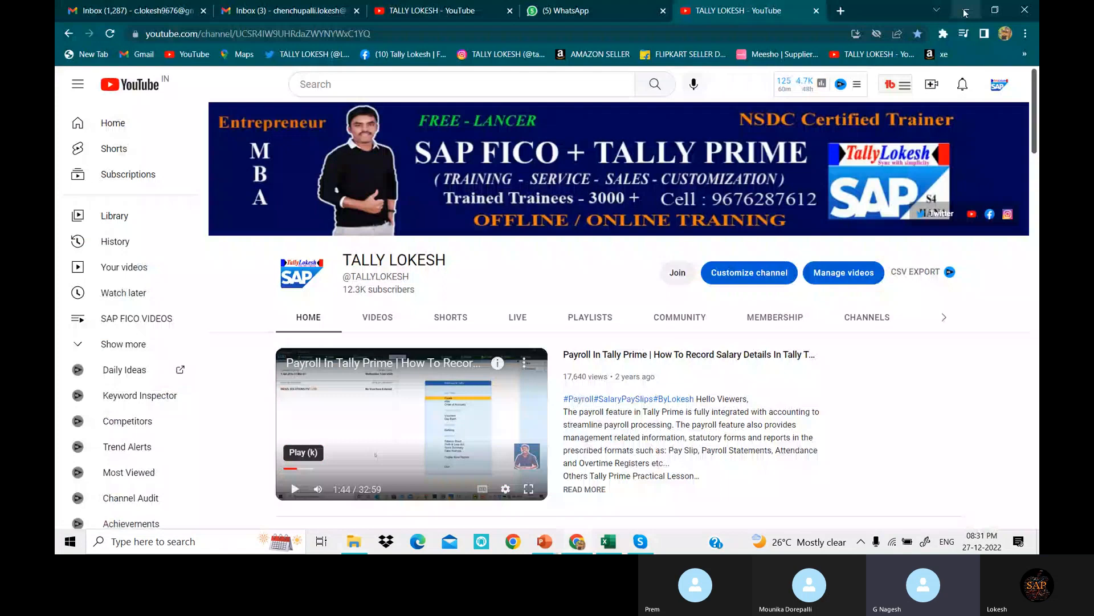
- Minimize the browser and the With Holding Tax workbook, and refresh the desktop
click(965, 11)
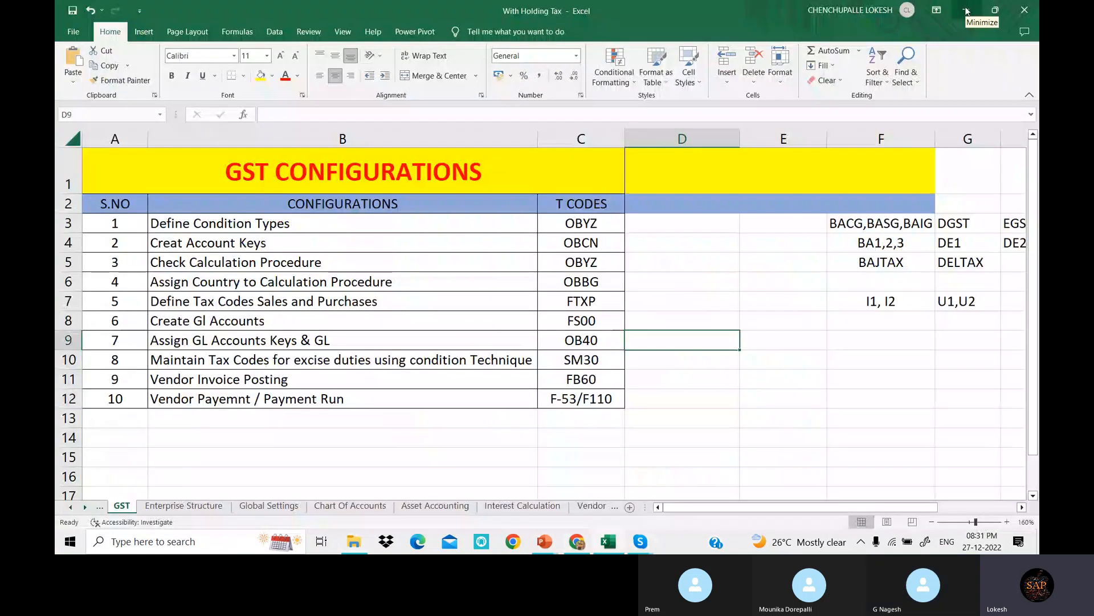
click(967, 12)
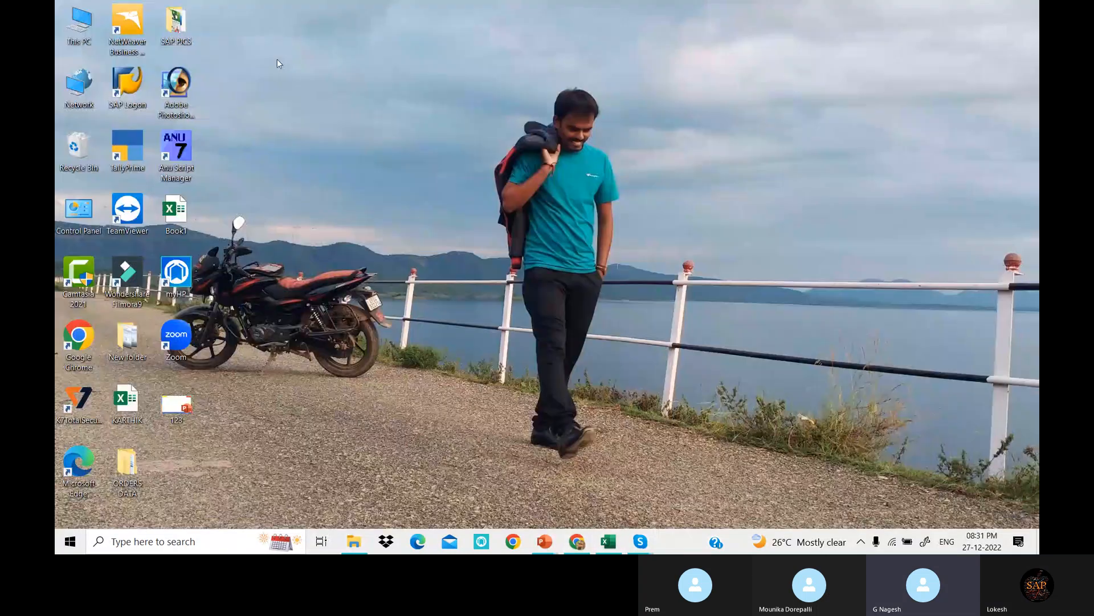
right_click(340, 93)
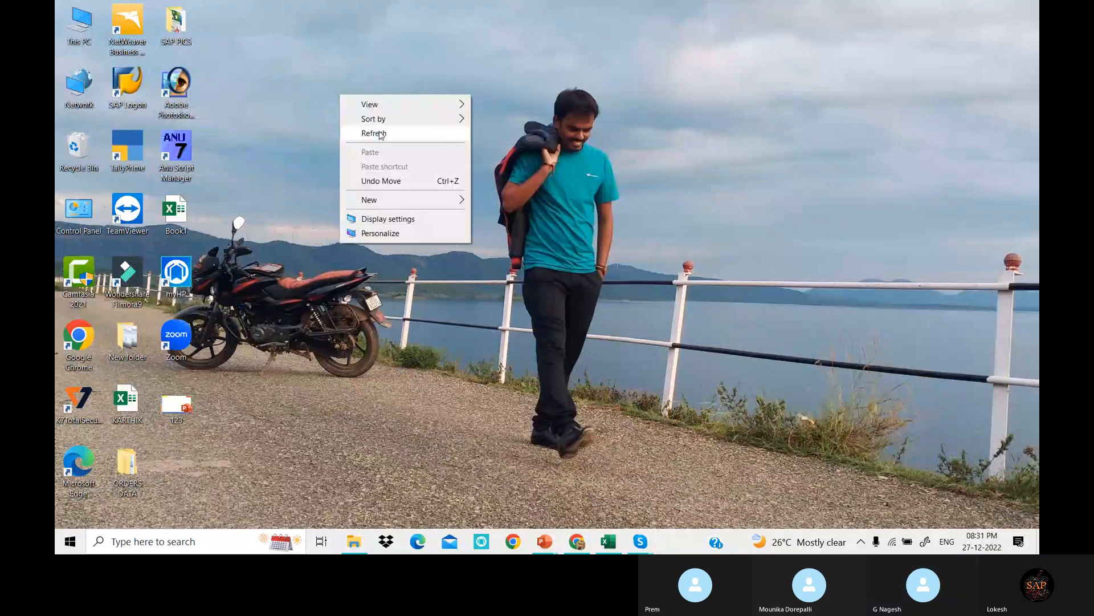
click(380, 133)
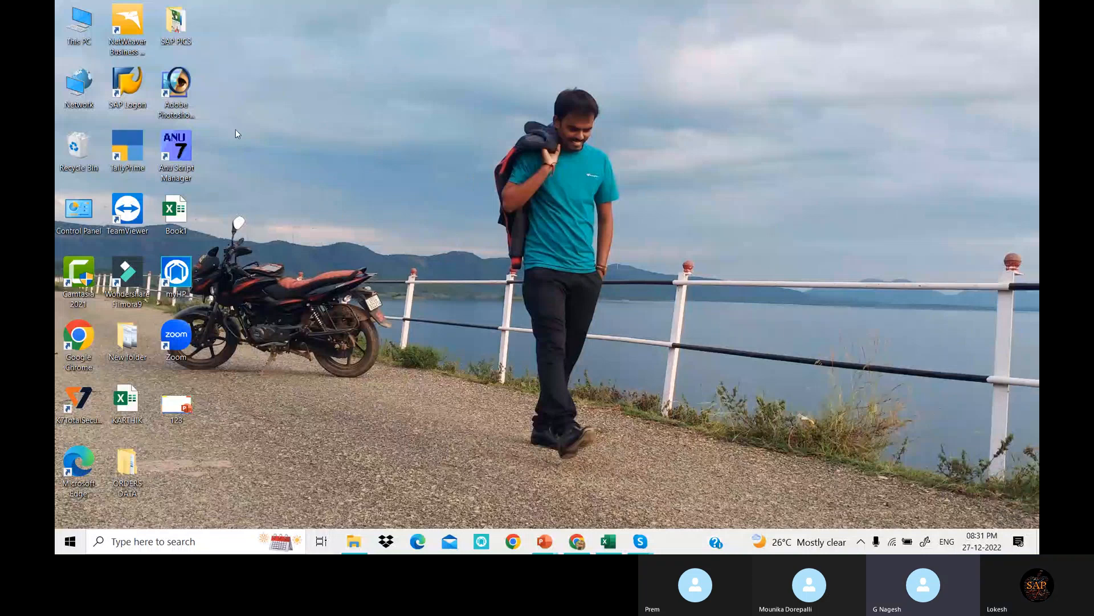
- Open SAP Logon and log on to client 800 by entering the account password
double_click(129, 87)
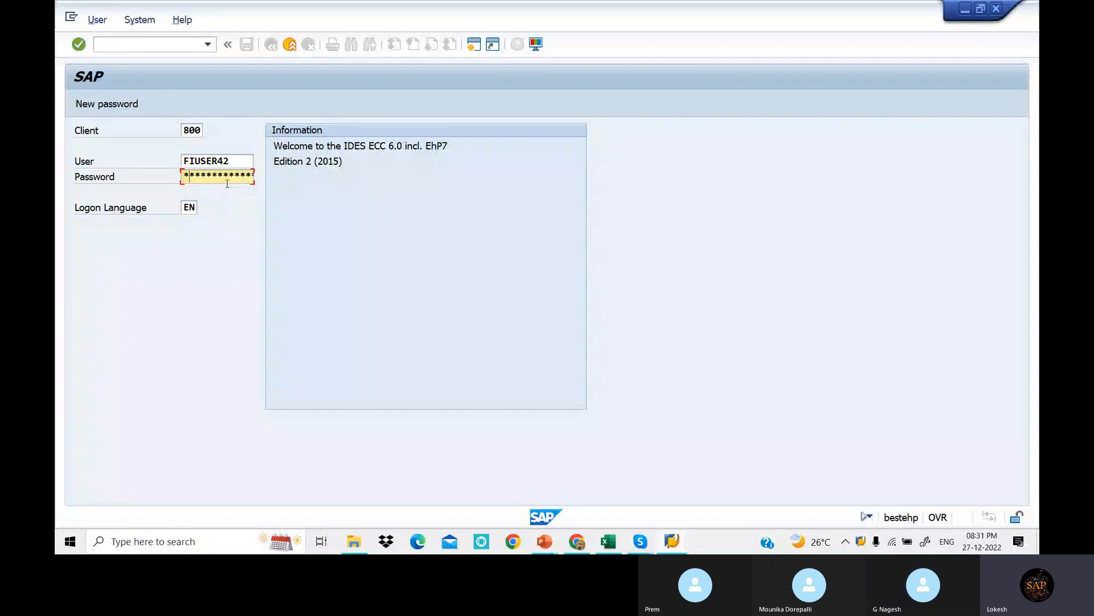
text(****)
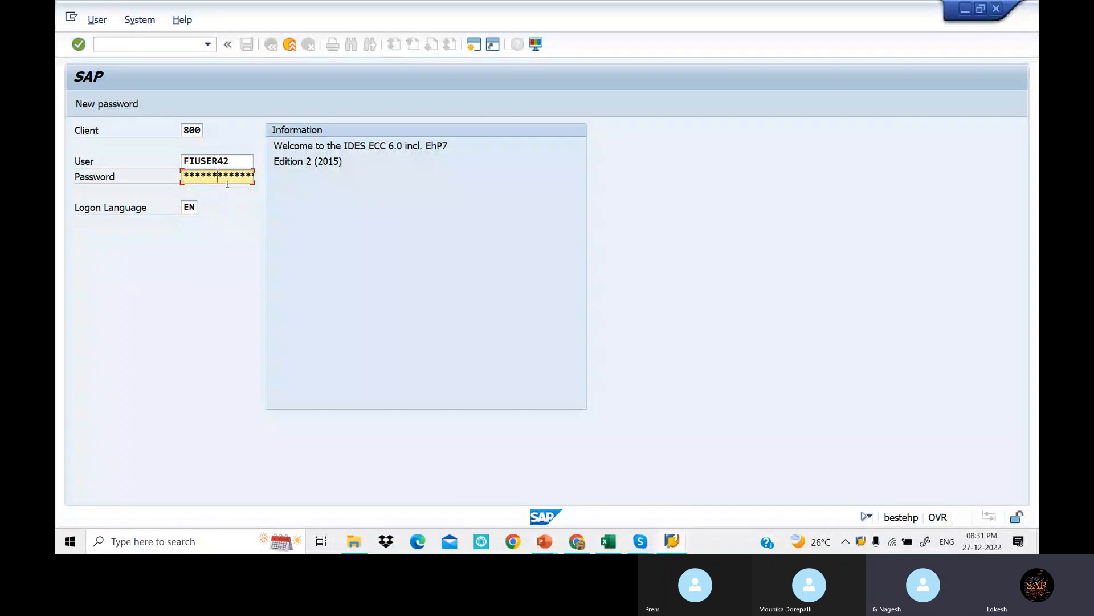
key(Return)
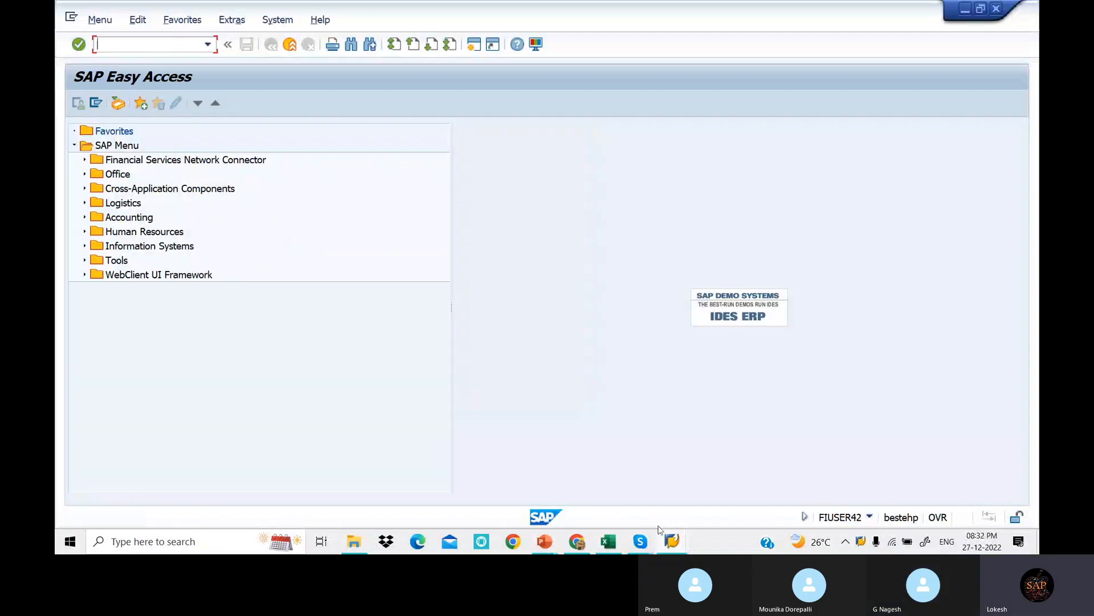
- Switch to the Excel GST configurations sheet and look up the T code for Define Condition Types
click(609, 541)
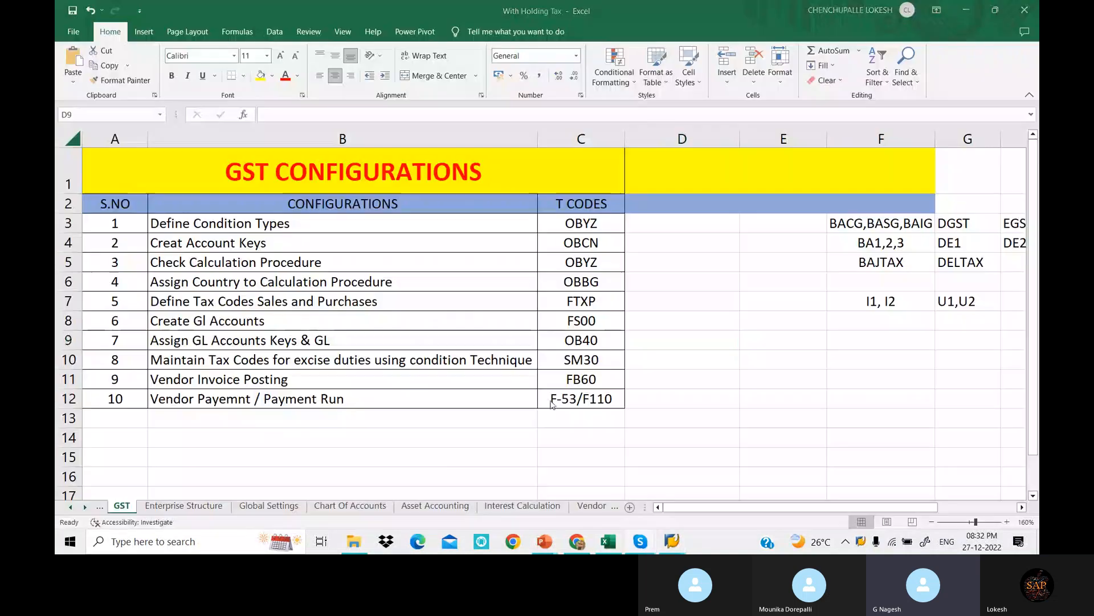
click(701, 344)
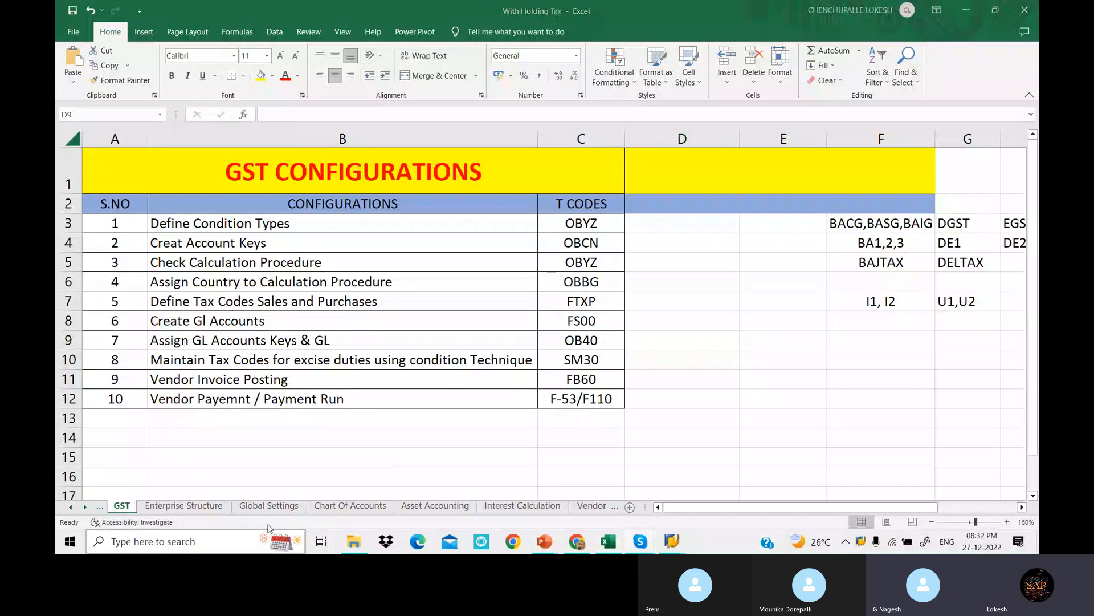
click(682, 339)
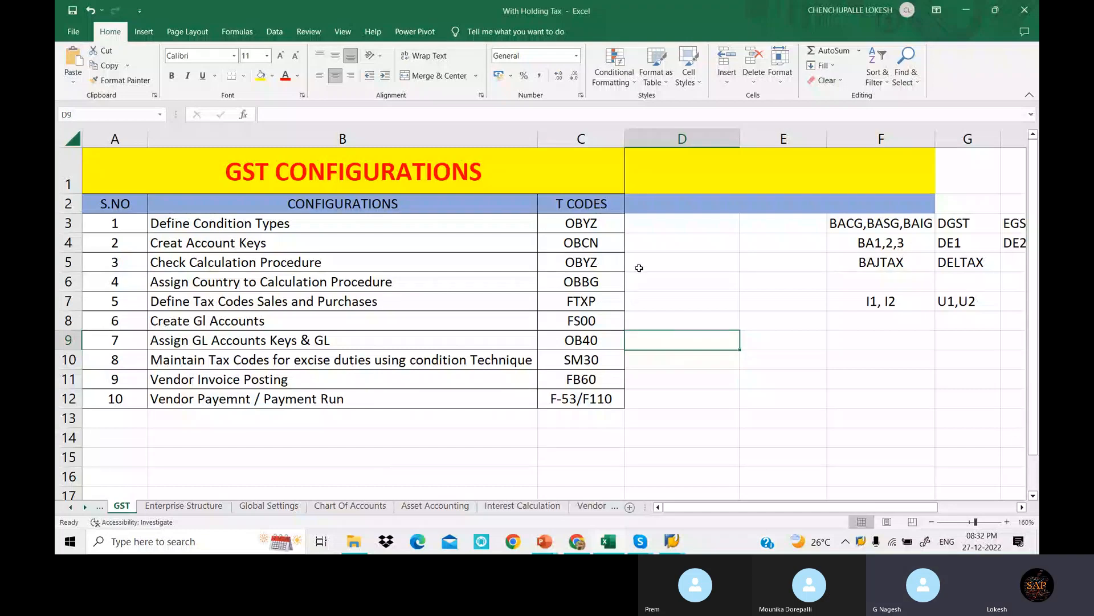
click(605, 304)
click(612, 225)
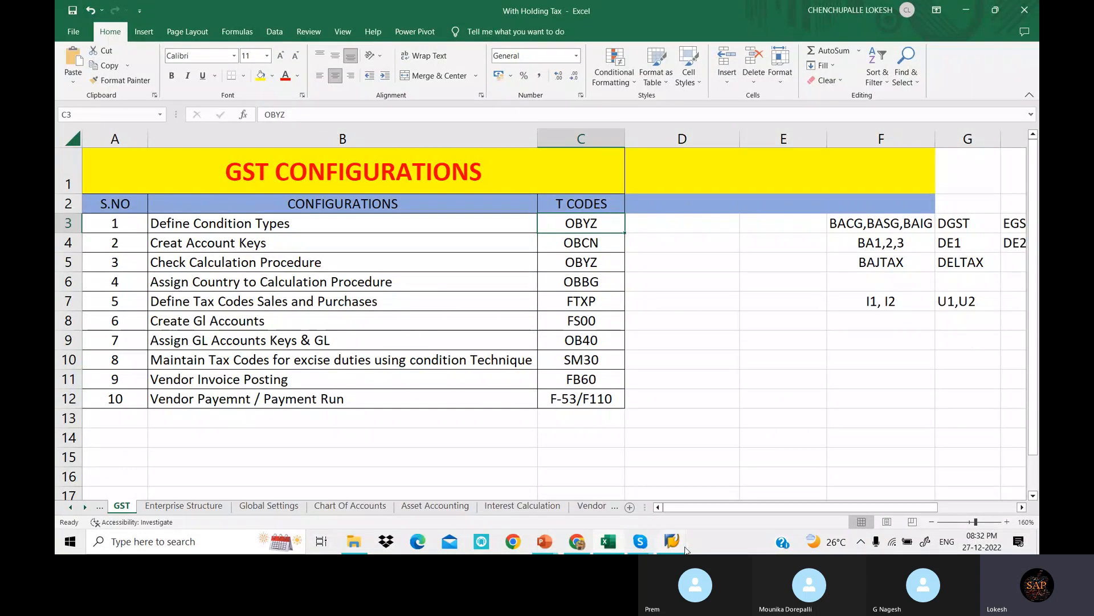
- Switch back to the SAP Easy Access window and run transaction OBYZ
mouse_move(686, 547)
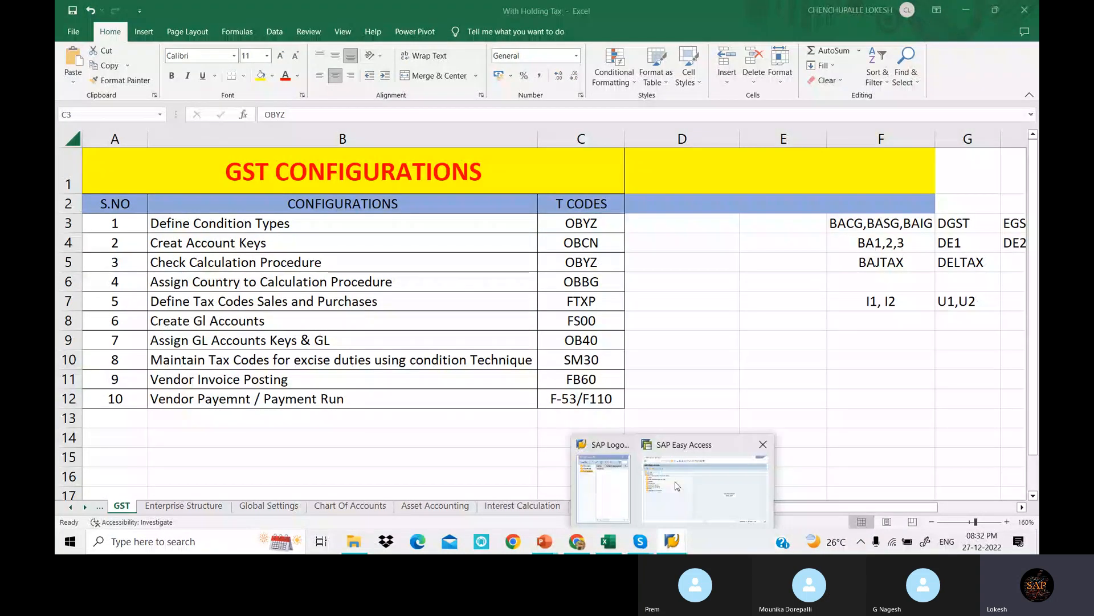
click(727, 490)
text(OBYZ)
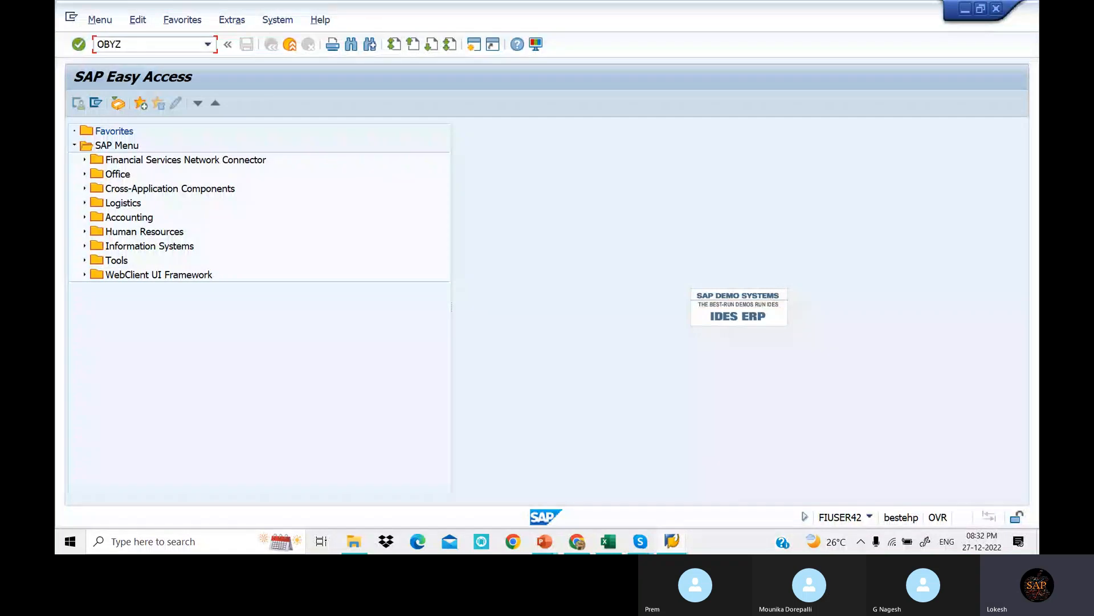
key(Return)
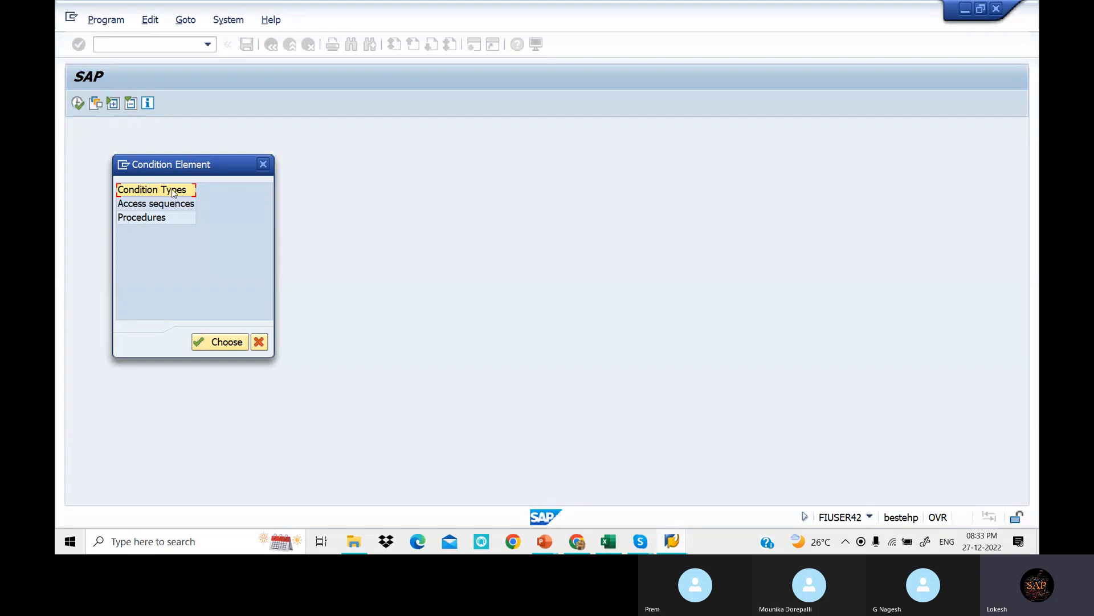
- Open the Condition Types overview and review the details of the INPUT TAX CENTRAL 11 entry before returning to the list
double_click(173, 192)
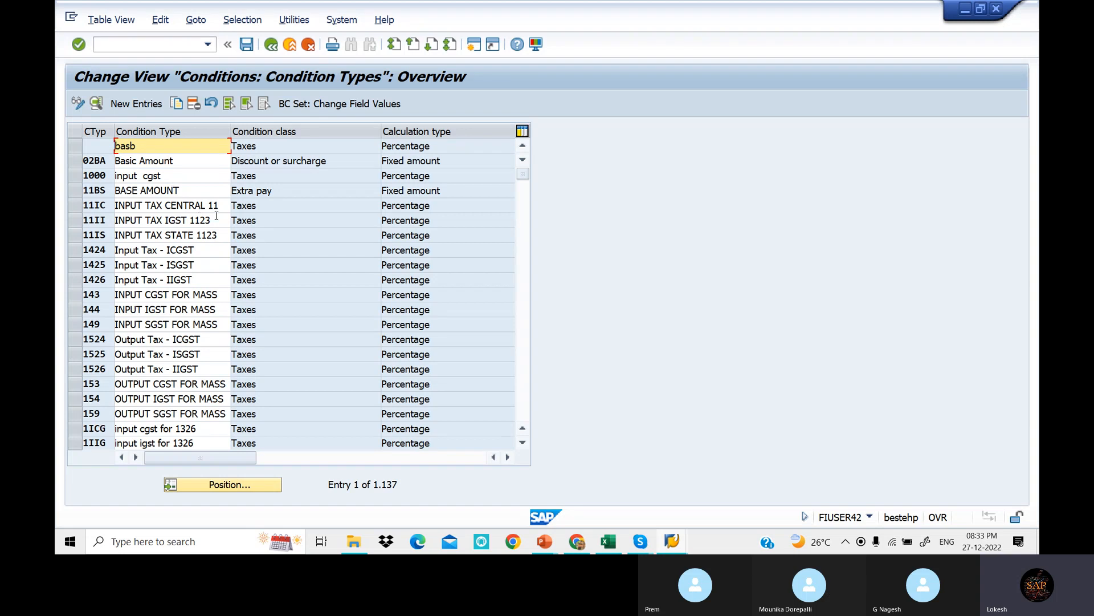
double_click(217, 211)
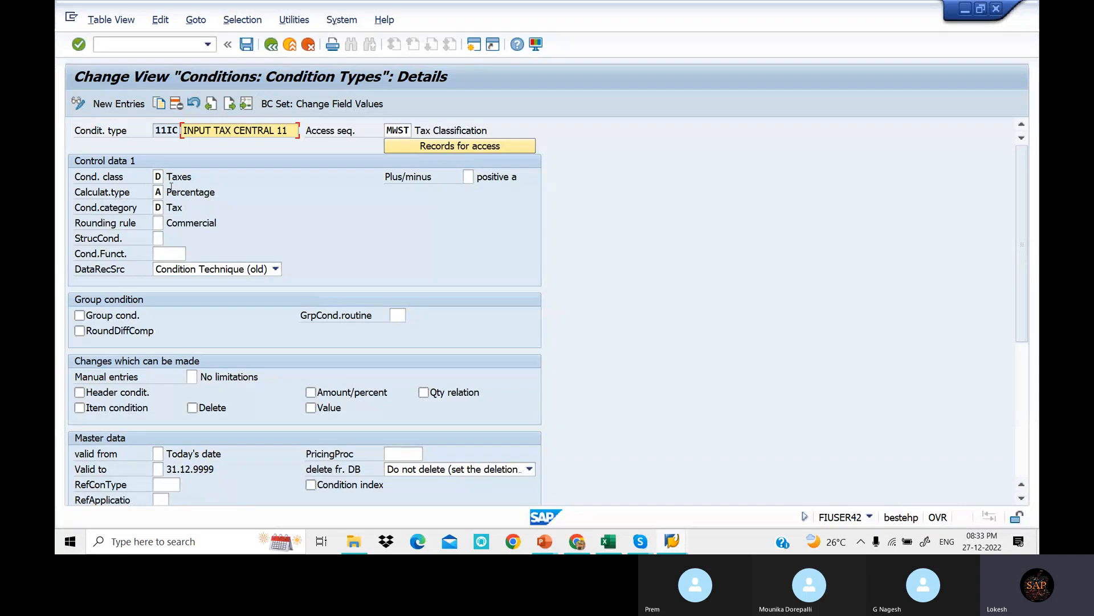
click(272, 45)
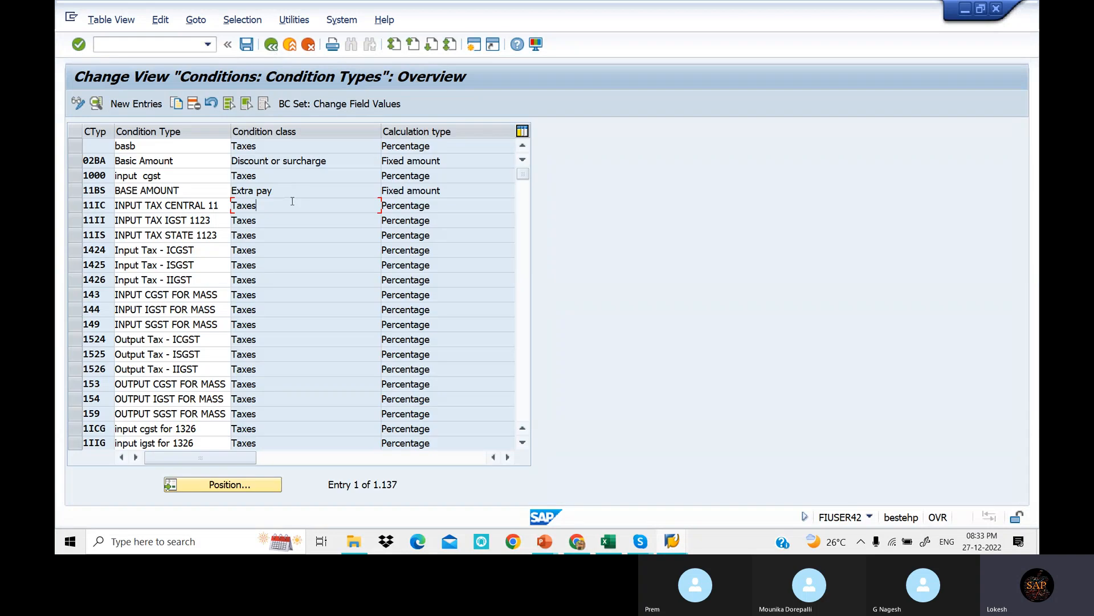
- Start a new condition type entry and give it the code LOCG
click(146, 111)
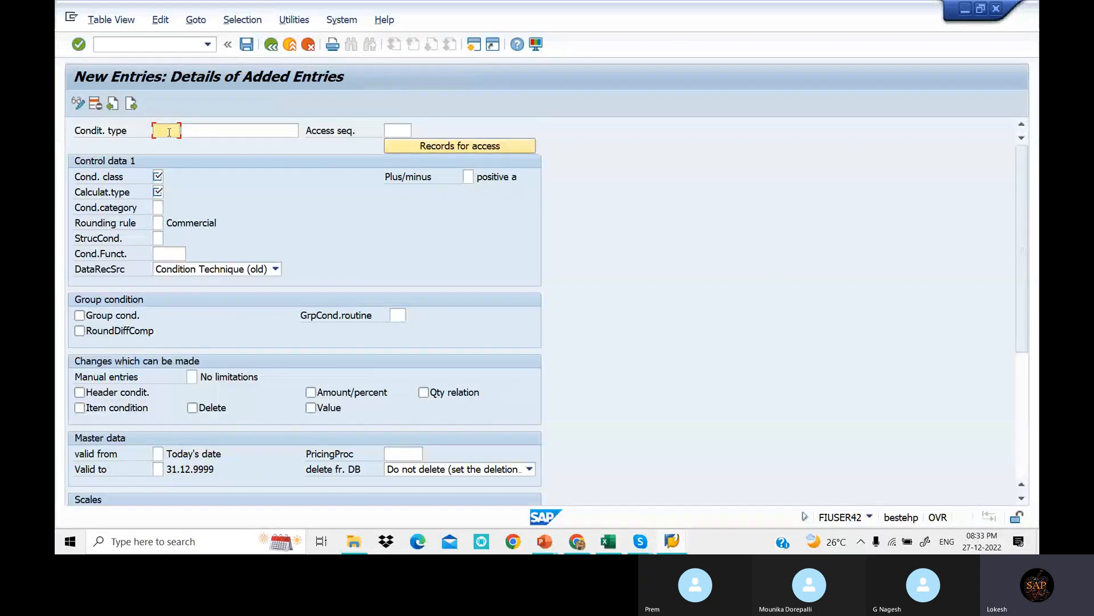
click(162, 45)
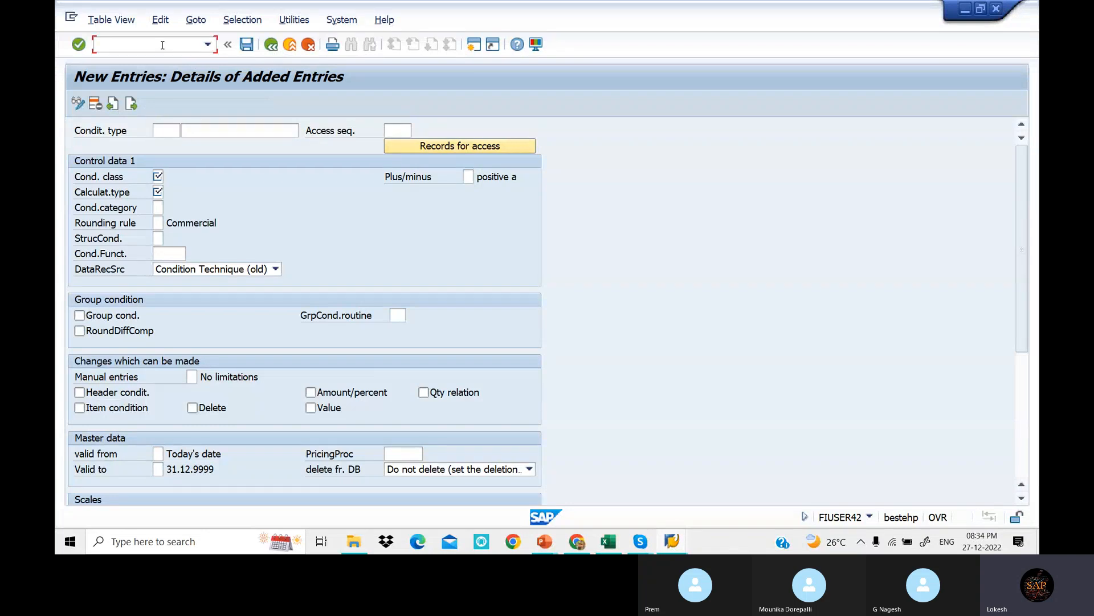
click(165, 128)
text(L0)
text(ST)
click(208, 134)
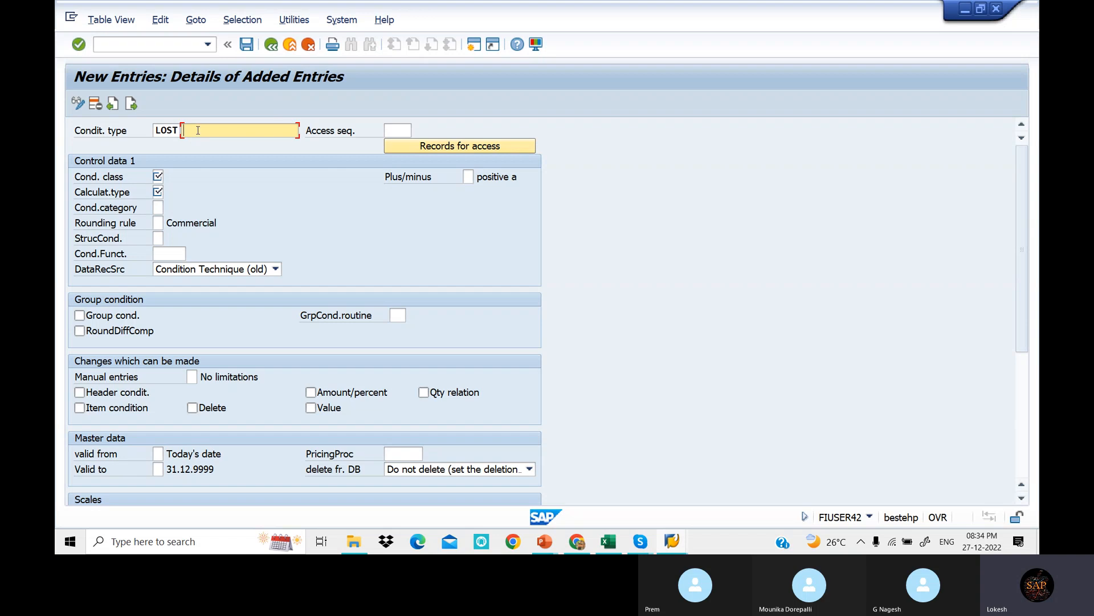
click(176, 131)
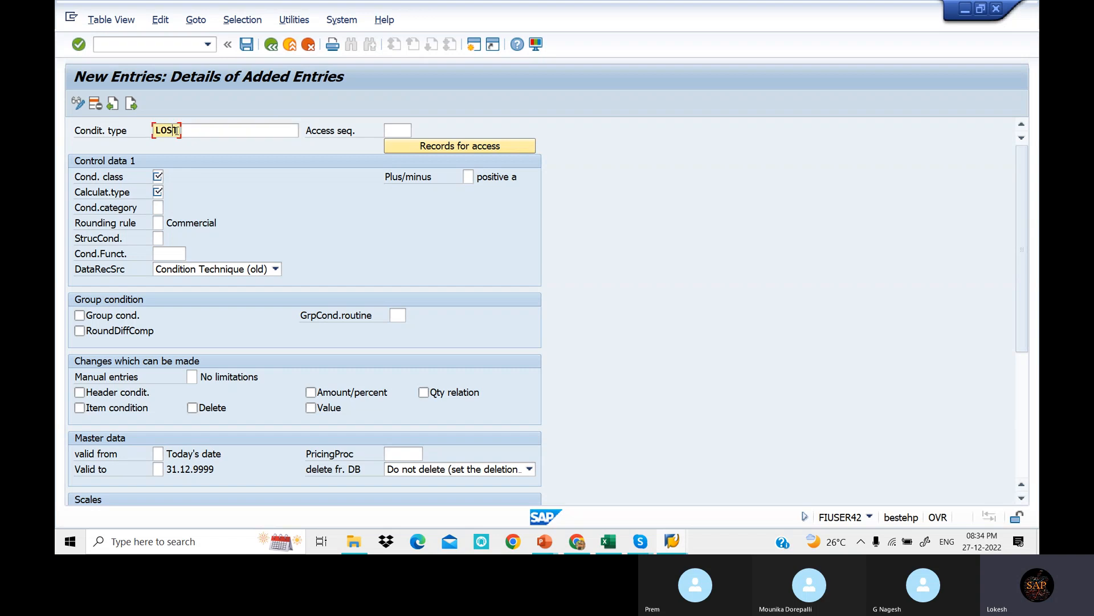
key(BackSpace)
key(BackSpace)
text(CG)
- Describe condition type LOCG as LOT INPUT CGST and assign it access sequence MWST
click(207, 131)
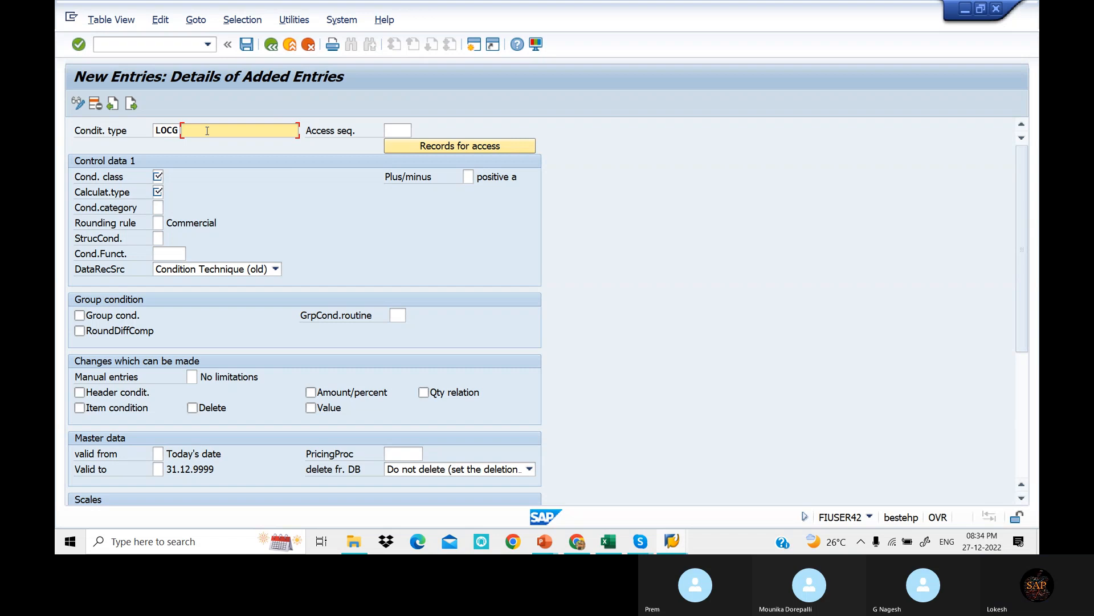
click(207, 131)
click(225, 147)
drag(208, 131, 176, 129)
text(LOT )
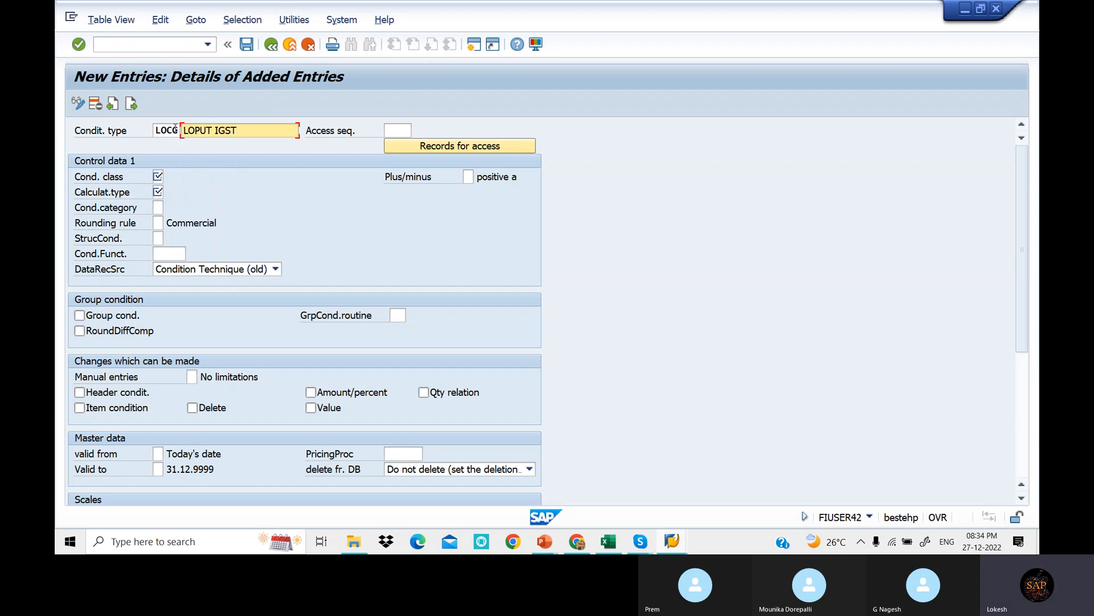
text(INPUT CGST)
click(397, 128)
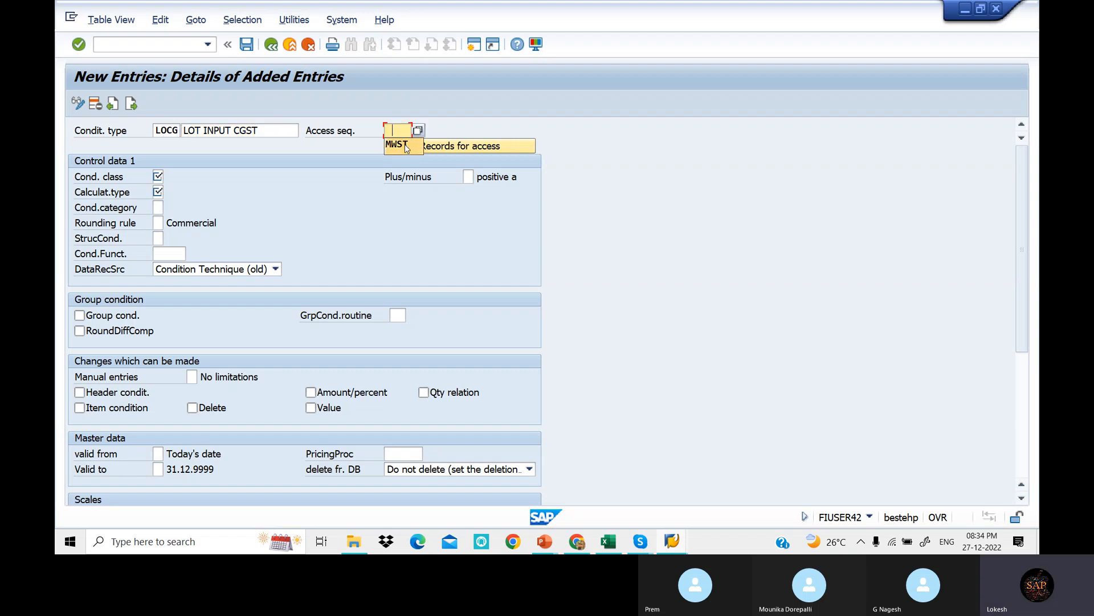
click(404, 145)
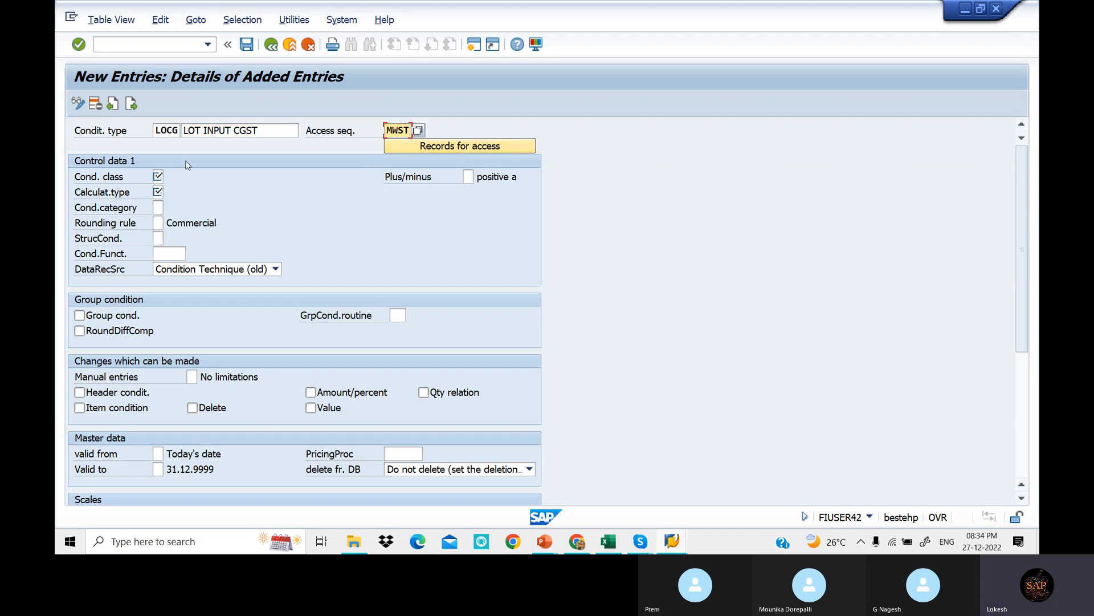
- Set the condition class of the new condition type to D (Taxes)
click(158, 177)
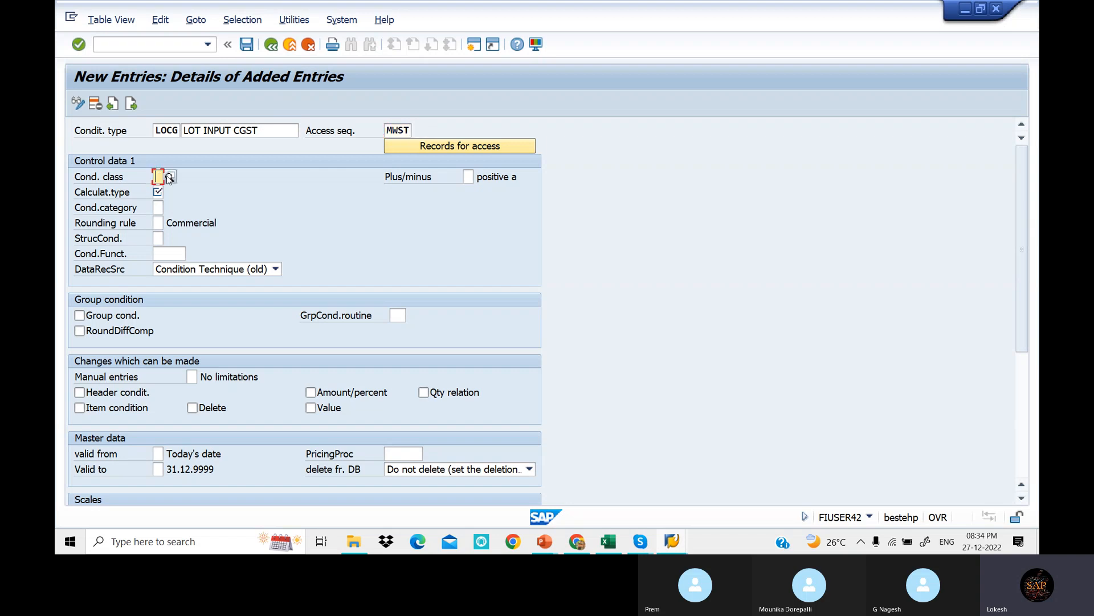
click(171, 177)
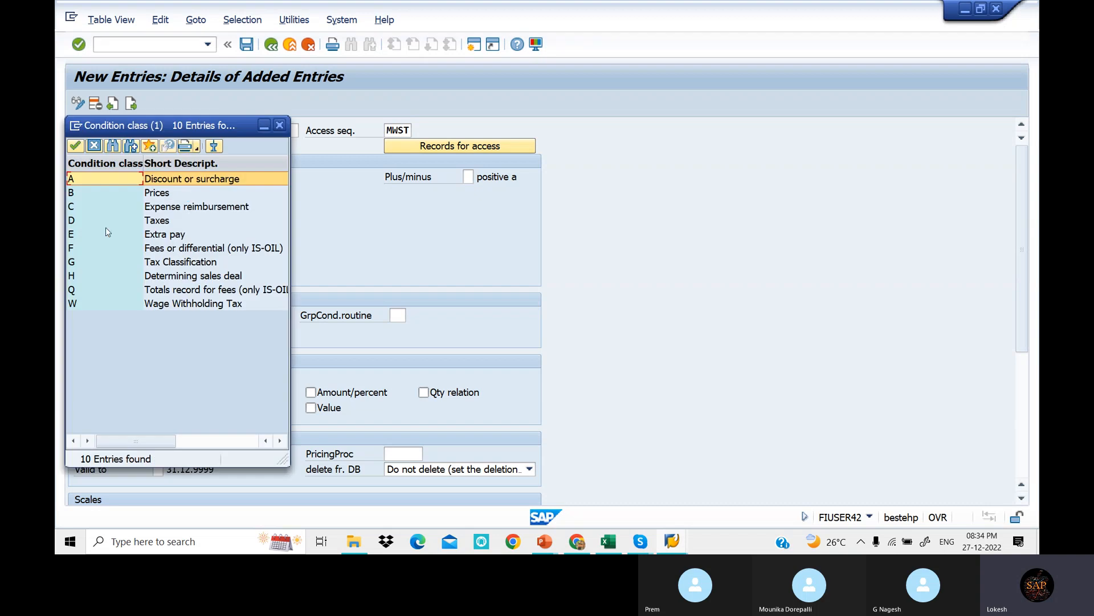
click(158, 224)
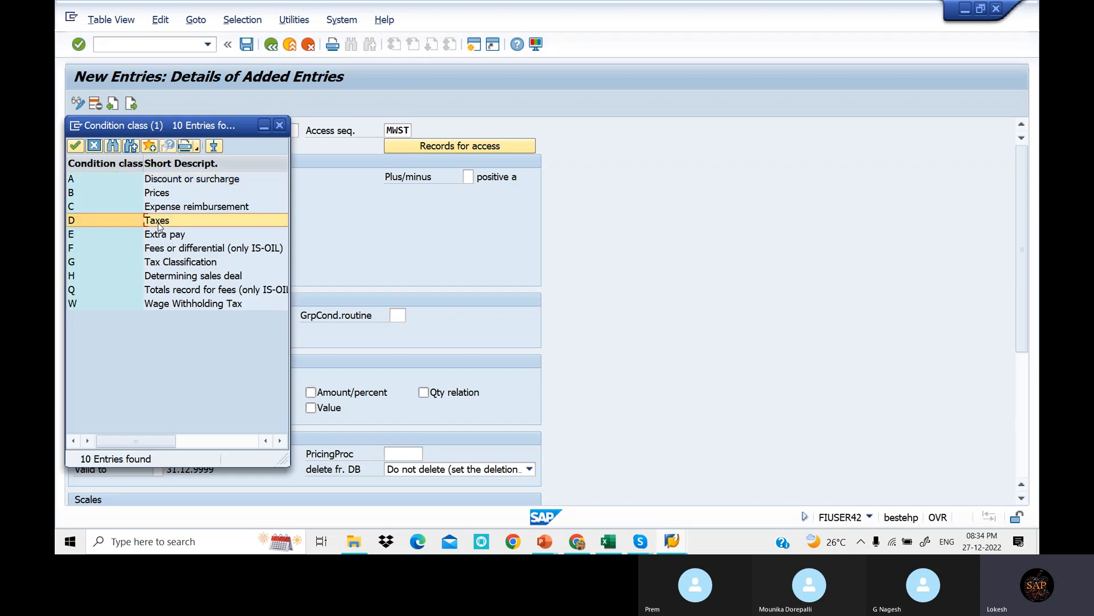
double_click(159, 227)
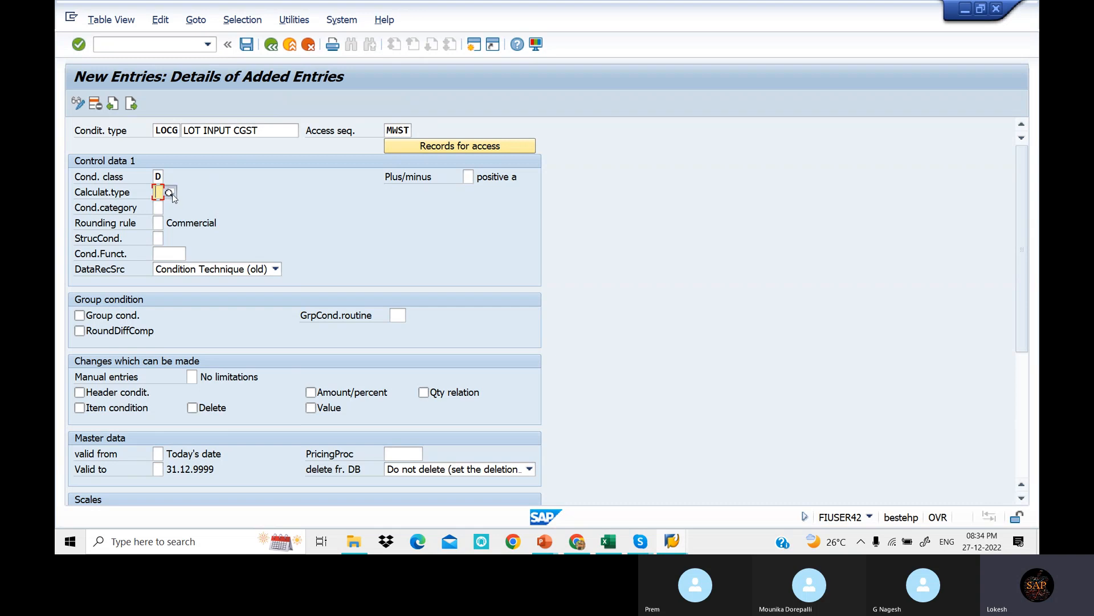
- Set the calculation type of the new condition type to A (Percentage)
click(171, 194)
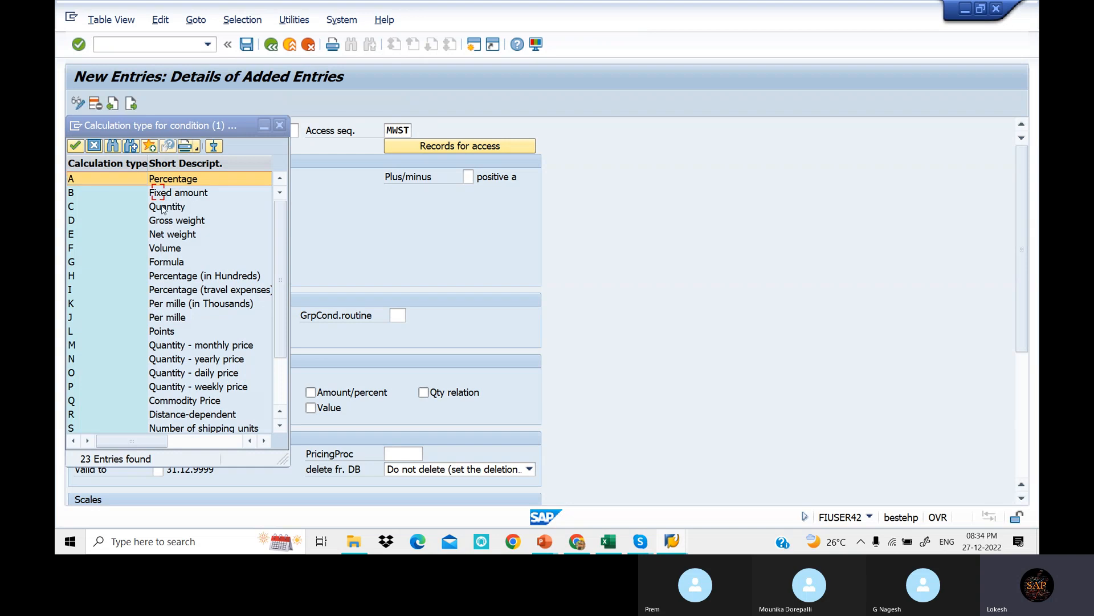
scroll(190, 259, down, 2)
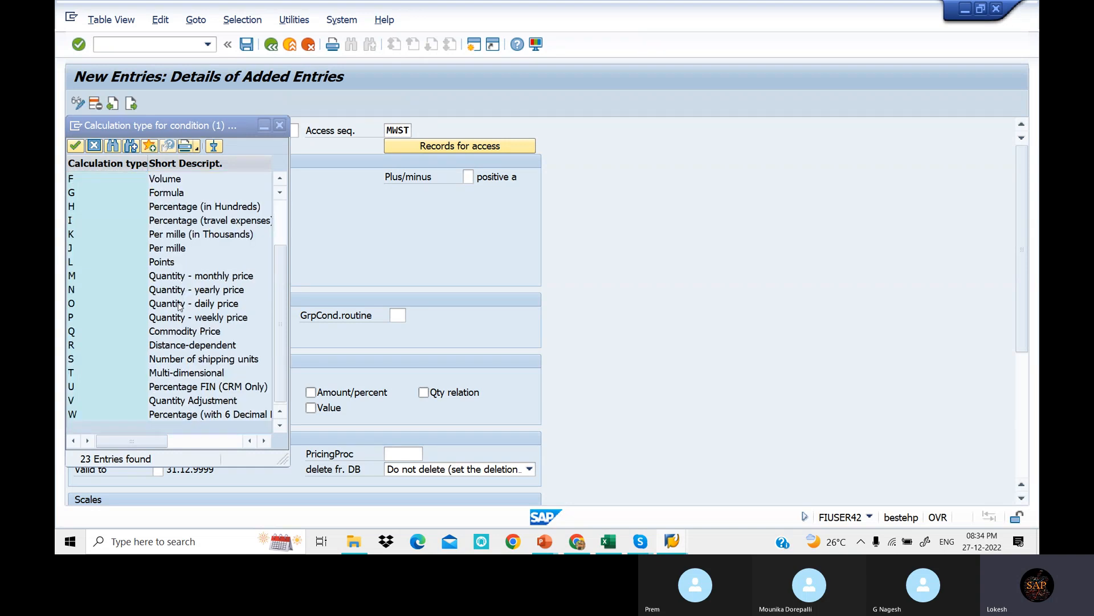
scroll(171, 228, up, 2)
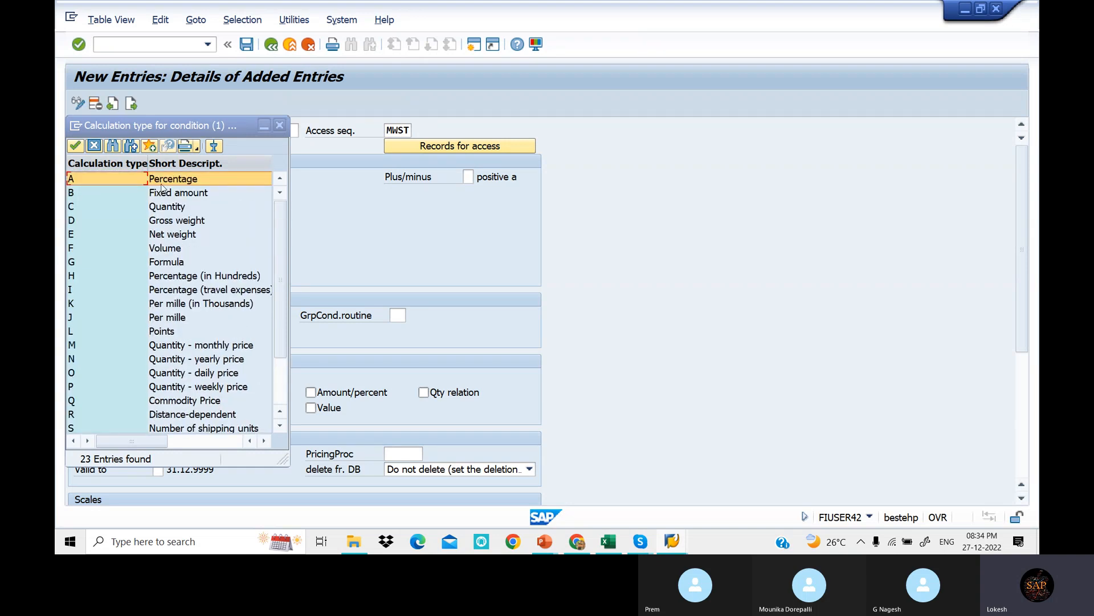
click(172, 181)
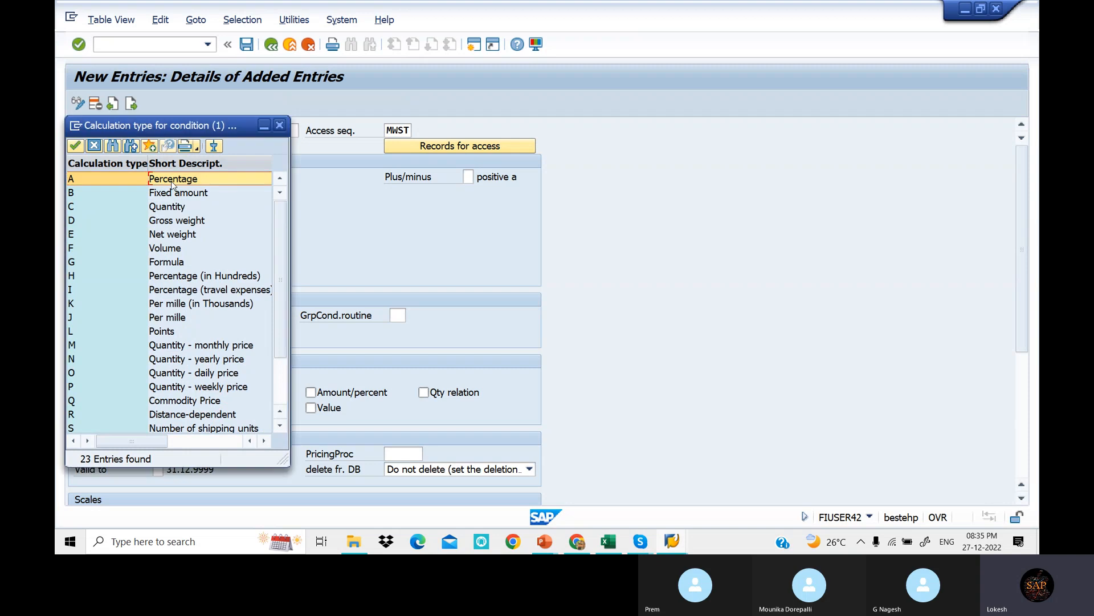
double_click(171, 185)
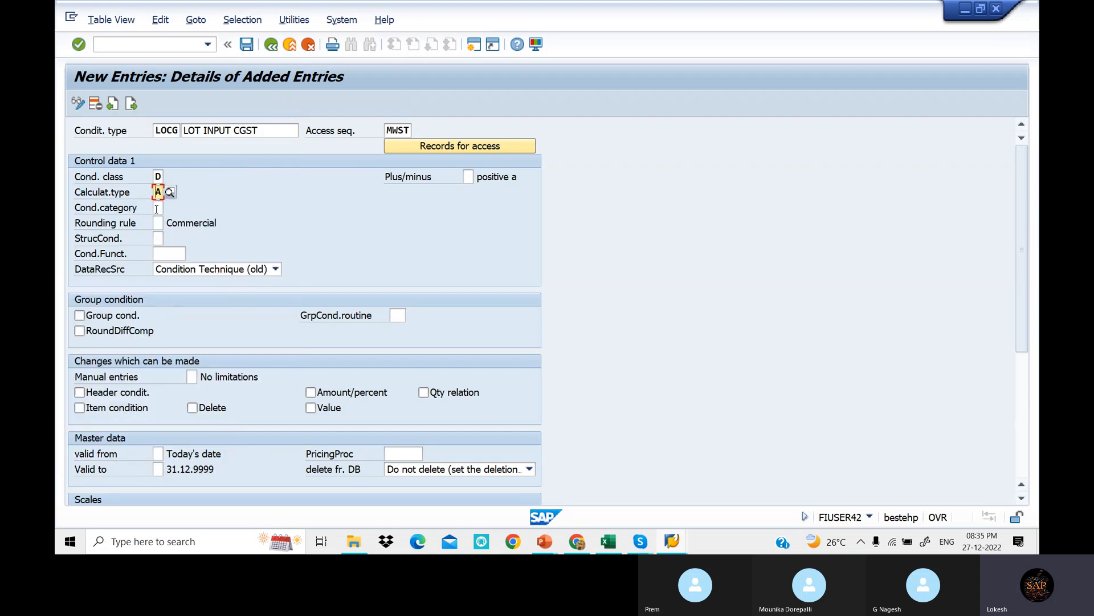
- Set the condition category of condition type LOCG to D (Tax)
click(159, 208)
click(168, 208)
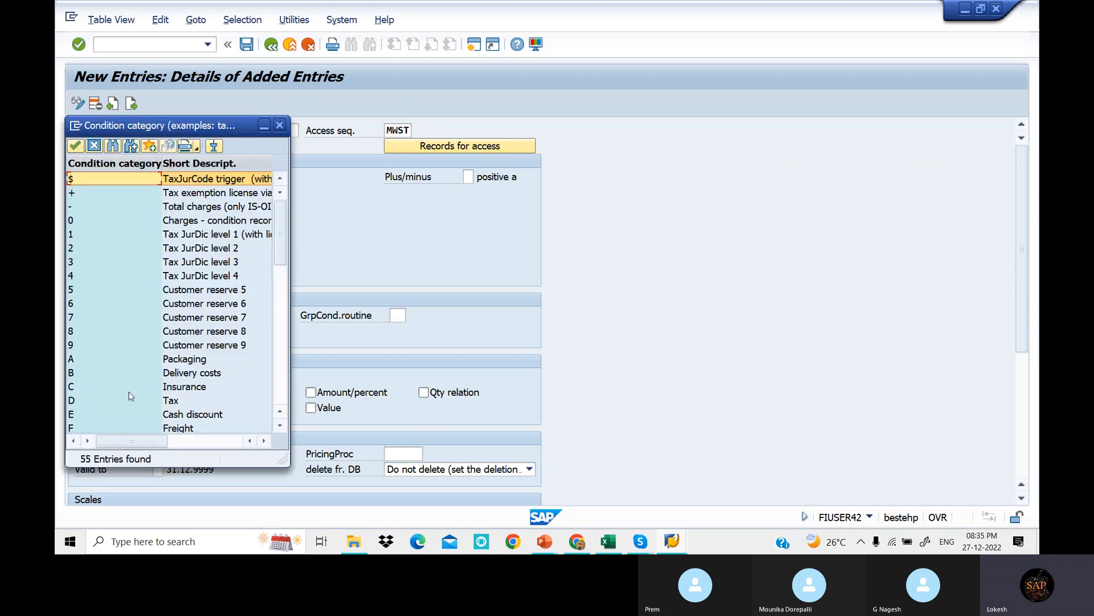
double_click(169, 402)
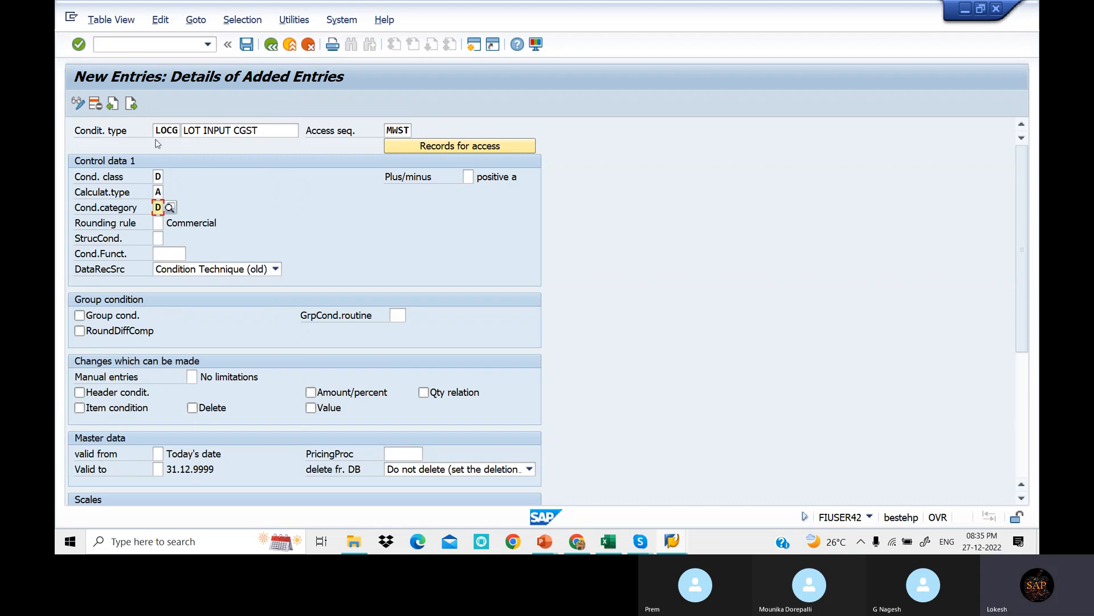
- Save condition type LOCG under a new customizing request described as GOODS AND SERVICES TAX LOT1
click(246, 44)
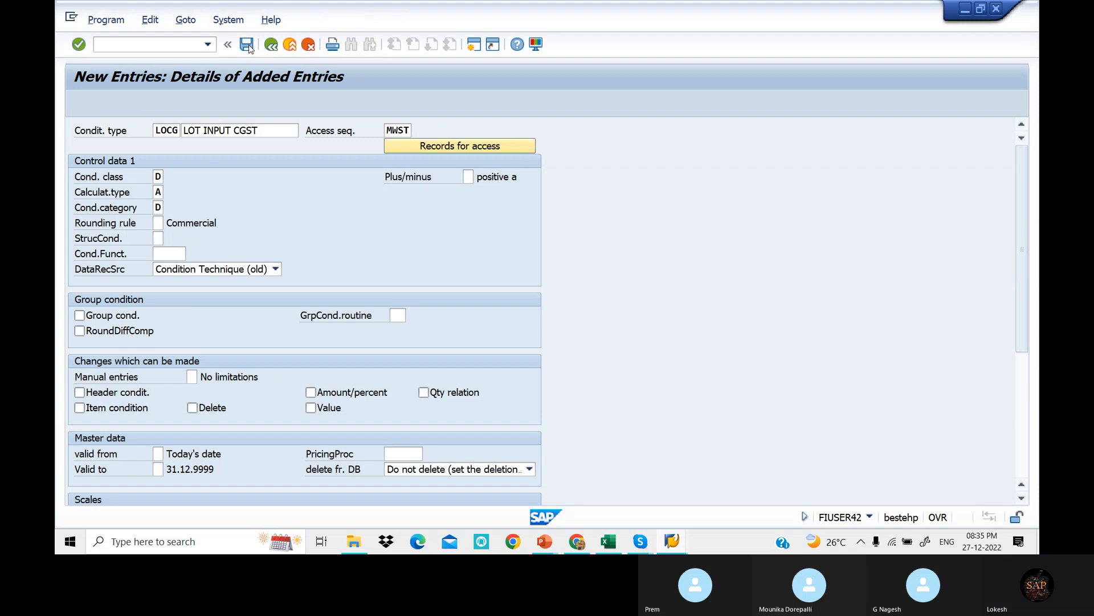
click(362, 262)
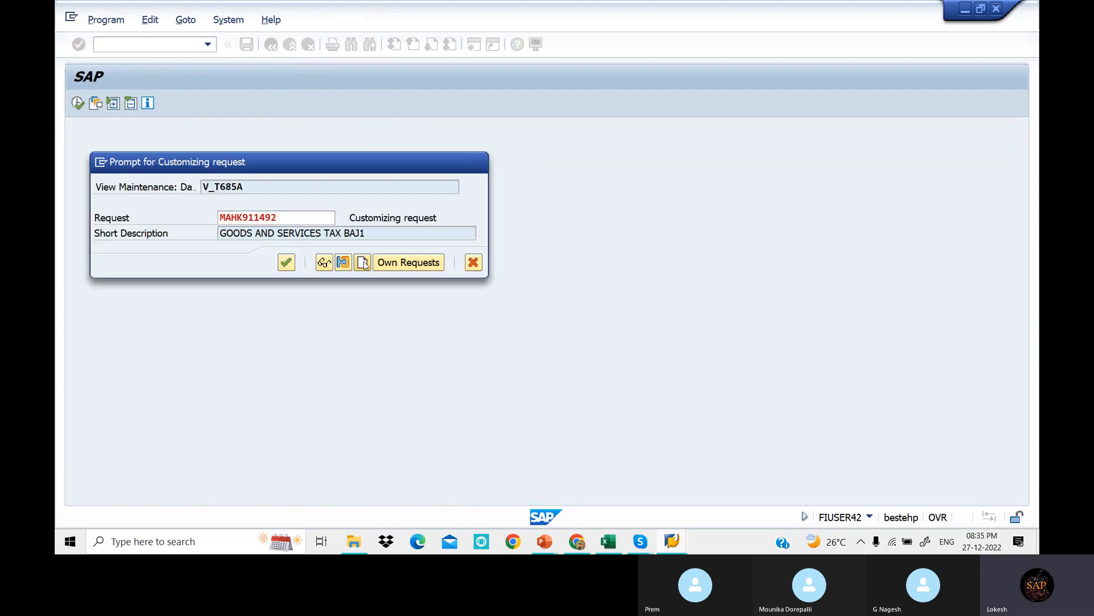
text(GOODS )
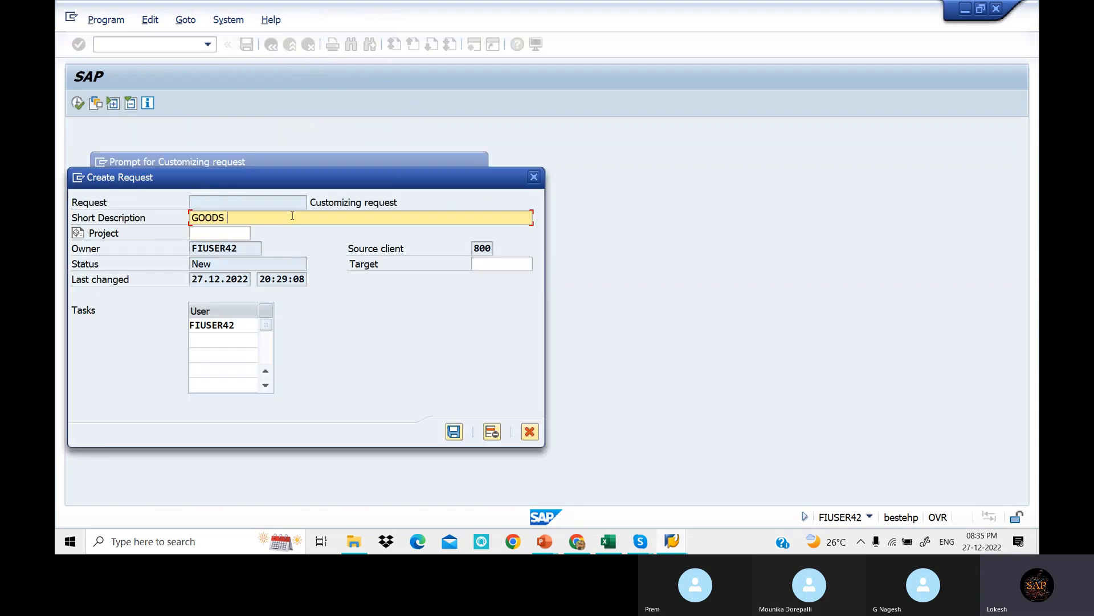
text(AND SERVICES TAX LOT1)
click(453, 431)
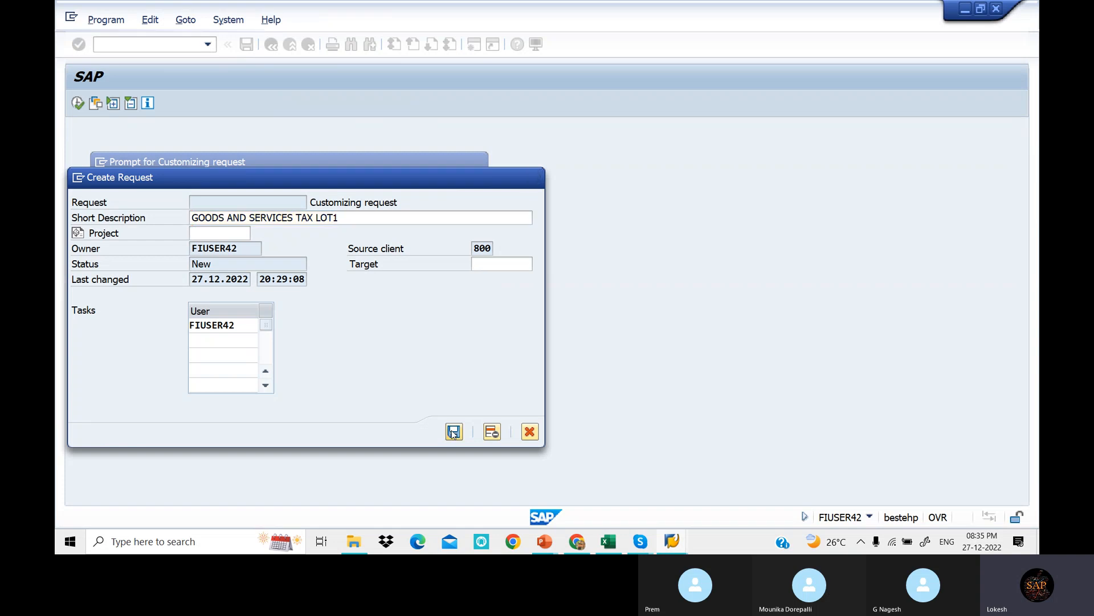
click(286, 263)
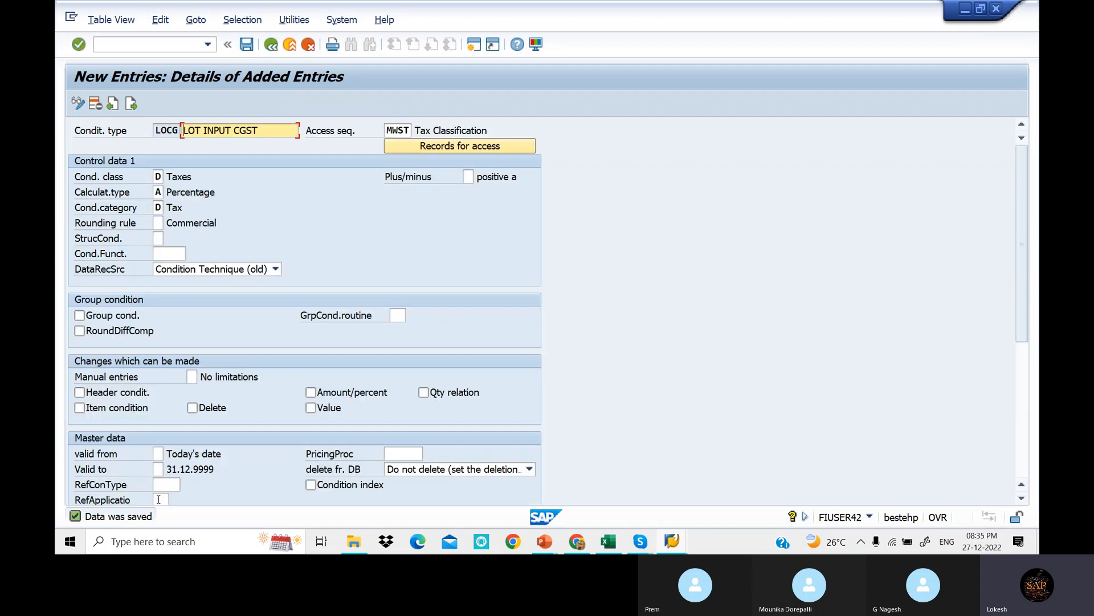
- Switch to the Excel GST configuration sheet and record LOCG in cell D3 of the Define Condition Types row
click(609, 542)
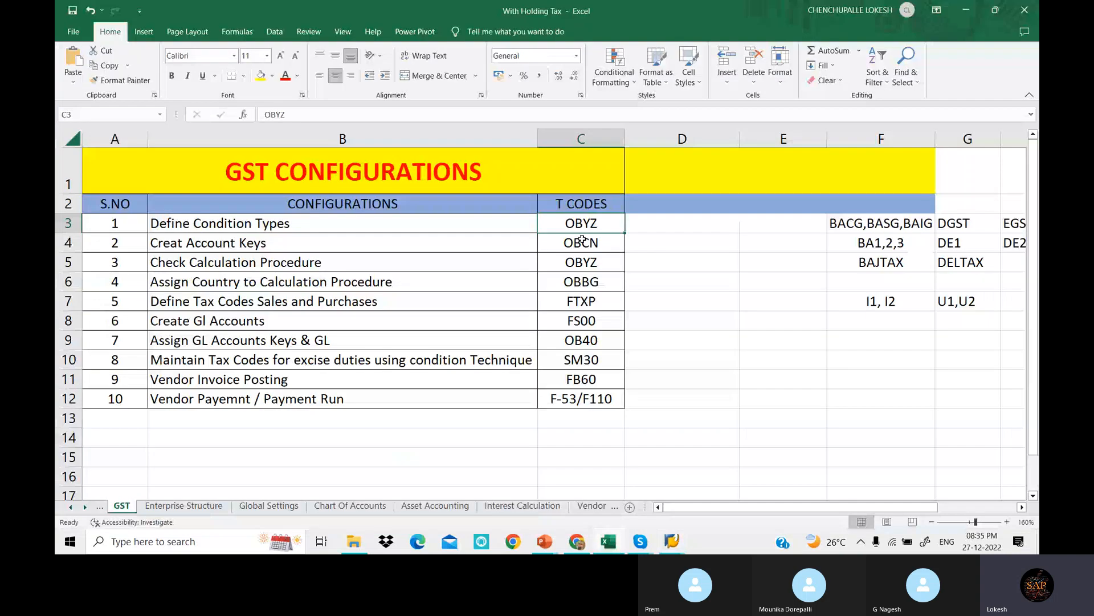
double_click(664, 224)
text(LOCG)
click(665, 249)
- Return to the SAP condition type screen and start another new entry with the code LOSG
click(672, 541)
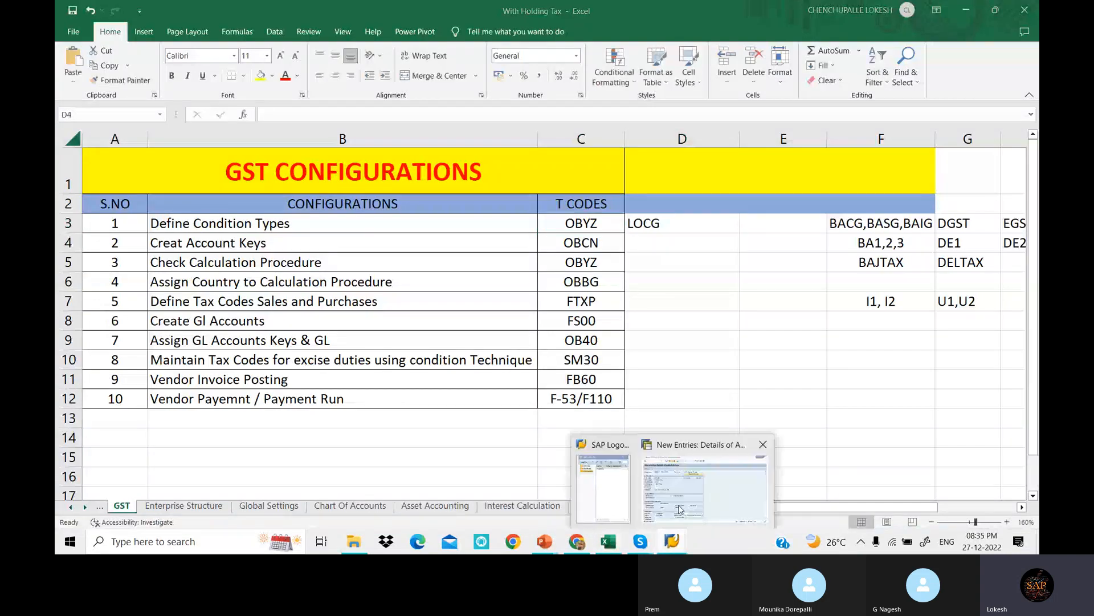
click(680, 507)
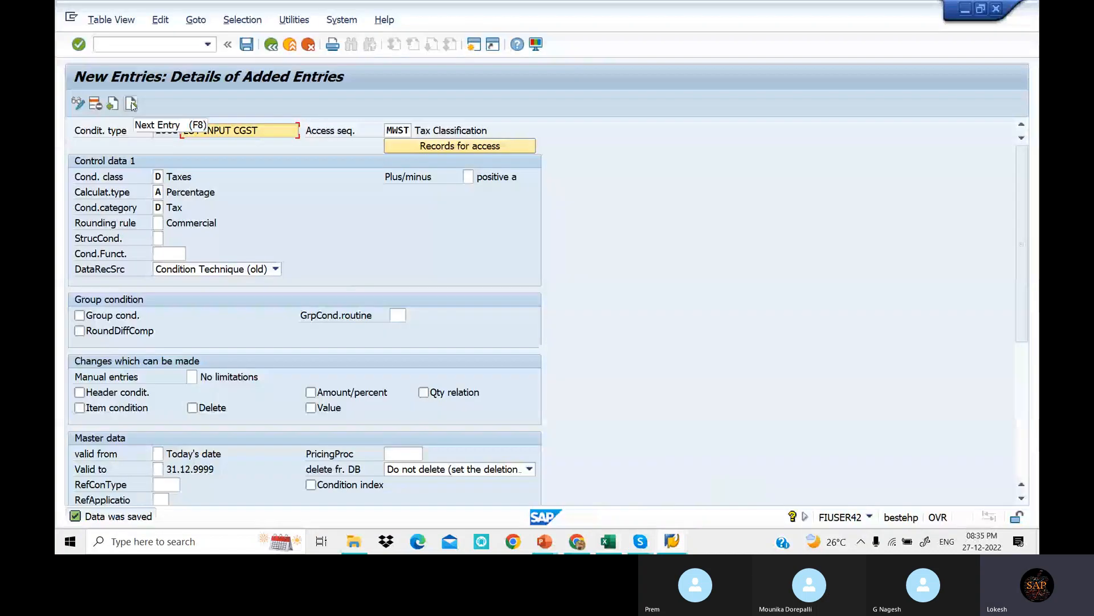
click(131, 105)
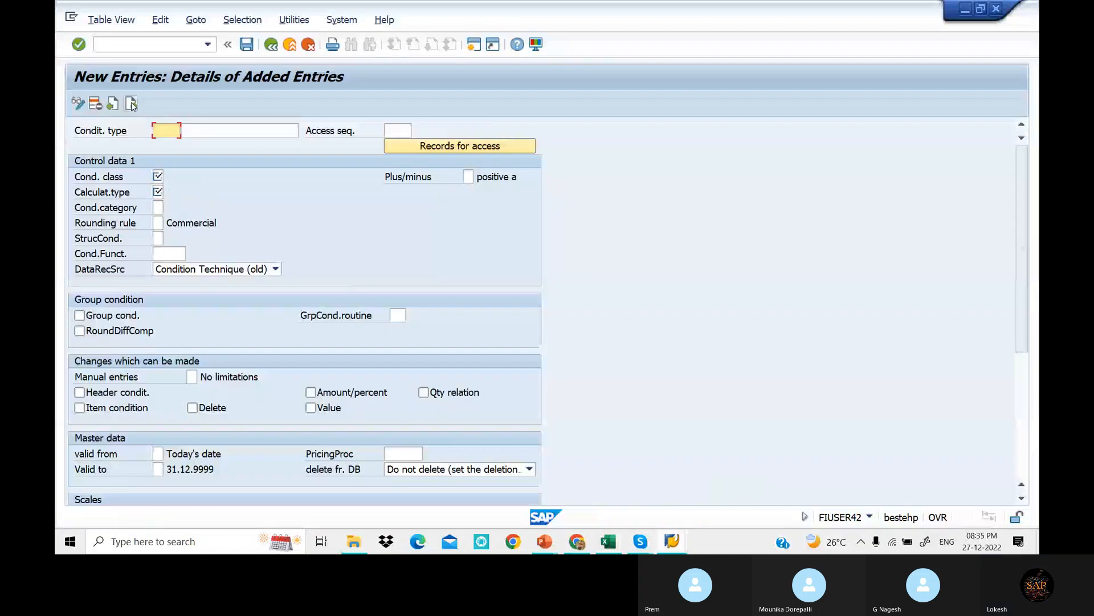
text(LO)
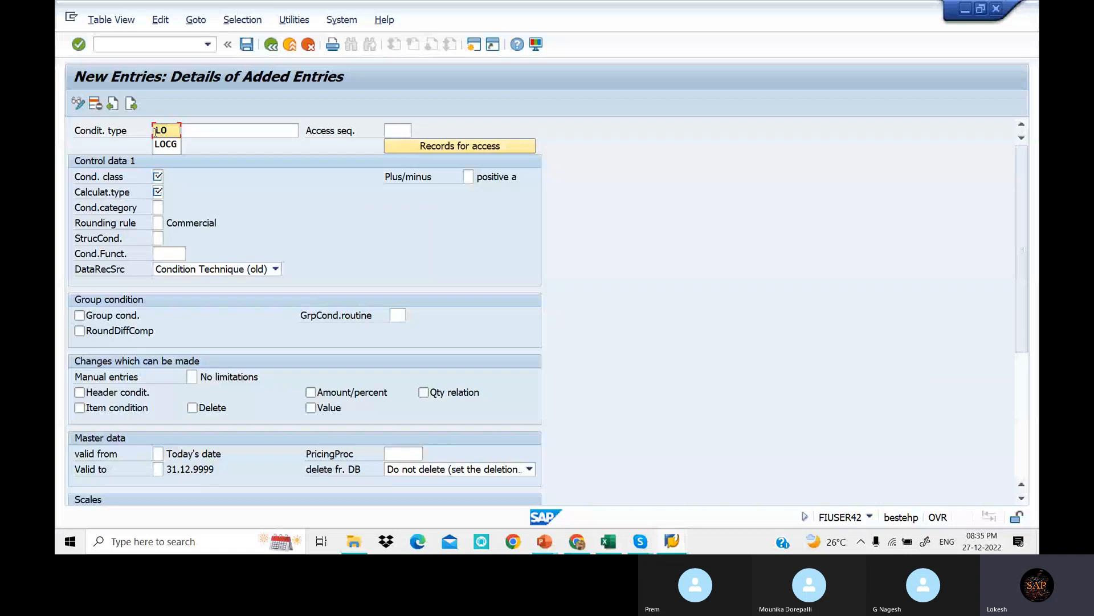
text(SG)
- Describe condition type LOSG as LOT INPUT SGST and assign it access sequence MWST
click(213, 131)
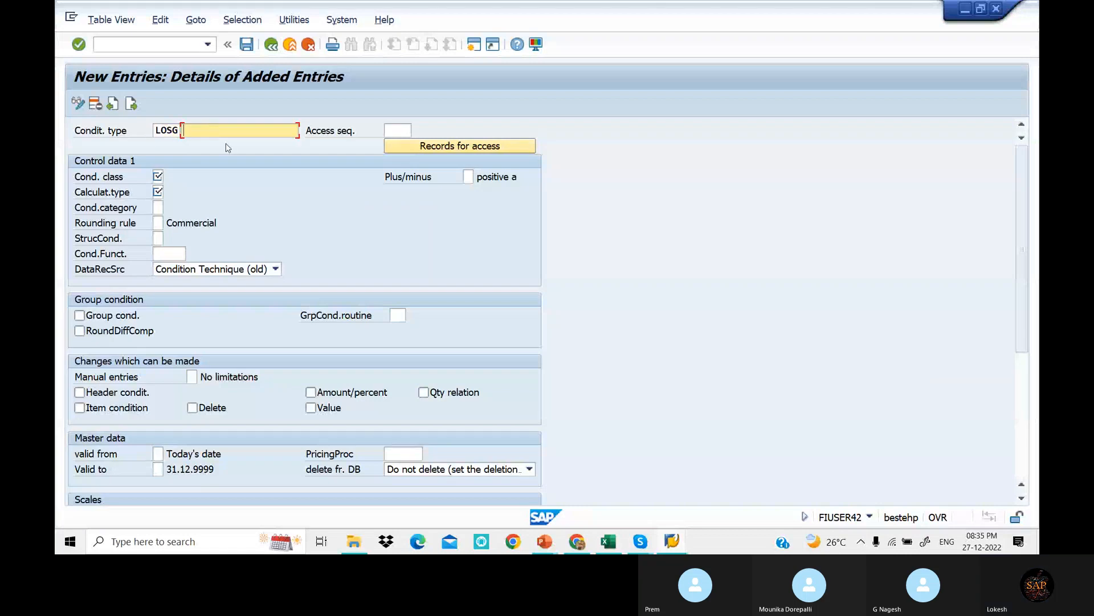
click(249, 137)
key(BackSpace)
key(BackSpace)
key(BackSpace)
key(BackSpace)
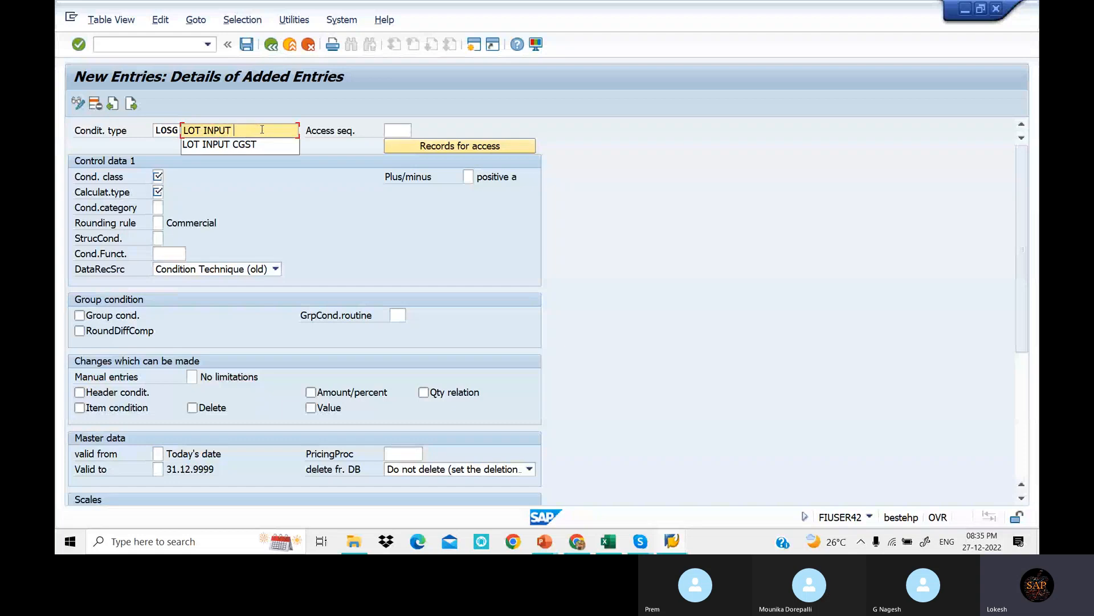
text(SGST)
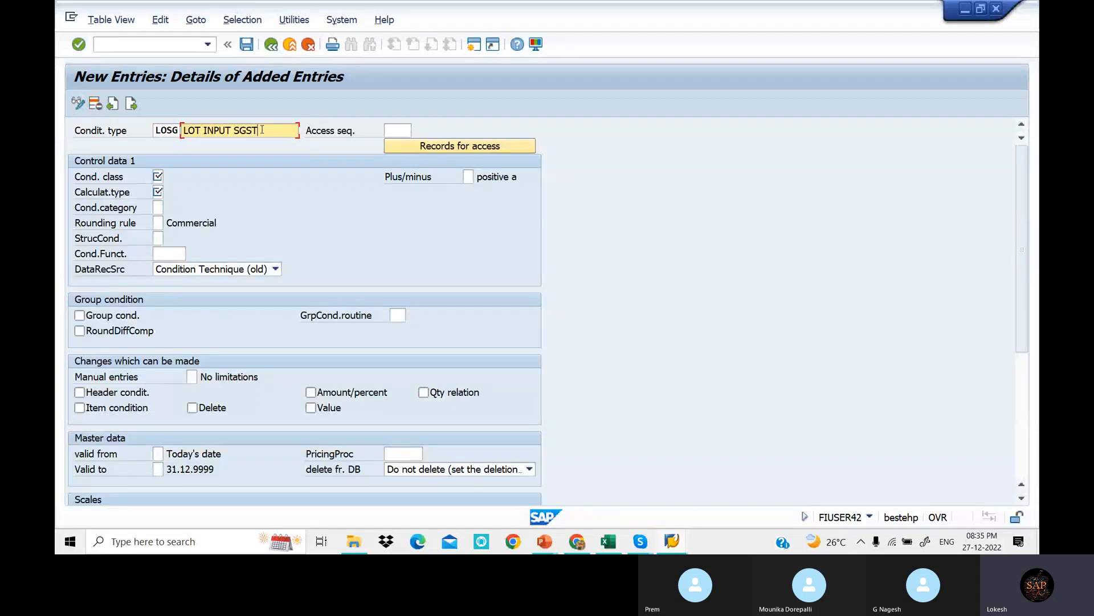
key(Tab)
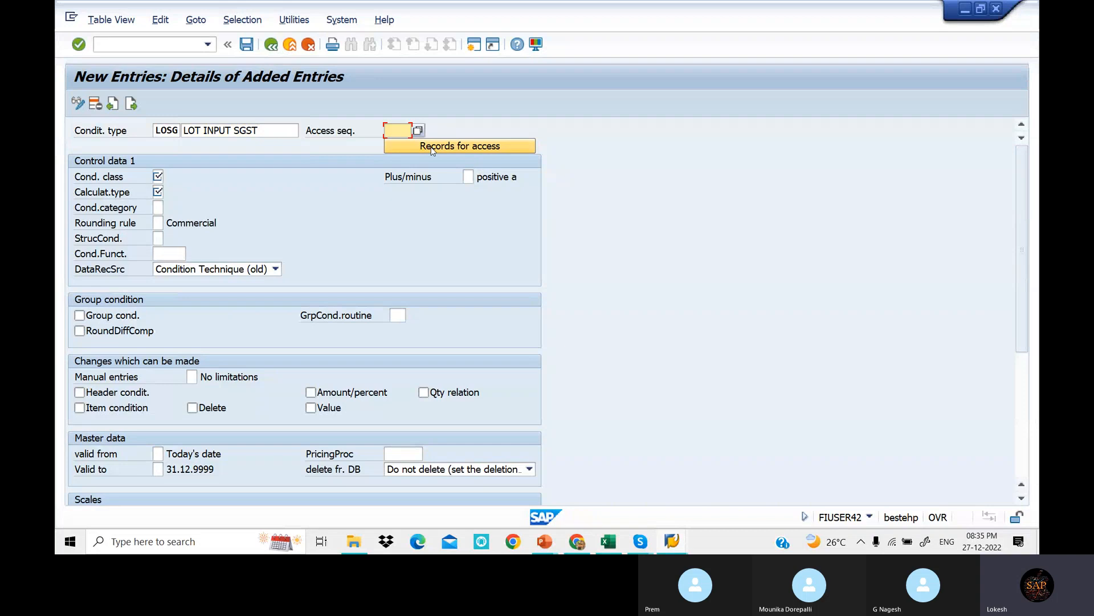
text(MWST)
- Set LOSG's condition class to D, calculation type to A and condition category to D, and save the entry
click(157, 177)
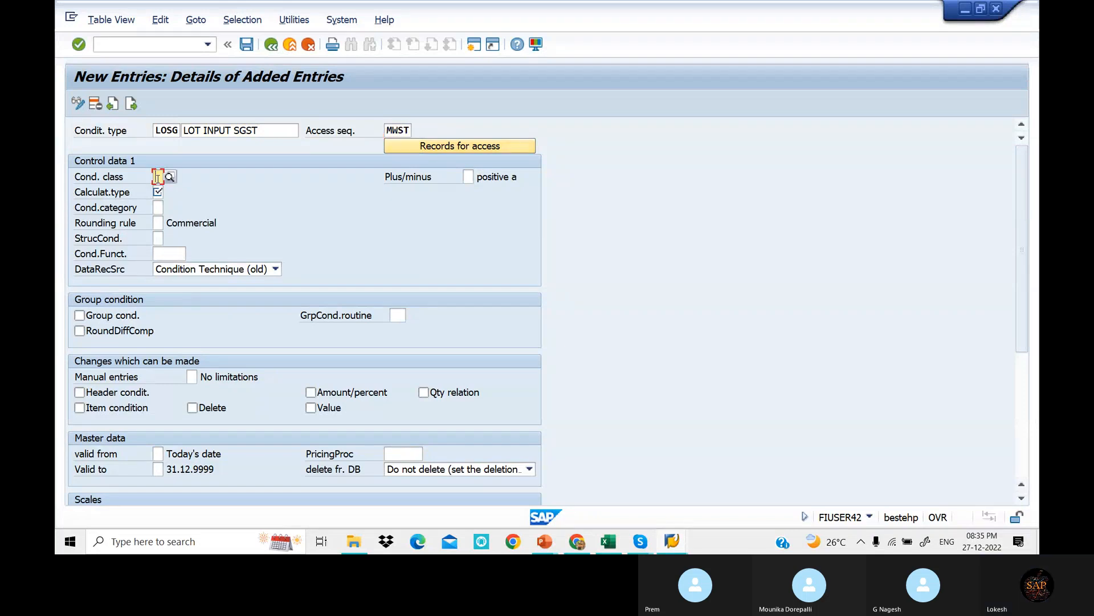
click(159, 178)
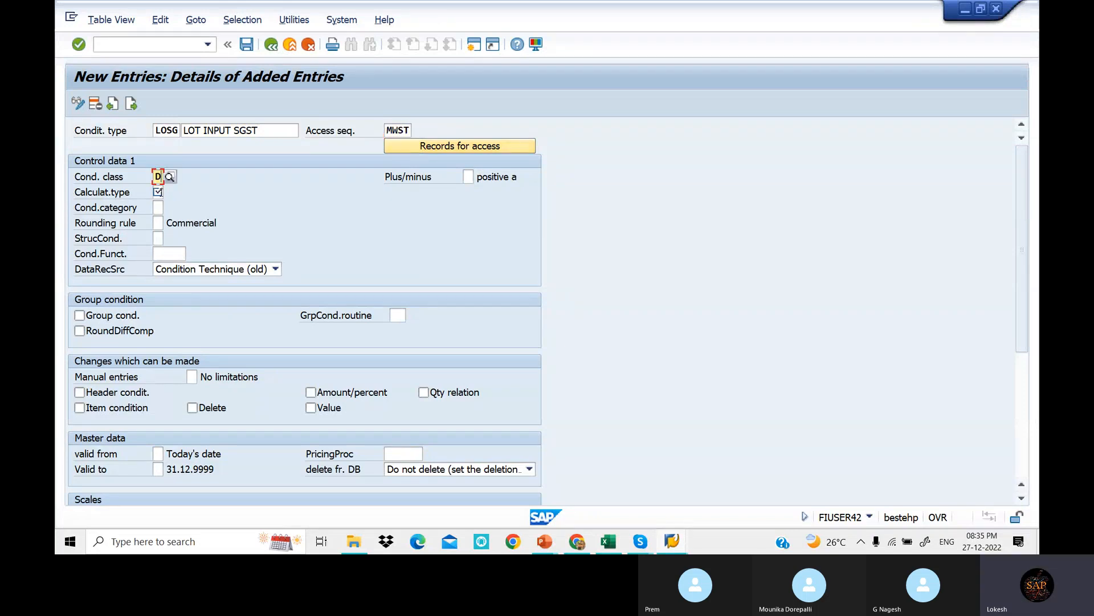
text(D)
key(Tab)
text(A)
key(Tab)
text(D)
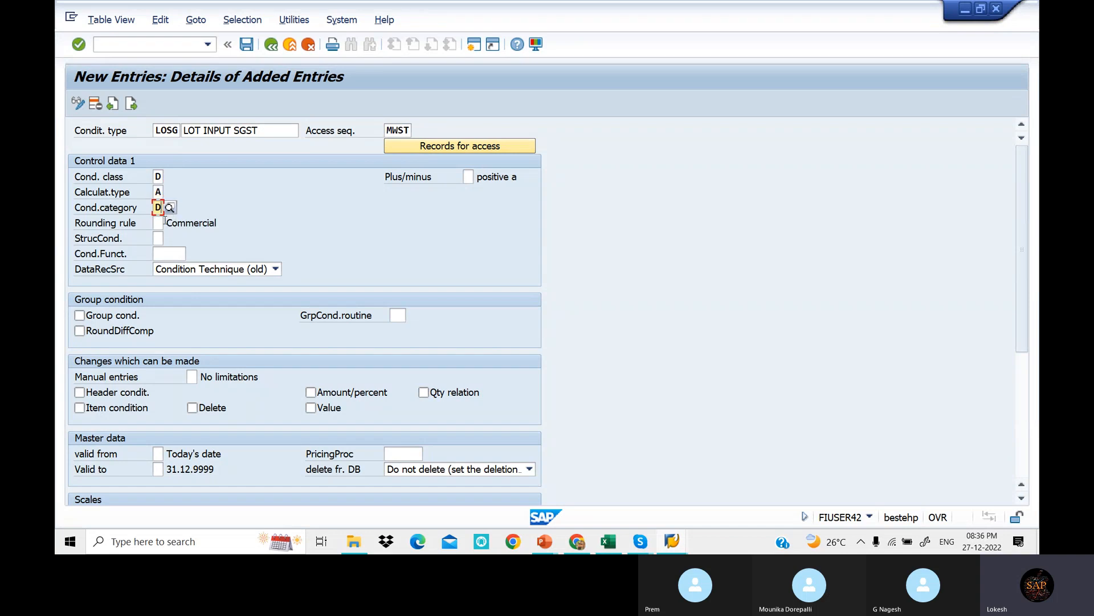
click(247, 46)
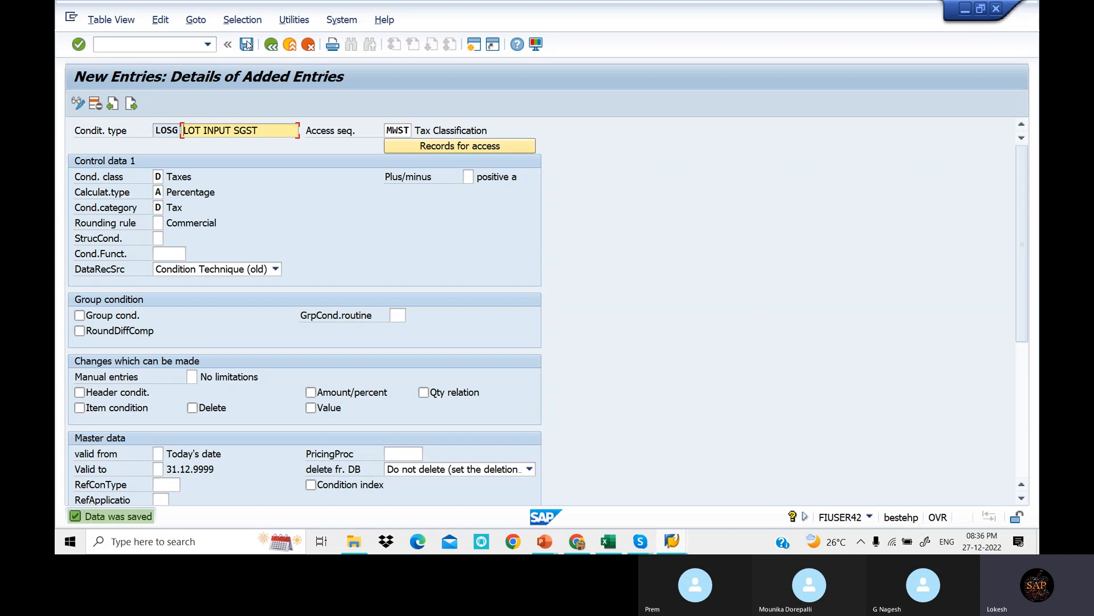
- Start a new condition type entry LOIG described as LOT INPUT IGST with access sequence MWST
click(131, 104)
text(L)
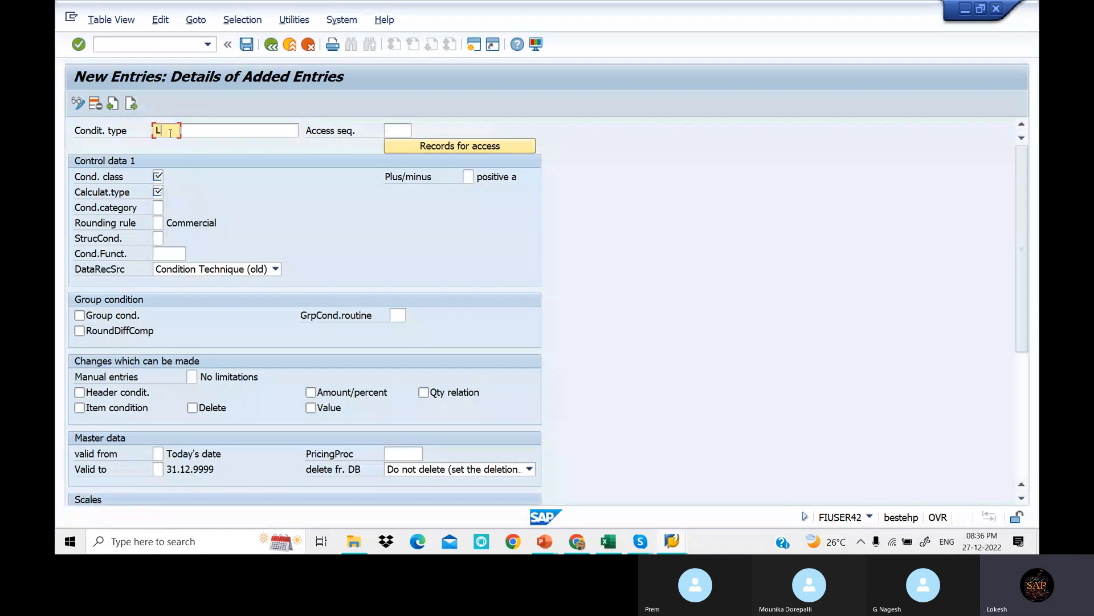
text(OIG)
click(260, 132)
text(LOT INPUT SGS)
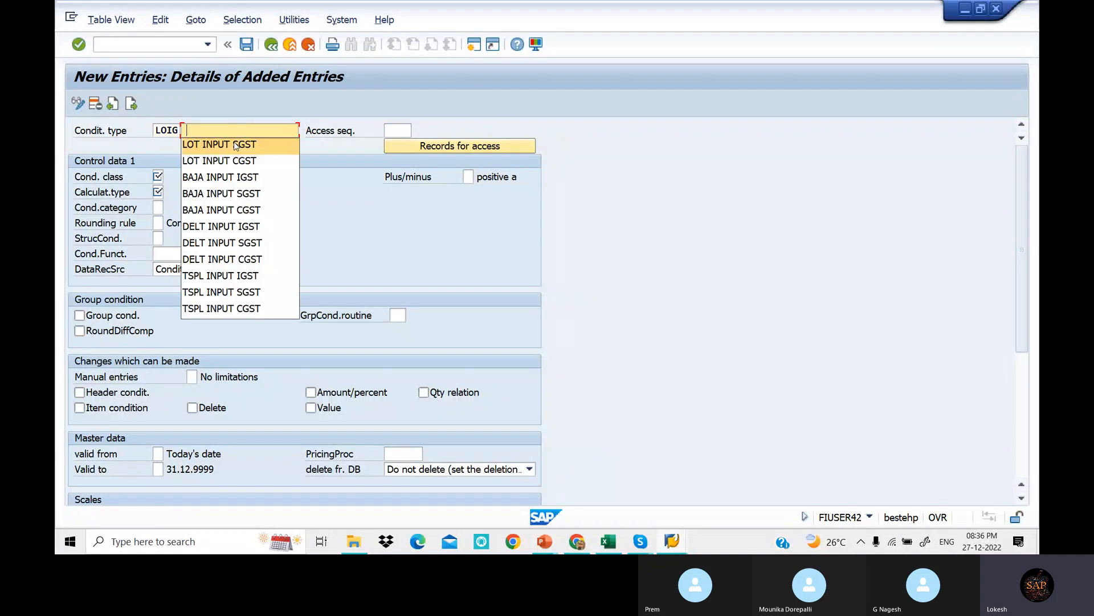
key(BackSpace)
key(BackSpace)
key(BackSpace)
text(INPUT I)
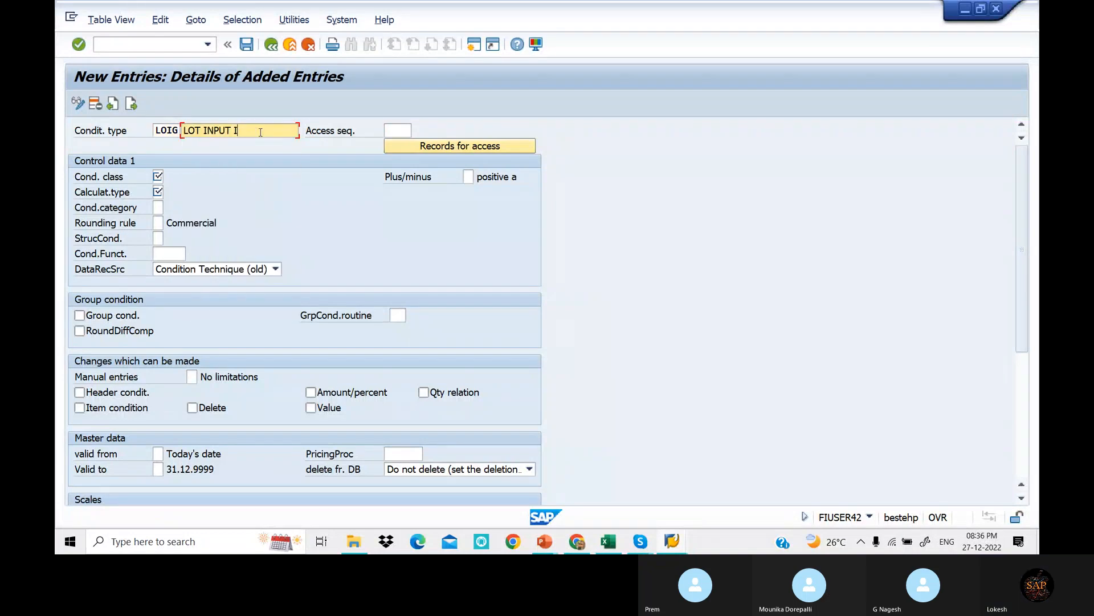
text(GST)
click(397, 130)
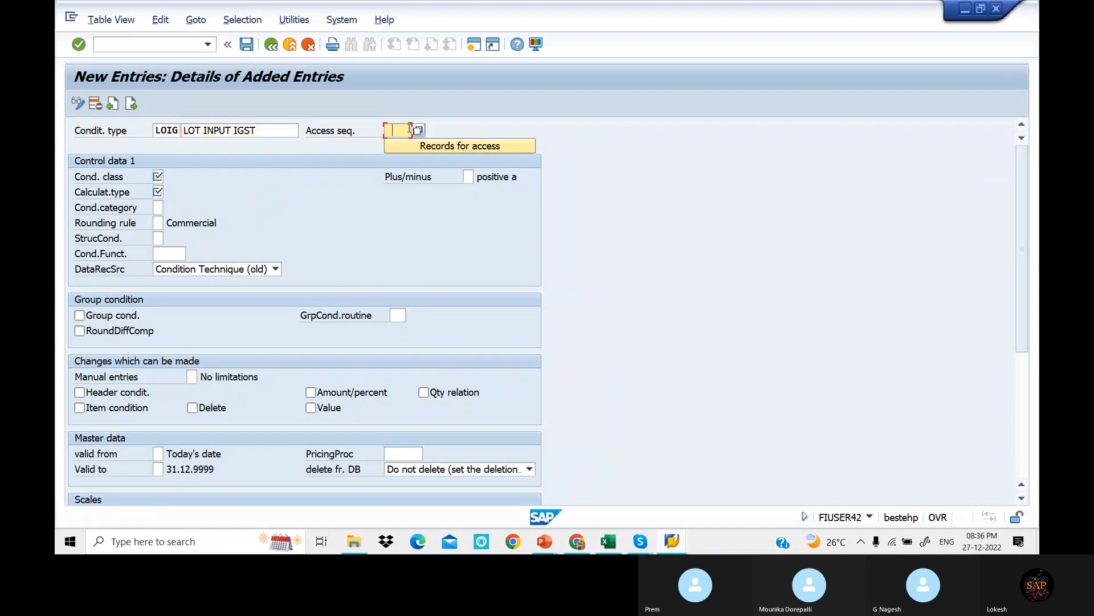
text(MWST)
- Set LOIG's condition class to D, calculation type to A and condition category to D, and save the entry
click(157, 176)
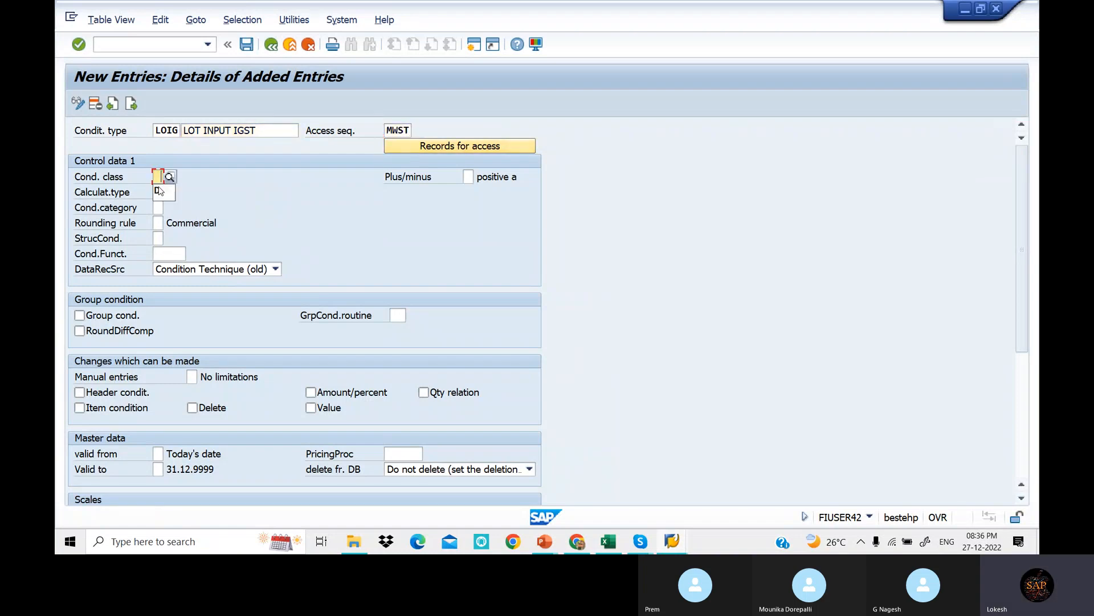
click(158, 192)
text(A)
click(158, 208)
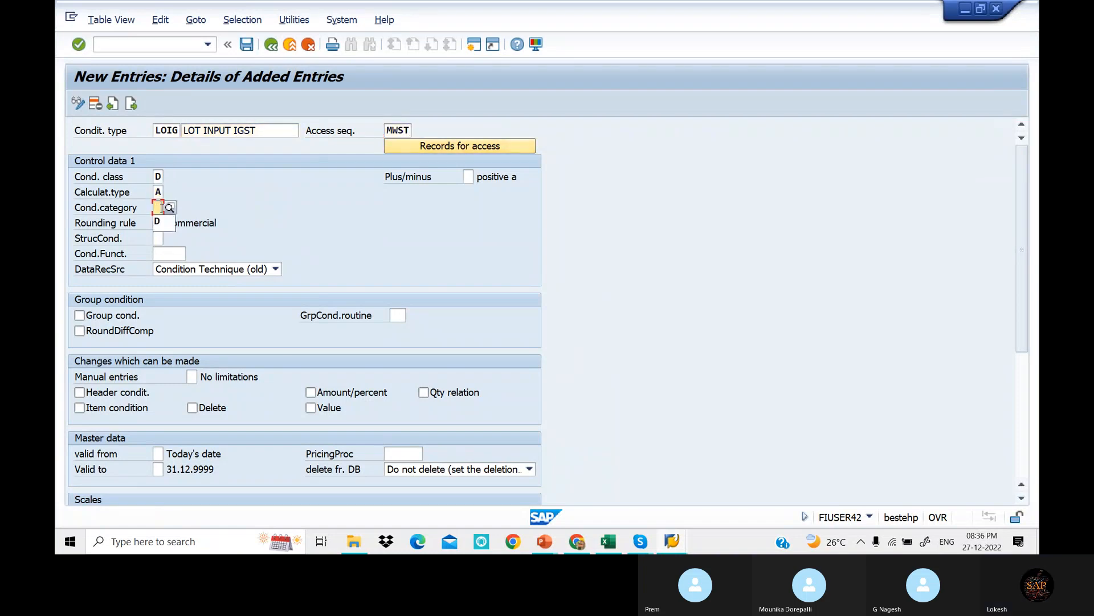
text(D)
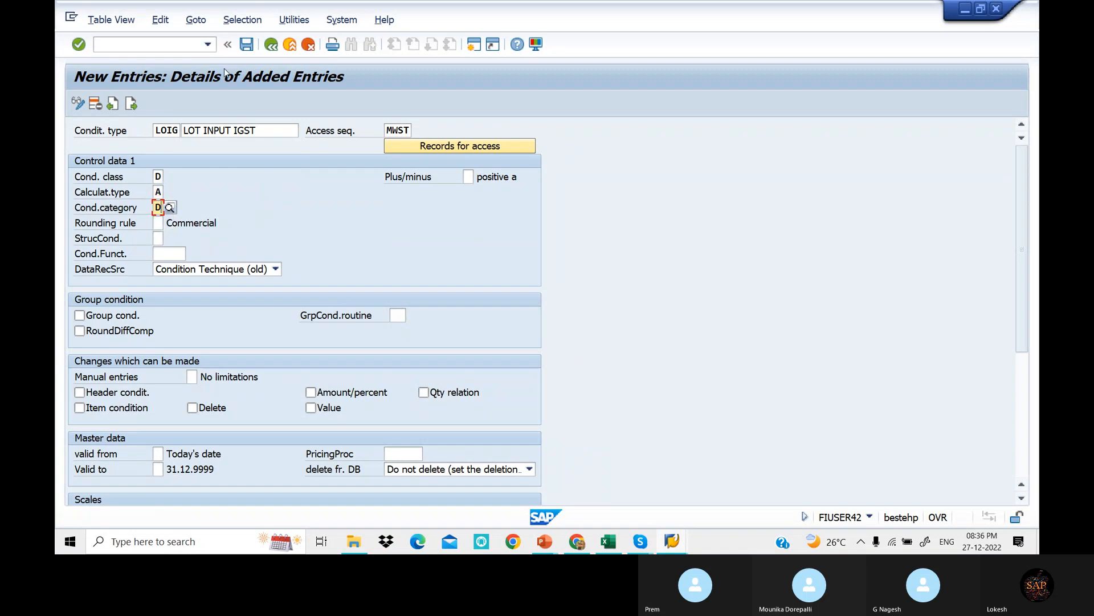
click(251, 51)
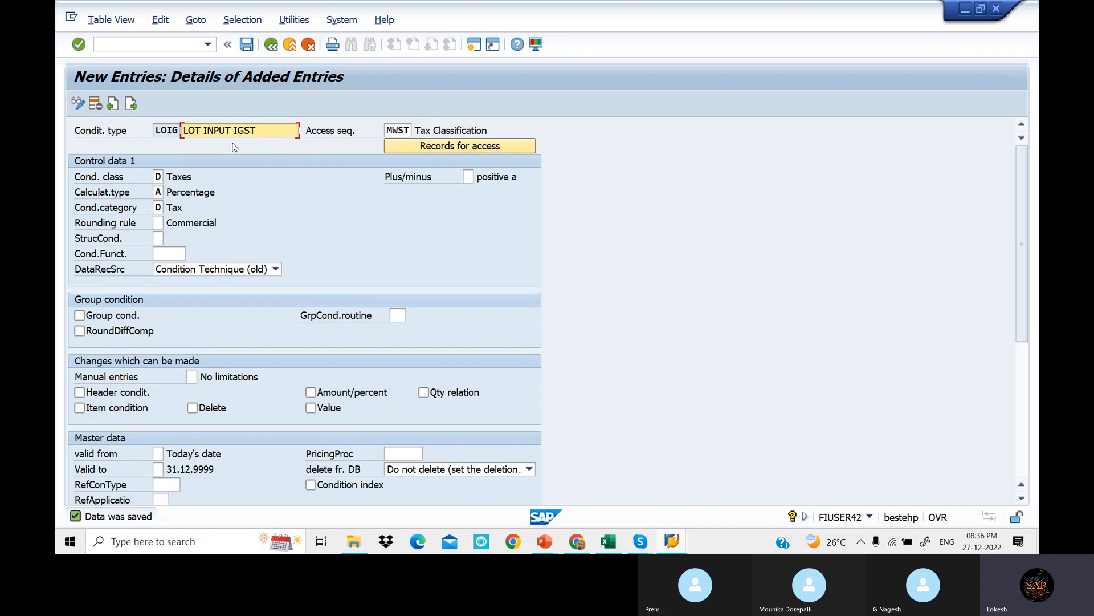
- In the Excel GST sheet, add LOSG and LOIG after LOCG in cell D3 and widen column D to fit
click(609, 543)
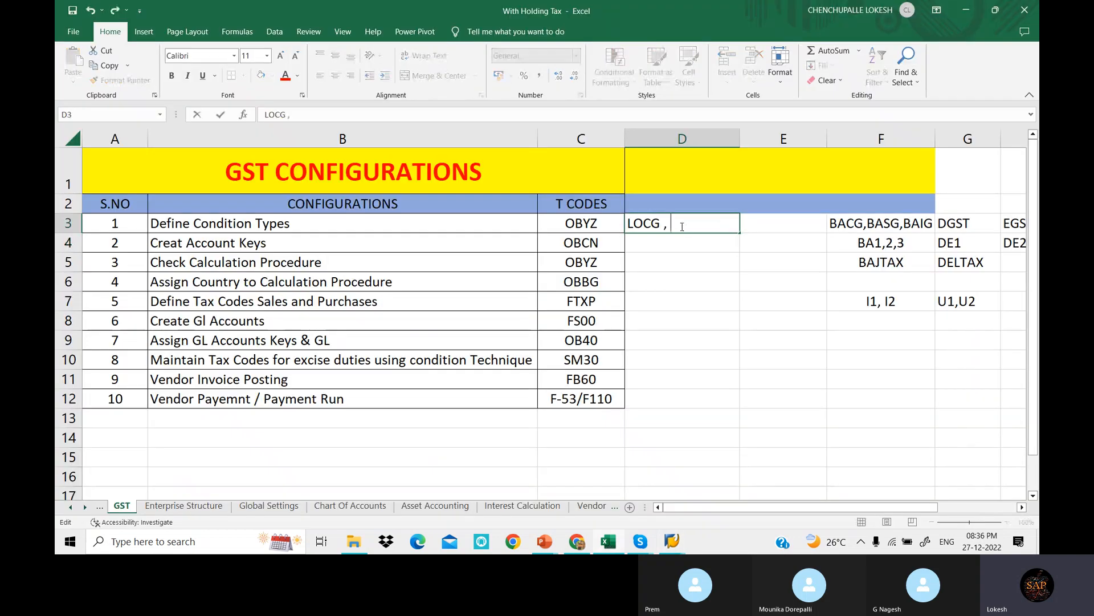
text(LOSG , LOIG)
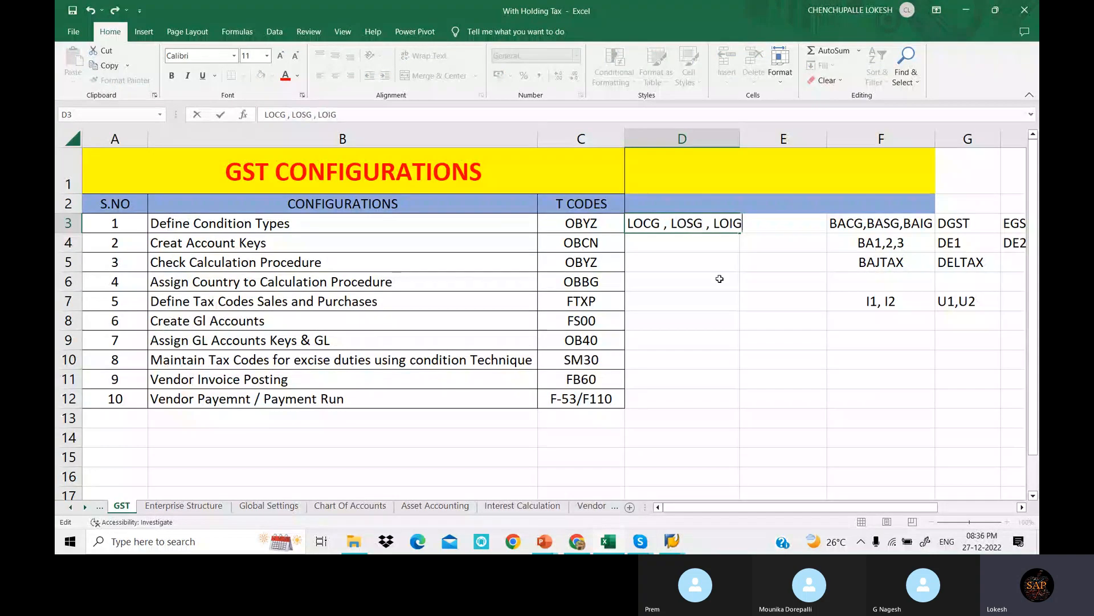
click(718, 277)
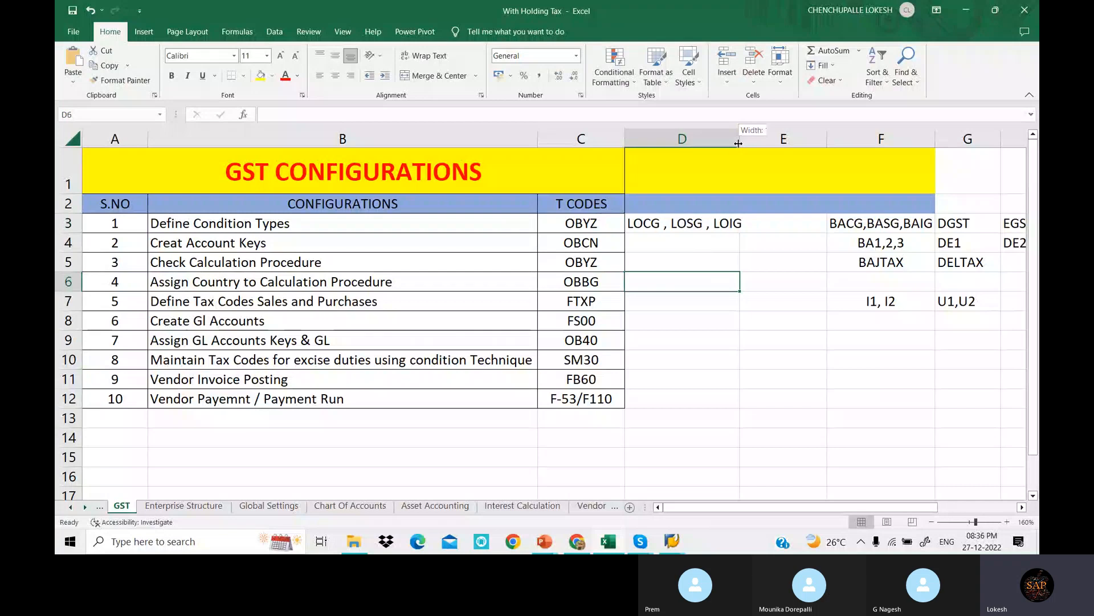
drag(738, 143, 756, 143)
click(661, 242)
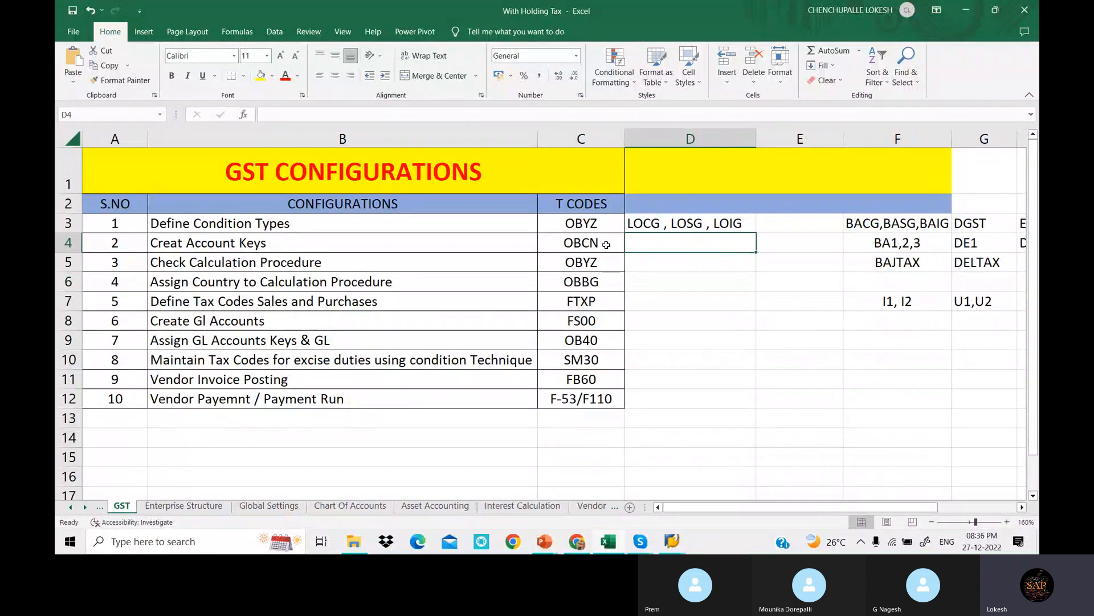
- Return to SAP and go back from the LOIG details to the overview of added condition types
mouse_move(674, 544)
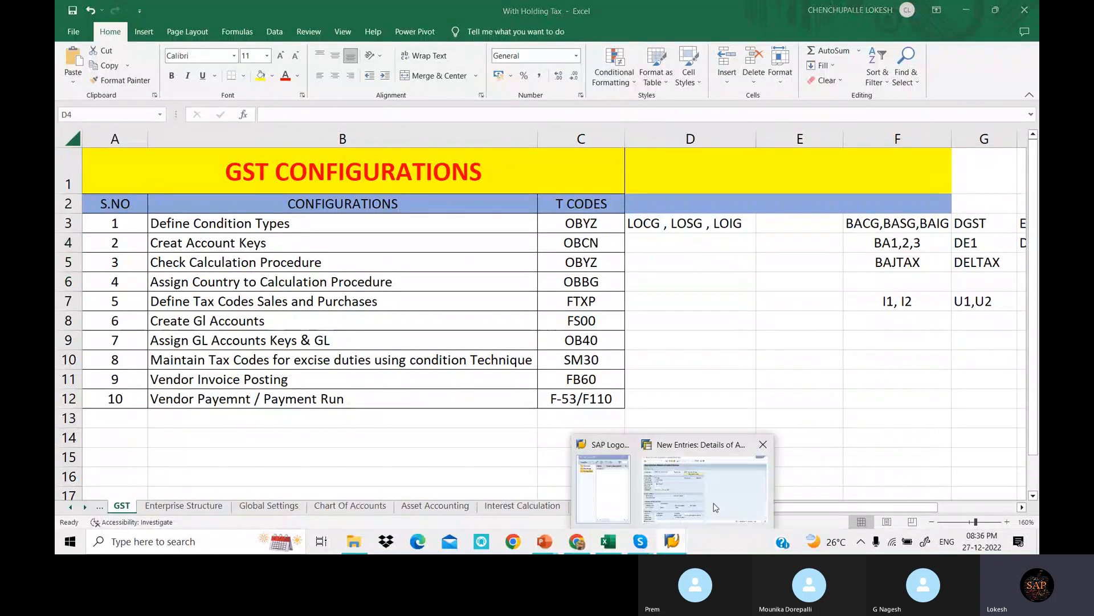
click(716, 507)
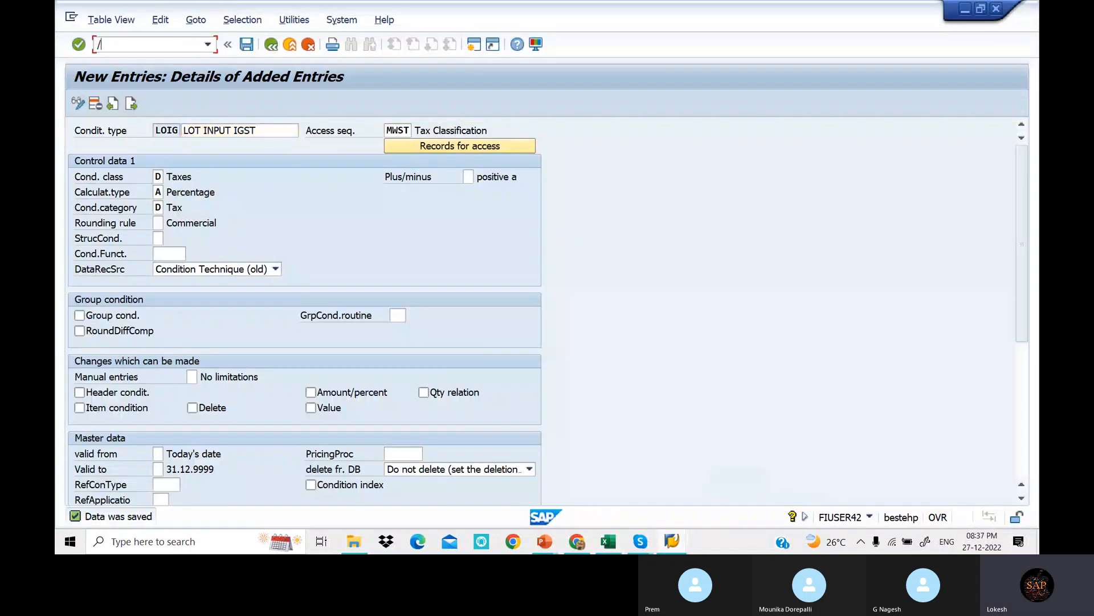
key(BackSpace)
click(272, 44)
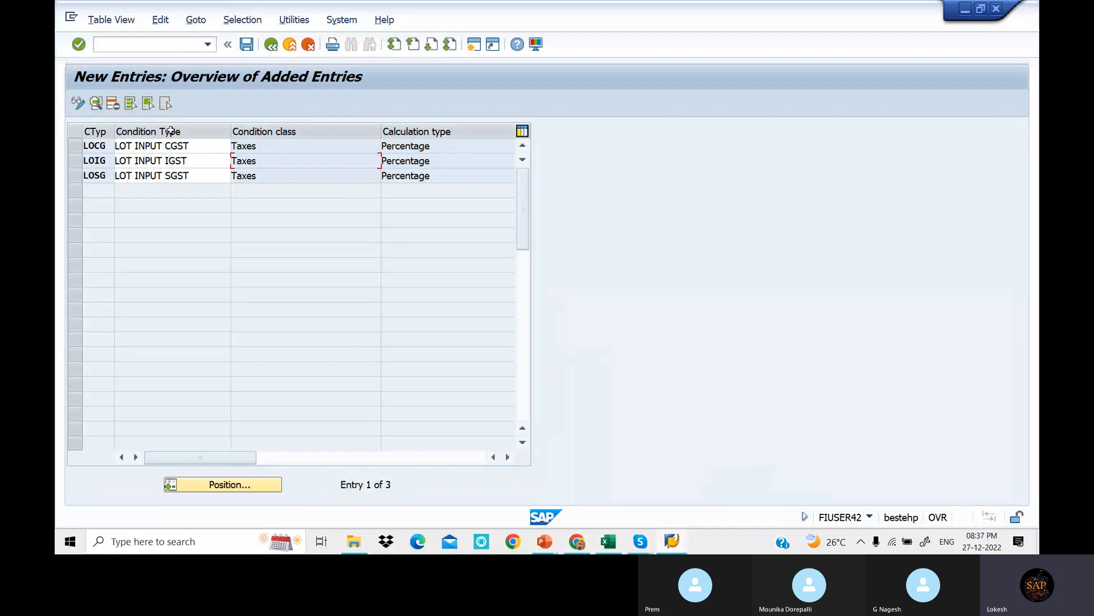
- Leave the new condition type entries and open transaction OBCN after checking the account key code in the Excel GST sheet
click(273, 48)
click(159, 45)
text(/N)
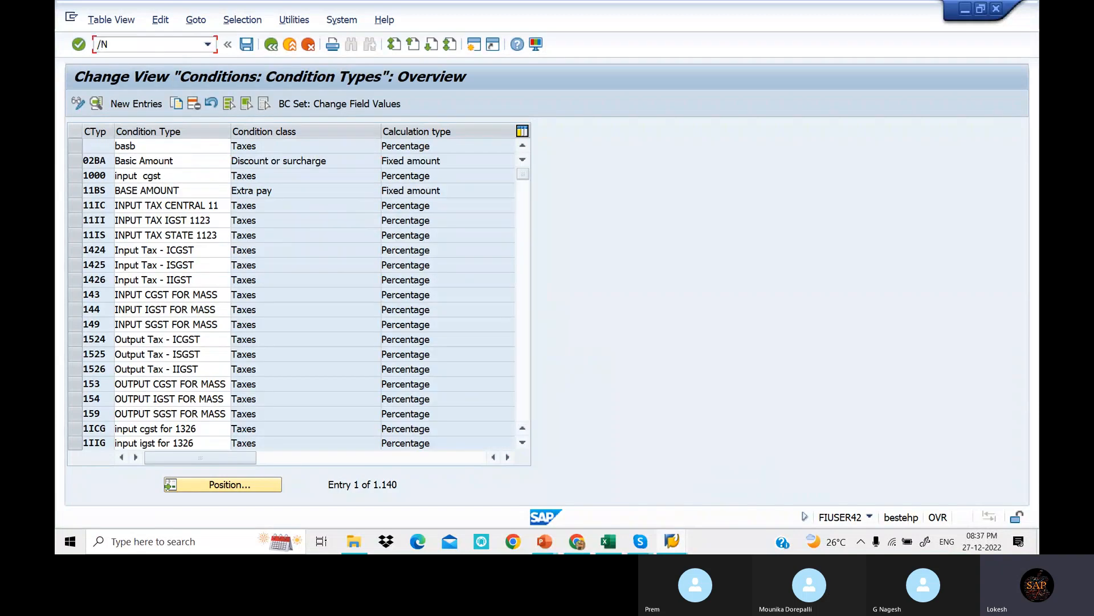
key(alt+Tab)
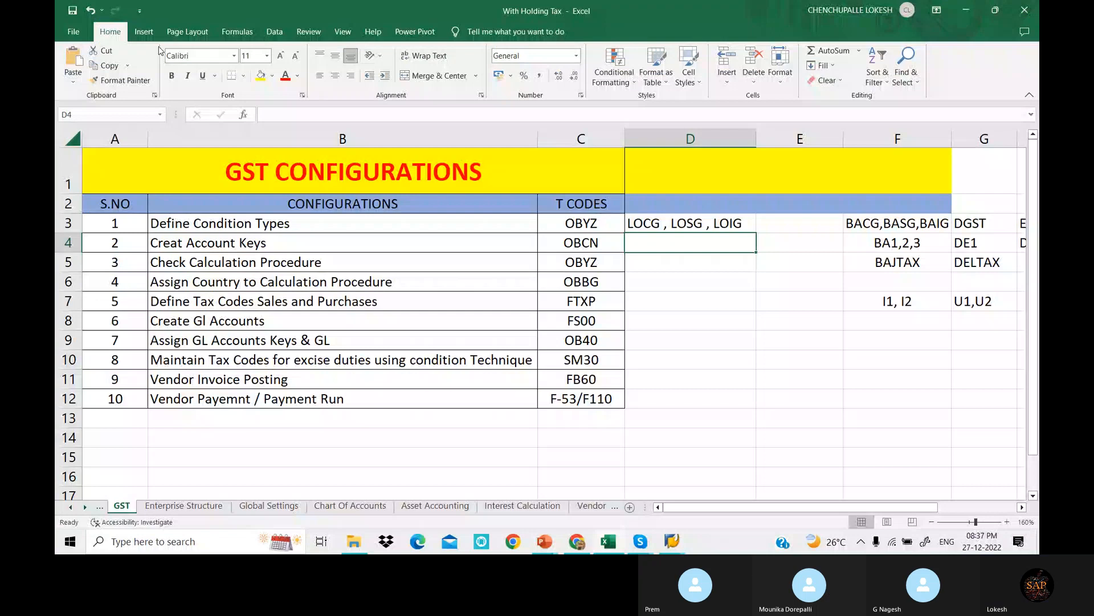
key(alt+Tab)
click(159, 45)
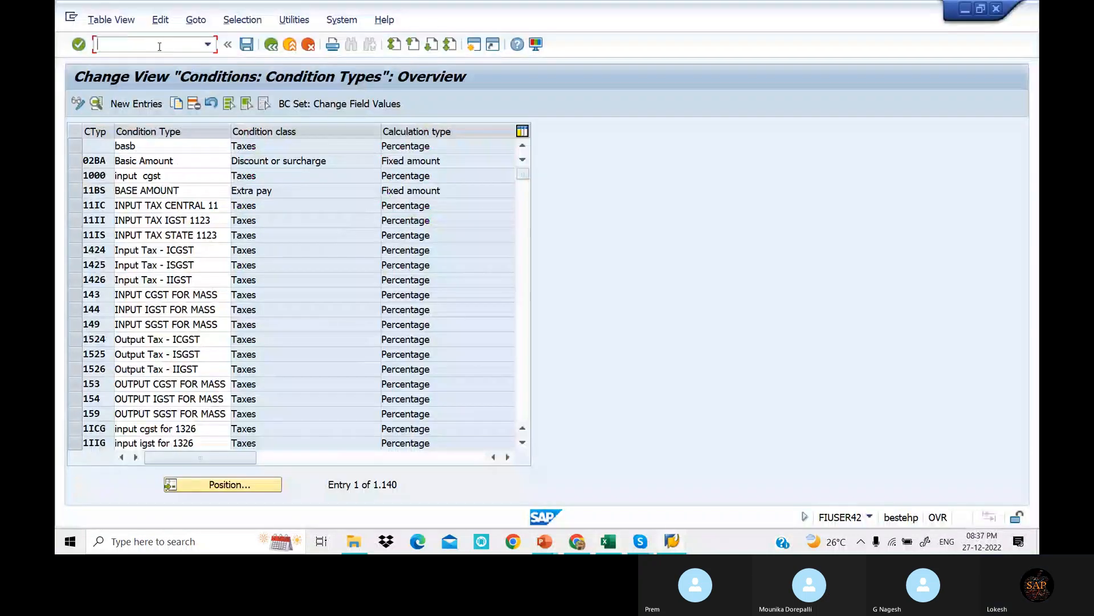
text(/NOBCN)
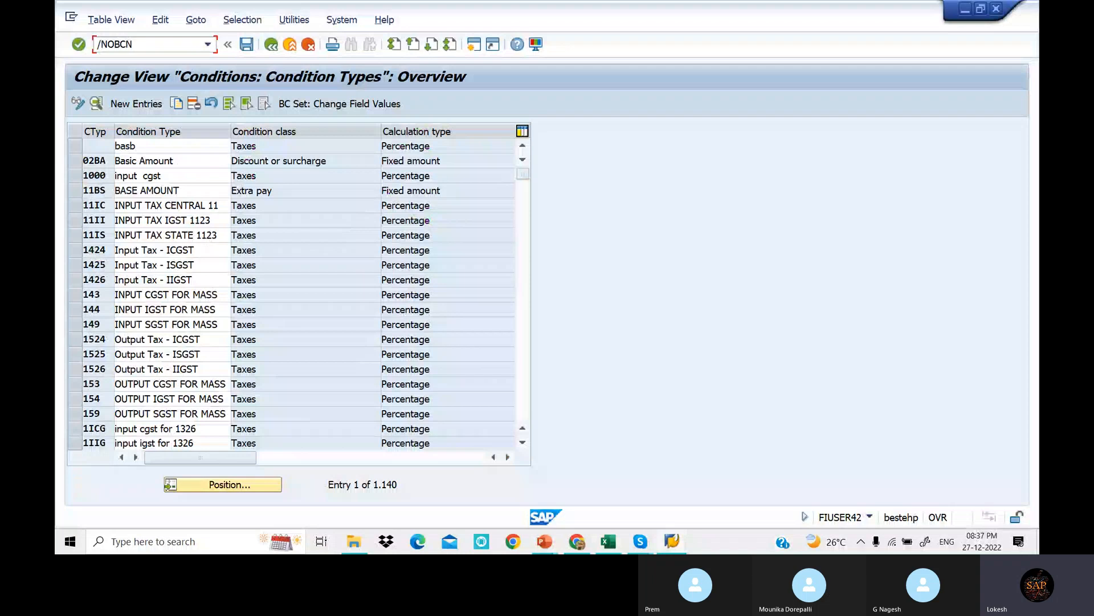
key(Return)
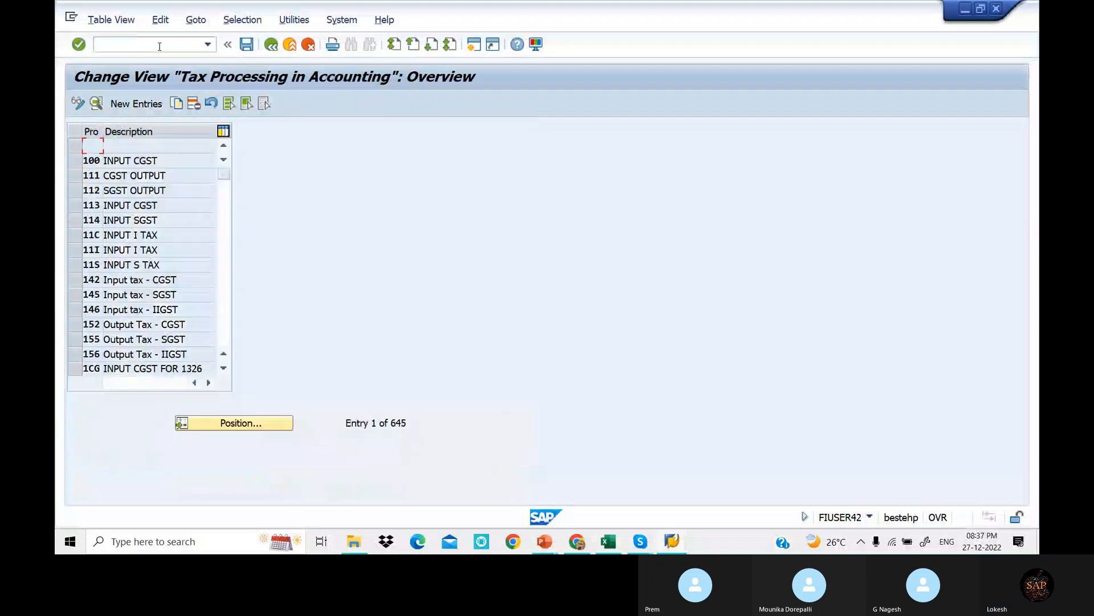
- Start a new account key entry with process LO1 and the description LOT INPUT CGST
click(137, 103)
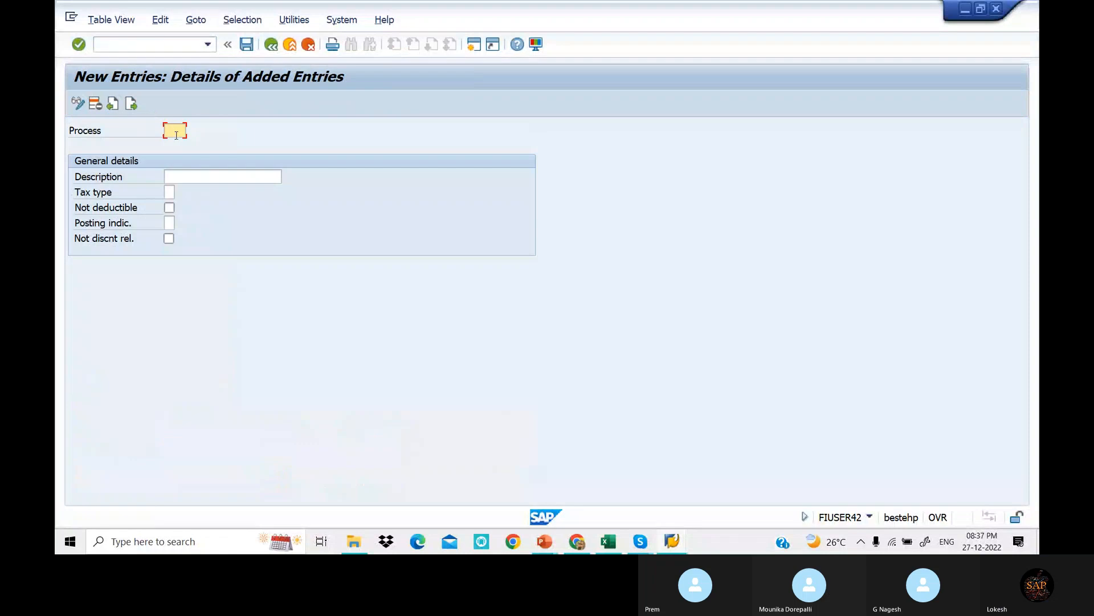
key(BackSpace)
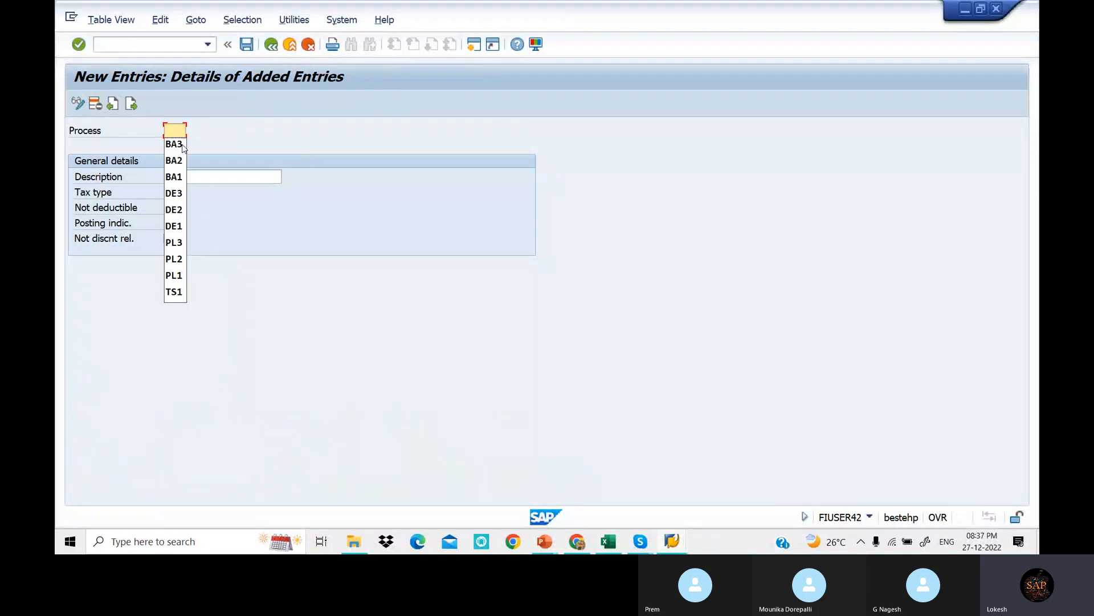
key(Escape)
text(L)
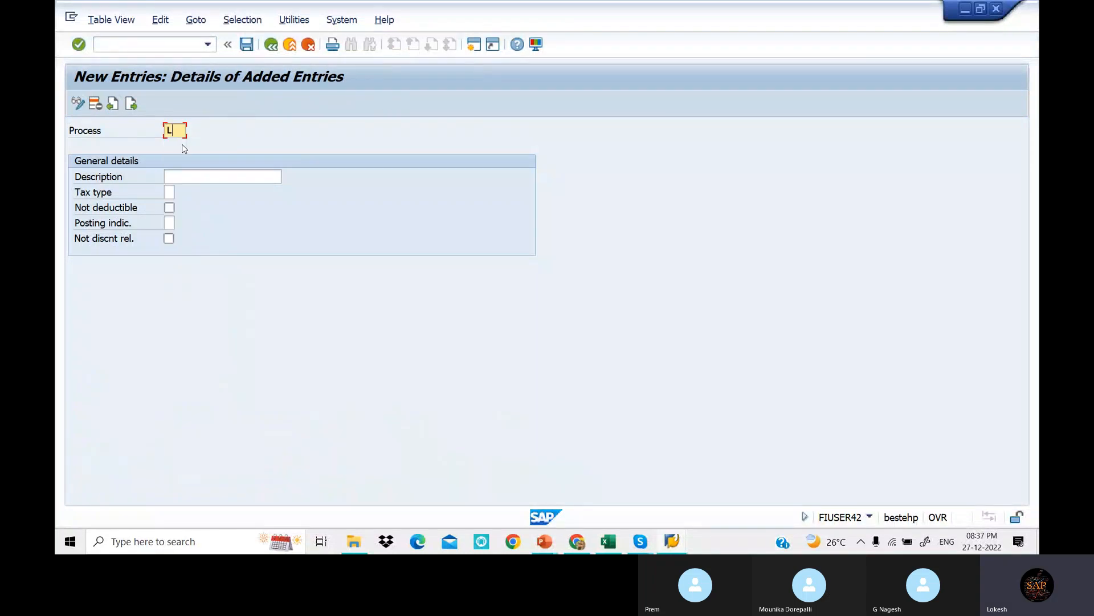
text(01)
click(188, 177)
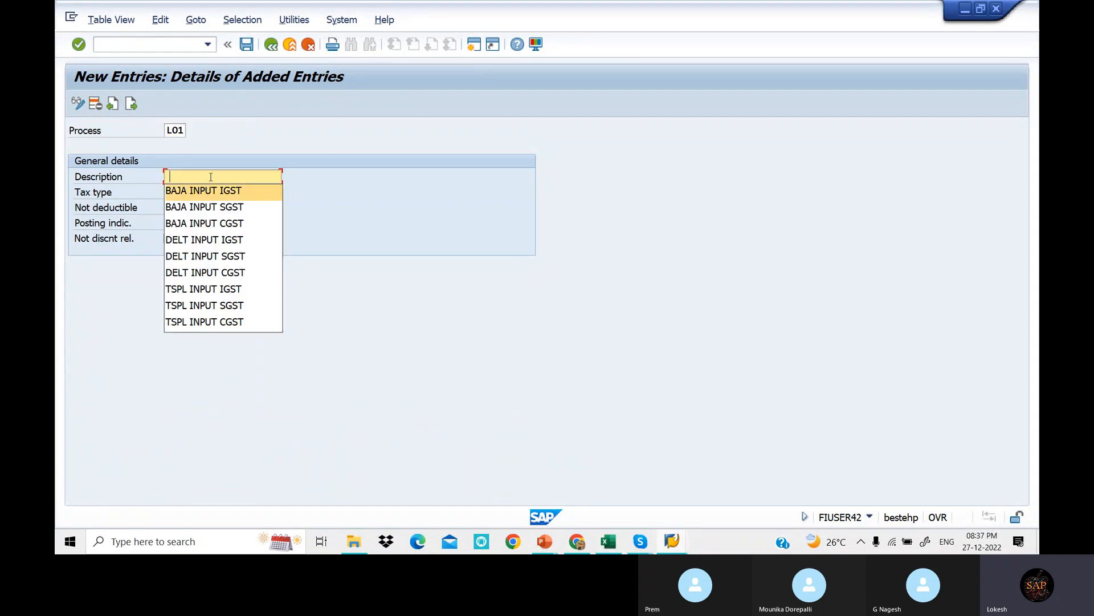
text(LOT INPUT )
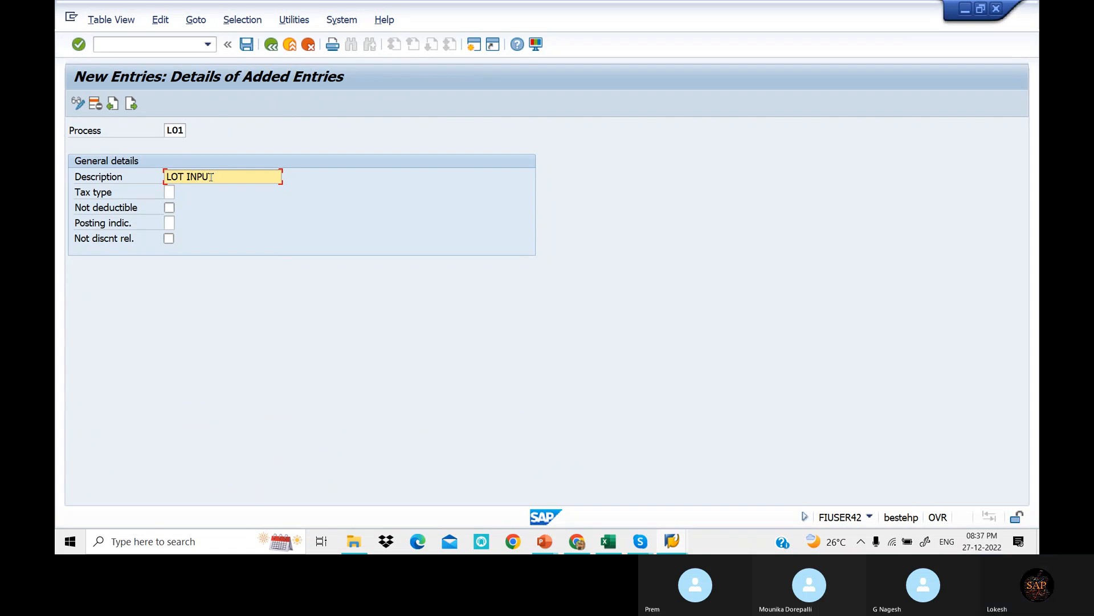
text(CGST)
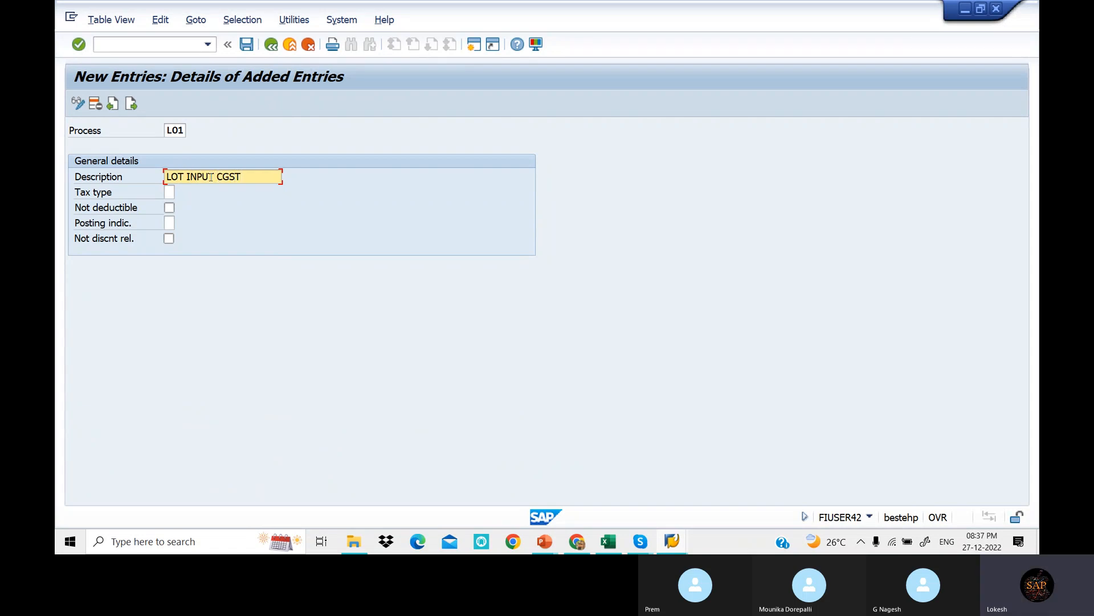
- Set LO1's tax type to 2 (Input tax) and posting indicator to 2 (Separate line item), and save it with the customizing request
click(169, 192)
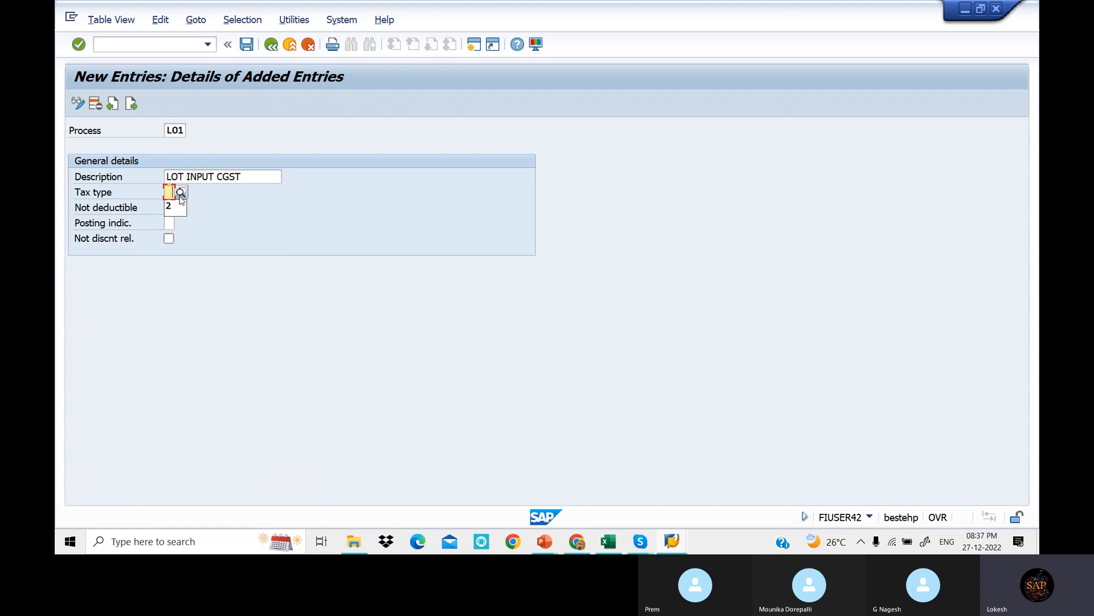
click(181, 193)
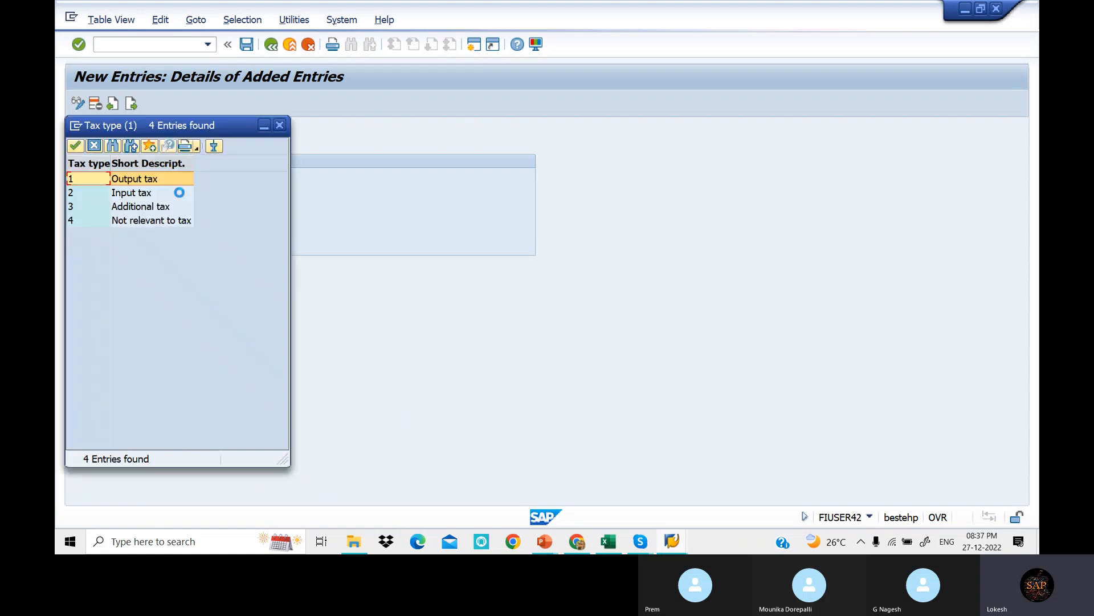
click(136, 196)
double_click(135, 196)
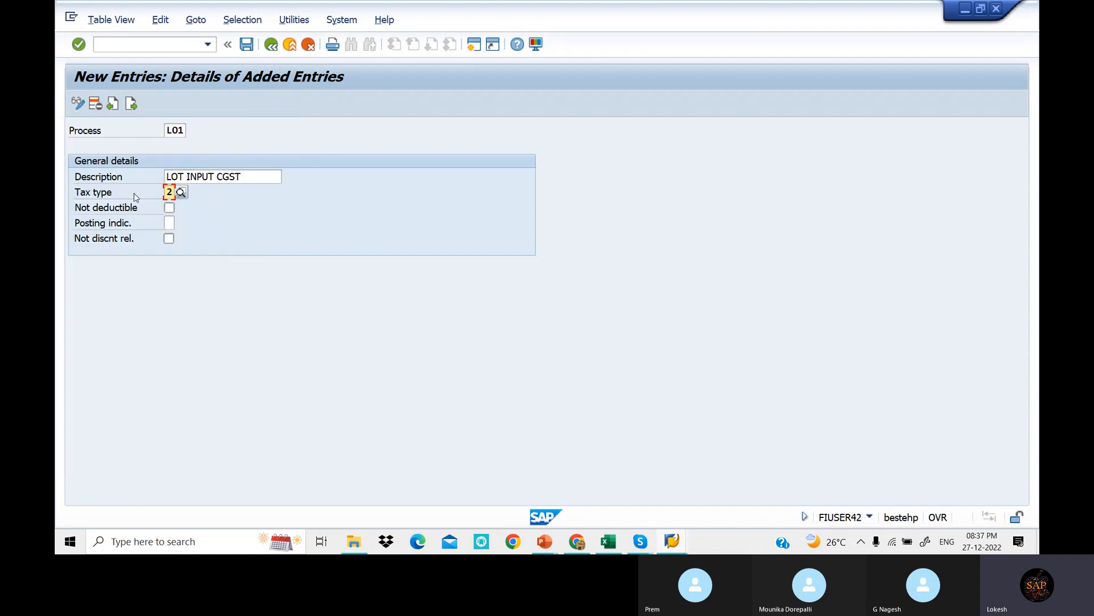
click(170, 222)
click(180, 223)
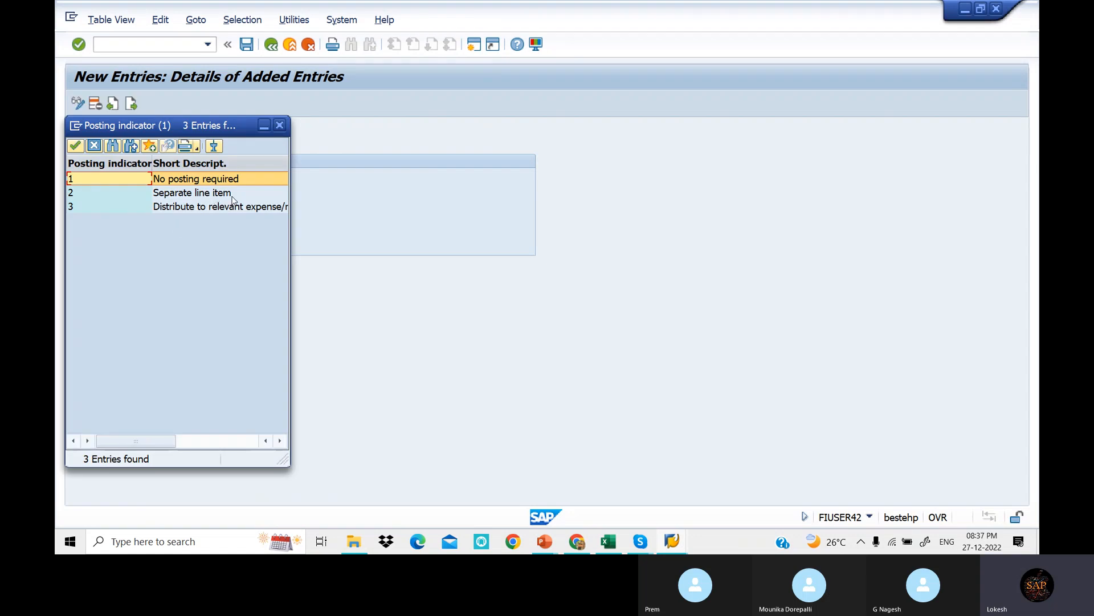
double_click(214, 194)
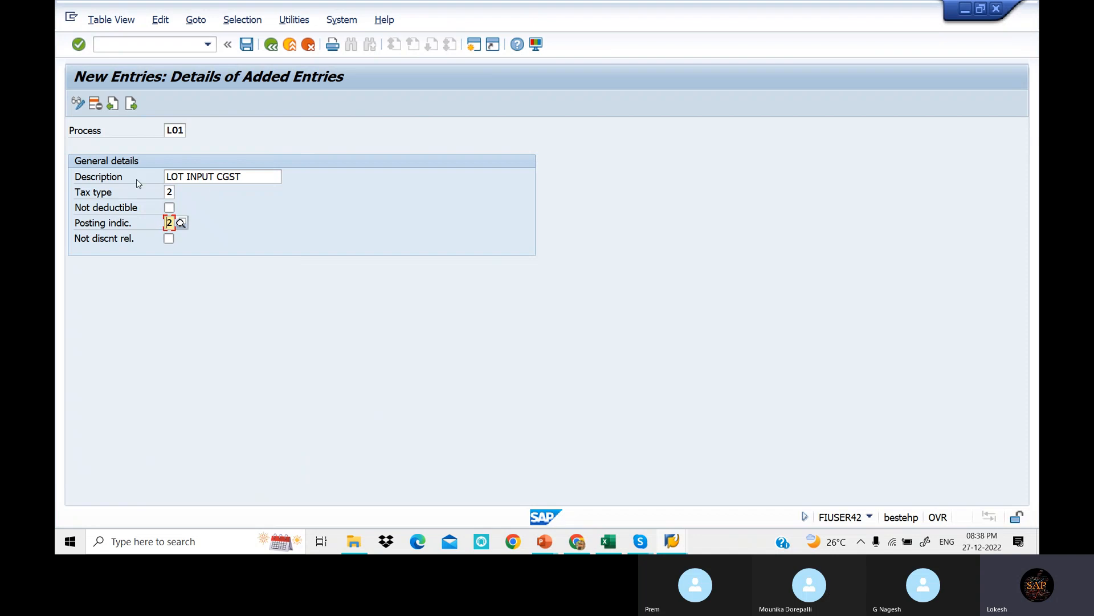
click(247, 45)
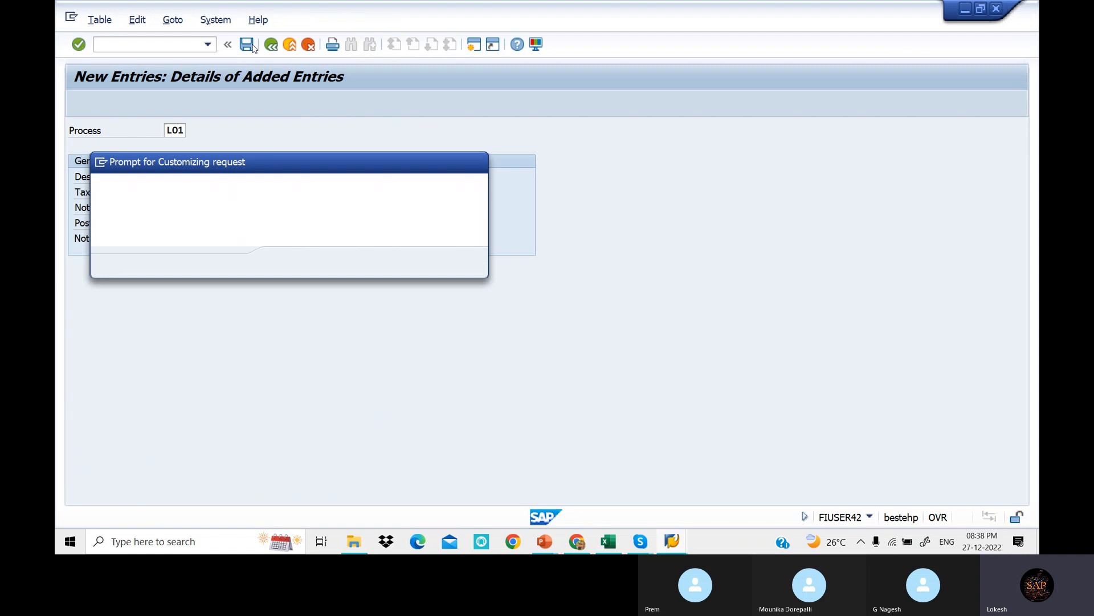
key(Return)
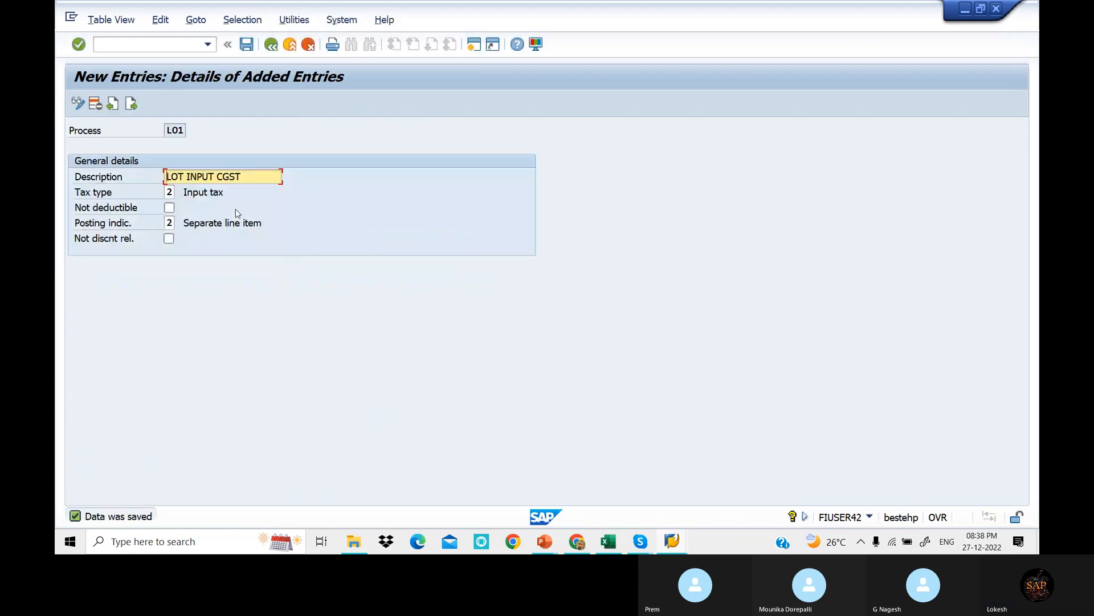
- Start the next account key entry with process LO2 and the description LOT INPUT SGST
click(131, 104)
text(L02)
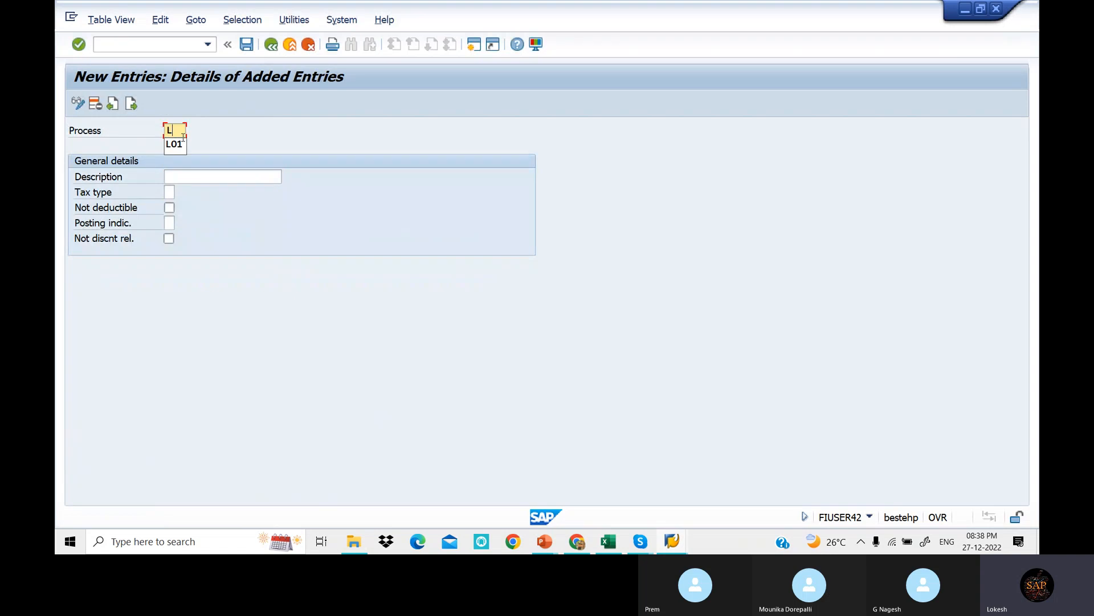
click(190, 180)
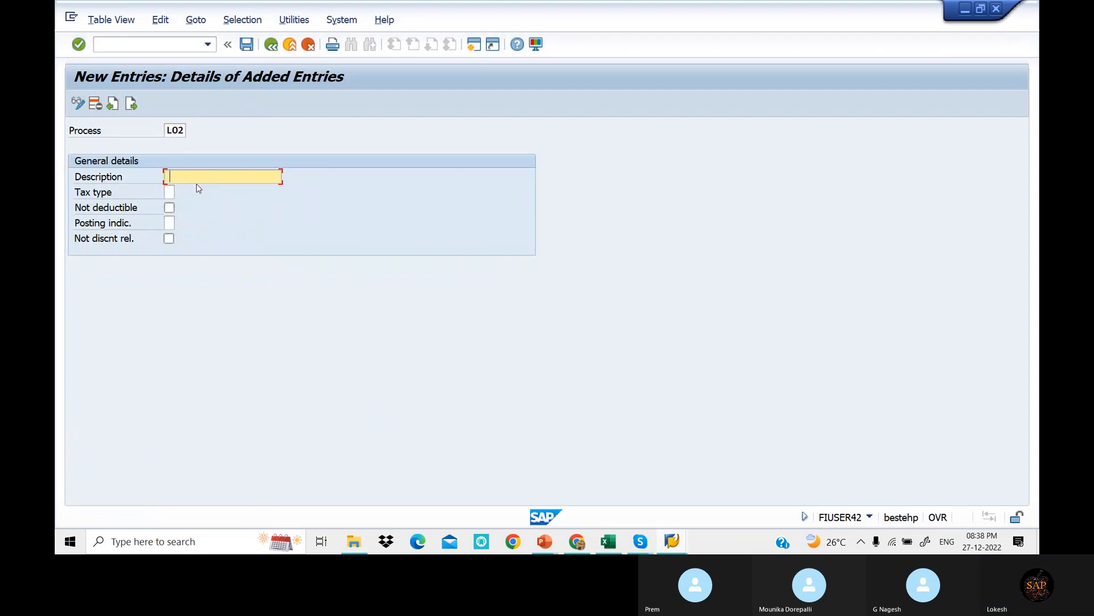
text(LOT INPUT CGST)
key(BackSpace)
key(BackSpace)
key(BackSpace)
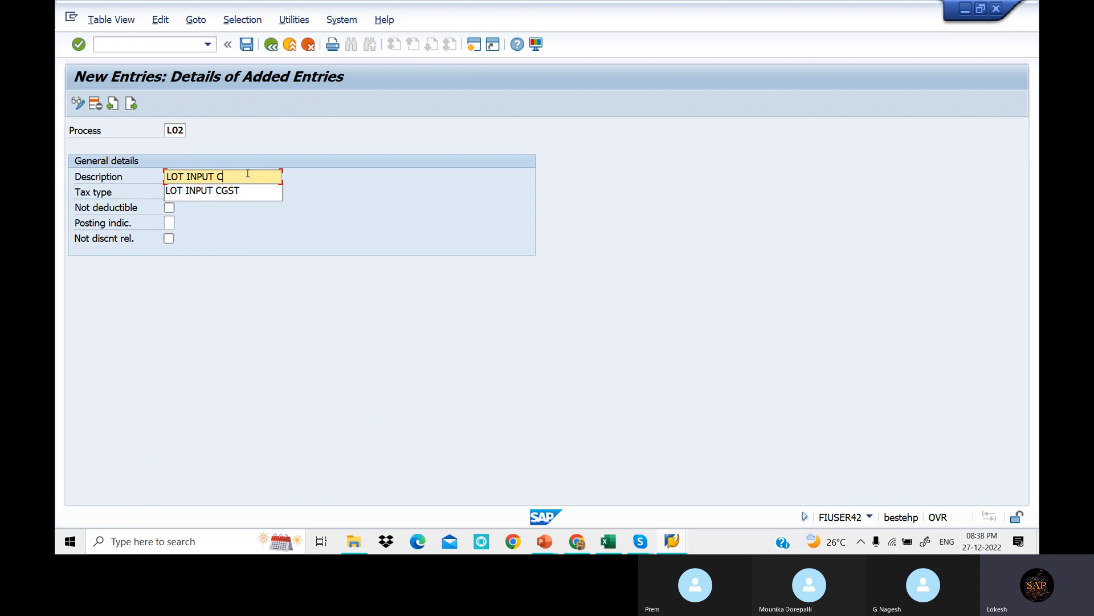
text(SGST)
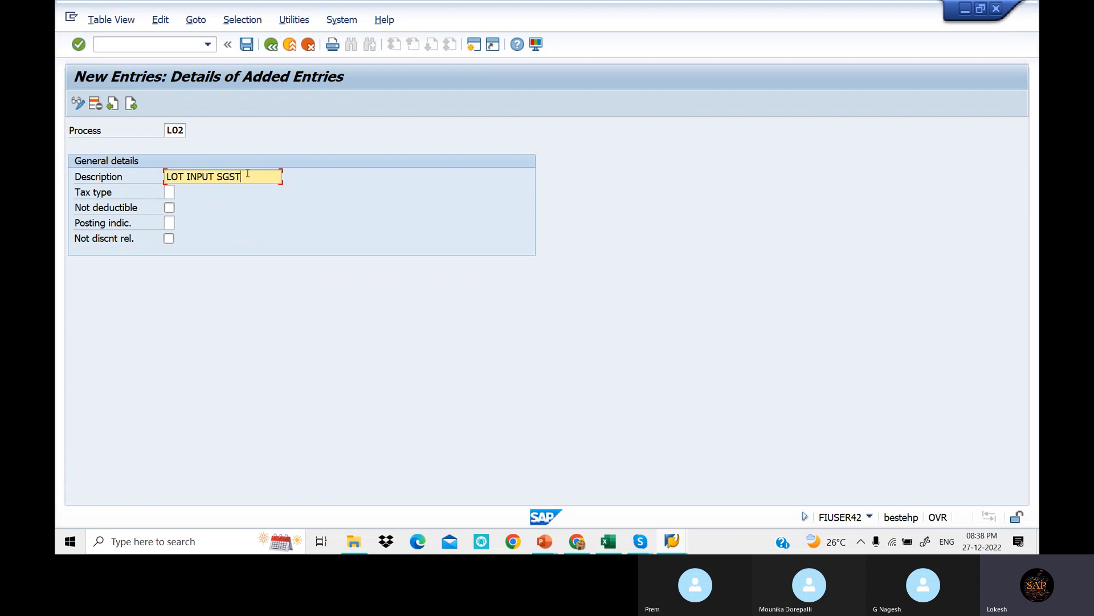
- Set tax type 2 and posting indicator 2 for account key LO2, and save the entry
click(170, 192)
text(2)
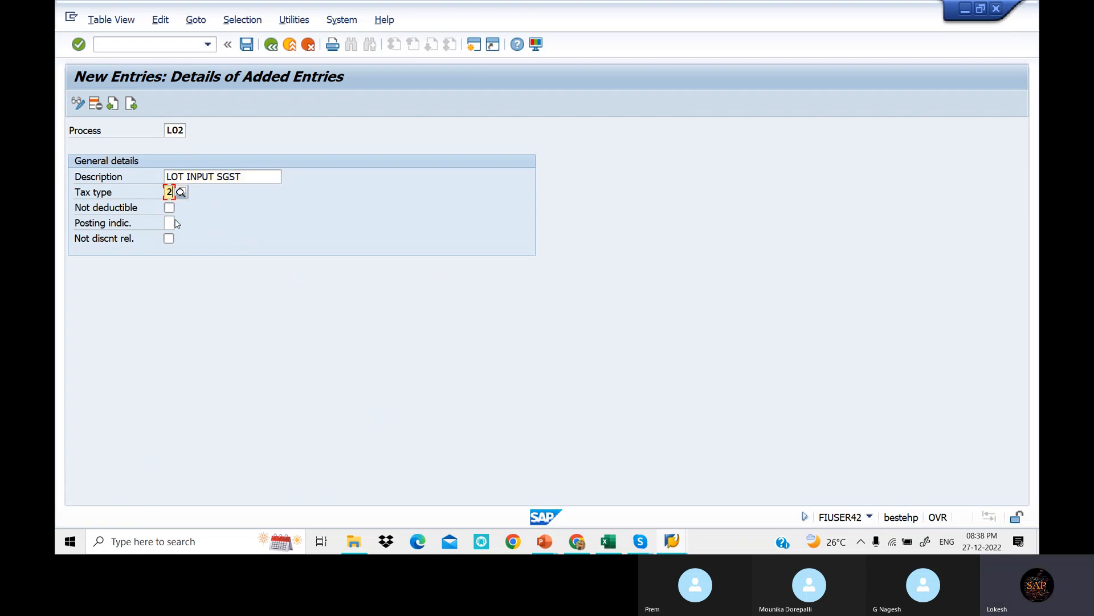
click(171, 223)
text(2)
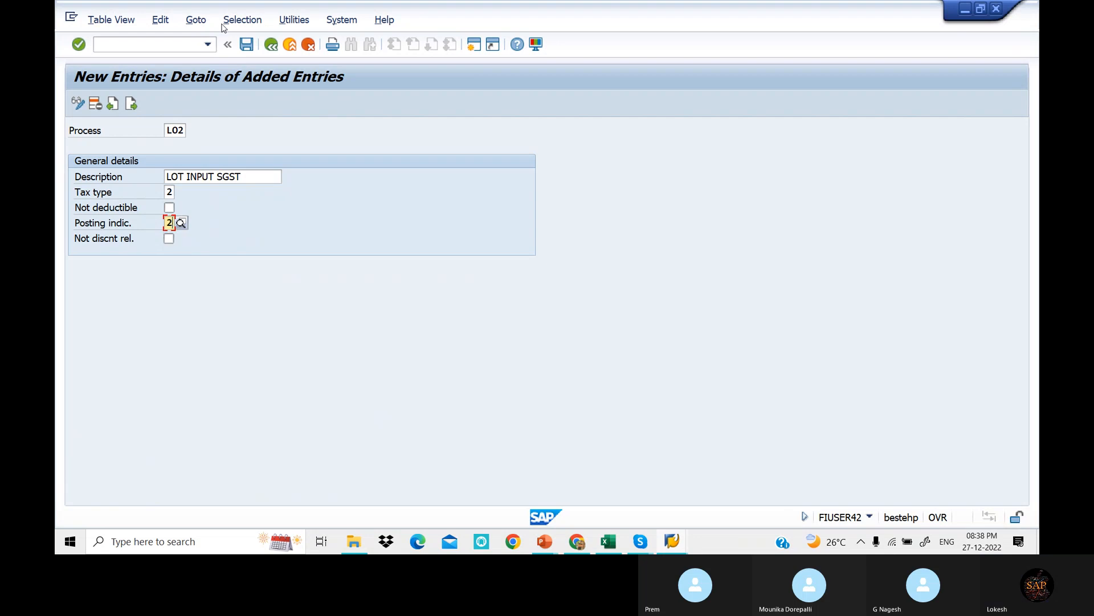
click(245, 46)
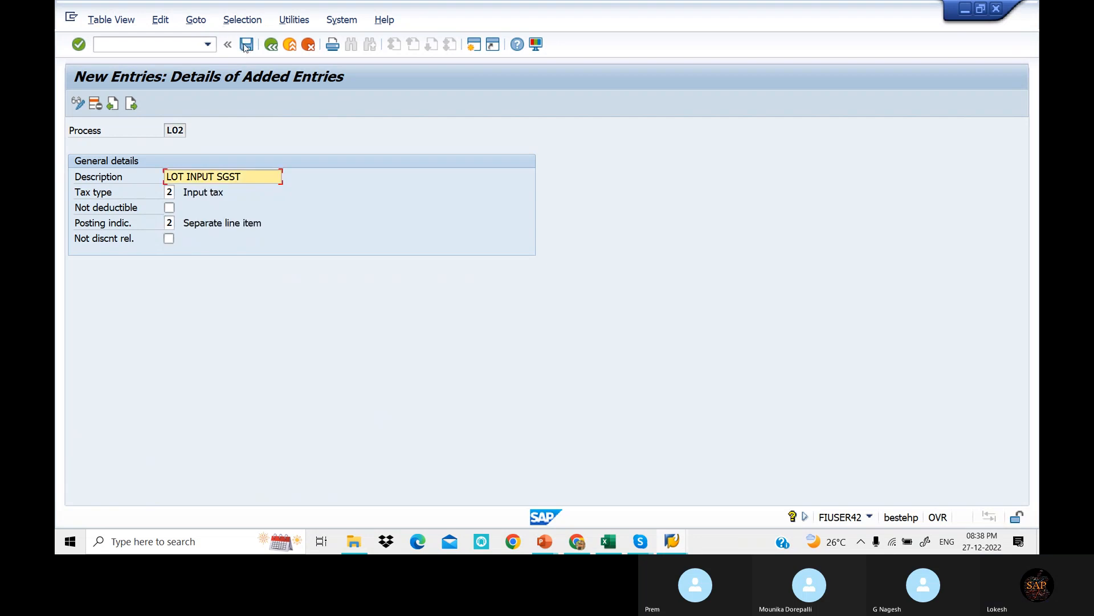
- Start another account key entry with process LO3 and the description LOT INPUT IGST
click(132, 103)
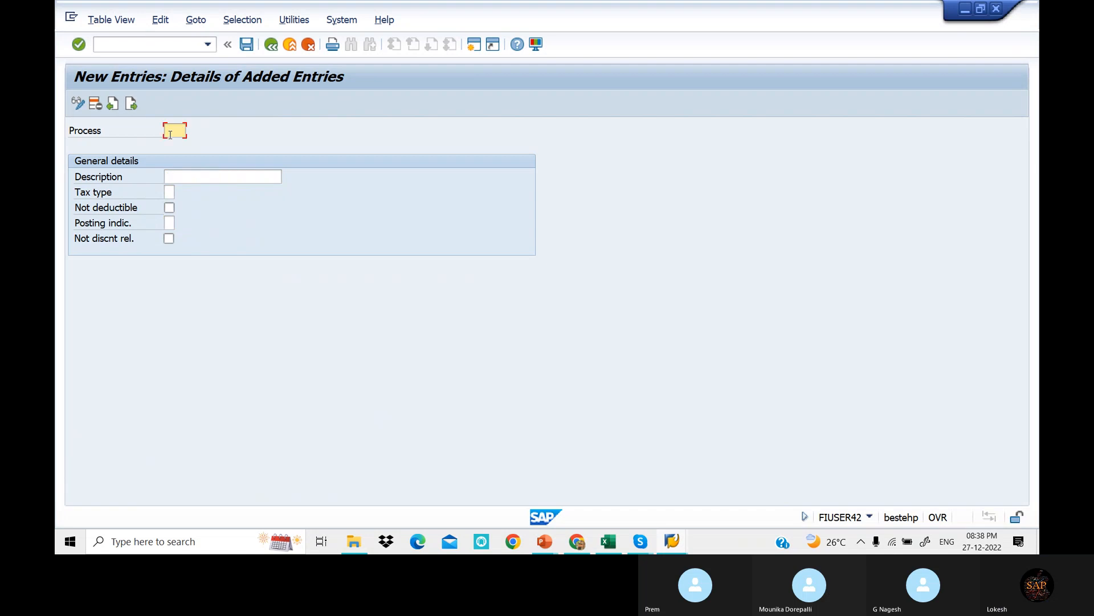
text(L03)
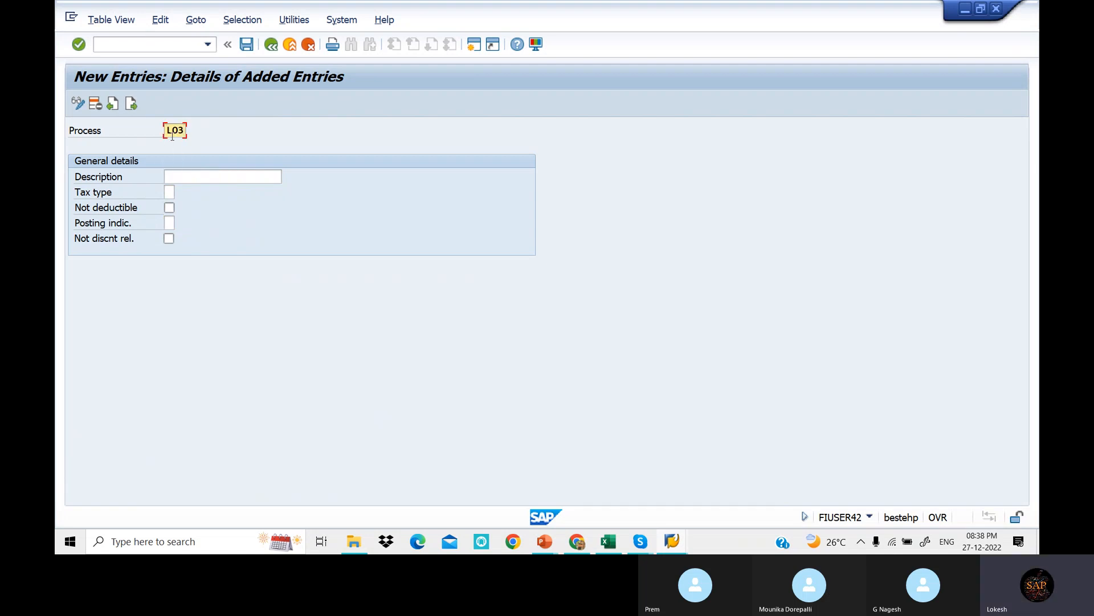
click(204, 176)
text(LOT INPUT SGST)
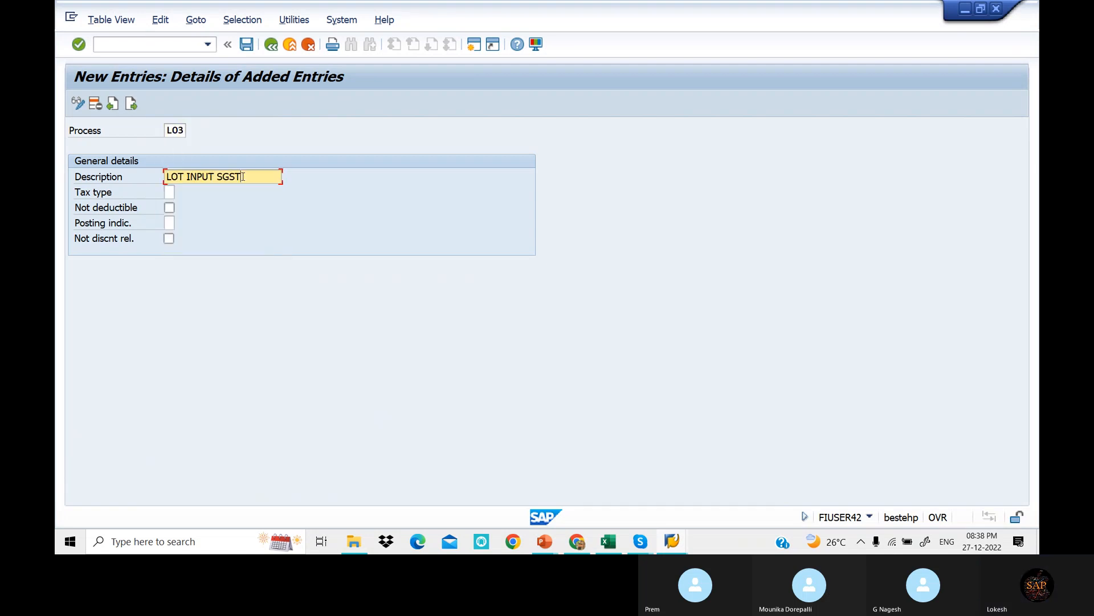
key(BackSpace)
key(BackSpace)
key(BackSpace)
key(BackSpace)
text(IGST)
- Set tax type 2 and posting indicator 2 for account key LO3, and save the entry
click(170, 193)
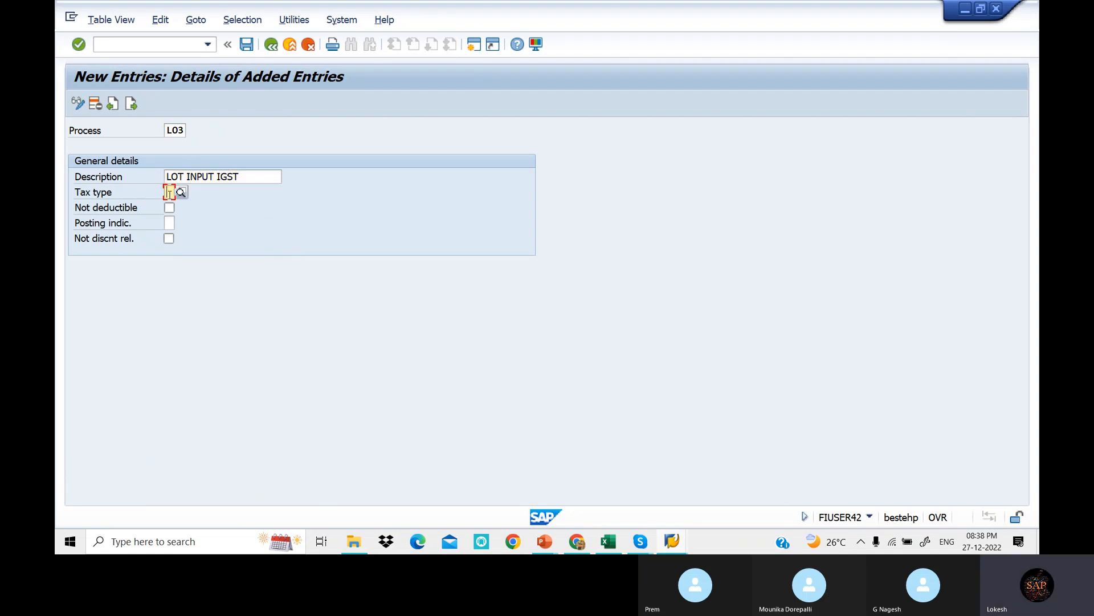
text(2)
click(169, 223)
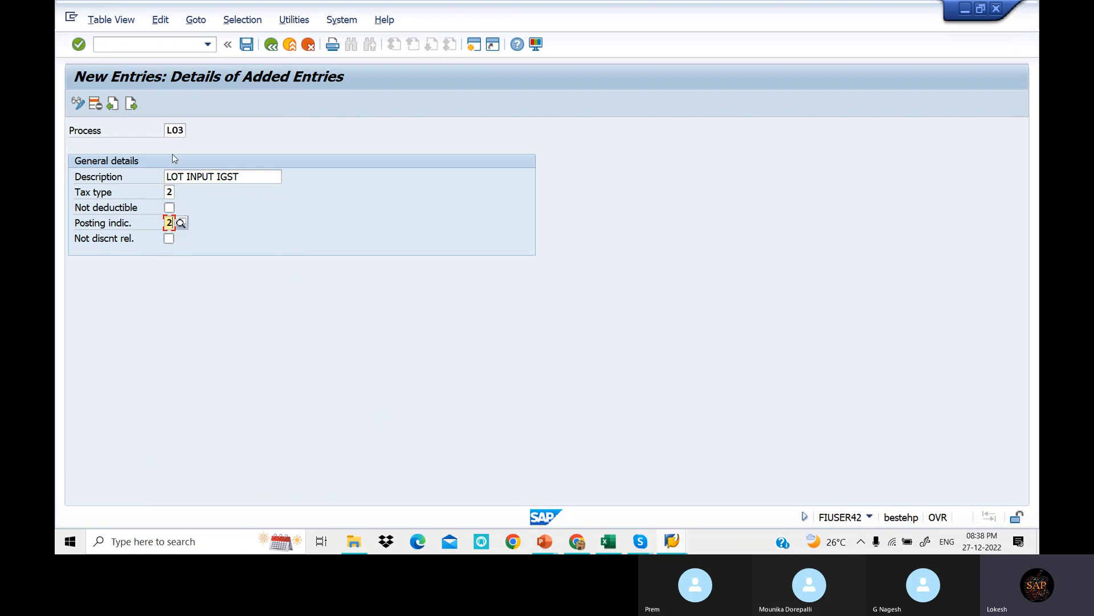
click(246, 45)
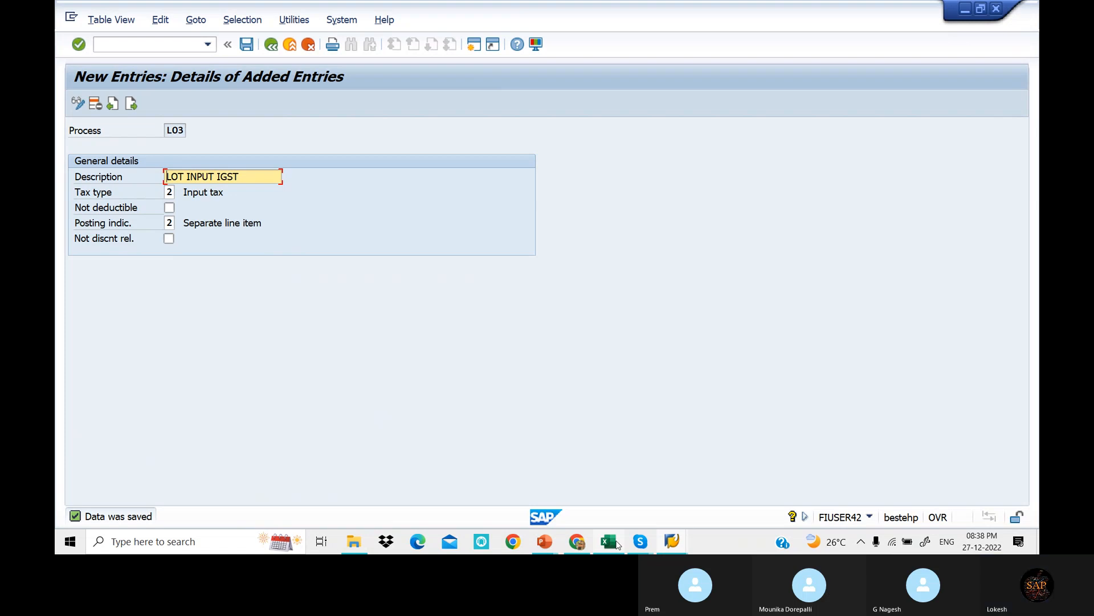
- Switch to the Excel GST sheet and record the account keys LO1,LO2,LO3 in cell D4
click(609, 541)
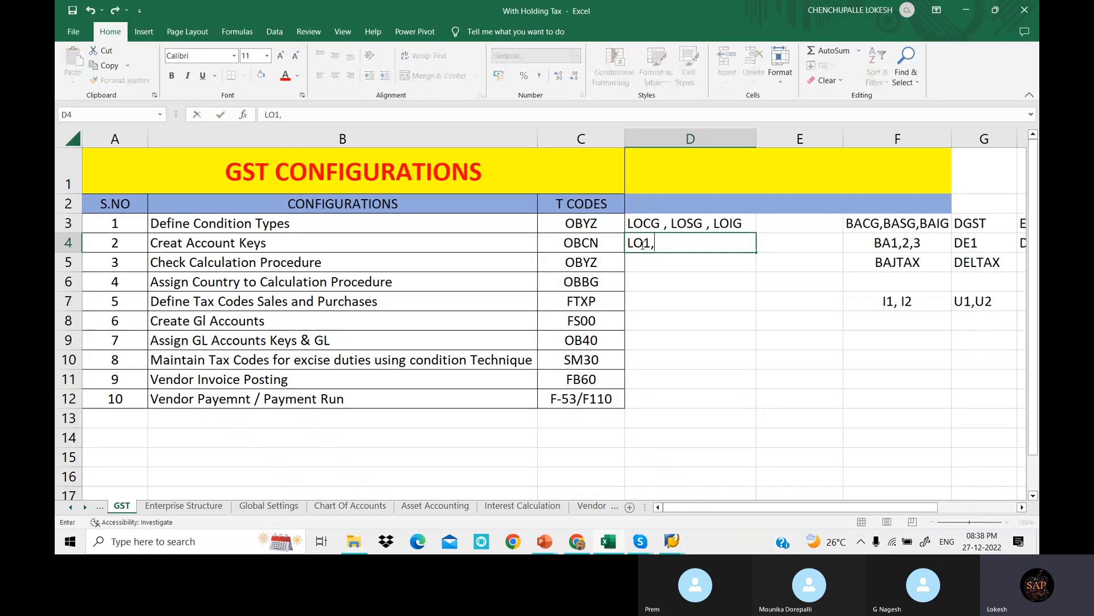
text(LO2,LO3)
click(655, 279)
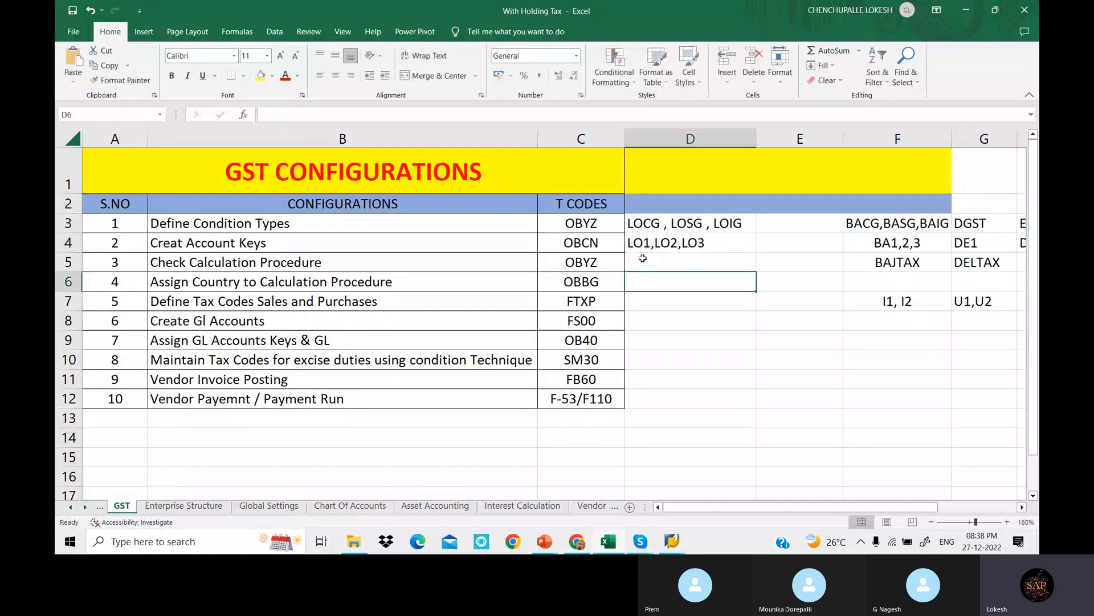
click(668, 226)
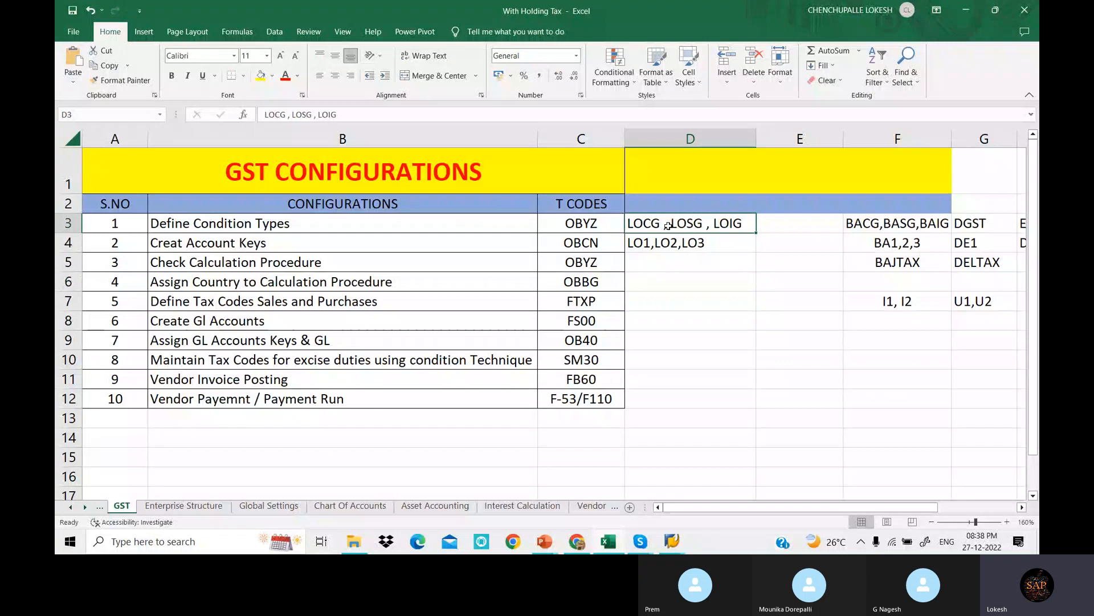
key(Down)
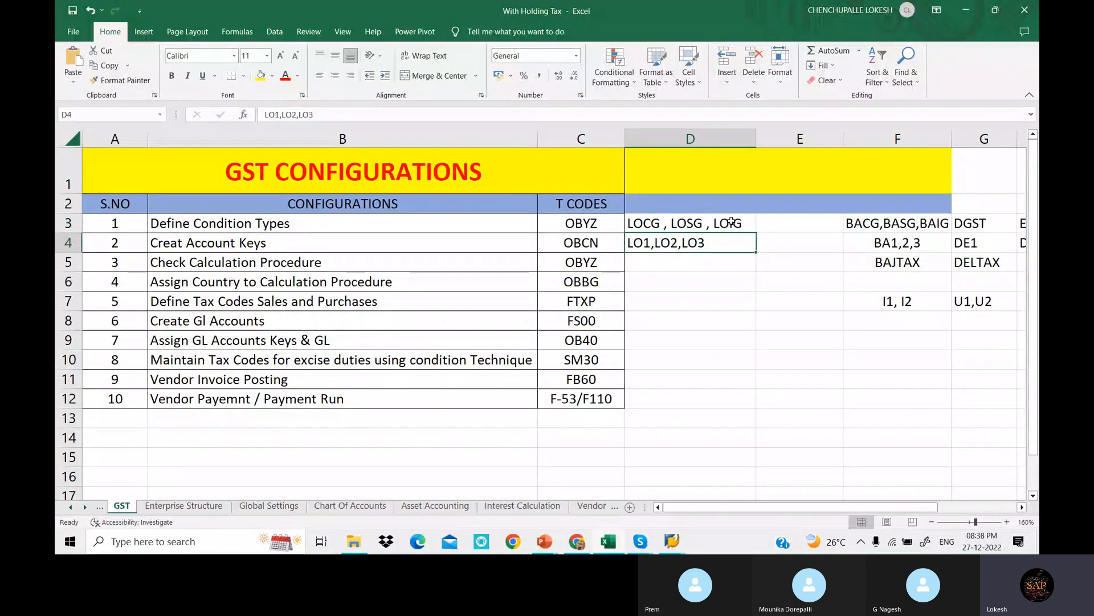
- Review the recorded condition types in cell D3 and account keys in cell D4 of the GST sheet
click(732, 222)
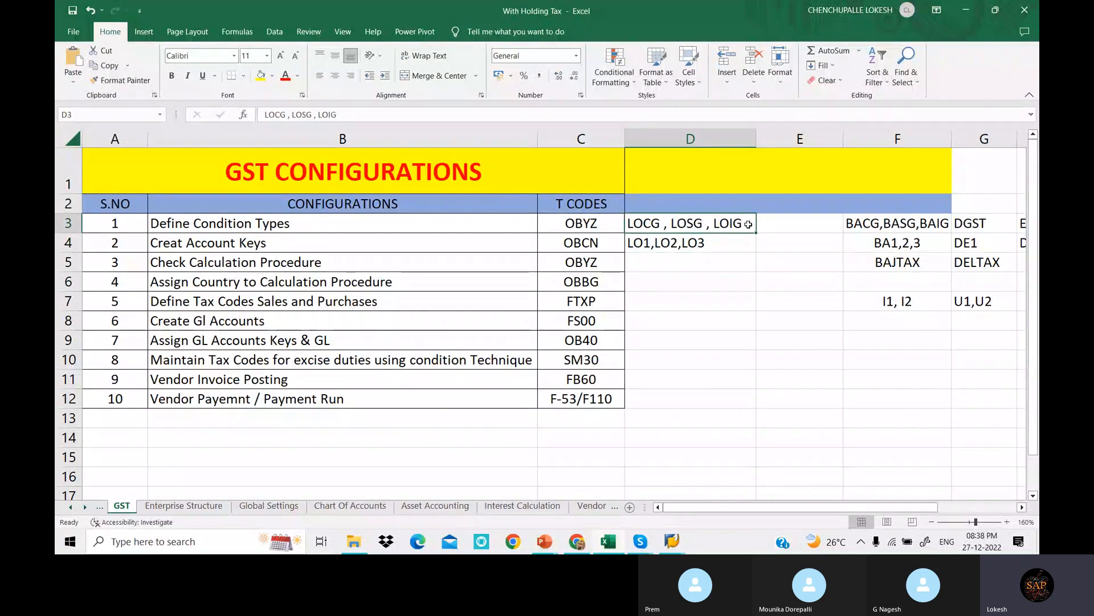
click(738, 245)
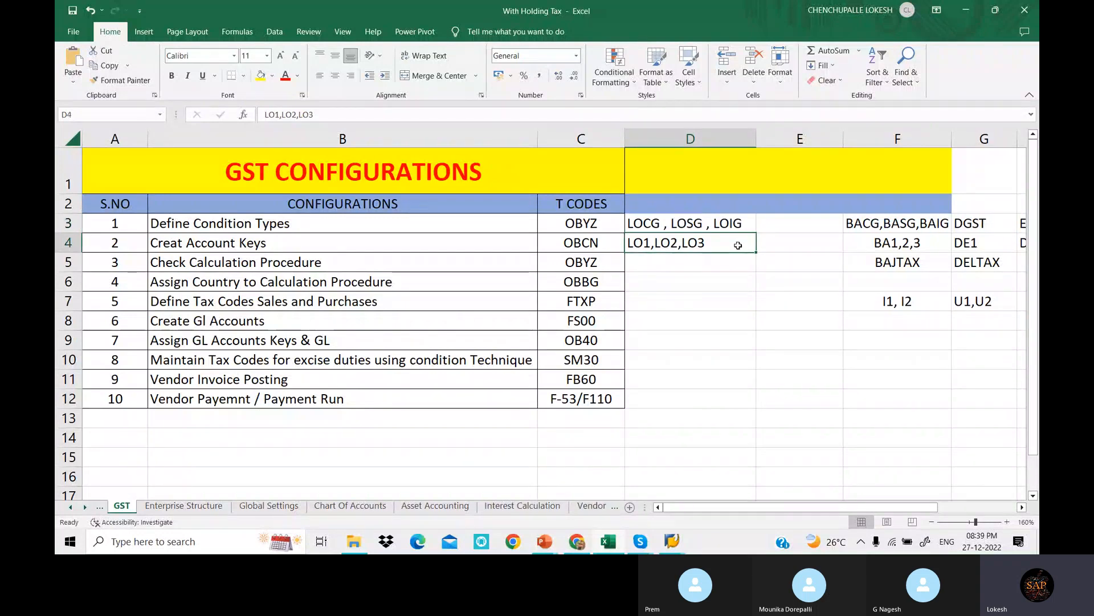
click(655, 269)
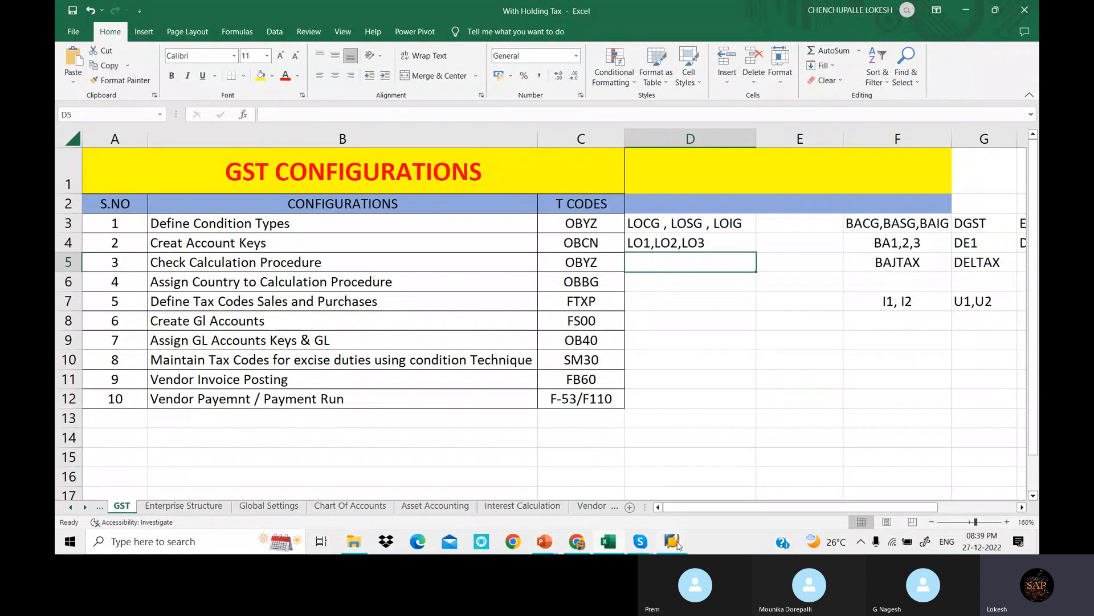
- Switch to SAP, leave the LO3 account key entry, and open the tax procedures through transaction OBYZ
mouse_move(673, 541)
click(679, 516)
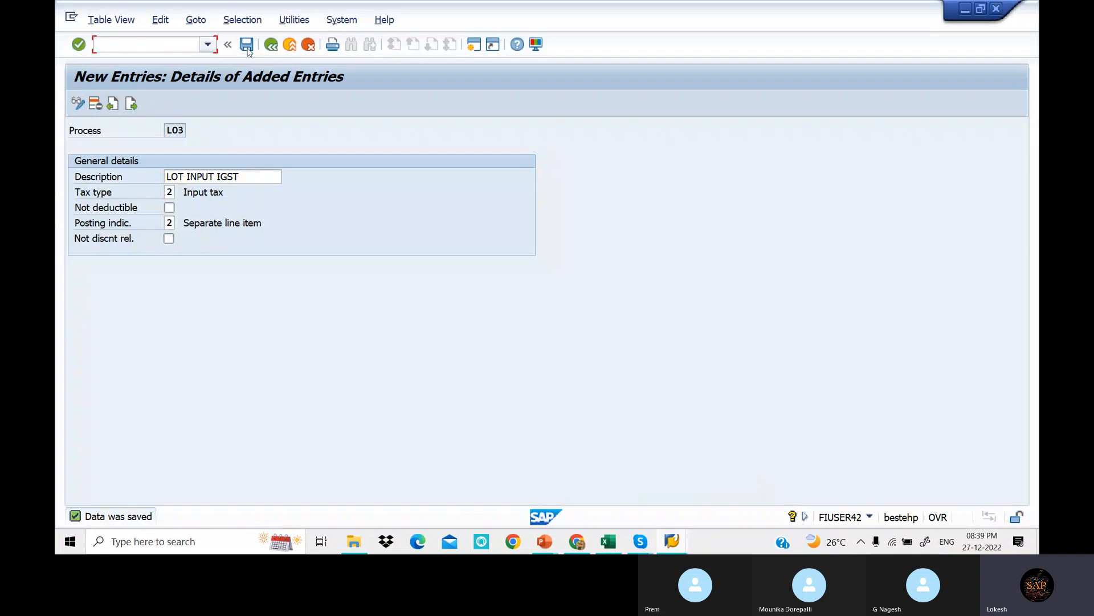
click(271, 45)
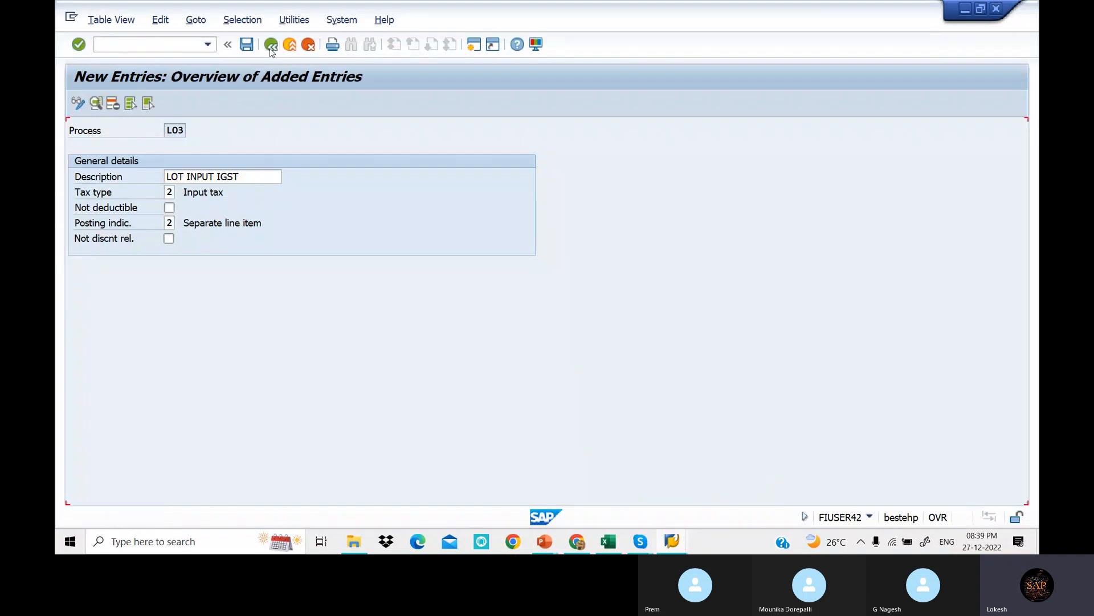
click(172, 44)
text(/N)
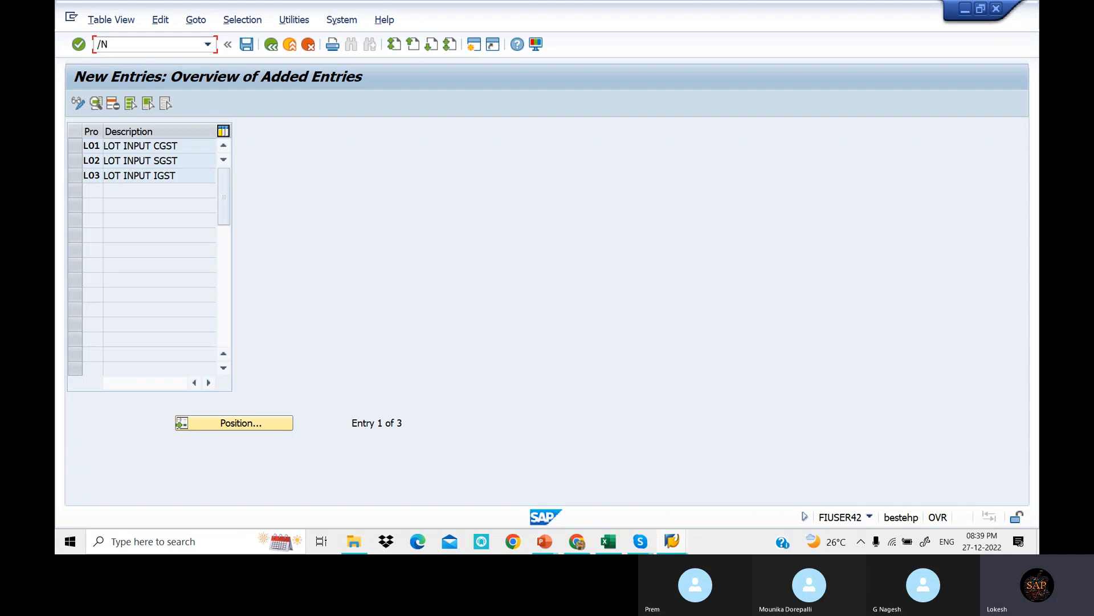
key(alt+Tab)
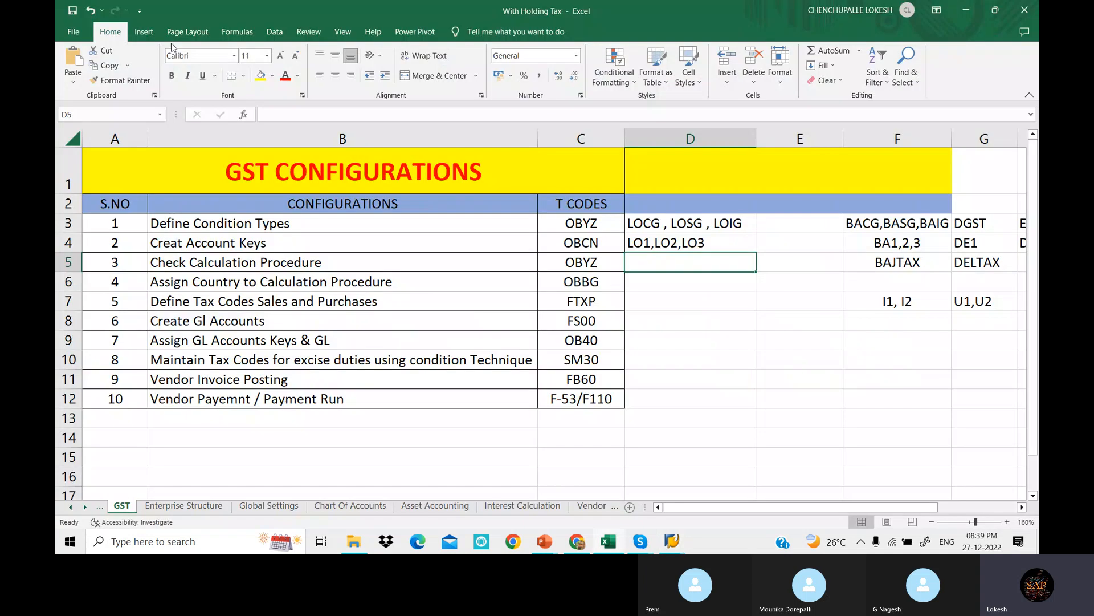
key(alt+Tab)
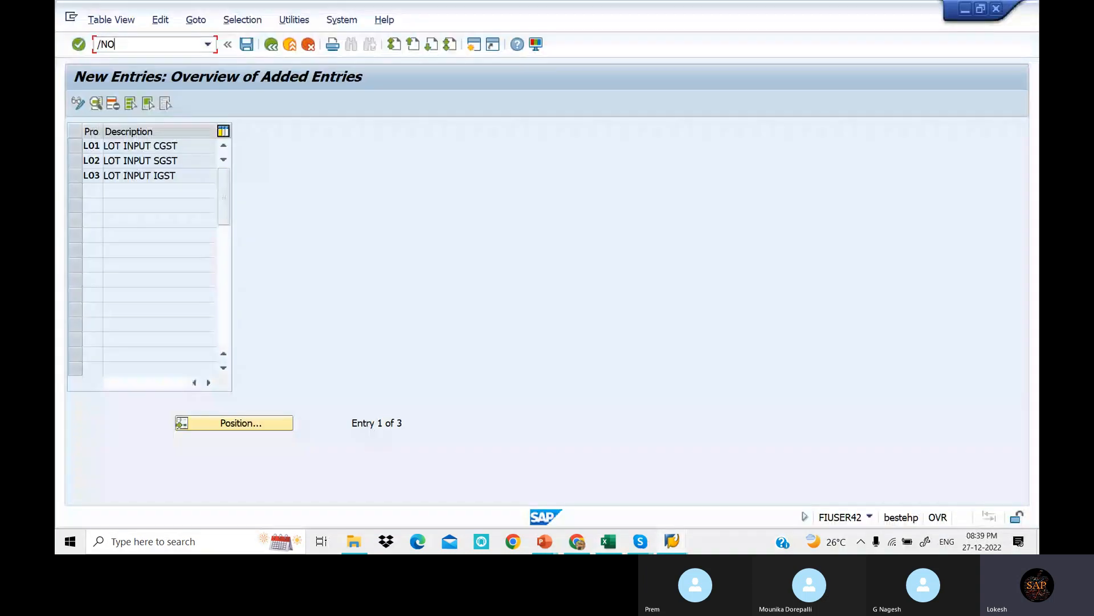
key(alt+Tab)
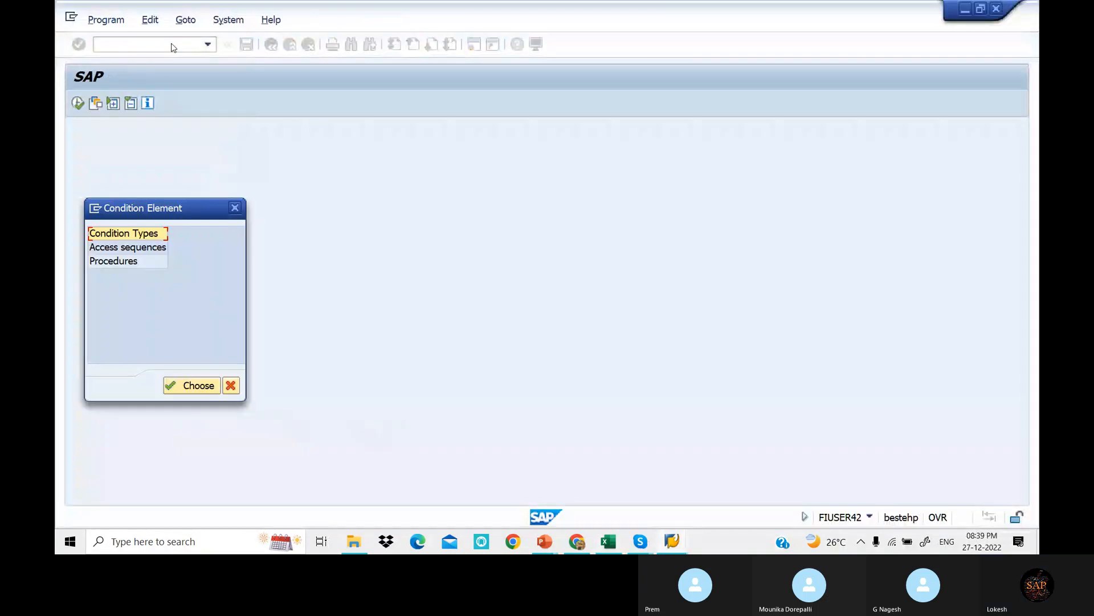
click(111, 265)
double_click(113, 261)
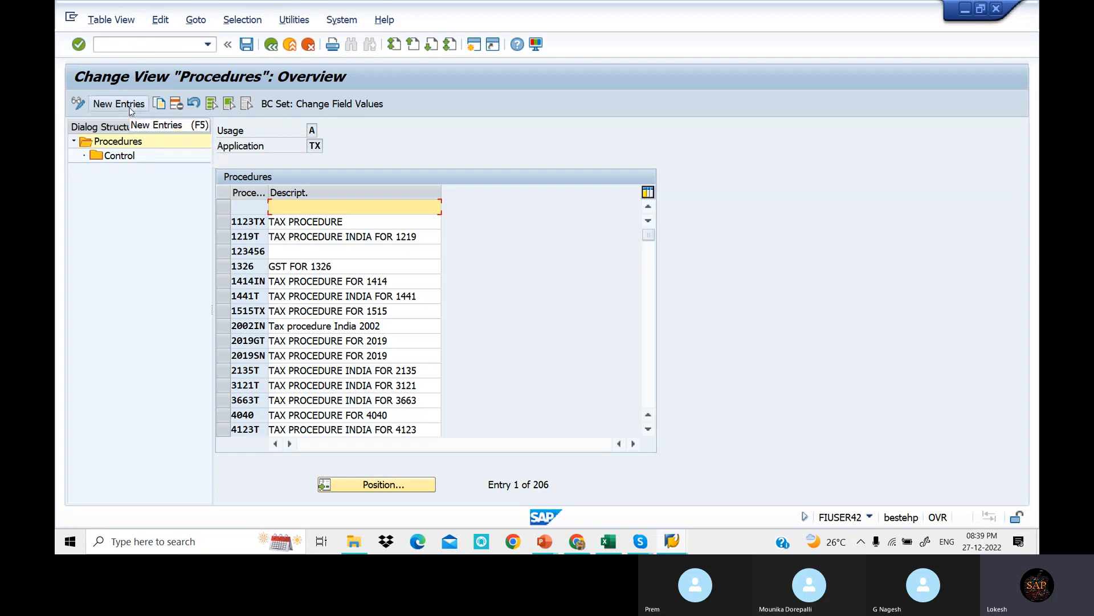
- Create the procedure LOTTAX with the description TAX PROCEDURE FOR LOT1, and save it
click(130, 108)
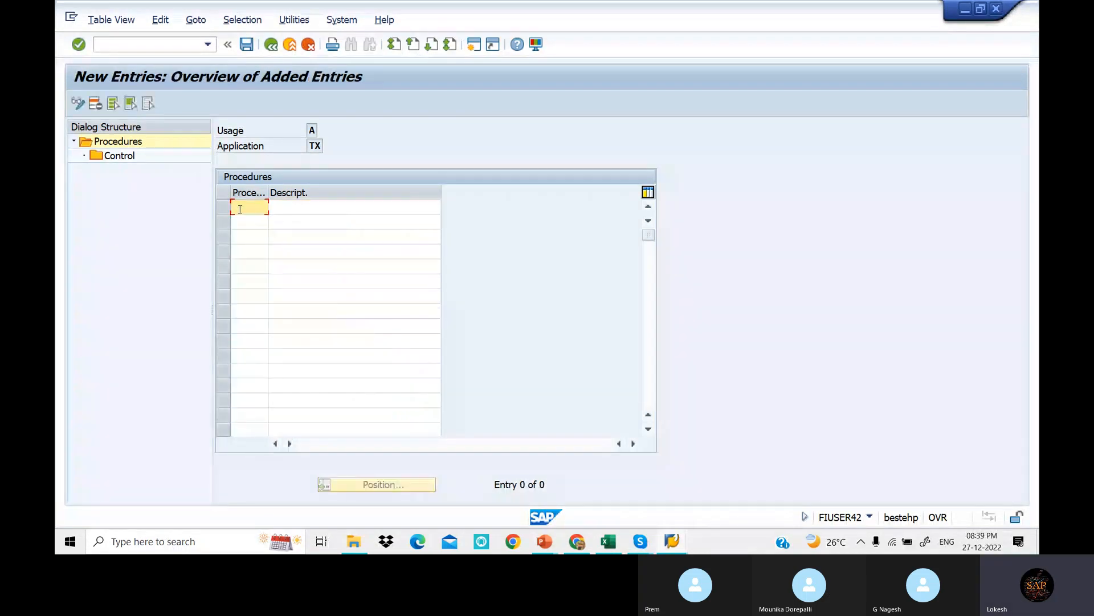
text(LOTTAX)
click(301, 210)
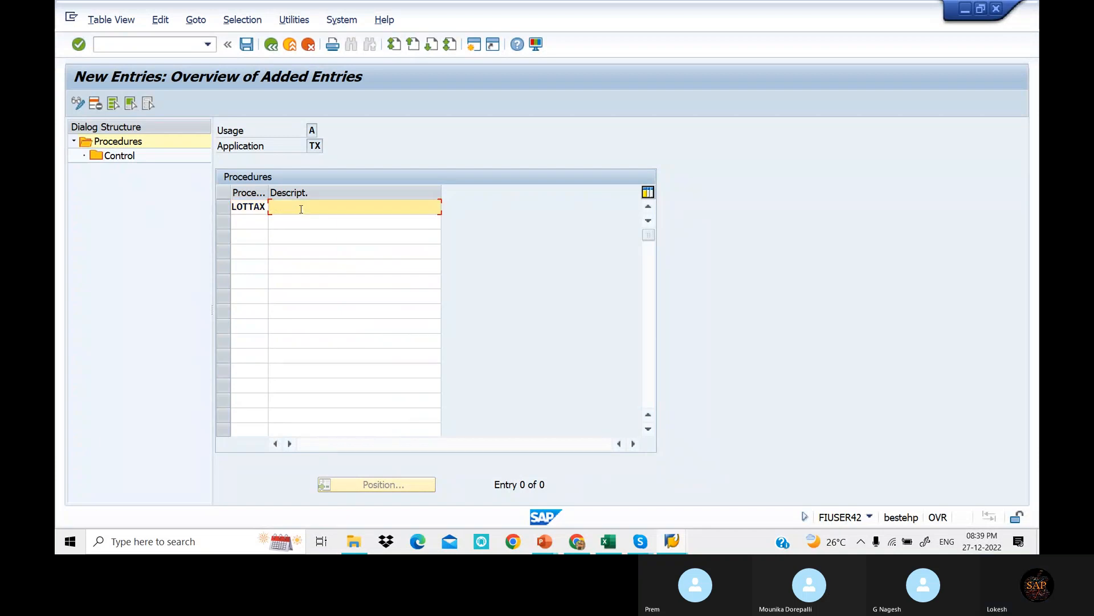
click(301, 209)
click(319, 221)
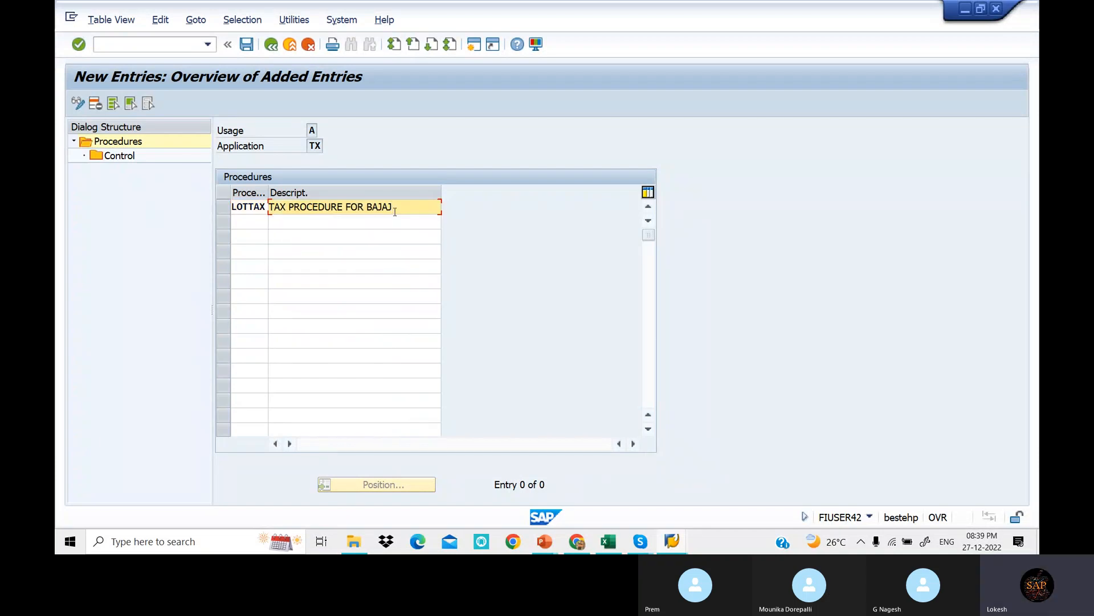
key(BackSpace)
key(BackSpace)
key(BackSpace)
key(BackSpace)
key(BackSpace)
text(LOT1)
click(248, 44)
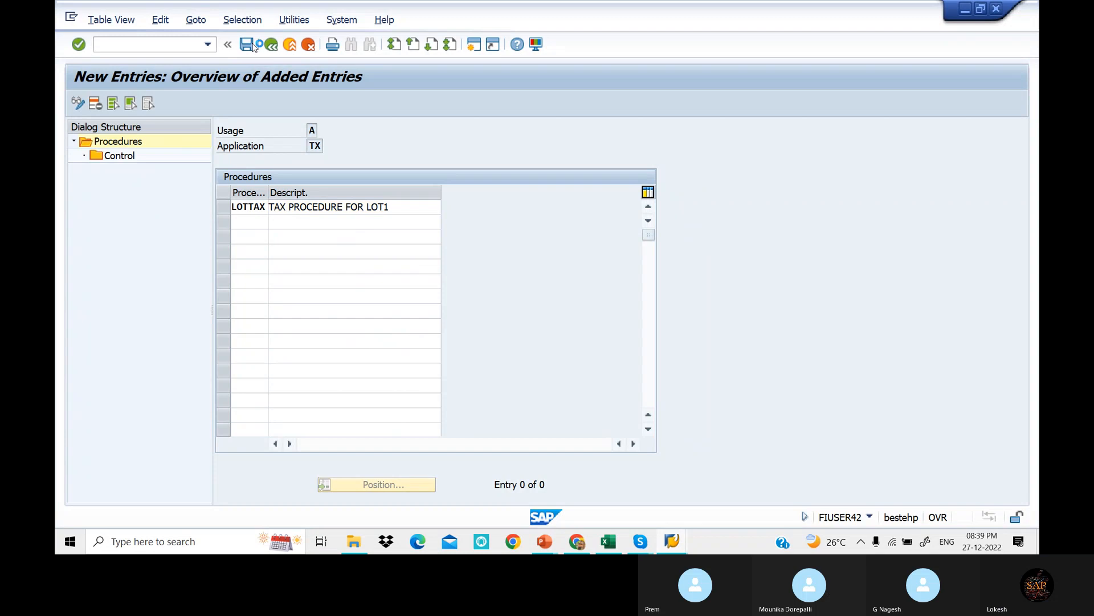
click(285, 264)
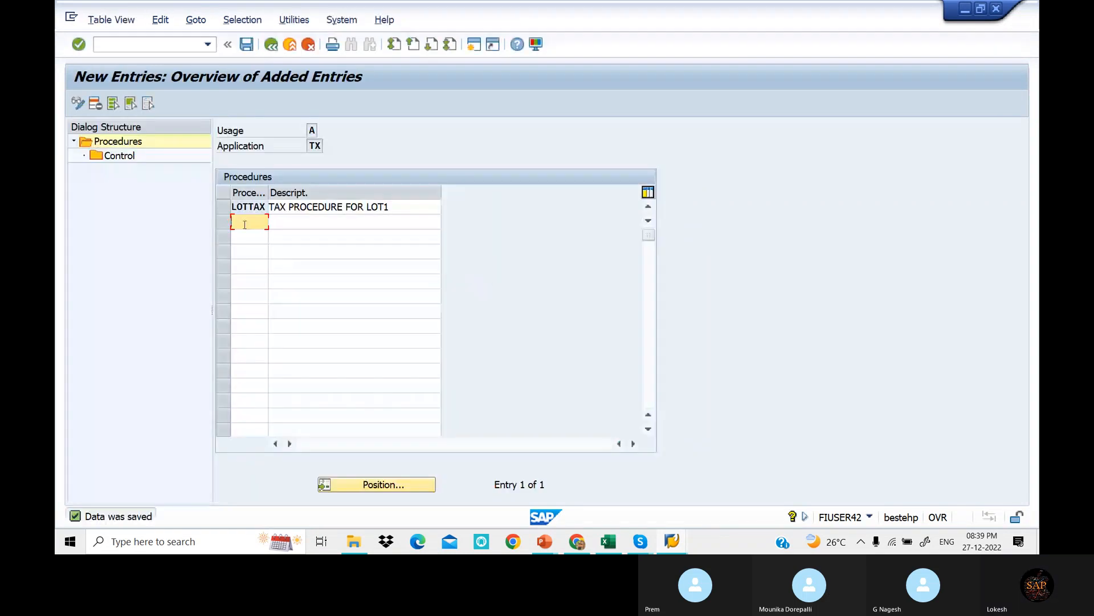
- Open the control data of procedure LOTTAX and start a new entry with step 10
double_click(129, 156)
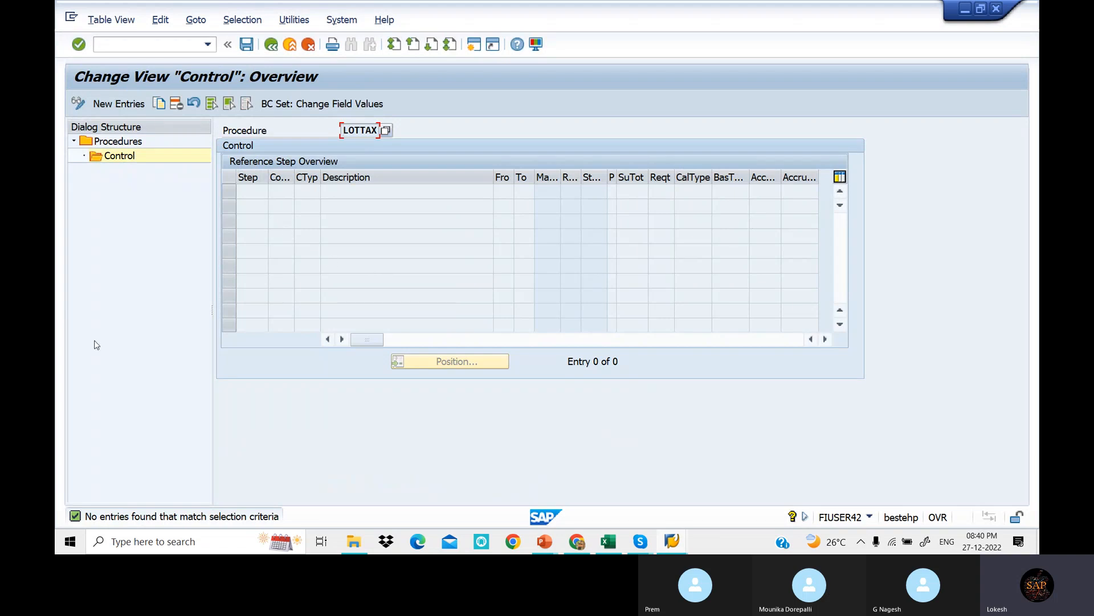
click(122, 106)
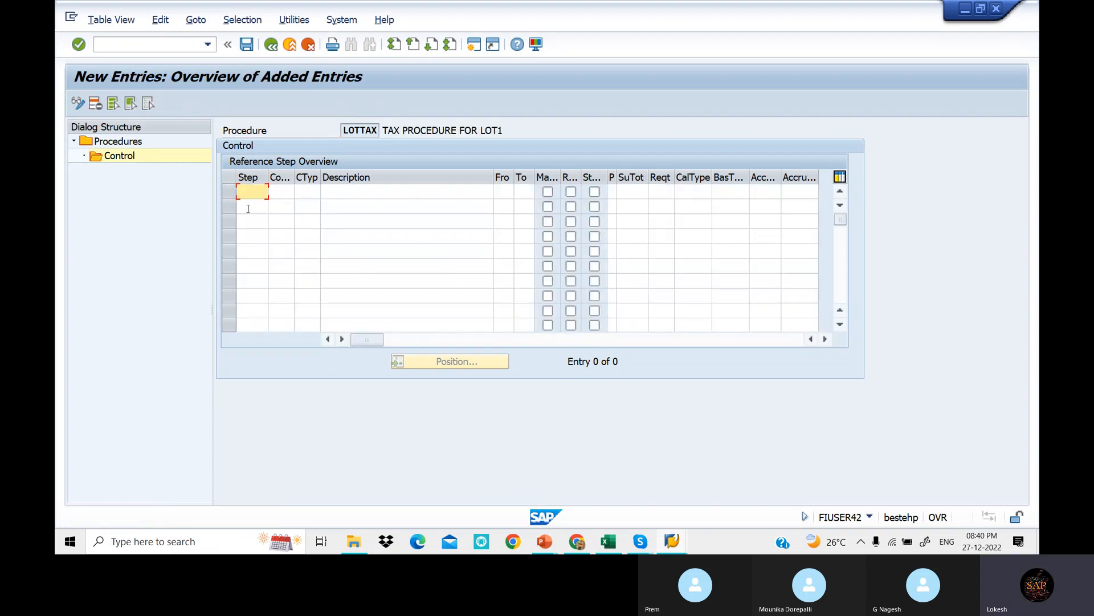
key(space)
key(Down)
key(Down)
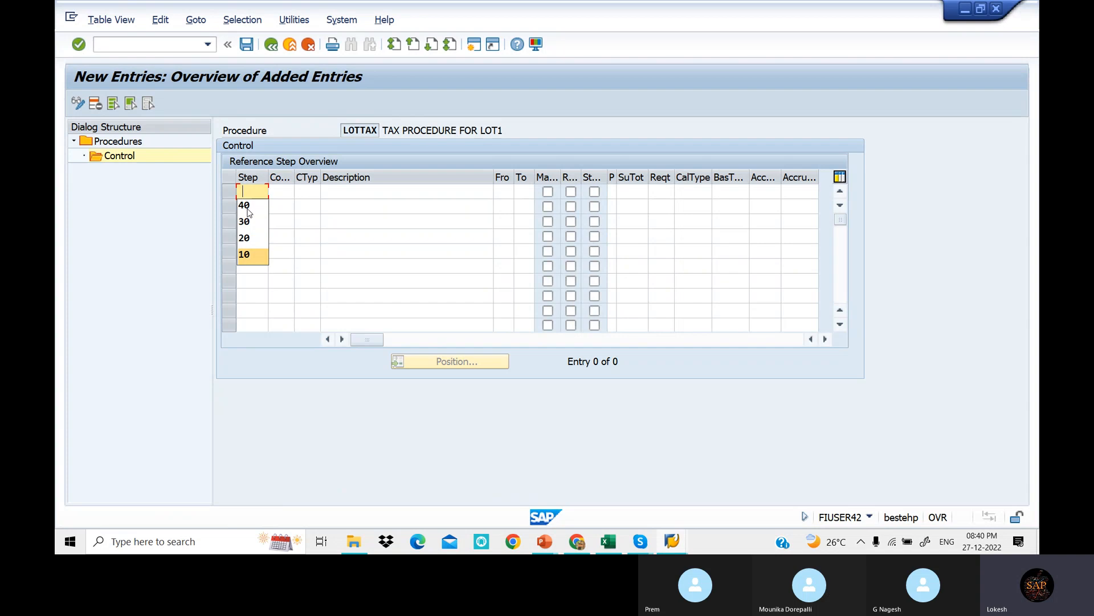
key(Return)
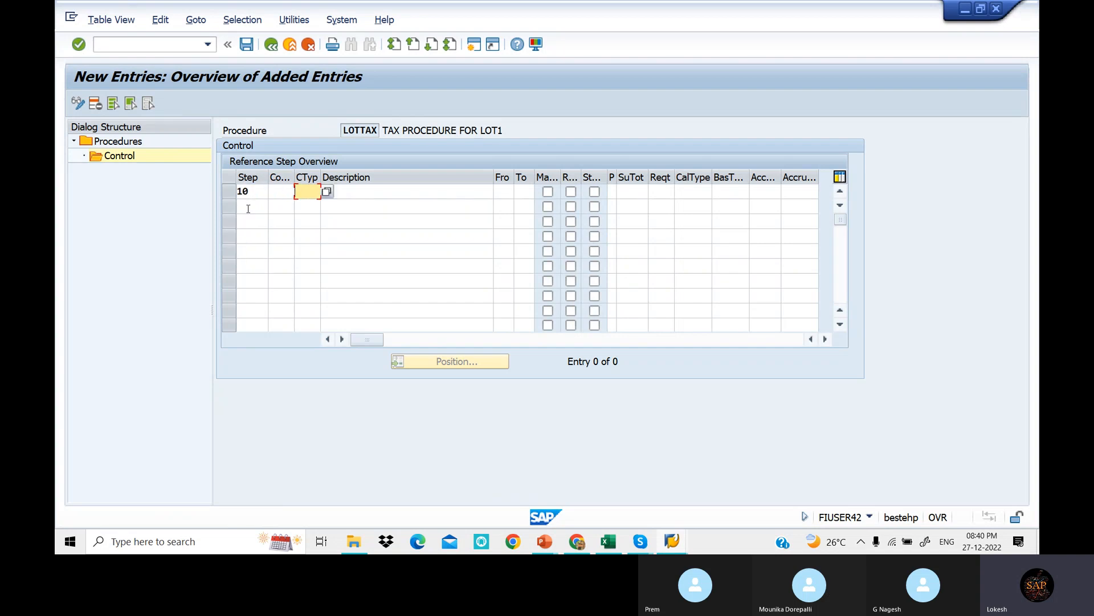
- Choose condition type BASB (Base Amount) for step 10 from the full list of condition types
key(space)
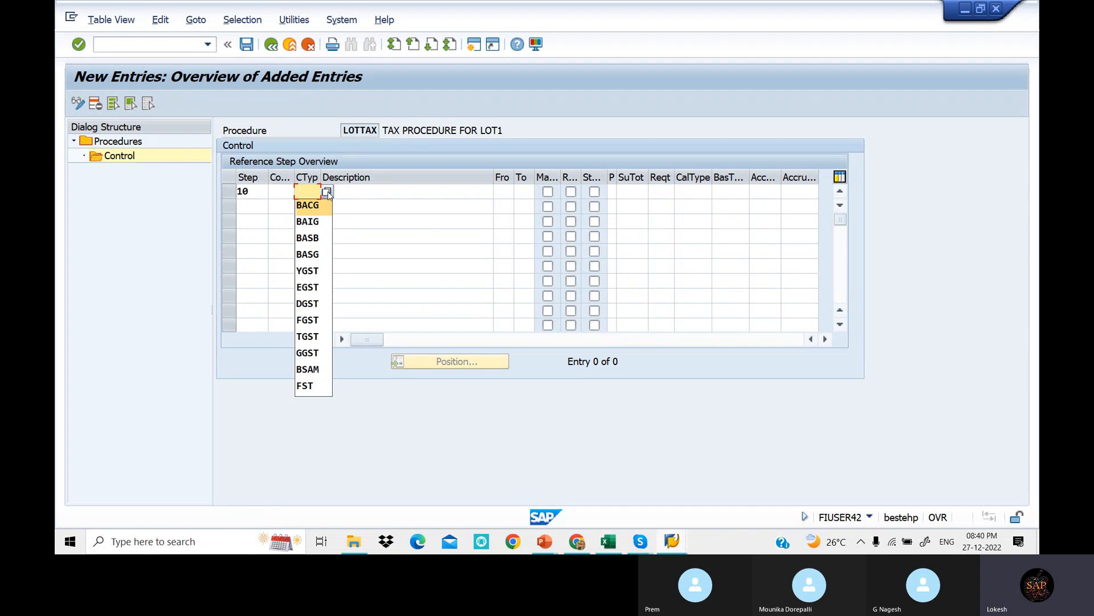
click(328, 194)
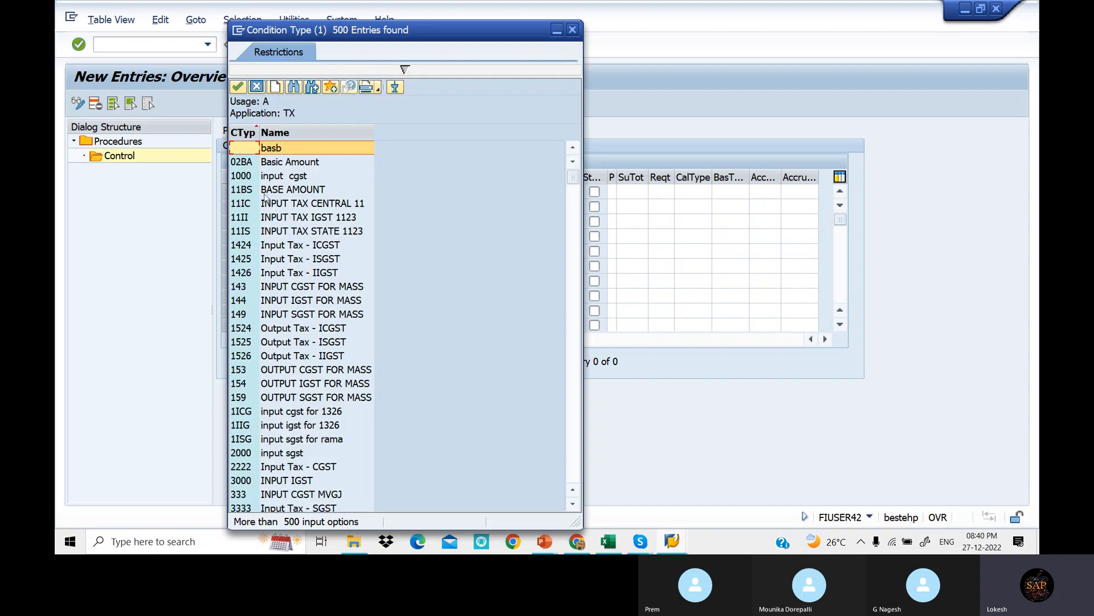
scroll(285, 399, down, 8)
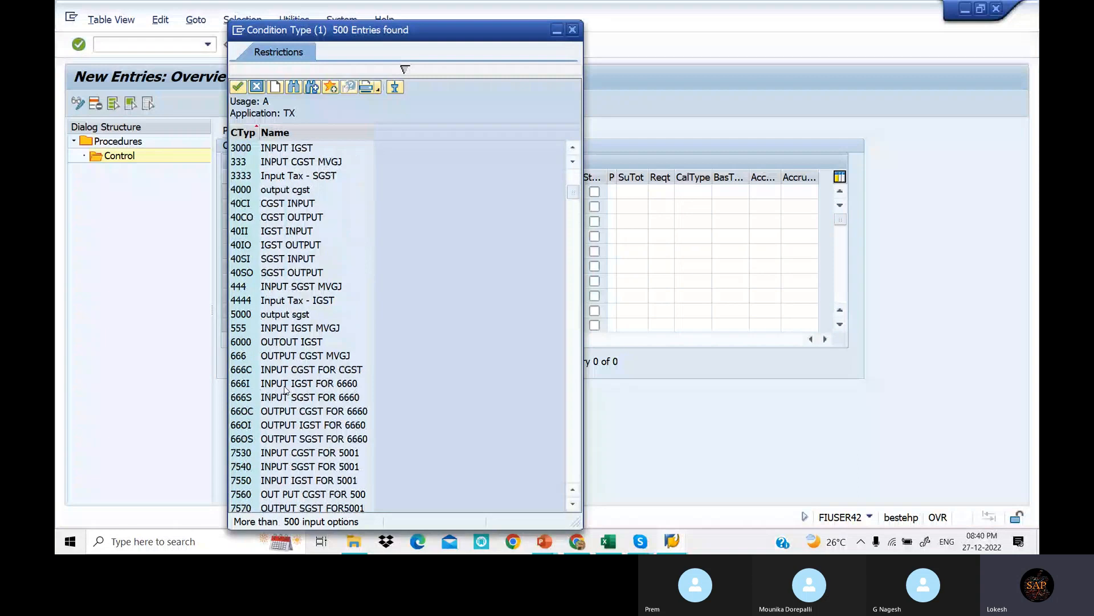
scroll(287, 390, down, 6)
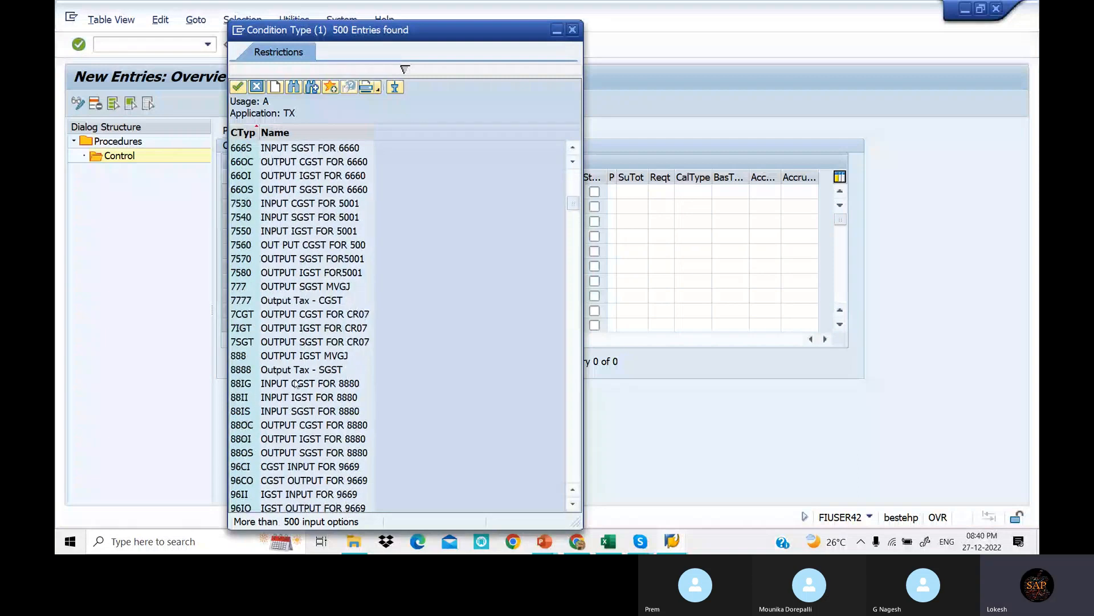
scroll(296, 384, down, 2)
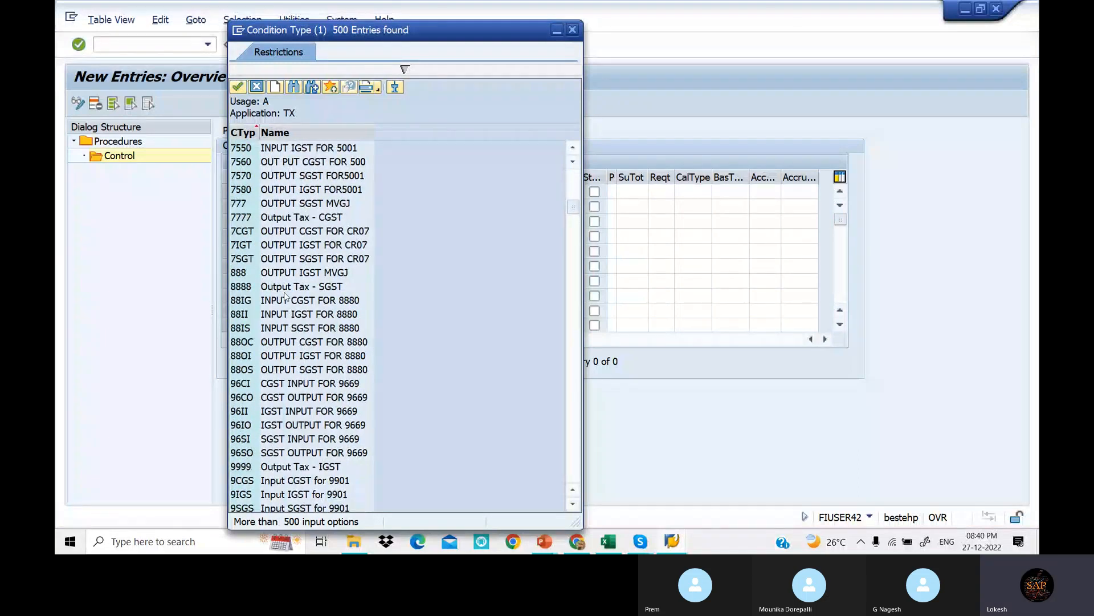
scroll(286, 296, up, 2)
scroll(296, 288, down, 17)
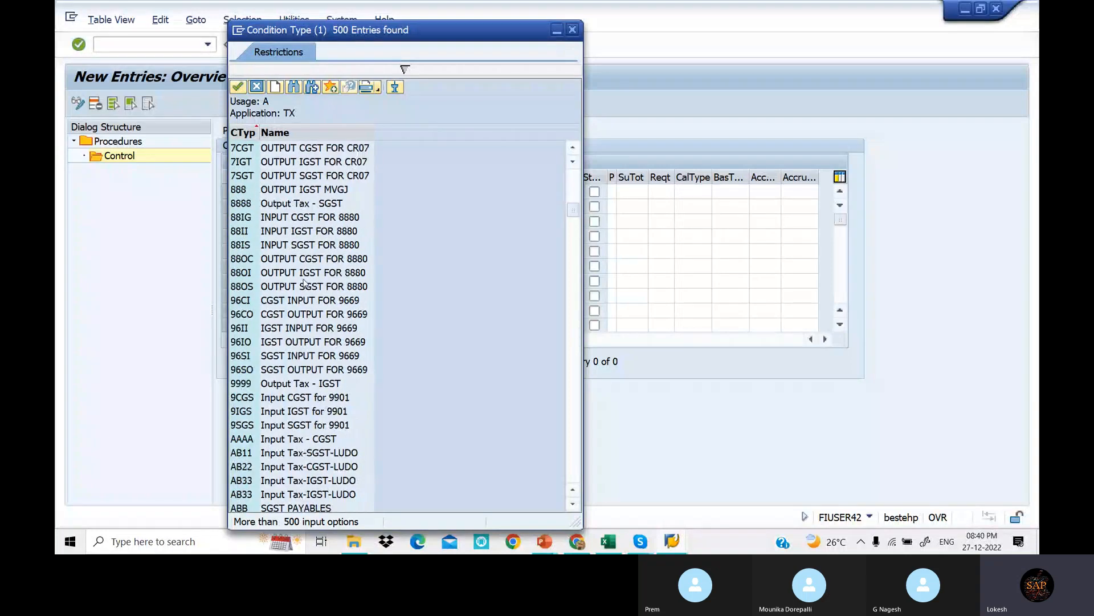
scroll(304, 283, down, 4)
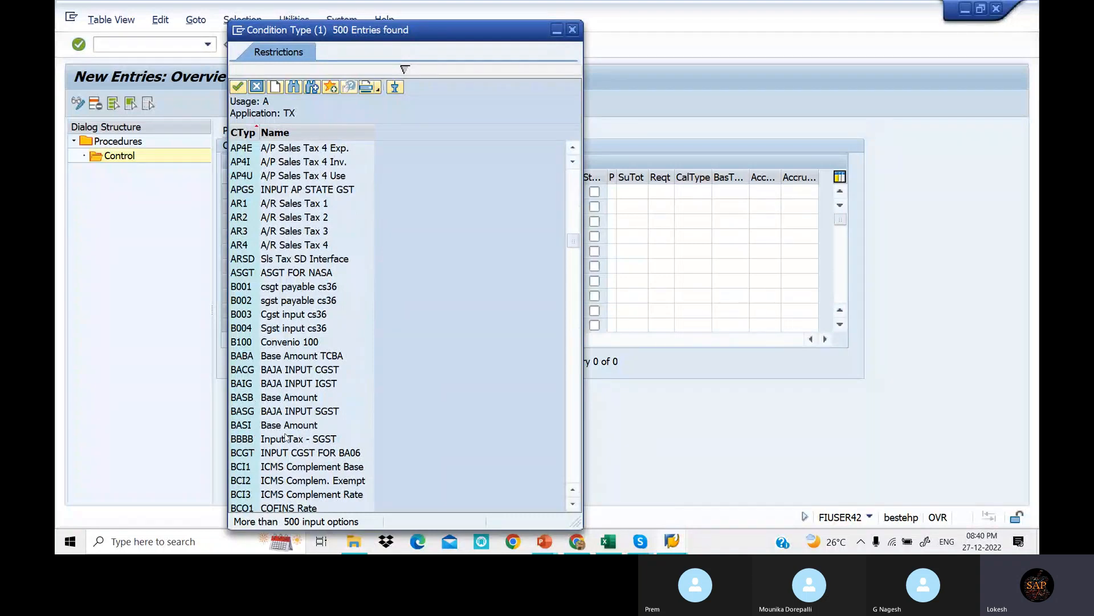
click(251, 397)
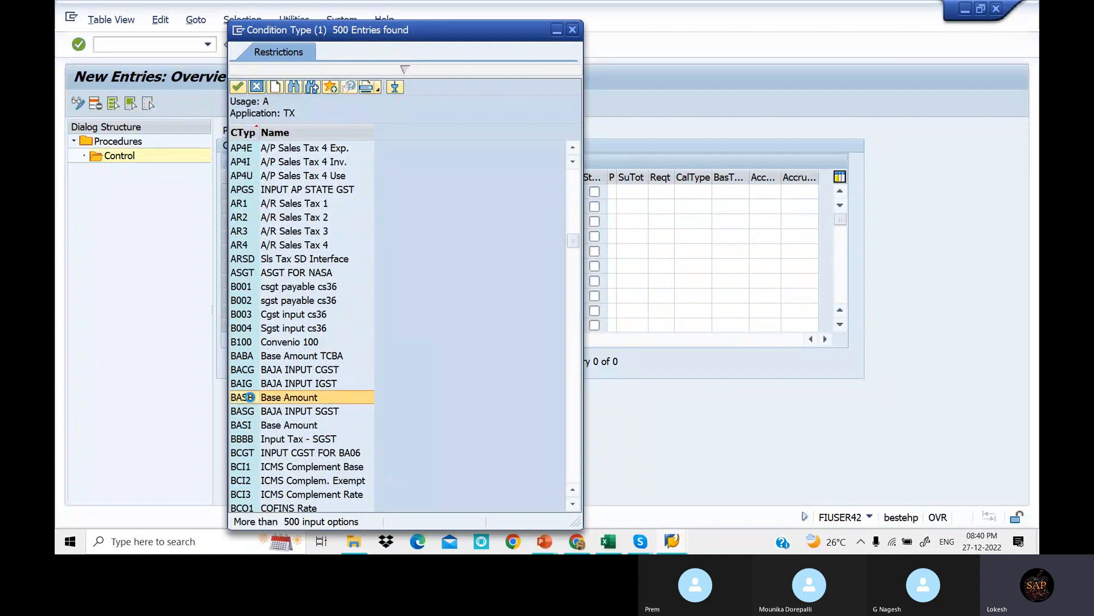
click(250, 396)
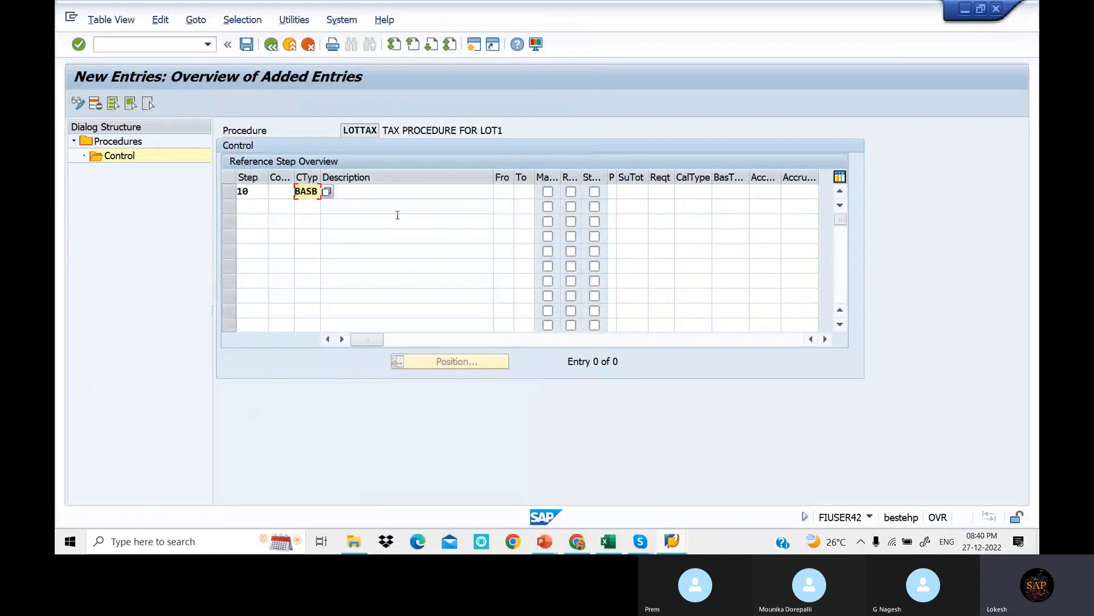
- Set the description of step 10 to BASE AMOUNT
key(Tab)
key(space)
key(Down)
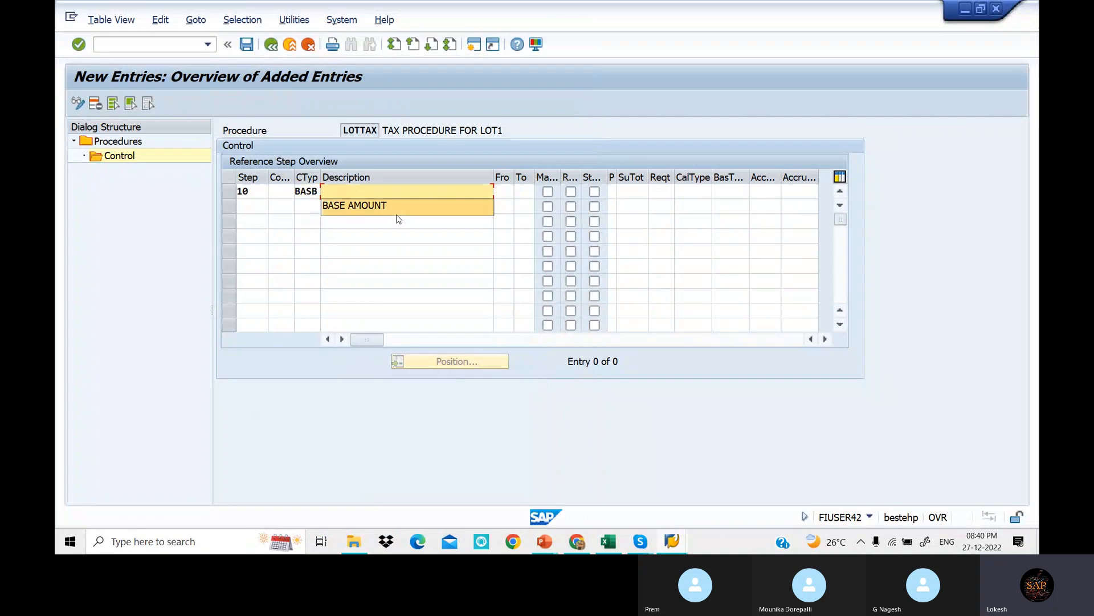
key(Tab)
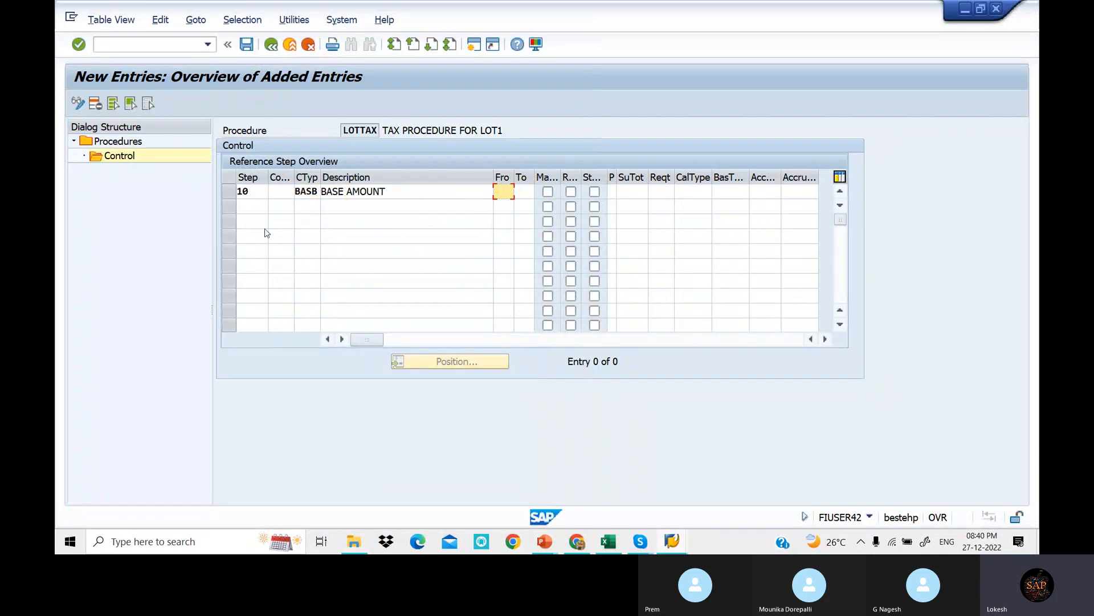
- Start a new control entry with step 20 below the base amount entry
click(260, 204)
text(20)
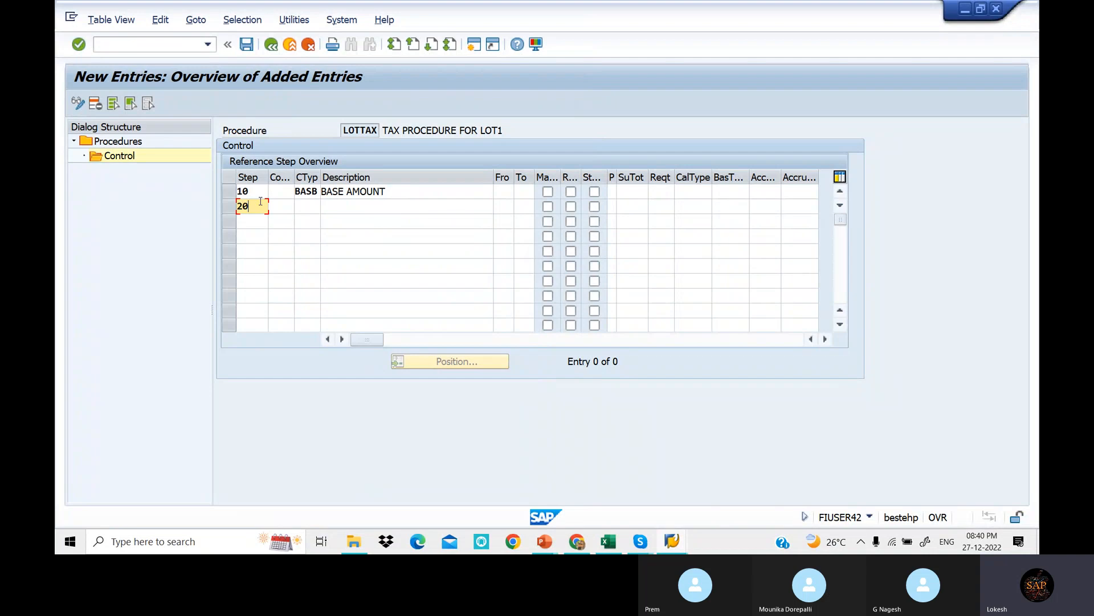
key(Tab)
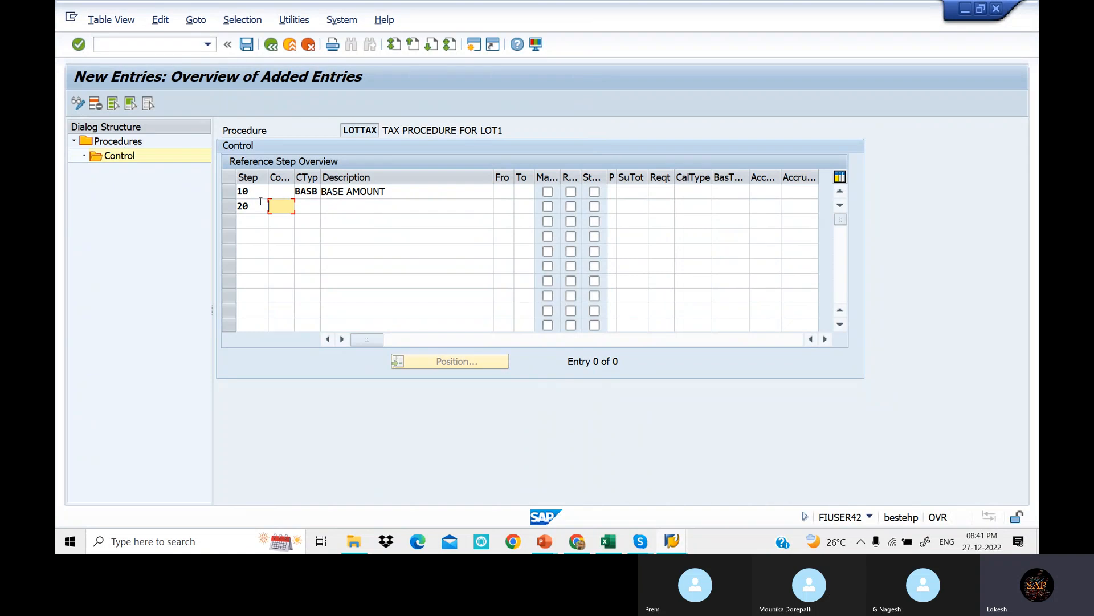
key(Tab)
key(F4)
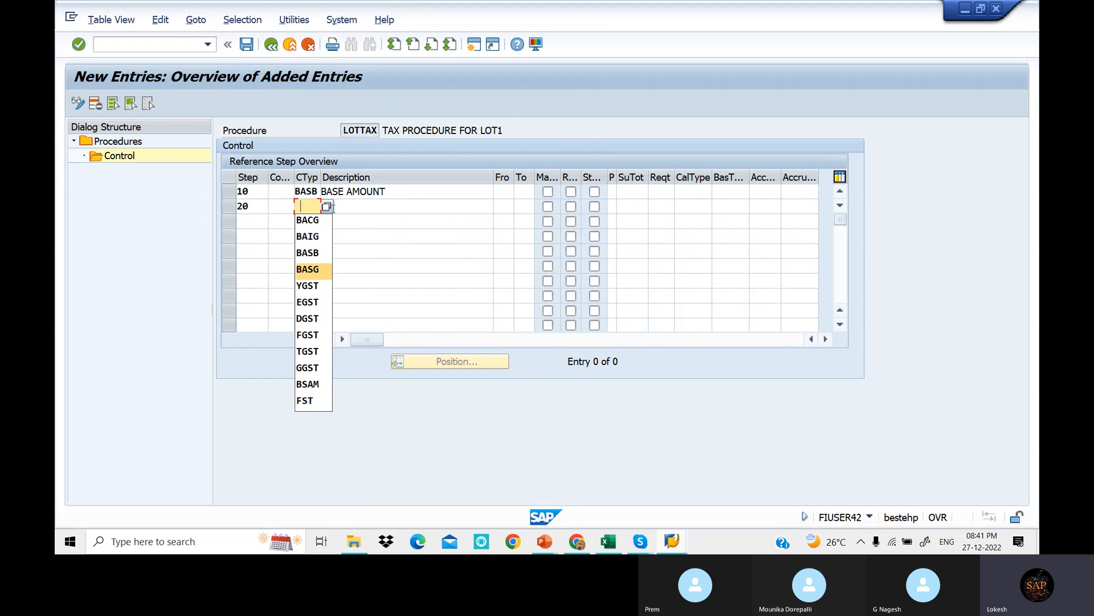
click(327, 207)
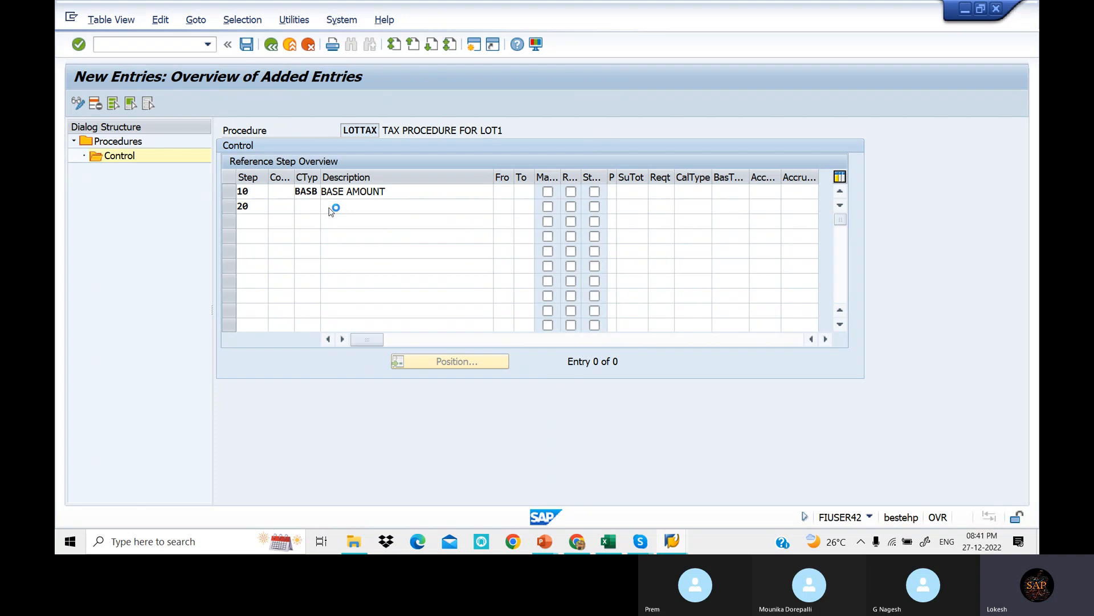
scroll(308, 365, down, 15)
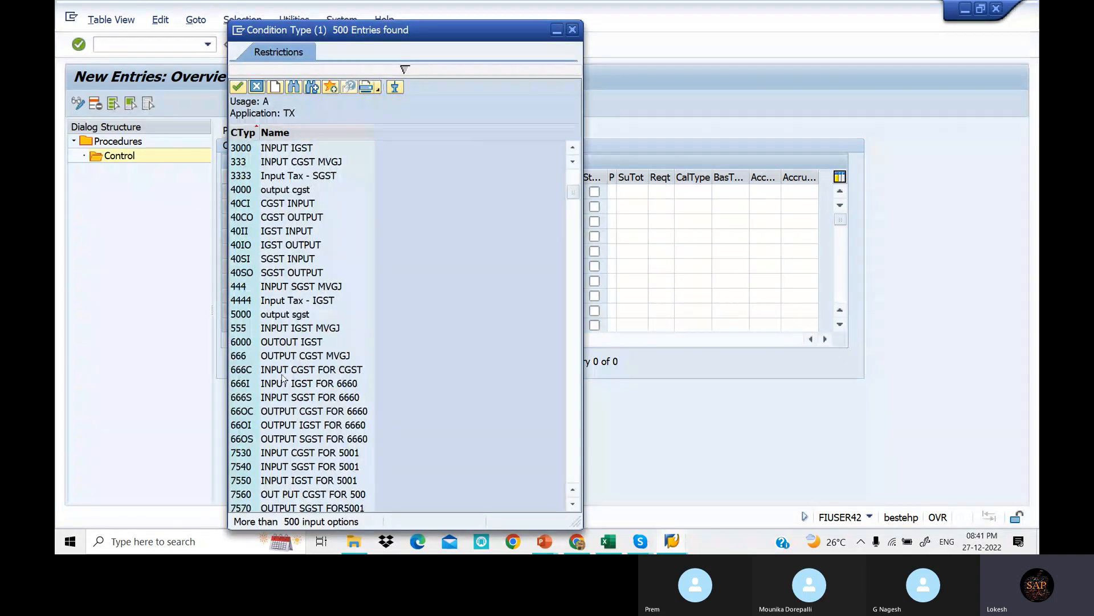
click(572, 30)
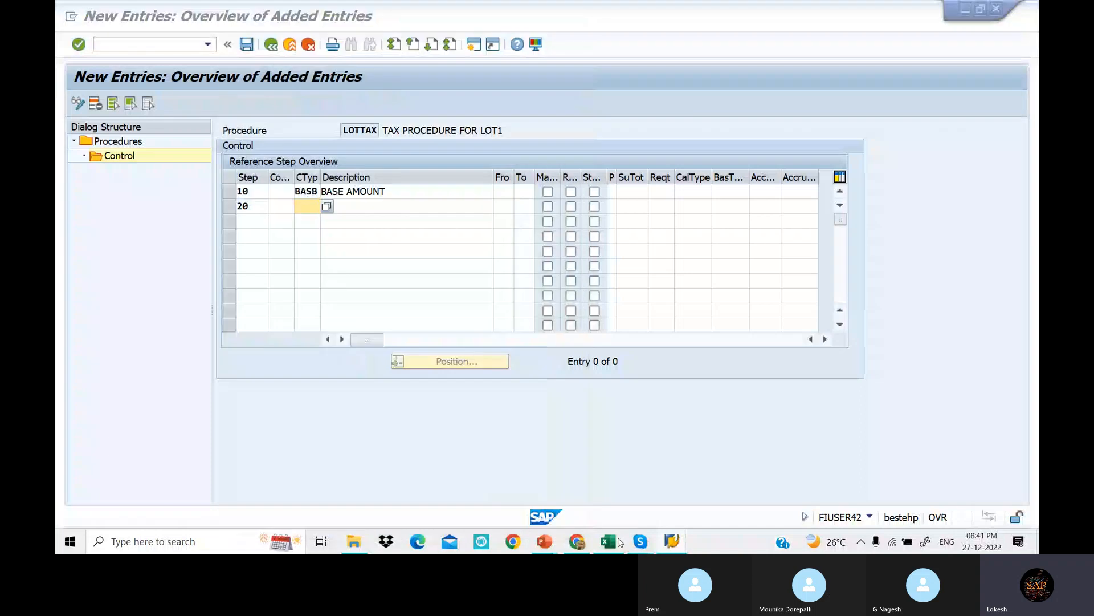
- Check the condition type codes in the Excel GST sheet and set step 20's condition type to LOCG in SAP
click(608, 541)
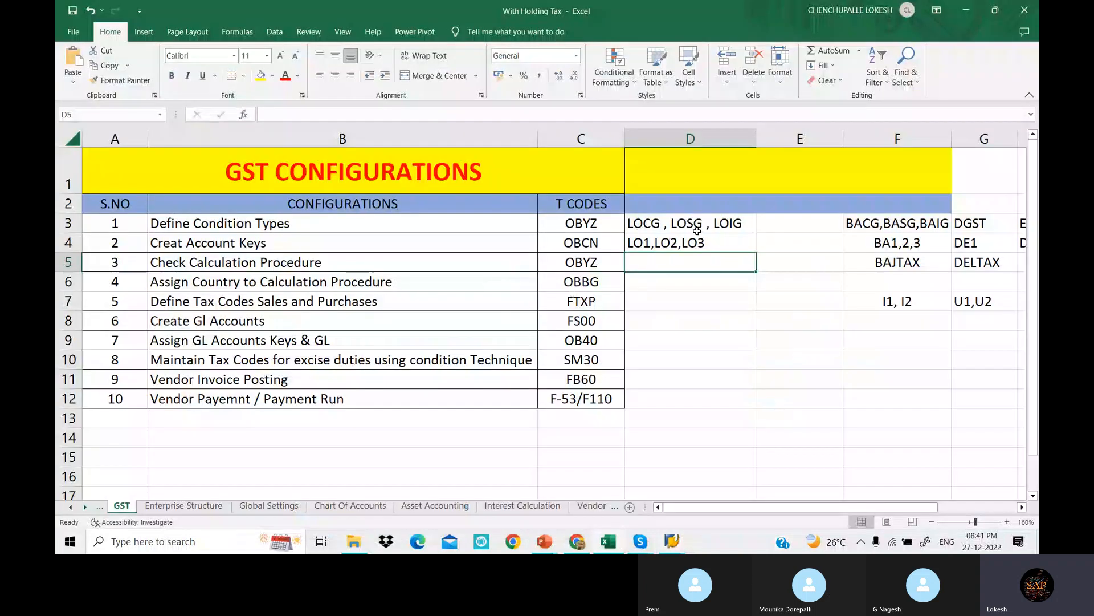
click(614, 552)
text(L)
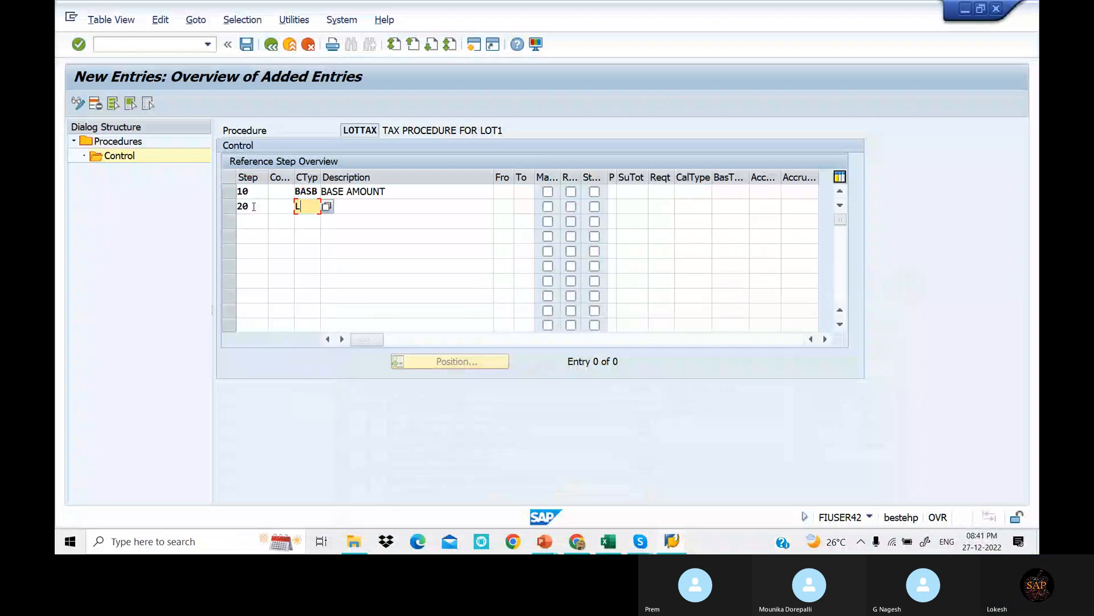
text(OCG)
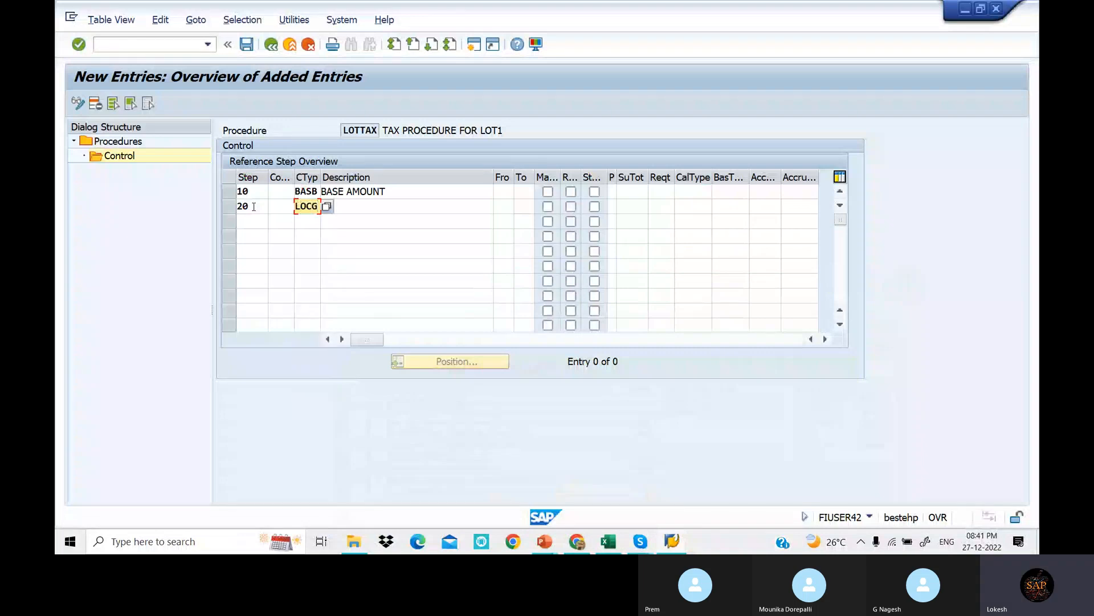
key(Tab)
- Set both the From and To reference steps of step 20 to 10
key(Tab)
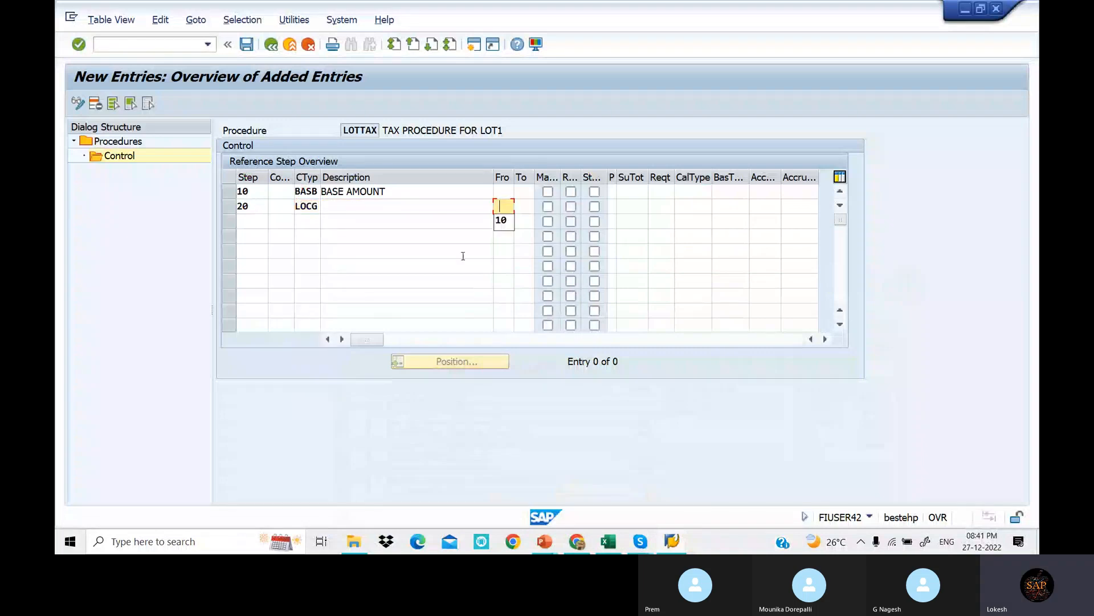
click(501, 220)
click(520, 209)
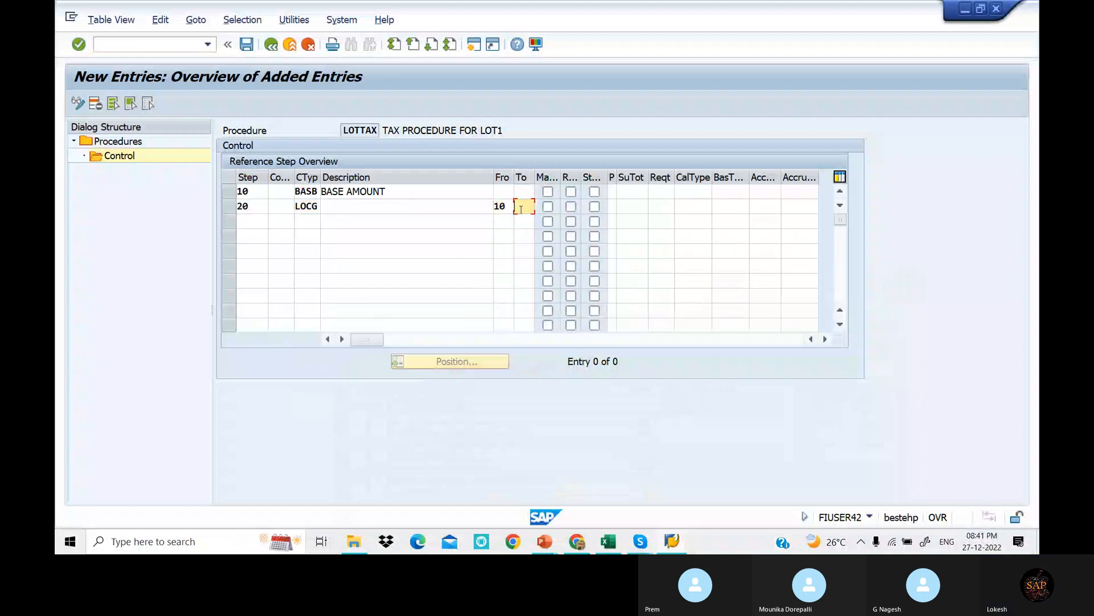
click(525, 224)
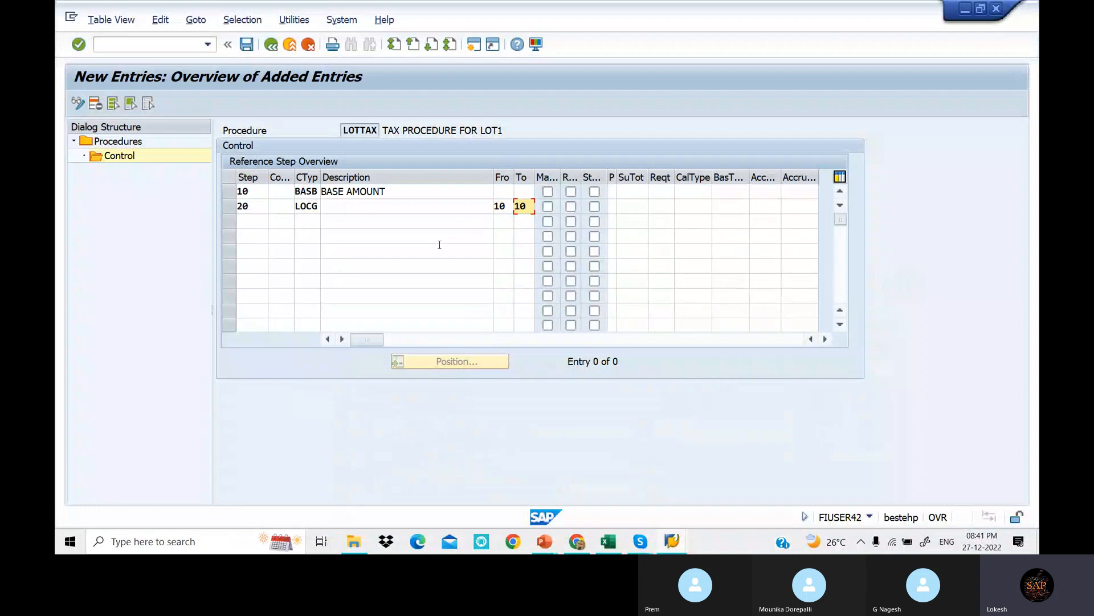
- Check the account keys in the Excel GST sheet and assign account key LO1 to step 20 in SAP
click(761, 209)
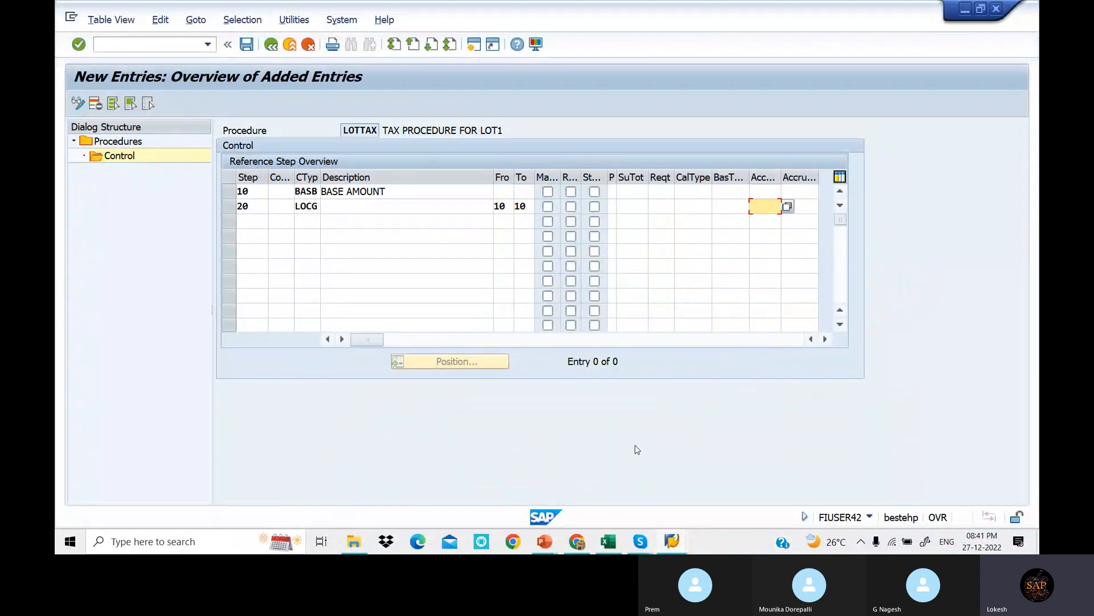
click(617, 545)
mouse_move(672, 541)
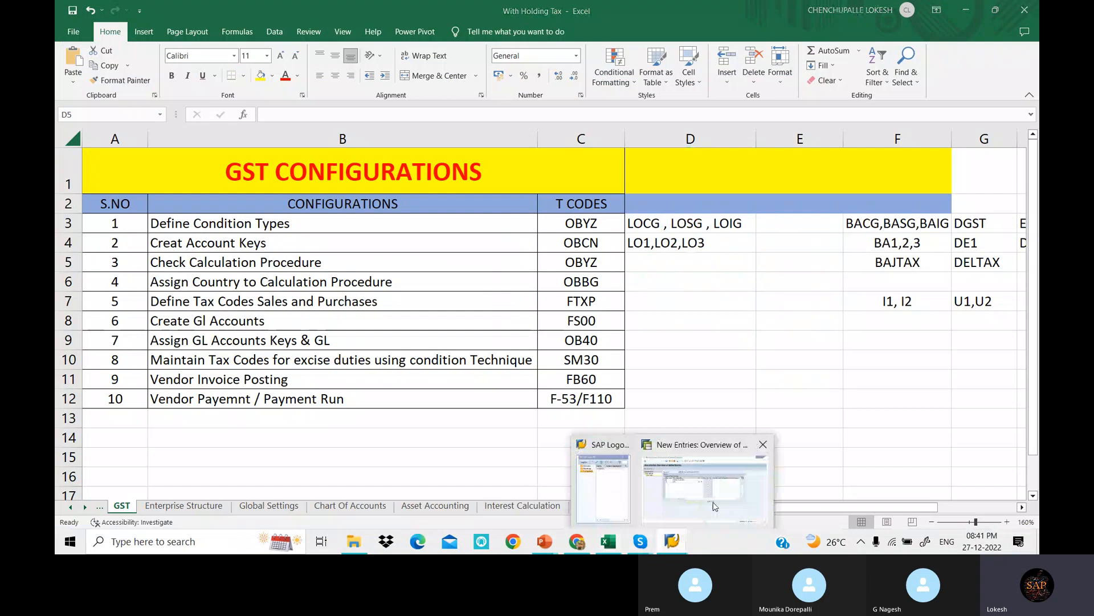
click(715, 506)
text(LO)
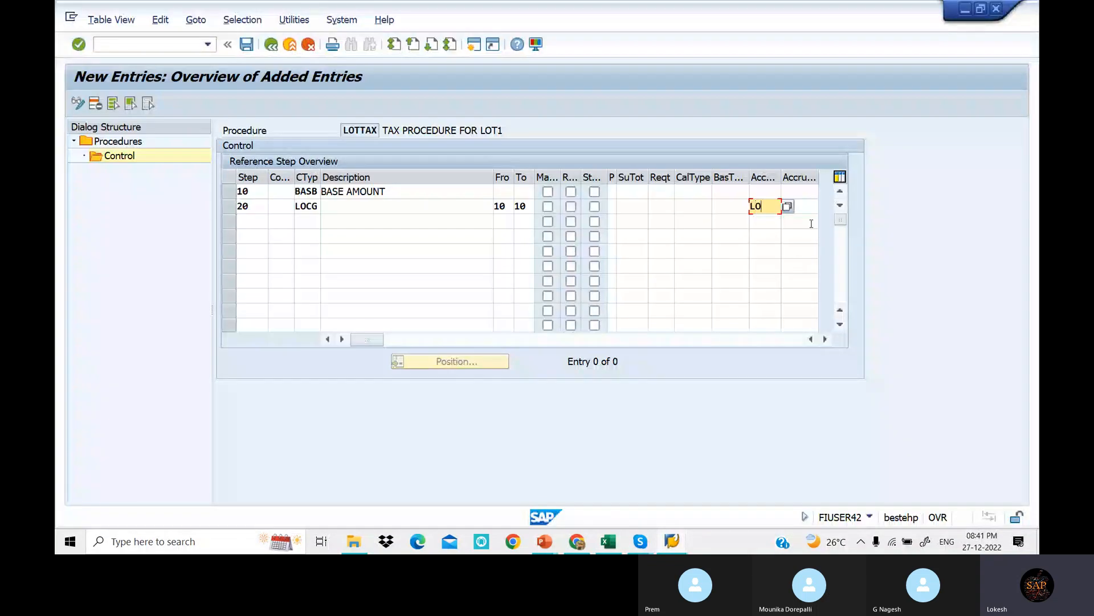
text(1)
key(Tab)
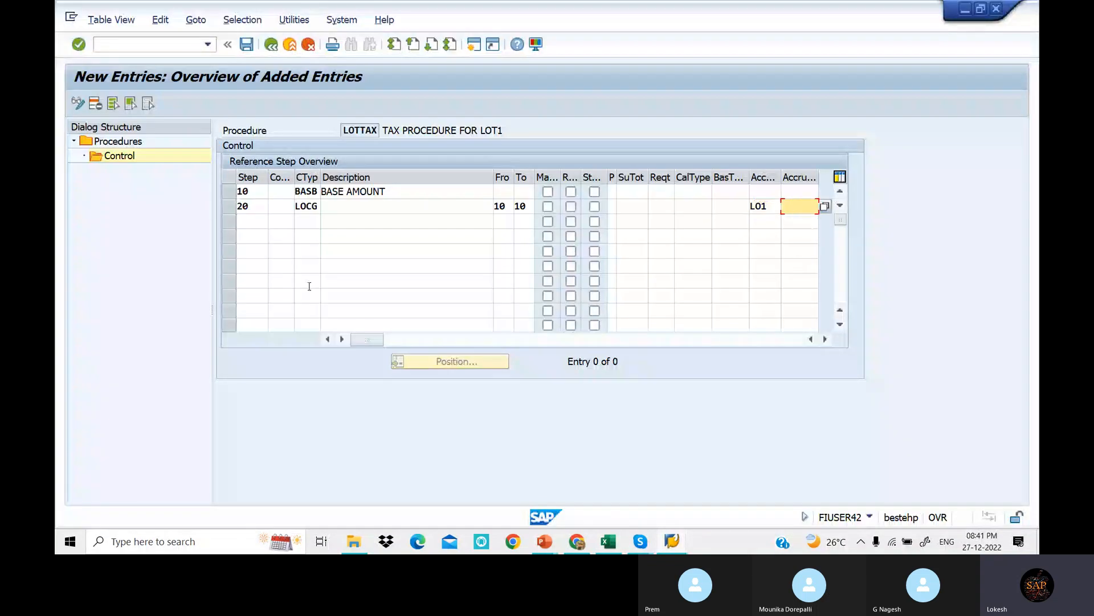
- Add two more control entries with steps 30 and 40
click(265, 220)
text(30)
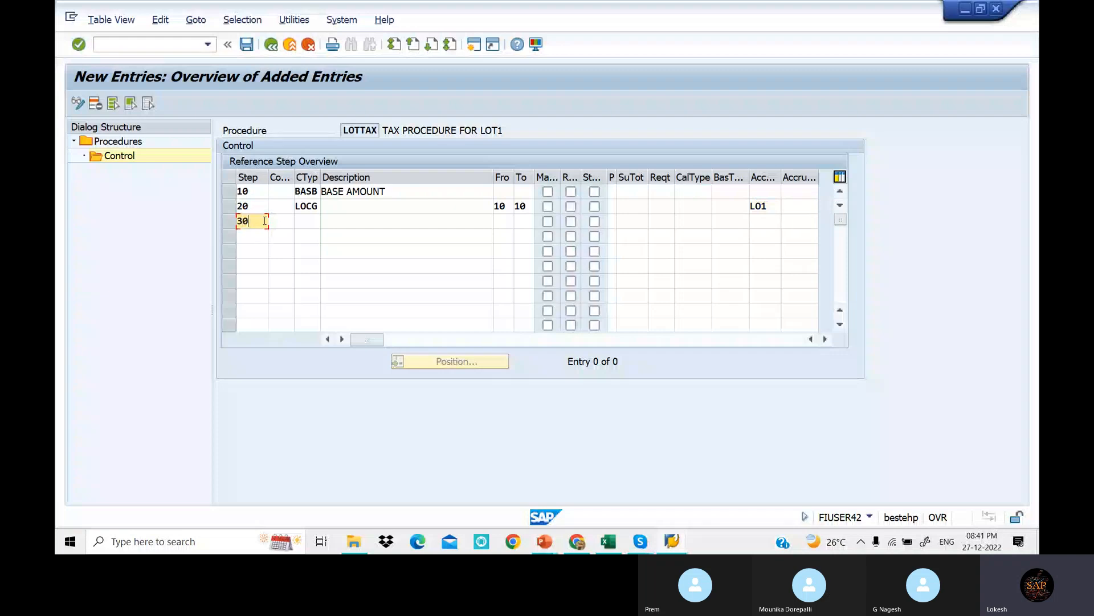
key(Down)
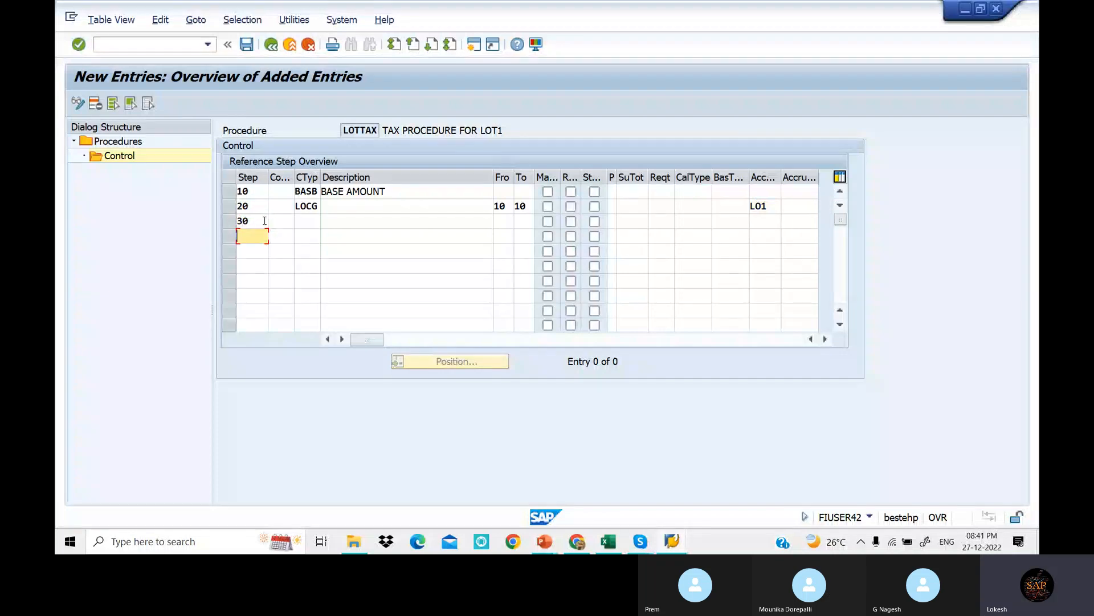
text(40)
key(Down)
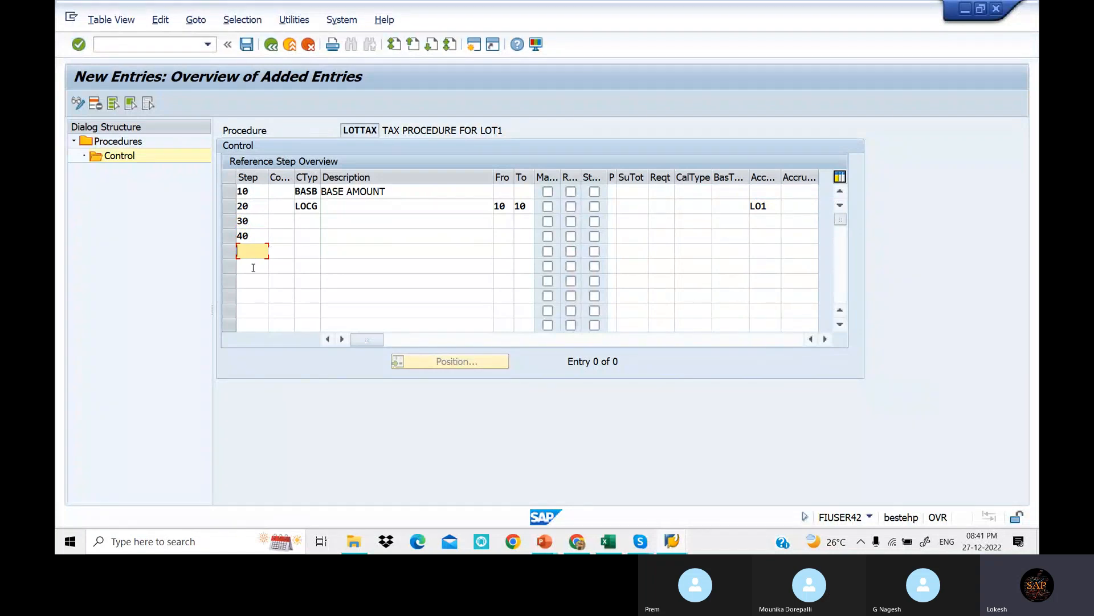
- Set the condition type of step 30 to LOSG and of step 40 to LOIG
click(302, 221)
text(LO)
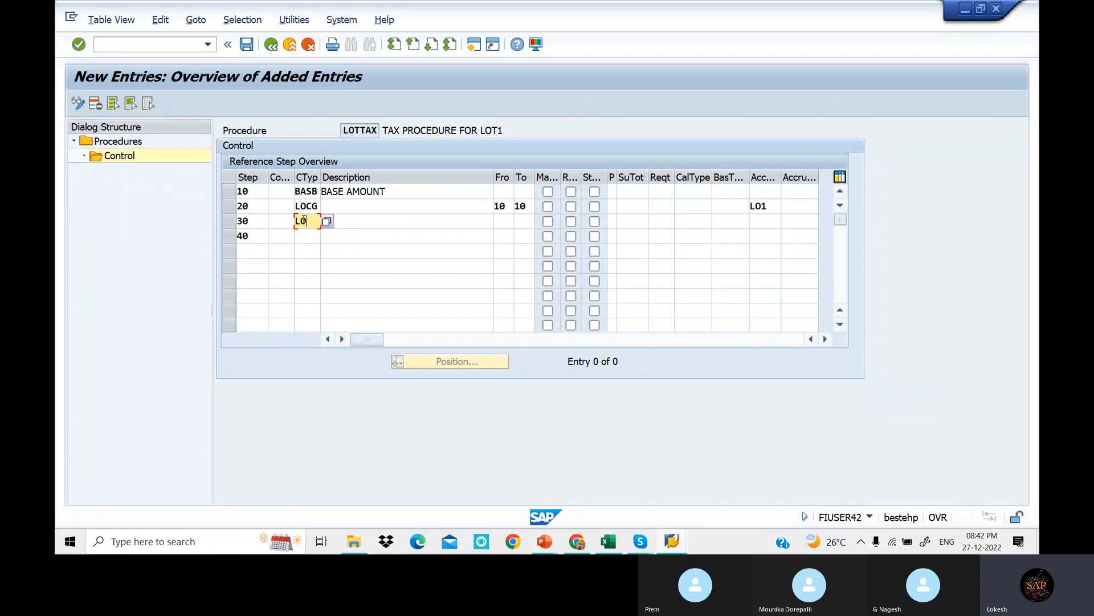
text(SG)
click(310, 238)
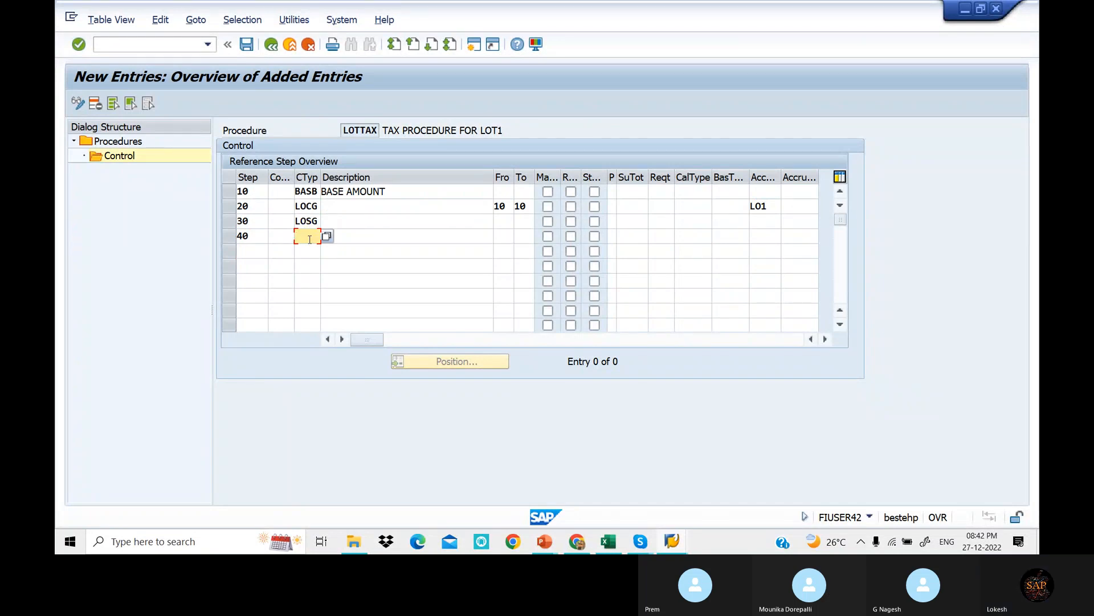
text(LOIG)
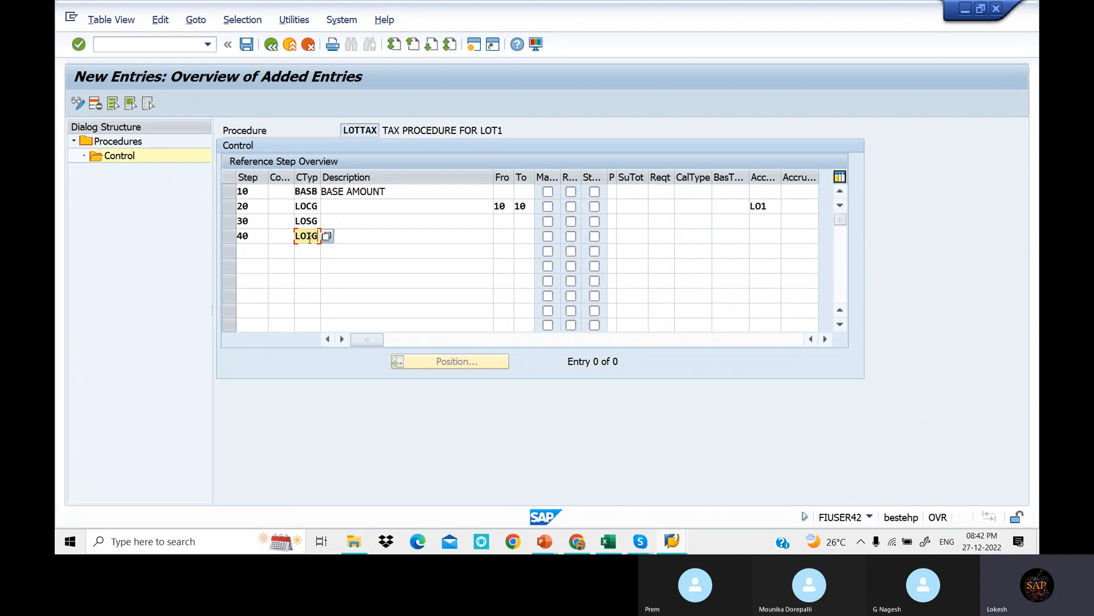
- Set the From and To reference steps to 10 for both step 30 and step 40
click(507, 220)
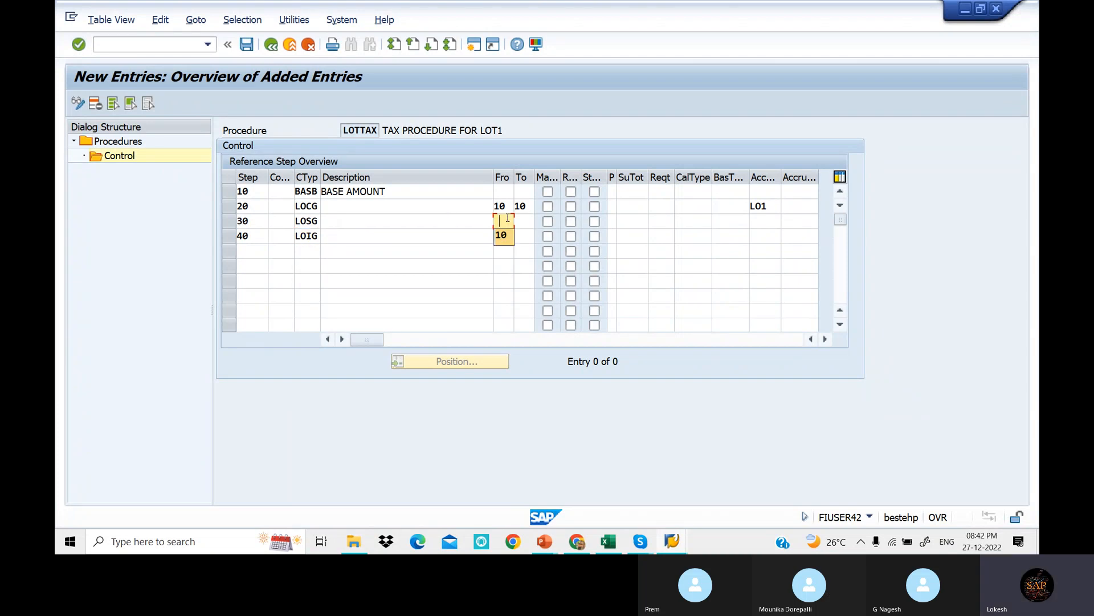
text(10)
key(Tab)
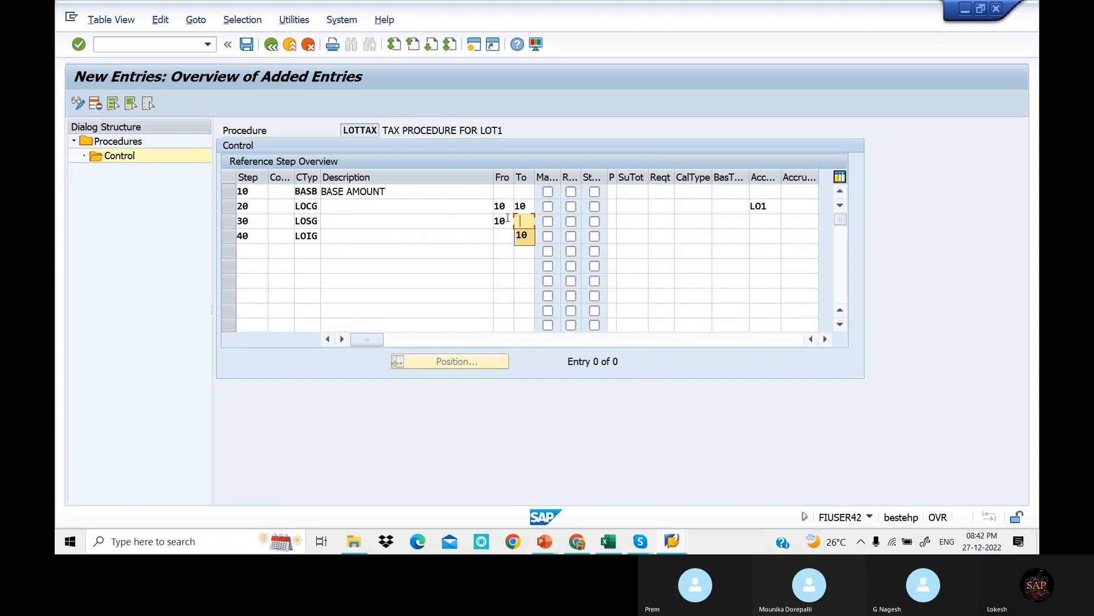
text(10)
click(508, 236)
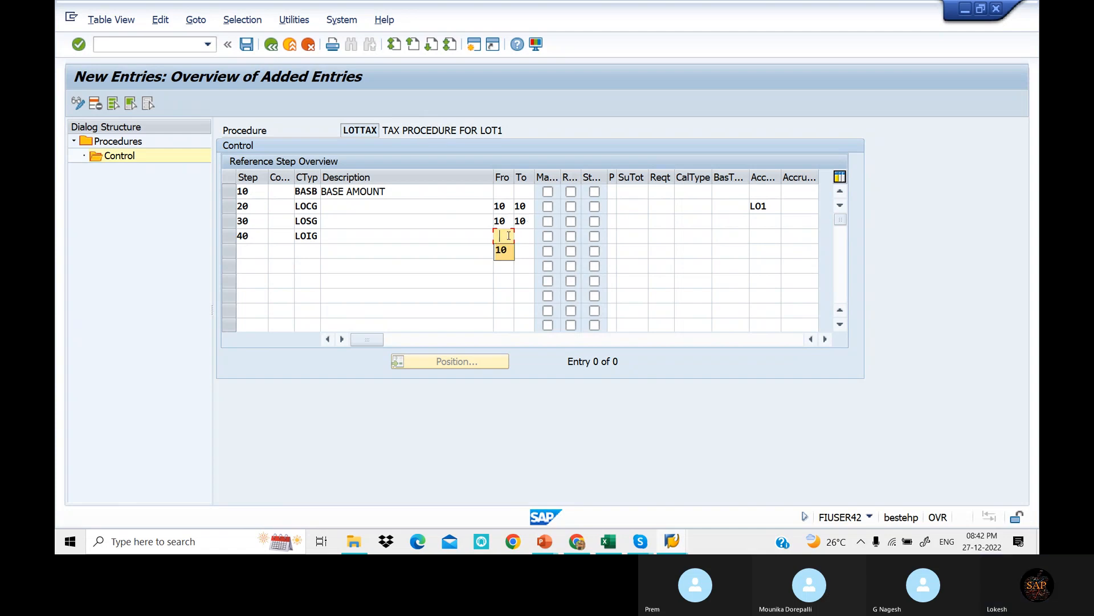
text(10)
key(Tab)
text(10)
key(Tab)
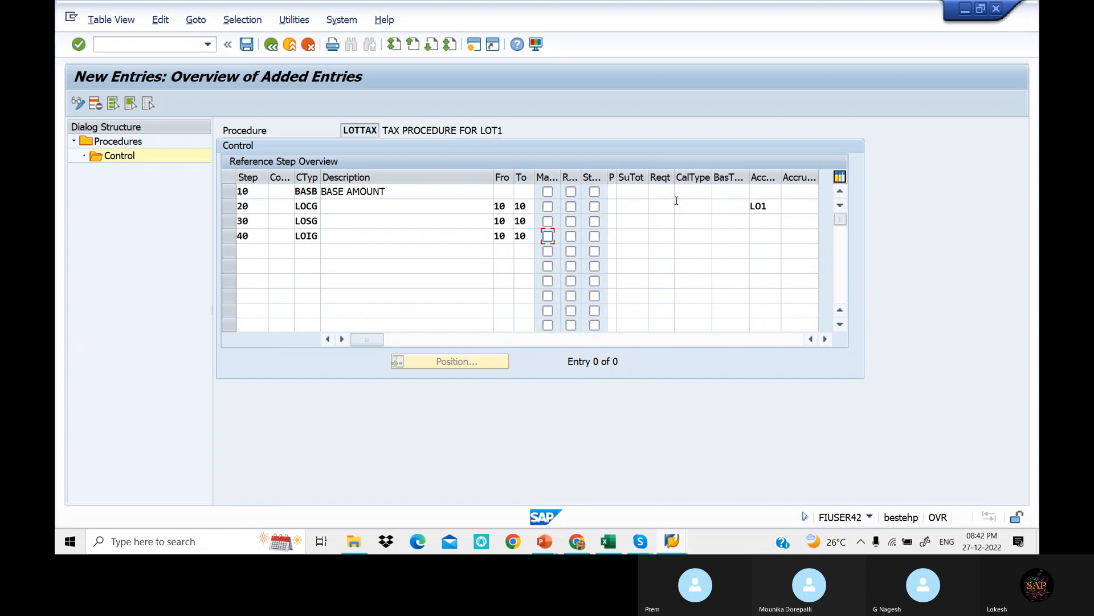
- Assign account key LO2 to step 30 and LO3 to step 40, and save the control data
click(762, 220)
text(LO2)
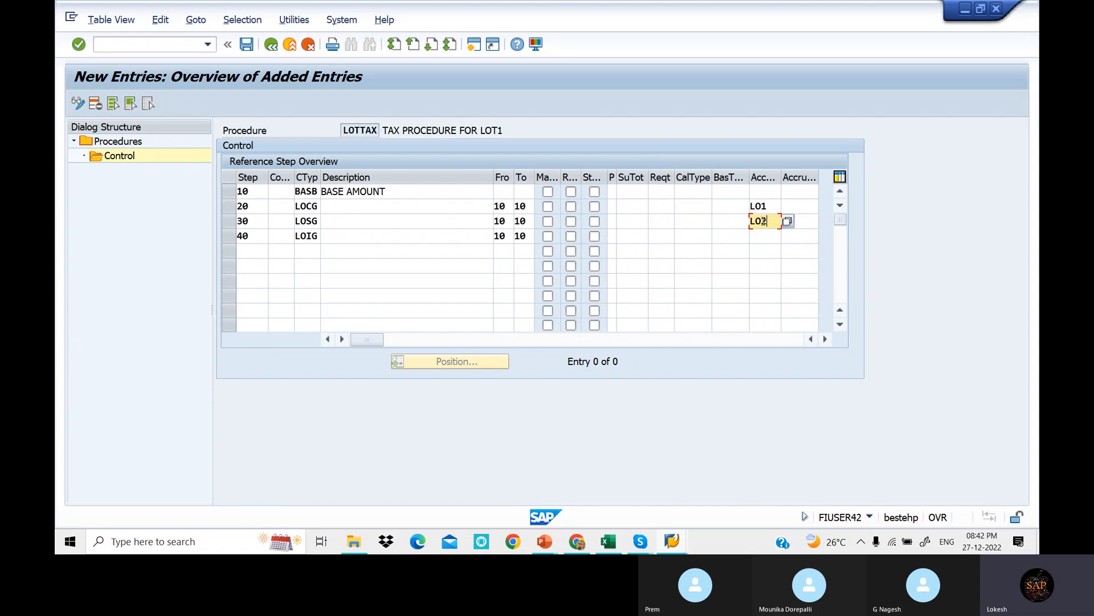
key(Down)
text(LO3)
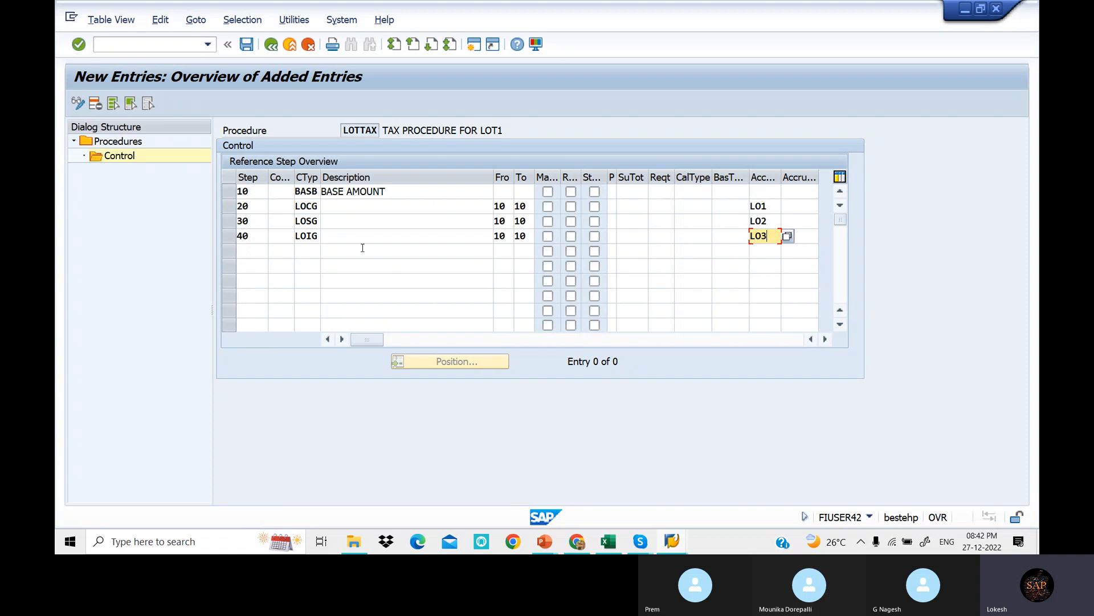
key(Return)
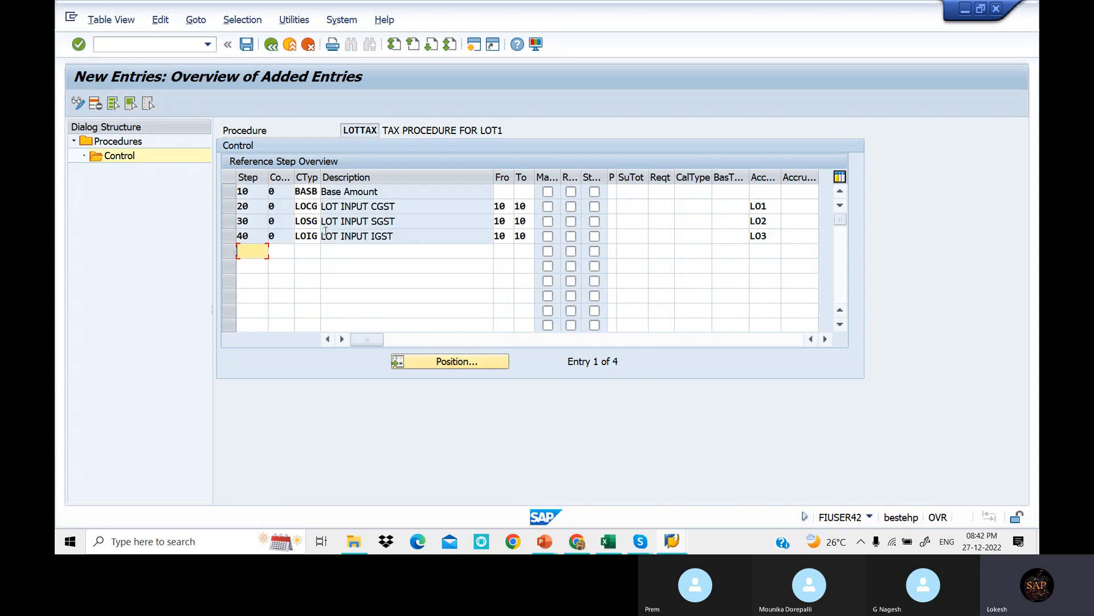
click(247, 45)
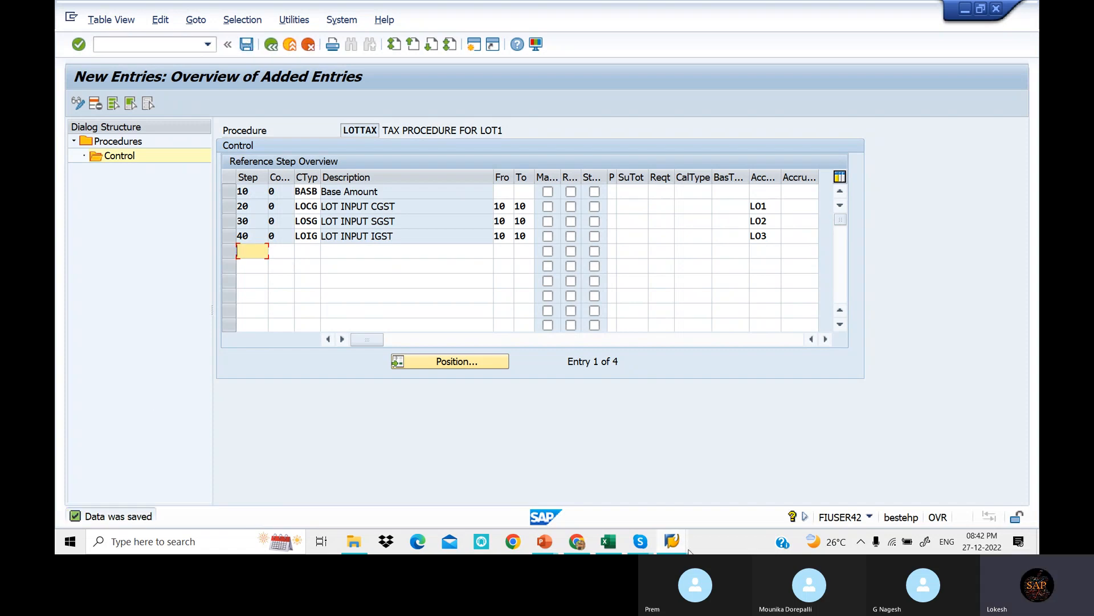
- Check the next transaction code in the Excel GST sheet and open transaction OBBG in SAP
click(606, 540)
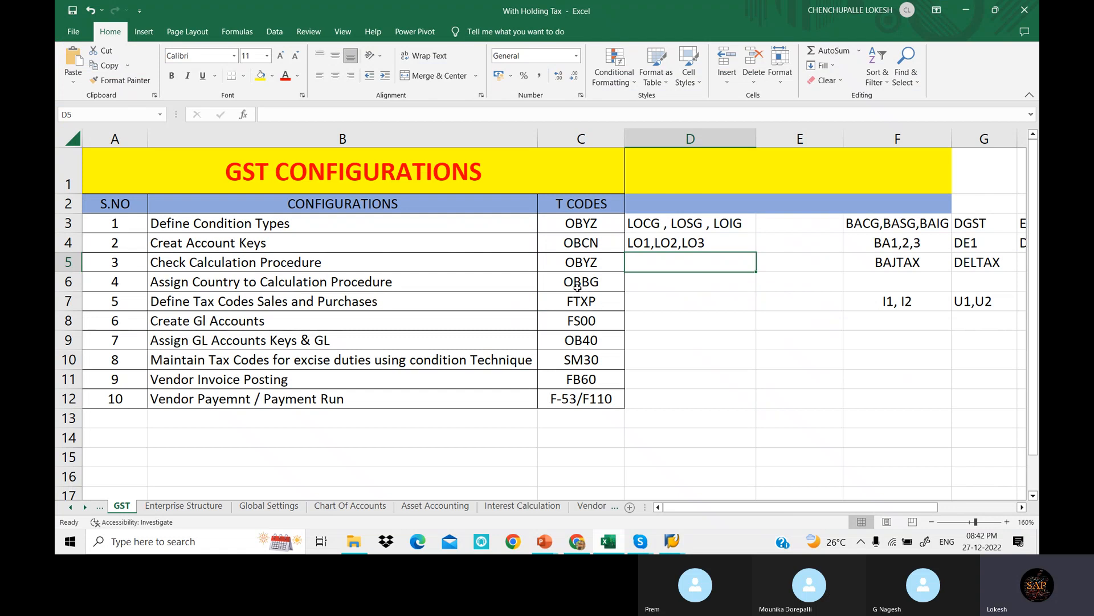
key(alt+Tab)
text(B)
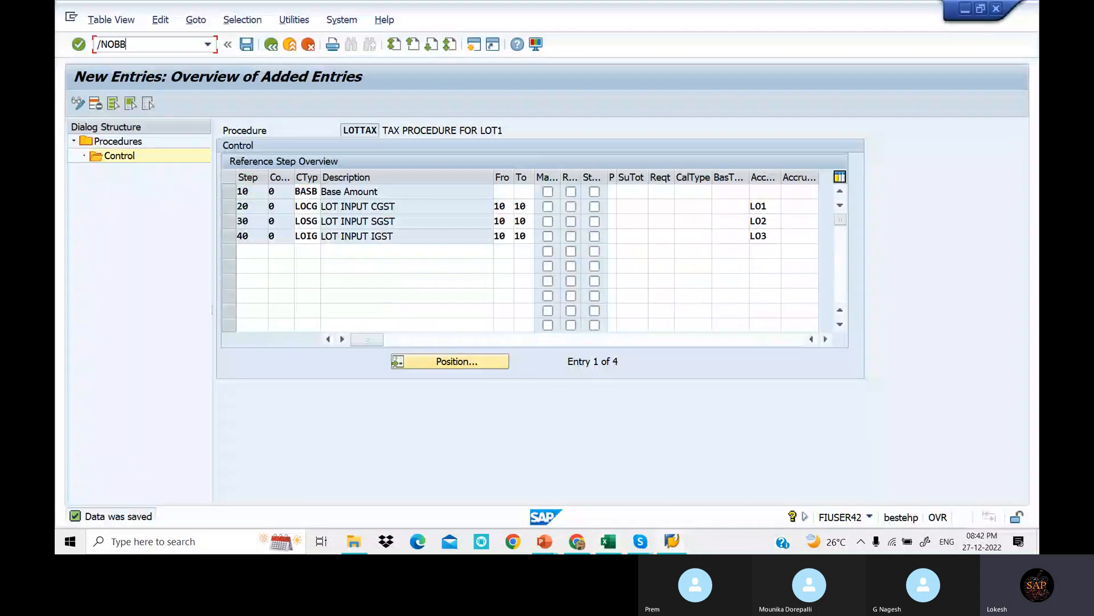
text(G)
key(Return)
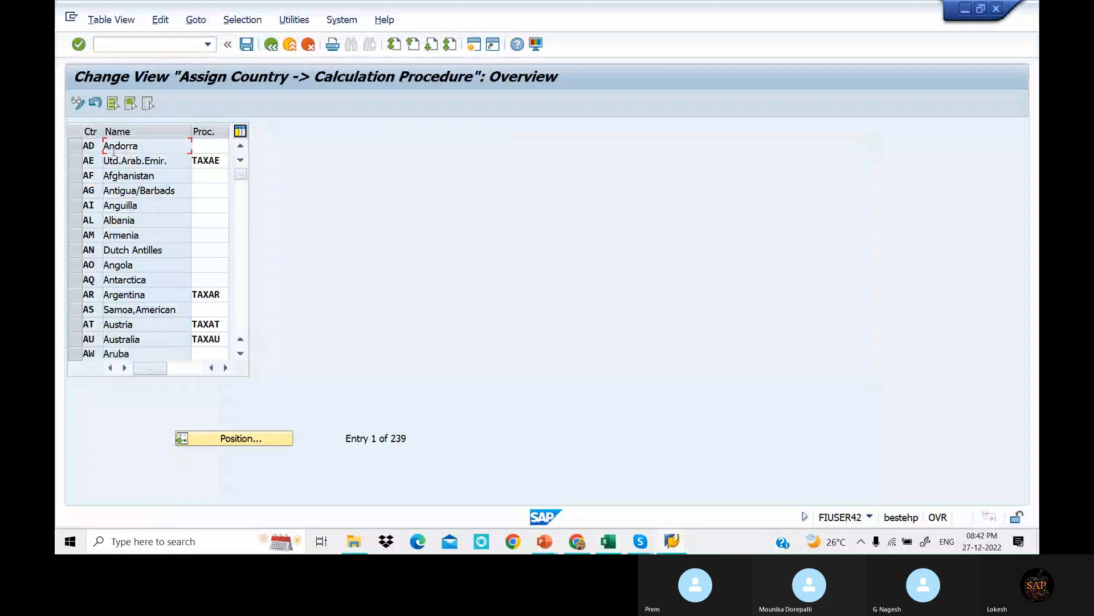
- Position the country assignment list at country IN
click(221, 440)
text(I)
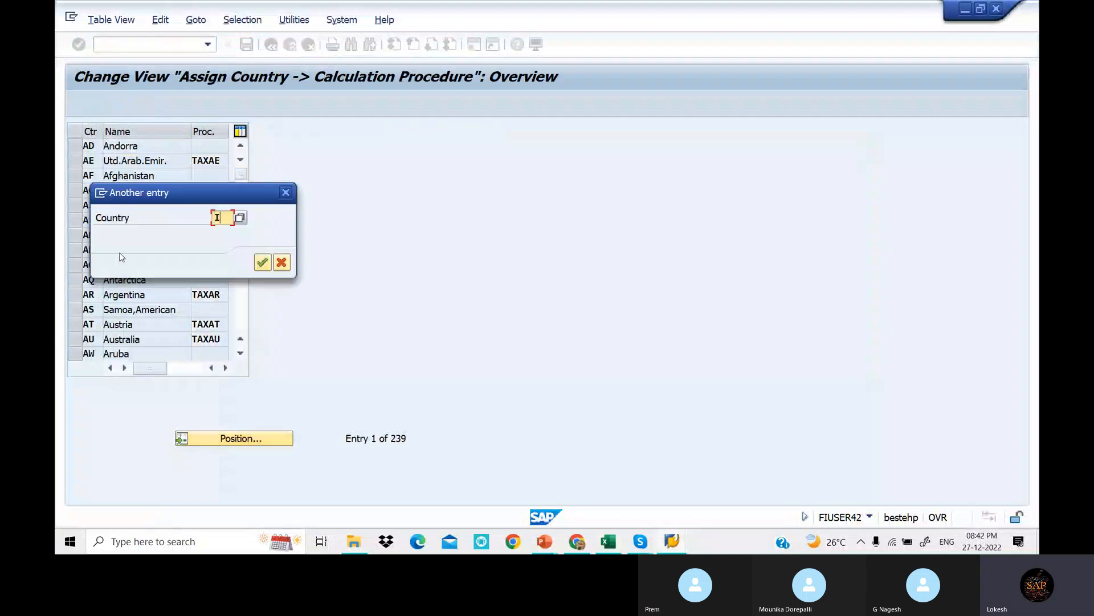
text(N)
key(Return)
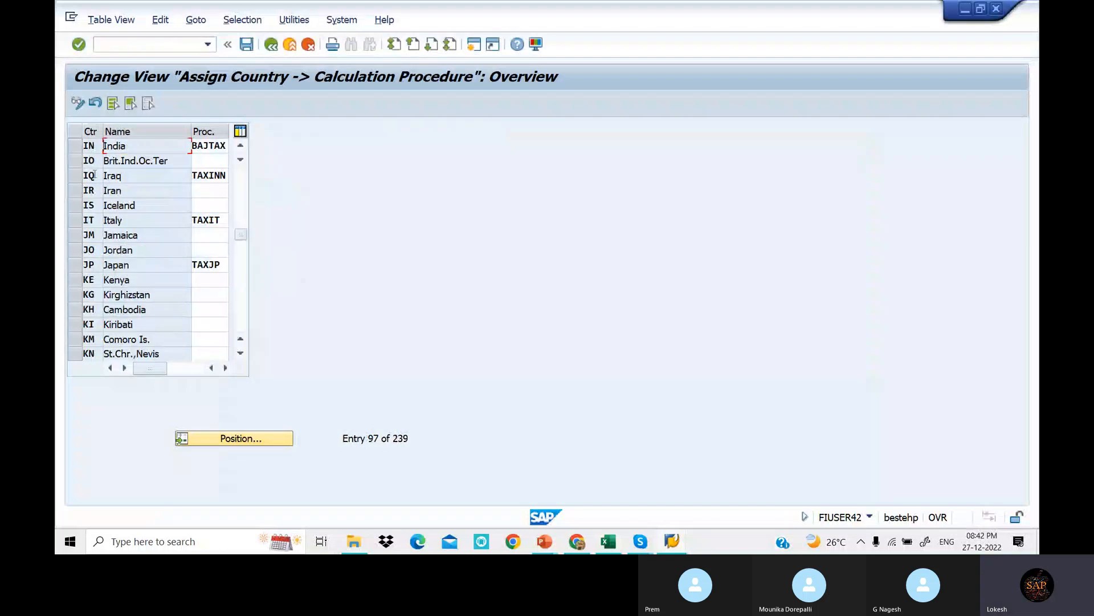
- Replace India's calculation procedure with LOTTAX in the country assignment table and save the change
click(226, 145)
click(228, 145)
key(BackSpace)
key(BackSpace)
key(BackSpace)
key(BackSpace)
key(BackSpace)
key(BackSpace)
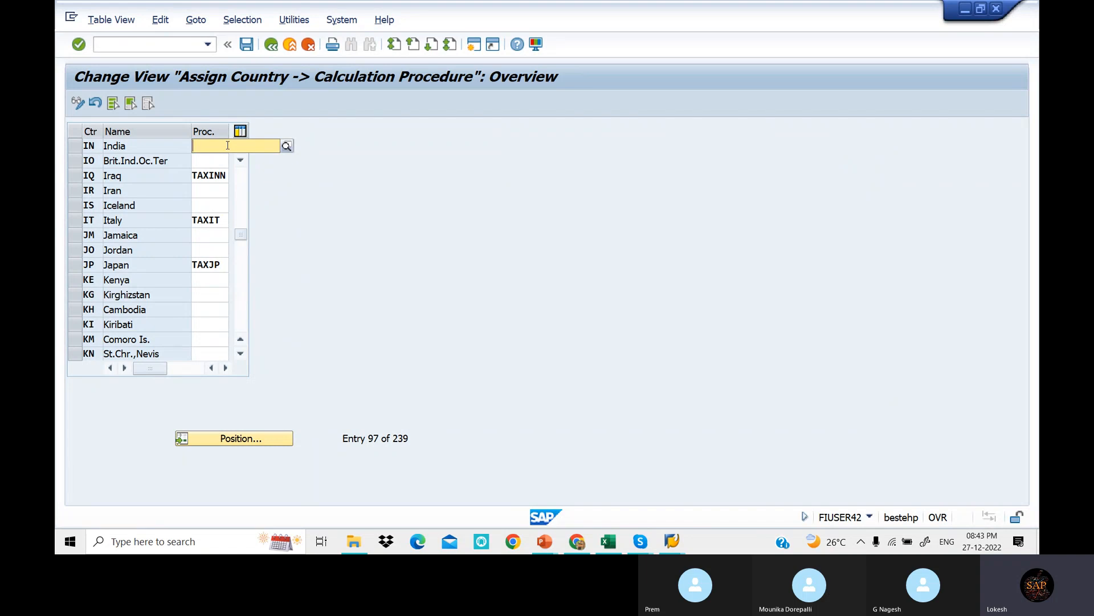
text(LOTTAX)
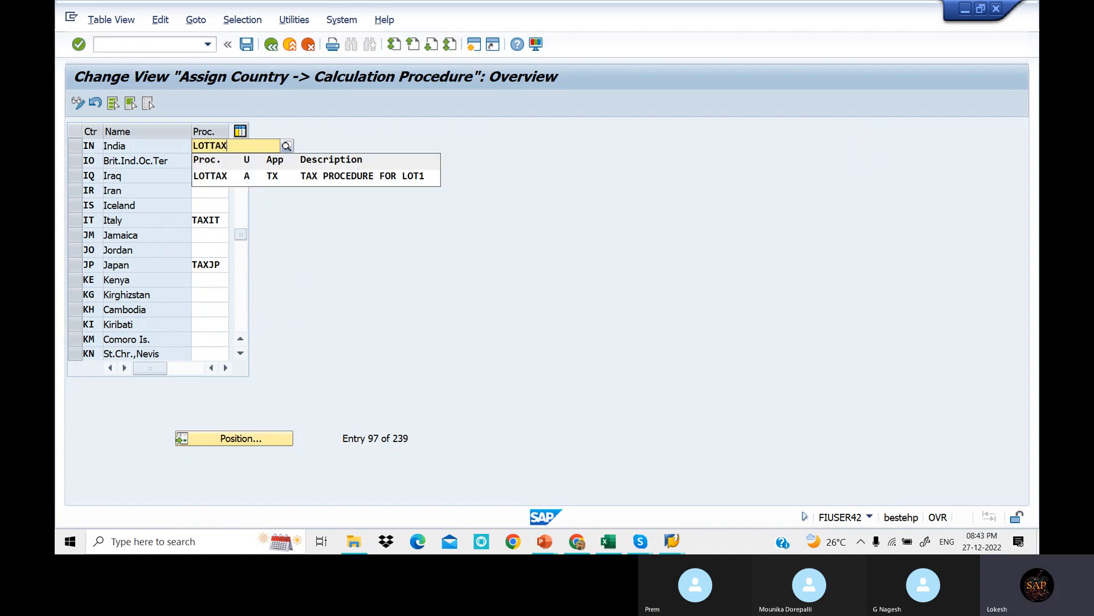
click(223, 173)
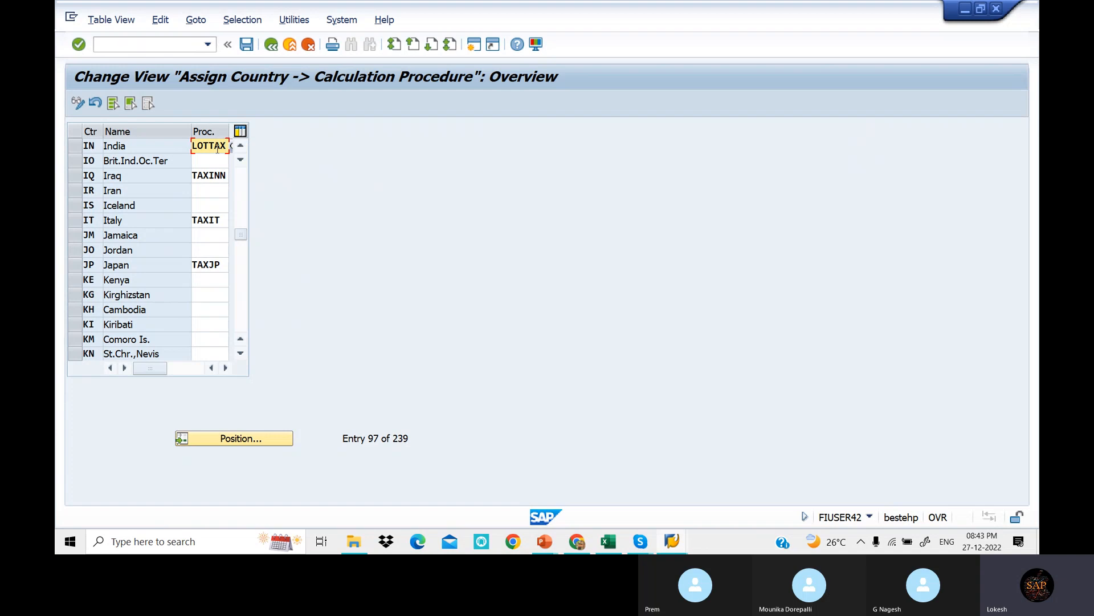
click(217, 160)
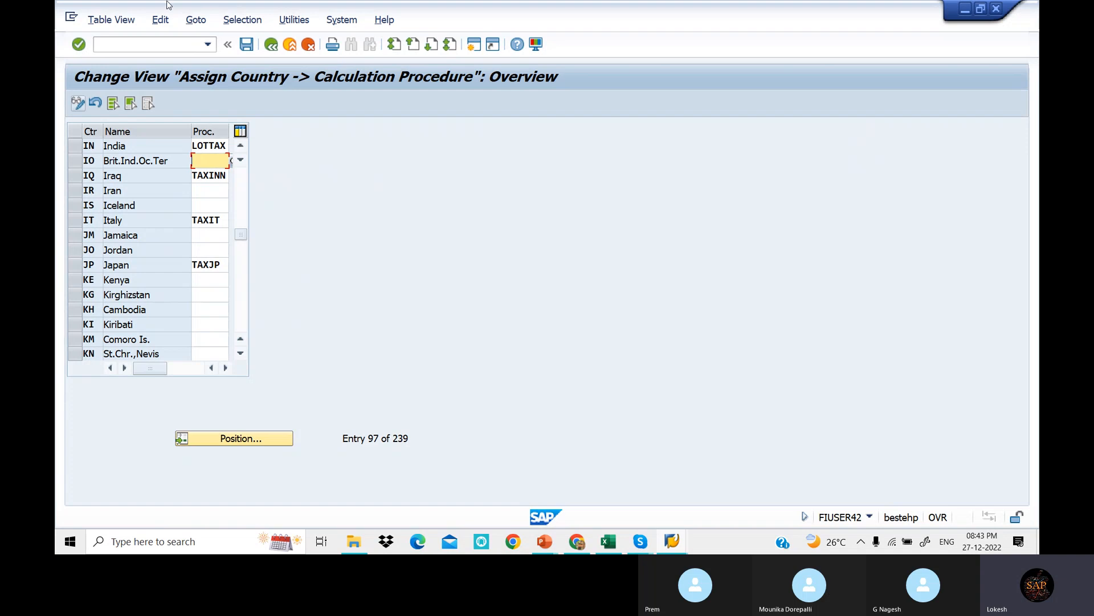
click(247, 45)
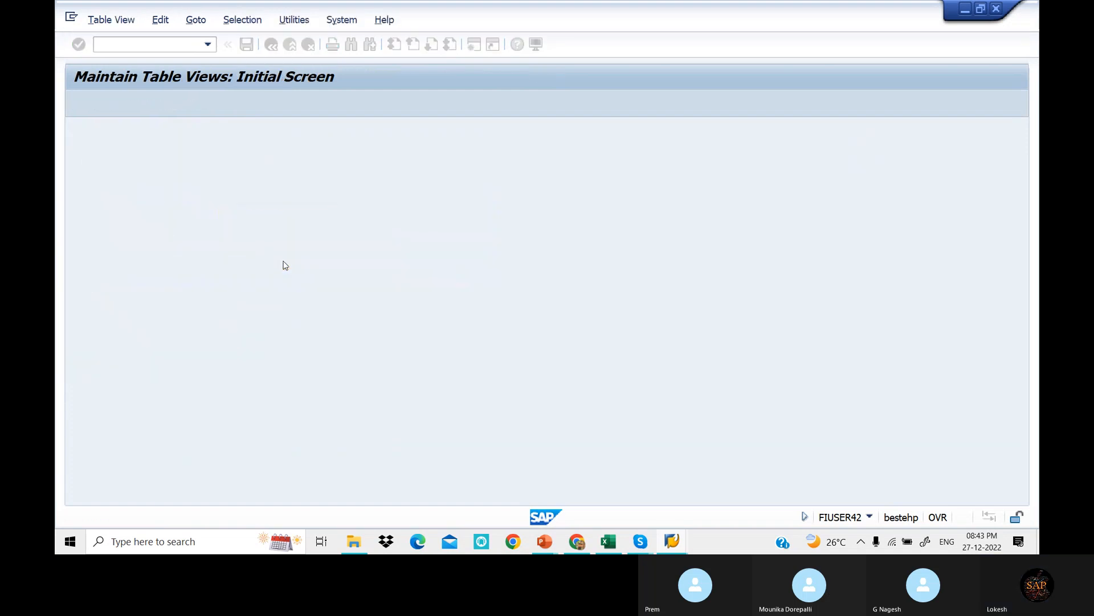
- Switch to the Excel GST sheet and record LOTTAX in column D beside Check Calculation Procedure
click(615, 547)
click(643, 283)
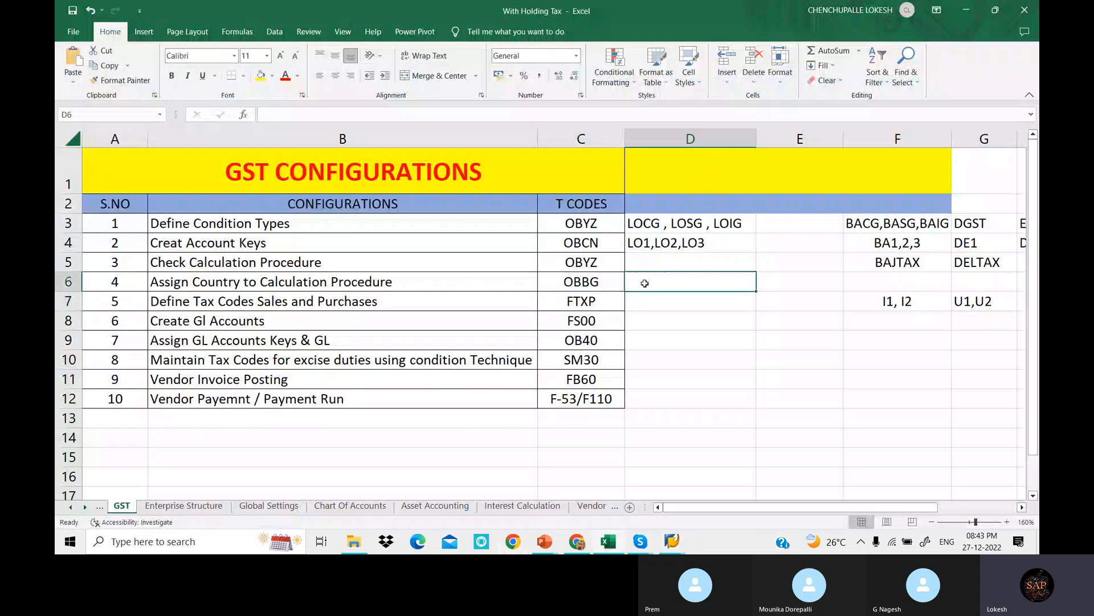
click(651, 258)
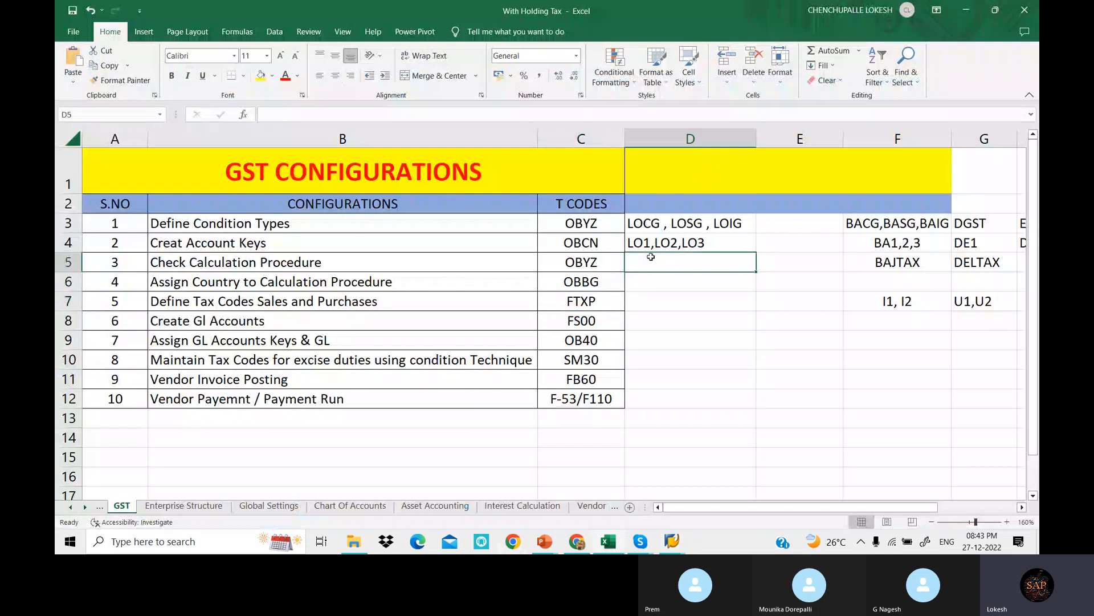
text(LOTTAX)
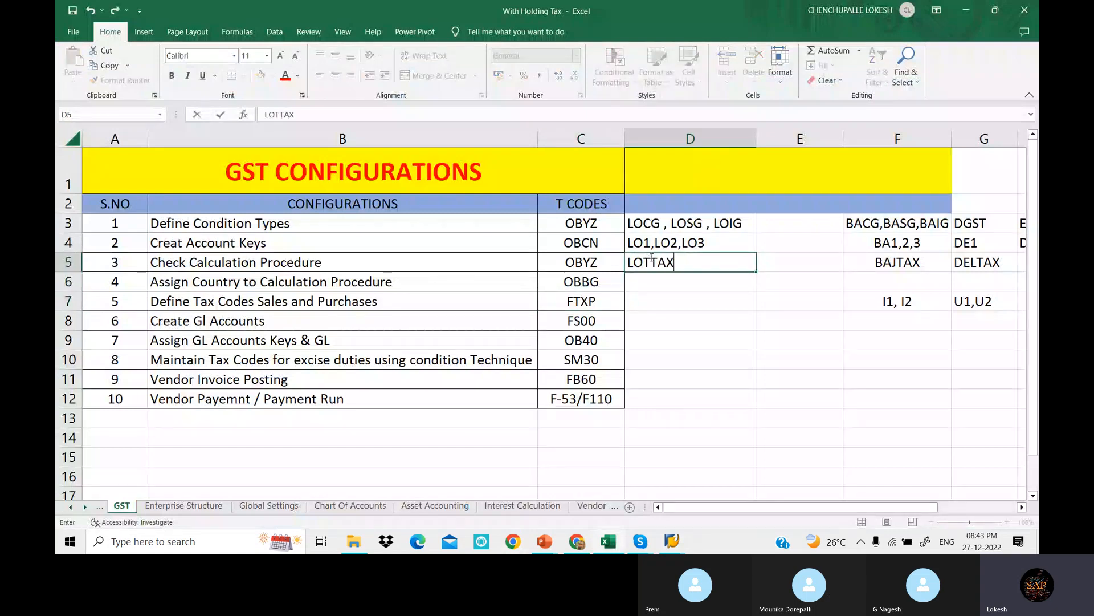
click(656, 302)
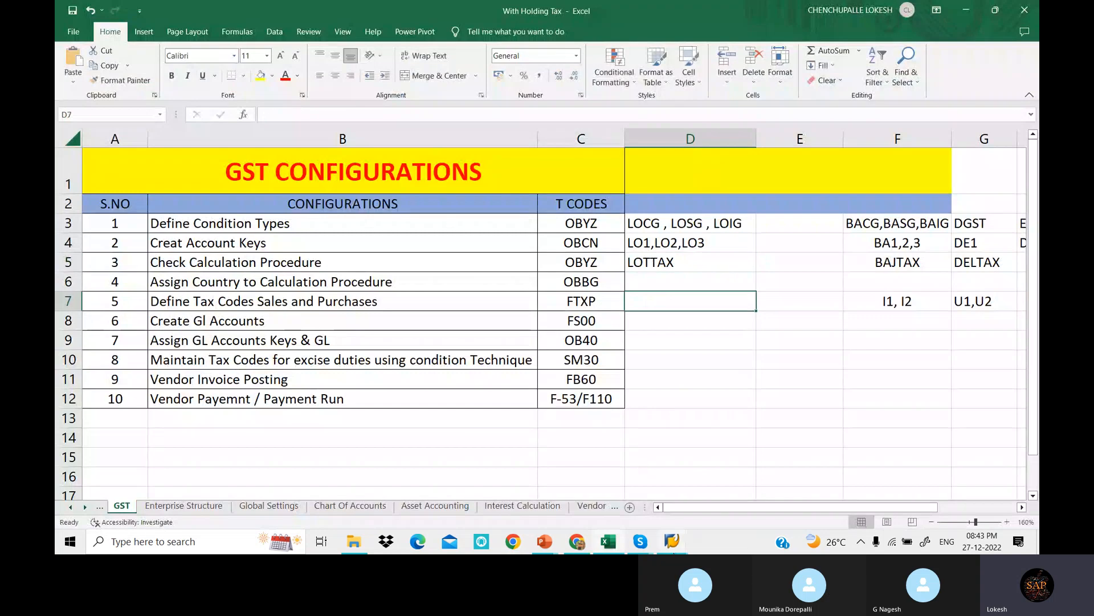
- Switch back to SAP and open transaction FTXP for country IN
mouse_move(672, 541)
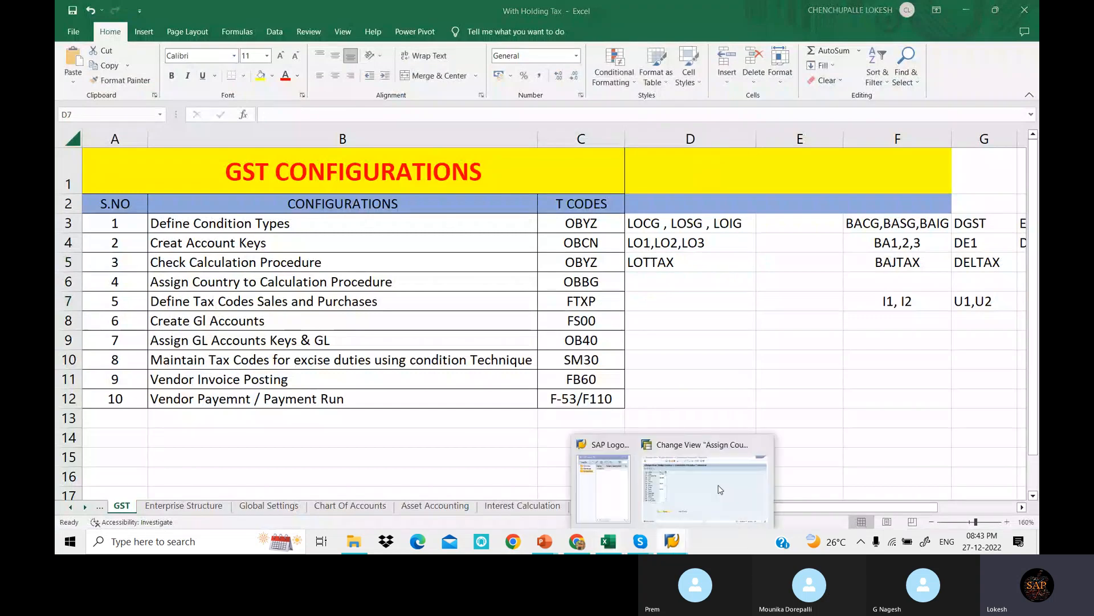
click(720, 489)
text(/NF)
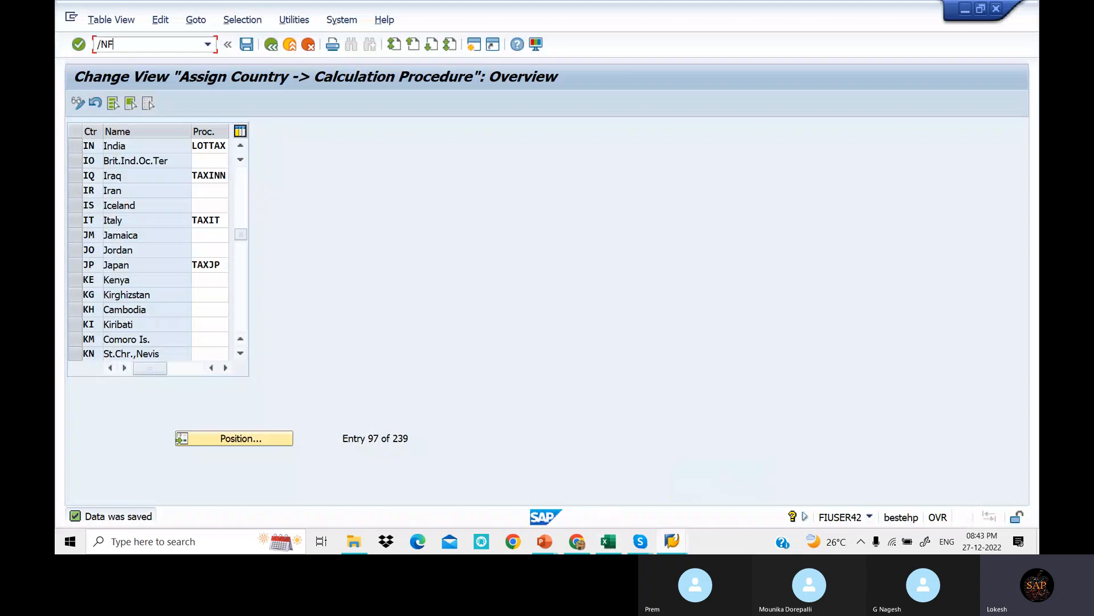
text(TXP)
key(Return)
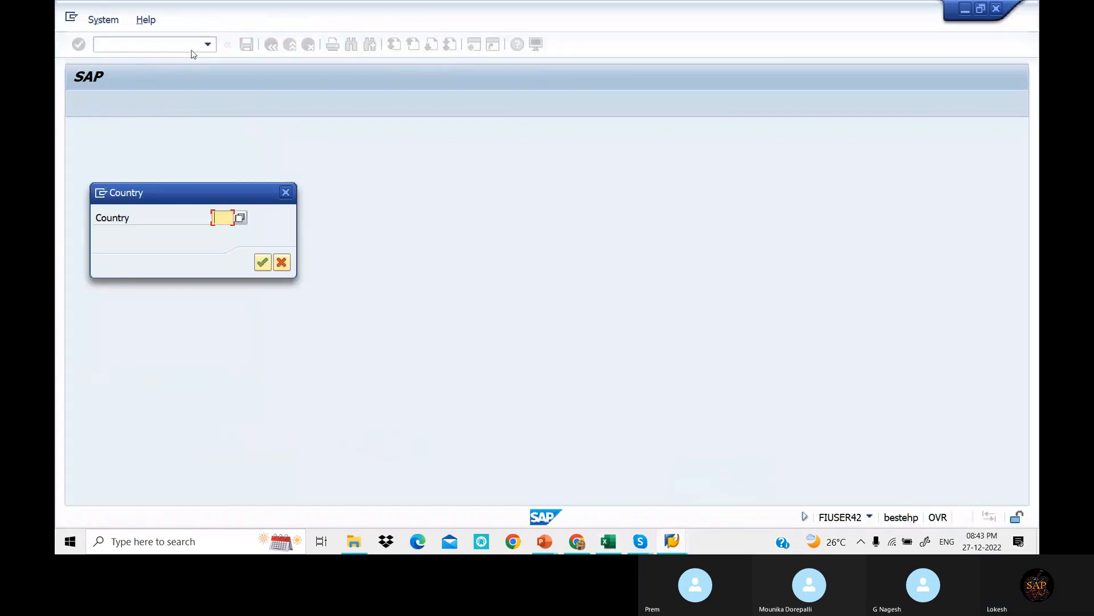
text(IN)
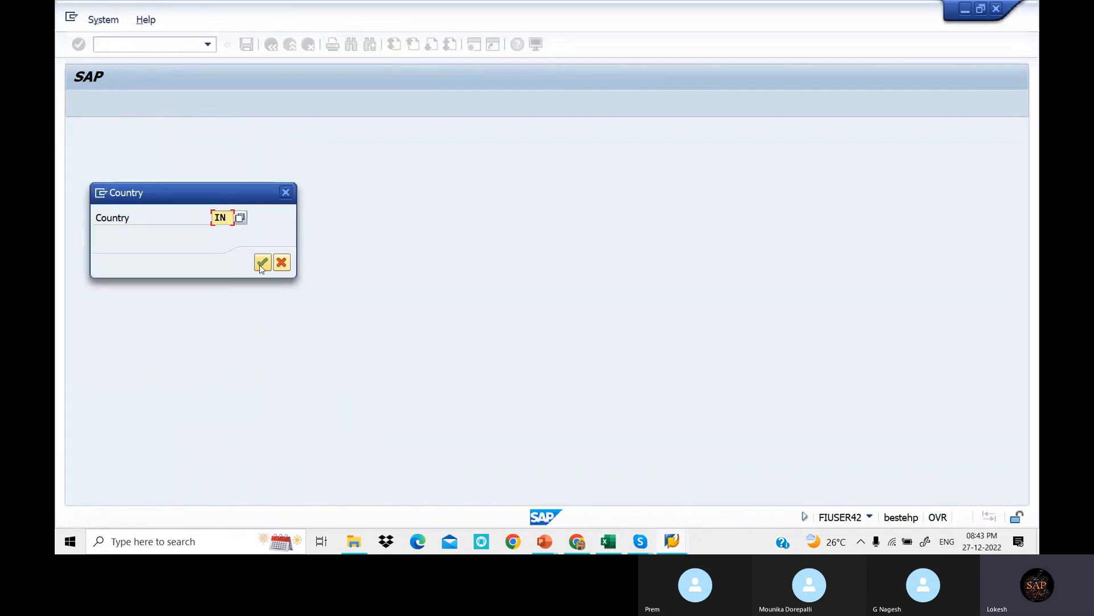
click(261, 264)
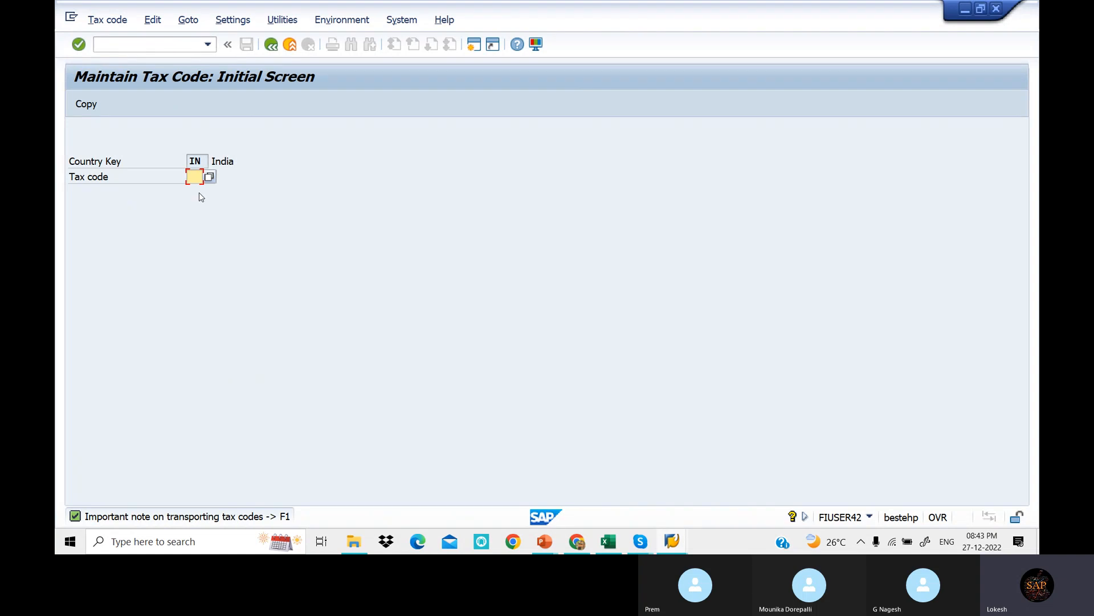
- Start a new tax code V1 for India with the description LOT INPUT CGST
text(V1)
key(Return)
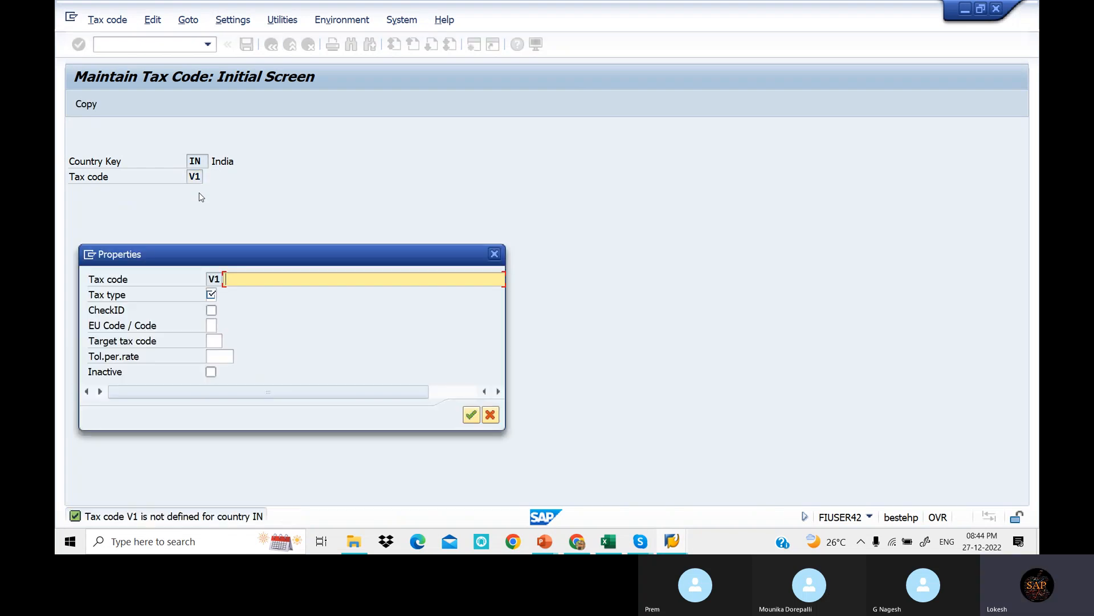
click(291, 279)
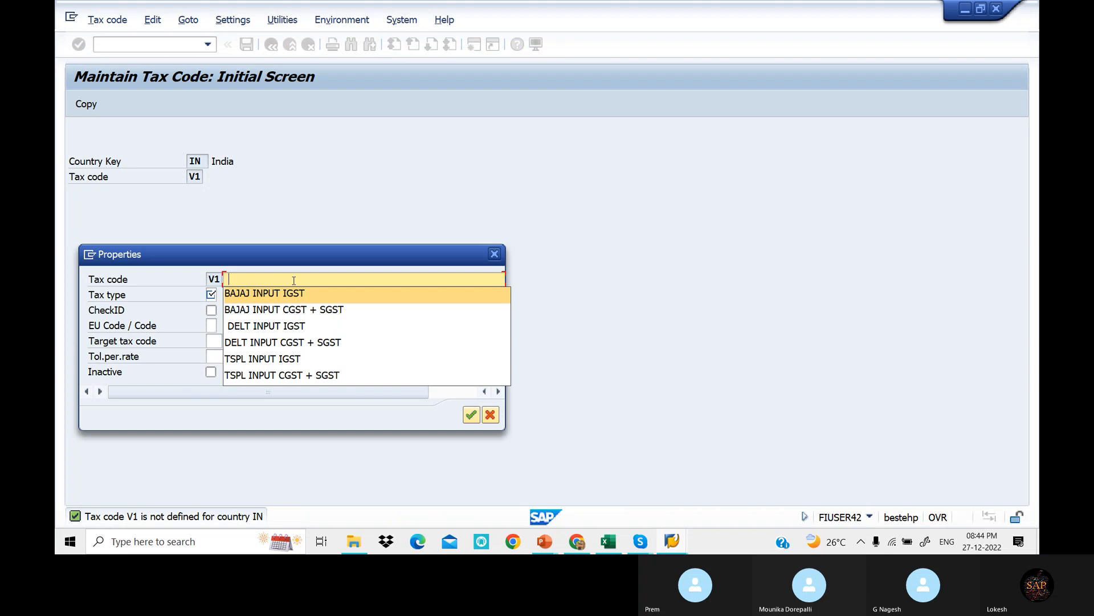
text(LOT )
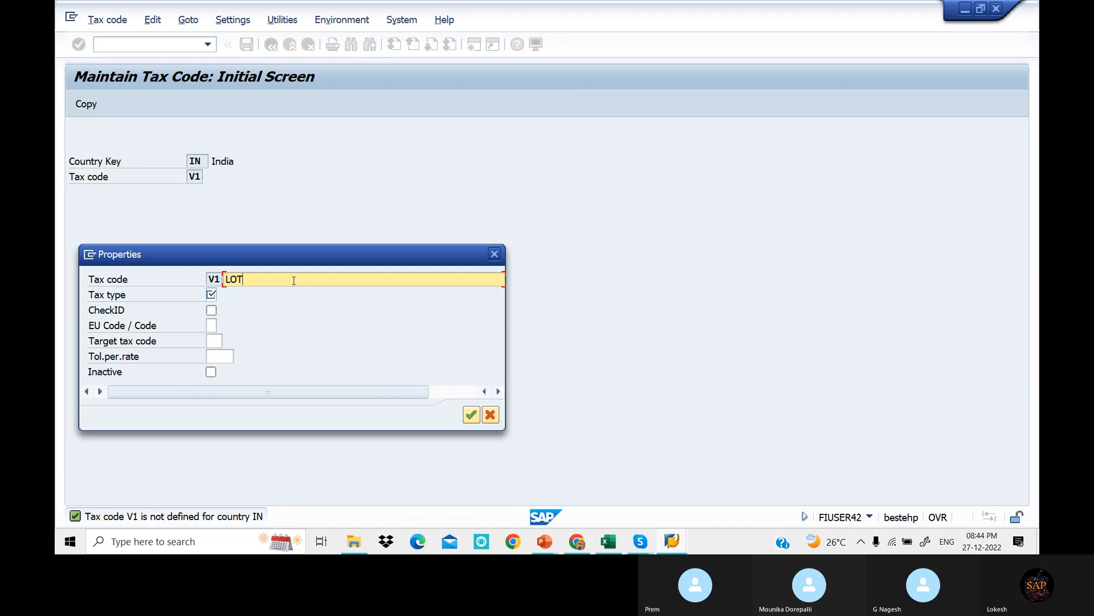
text(INP)
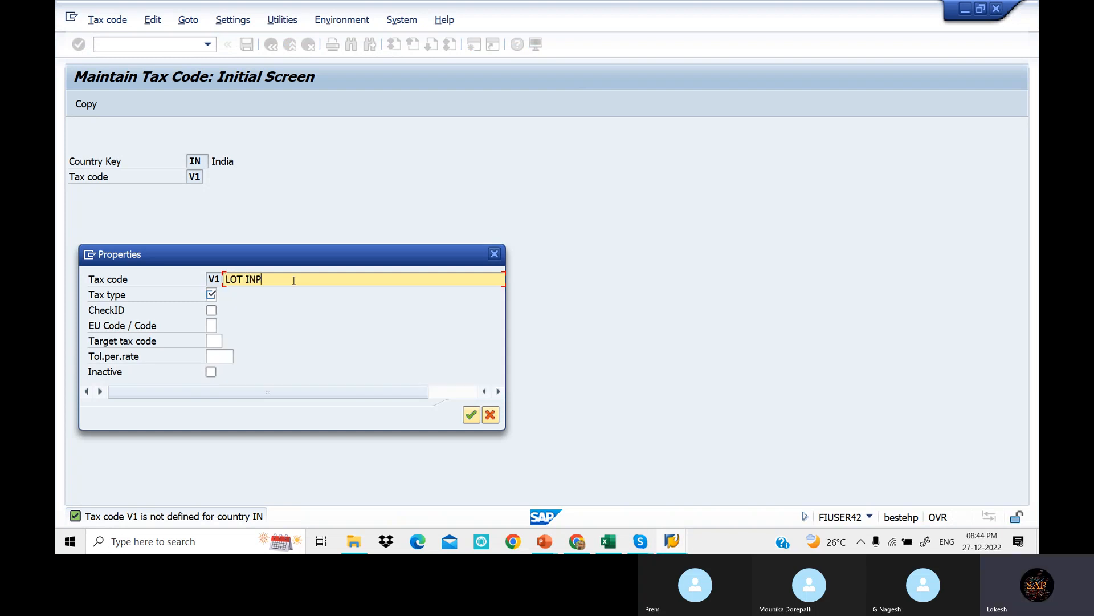
text(UT CGST)
- Choose tax type V (Input tax) for tax code V1 and accept its properties
click(214, 294)
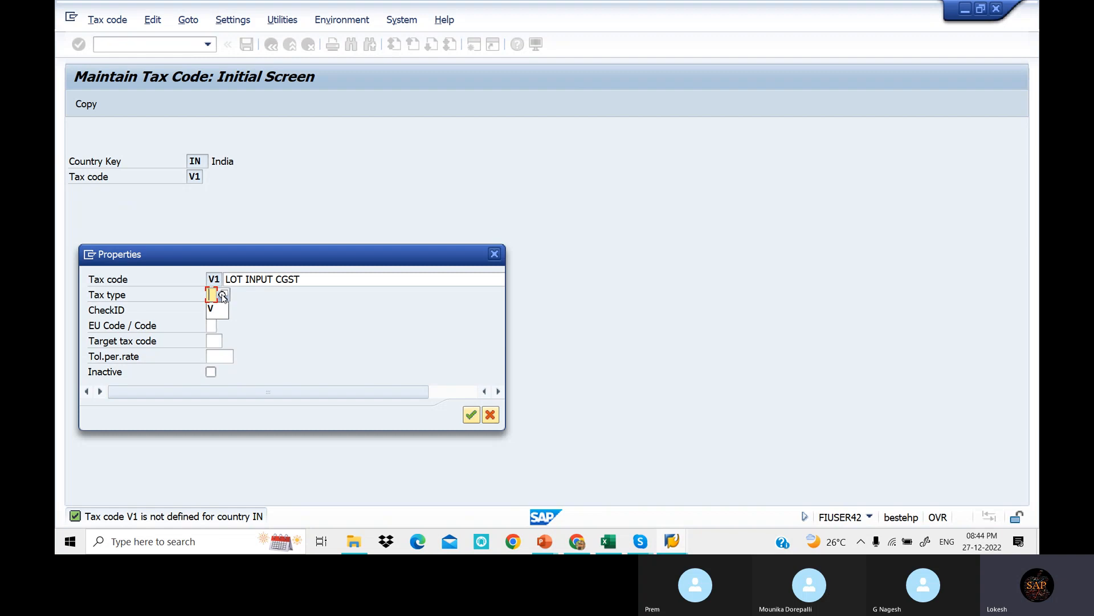
click(222, 295)
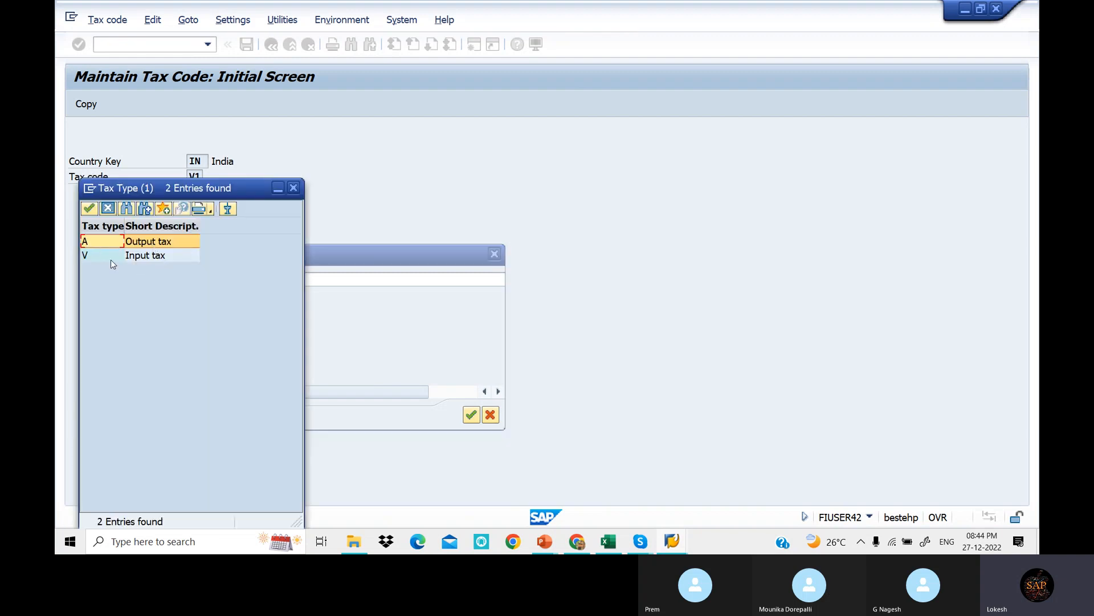
click(152, 255)
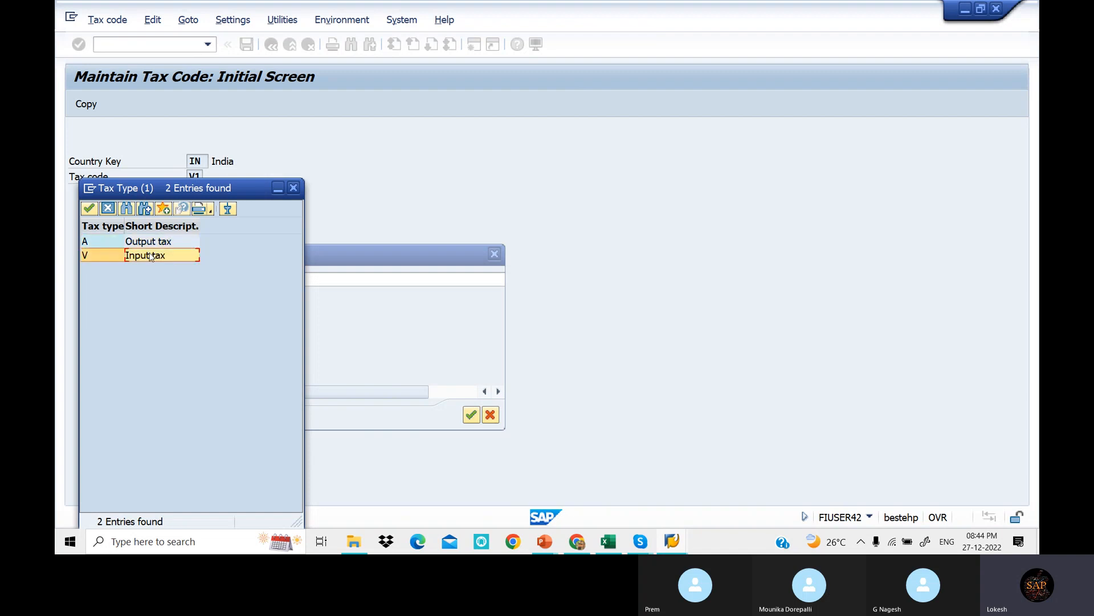
double_click(150, 256)
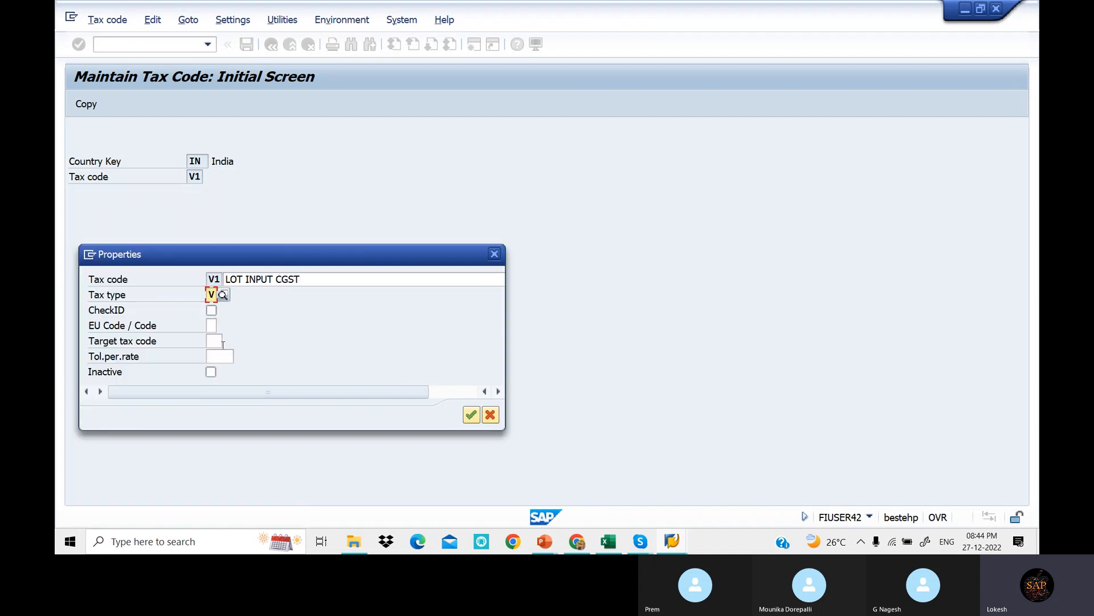
click(214, 325)
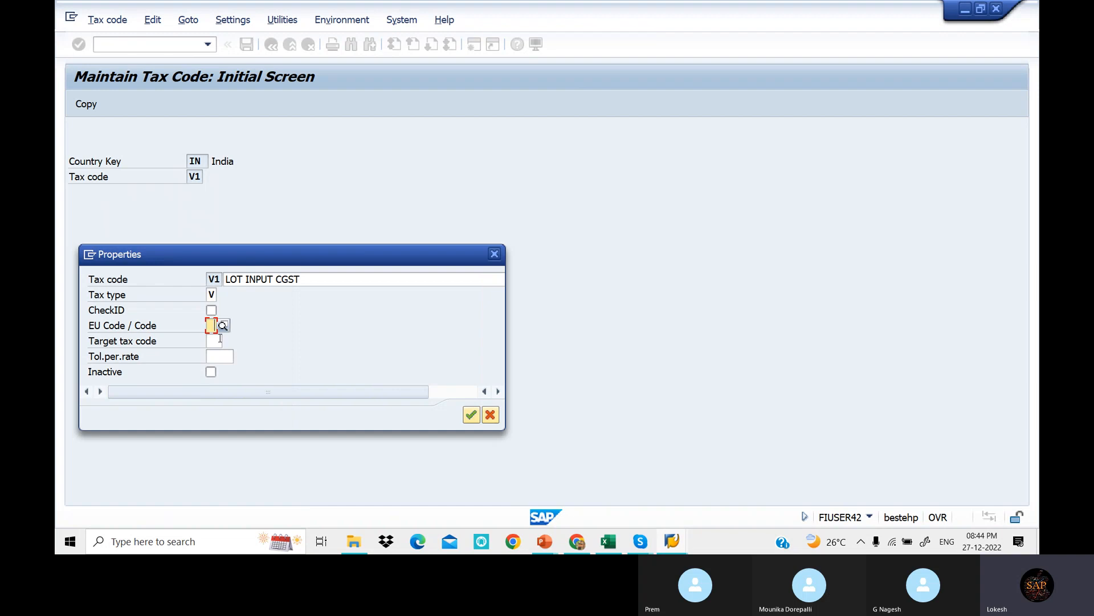
click(220, 340)
click(220, 357)
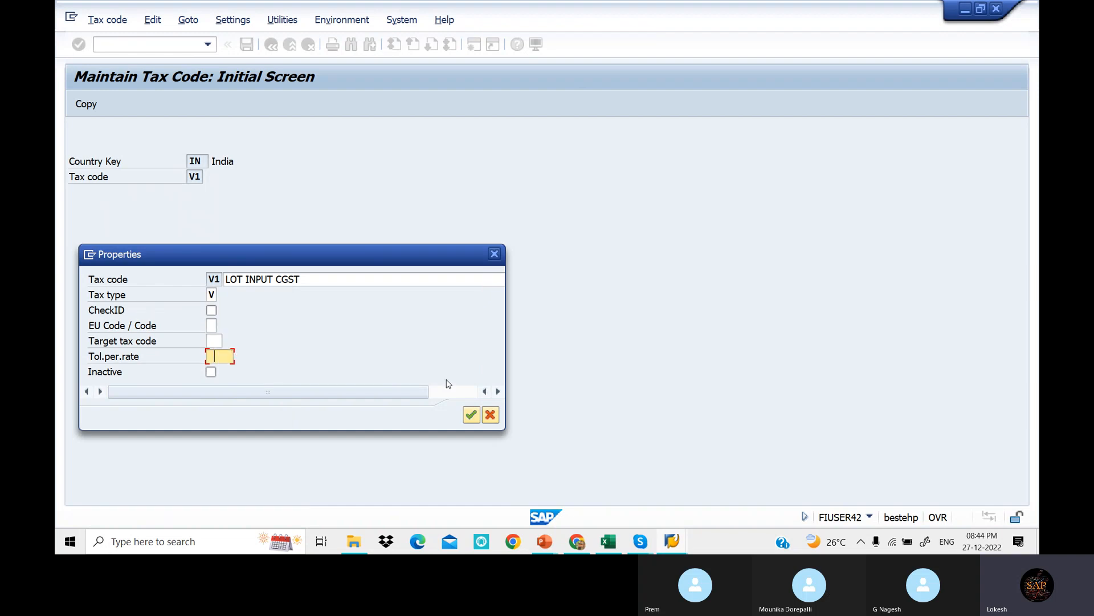
click(472, 419)
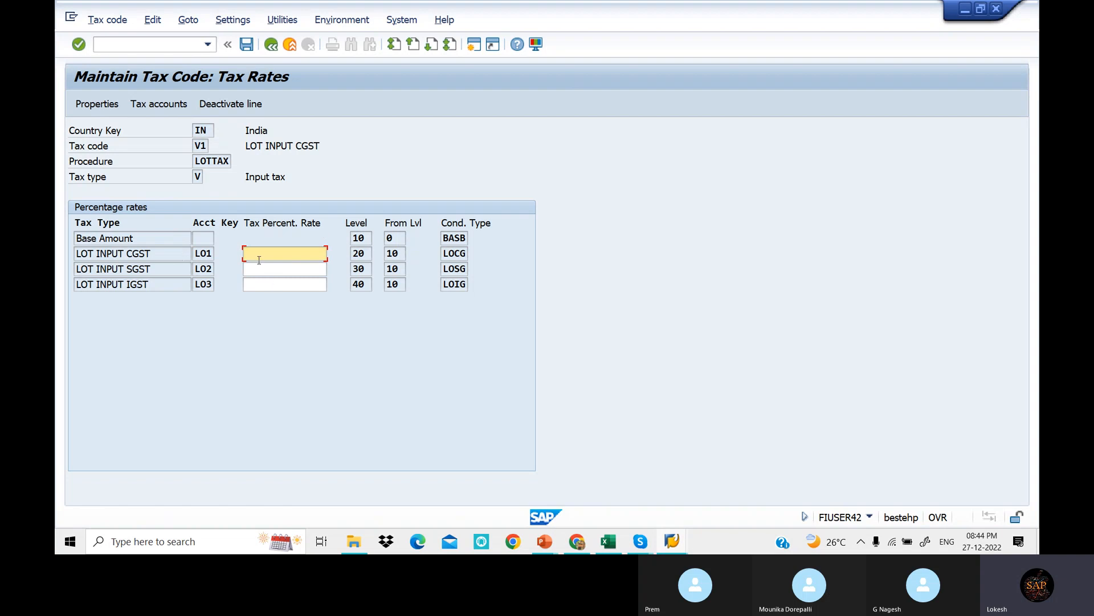
- Check the 5% GST purchase example in PowerPoint, set V1's CGST and SGST rates to 2.5 percent in SAP, and save
click(544, 541)
click(601, 495)
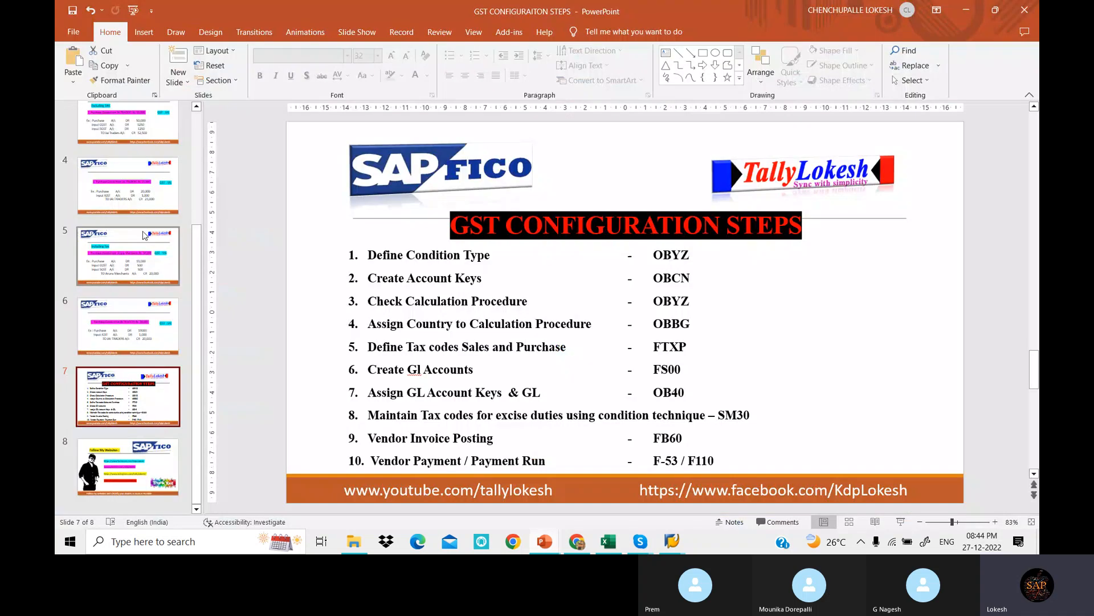
click(140, 127)
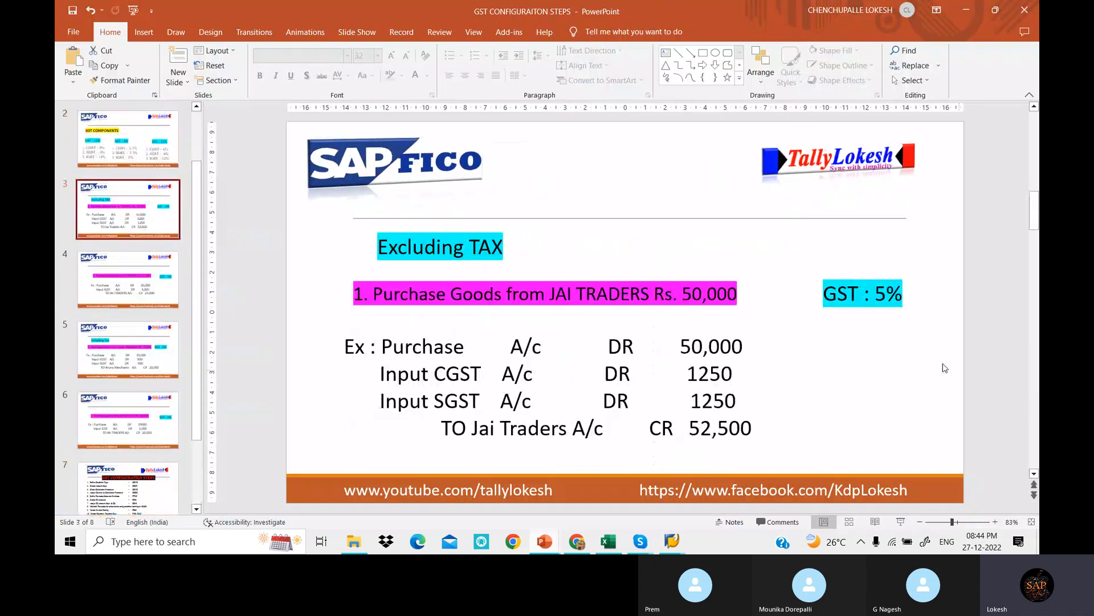
mouse_move(674, 549)
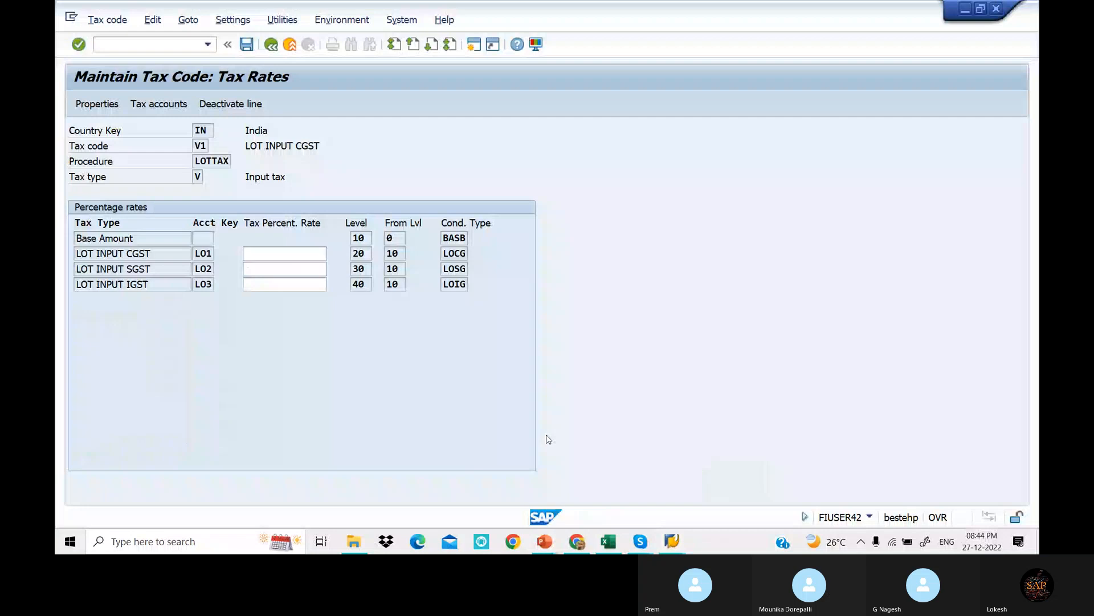
click(274, 253)
text(2.5)
click(274, 270)
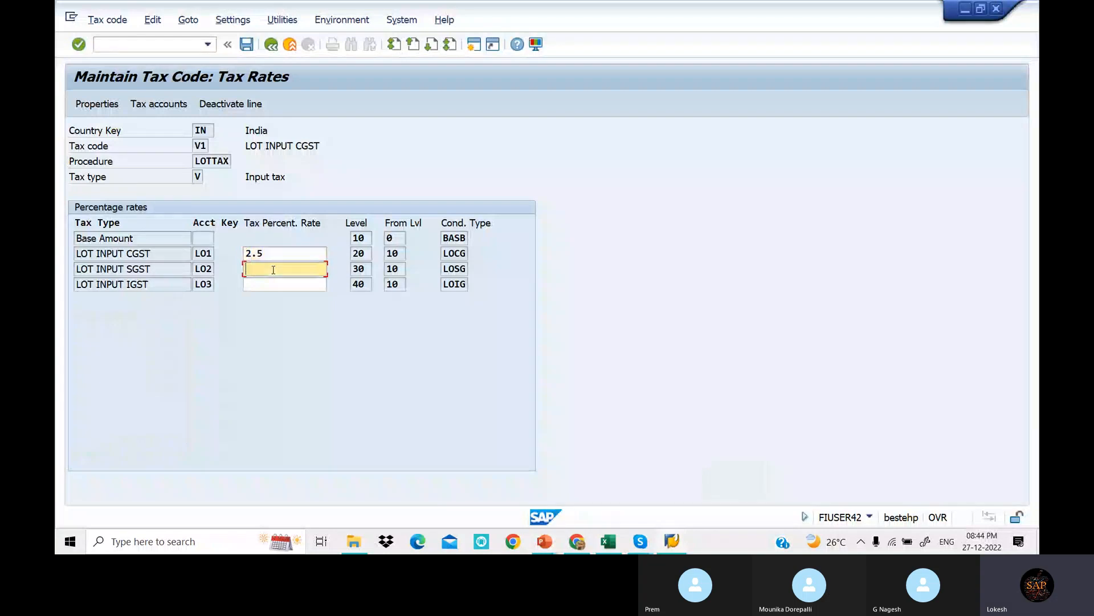
text(2.5)
key(Return)
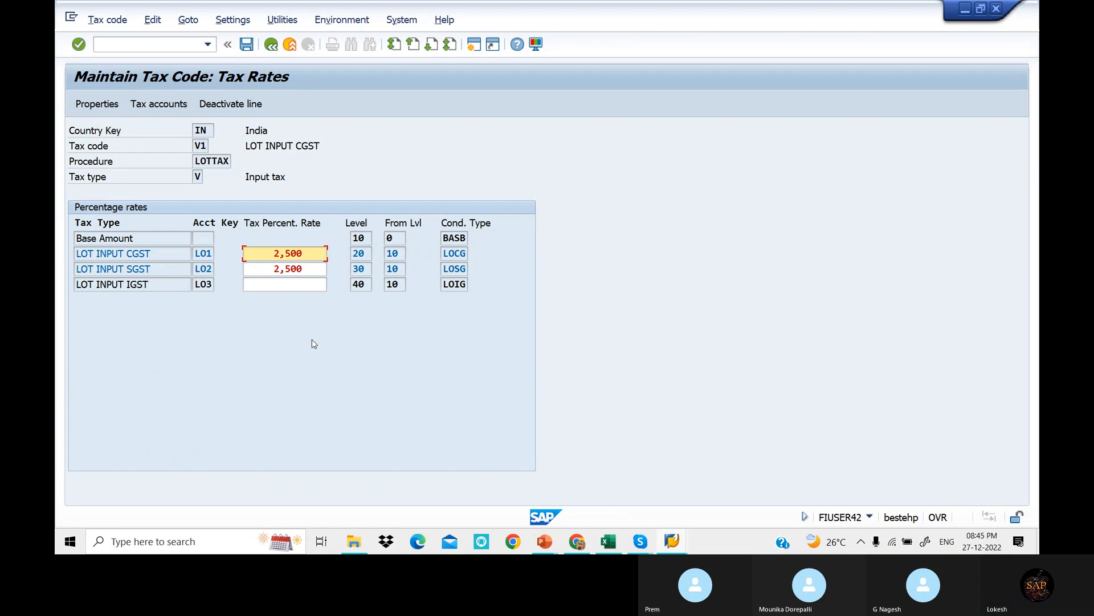
click(247, 45)
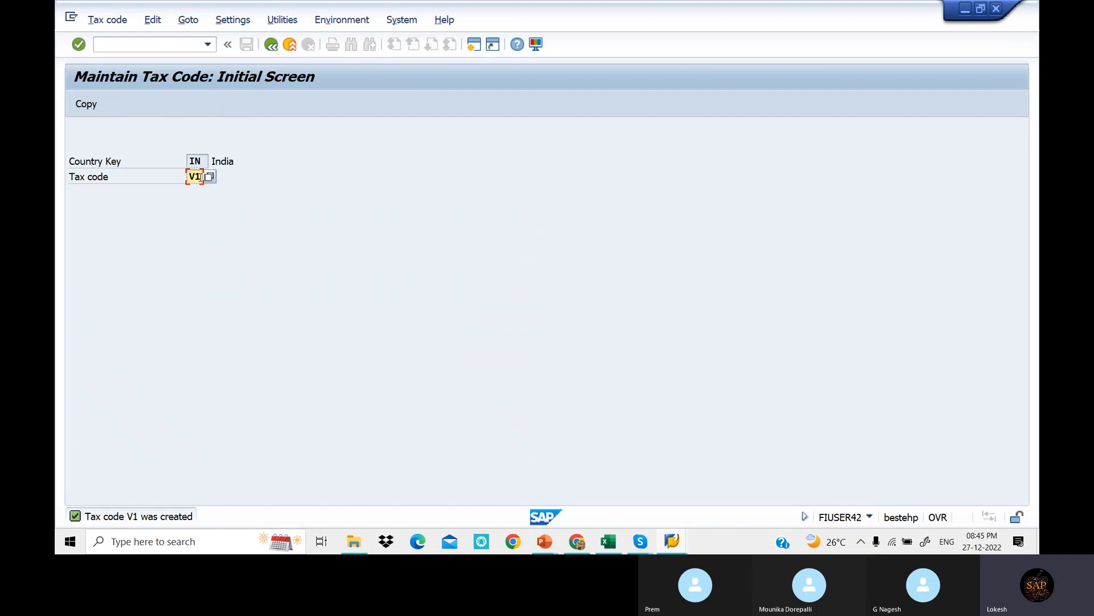
- Start tax code V2 for India with the description LOT INPUT IGST and tax type V, and accept its properties
key(BackSpace)
text(2)
key(Return)
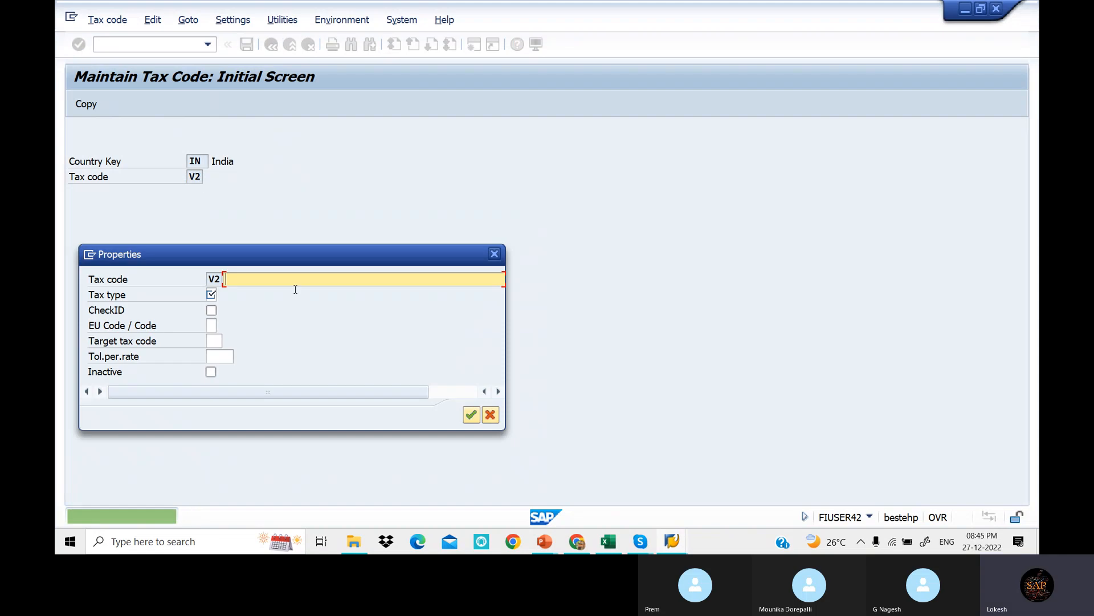
text(LOT INPUT CGST)
key(BackSpace)
key(BackSpace)
key(BackSpace)
key(BackSpace)
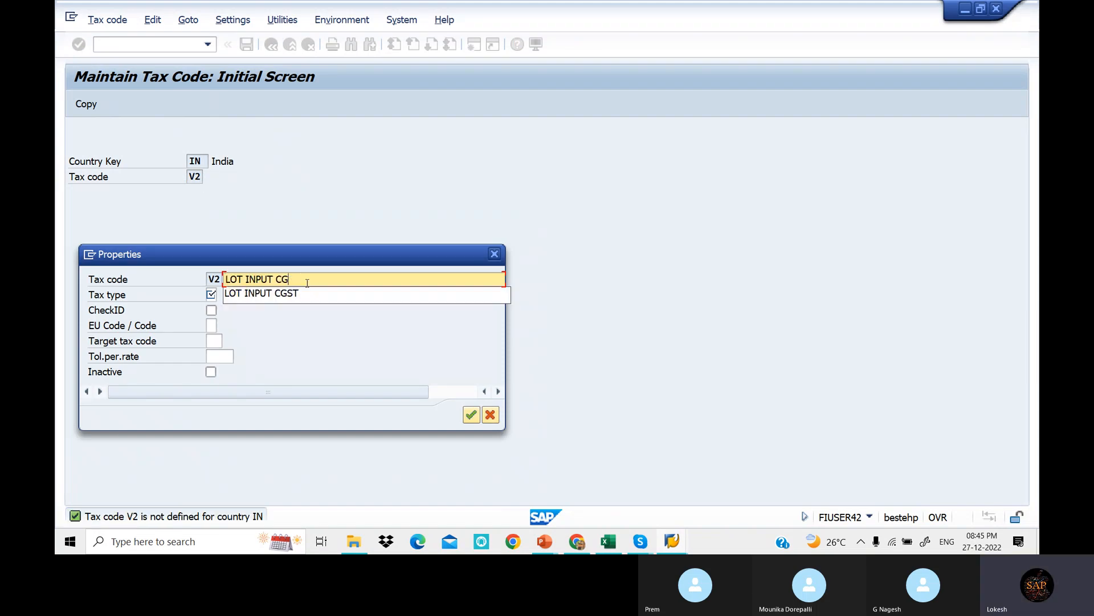
text(IGST)
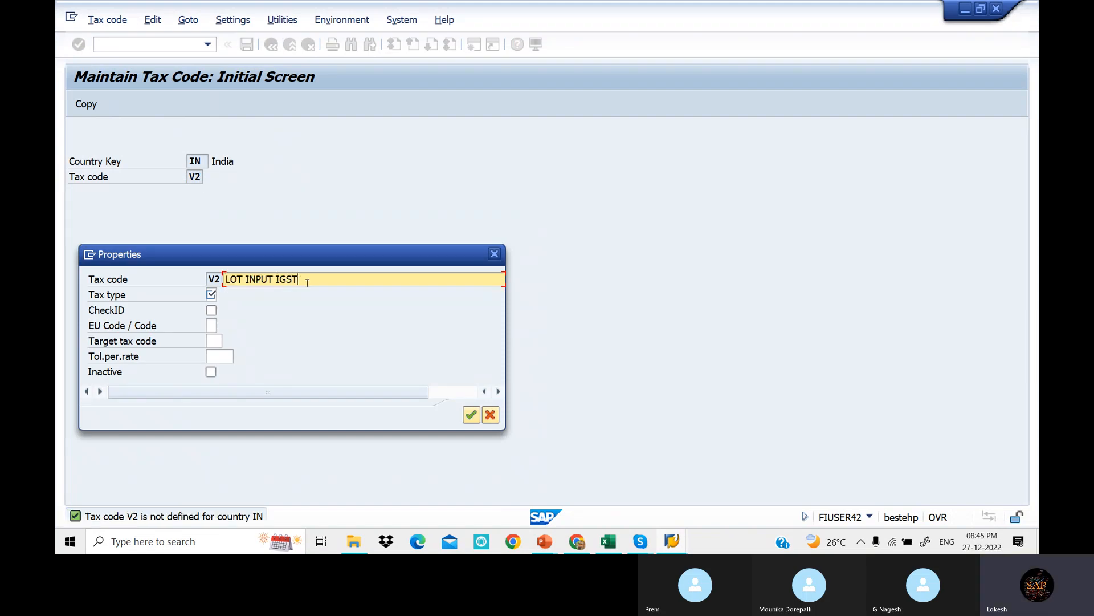
click(212, 294)
text(V)
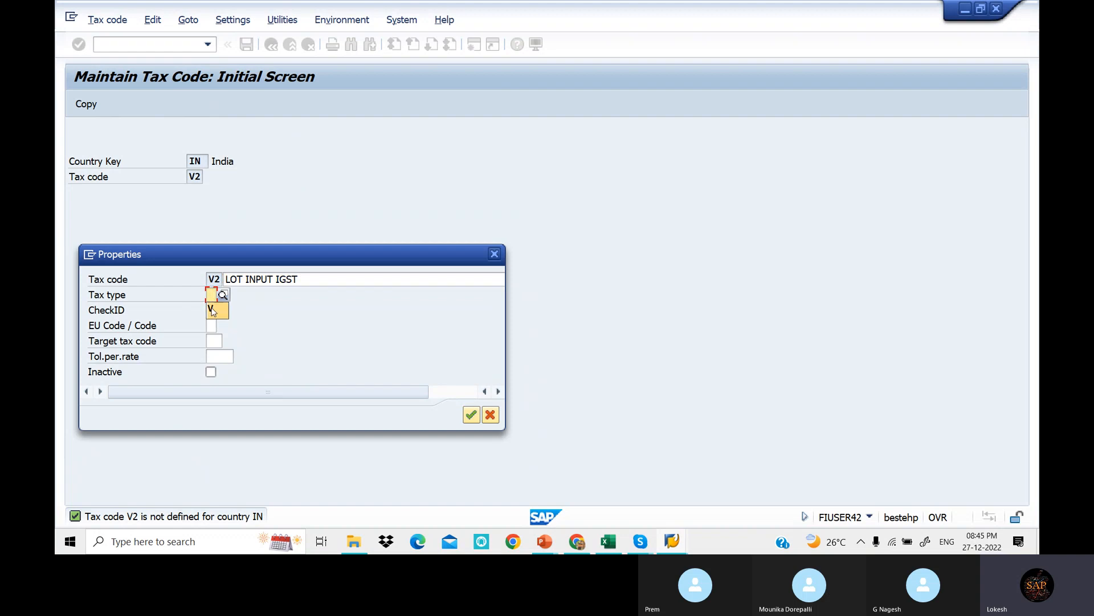
click(472, 415)
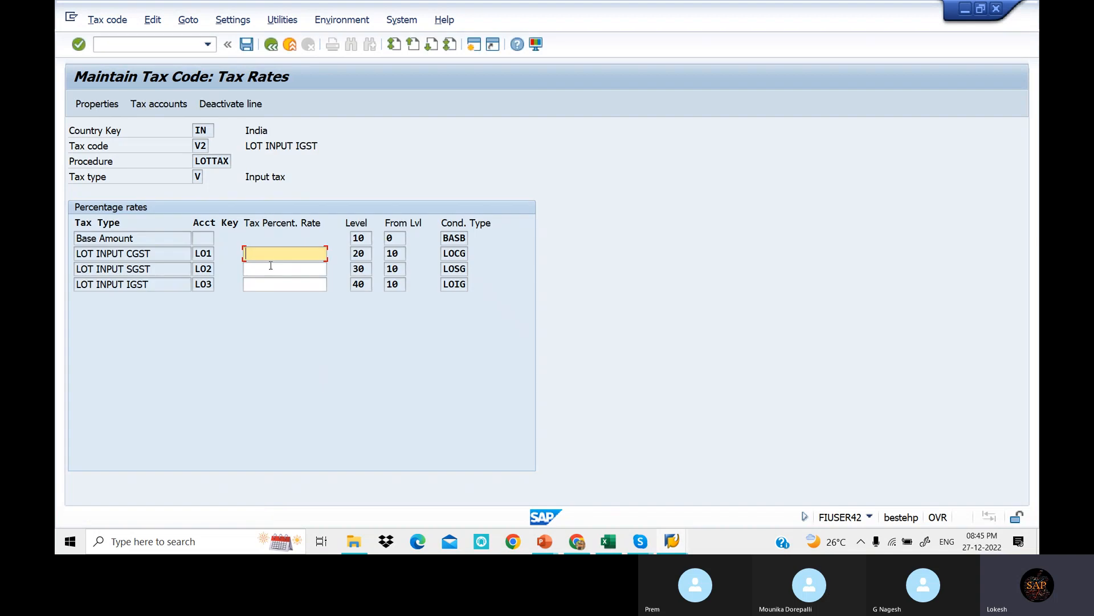
- Set V2's IGST rate to 5 percent, check the IGST purchase example in PowerPoint, save the tax code in SAP and leave the transaction
click(264, 287)
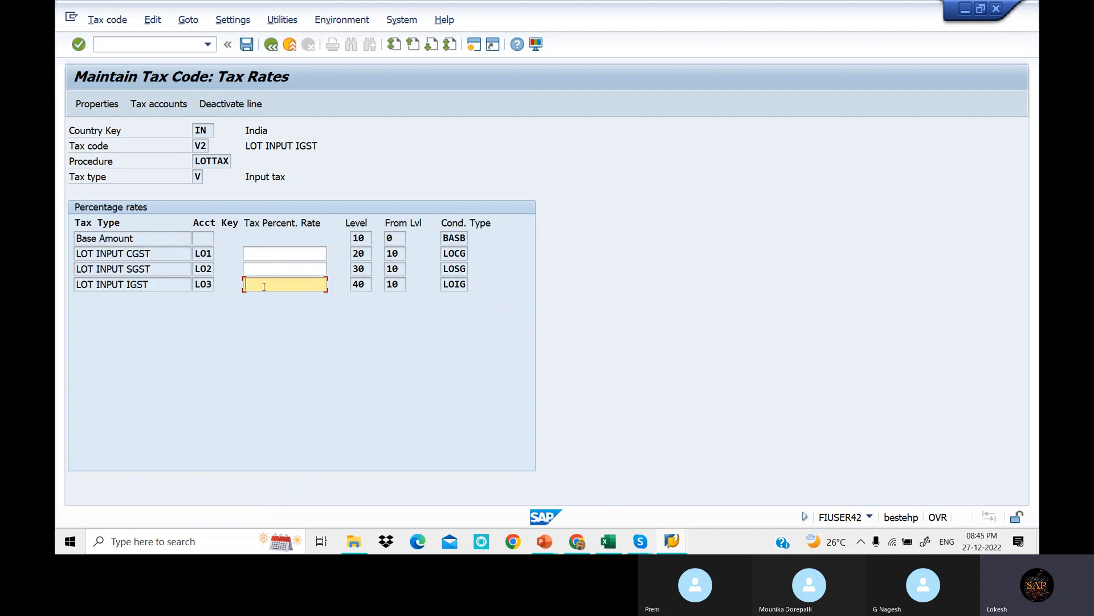
text(5)
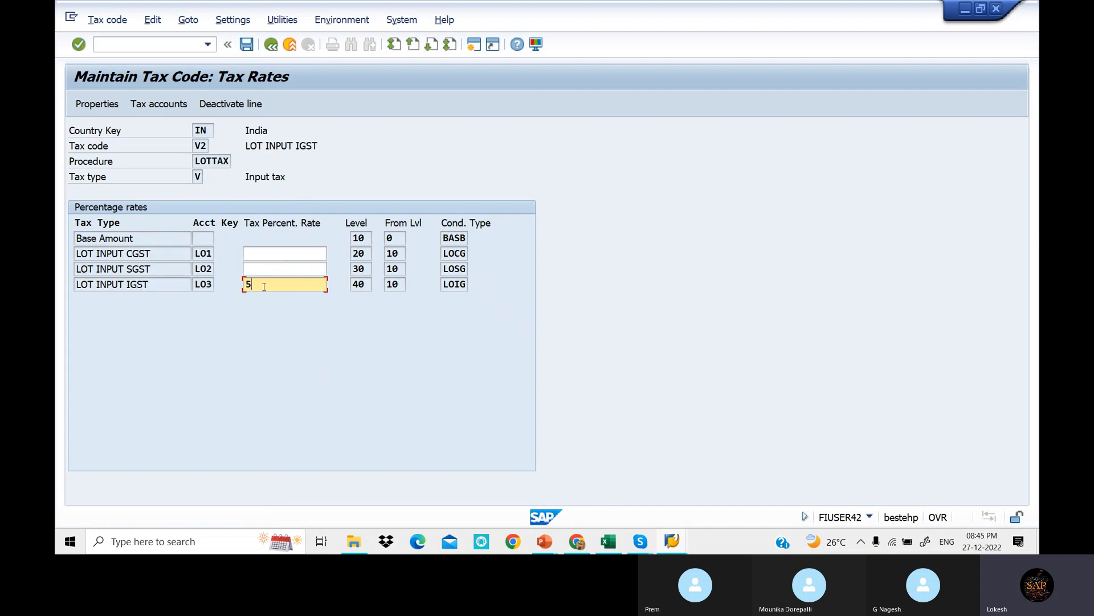
click(548, 542)
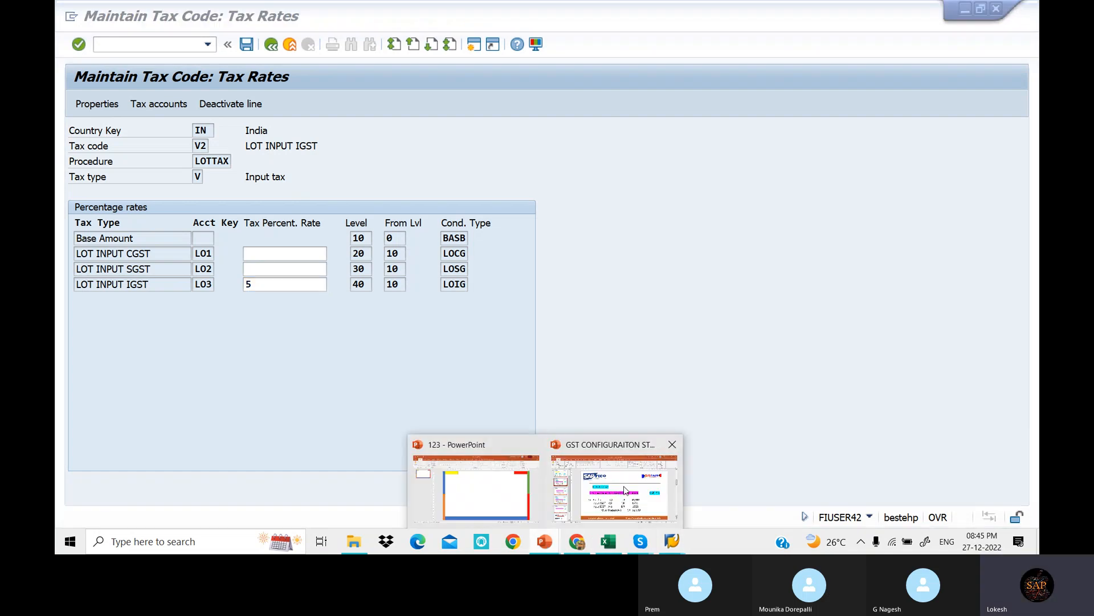
click(625, 490)
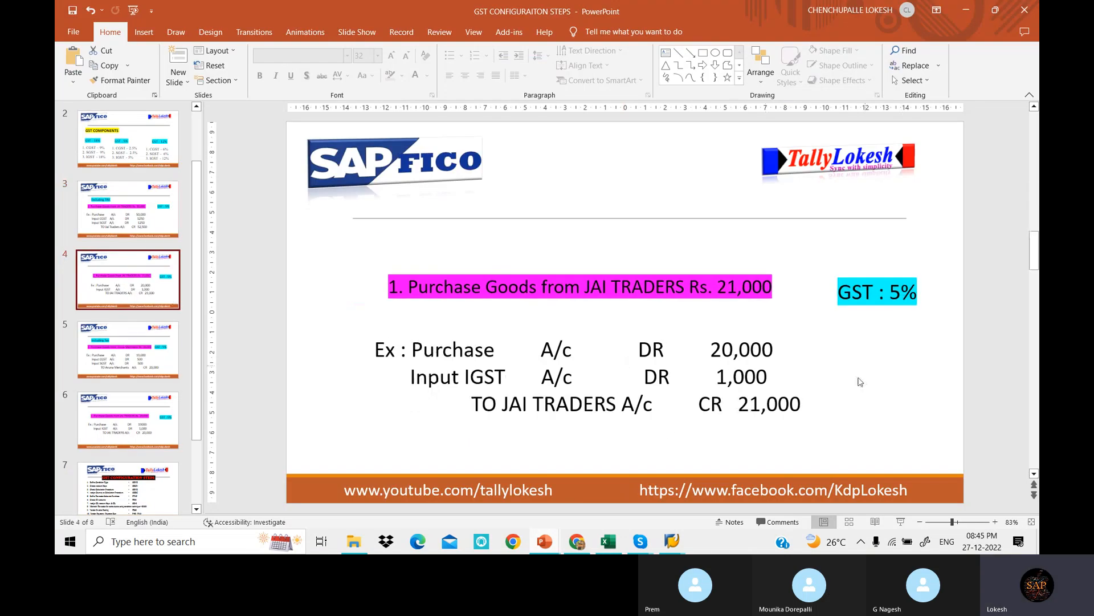
mouse_move(673, 542)
click(718, 473)
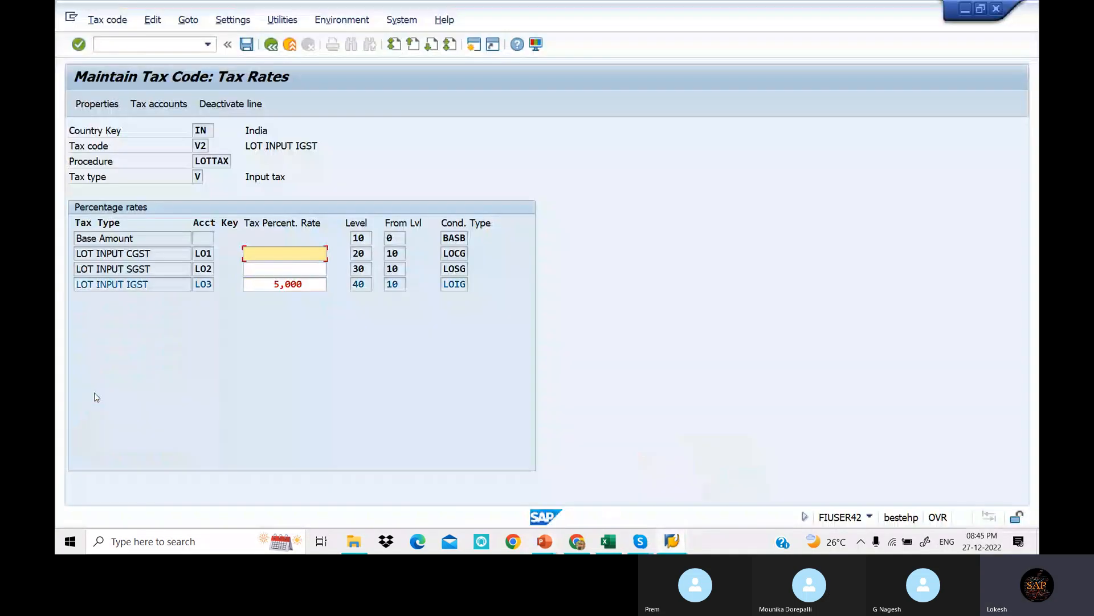
click(247, 46)
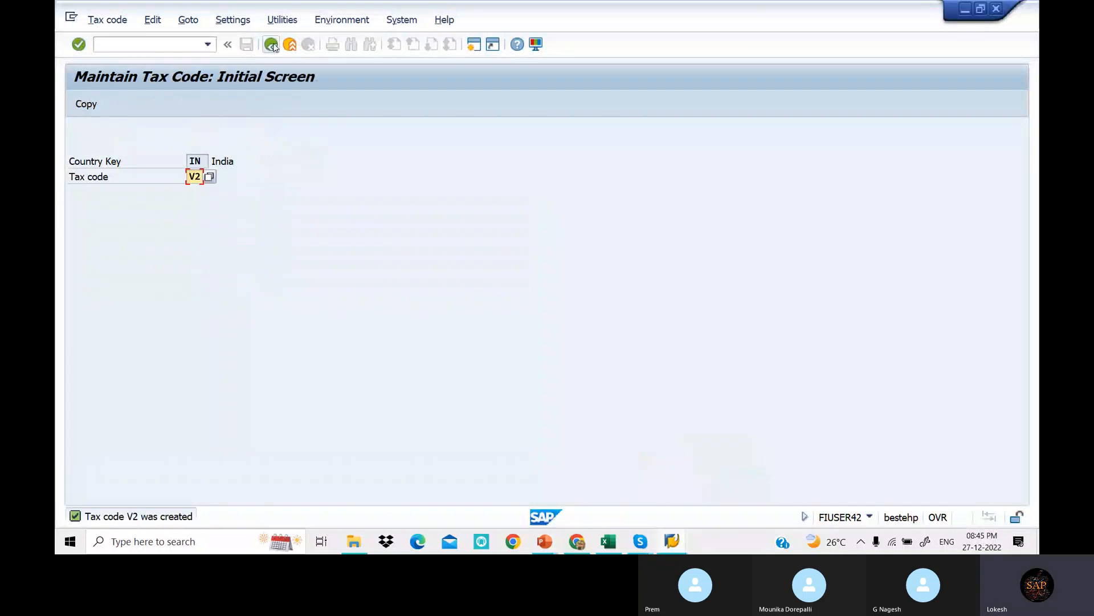
click(271, 45)
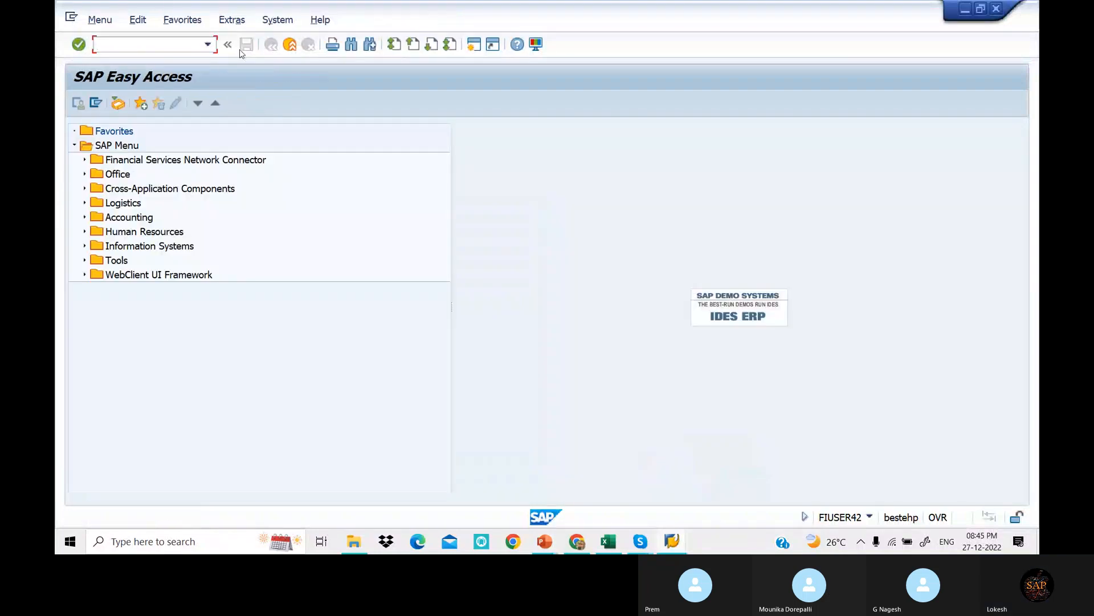
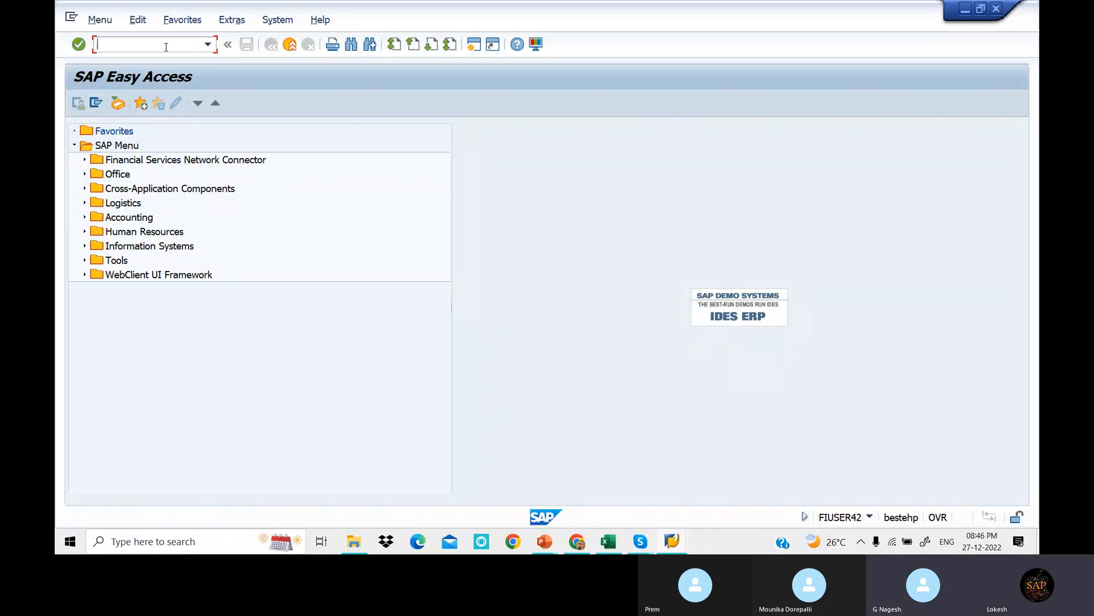
- Open transaction FTXP for country IN again and display the rates of tax code V1
text(FTXP)
key(Return)
click(223, 218)
click(239, 238)
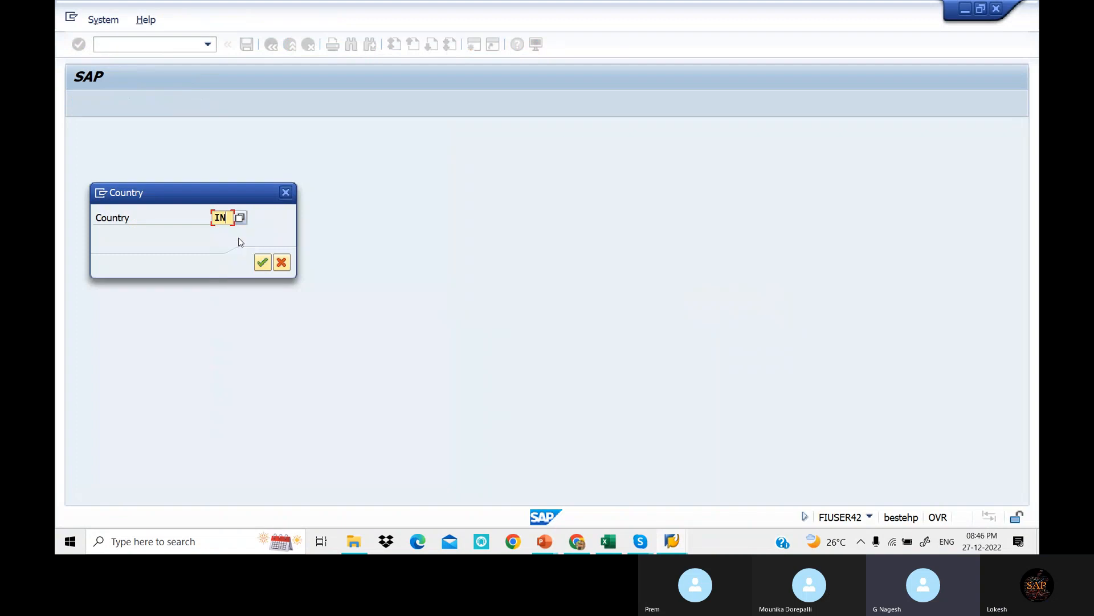
click(262, 263)
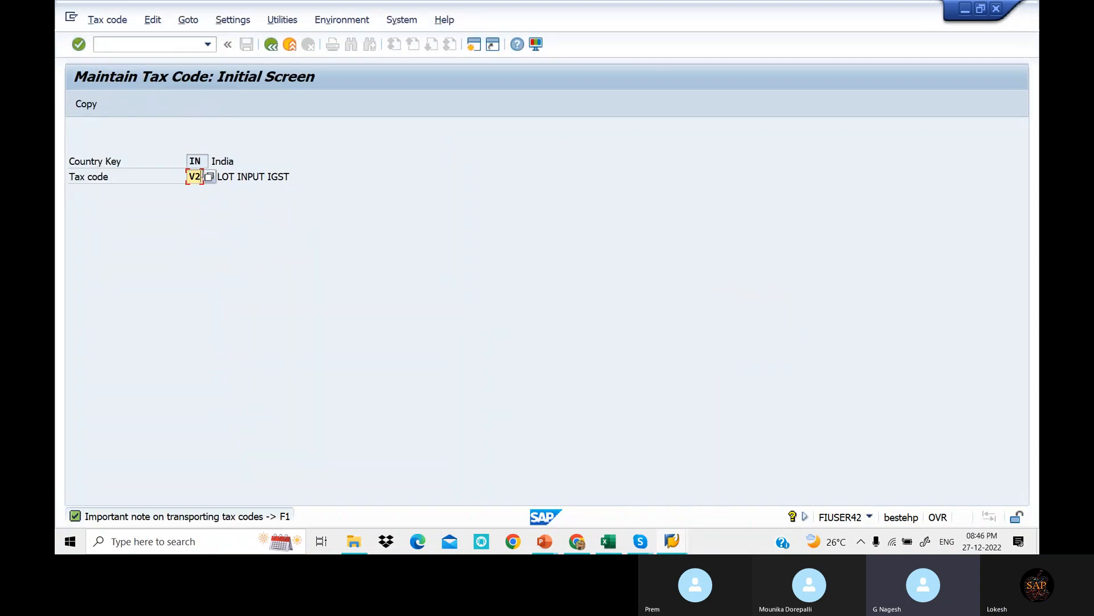
key(BackSpace)
text(1)
key(Return)
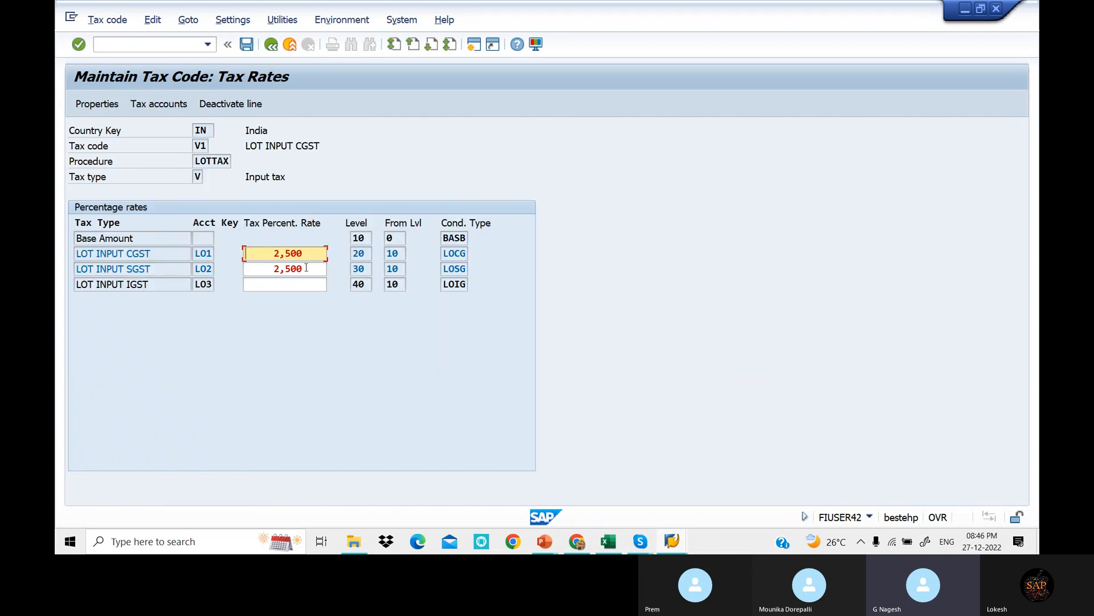
- Deactivate the LOT INPUT CGST line of tax code V1 and re-enter its rate as 2.5 percent
click(166, 103)
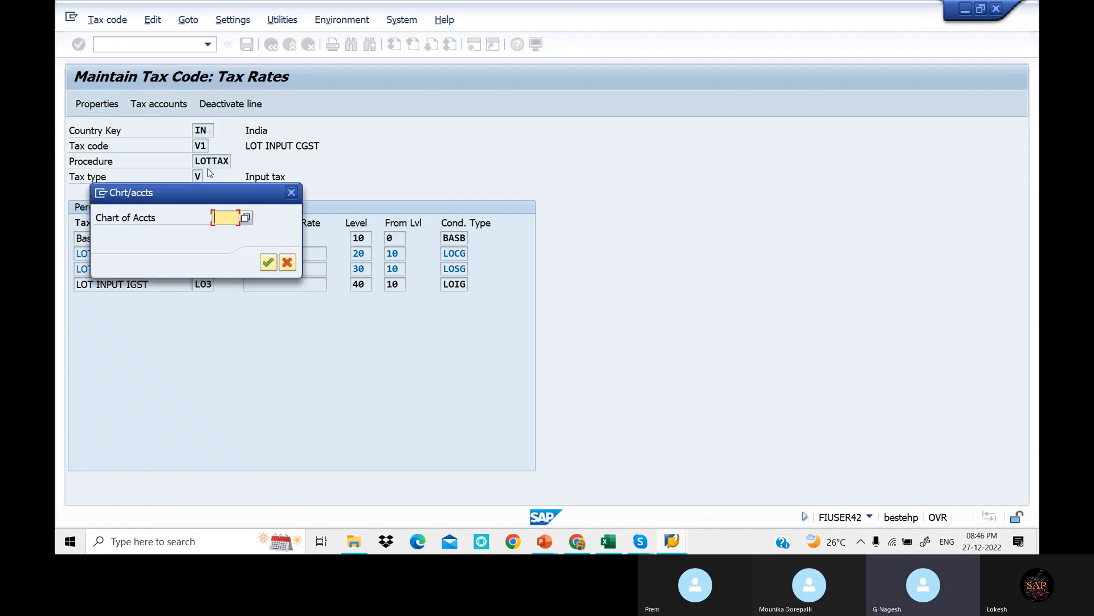
click(290, 194)
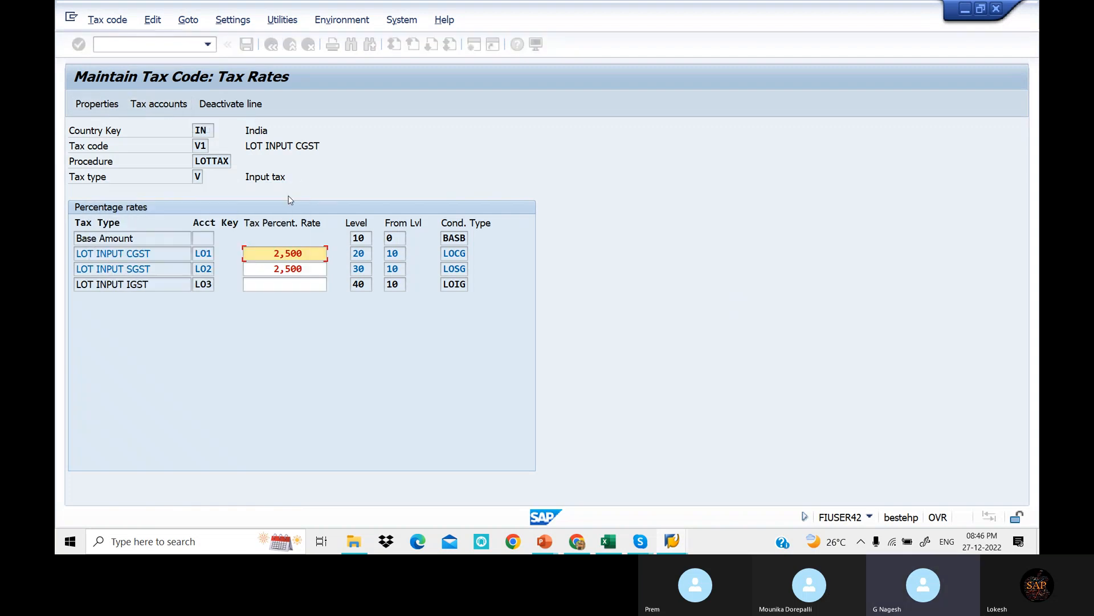
click(231, 104)
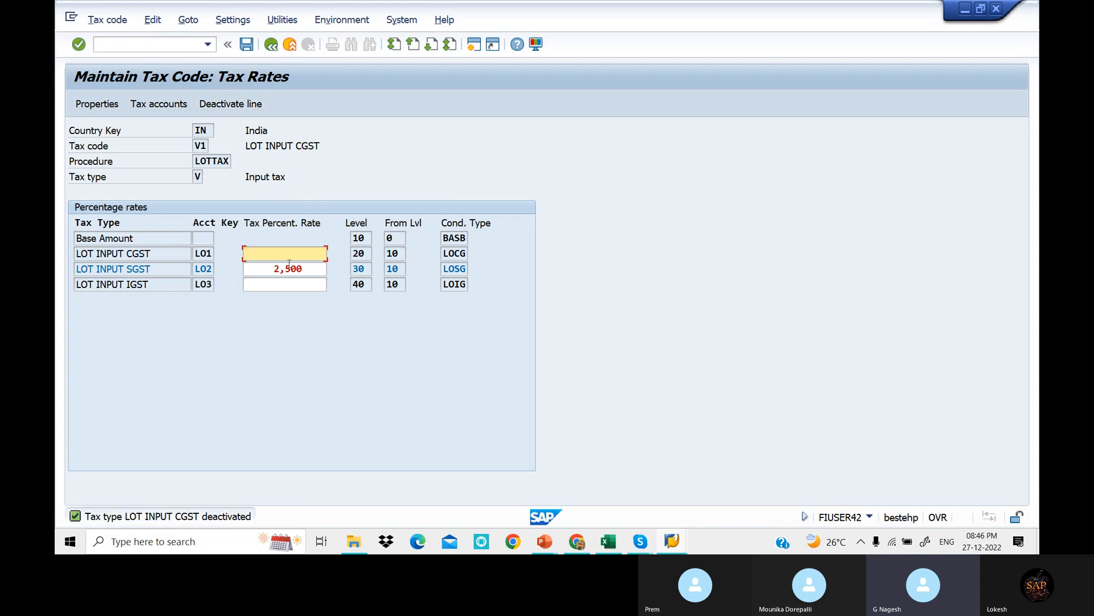
text(2.5)
key(Return)
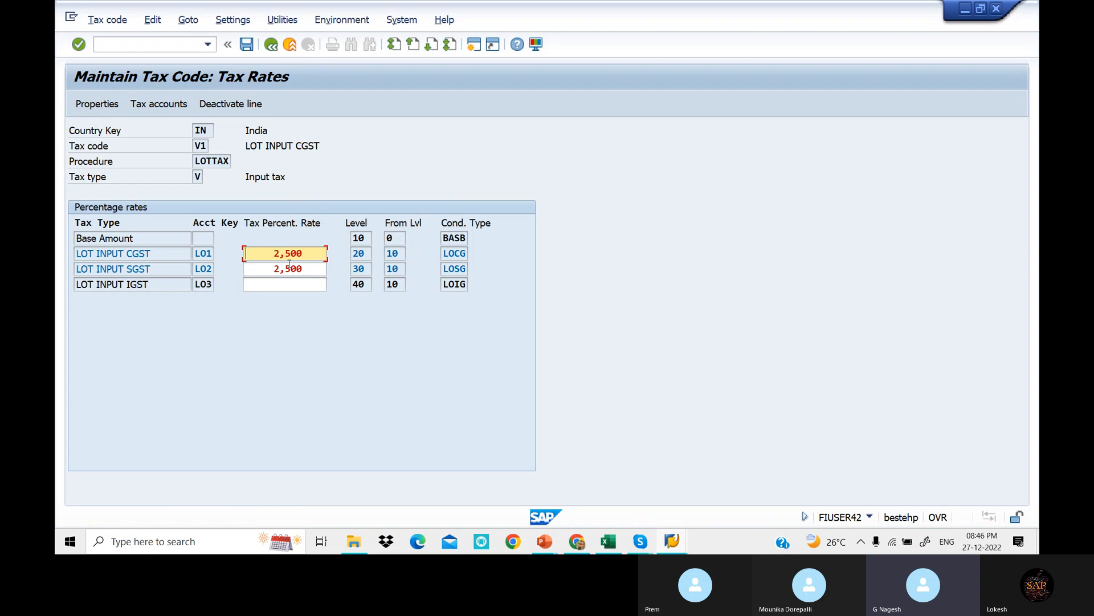
- Change the description of tax code V1 to LOT INPUT CGST + SGST in its properties and save
click(110, 110)
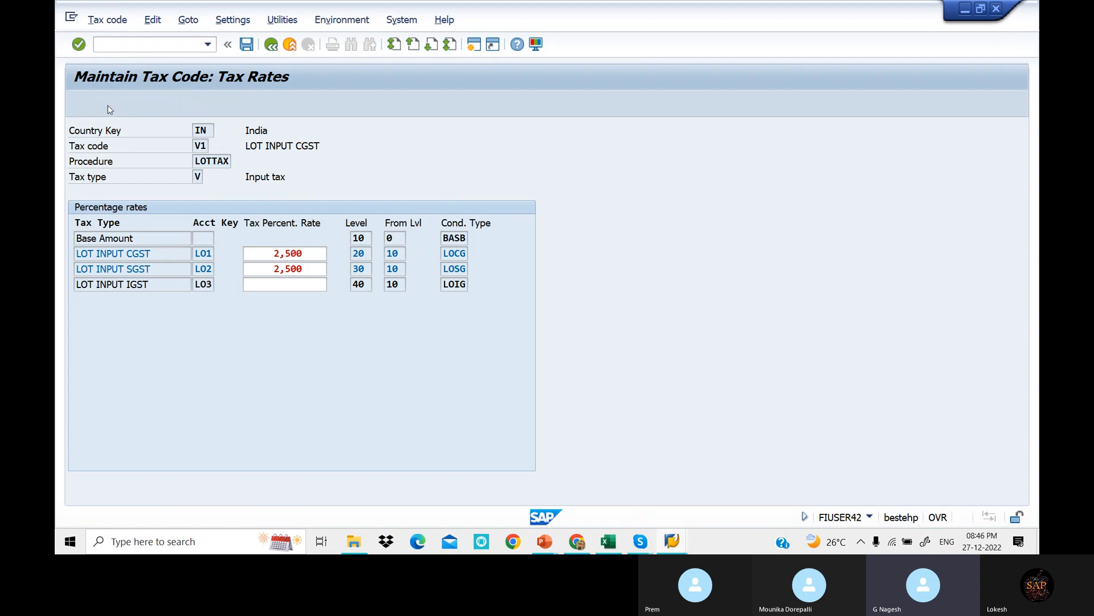
click(323, 281)
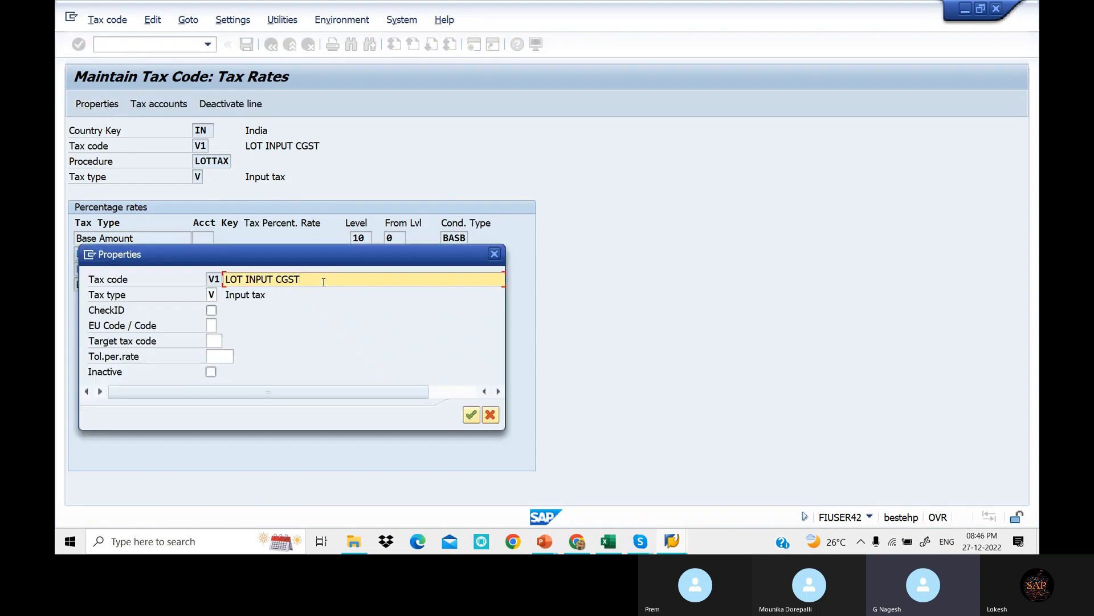
text(+ SGST)
click(471, 415)
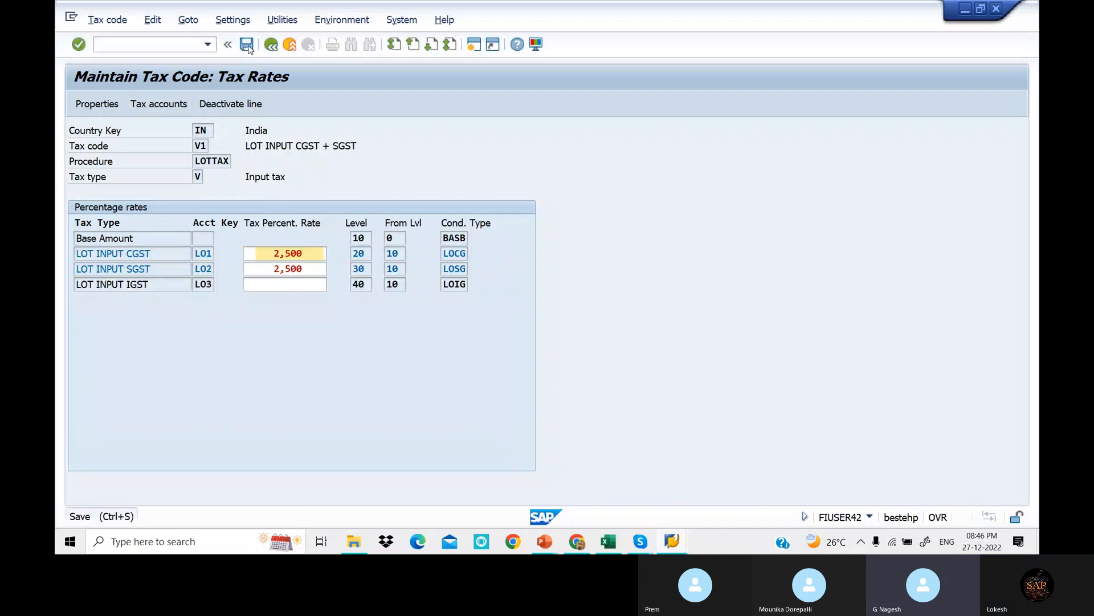
click(247, 47)
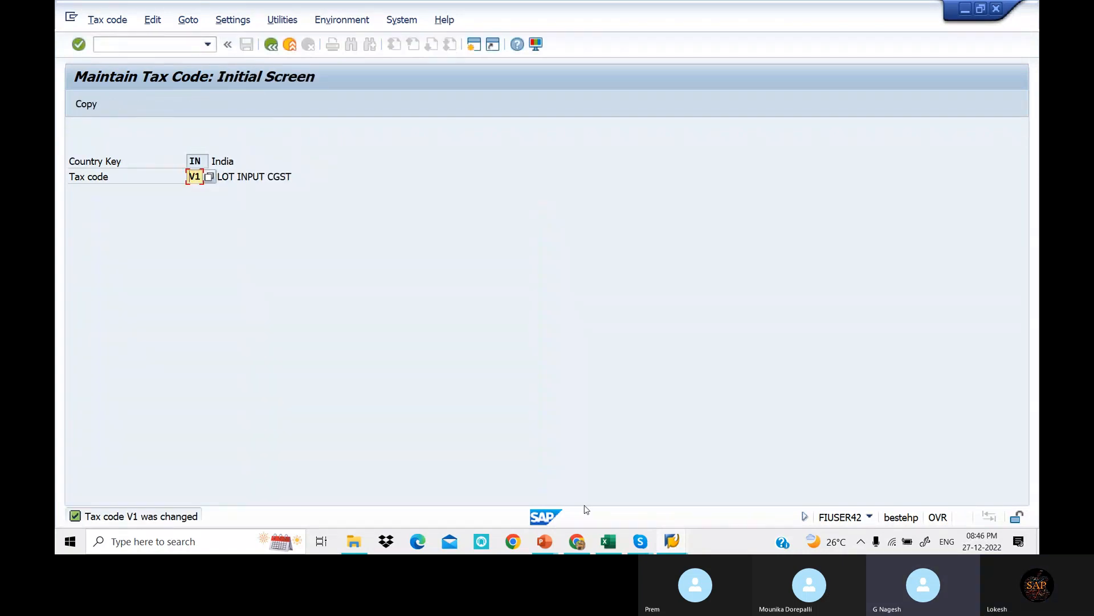
- Switch to Excel and record V1,V2 in cell D7 beside the FTXP entry of the GST sheet
click(607, 541)
text(V1)
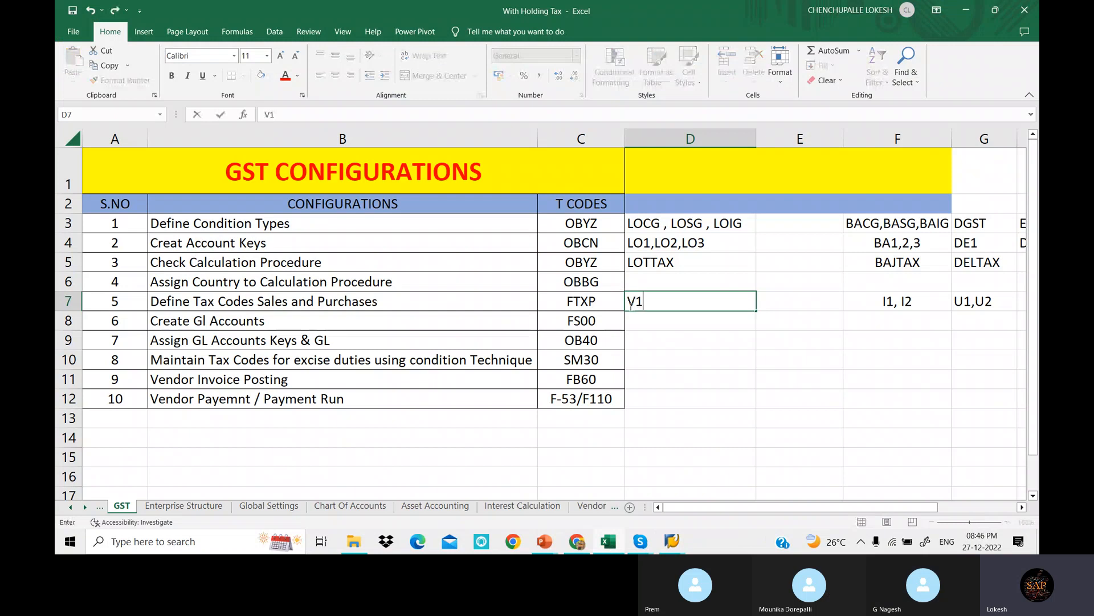
text(,V2)
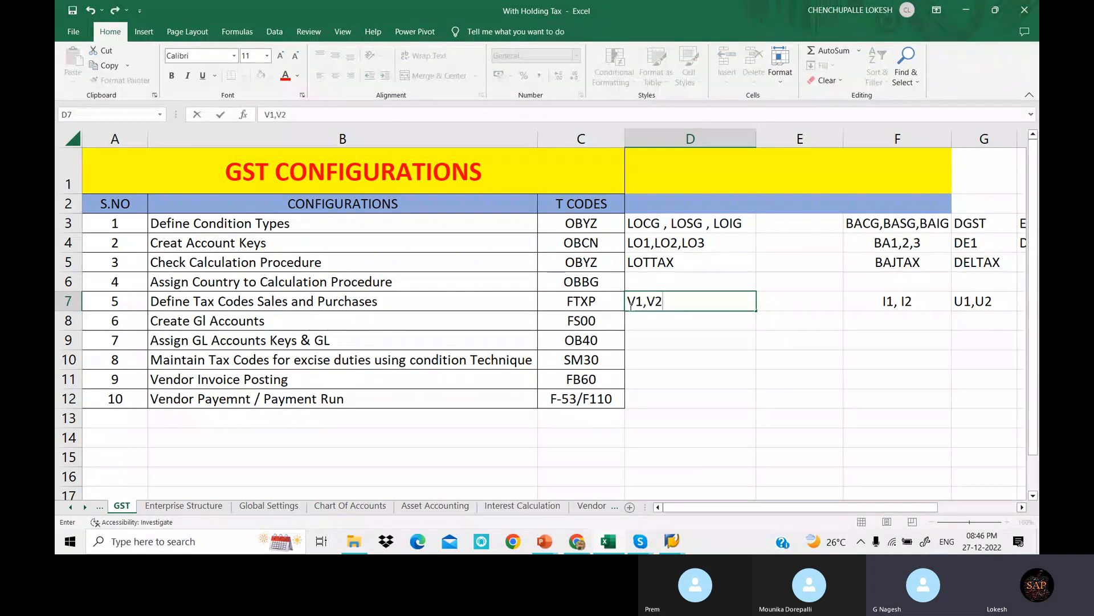
click(648, 322)
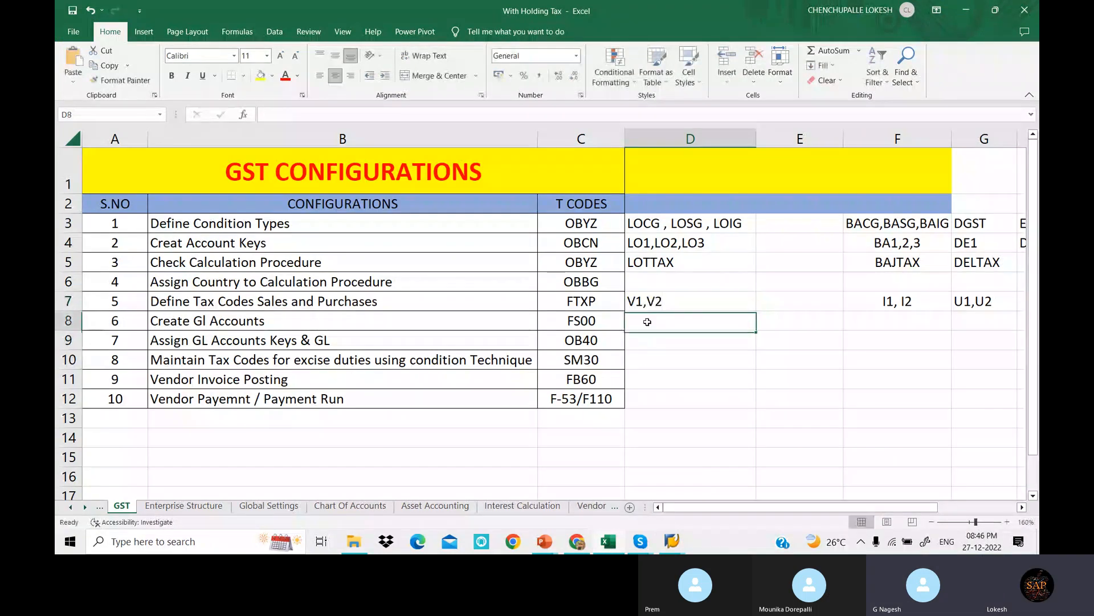
- Switch to the Skype call, mute the other participant whose microphone is on, and minimize the call window
click(641, 542)
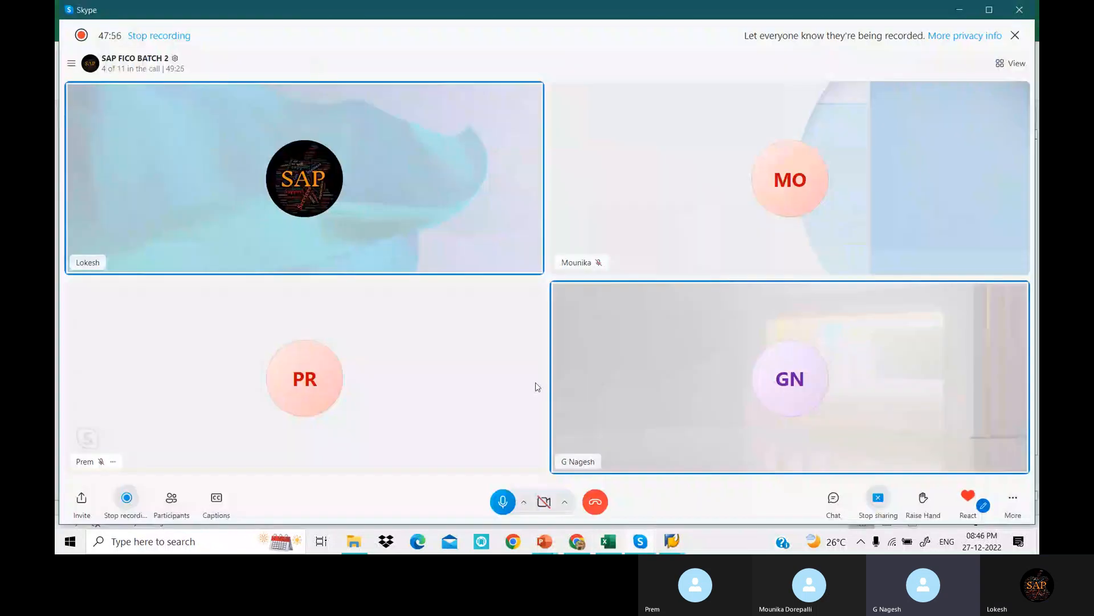
right_click(603, 462)
click(627, 383)
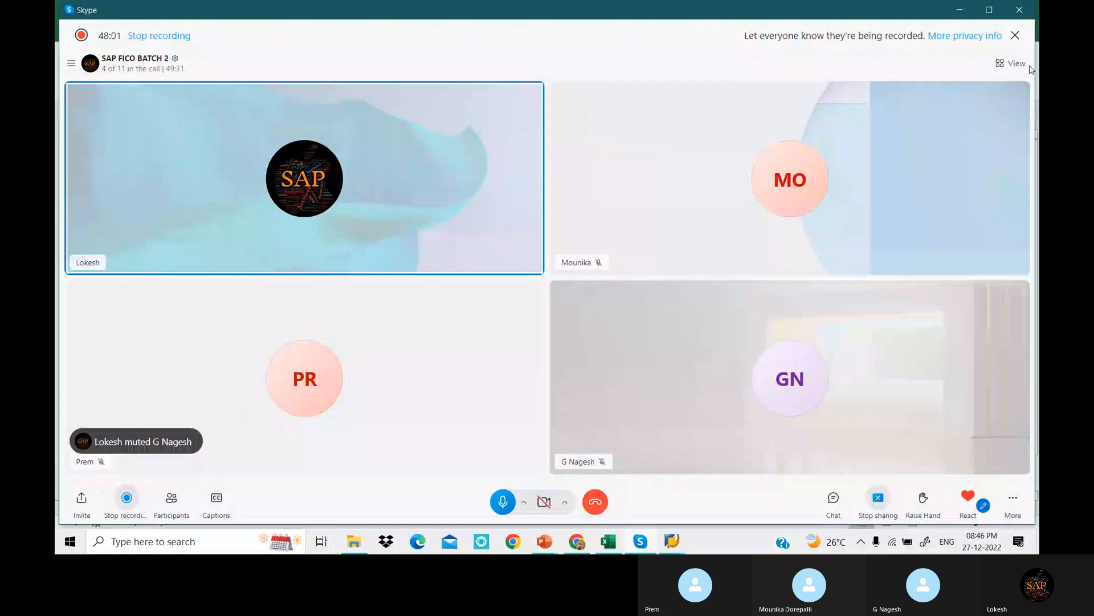
click(960, 12)
- Switch back to SAP, open transaction OB57 and find user FIUSER42 in the tolerance group assignments
click(672, 541)
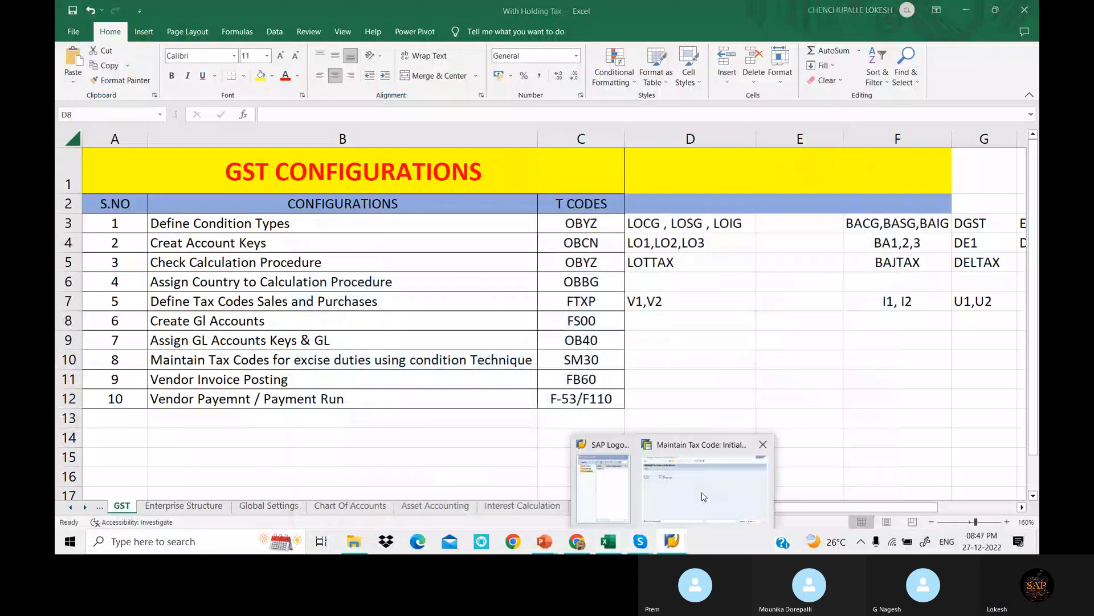
click(704, 495)
click(135, 46)
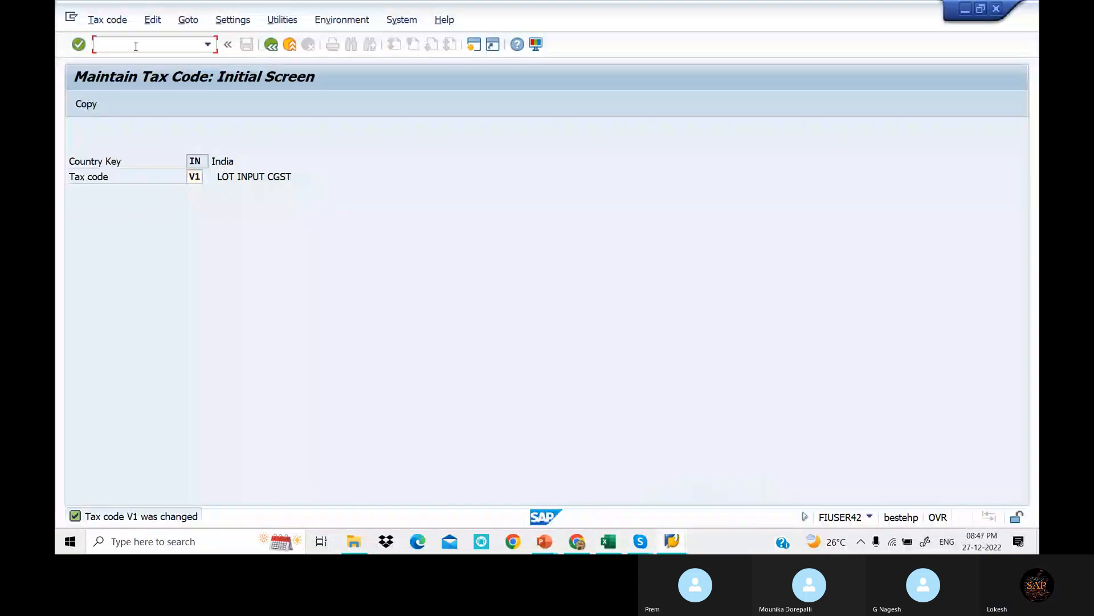
text(/n)
key(Return)
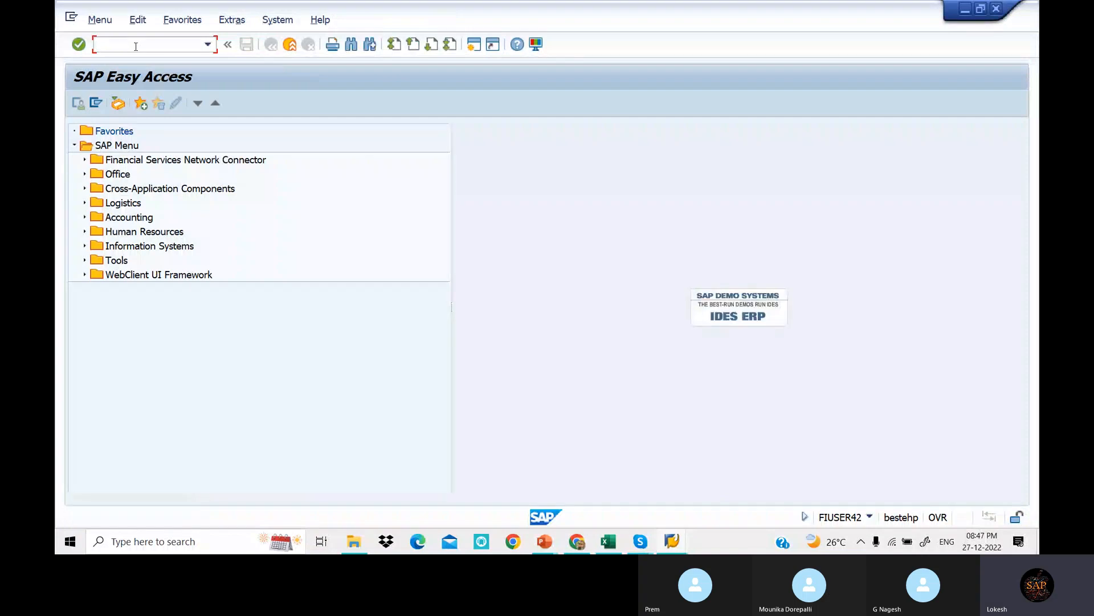
text(OB57)
key(Return)
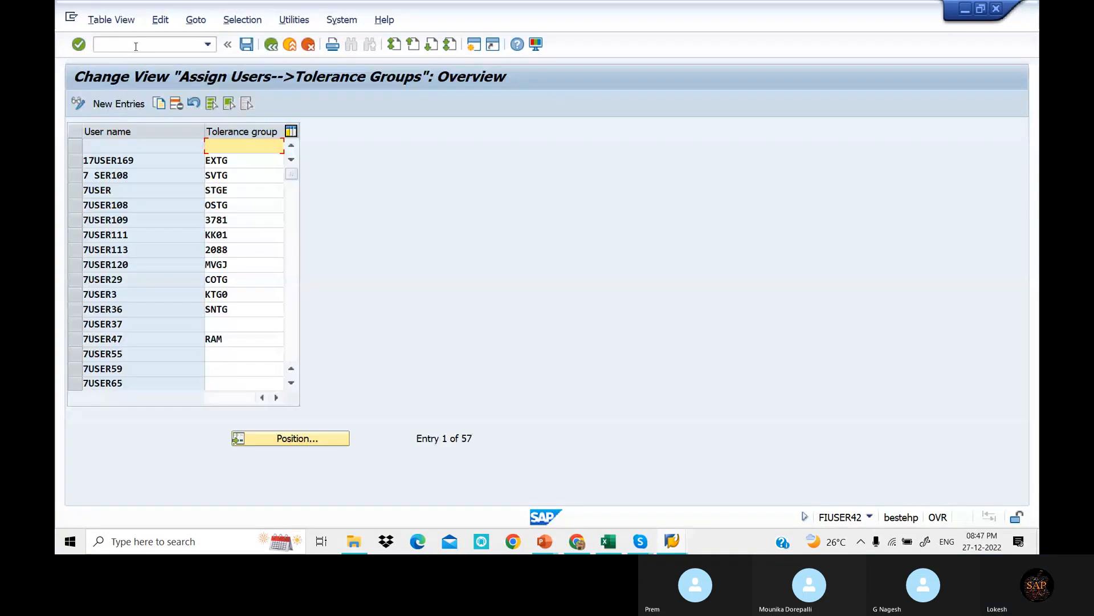
click(291, 438)
text(FIUSER42)
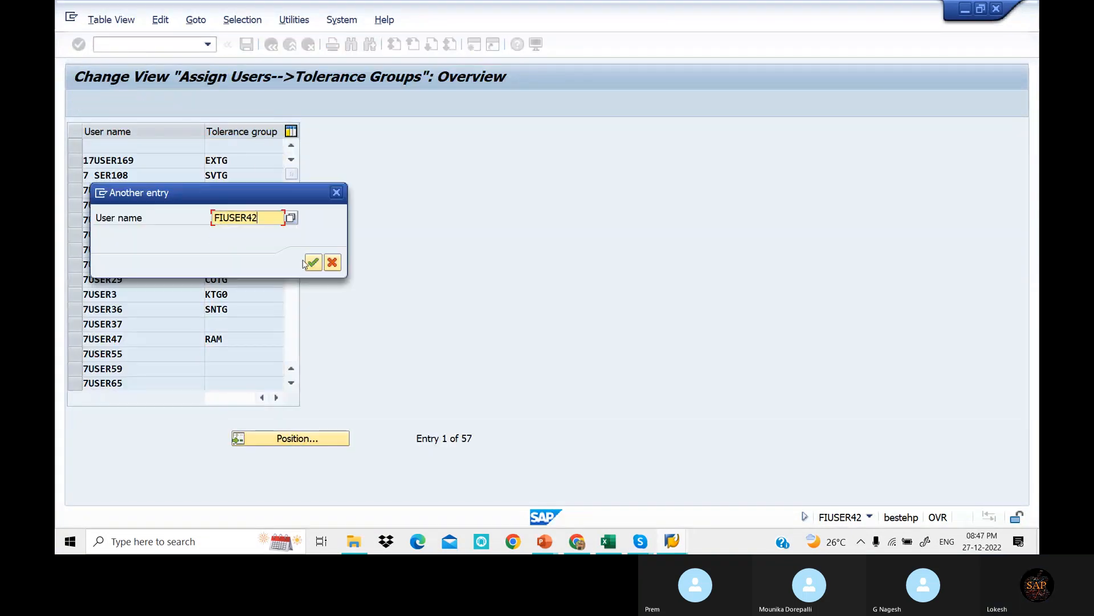
click(312, 266)
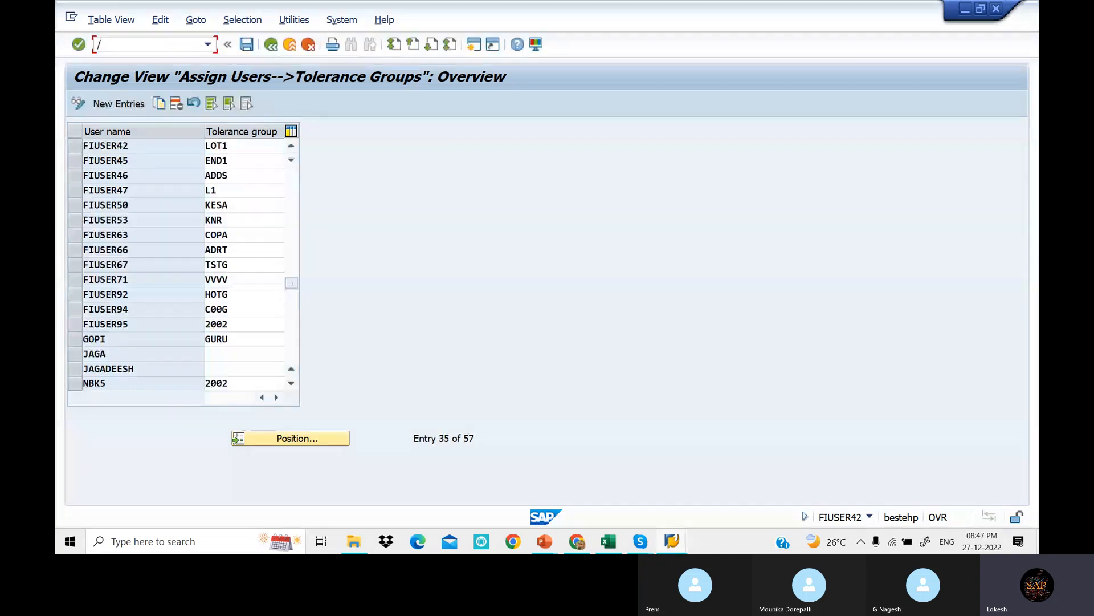
- Leave the tolerance group assignments, open transaction FS00 for central G/L account editing and switch the company code to LOT1
click(187, 46)
text(/n)
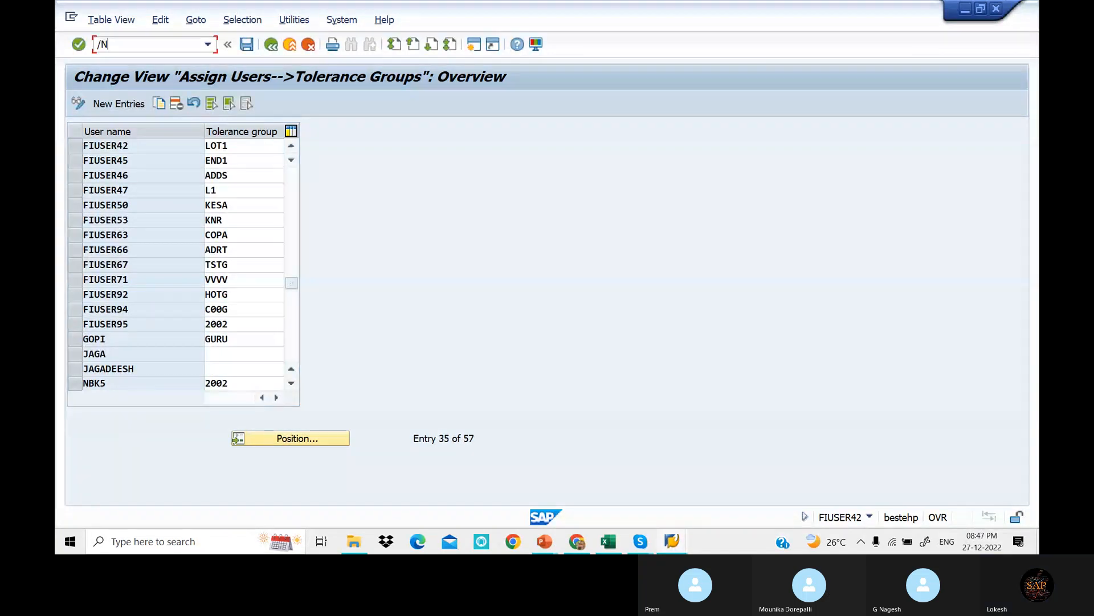
key(Return)
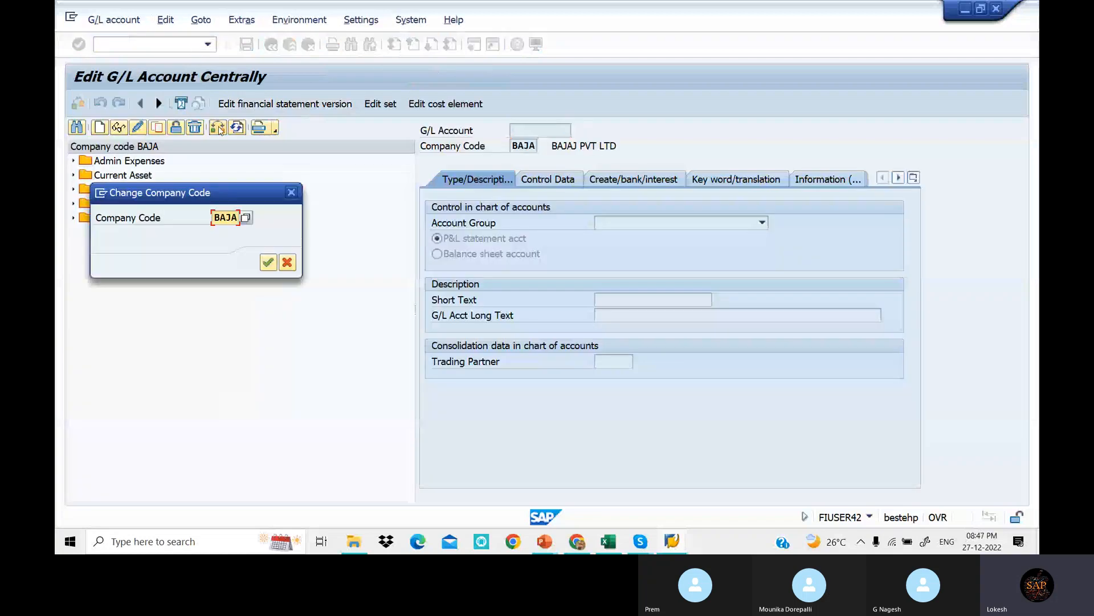
text(LOT1)
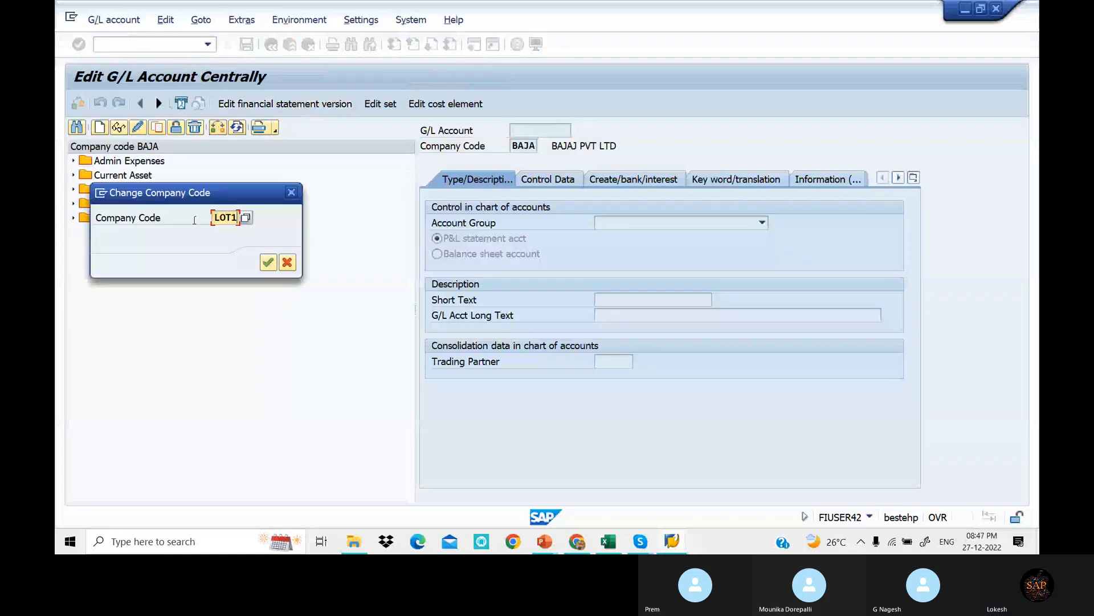
key(Return)
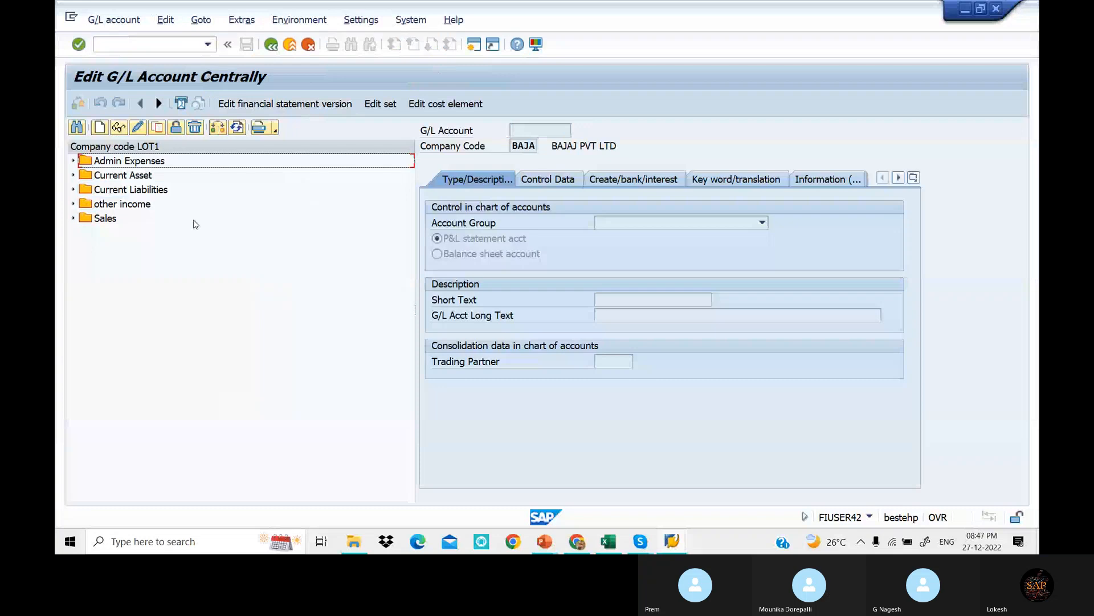
- Open G/L account 400006 Purchase from the Admin Expenses group in change mode
click(74, 161)
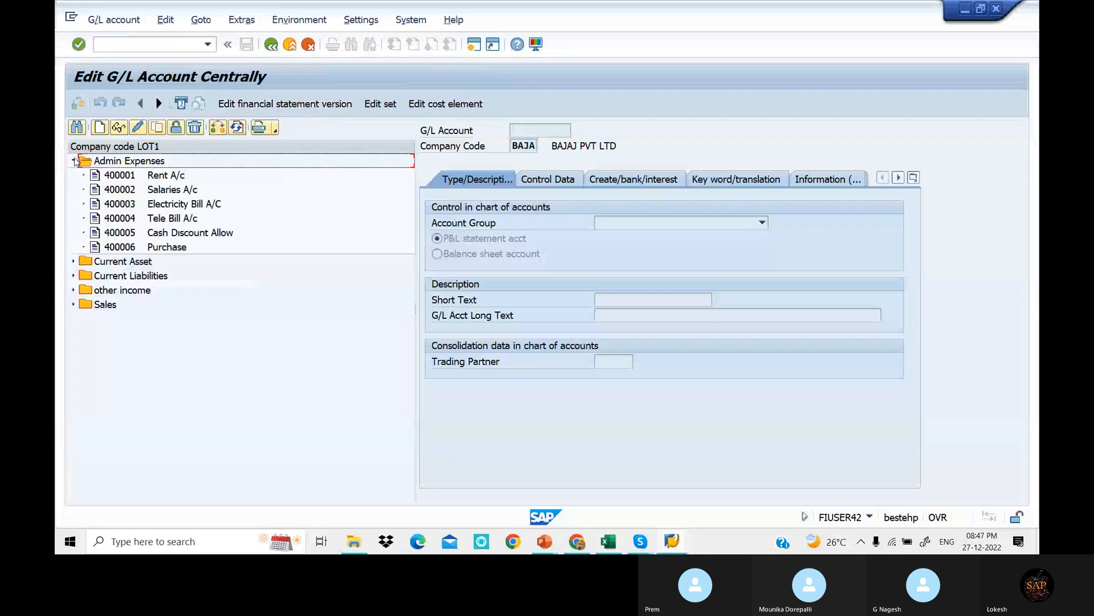
click(120, 247)
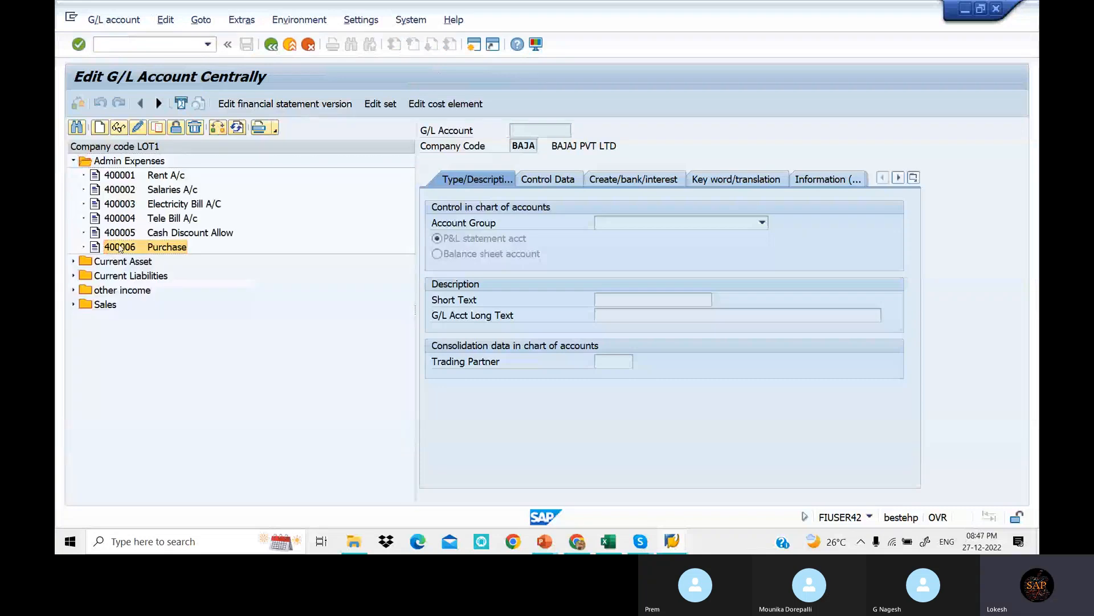
double_click(119, 247)
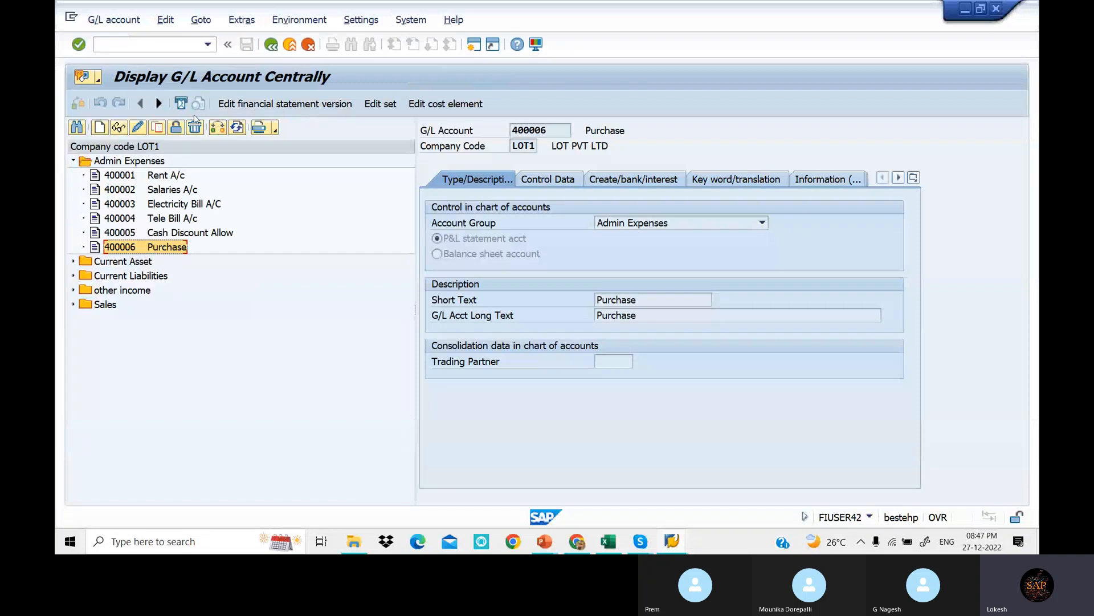
click(145, 130)
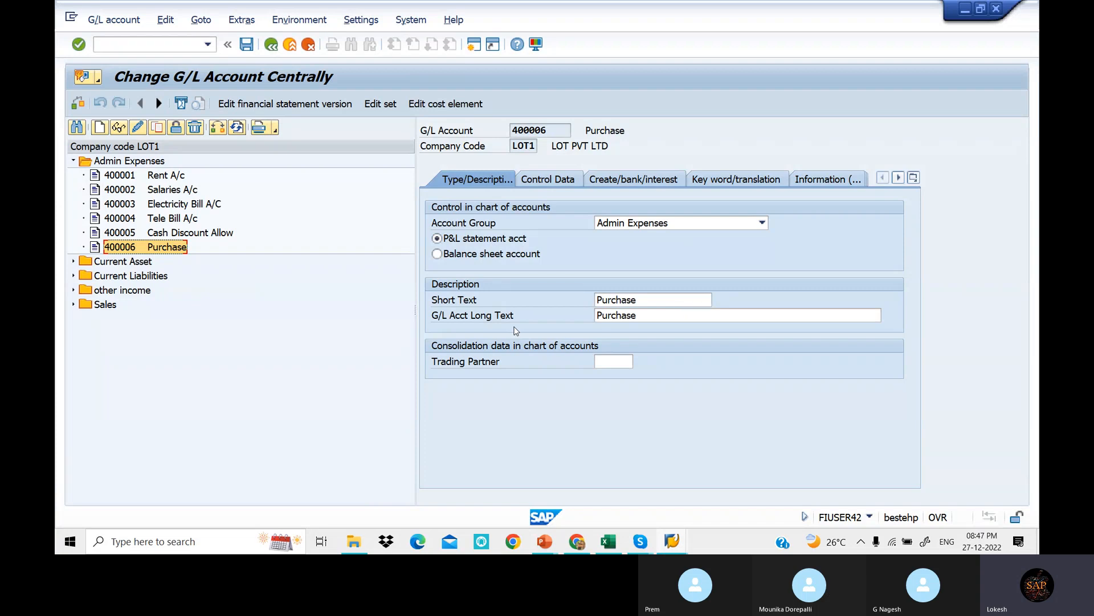
- Select * (All tax types allowed) as the Purchase account's tax category, check its field status group, and save
click(550, 180)
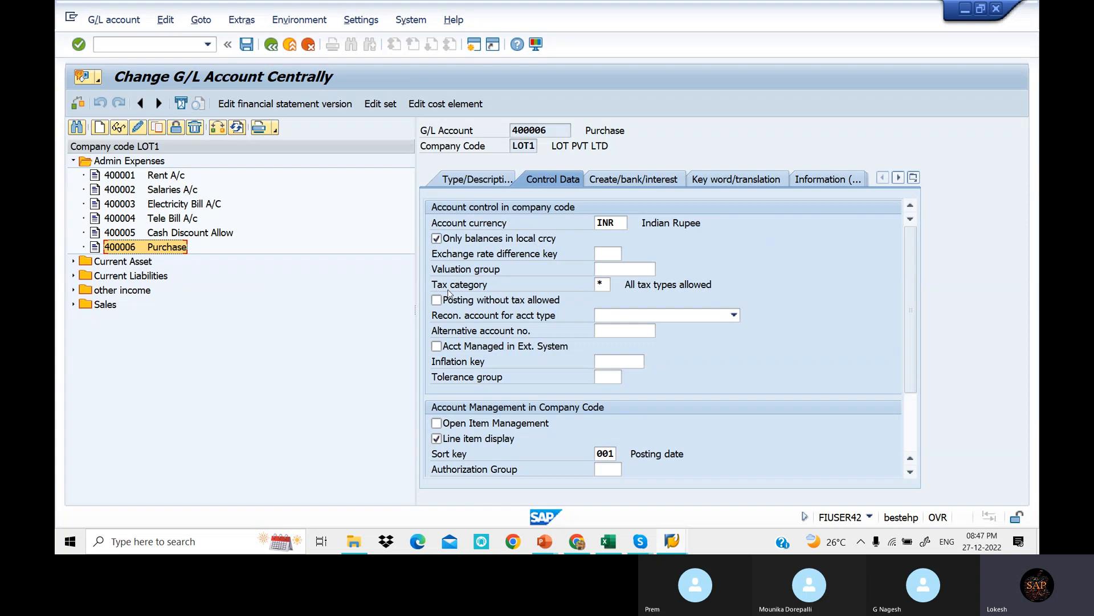
click(602, 285)
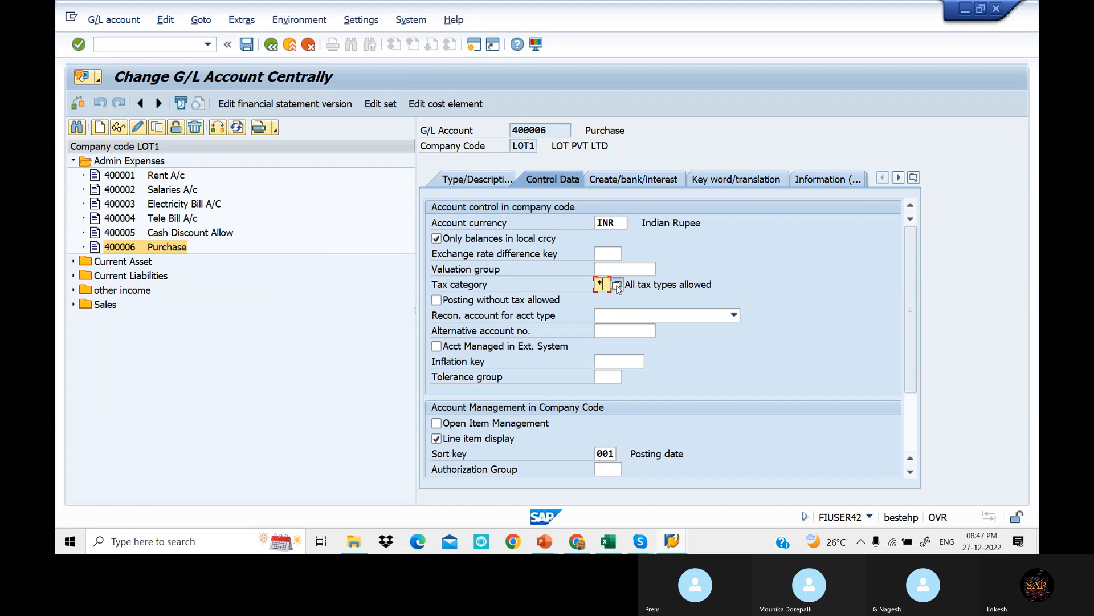
click(617, 285)
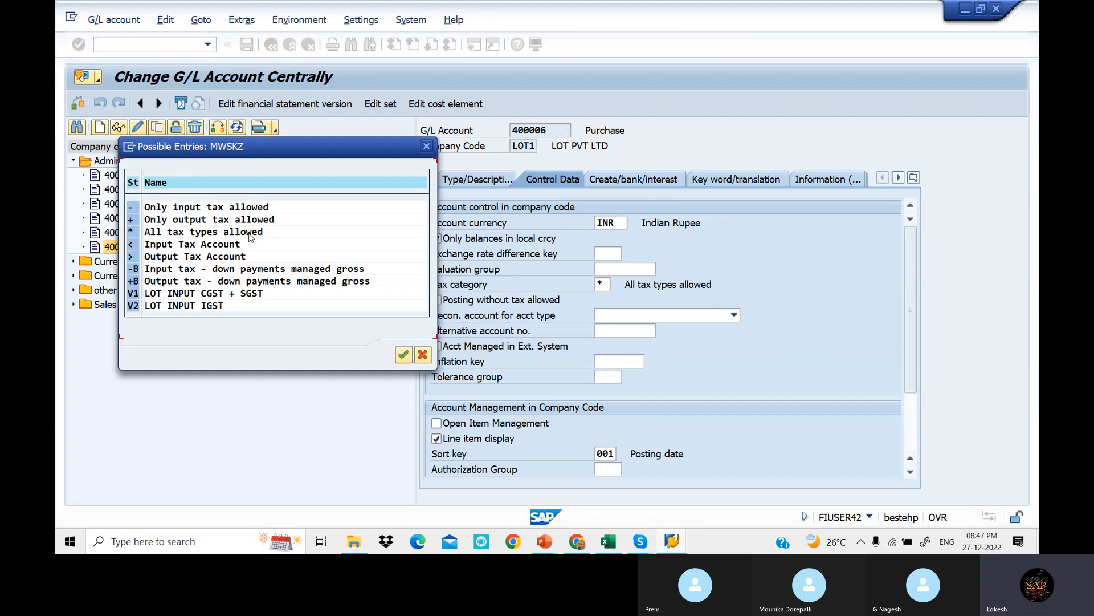
double_click(249, 237)
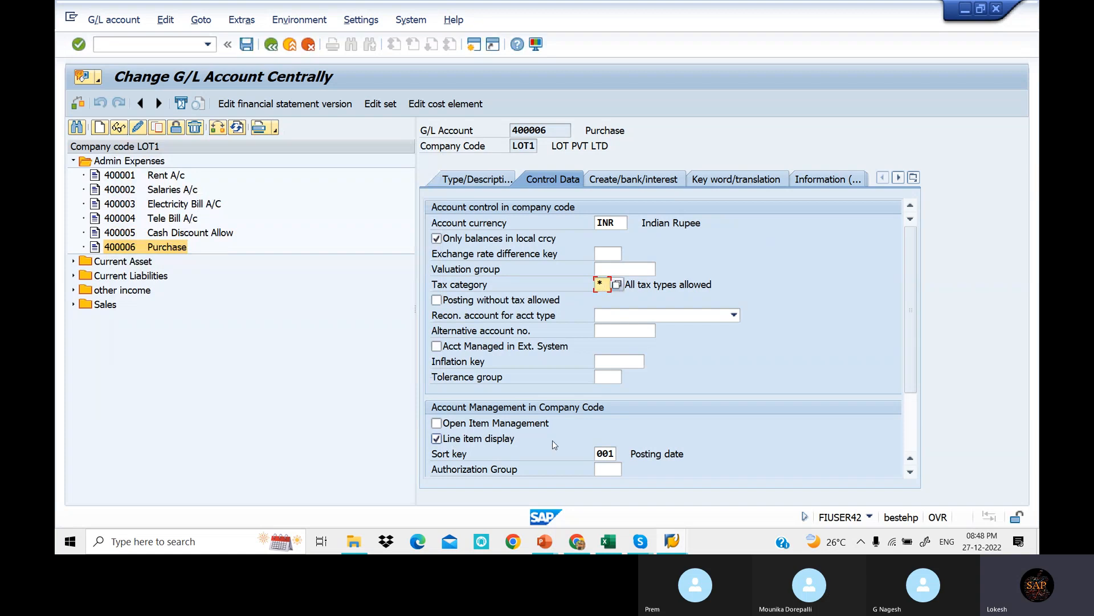
click(655, 185)
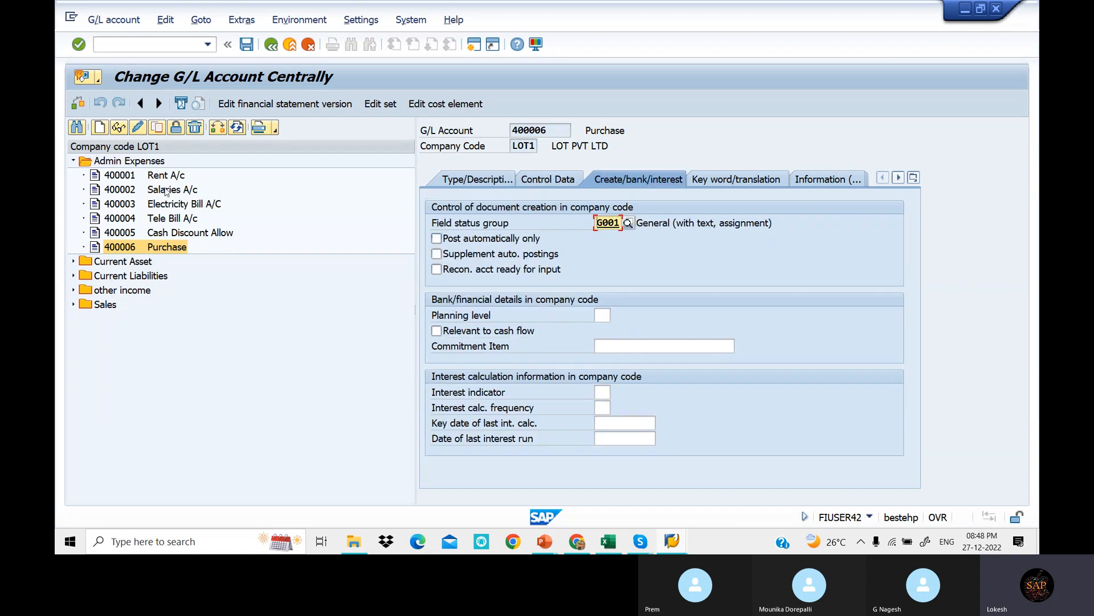
click(248, 45)
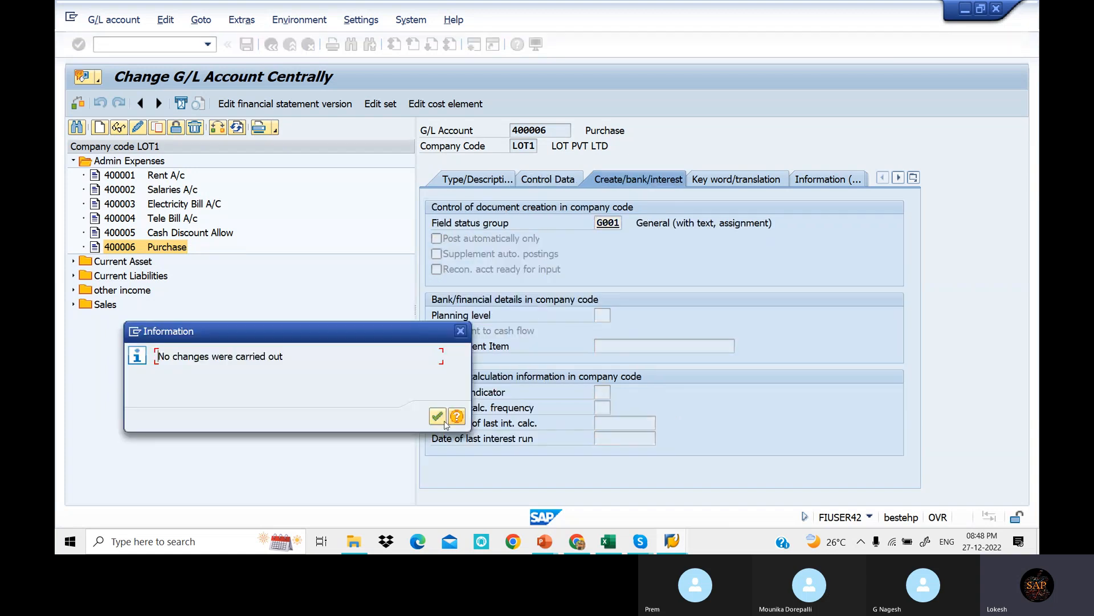
key(Return)
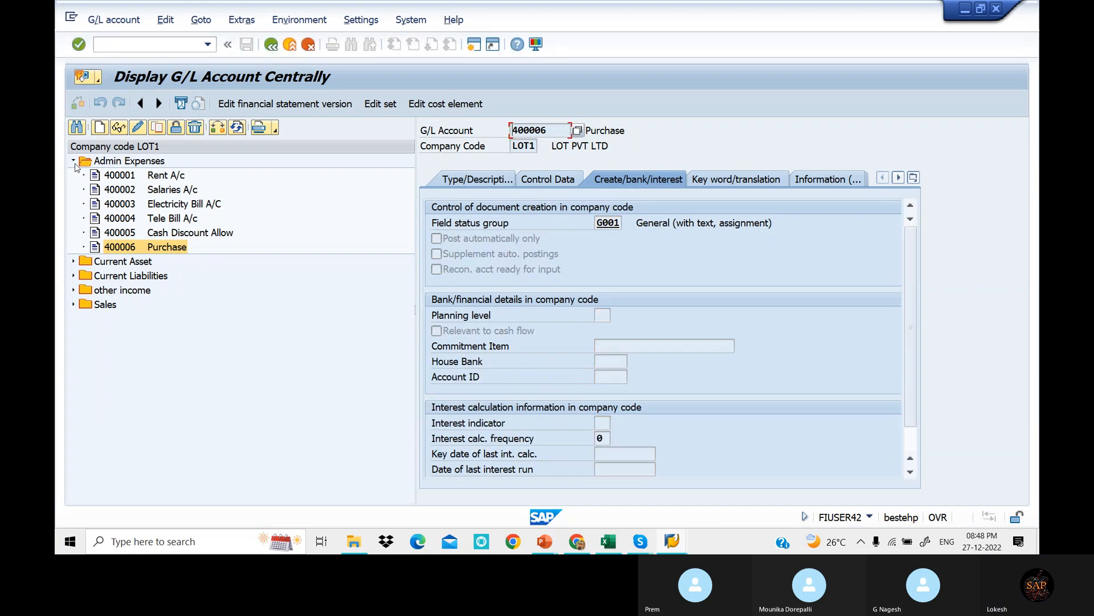
- Copy current asset account 200008 One time Customer to new G/L account 200009 in company code LOT1
click(74, 161)
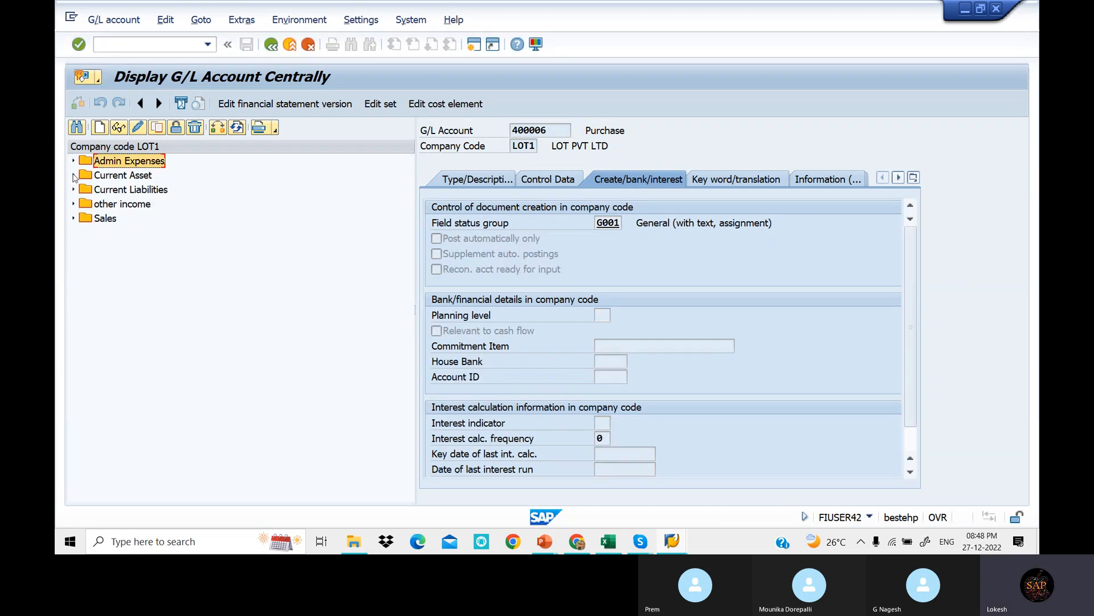
click(73, 176)
click(131, 292)
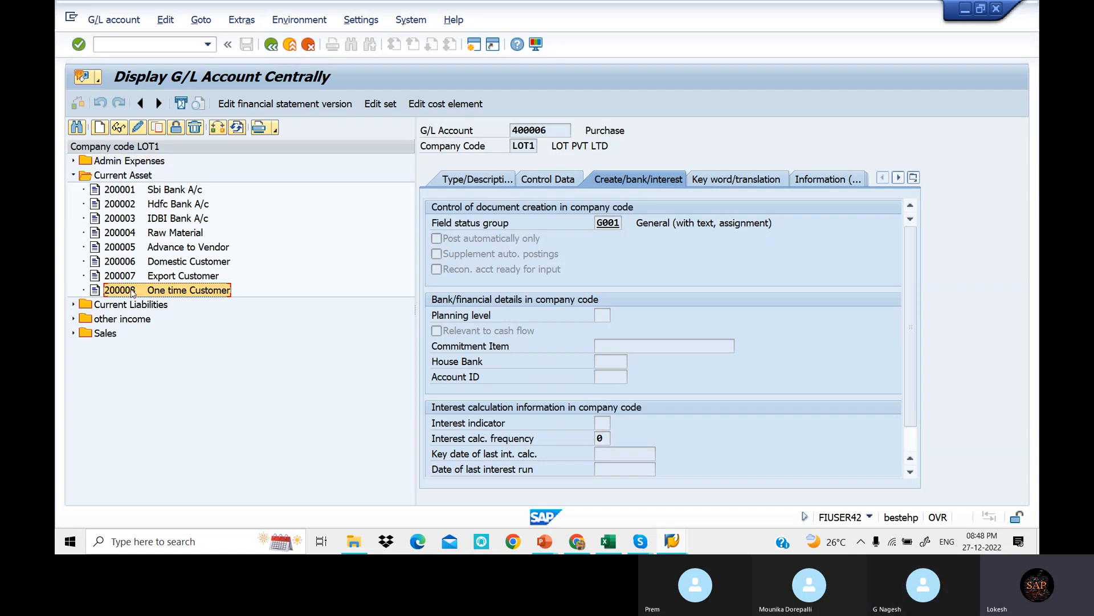
right_click(132, 293)
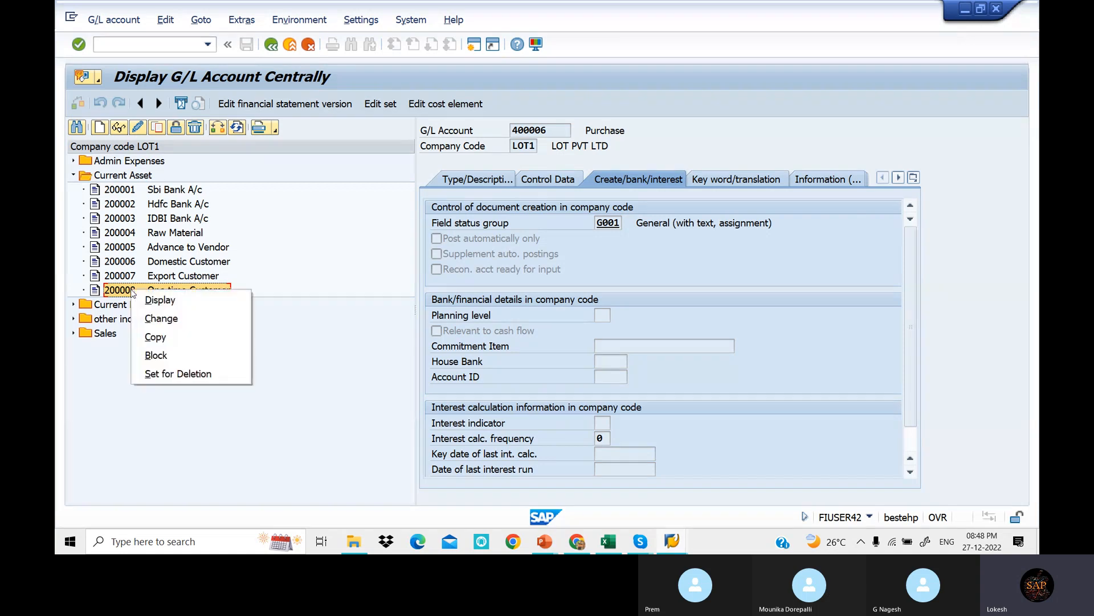
click(184, 341)
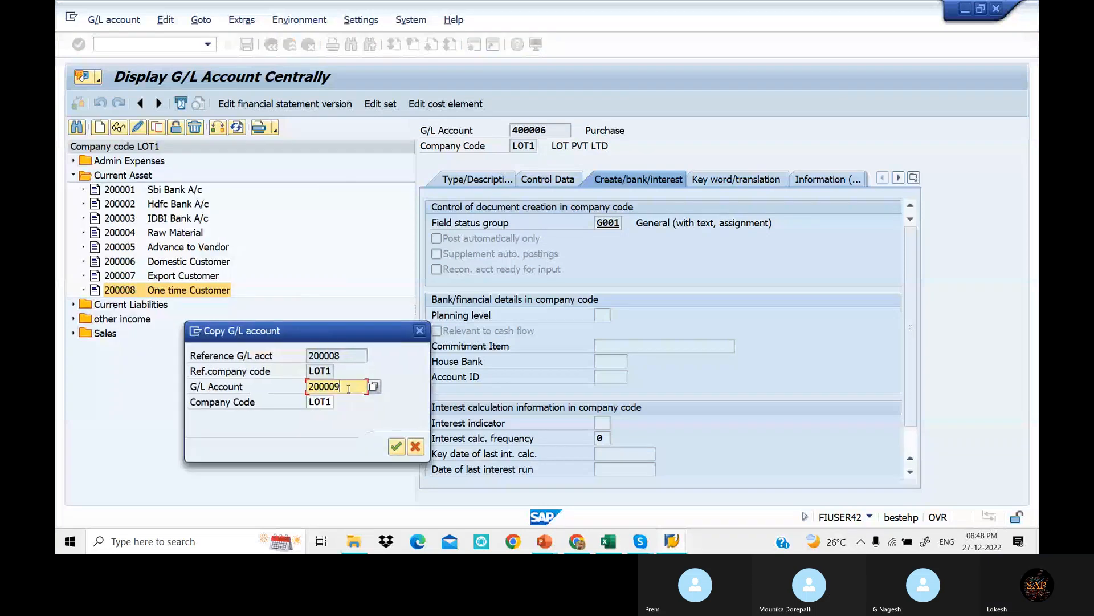
key(Return)
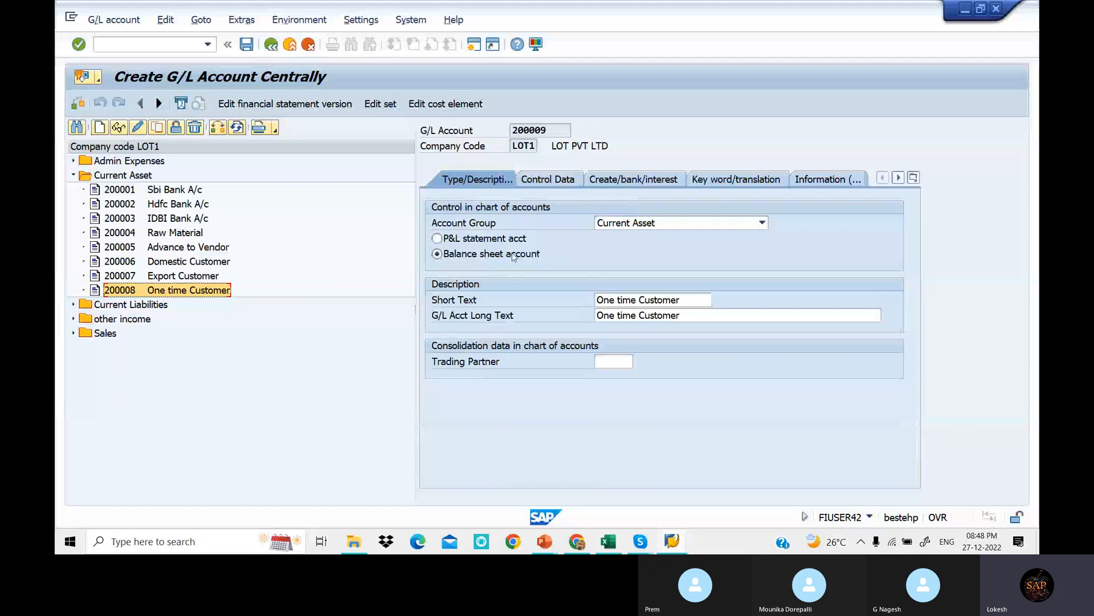
- Replace both the short text and the long text of new account 200009 with Input CGST
click(678, 299)
drag(679, 299, 416, 309)
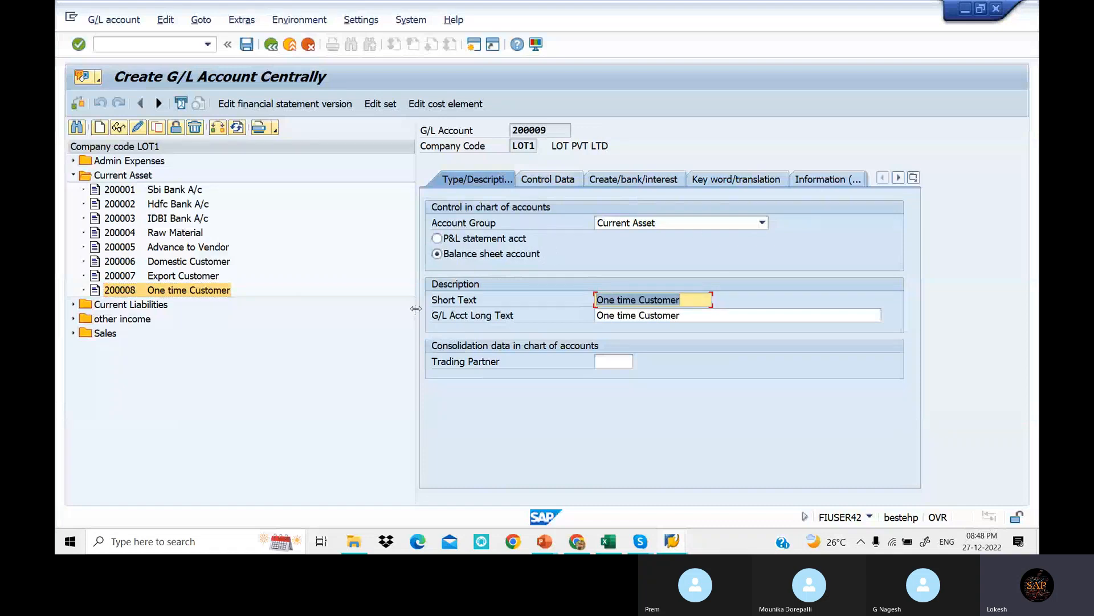
text(O)
key(BackSpace)
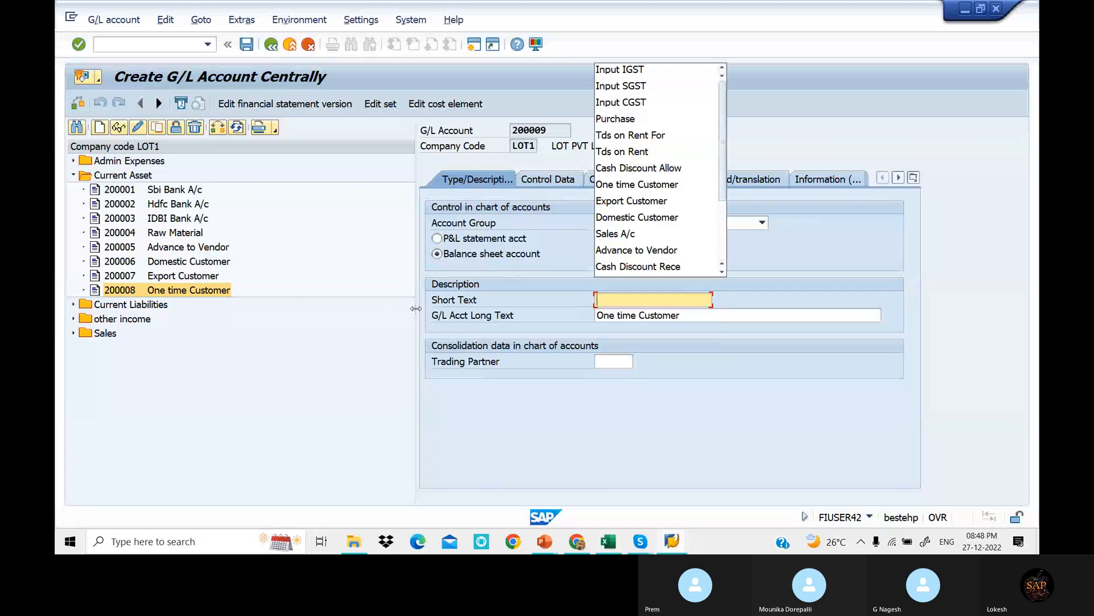
text(I)
key(Down)
key(Down)
key(Down)
key(Return)
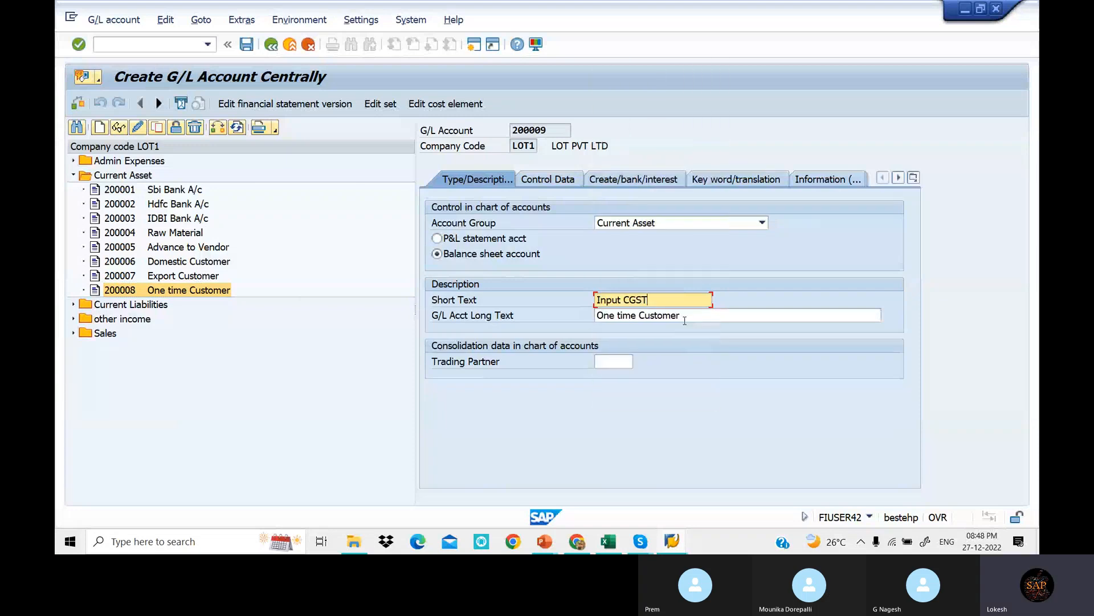
key(Tab)
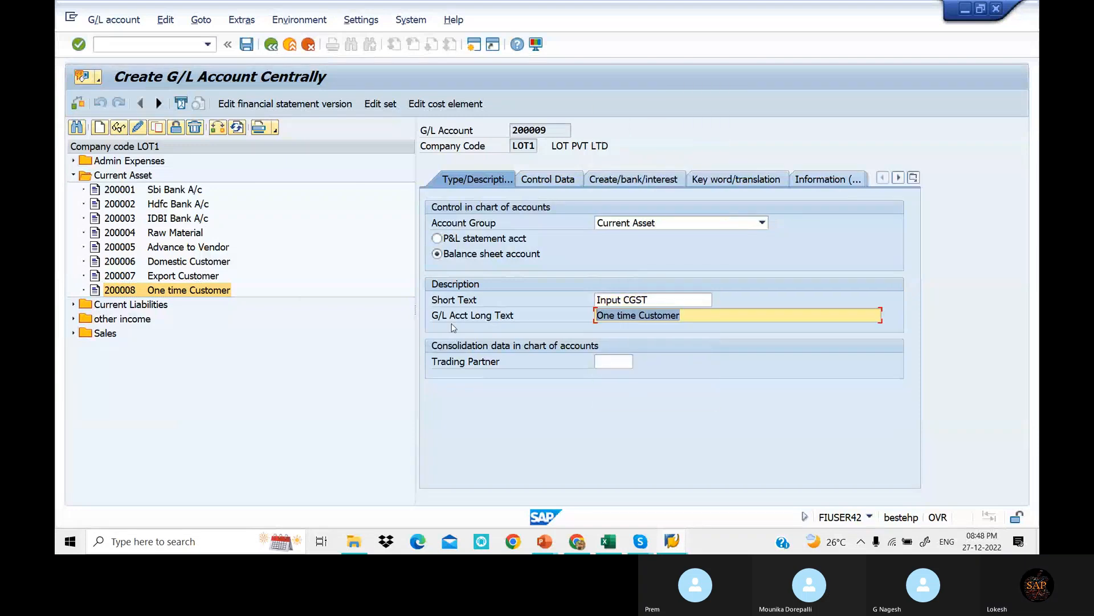
text(I)
click(645, 357)
- In the control data of account 200009, clear the reconciliation account type and set the tax category to V1
click(549, 181)
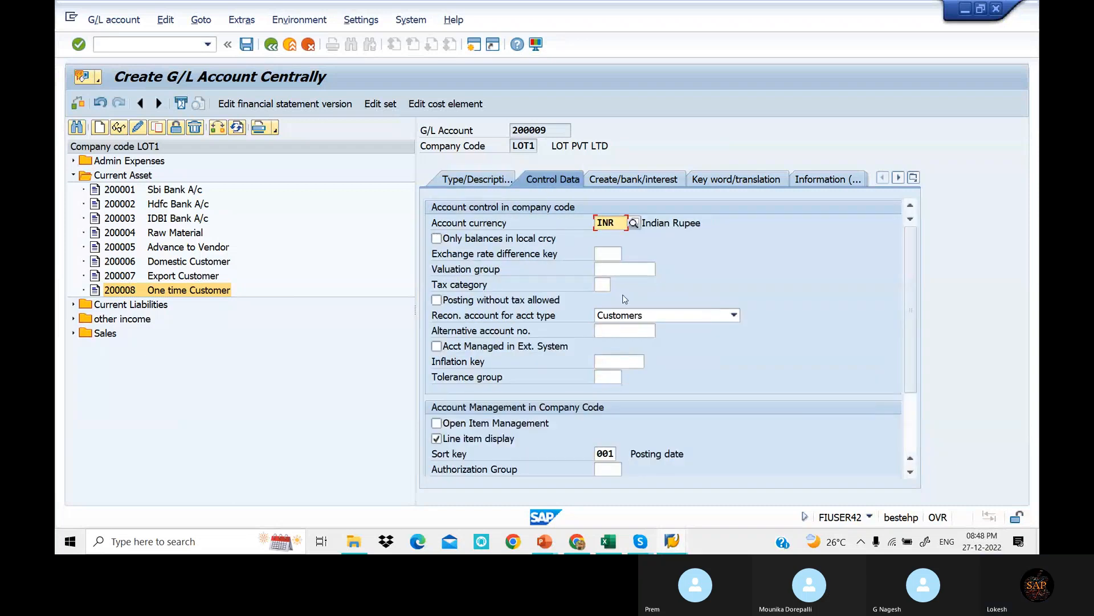
click(627, 314)
click(627, 330)
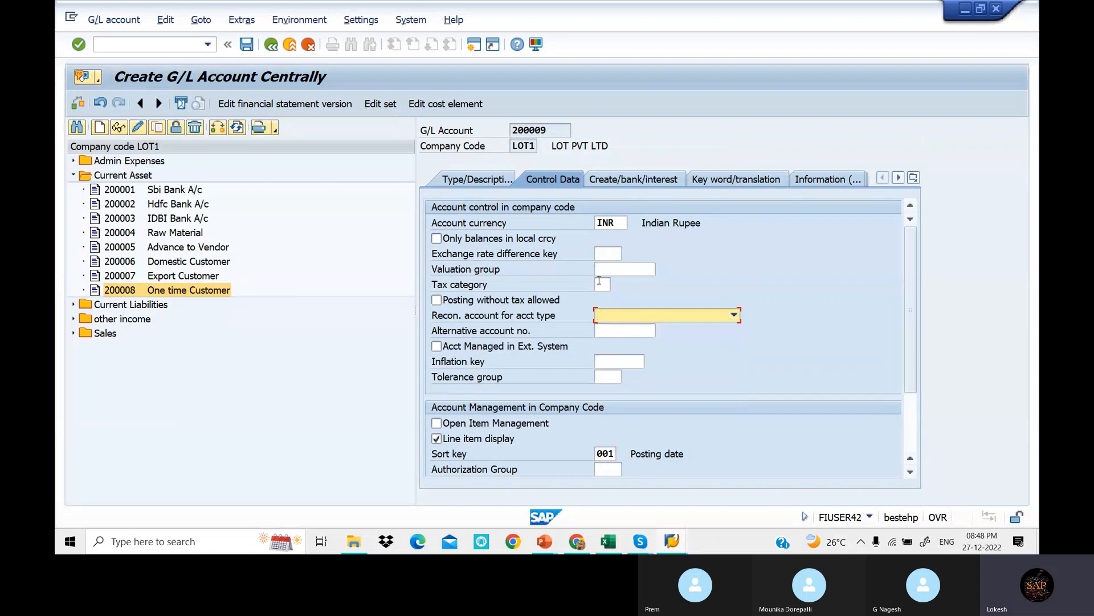
click(603, 284)
click(621, 287)
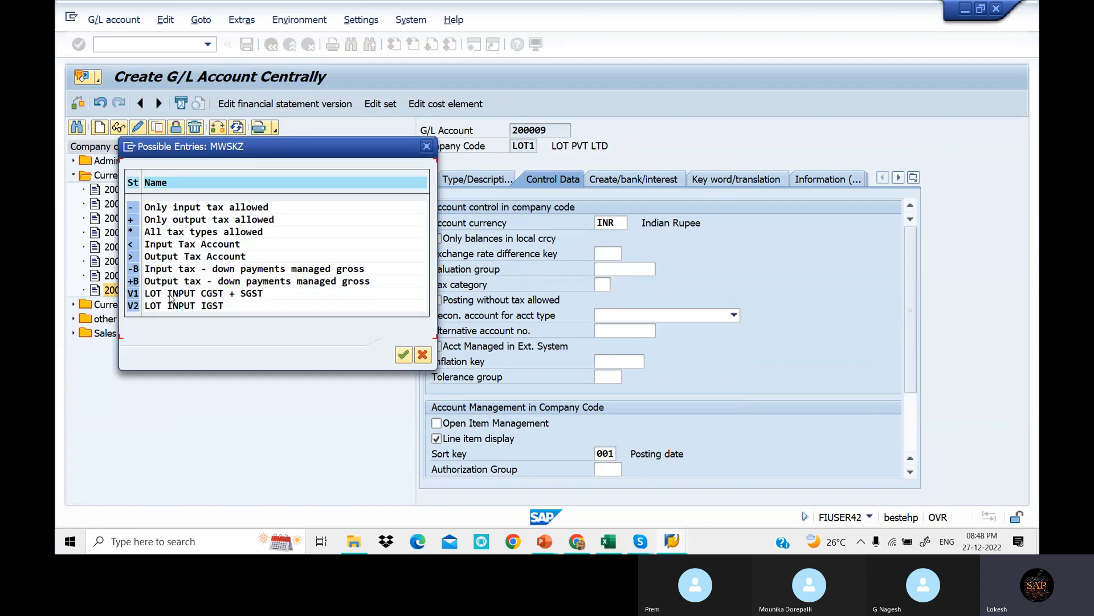
click(608, 541)
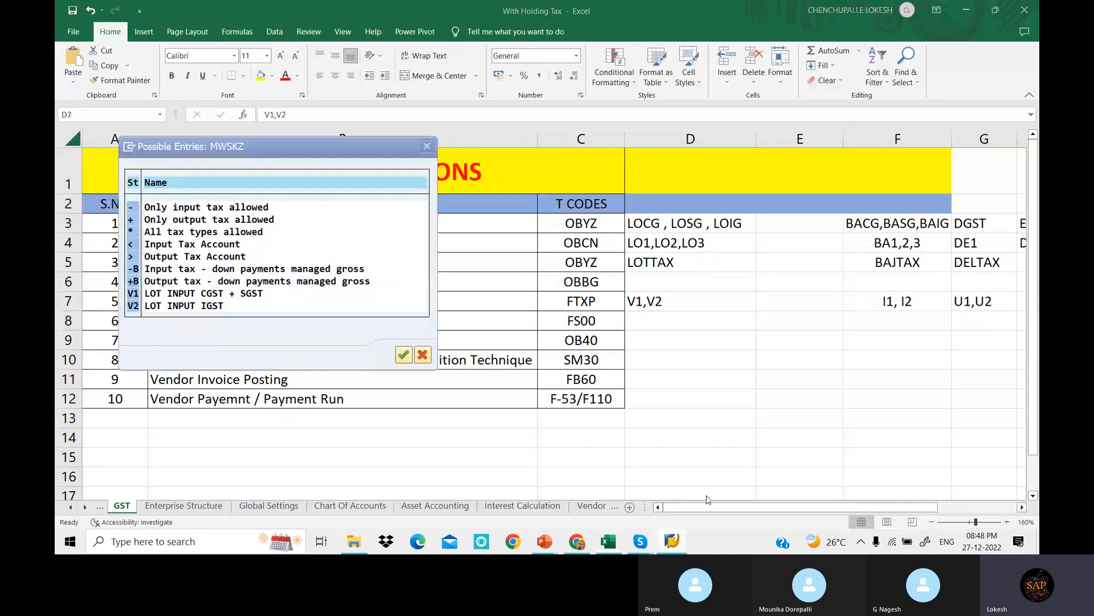
double_click(135, 294)
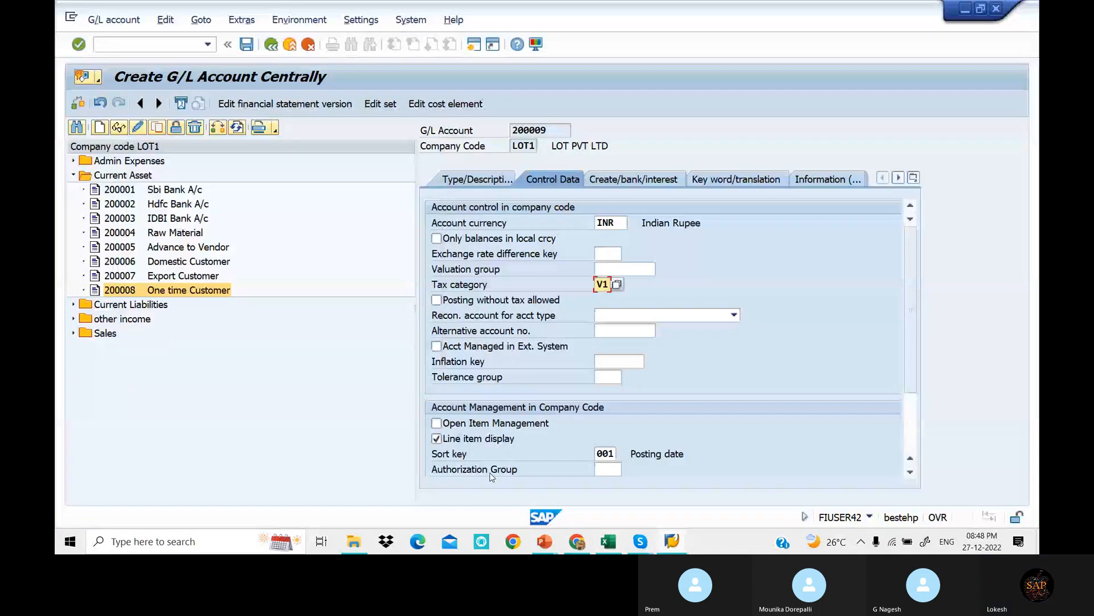
- Set the field status group of account 200009 to G001 and save the account, accepting the warning
click(657, 179)
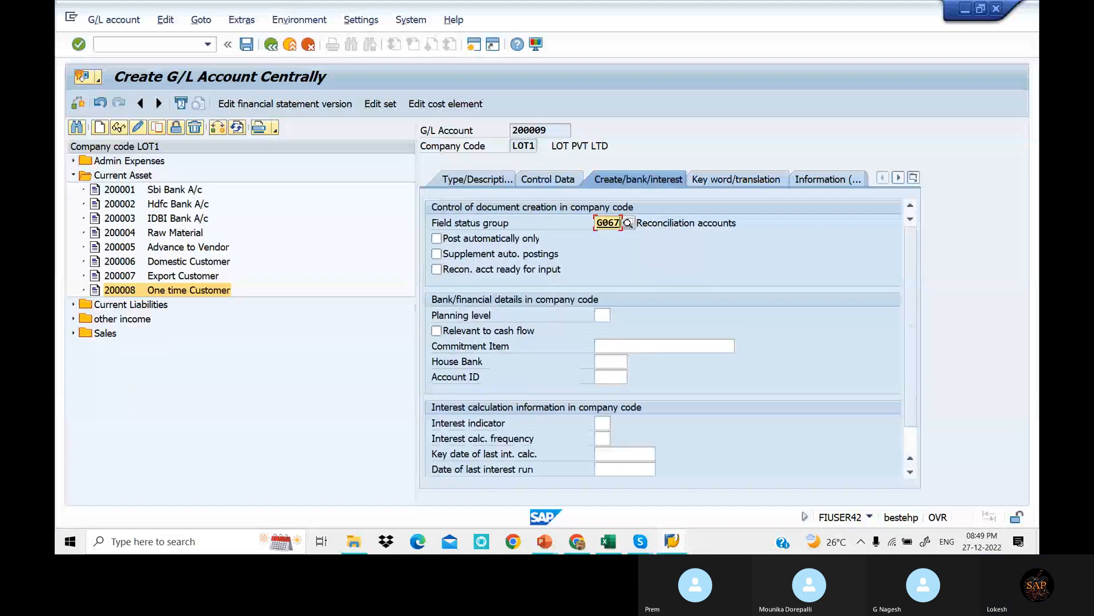
text(G0)
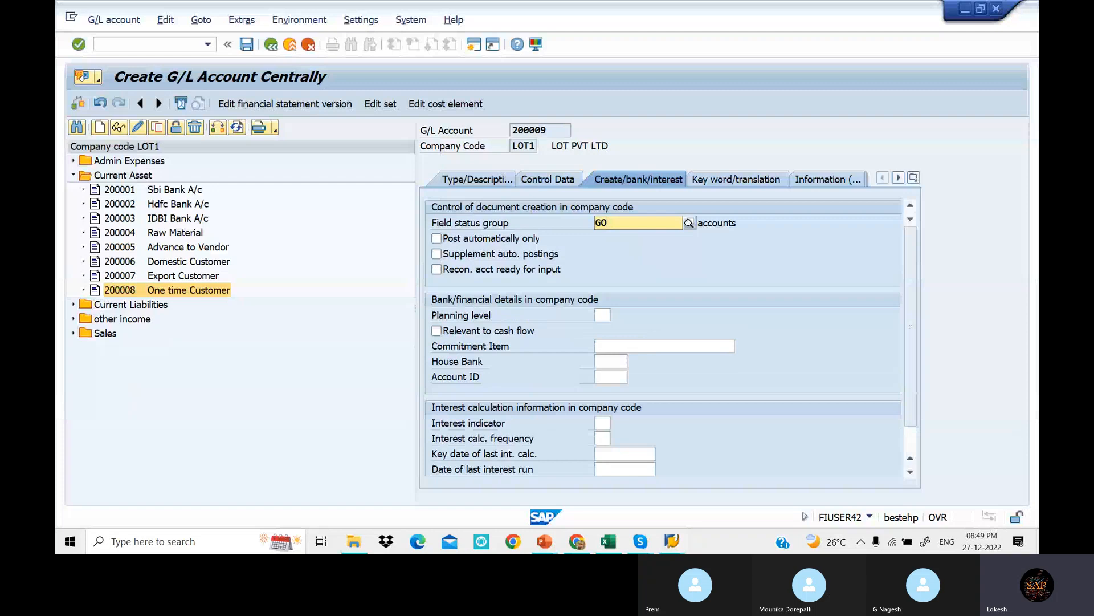
text(01)
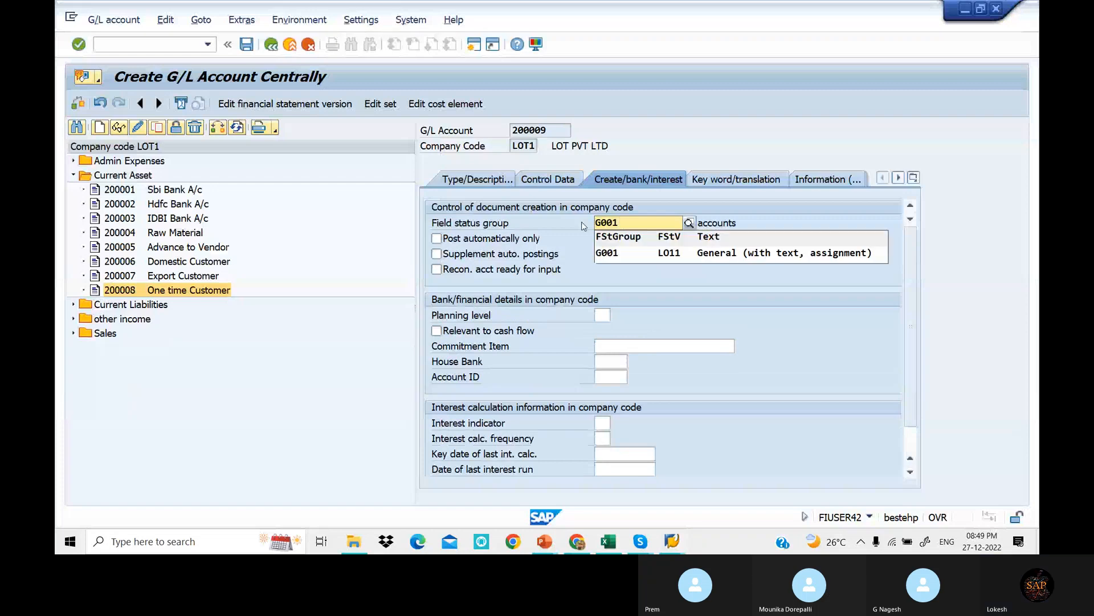
click(639, 252)
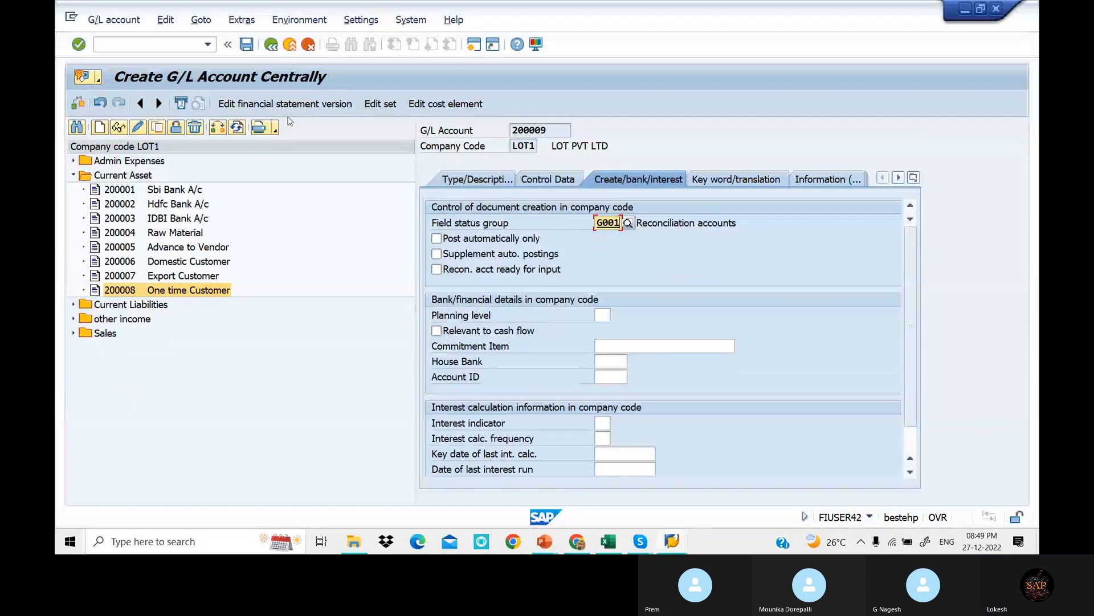
click(246, 45)
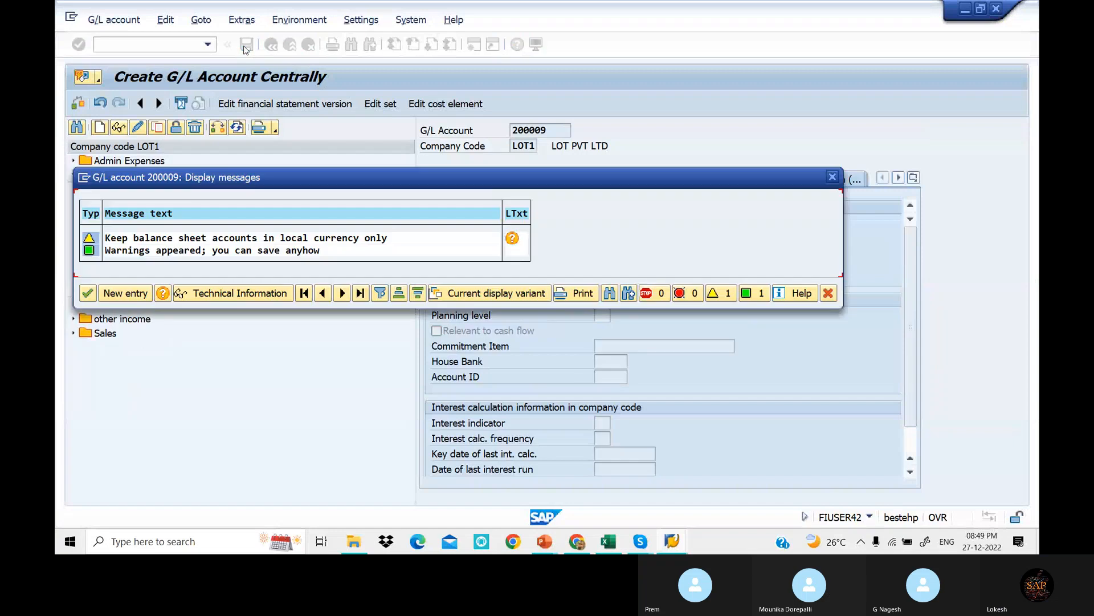
click(88, 293)
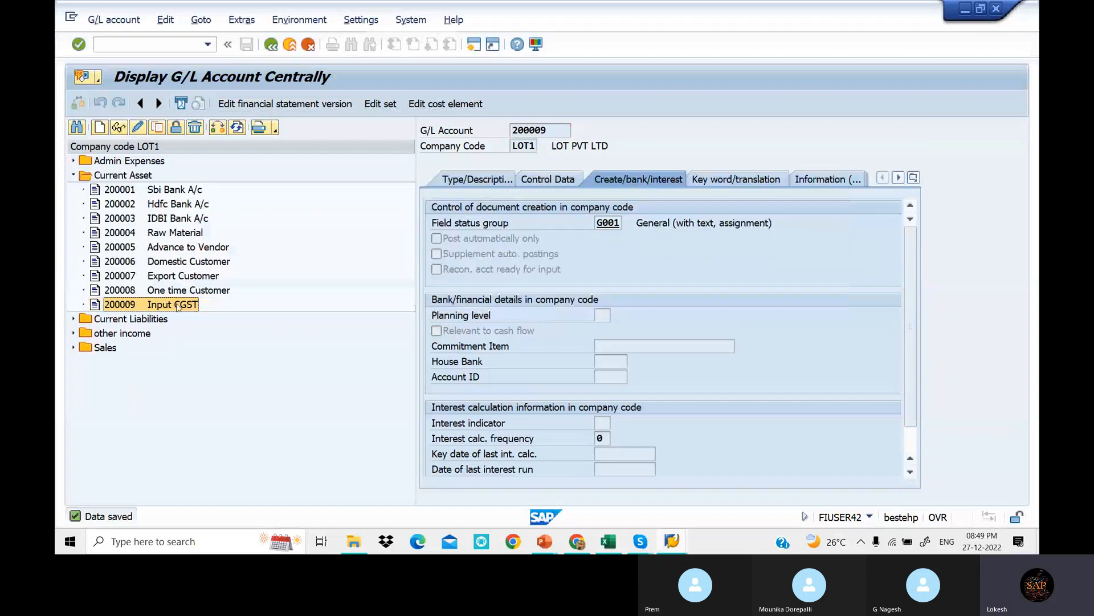
- Copy current asset account 200009 Input CGST to new G/L account 200010 in company code LOT1
right_click(178, 306)
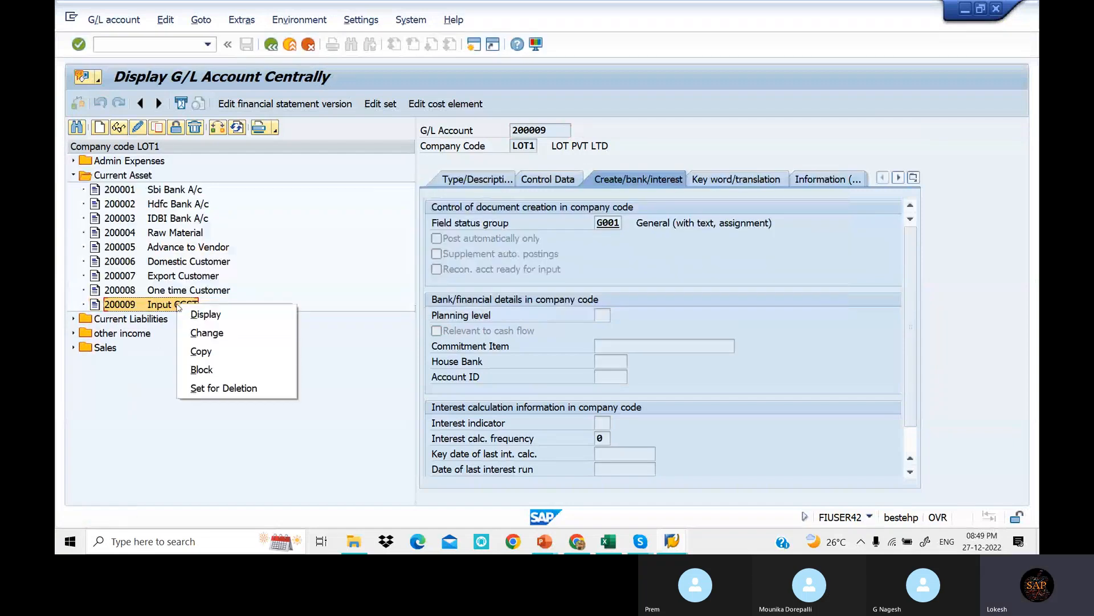
click(200, 351)
drag(249, 190, 352, 299)
key(BackSpace)
key(BackSpace)
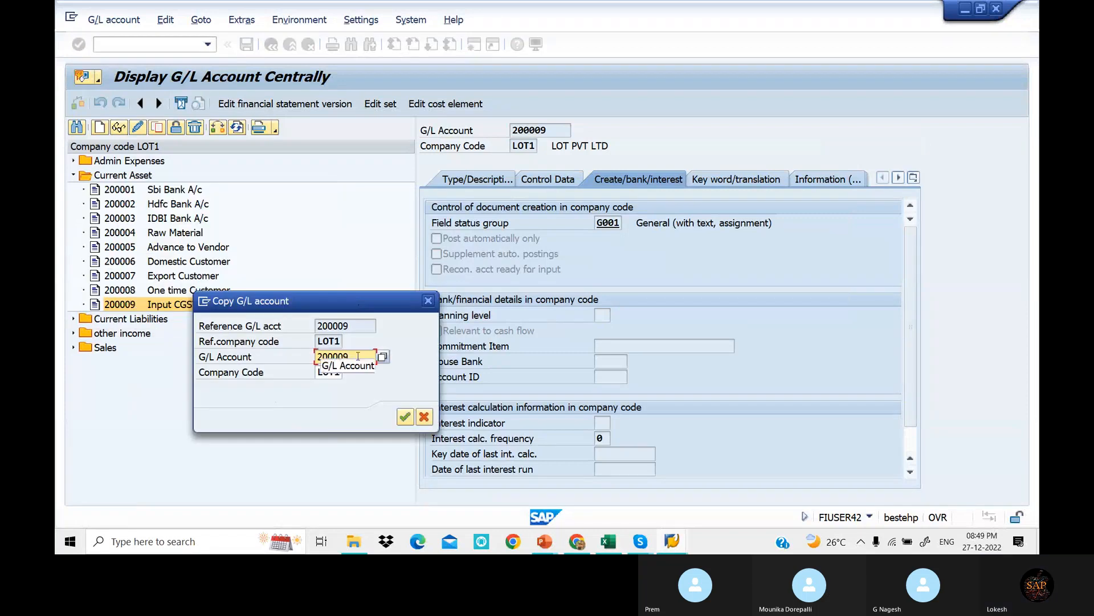
text(10)
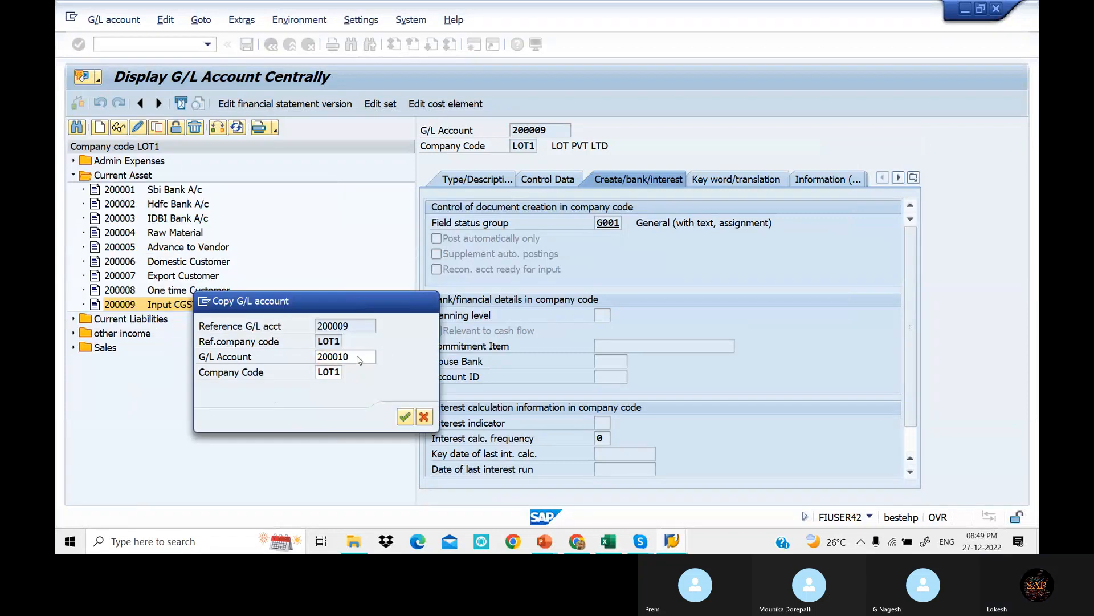
key(Return)
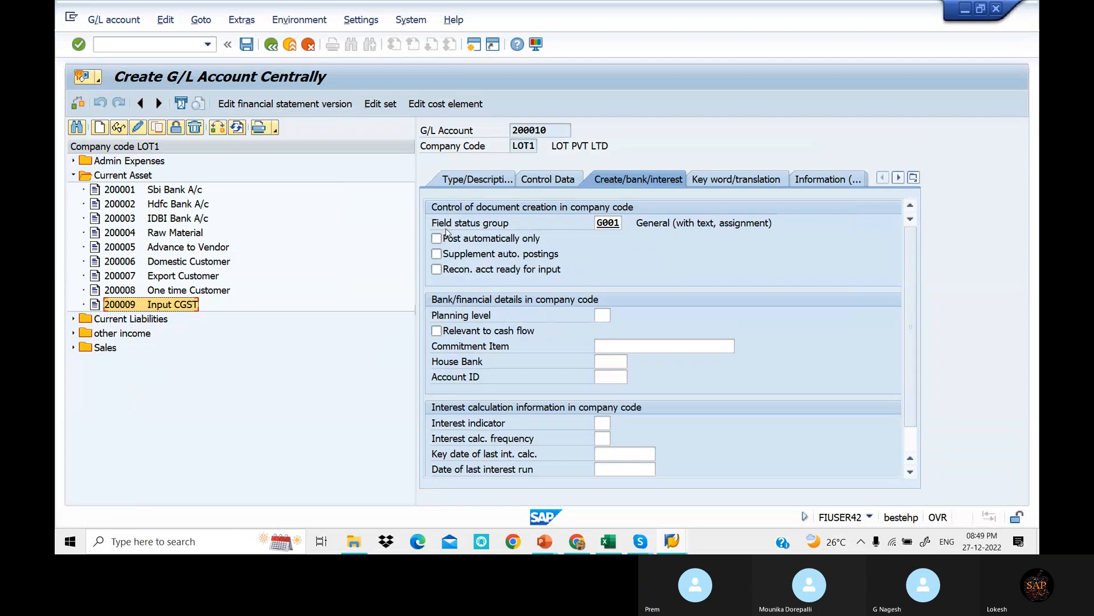
- Replace both the short text and the long text of new account 200010 with Input SGST
click(488, 182)
drag(660, 299, 544, 303)
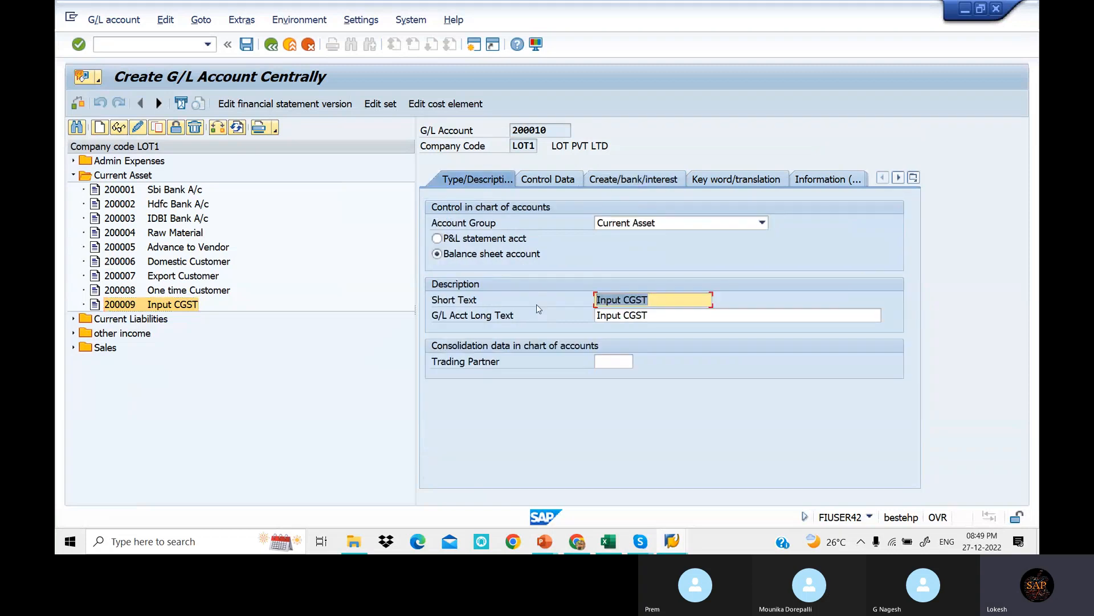
key(BackSpace)
key(Down)
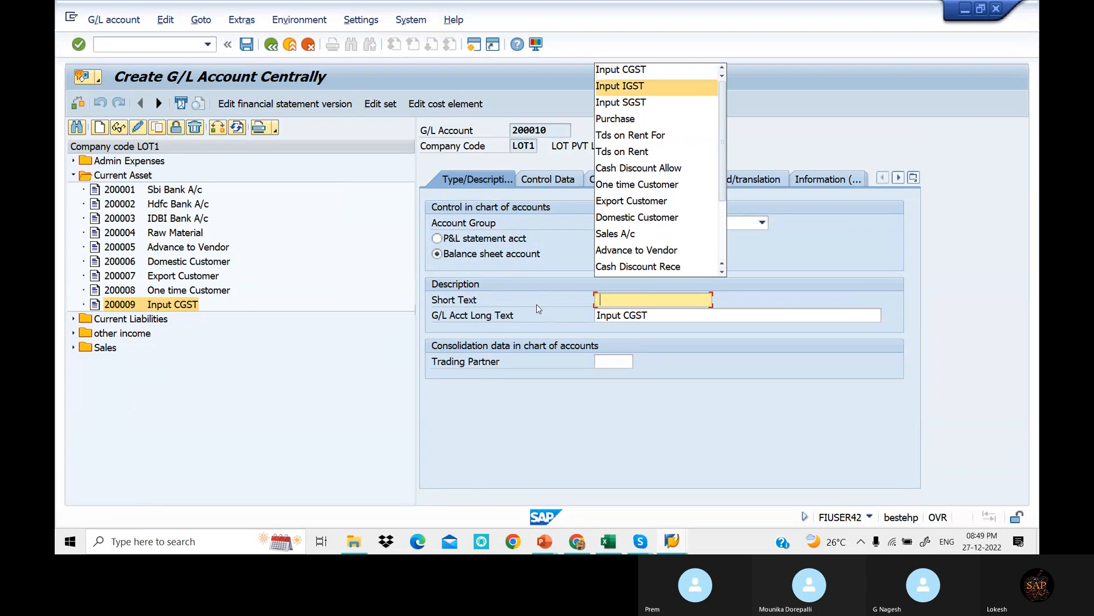
key(Return)
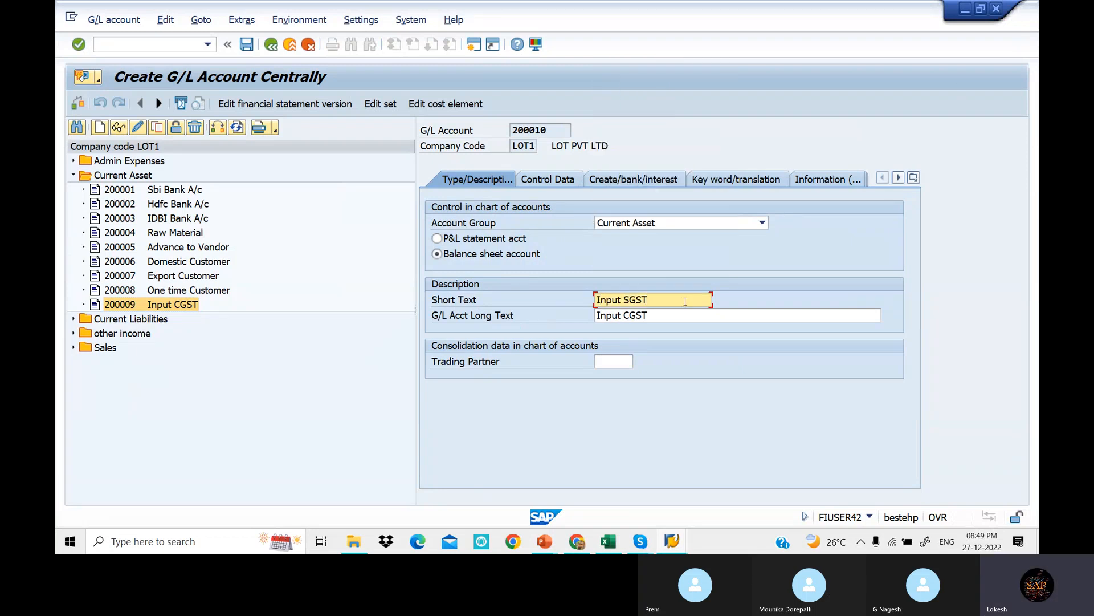
key(Tab)
text(IN)
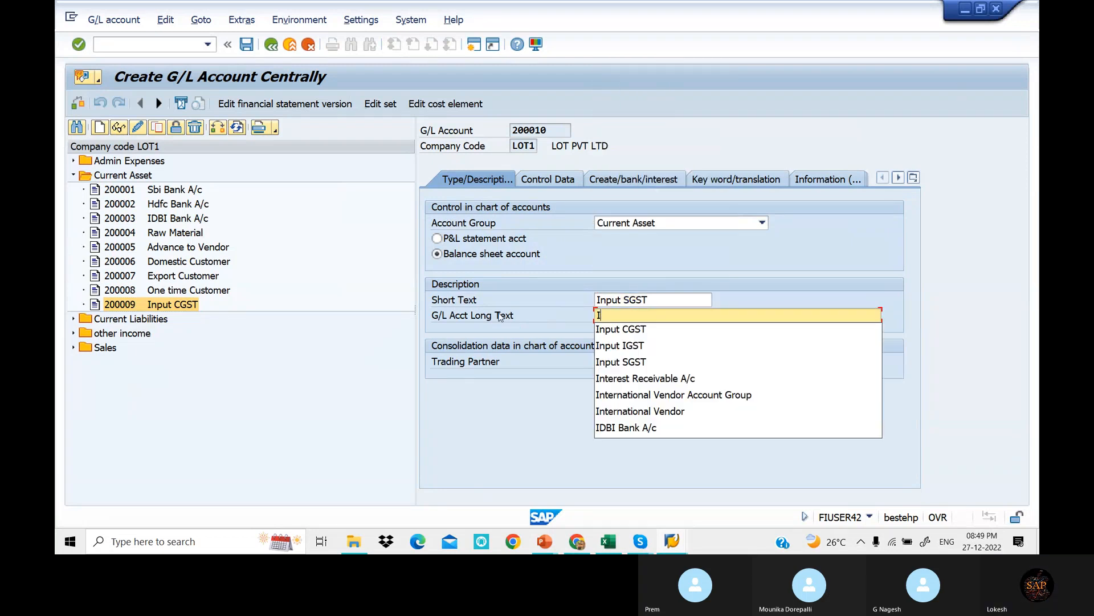
key(Down)
key(Down)
key(Down)
key(Return)
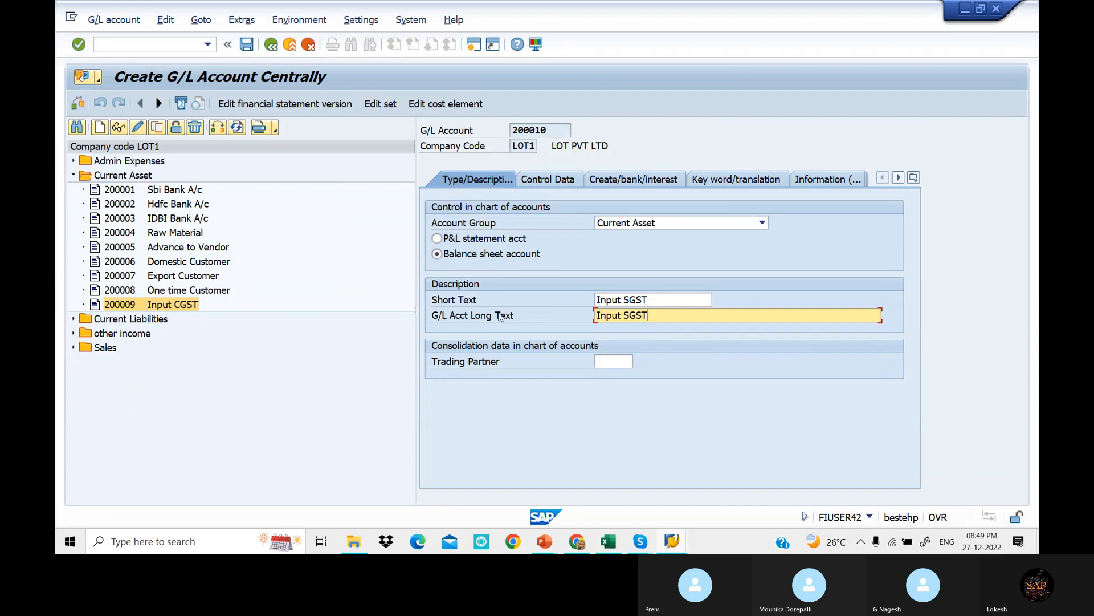
- Check the control data and document creation settings of account 200010, and save the account, accepting the warning
click(561, 182)
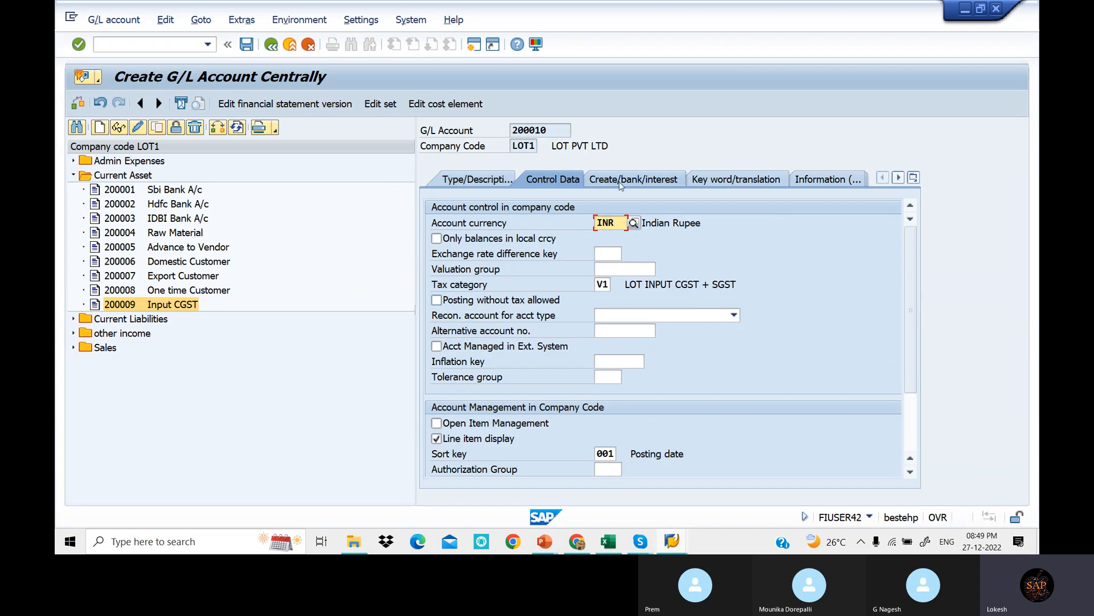
click(657, 180)
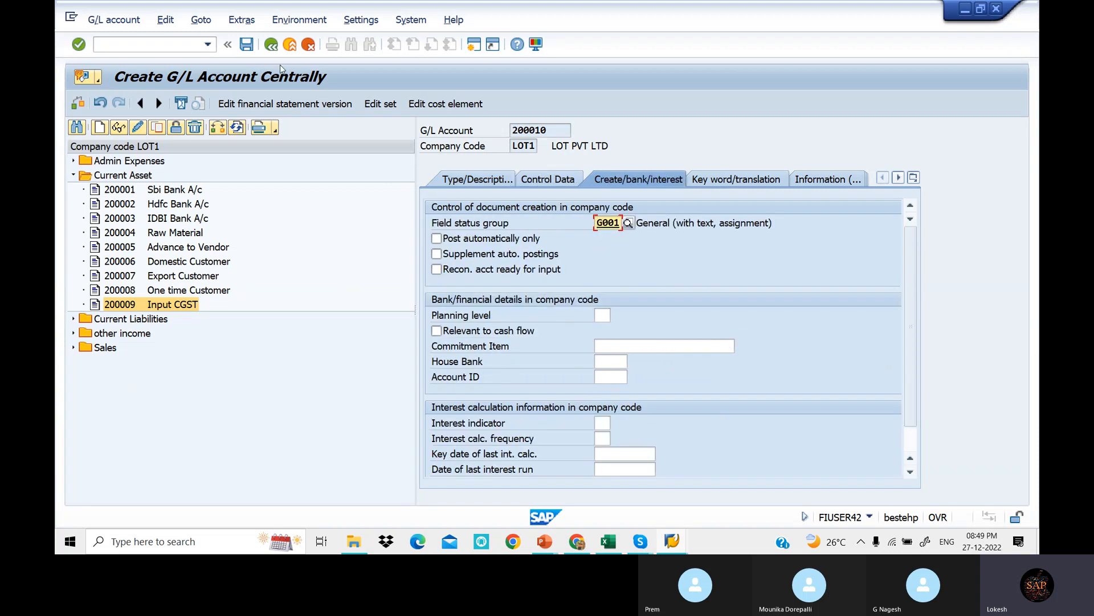
click(248, 45)
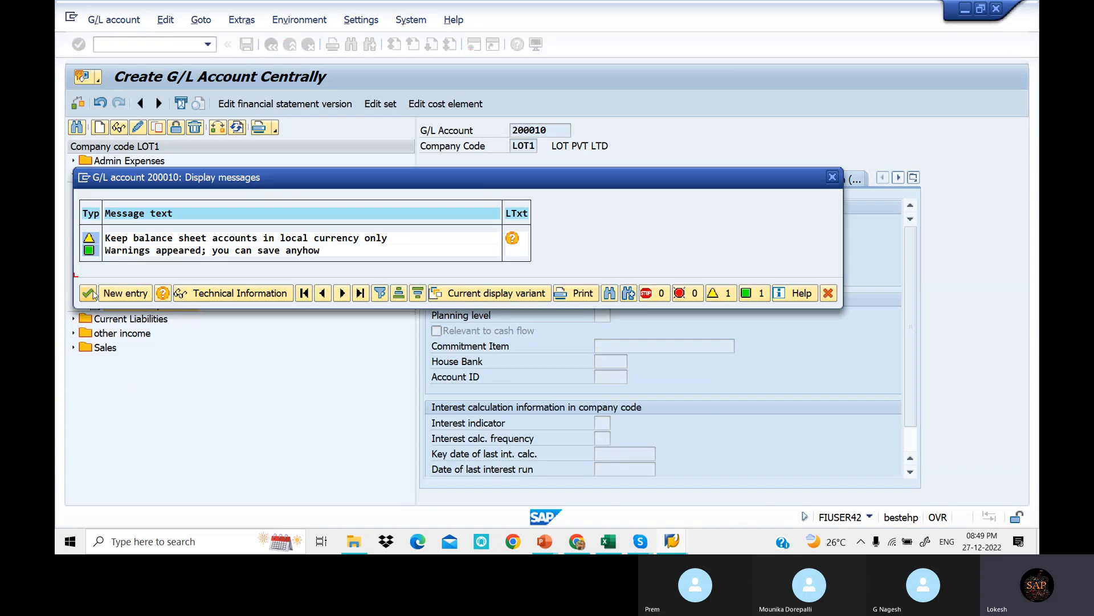
click(89, 295)
- Copy current asset account 200010 Input SGST to new G/L account 200011 in company code LOT1
right_click(132, 323)
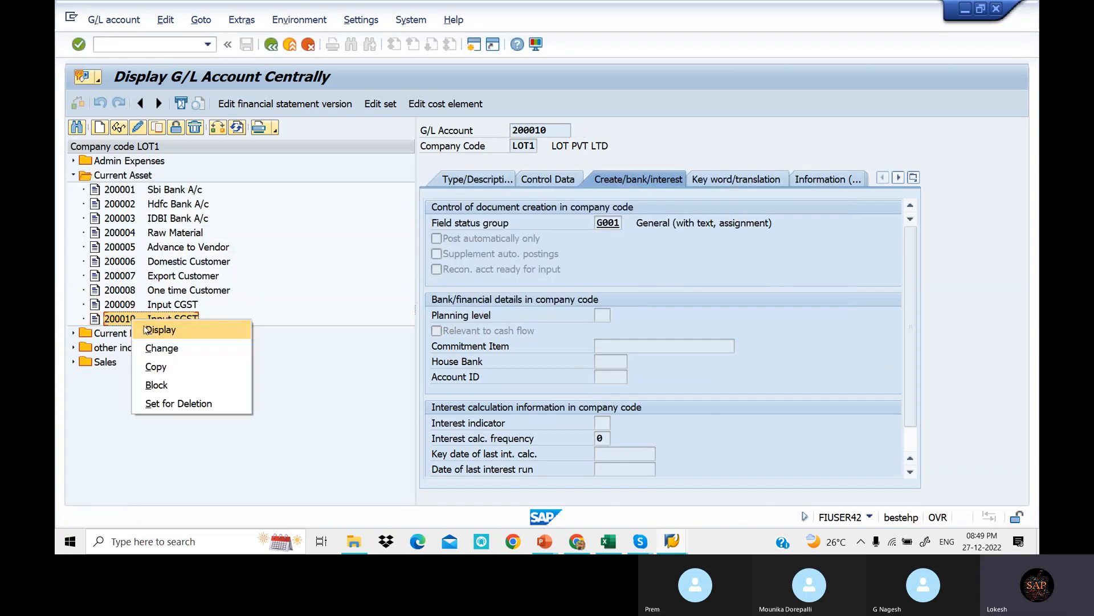
click(173, 360)
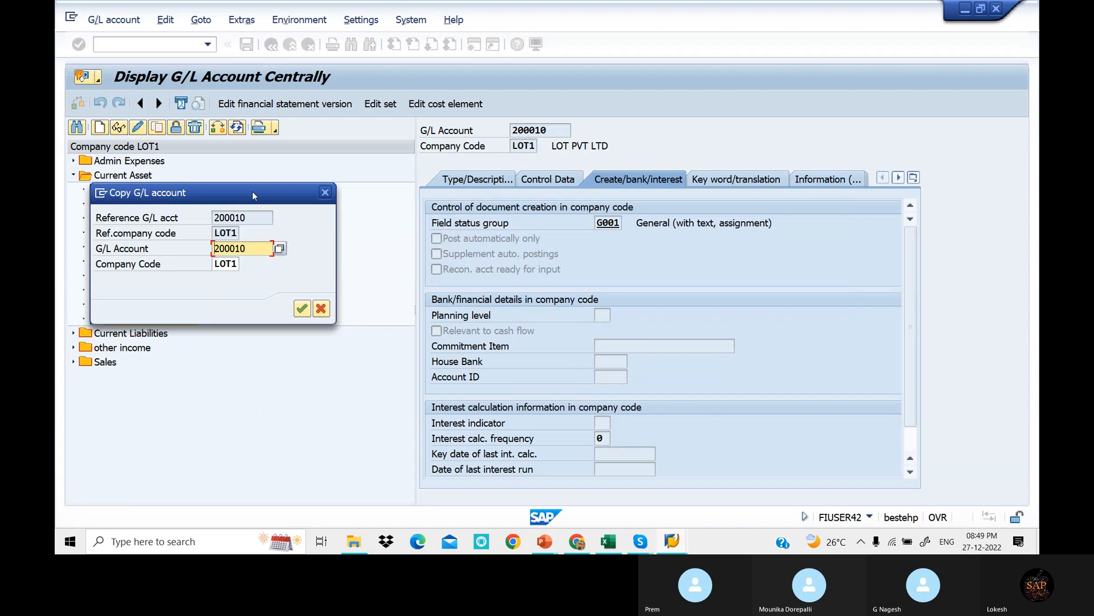
drag(252, 191, 371, 291)
click(369, 350)
key(BackSpace)
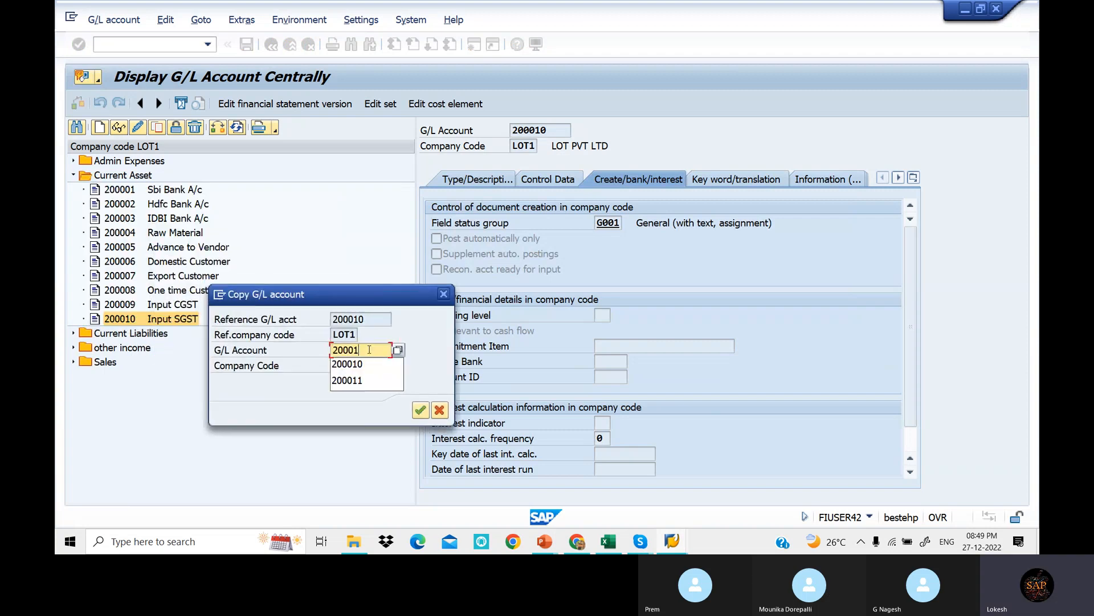
text(1)
key(Return)
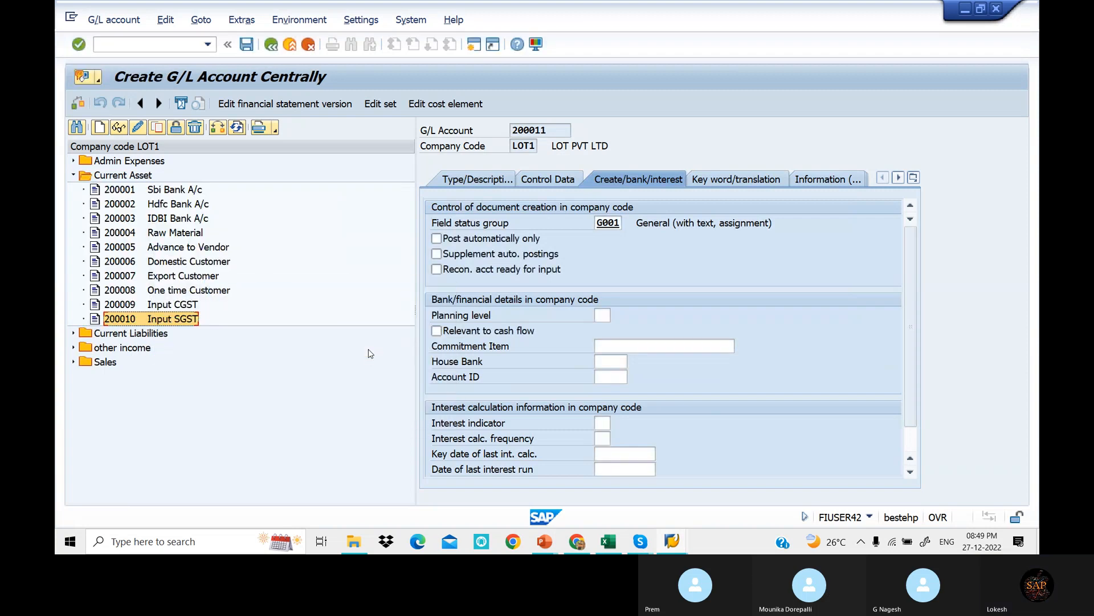
- Replace both the short text and the long text of new account 200011 with Input IGST, and open its control data
click(477, 179)
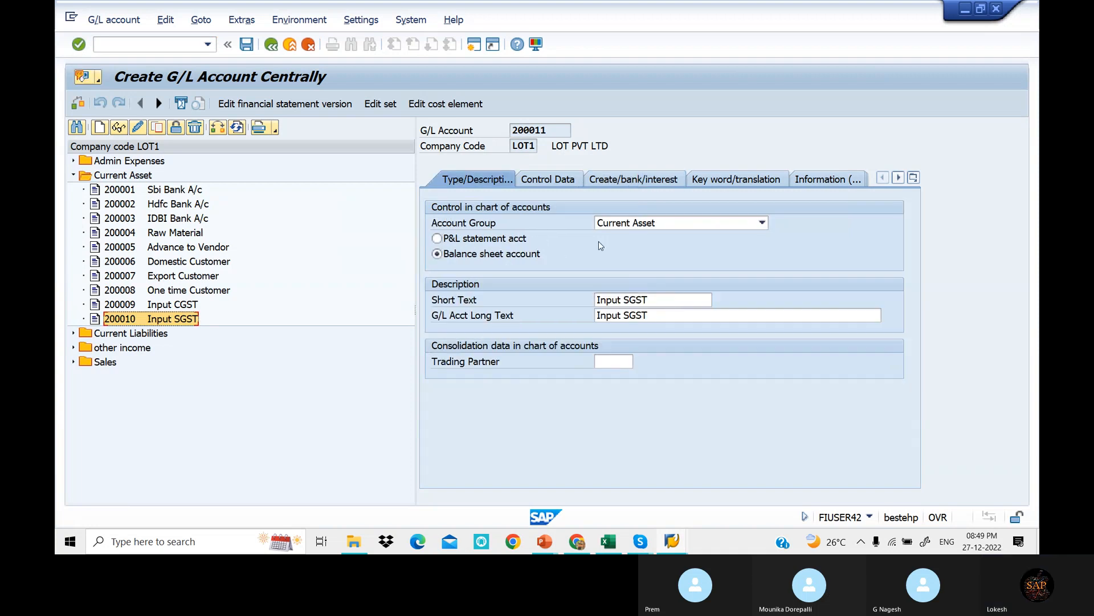
drag(682, 300, 507, 313)
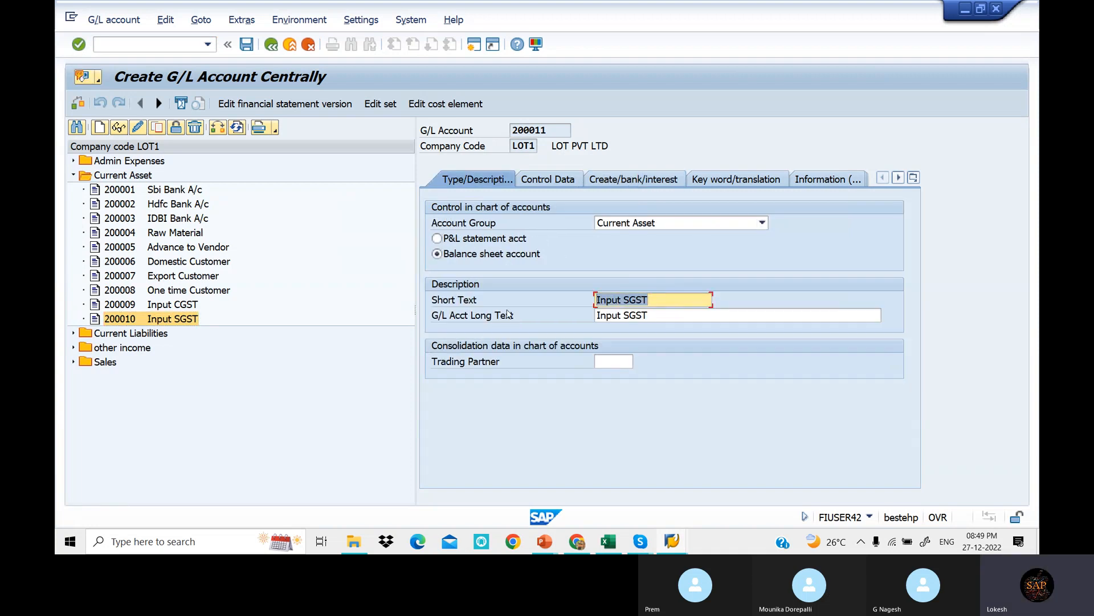
text(In)
key(Down)
key(Down)
key(Down)
key(Return)
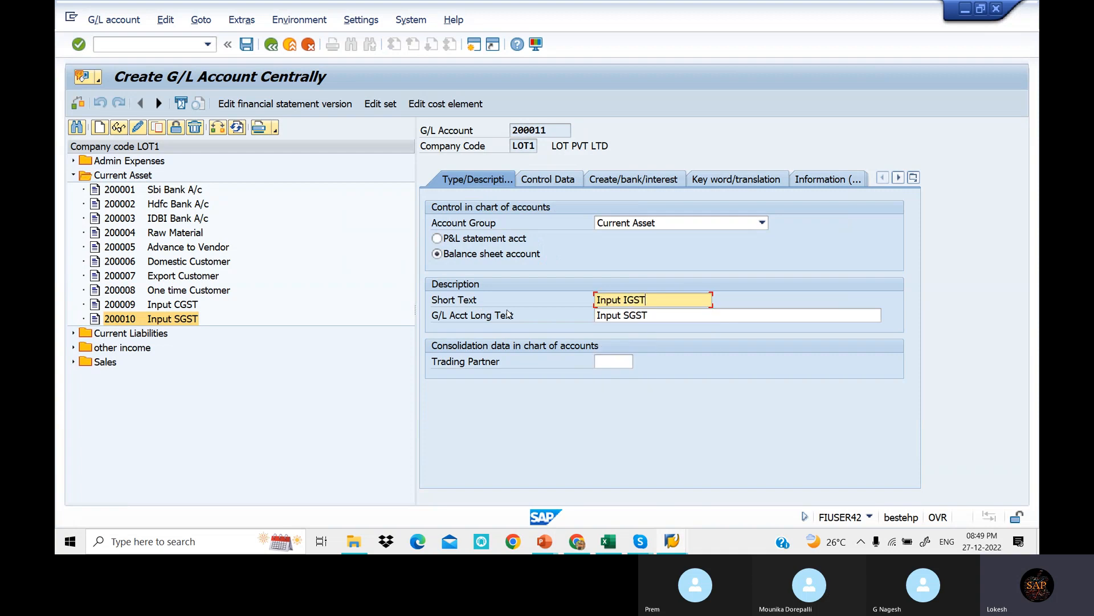
key(Tab)
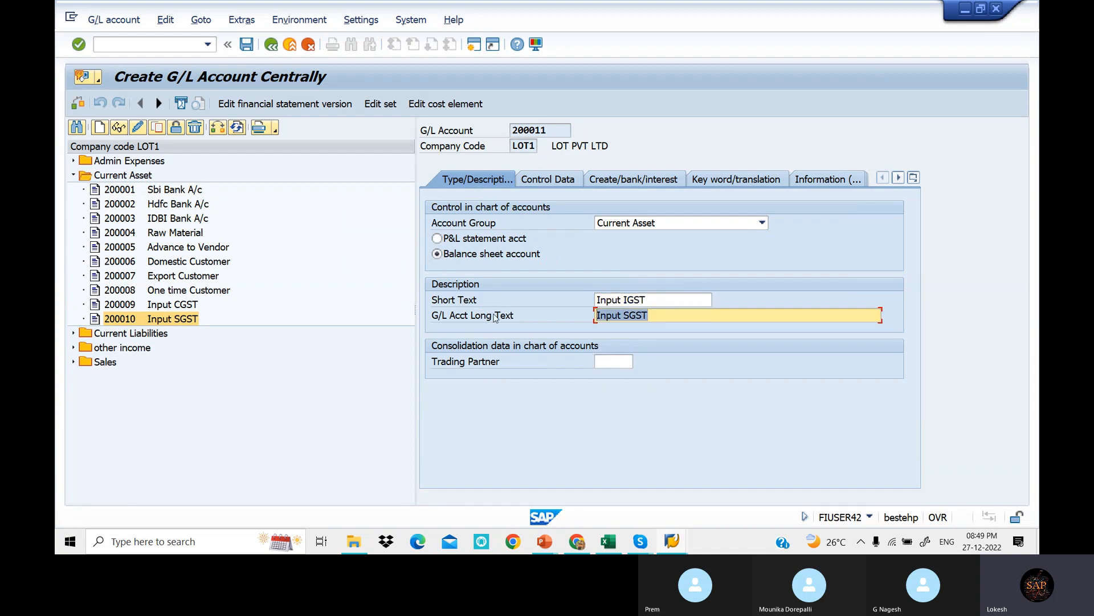
text(In)
key(Down)
key(Down)
key(Down)
key(Return)
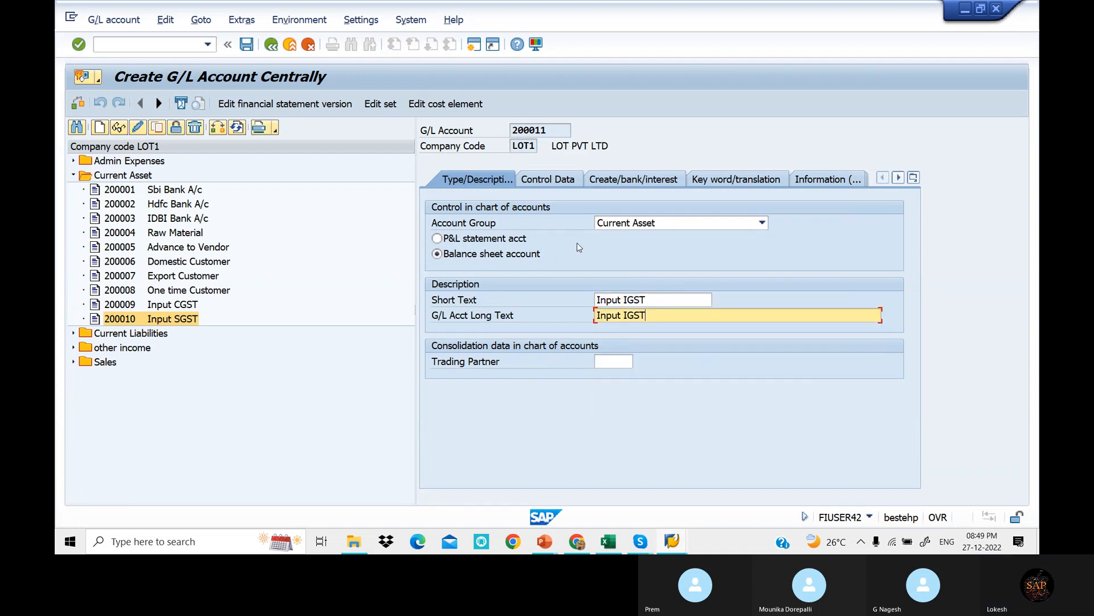
click(565, 182)
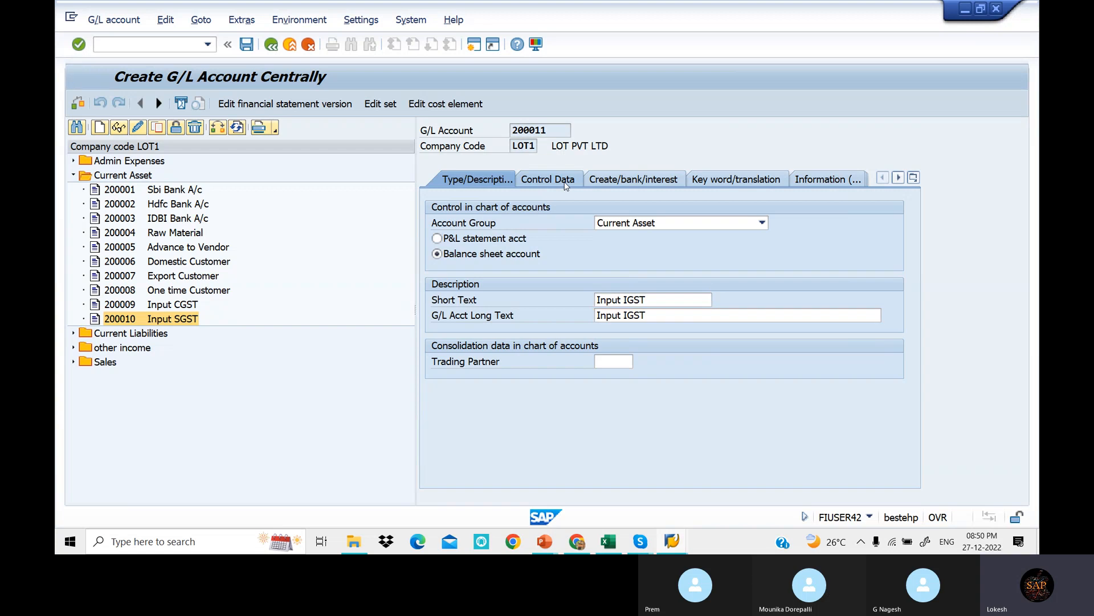
- Set the Input IGST account's tax category to V2 (LOT INPUT IGST) and save the new G/L account
click(604, 284)
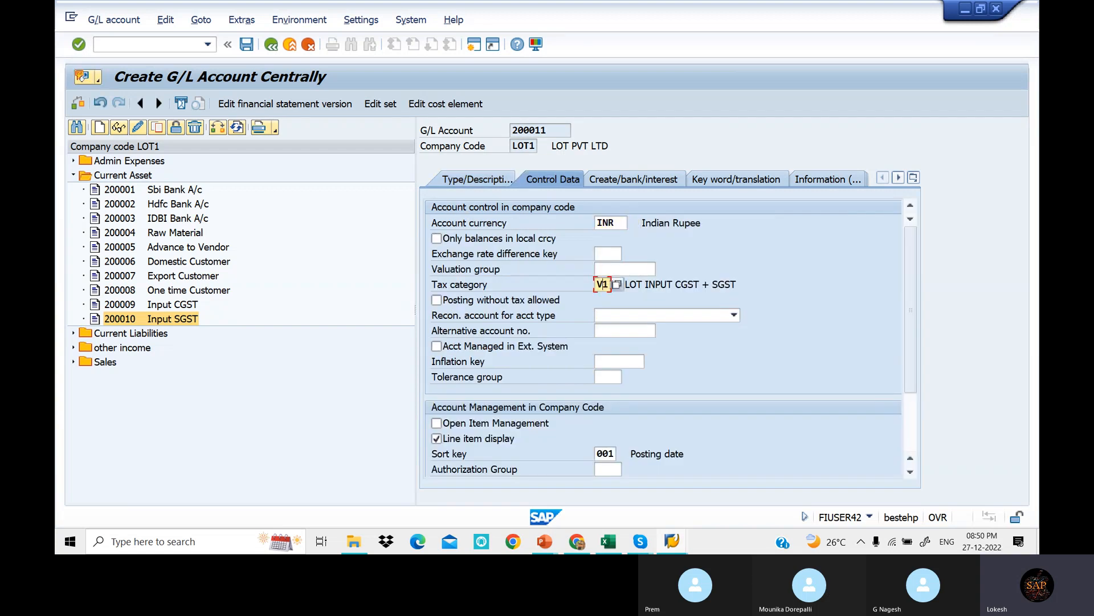
click(617, 284)
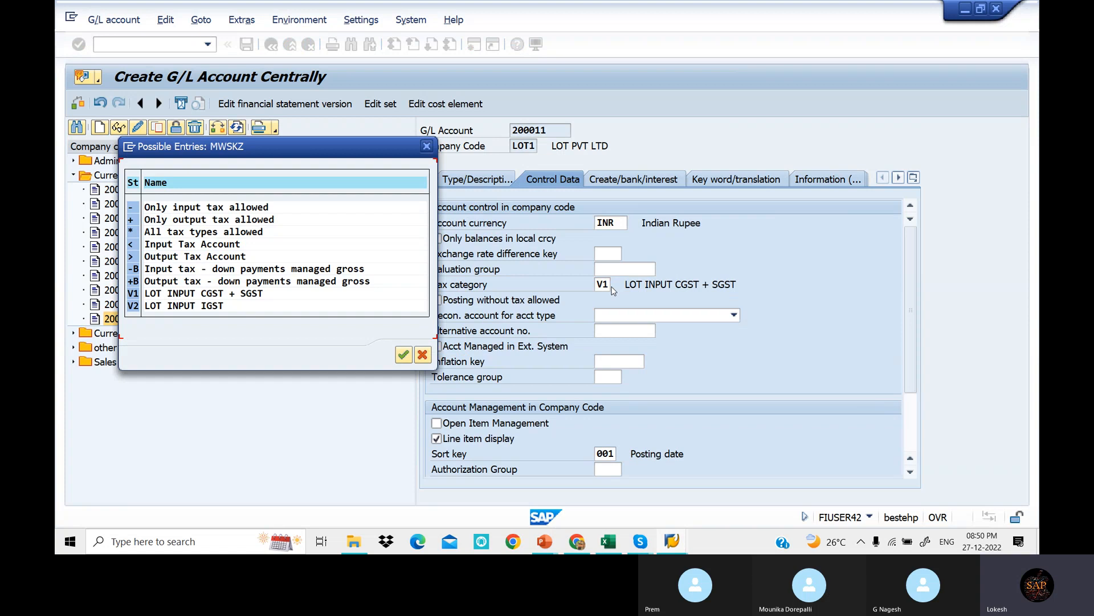
double_click(154, 308)
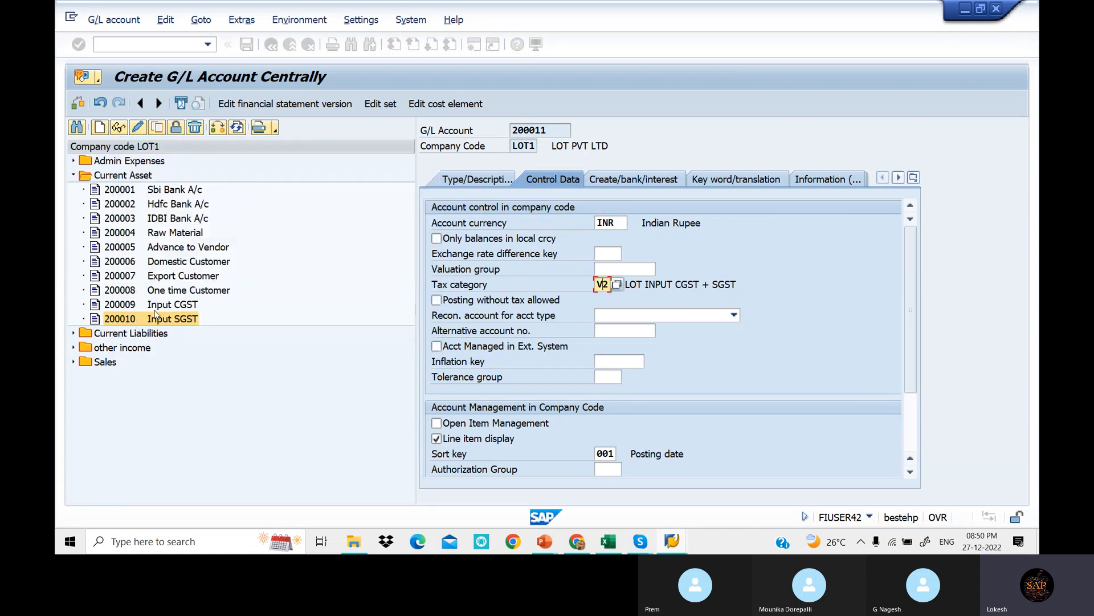
scroll(634, 456, down, 2)
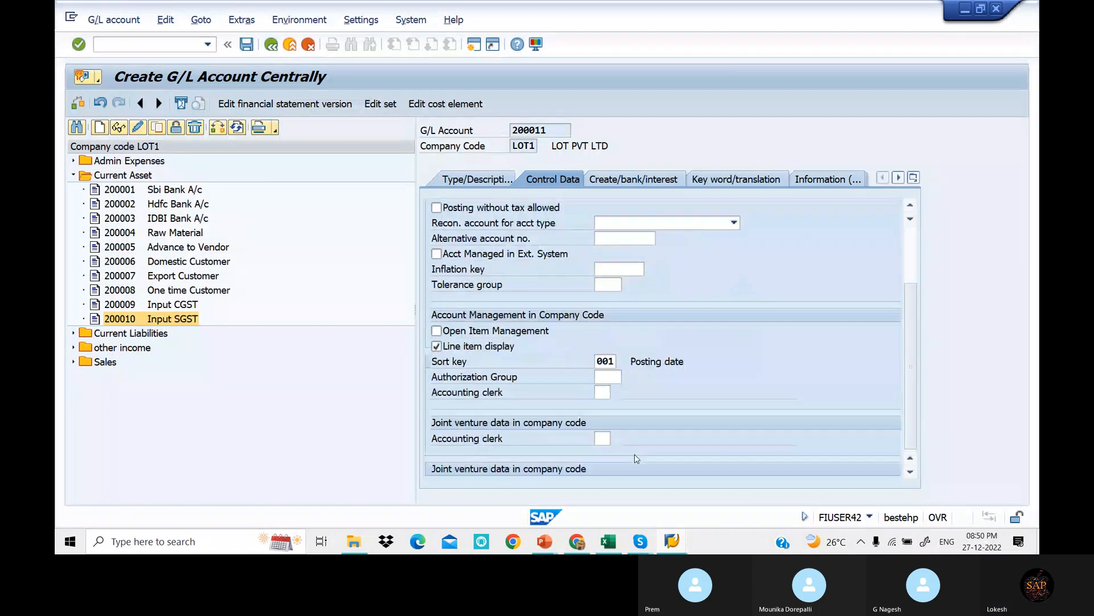
click(633, 179)
click(246, 45)
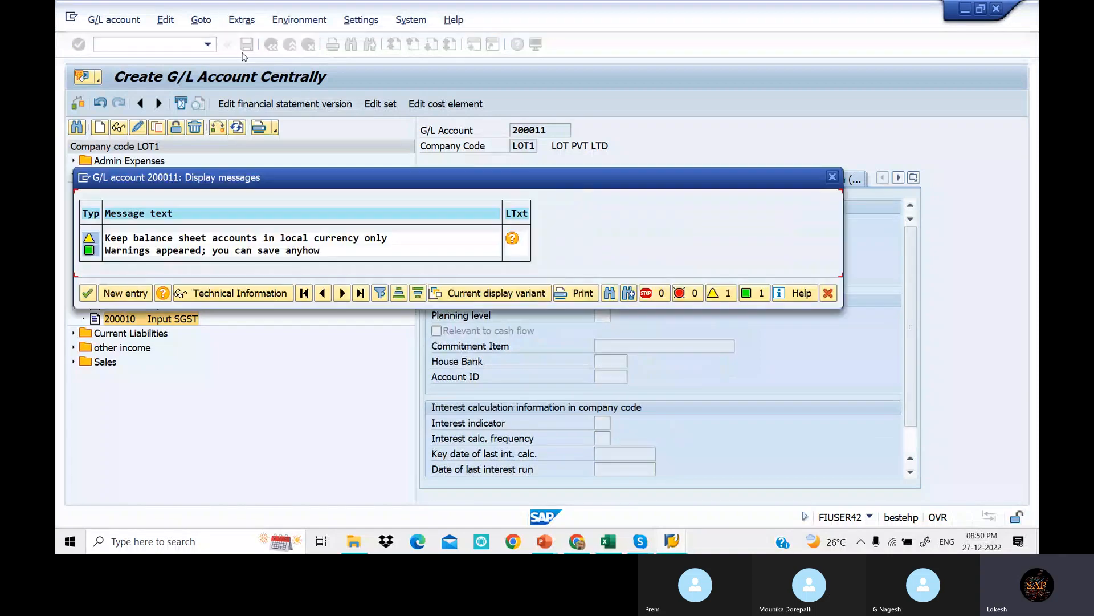
click(88, 294)
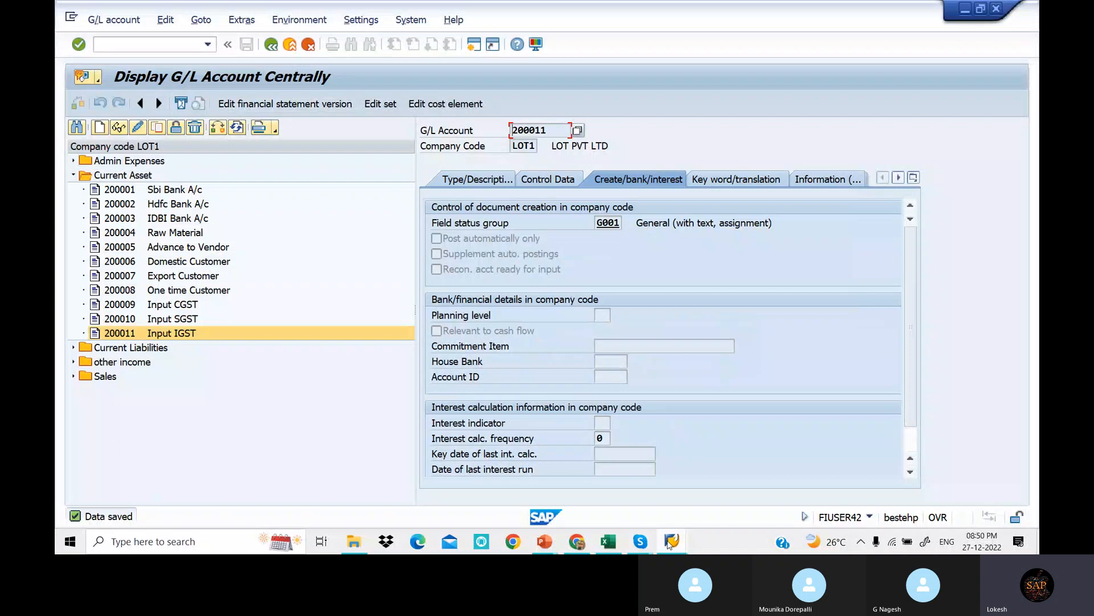
- Switch to the With Holding Tax workbook in Excel and look up the transaction code for assigning GL accounts to account keys
mouse_move(673, 542)
mouse_move(614, 549)
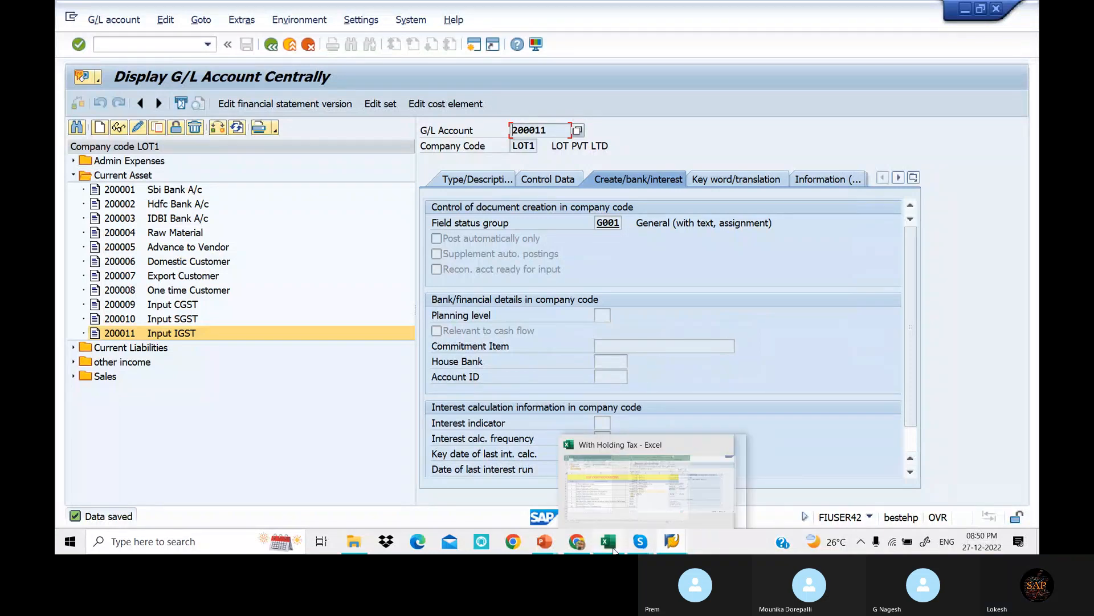
click(614, 549)
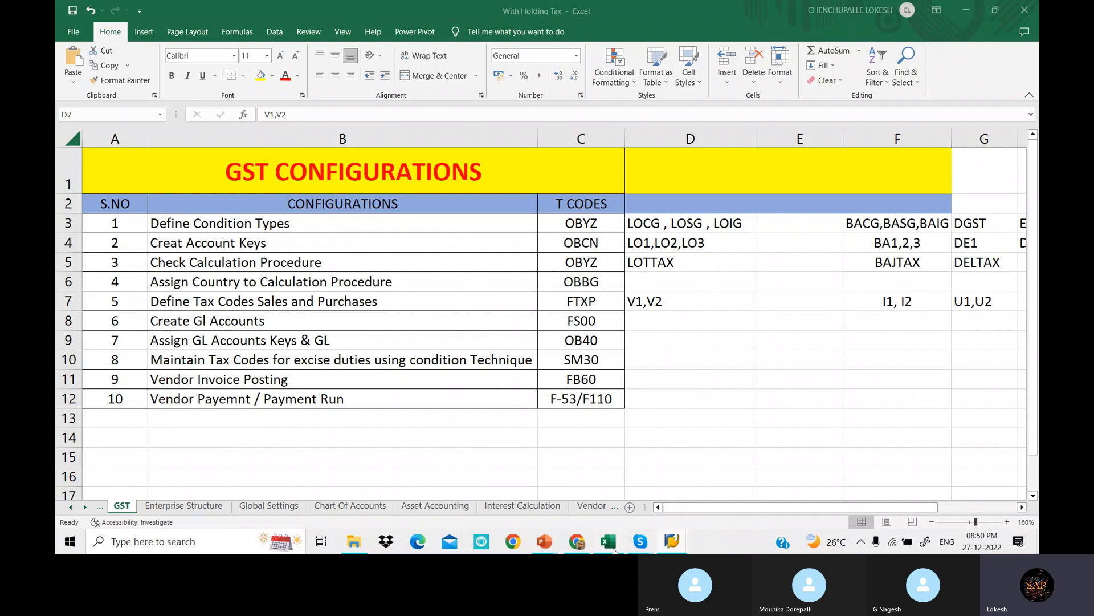
key(Left)
key(Down)
key(Down)
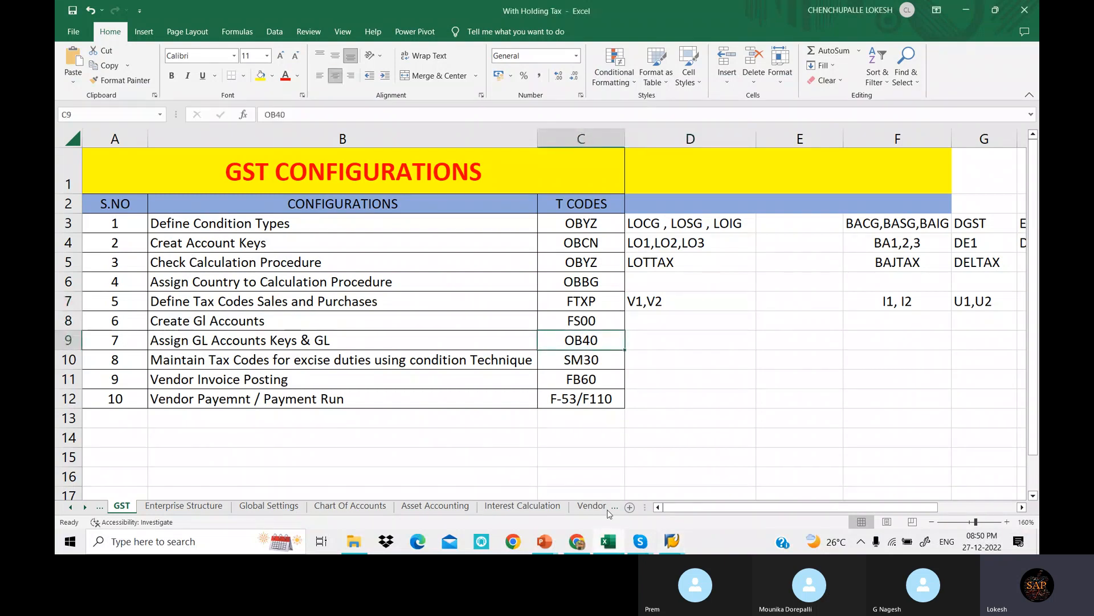
- Switch back to the SAP G/L account window and open transaction OB40 with the command /NOB40
click(673, 546)
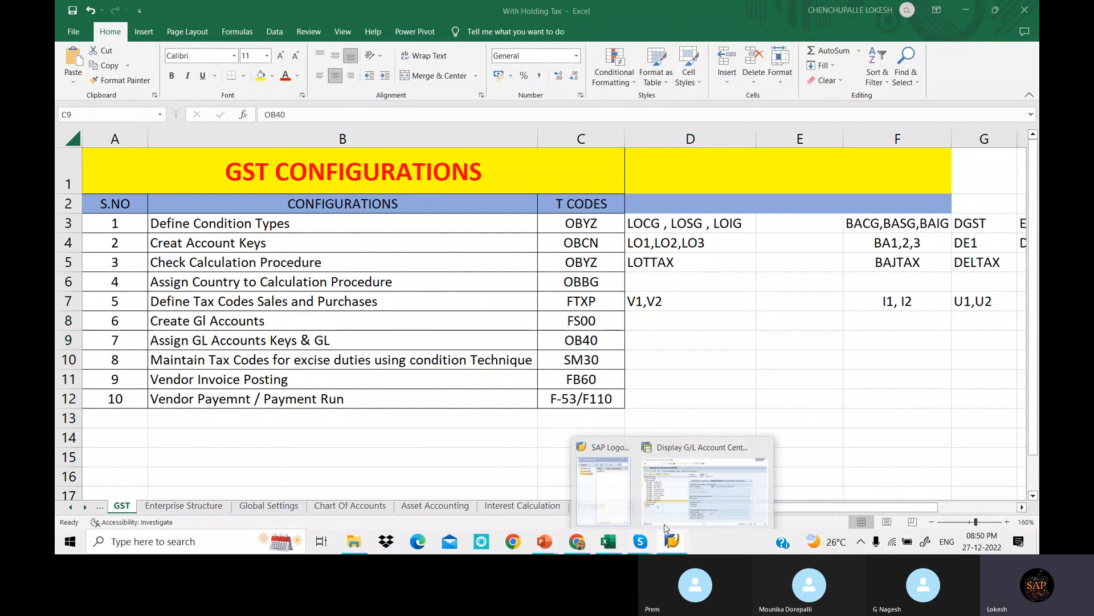
click(701, 487)
text(/NOB40)
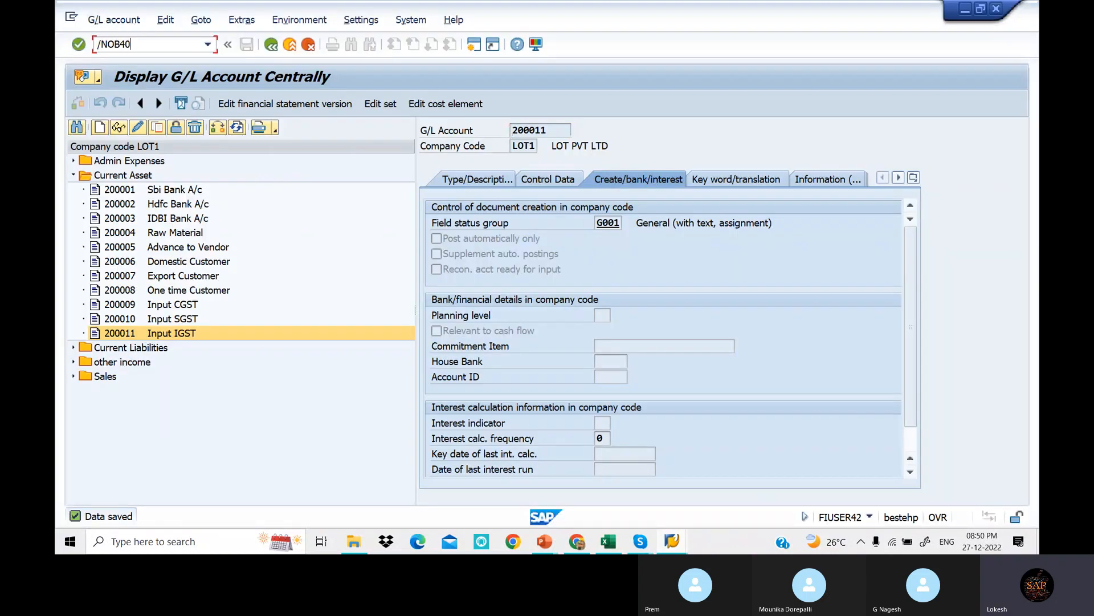
key(Return)
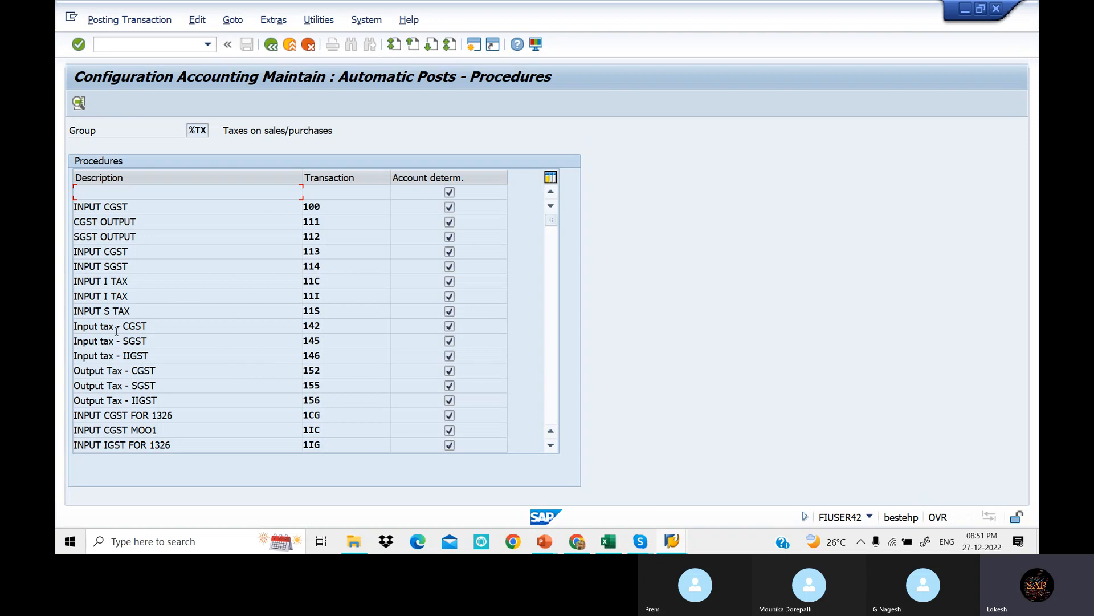
- Look through the sales/purchases tax procedures for the LOT account keys LO1, LO2 and LO3
scroll(228, 288, down, 1)
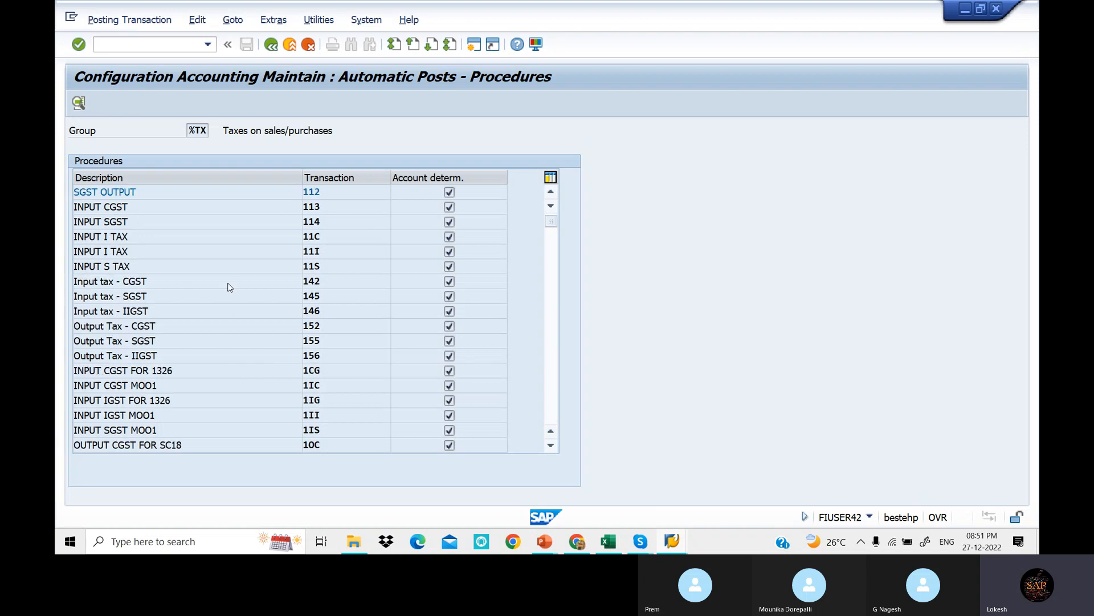
scroll(228, 287, down, 1)
scroll(228, 287, down, 1)
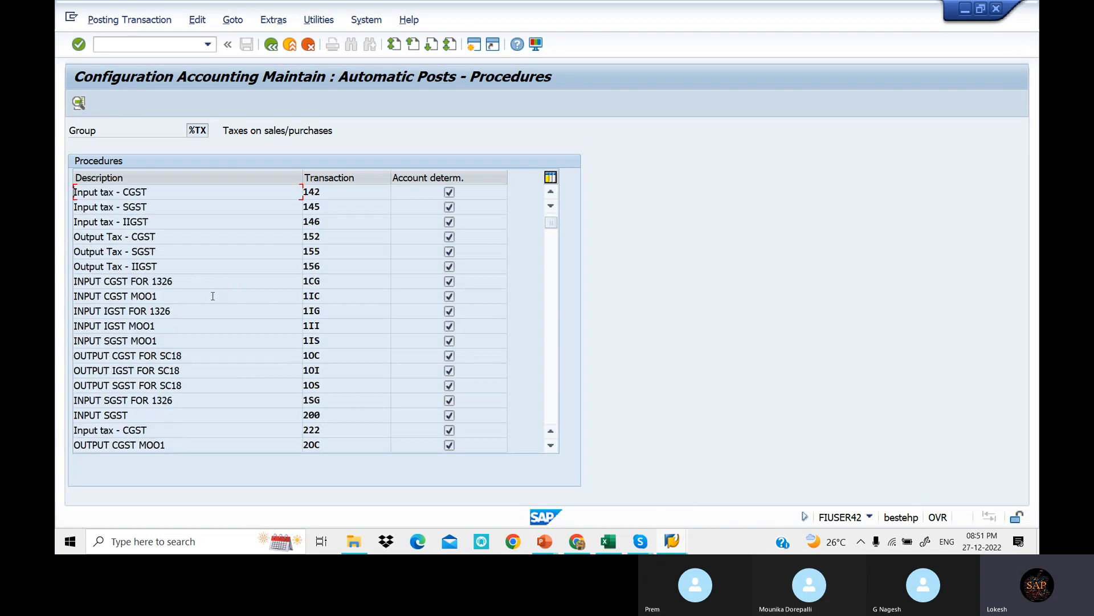
scroll(213, 296, down, 4)
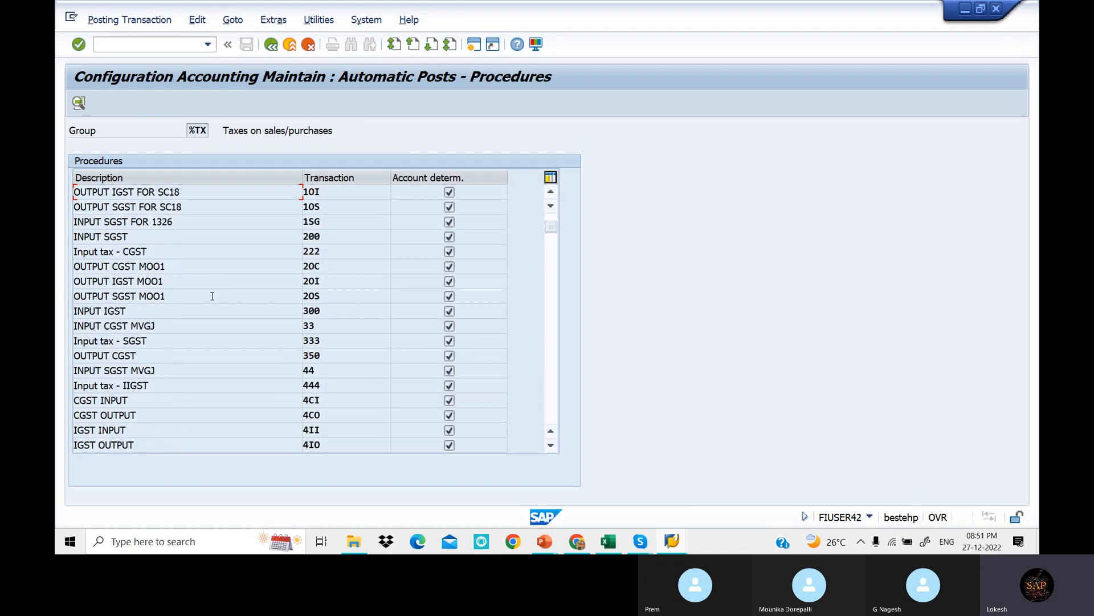
scroll(212, 297, down, 4)
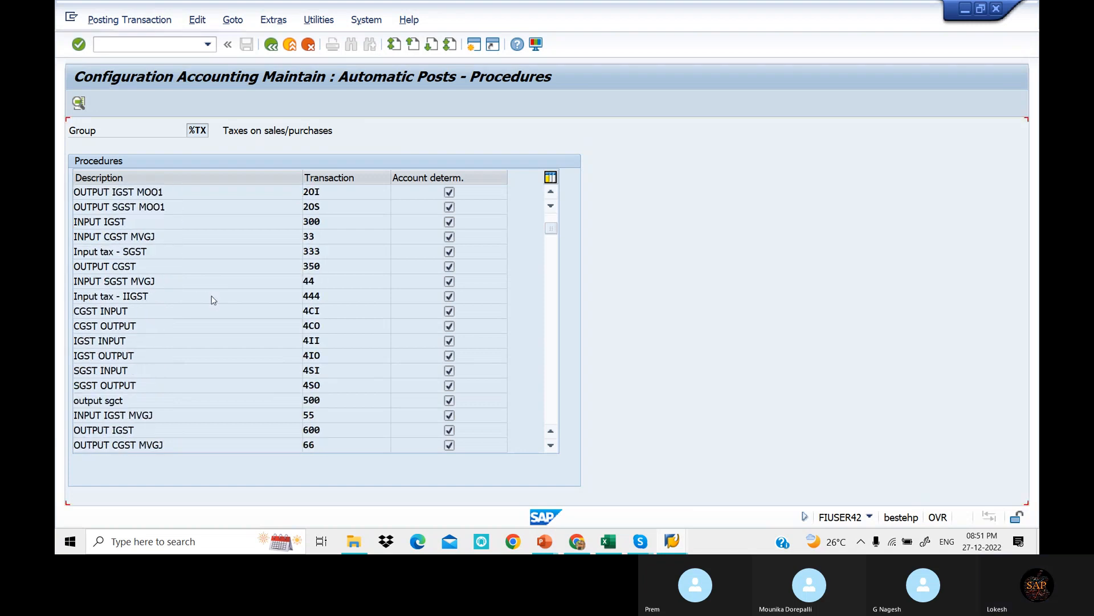
scroll(213, 298, down, 1)
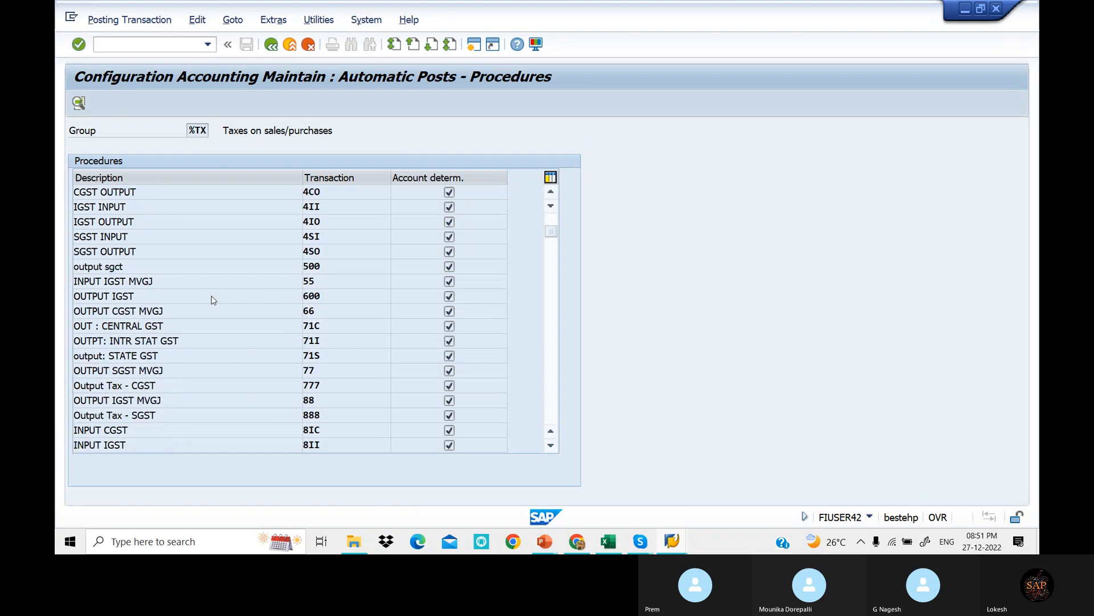
scroll(213, 300, down, 3)
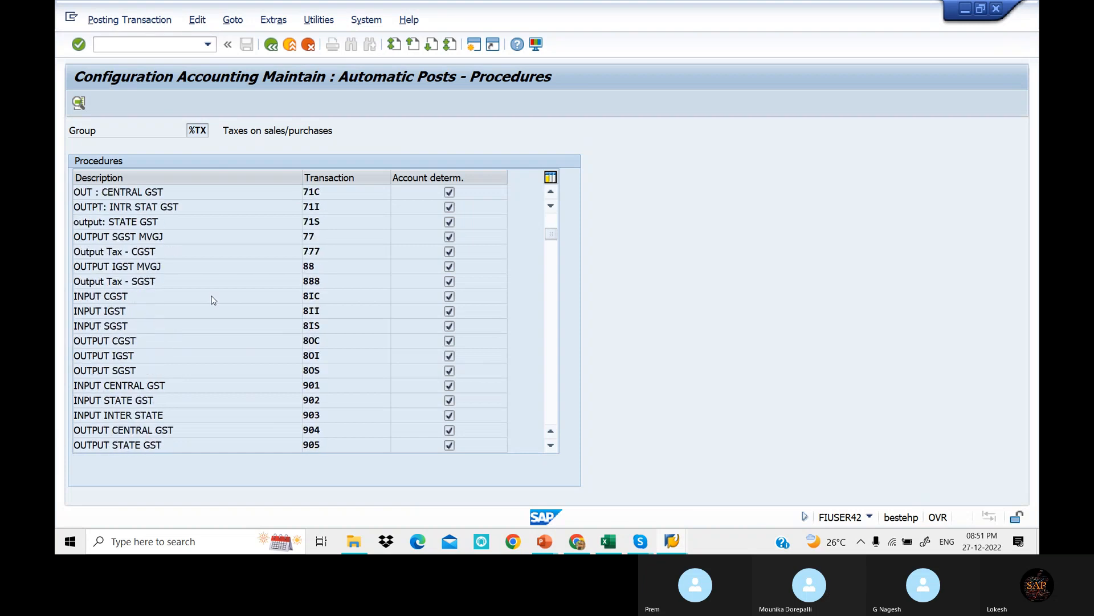
scroll(213, 300, down, 1)
scroll(213, 297, down, 1)
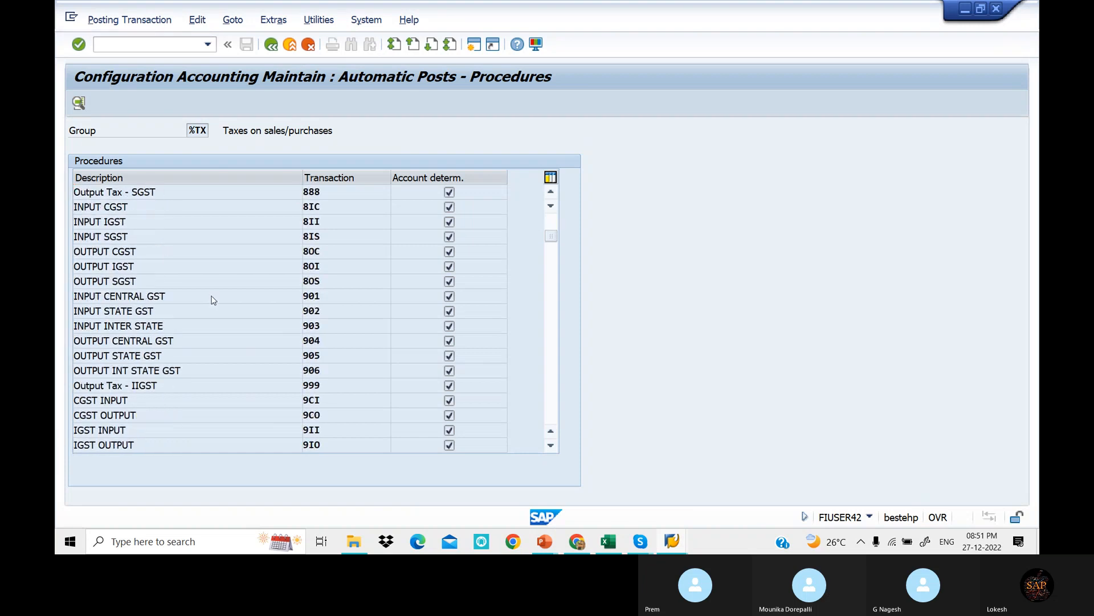
scroll(213, 299, down, 5)
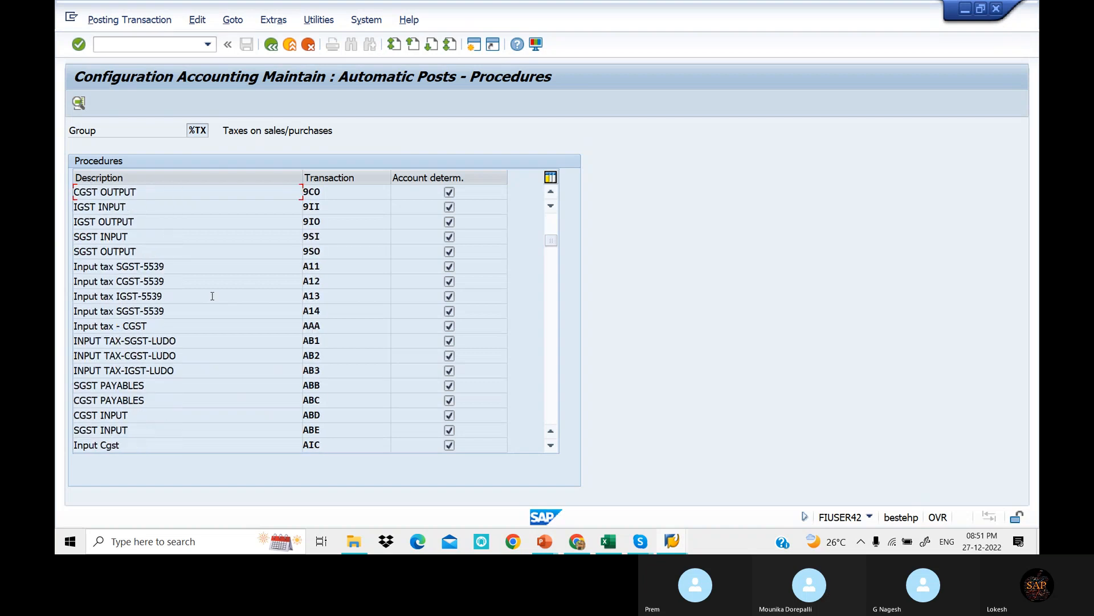
scroll(212, 296, down, 4)
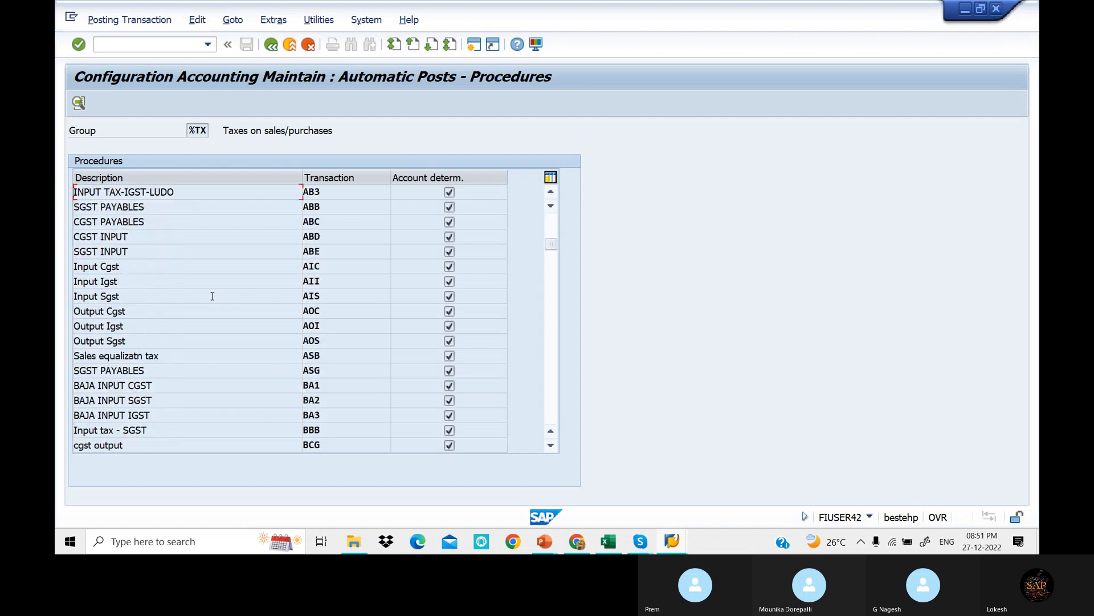
scroll(212, 296, down, 3)
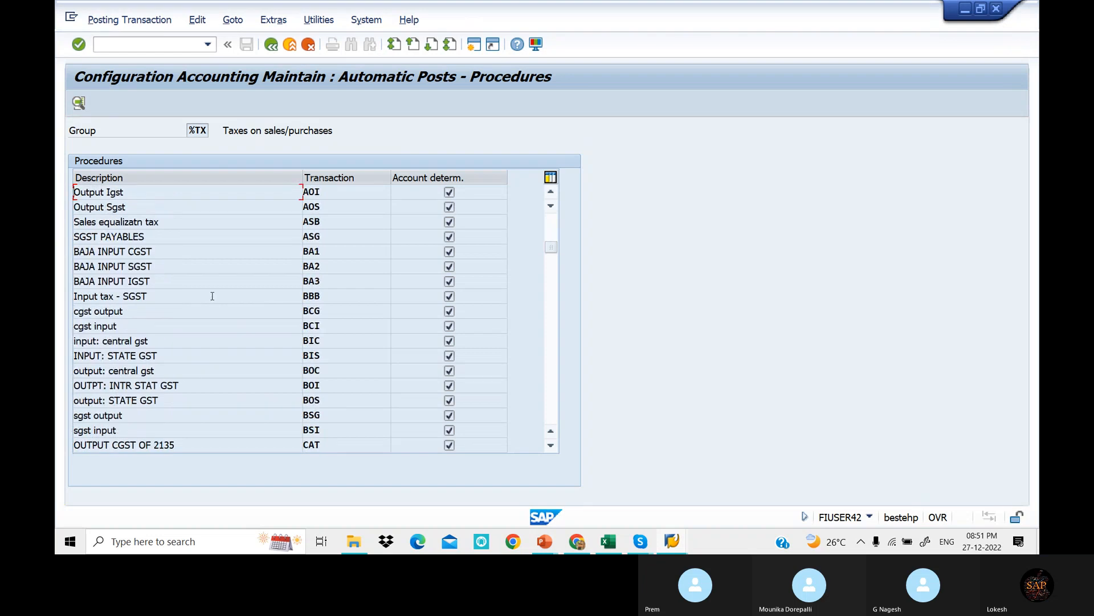
scroll(212, 296, down, 2)
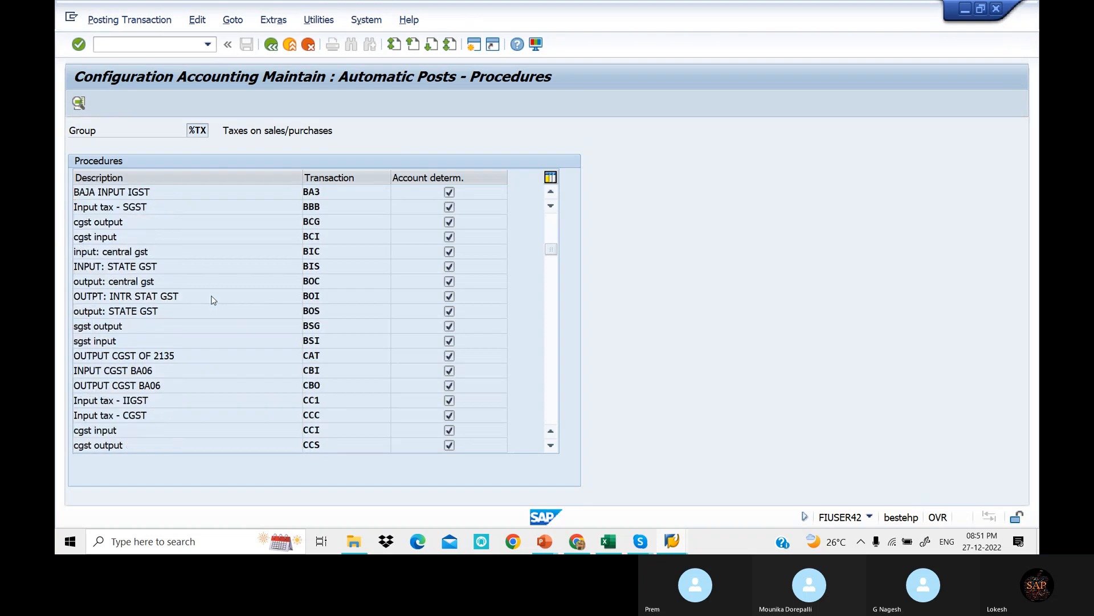
scroll(213, 300, down, 1)
scroll(213, 300, down, 3)
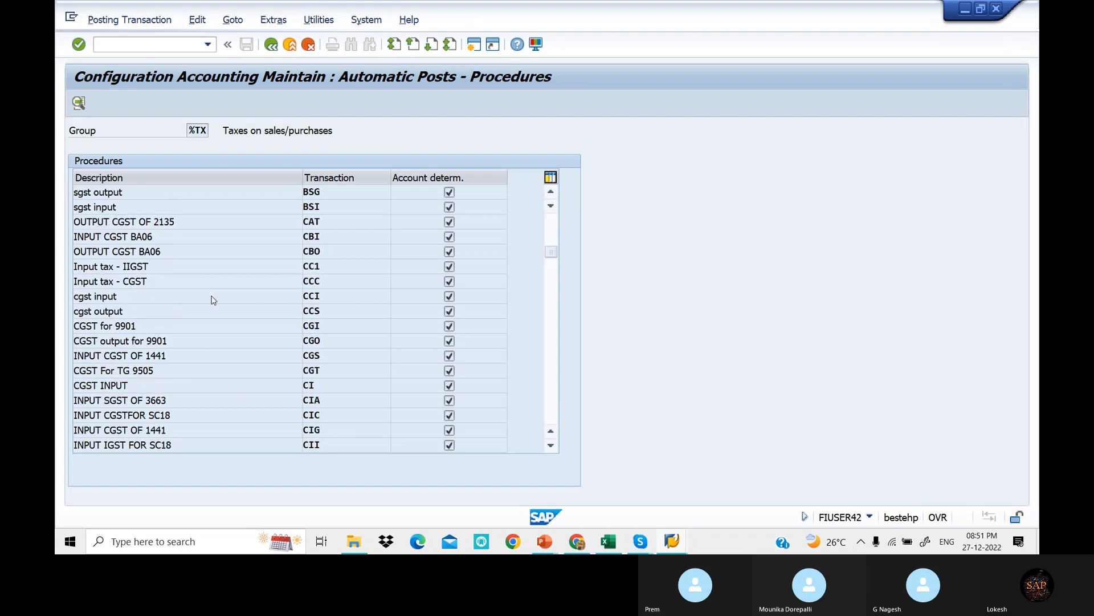
scroll(213, 300, down, 2)
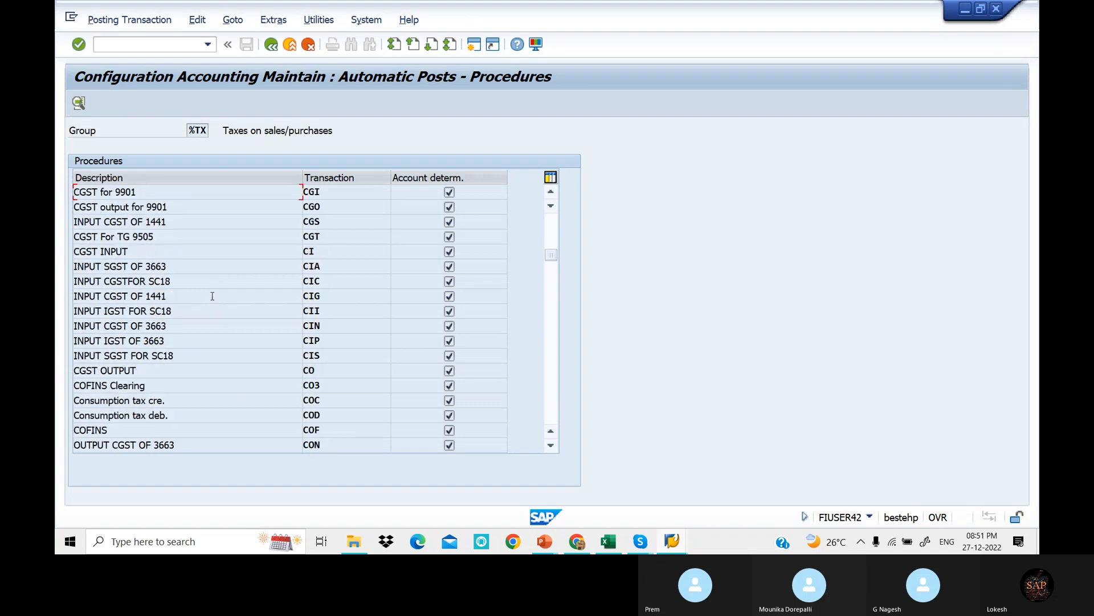
scroll(212, 296, down, 1)
scroll(212, 296, down, 5)
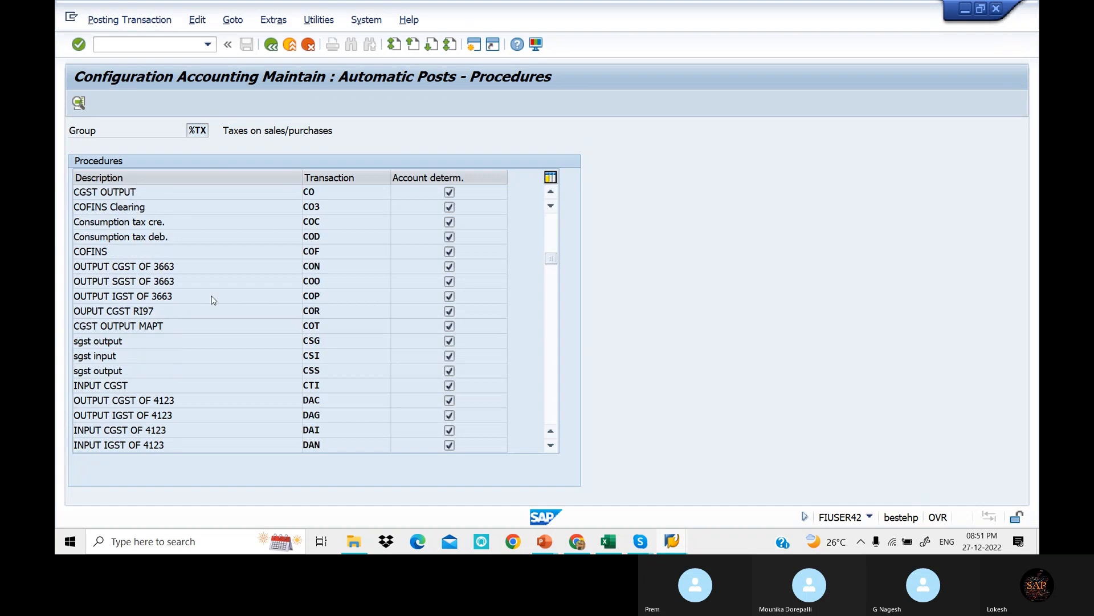
scroll(212, 296, down, 4)
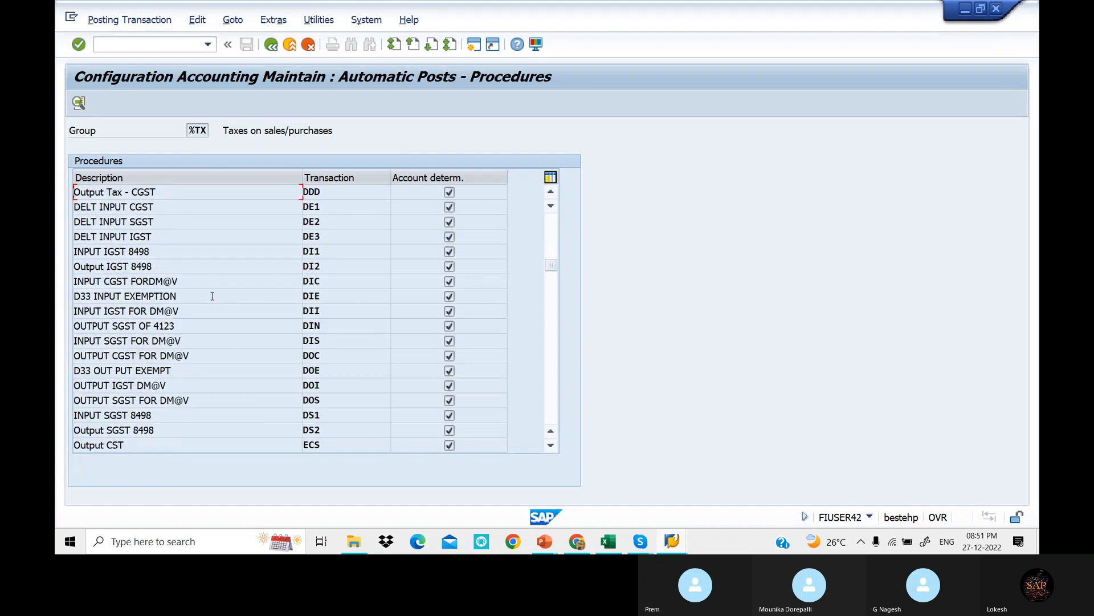
scroll(212, 295, down, 6)
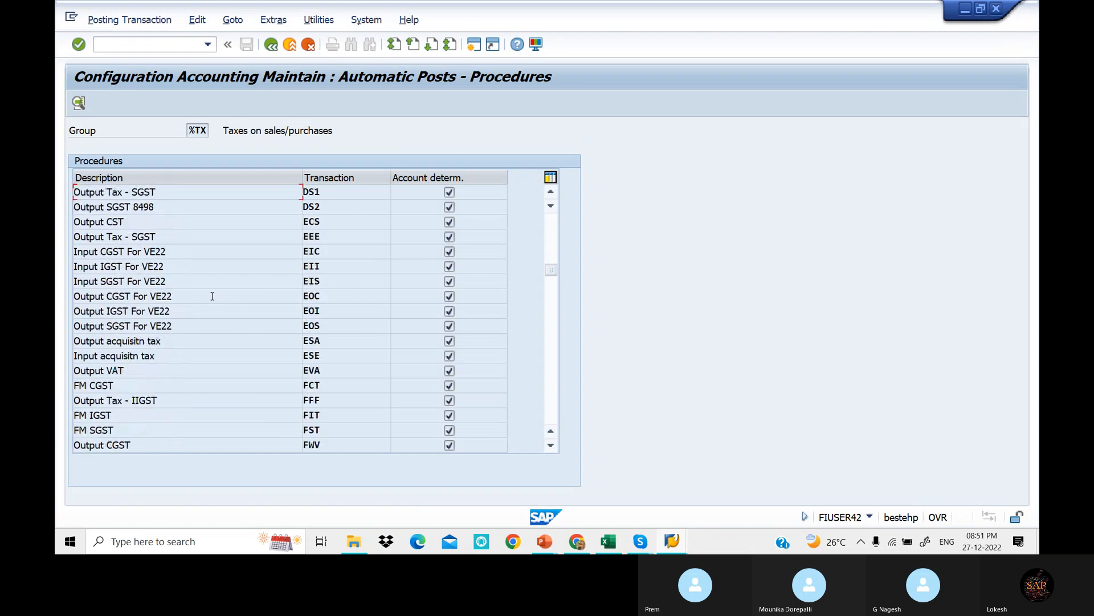
scroll(212, 295, down, 4)
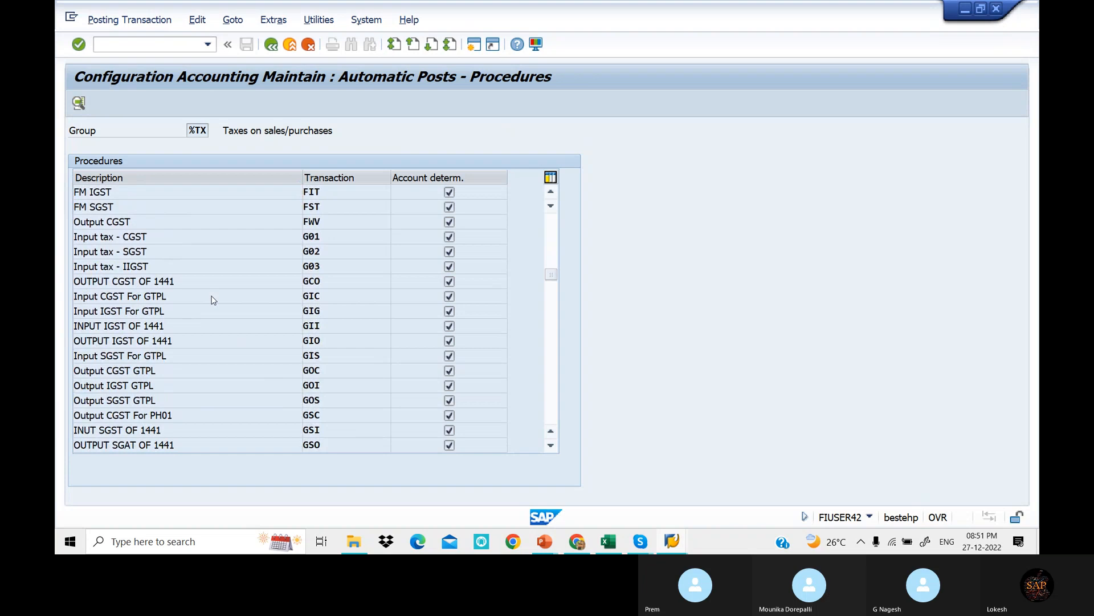
scroll(212, 300, down, 7)
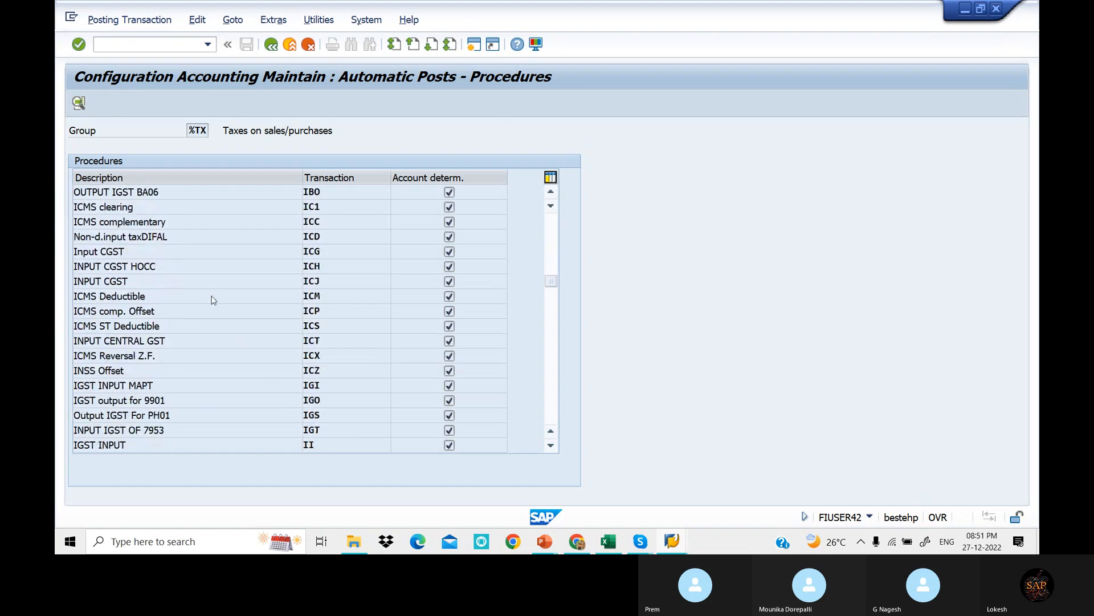
scroll(212, 300, down, 7)
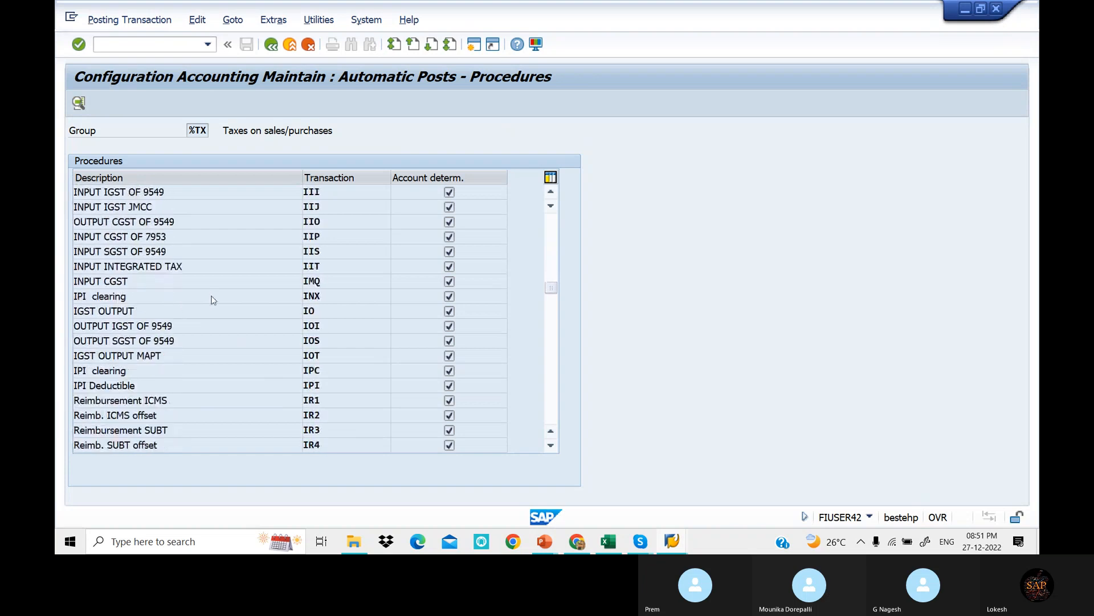
scroll(212, 300, down, 5)
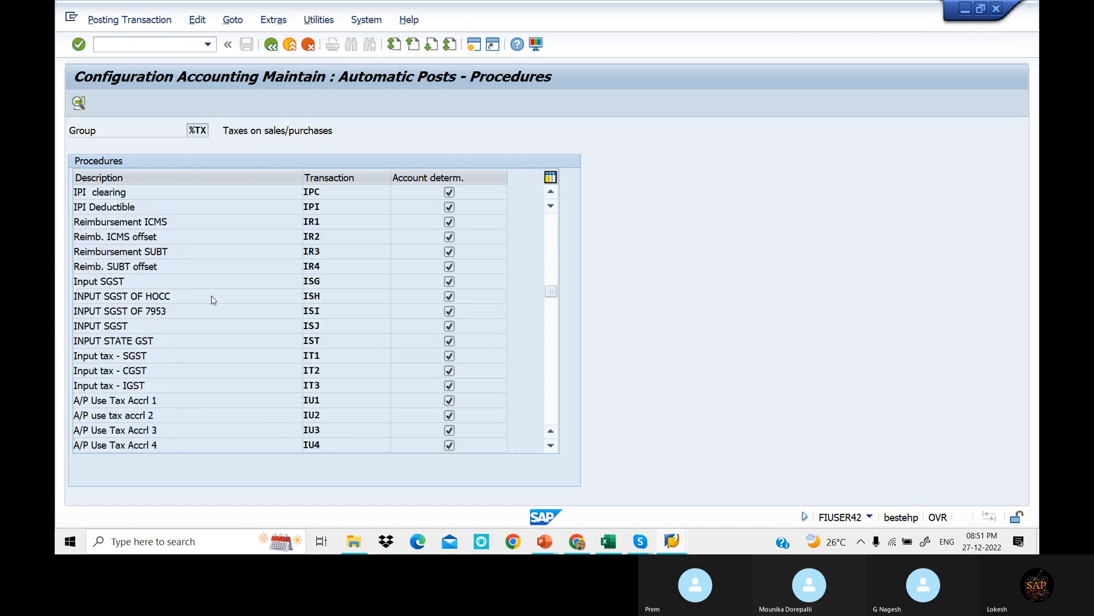
scroll(213, 300, down, 3)
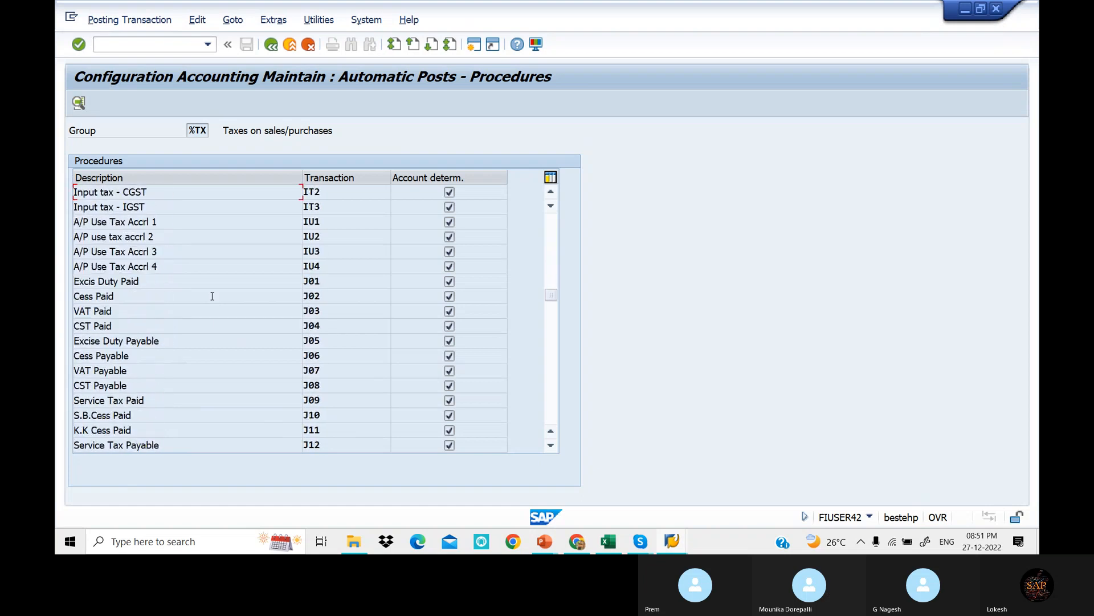
scroll(213, 296, down, 3)
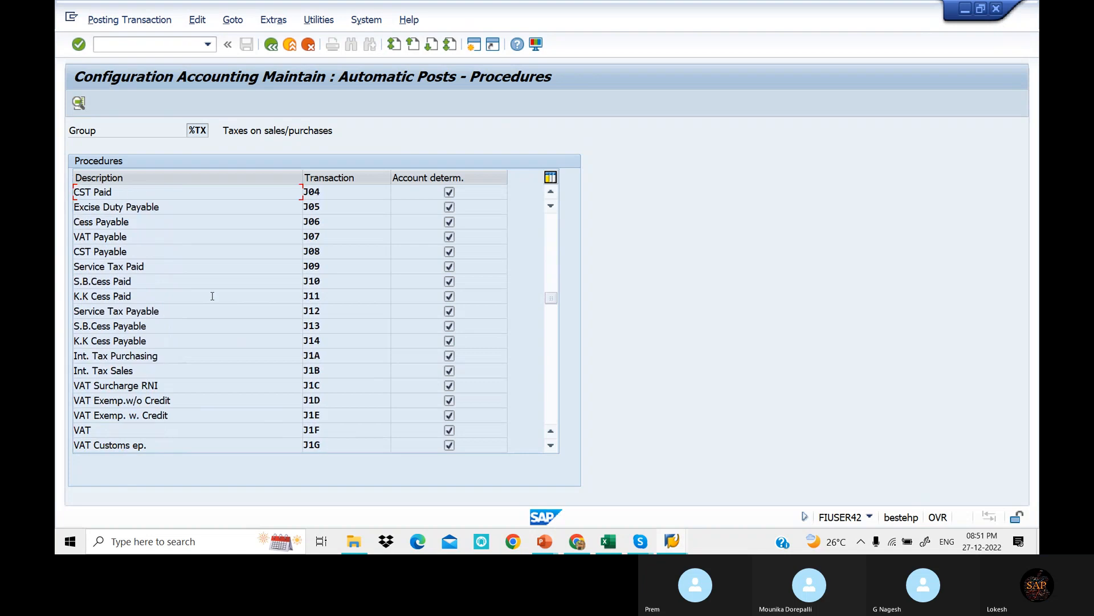
scroll(212, 300, down, 5)
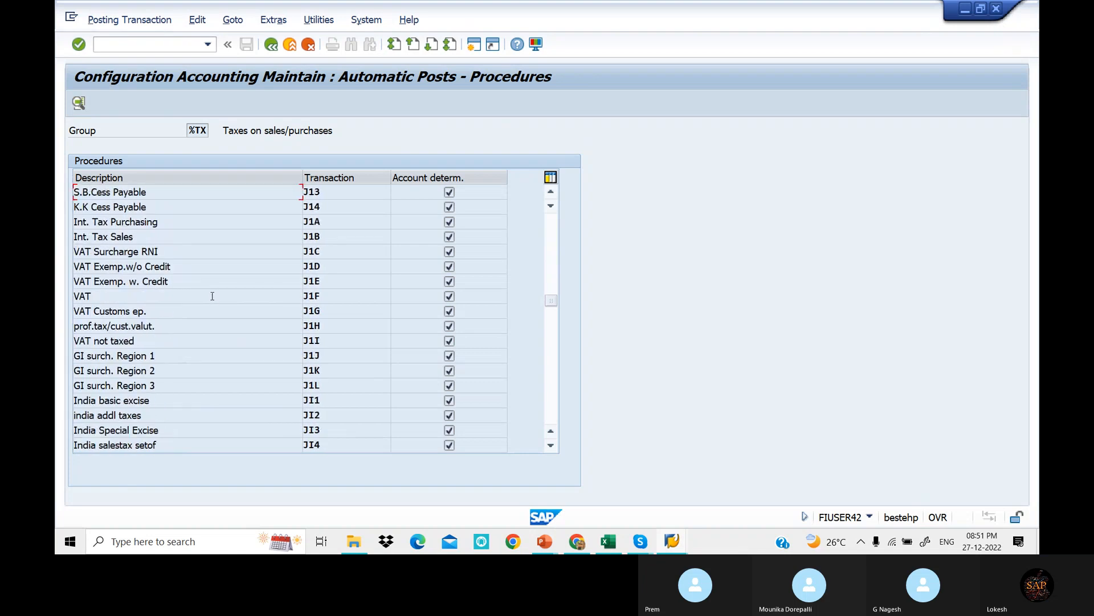
- Open the LOT INPUT CGST procedure (LO1) for chart of accounts LOT1 and save its account determination rules
scroll(213, 299, down, 5)
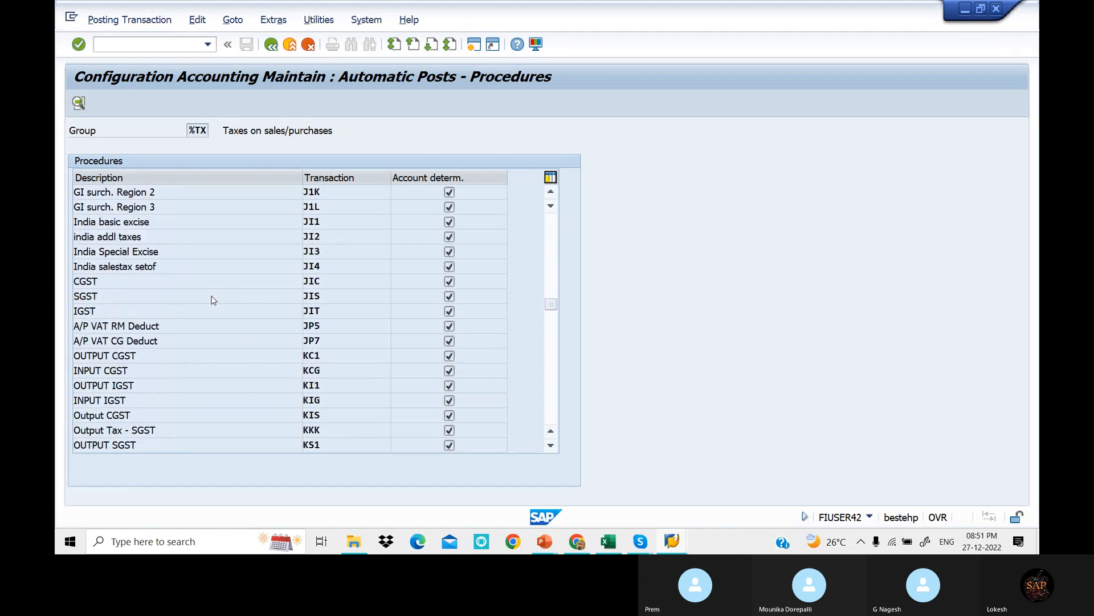
scroll(212, 296, down, 2)
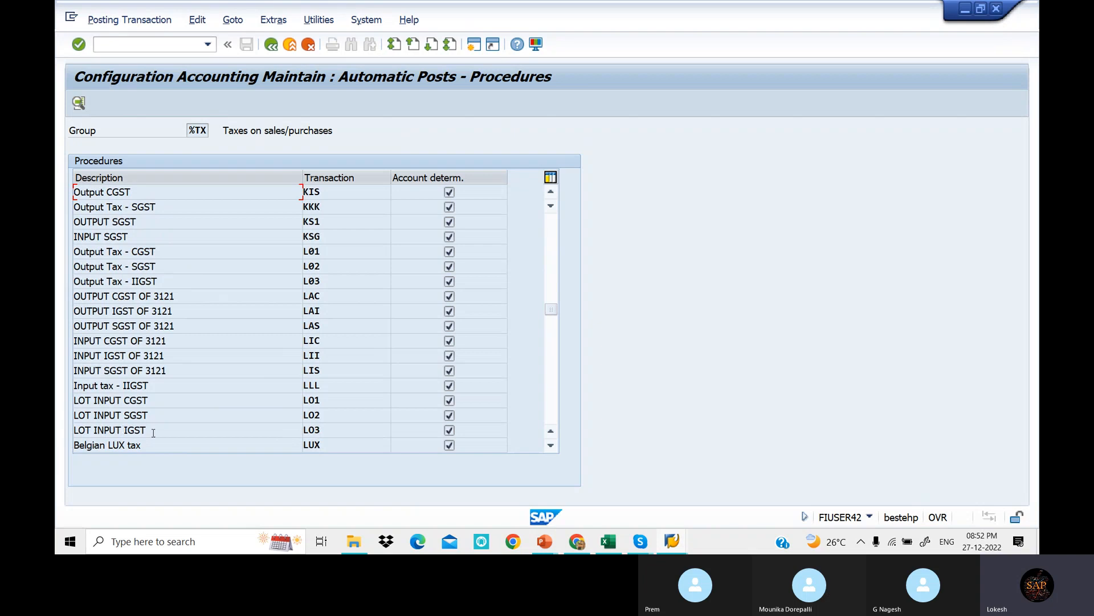
double_click(177, 400)
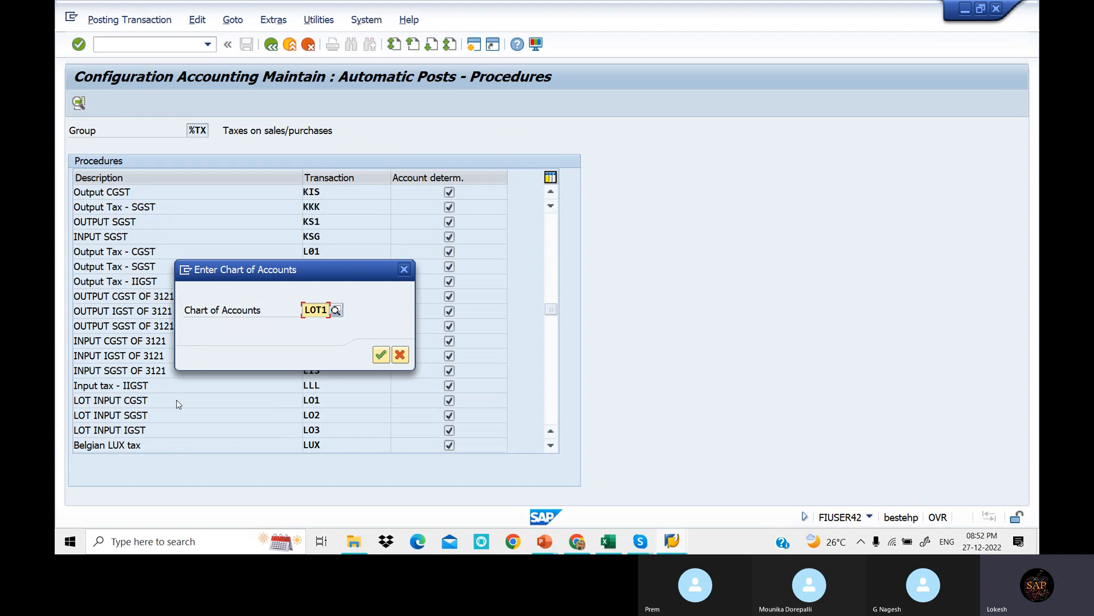
click(379, 356)
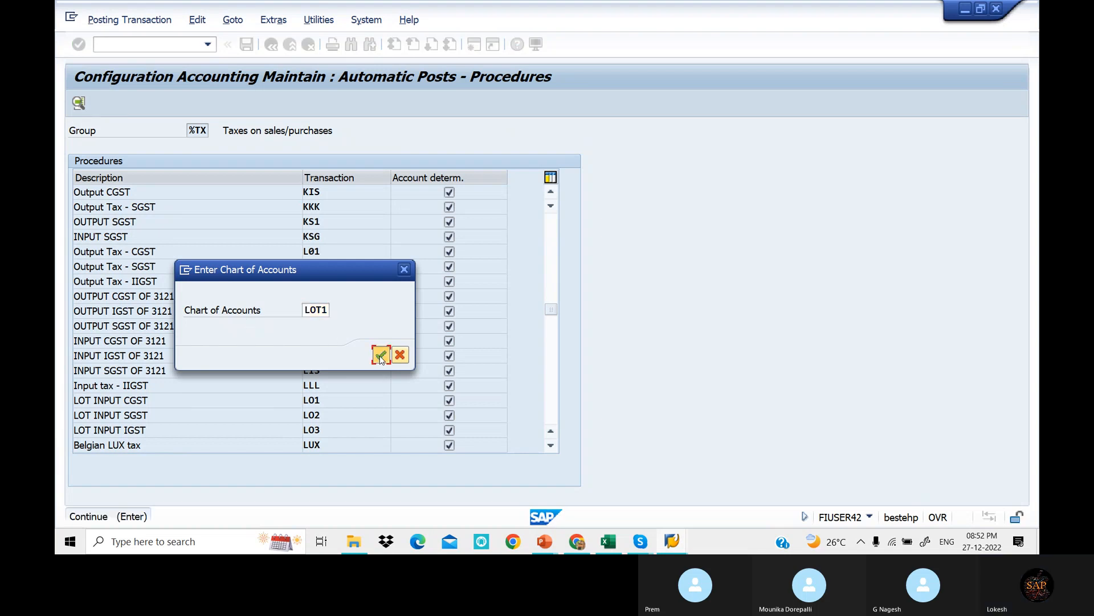
click(192, 103)
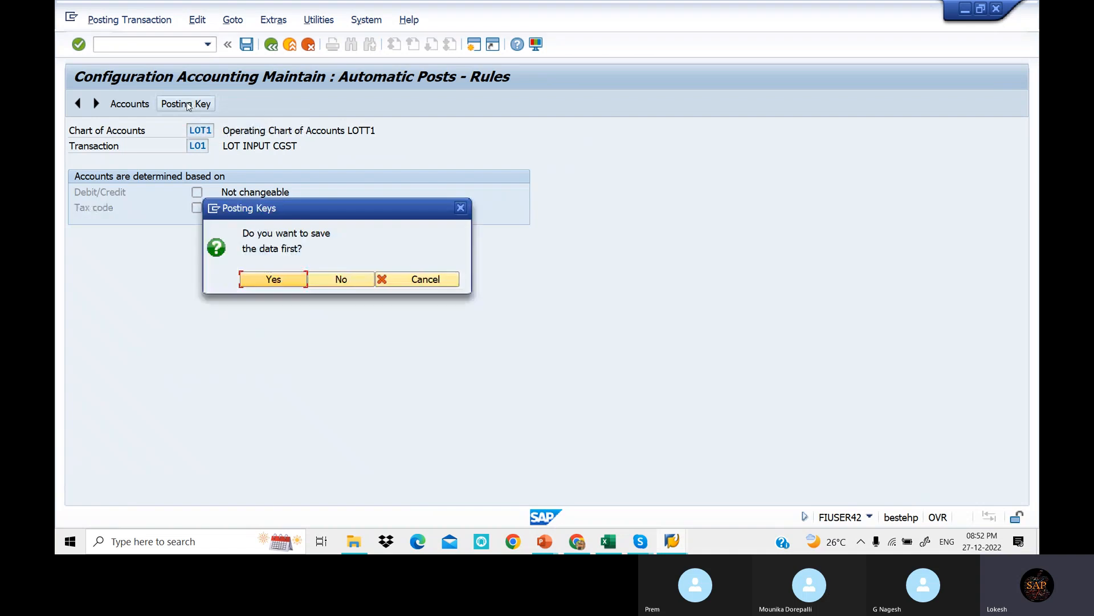
click(288, 285)
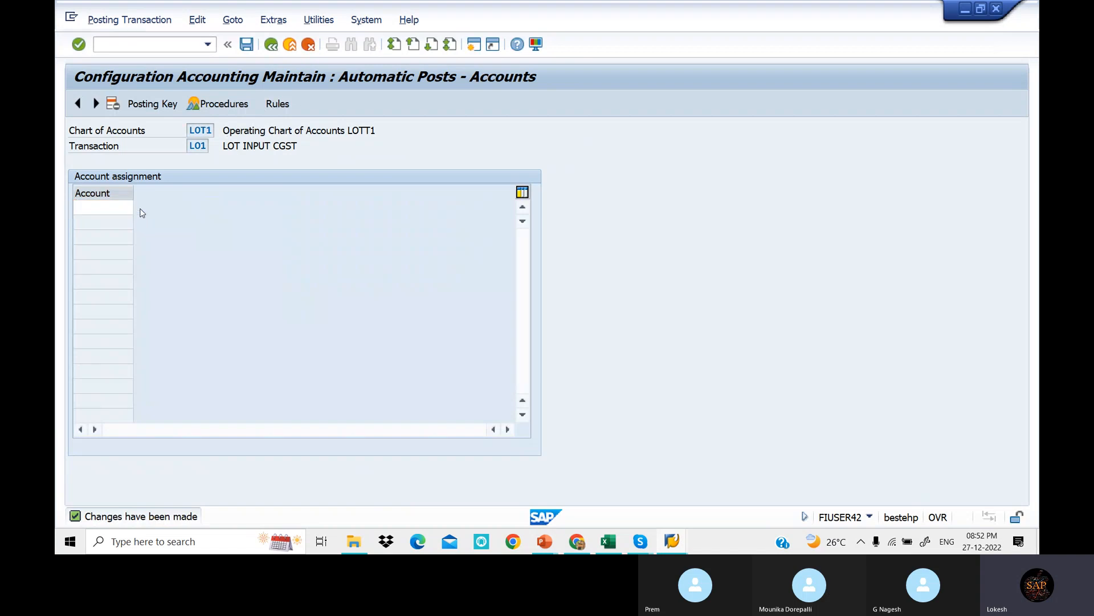
- Try to assign the Input CGST account 200009 to LO1 without posting keys, and clear the entry
key(F4)
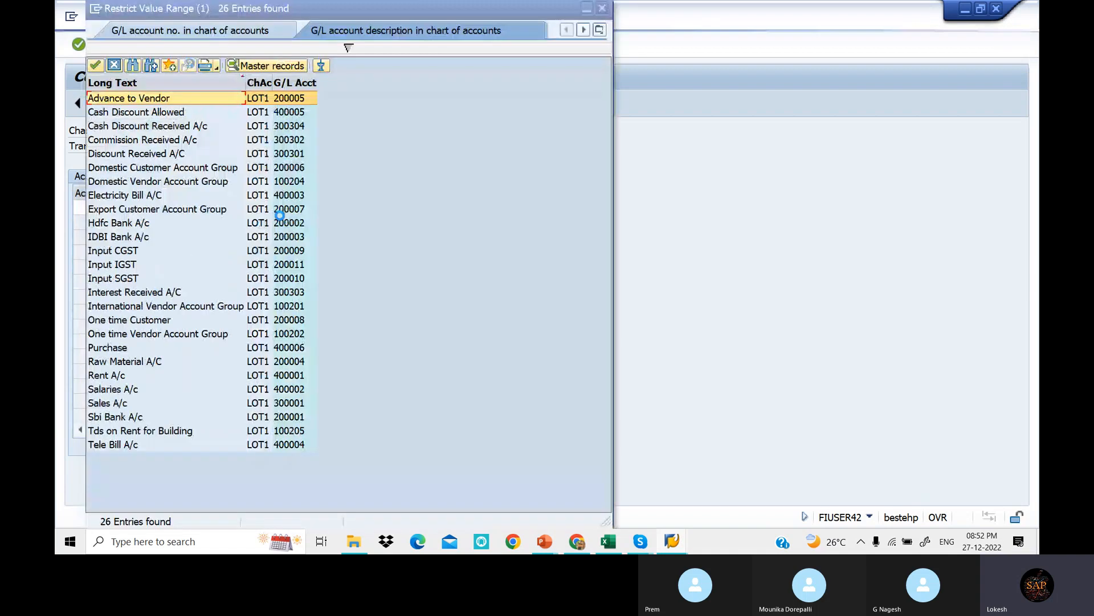
click(142, 249)
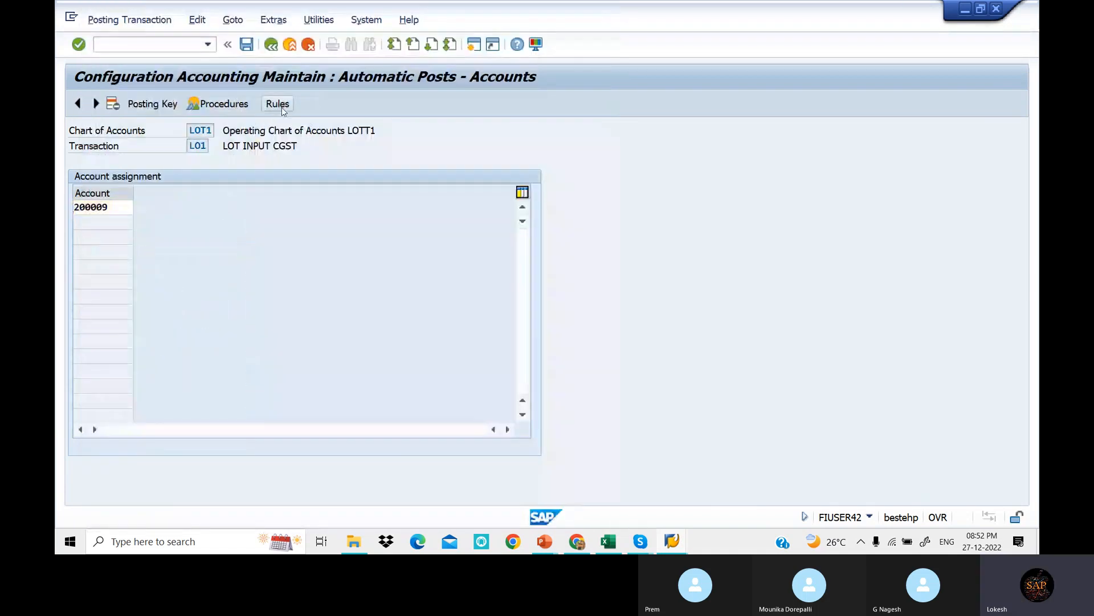
click(280, 106)
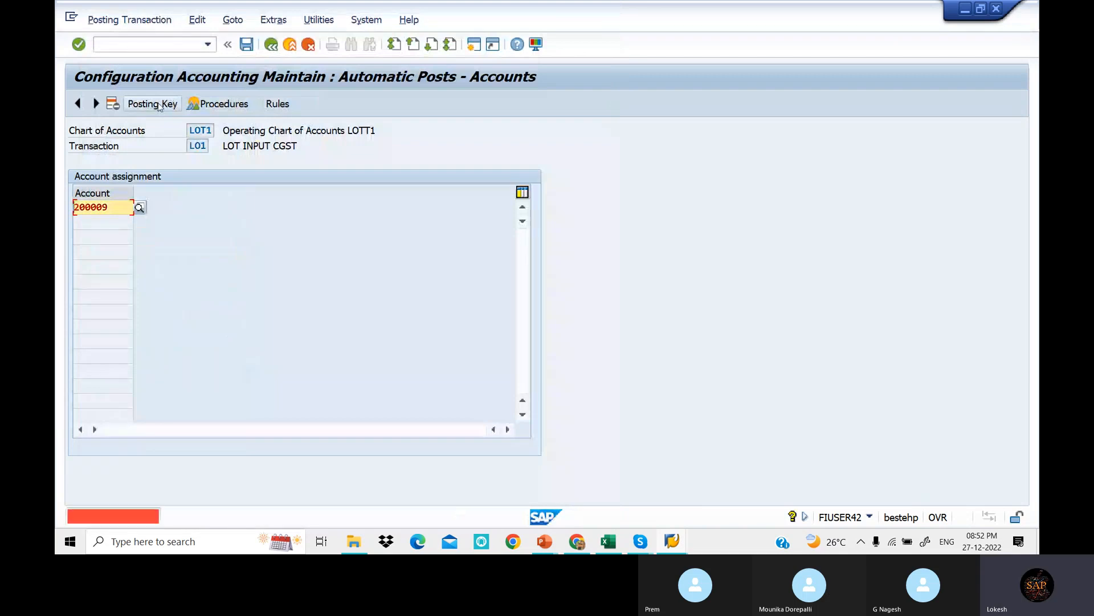
click(265, 109)
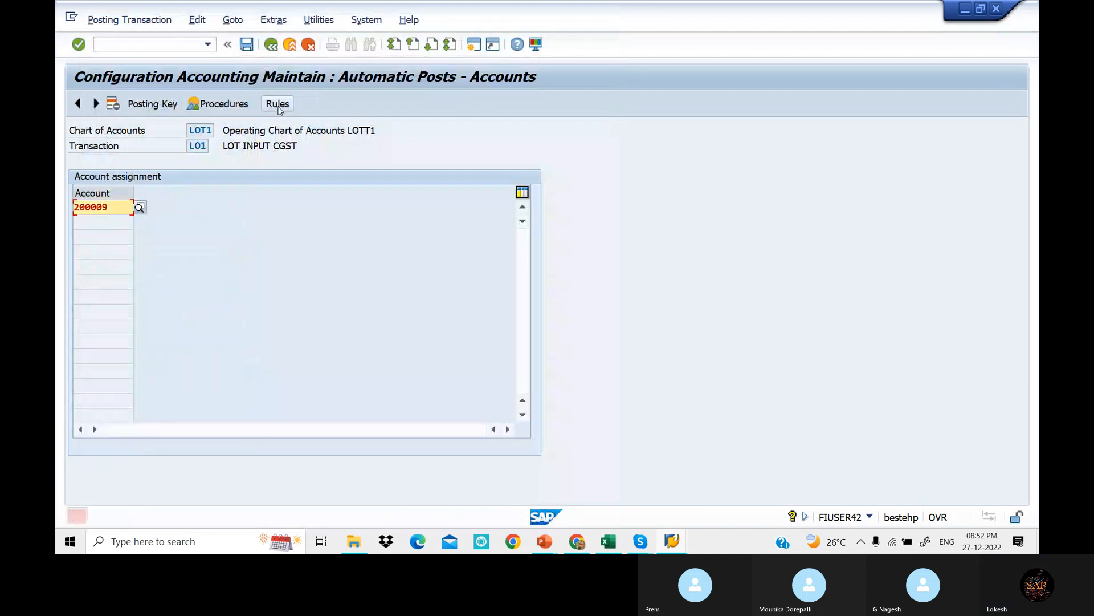
click(157, 107)
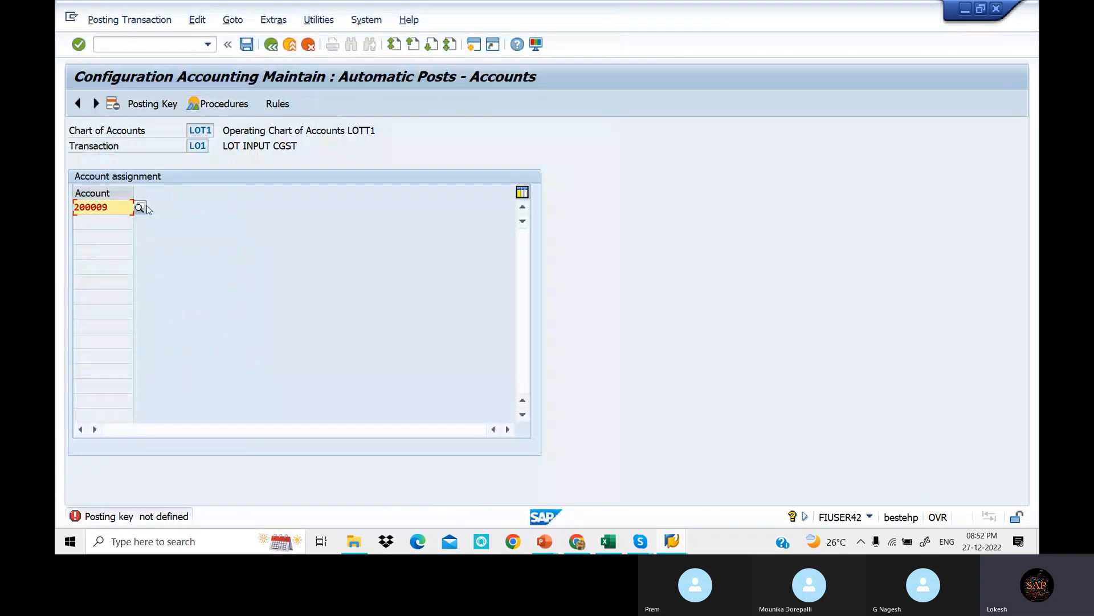
key(BackSpace)
key(BackSpace)
key(BackSpace)
key(BackSpace)
key(BackSpace)
key(BackSpace)
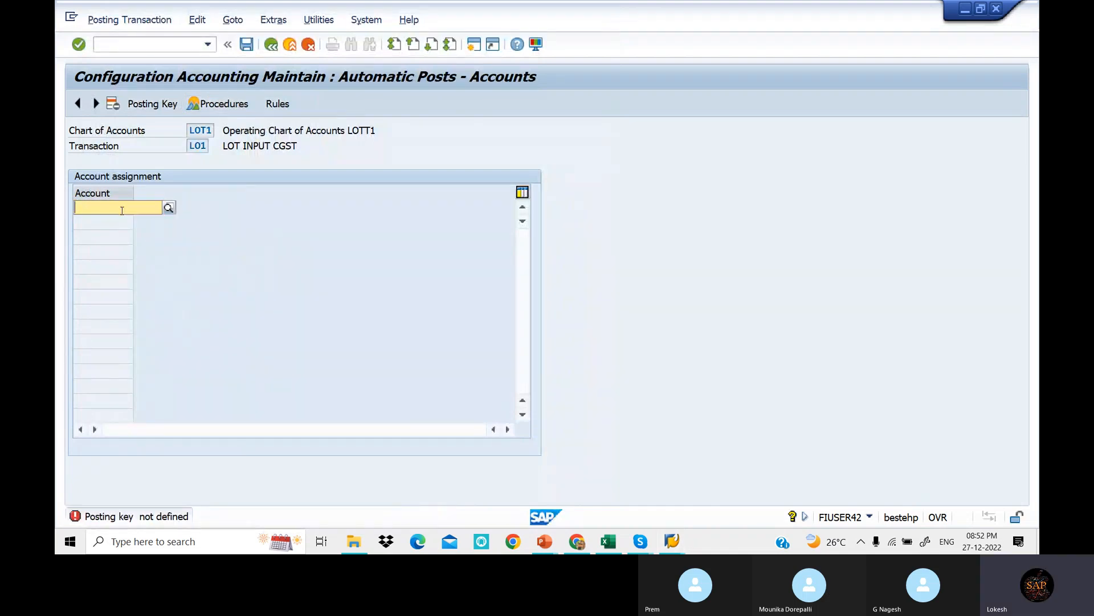
- Set LO1's posting keys to debit 40 and credit 50 and save them in the GOODS AND SERVICES TAX LOT1 request
click(277, 105)
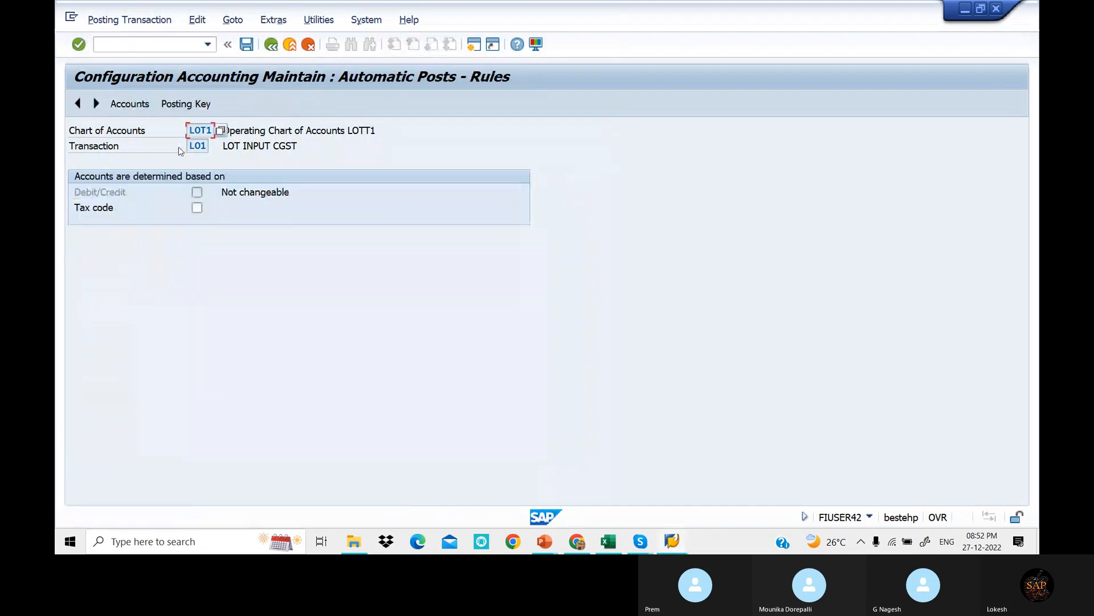
click(130, 103)
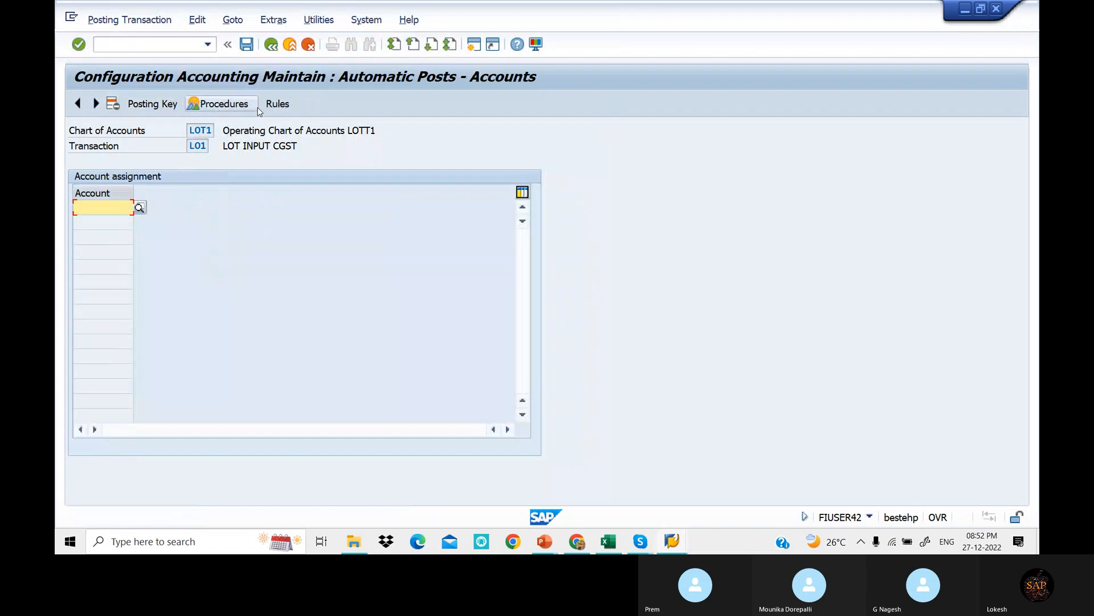
click(276, 104)
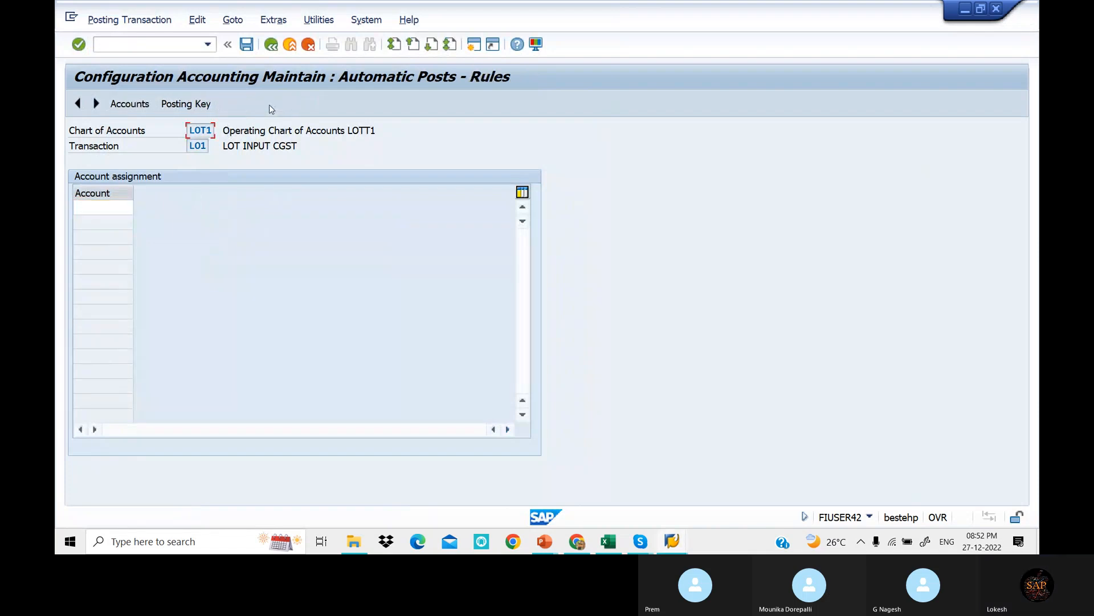
click(193, 106)
click(205, 177)
click(205, 190)
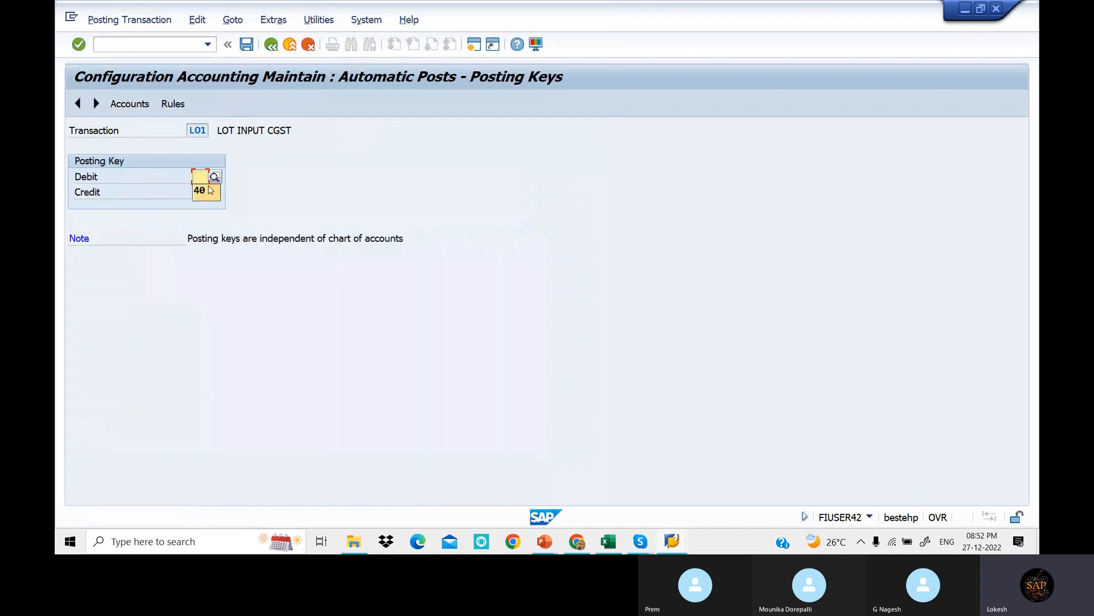
click(202, 192)
text(50)
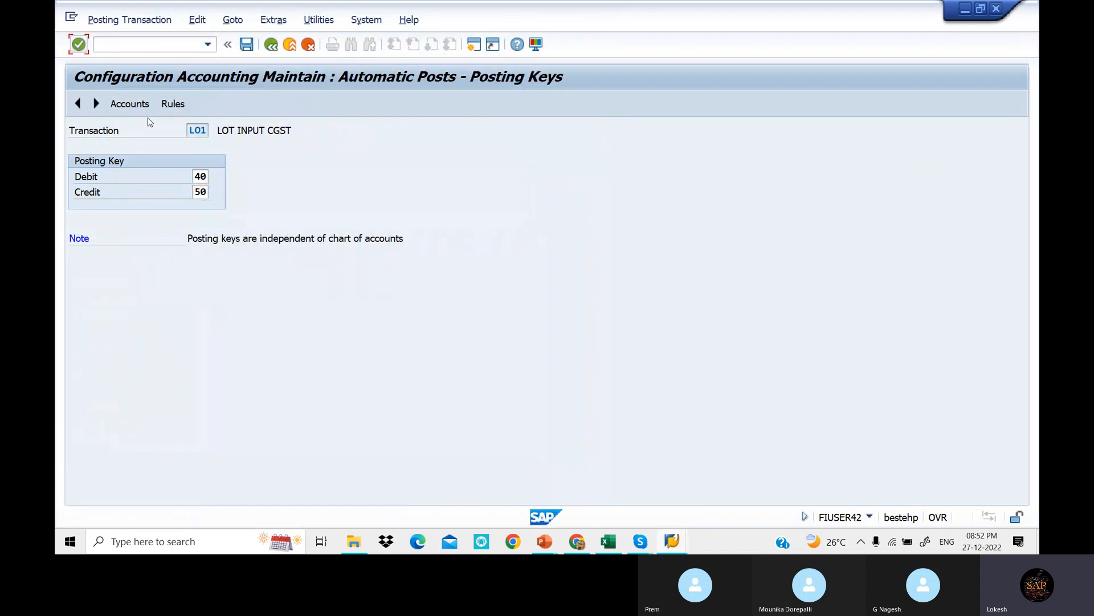
click(147, 107)
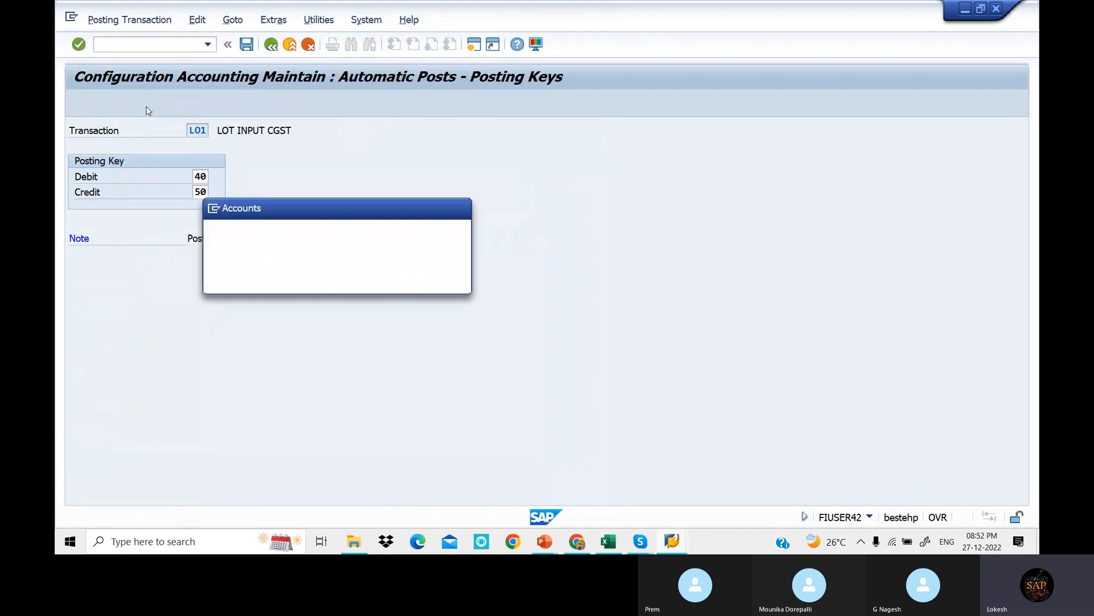
click(278, 278)
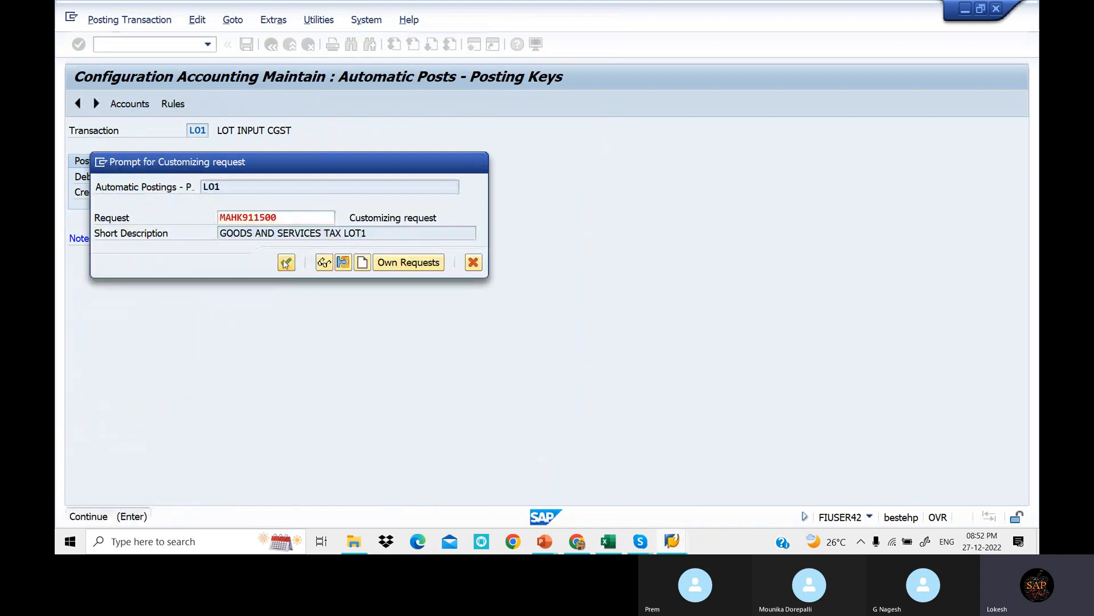
click(286, 263)
- Assign G/L account 200009 to LOT INPUT CGST (LO1), save, and return to the procedures list
click(106, 207)
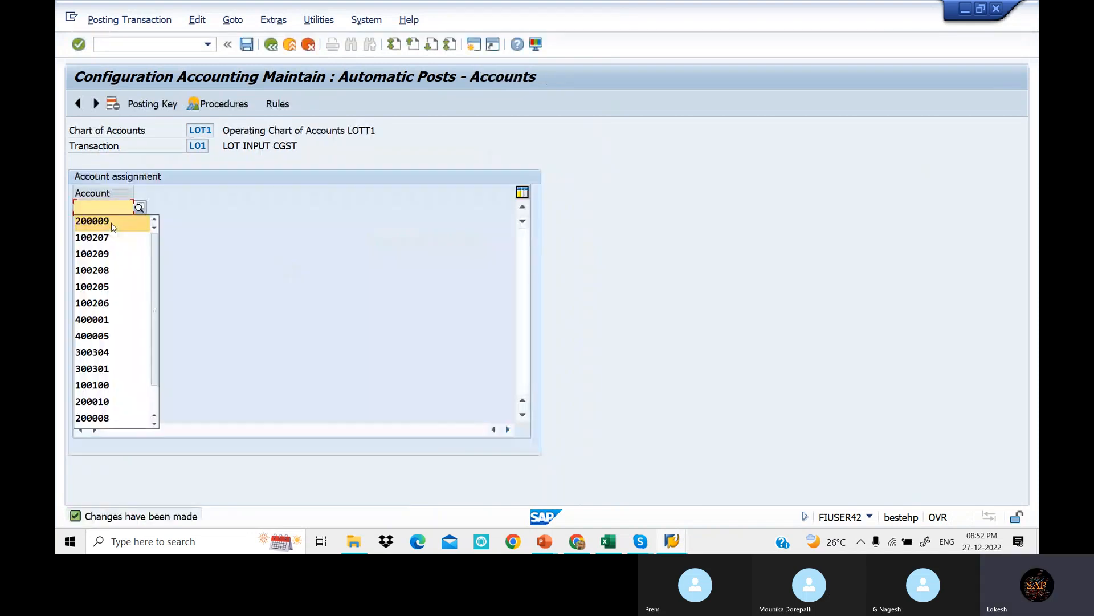
click(112, 222)
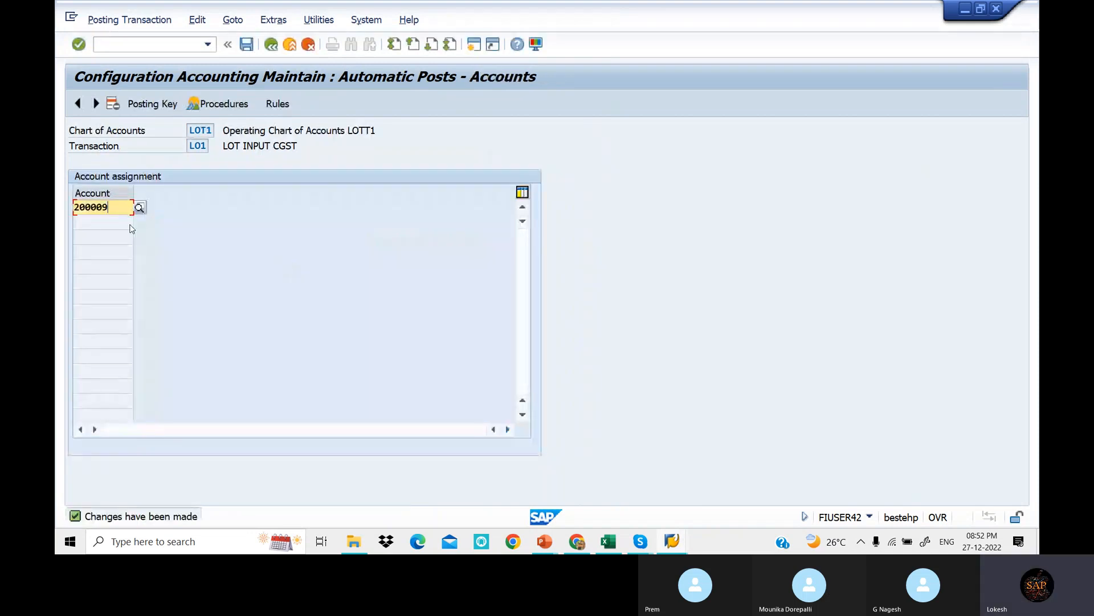
click(246, 46)
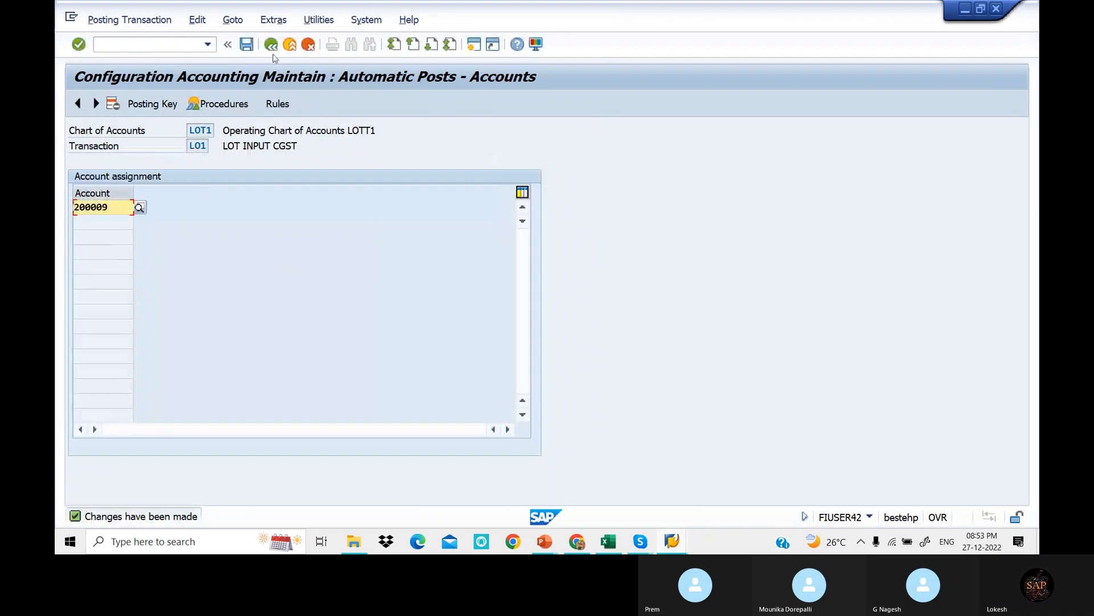
click(271, 44)
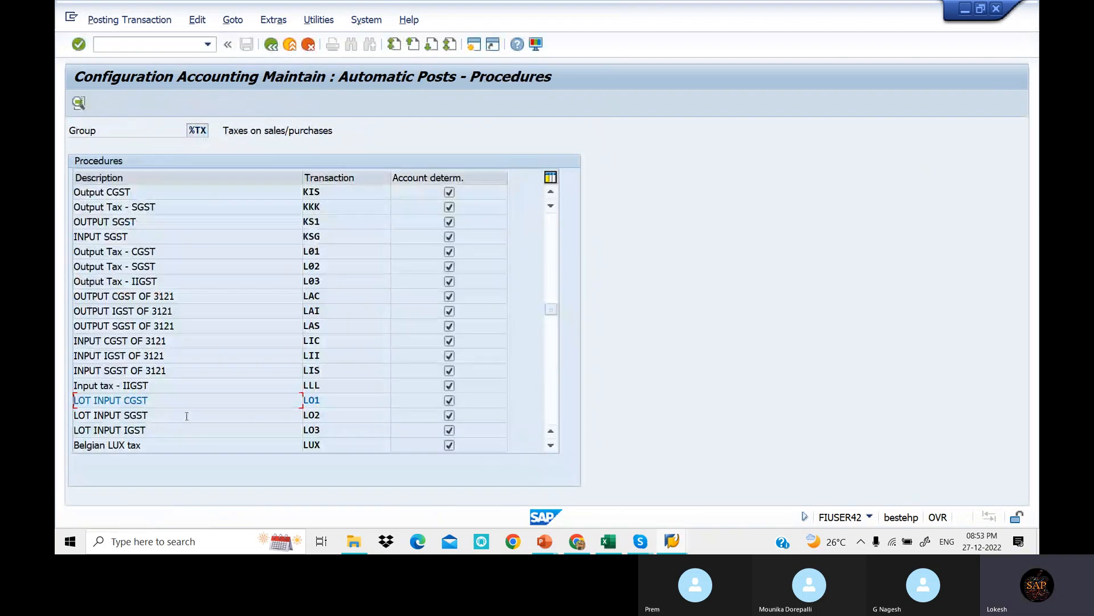
- Maintain the posting keys of LOT INPUT SGST (LO2) with debit 40 and look up its G/L account in chart of accounts LOT1
click(186, 416)
double_click(186, 415)
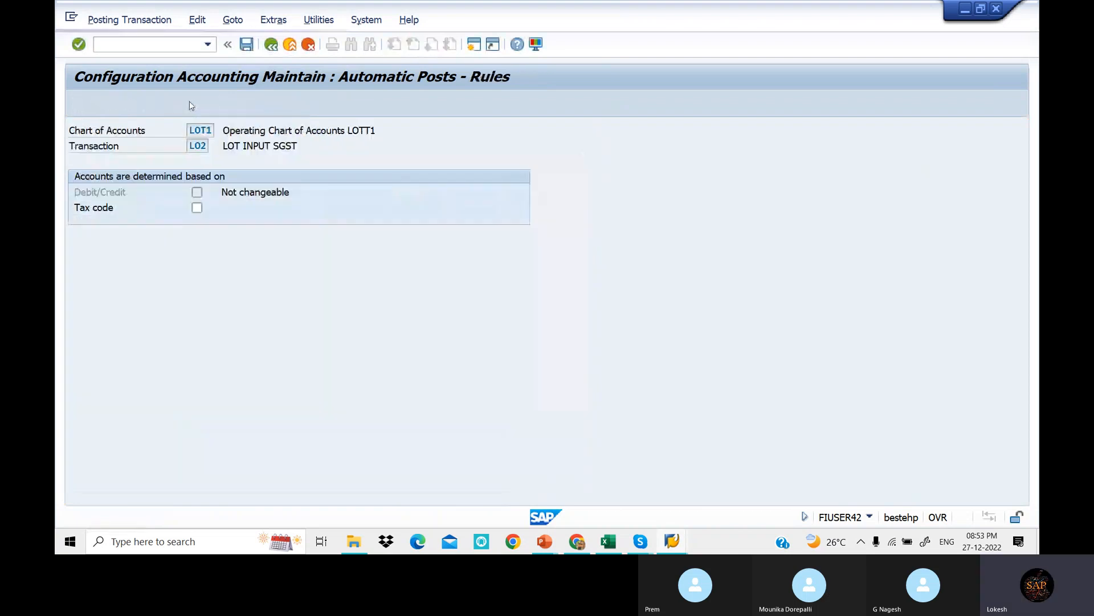
click(190, 101)
click(285, 278)
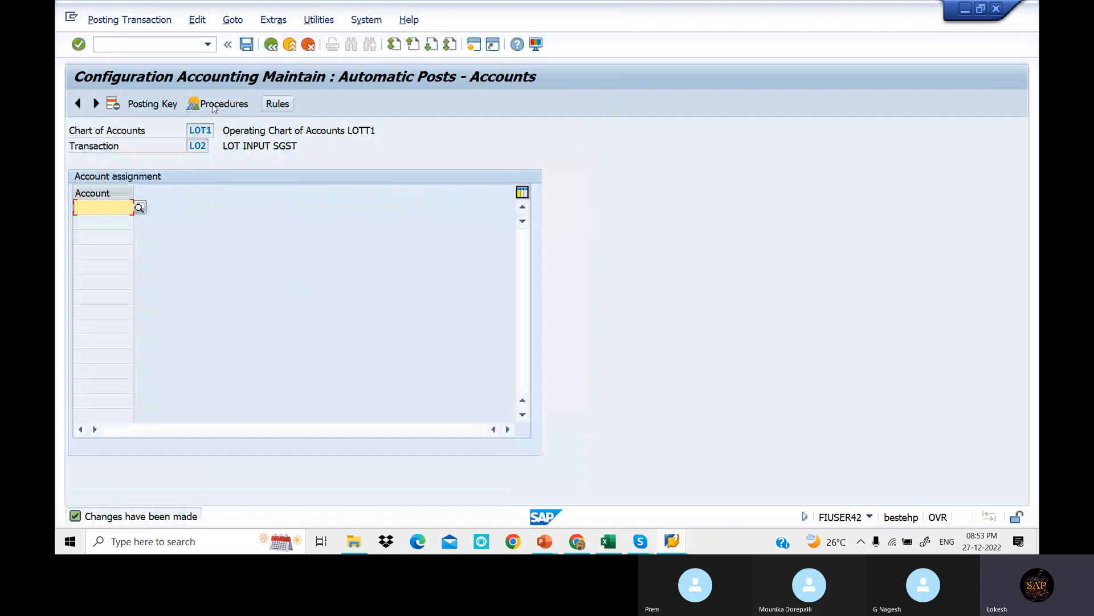
click(148, 107)
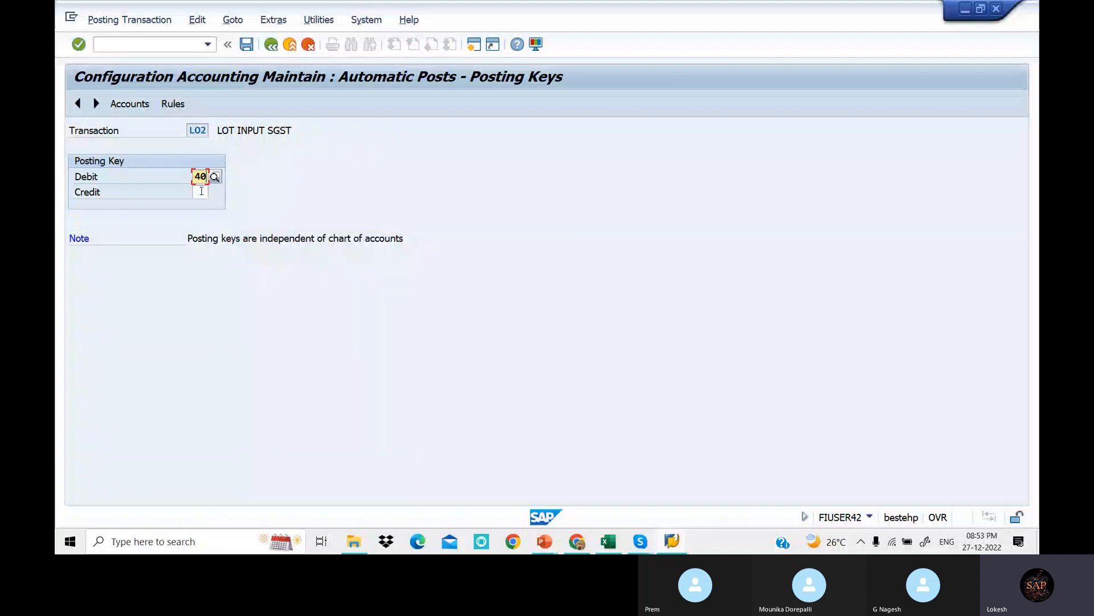
click(201, 192)
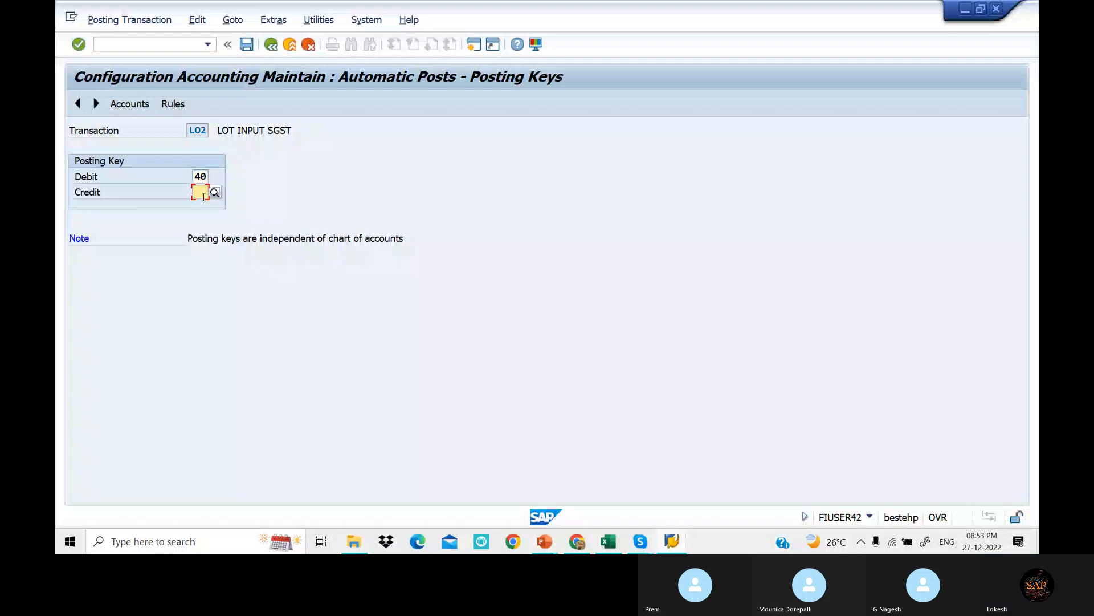
key(ctrl+s)
click(144, 208)
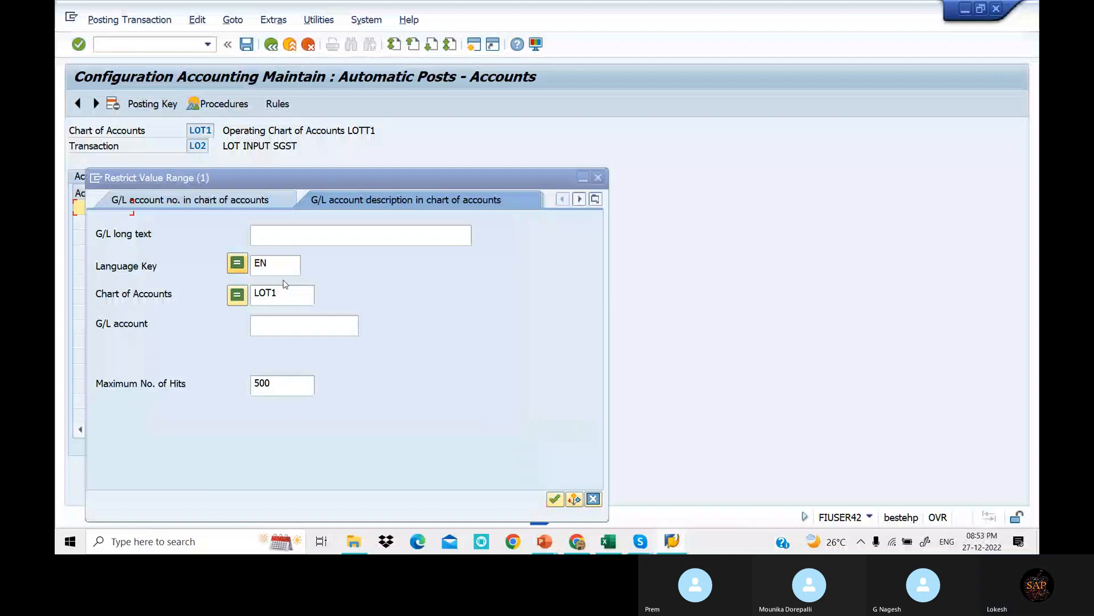
key(Return)
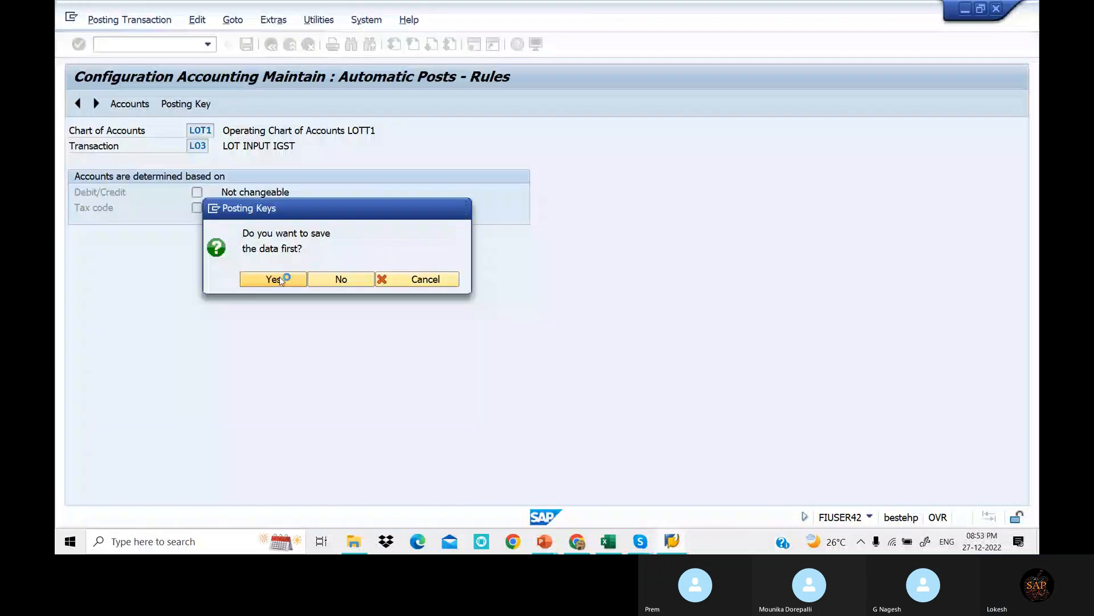
- Save posting keys debit 40 and credit 50 for LOT INPUT IGST (LO3) and look up its G/L account in chart LOT1
click(280, 277)
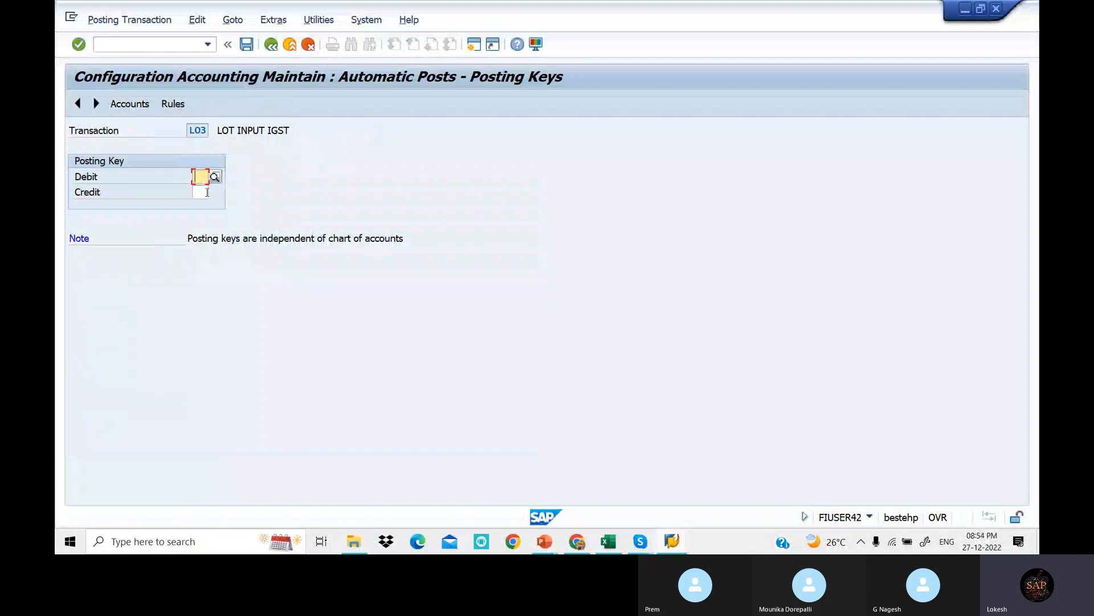
text(40)
click(207, 192)
text(50)
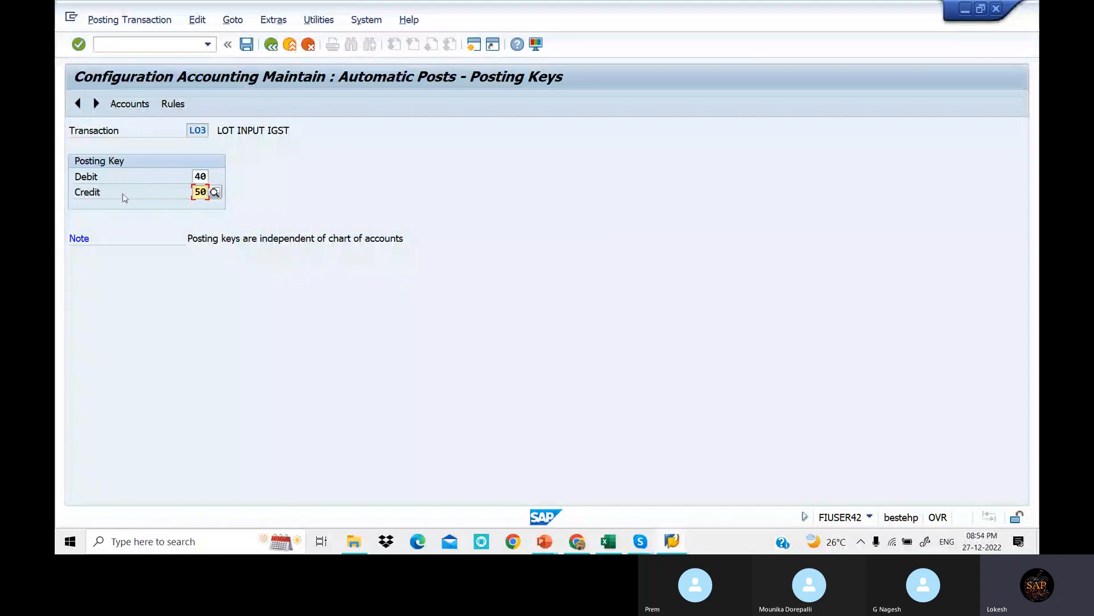
click(142, 104)
click(273, 279)
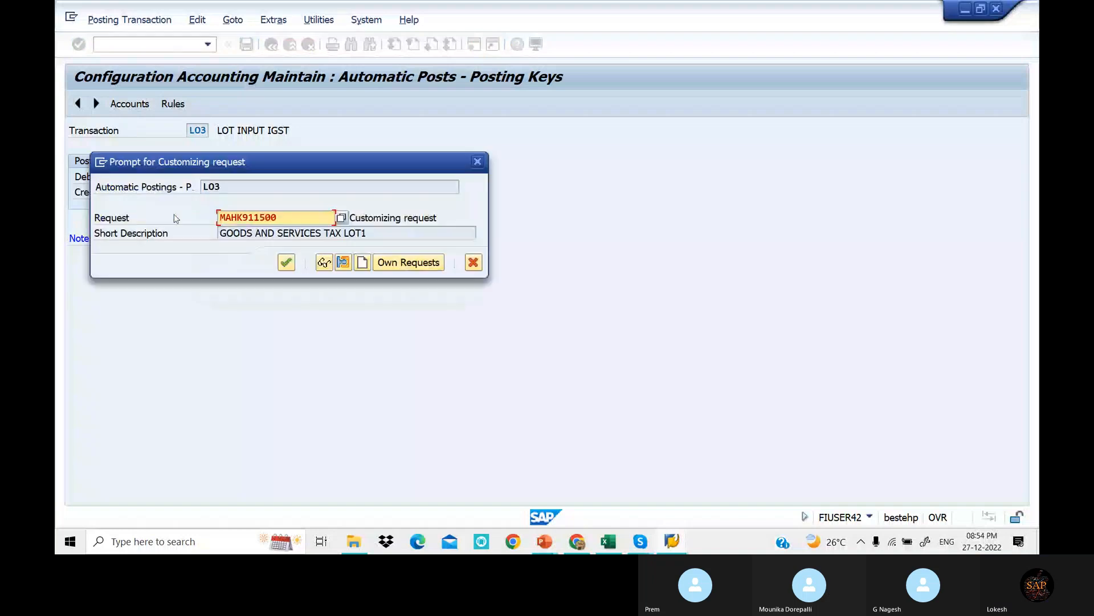
click(287, 264)
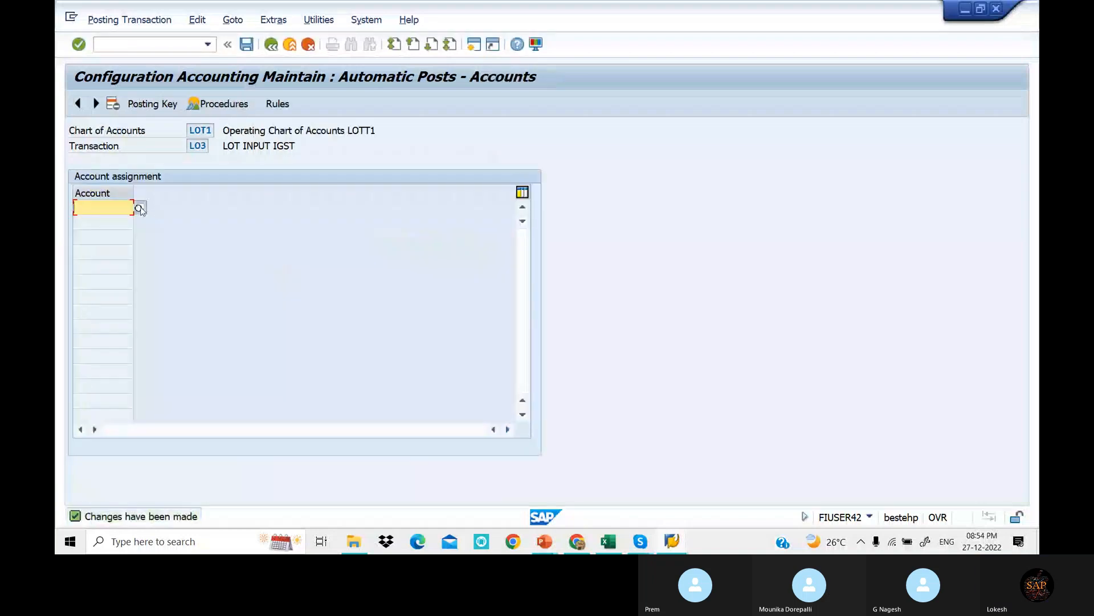
click(141, 209)
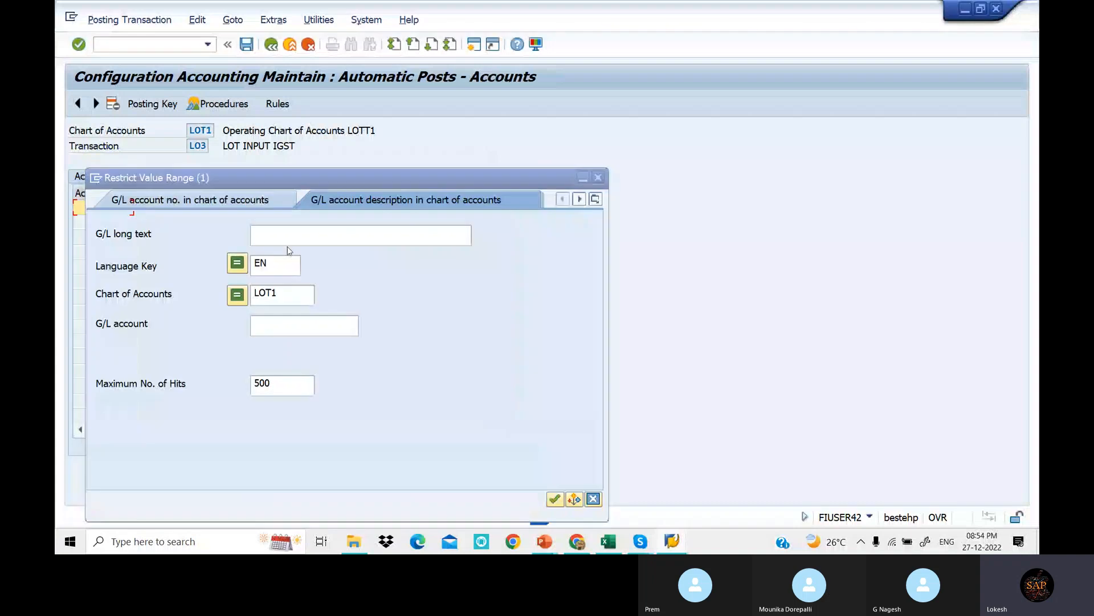
key(Return)
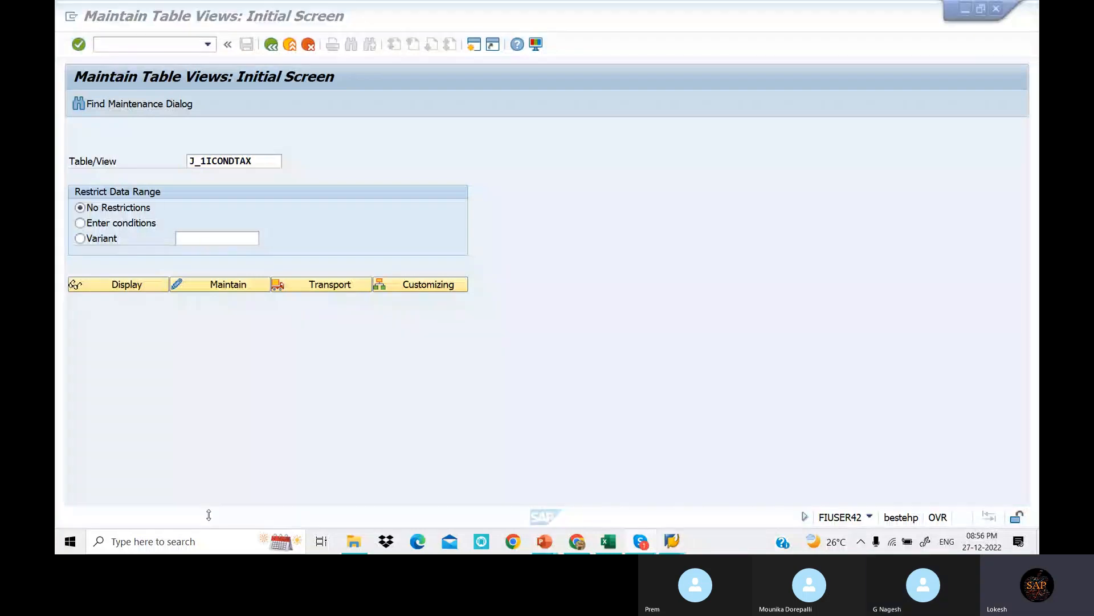
- Open table view J_1ICONDTAX for maintenance without restrictions and start adding new entries
click(173, 161)
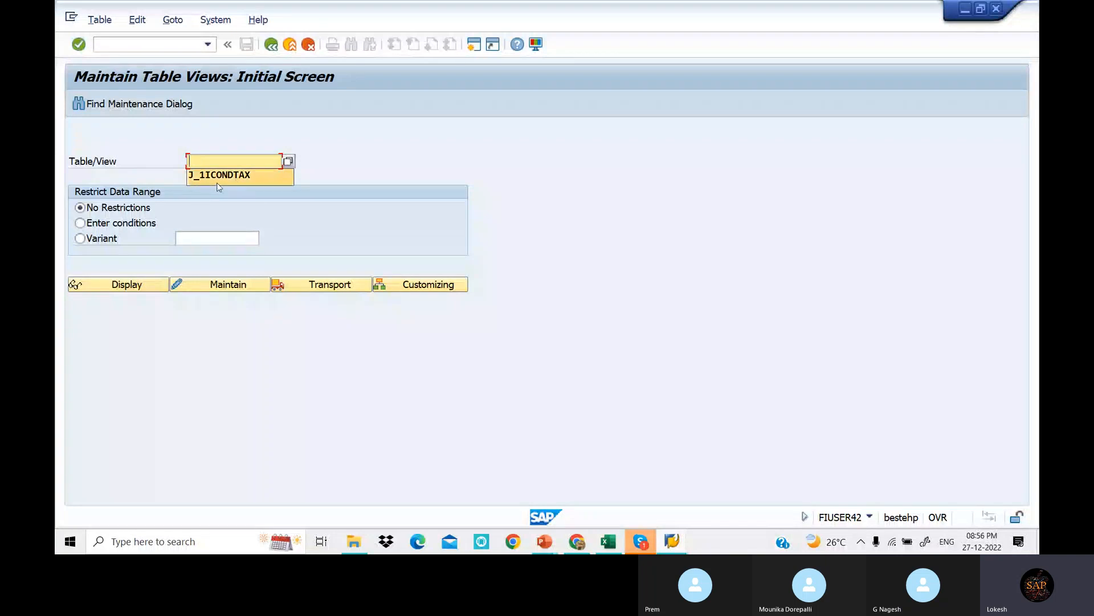
click(255, 182)
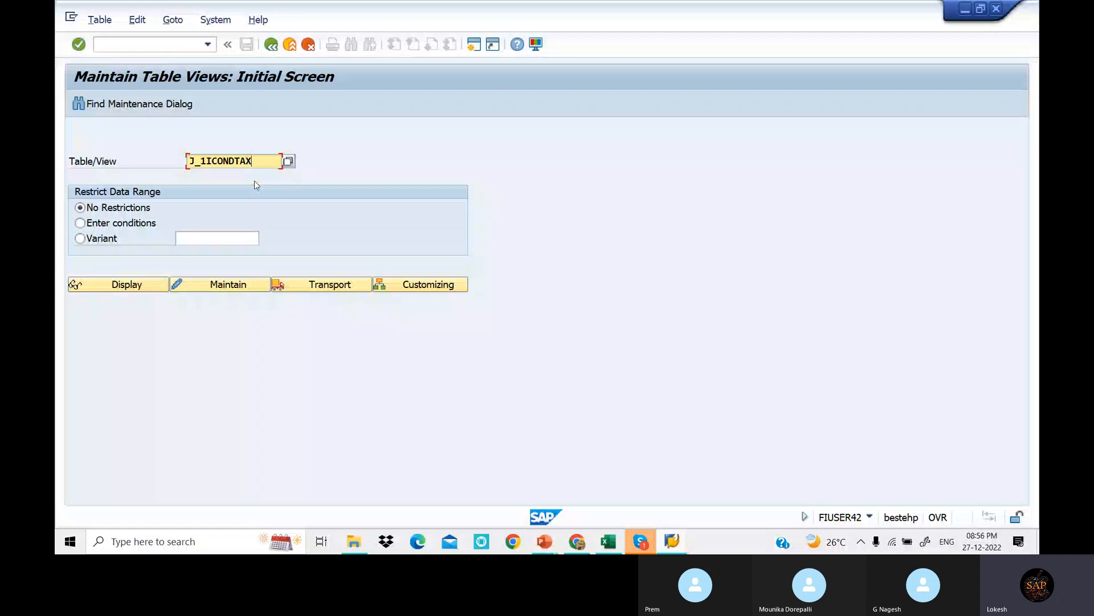
click(239, 291)
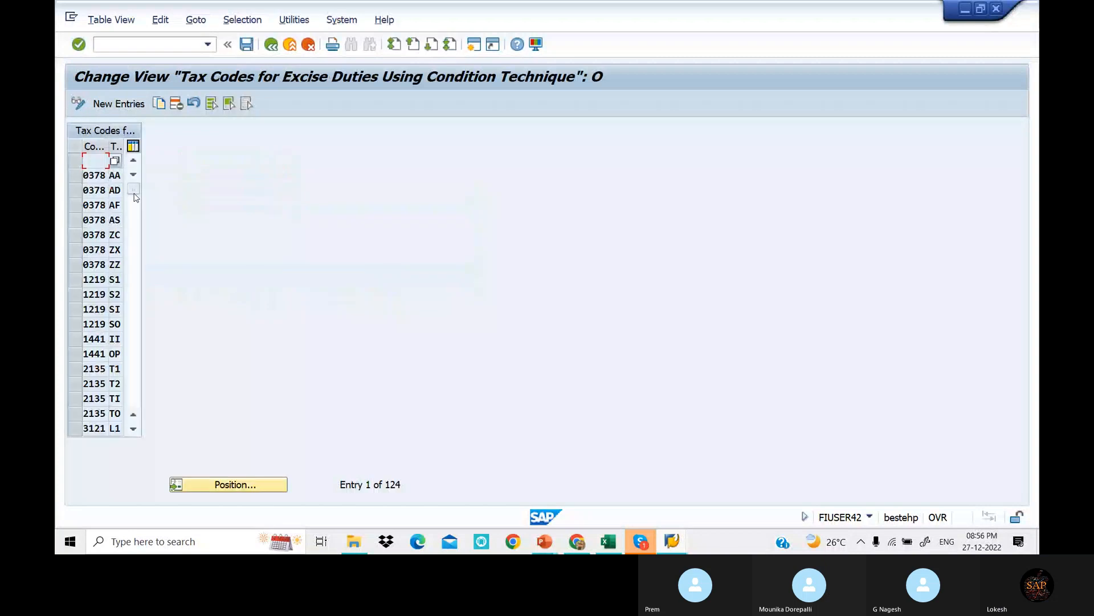
click(120, 103)
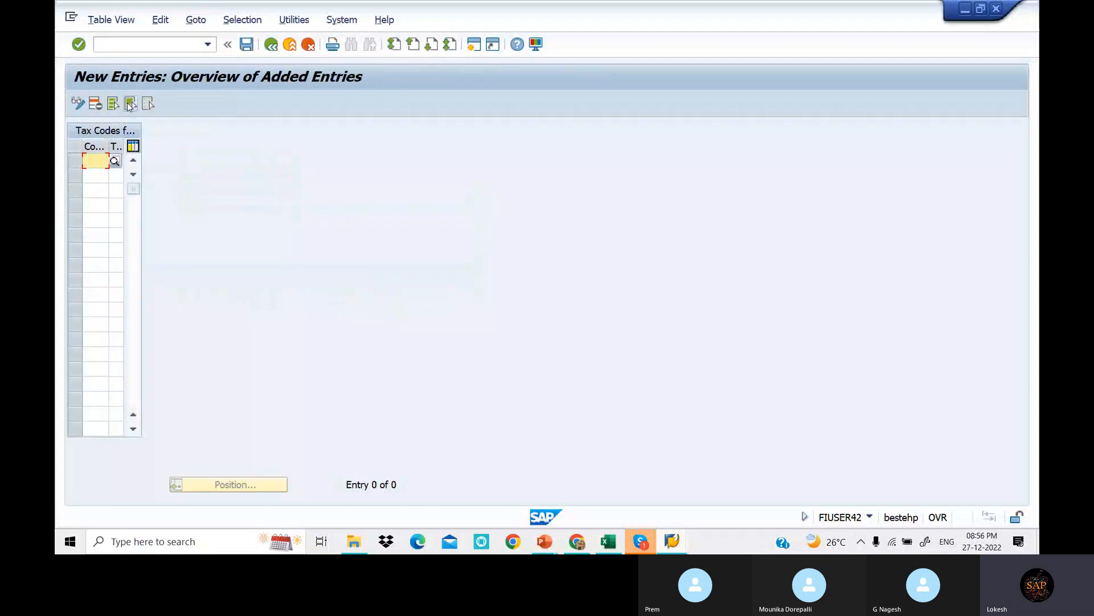
- Add tax codes V1 and V2 for company code LOT1 and save them in the GOODS AND SERVICES TAX LOT1 request
click(97, 165)
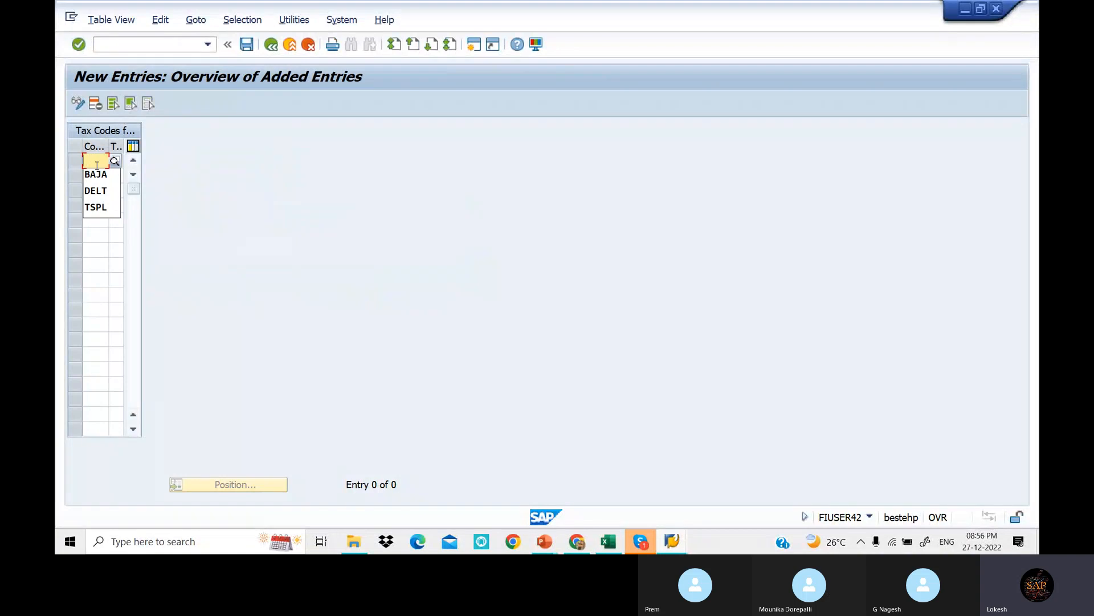
text(LOT)
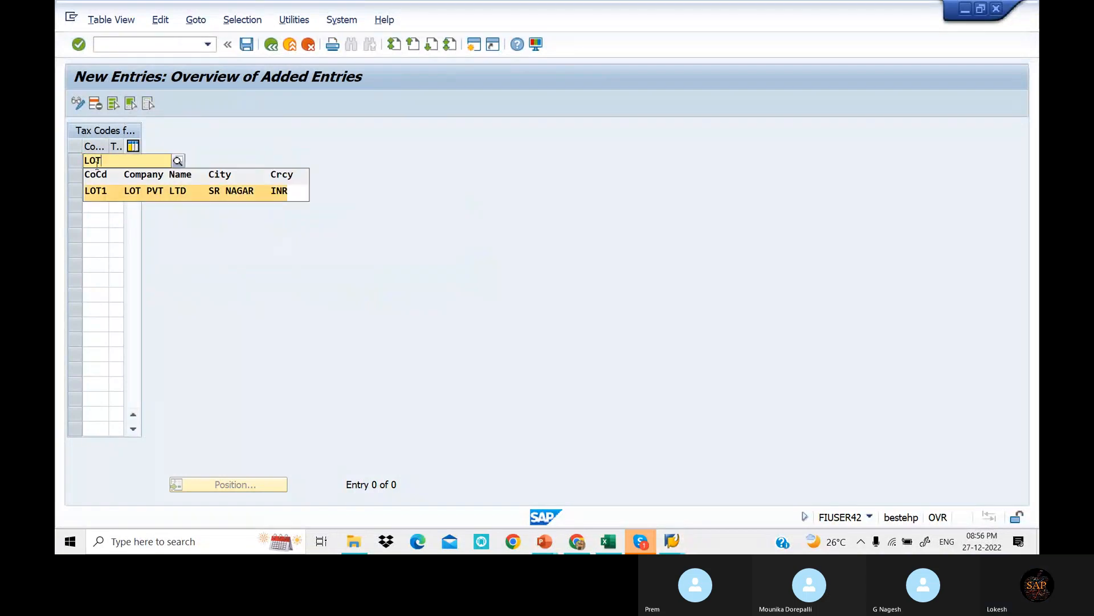
text(1)
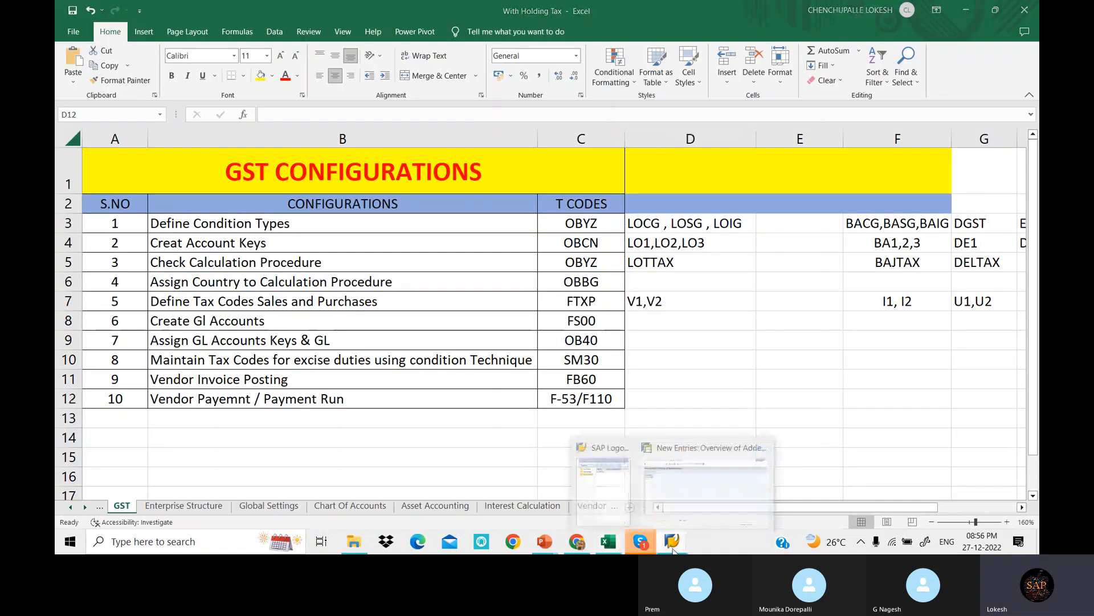
text(V1)
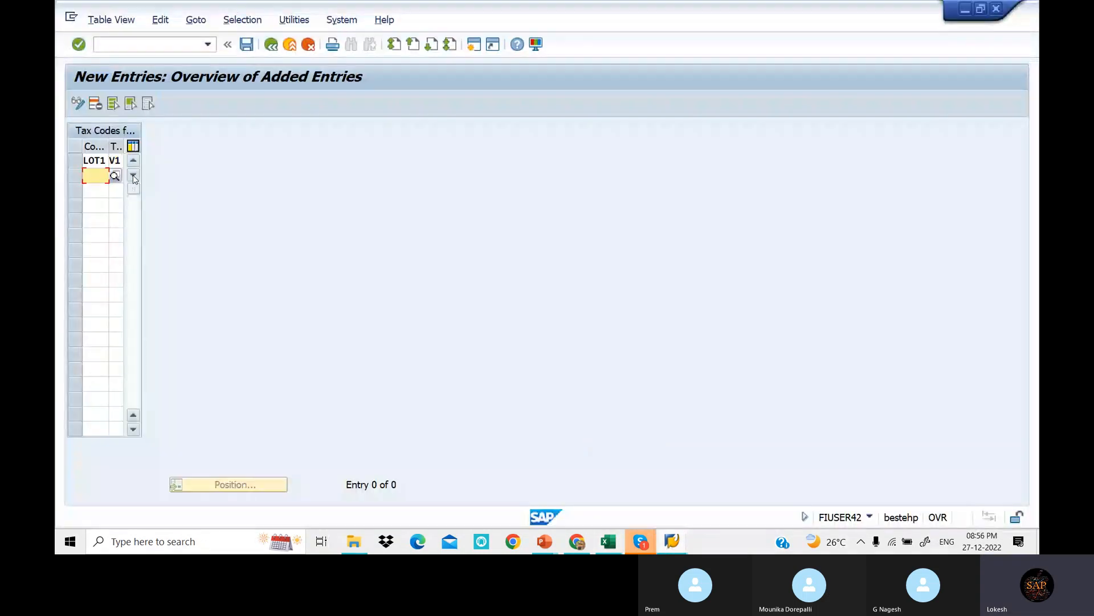
text(LOT1)
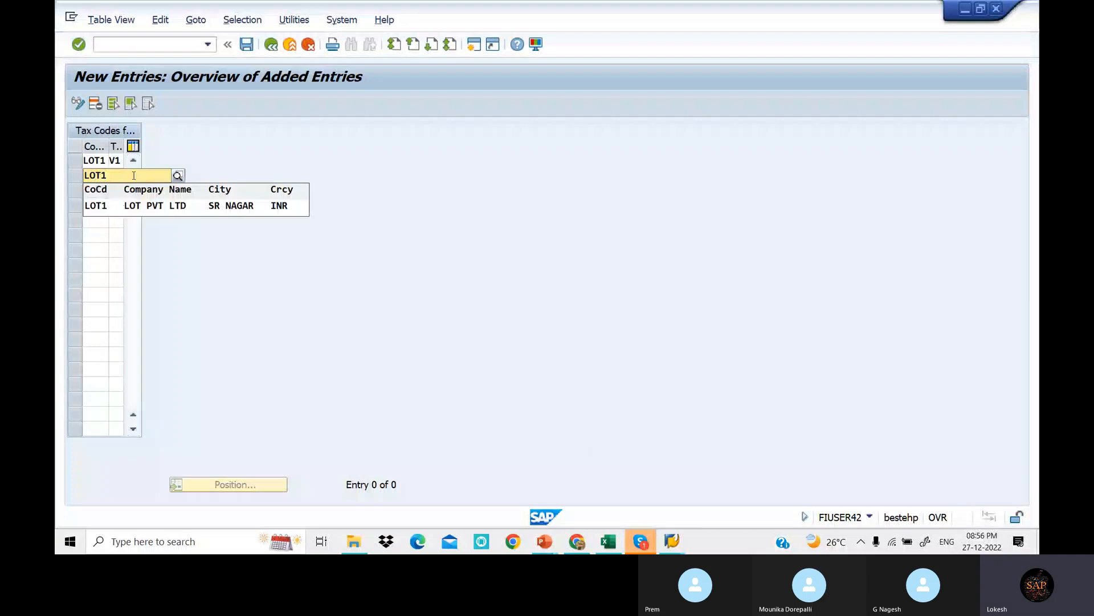
text(V2)
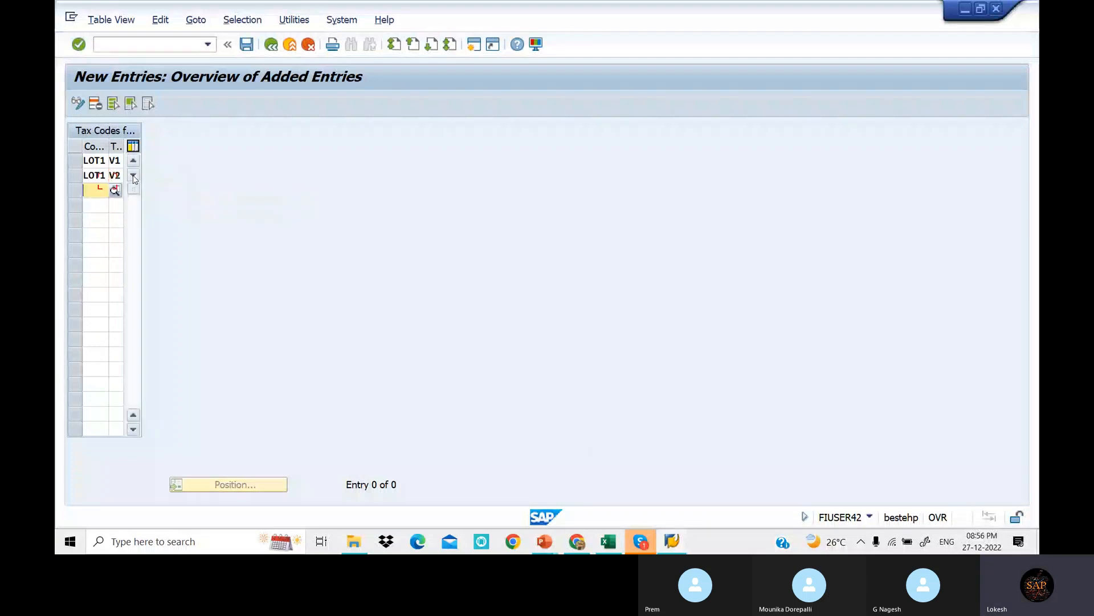
click(248, 43)
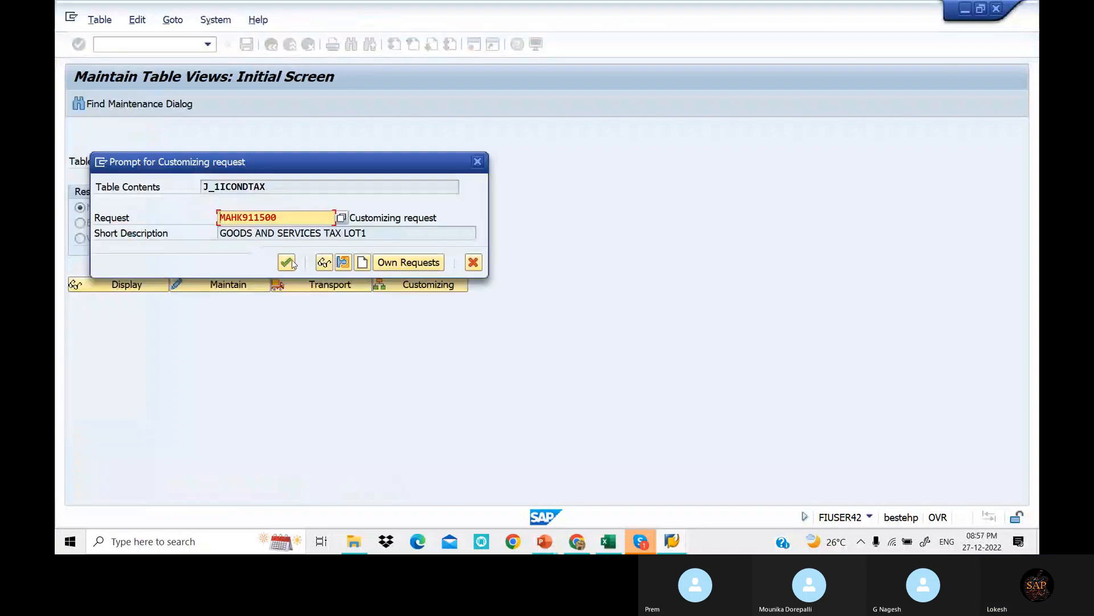
click(292, 263)
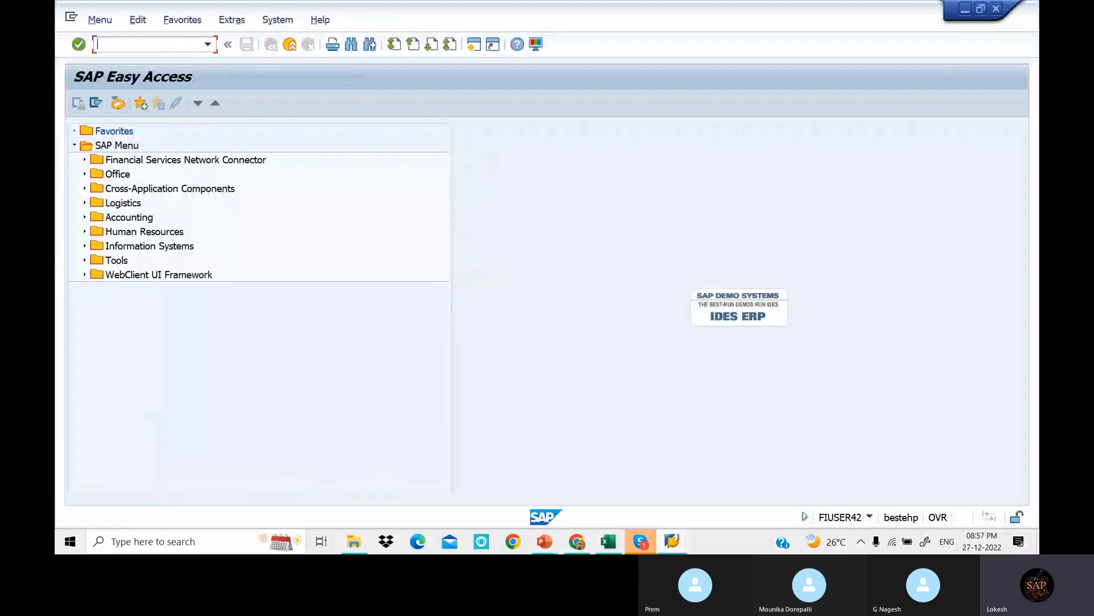
- Check the vendor invoice posting transaction code in the Excel GST configurations list, then return to SAP and open FB60
click(618, 543)
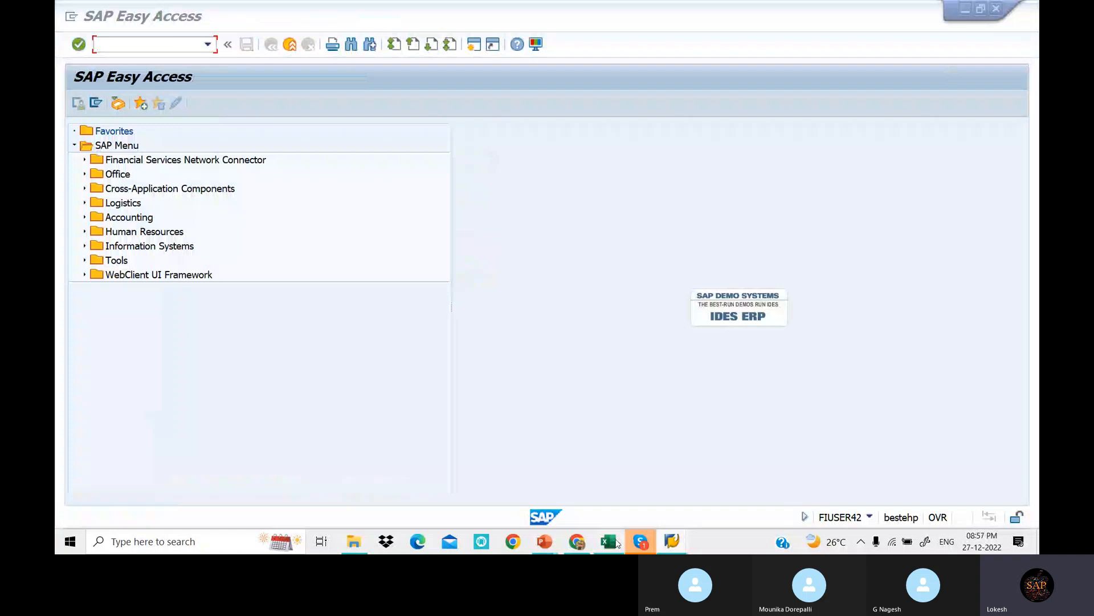
click(617, 544)
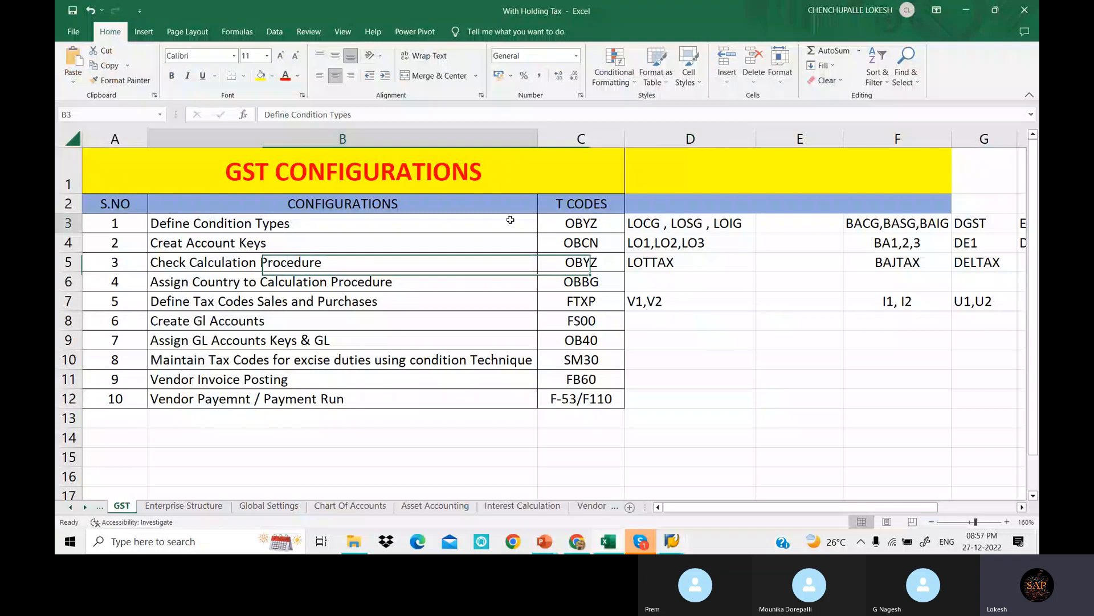
drag(510, 220, 582, 322)
click(652, 358)
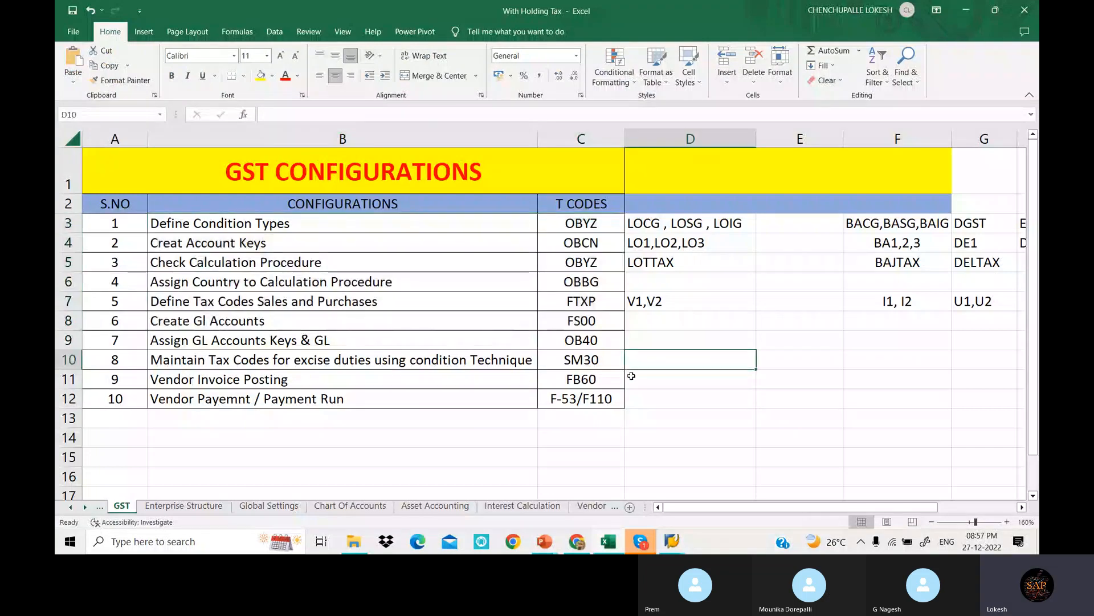
click(567, 378)
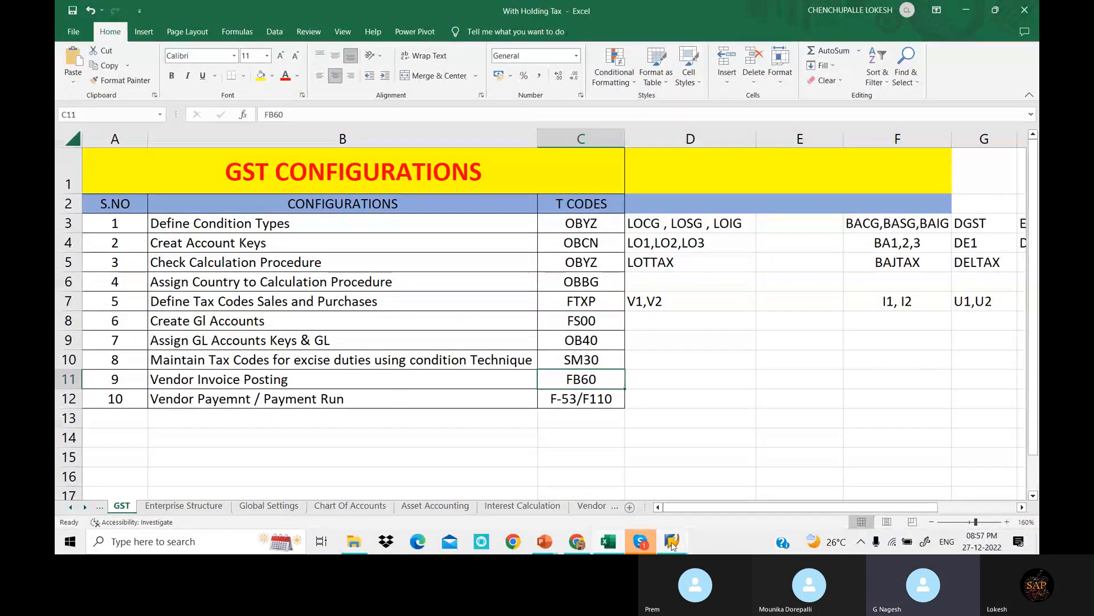
mouse_move(640, 541)
click(735, 473)
text(fb60)
key(Return)
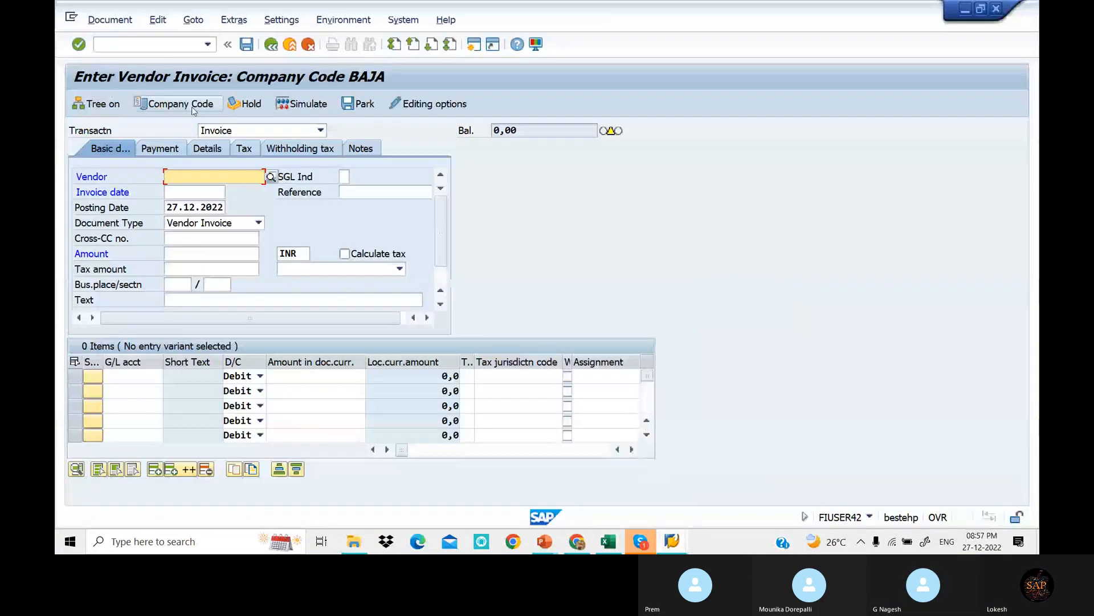
click(639, 543)
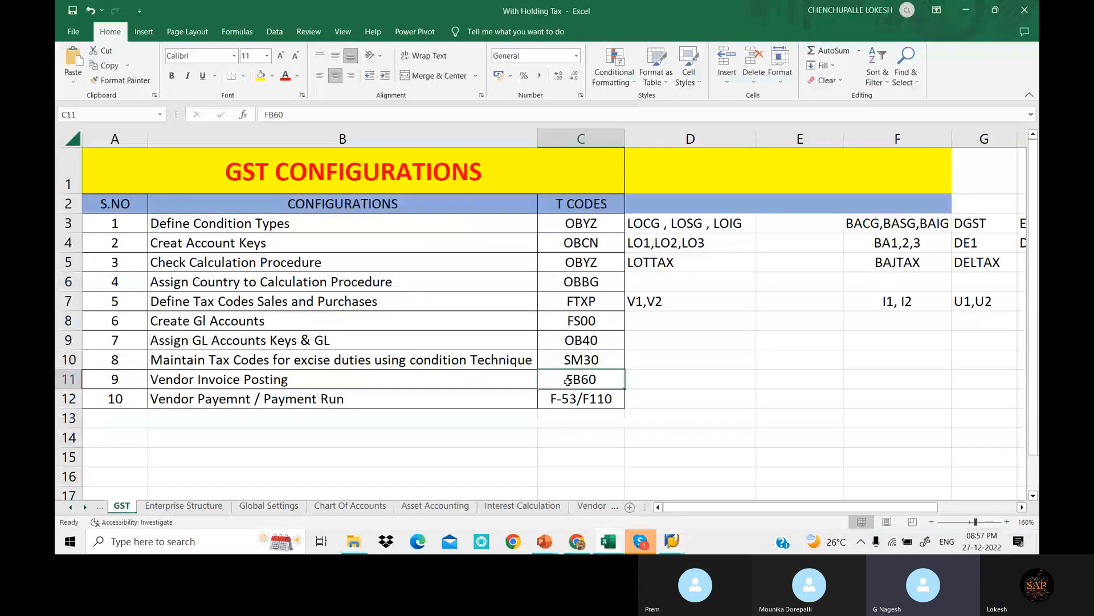
click(599, 282)
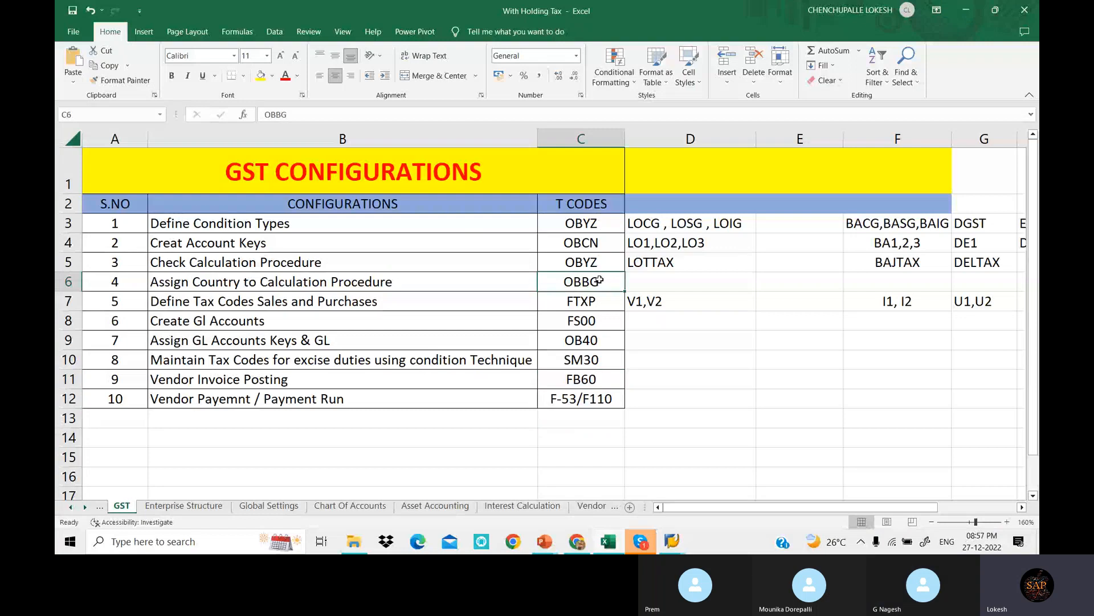
mouse_move(673, 543)
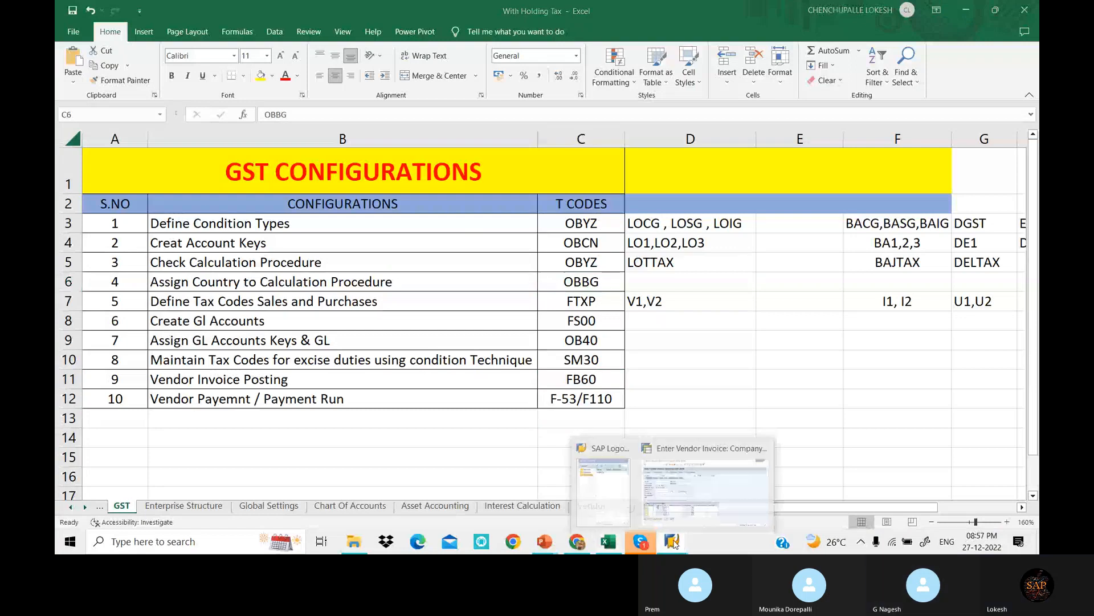
click(705, 487)
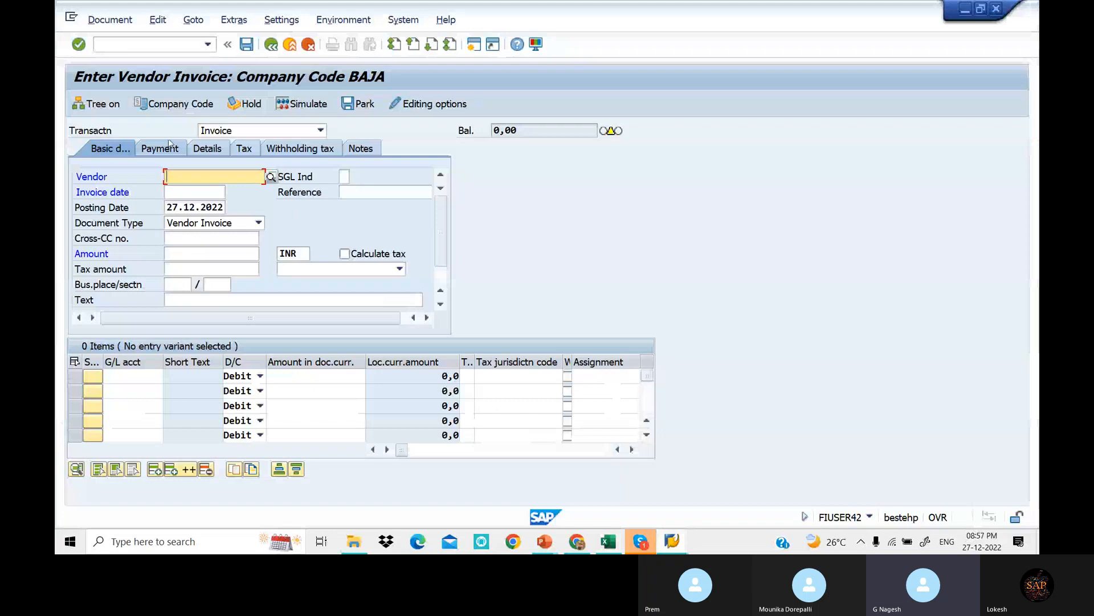
- Change the company code of the vendor invoice to LOT1
click(191, 107)
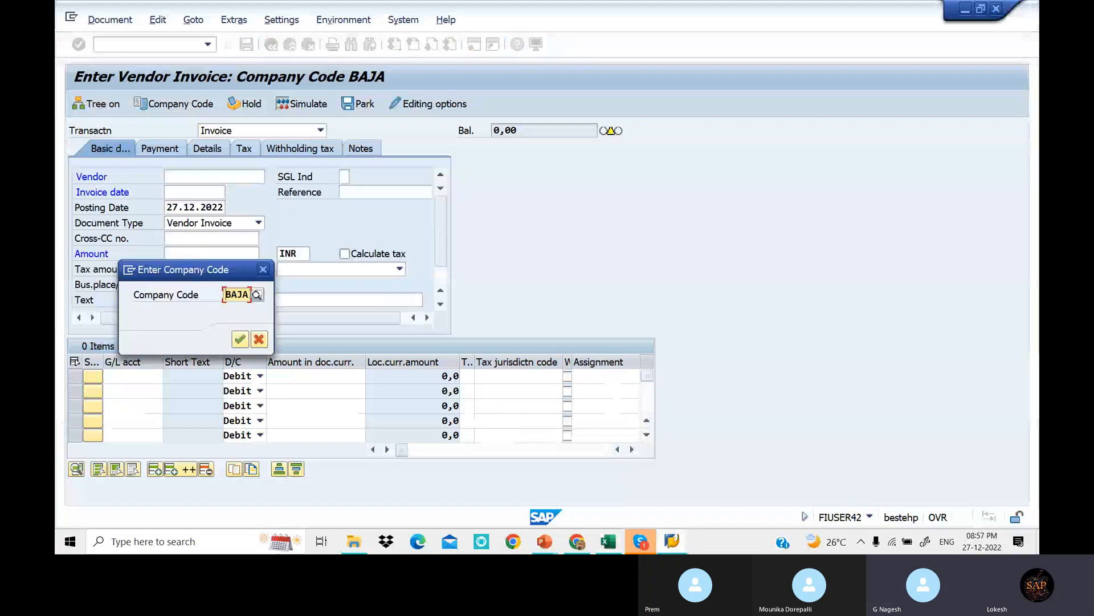
text(LOT1)
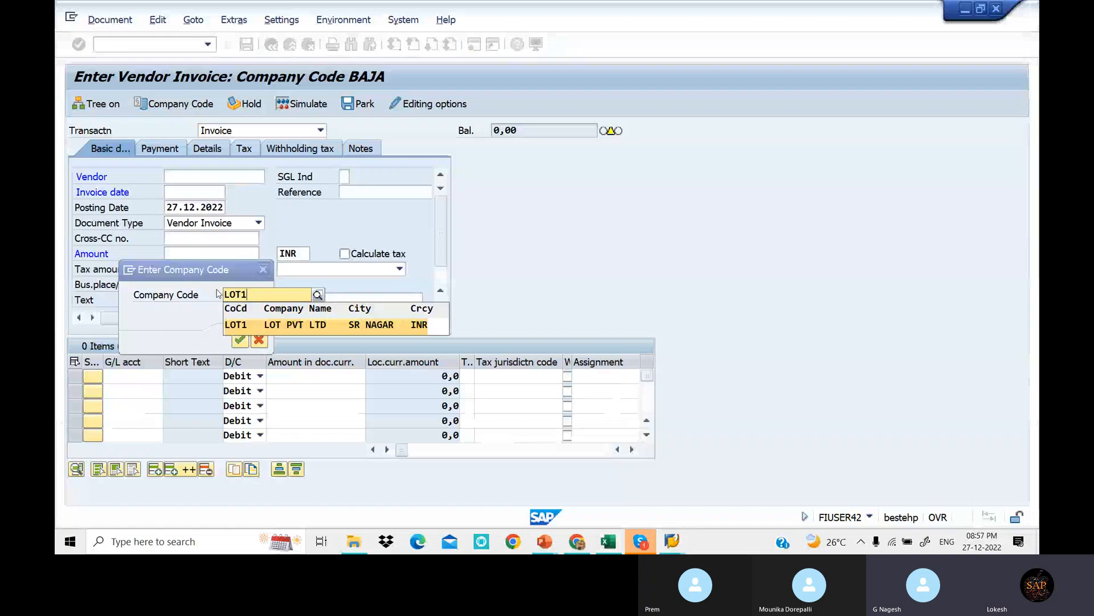
key(Return)
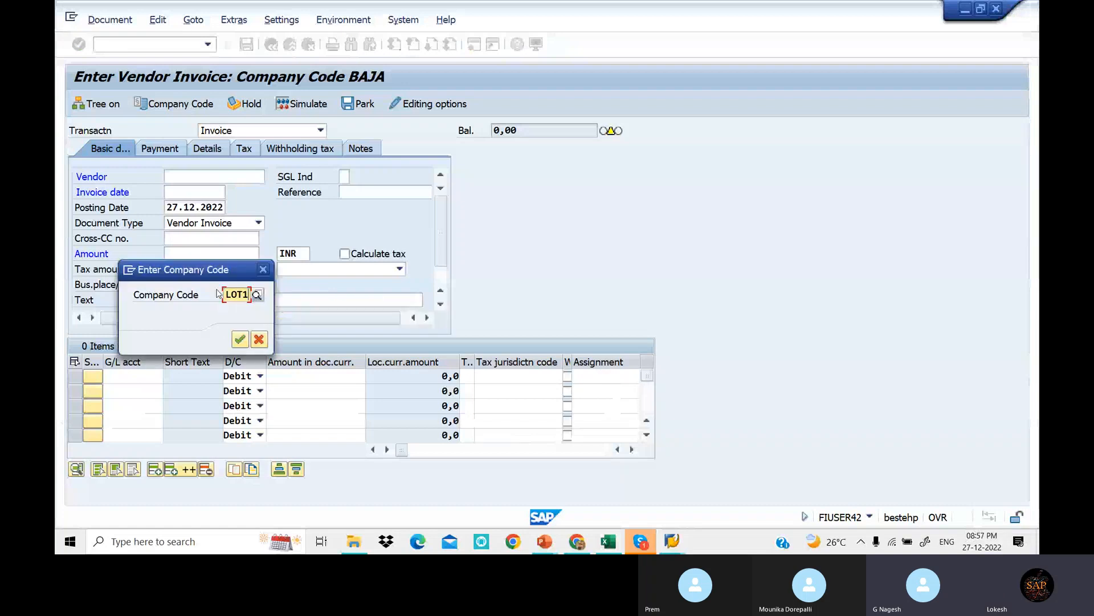
click(240, 342)
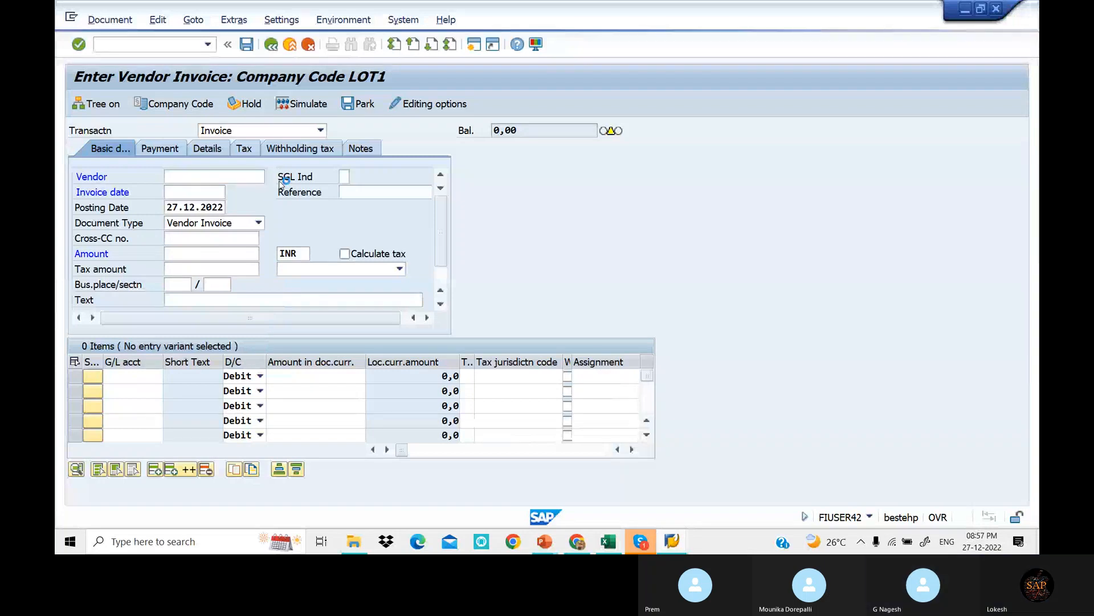
- Select JAI TRADERS as the vendor, with invoice date 27.12.2022 and reference Vendor-058
key(Return)
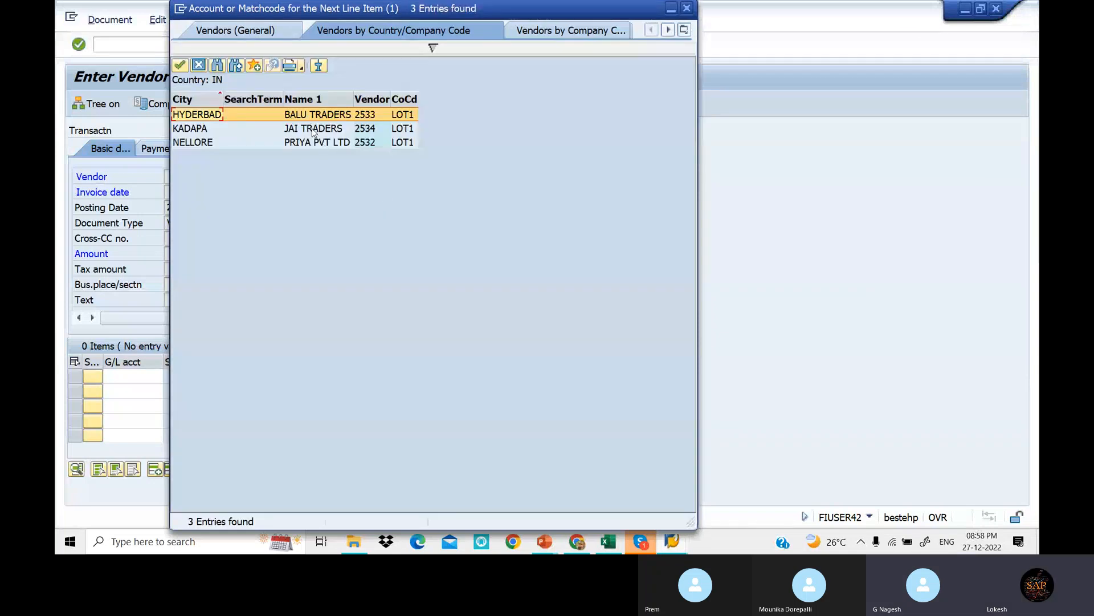
key(Escape)
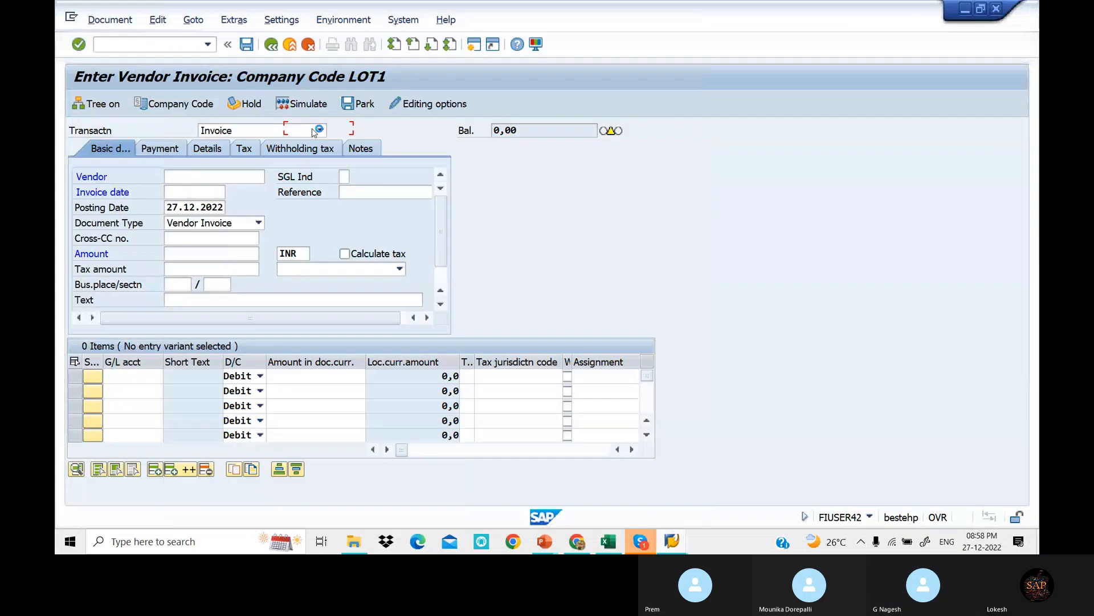
click(210, 188)
key(space)
key(Down)
key(Return)
key(Tab)
text(Vendor-058)
key(Tab)
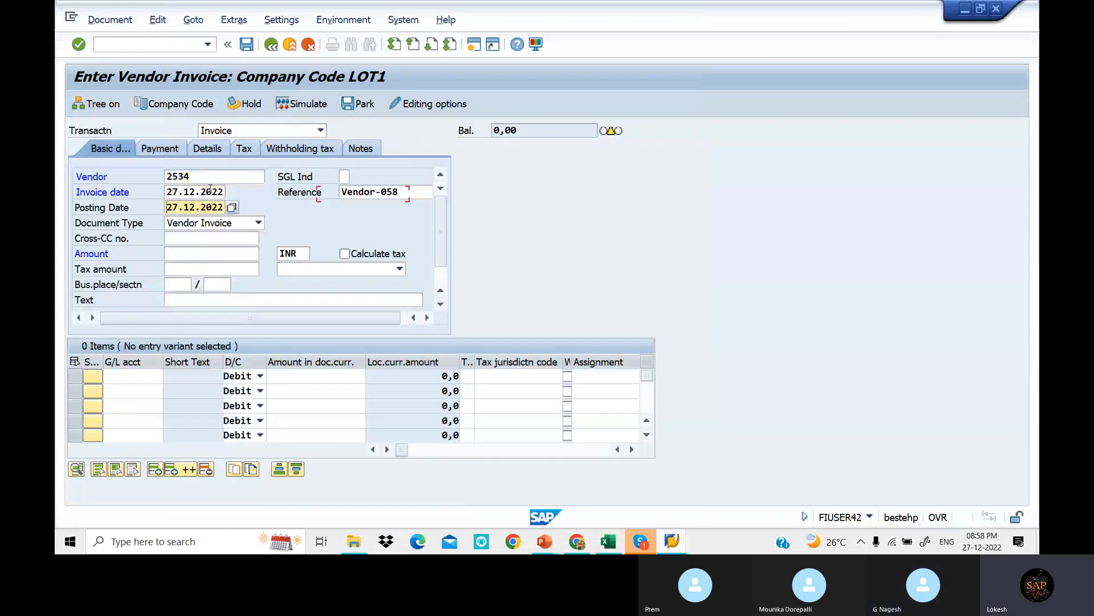
- Change the invoice reference to Vendor-059
click(414, 191)
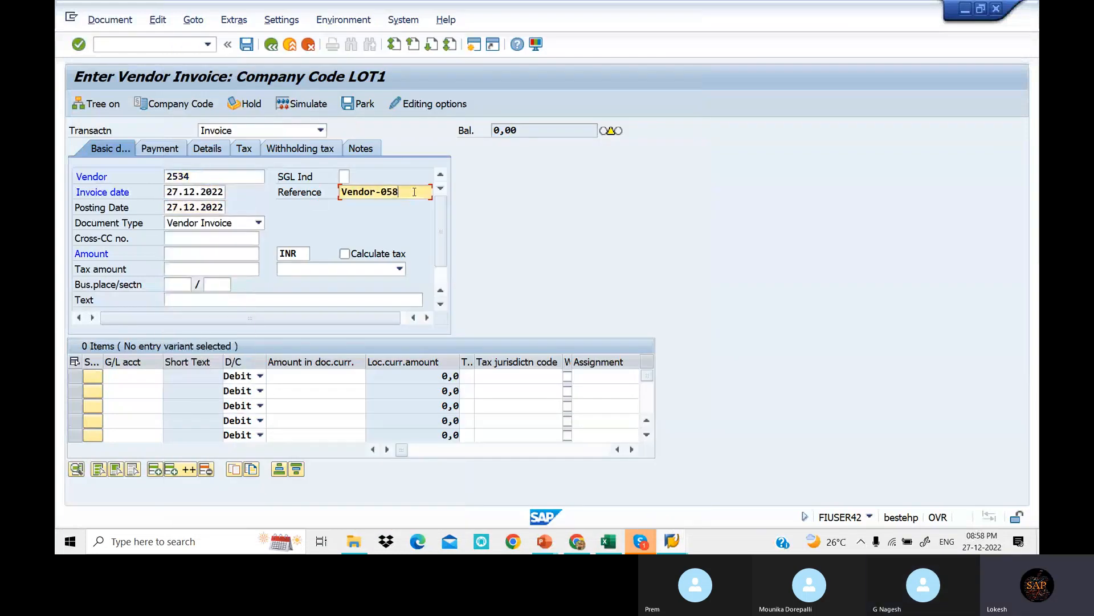
key(BackSpace)
text(9)
key(Tab)
key(Tab)
key(Tab)
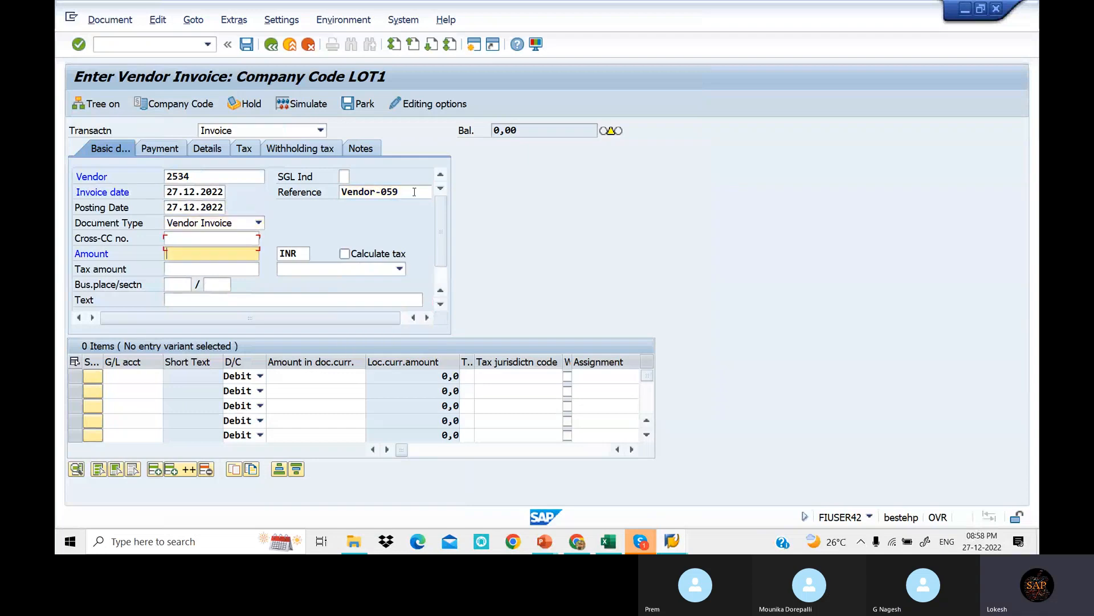
key(Tab)
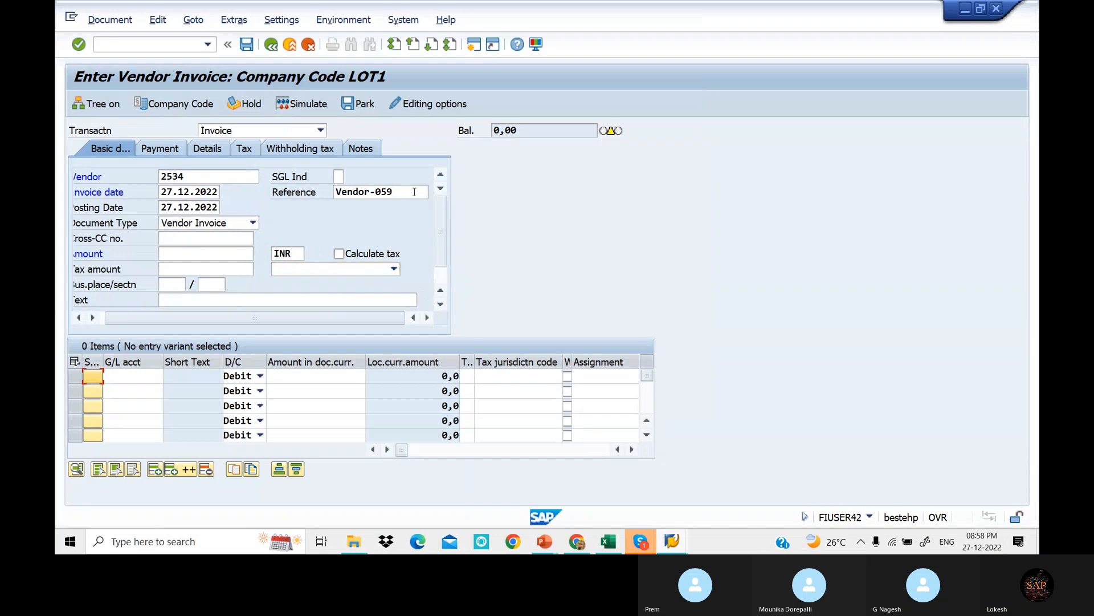
- Set the invoice header text to VENDOR INVOICE and choose the Purchase G/L account for the first line item
click(255, 299)
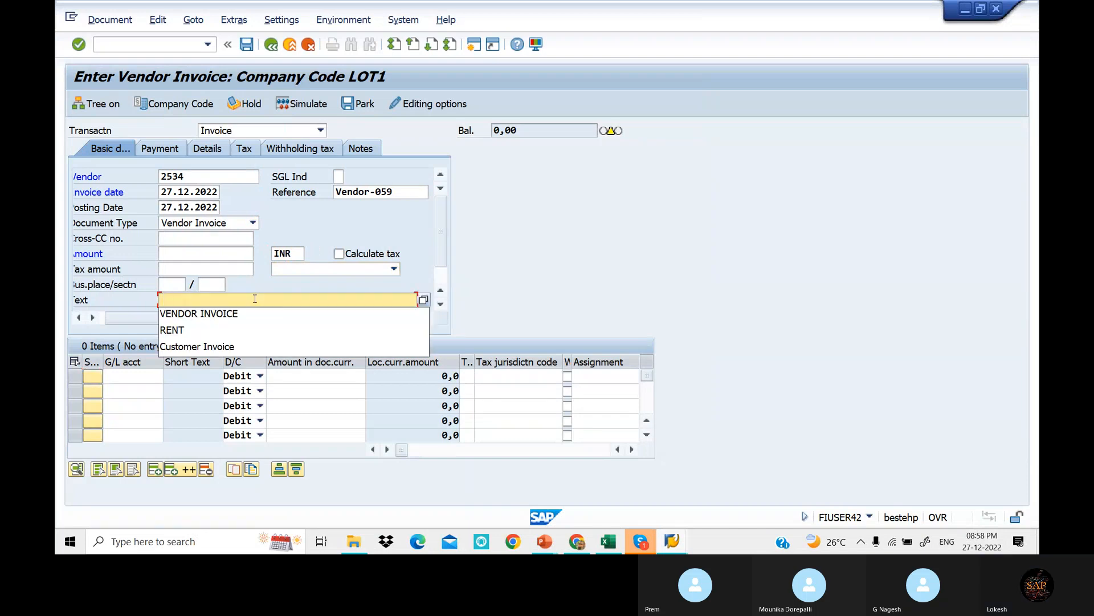
click(199, 314)
click(161, 377)
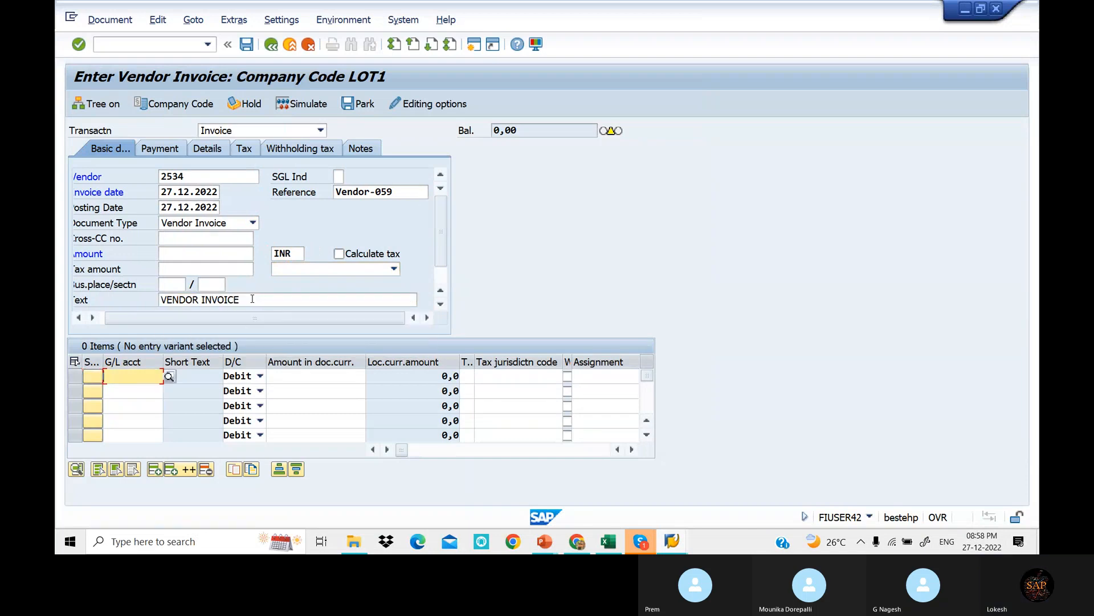
click(170, 377)
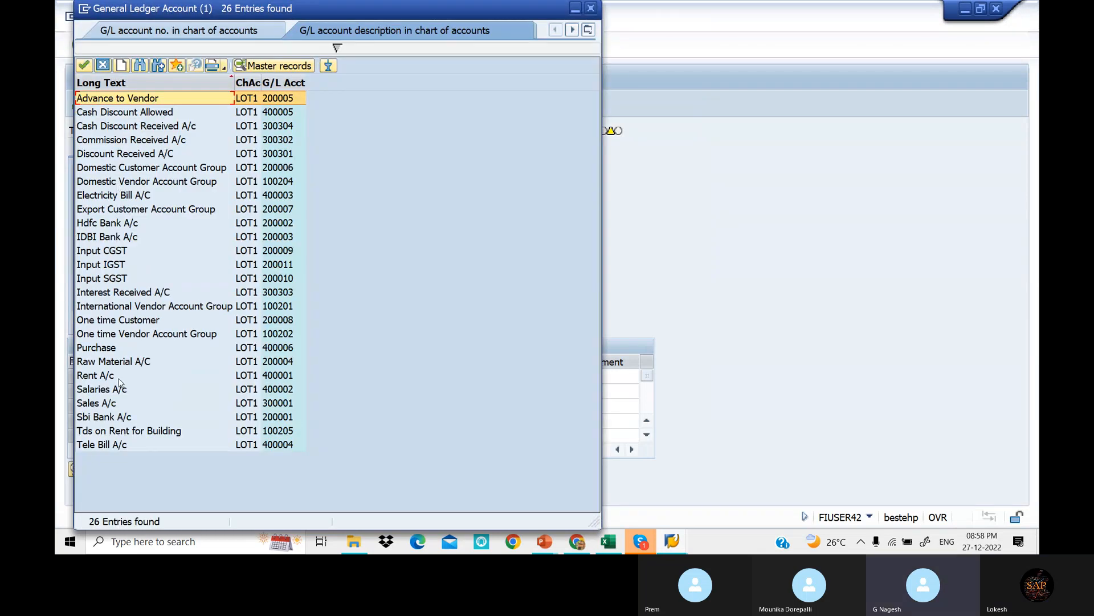
click(114, 350)
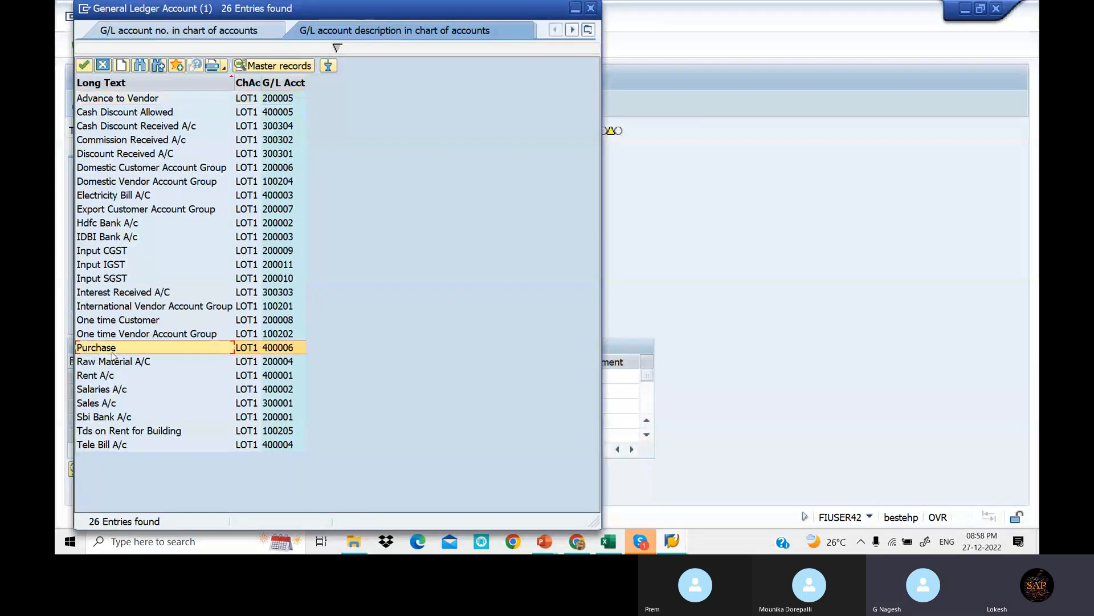
double_click(113, 350)
key(Tab)
key(Tab)
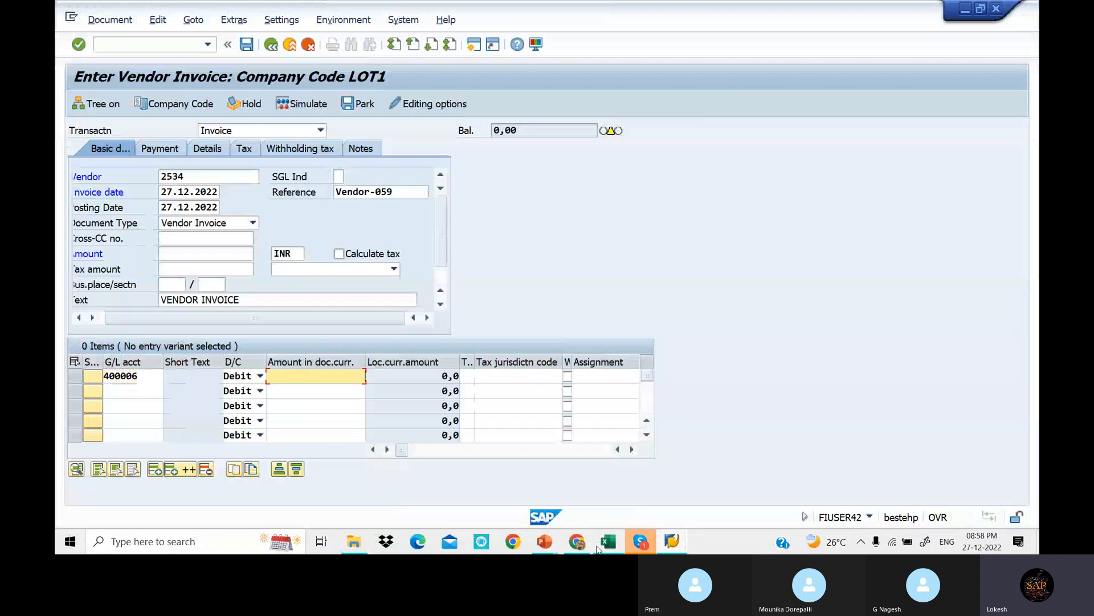
- Check the JAI TRADERS purchase example in the GST configuration PowerPoint, then return to SAP and enter 50000 as the Purchase line amount
click(544, 541)
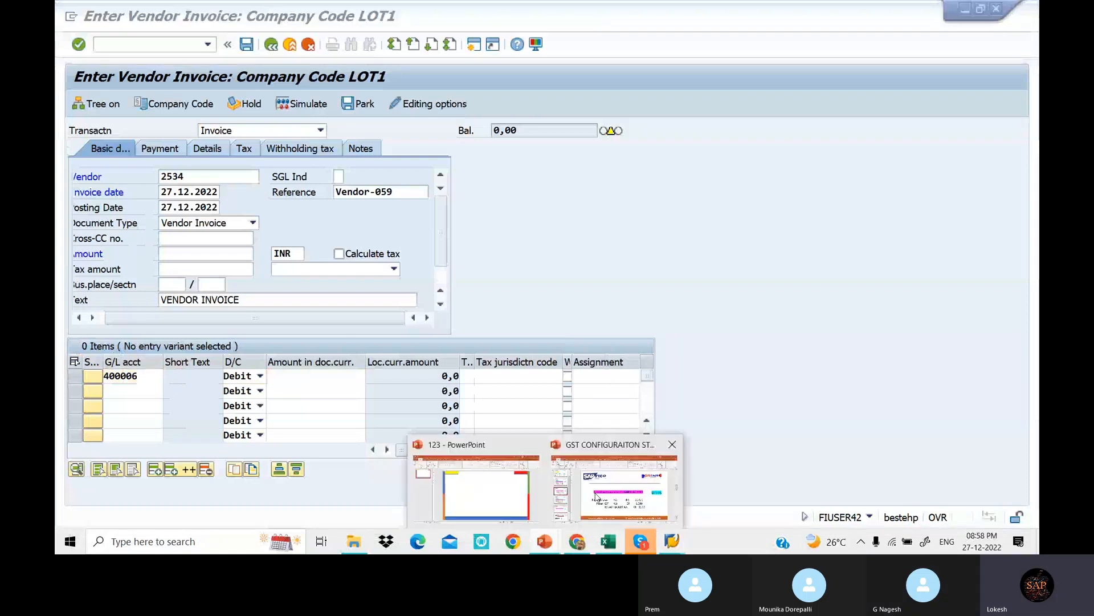
click(597, 498)
scroll(684, 341, up, 1)
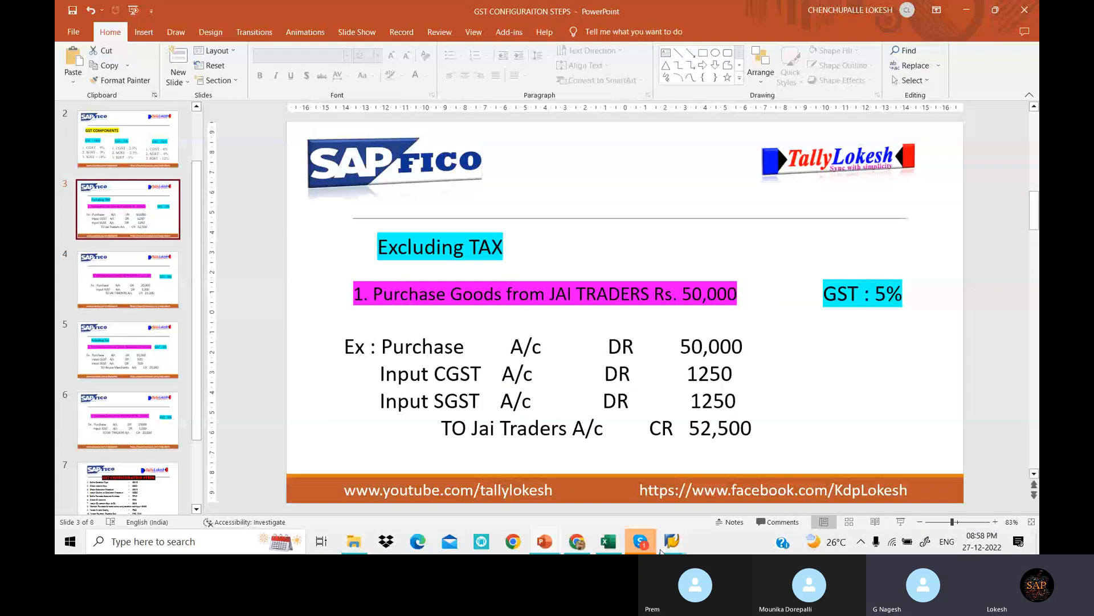
mouse_move(675, 539)
click(705, 484)
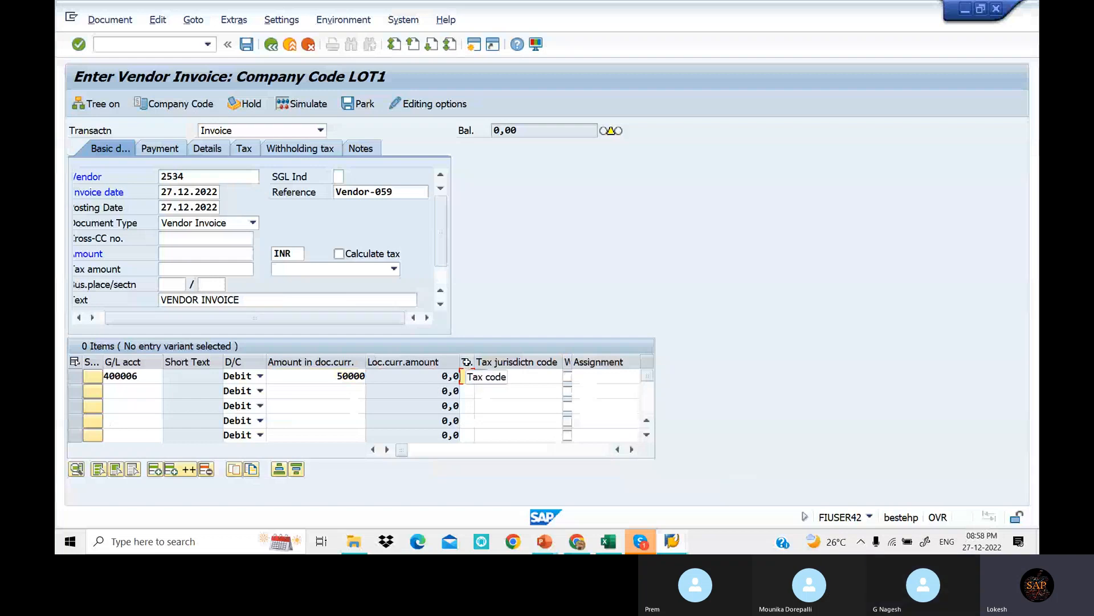
- Check the tax codes in the Excel GST configurations list, then return to SAP and assign tax code V1 to the Purchase line
click(467, 377)
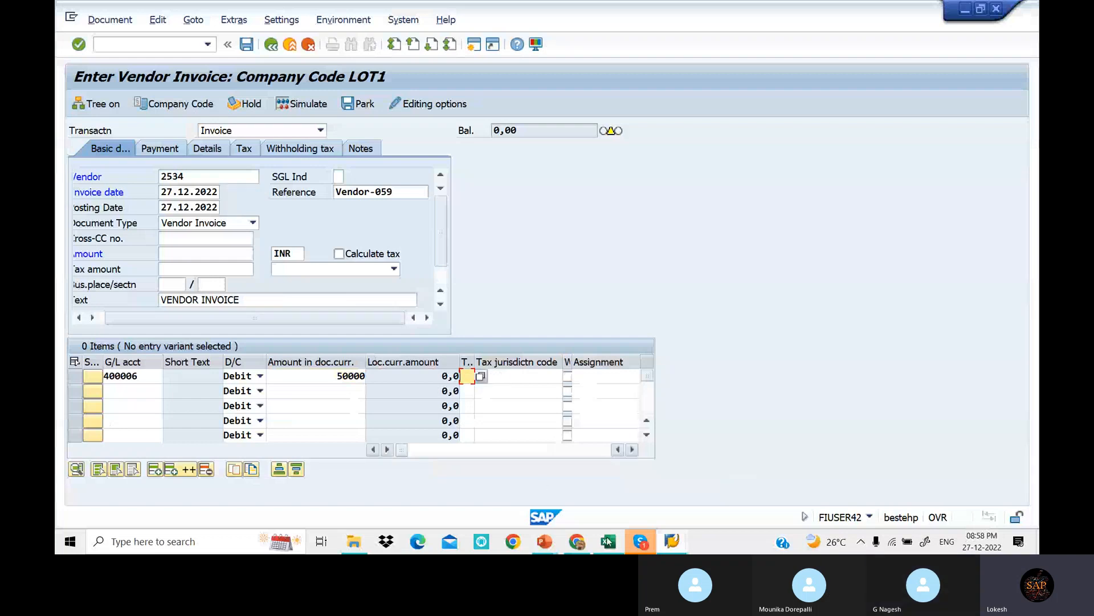
click(607, 542)
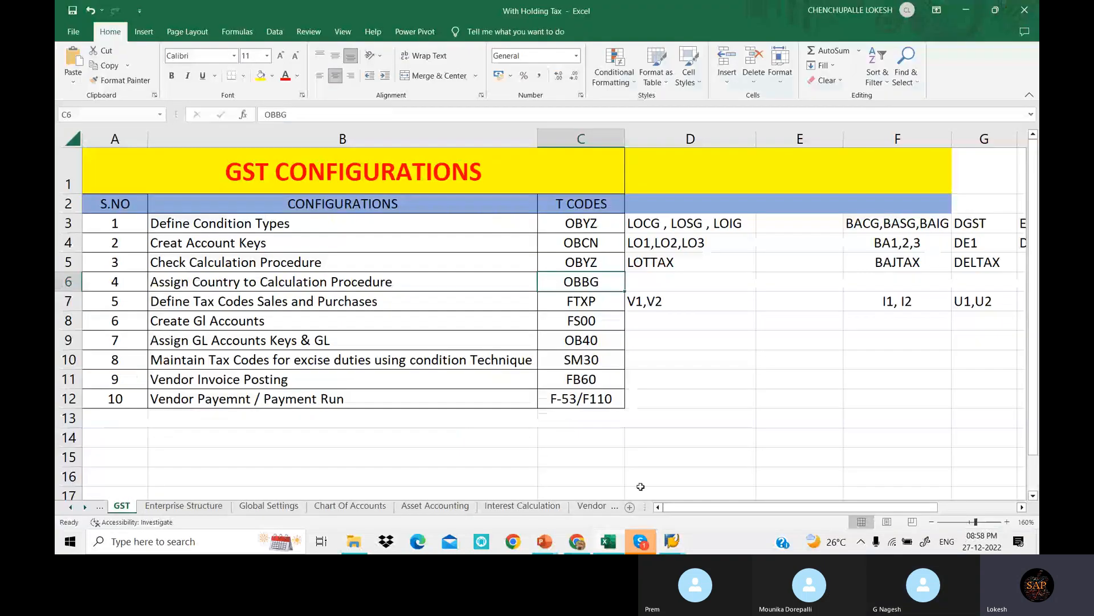
mouse_move(672, 539)
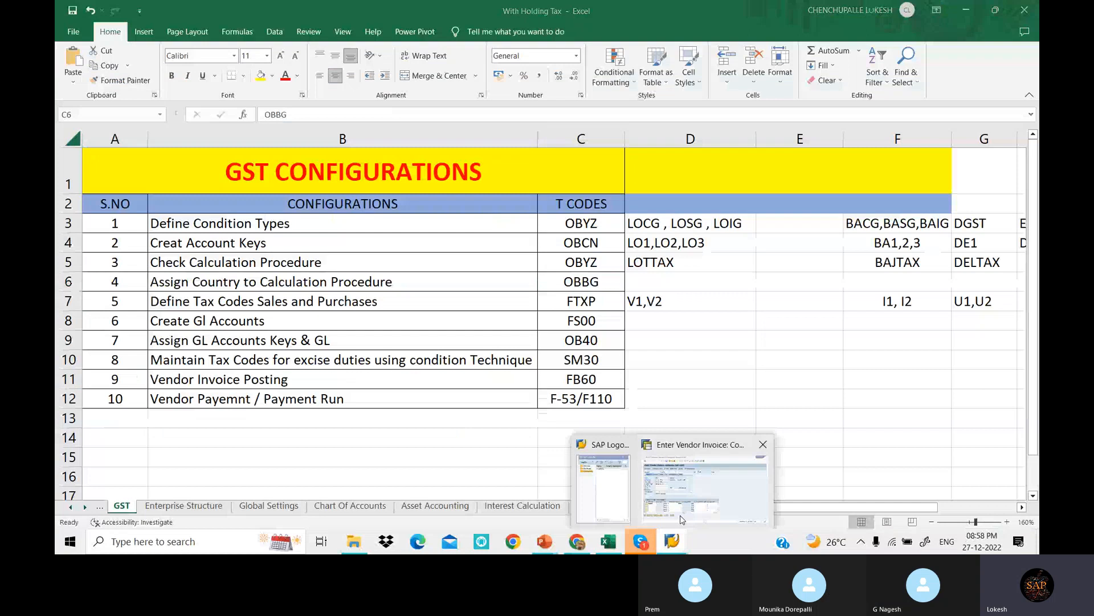
click(682, 519)
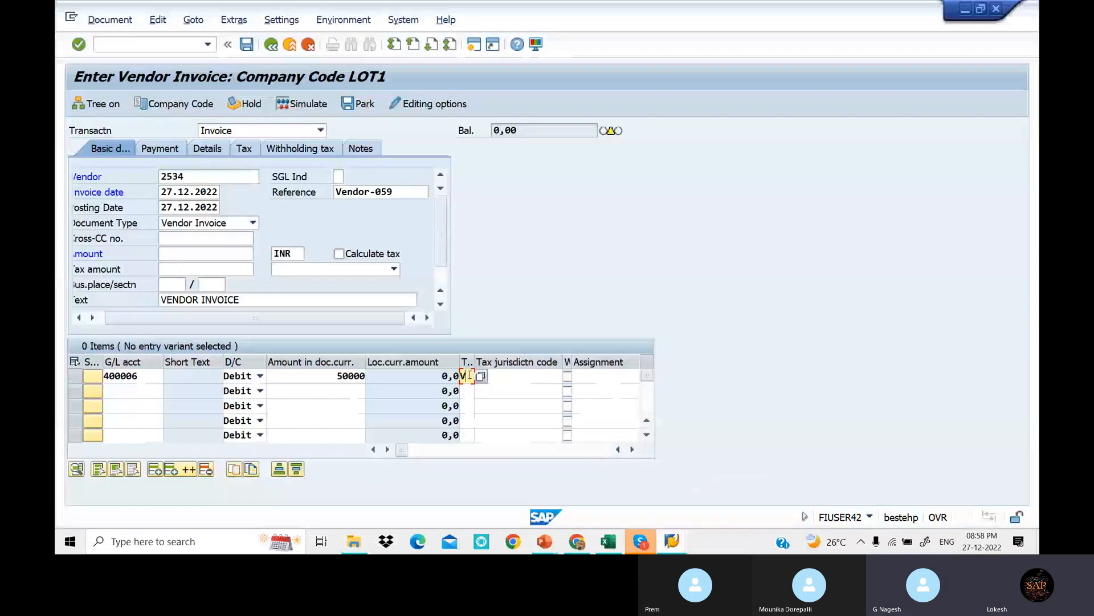
click(480, 375)
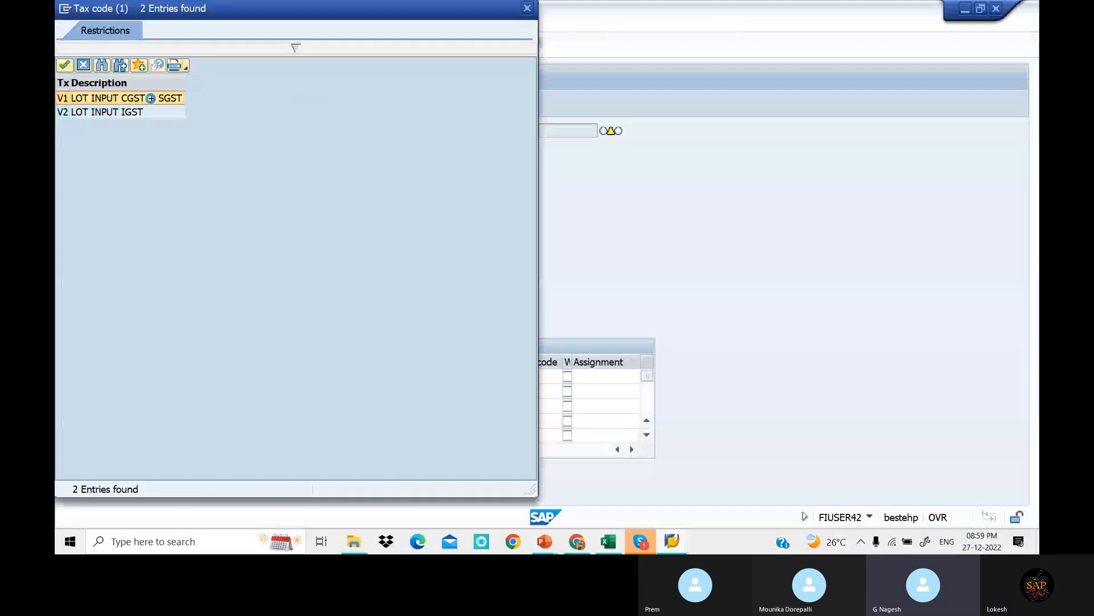
double_click(150, 98)
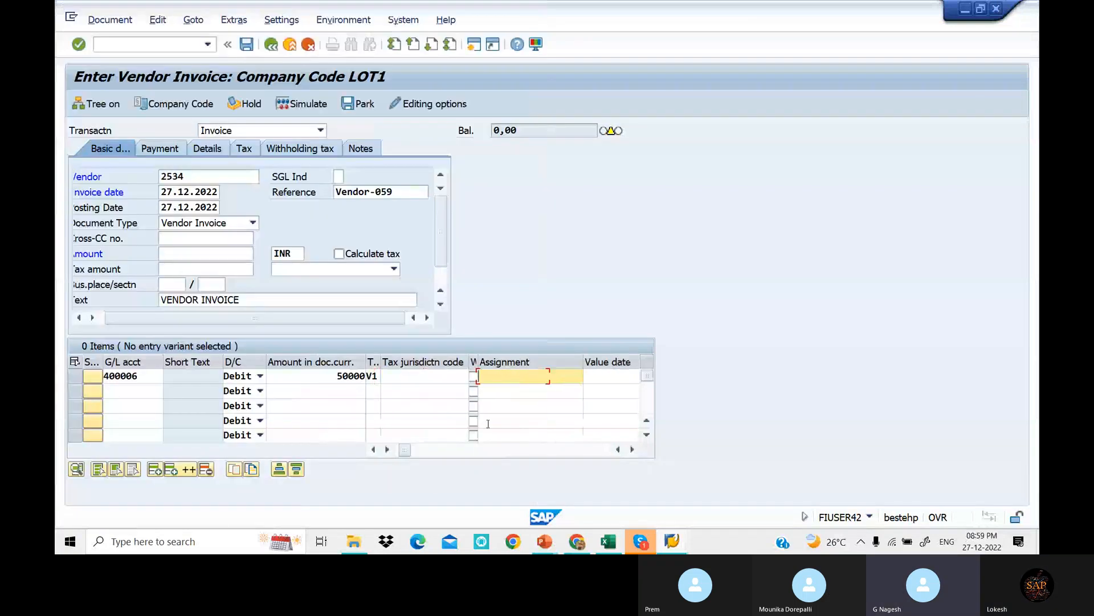
- Give the Purchase line value date 27.12.2022, text Purchase and business area LO11, and validate the entries
key(Tab)
key(Down)
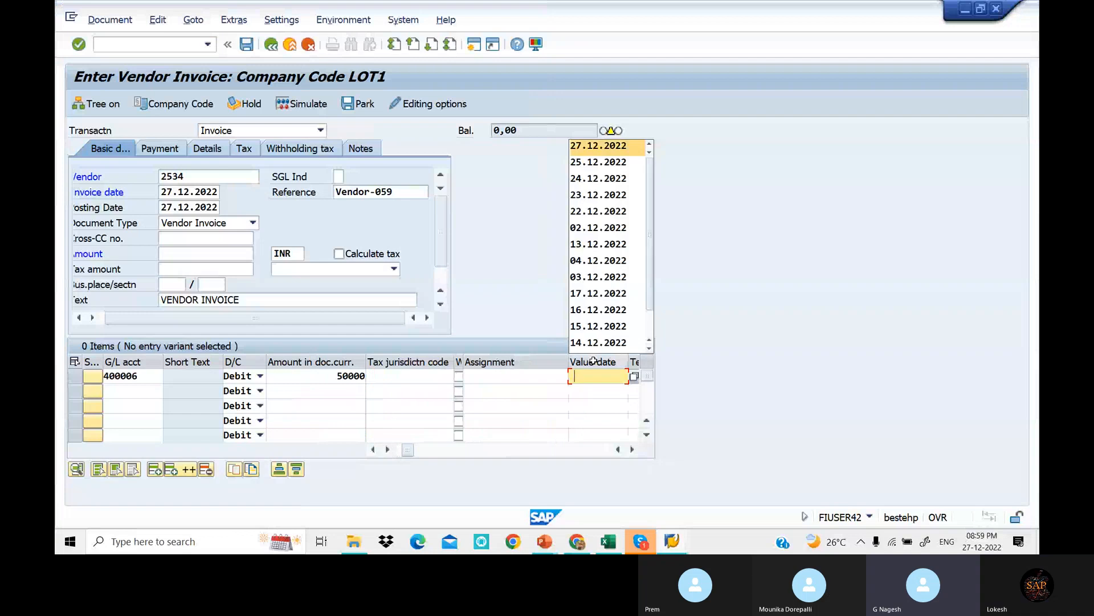
key(Tab)
key(Down)
key(Tab)
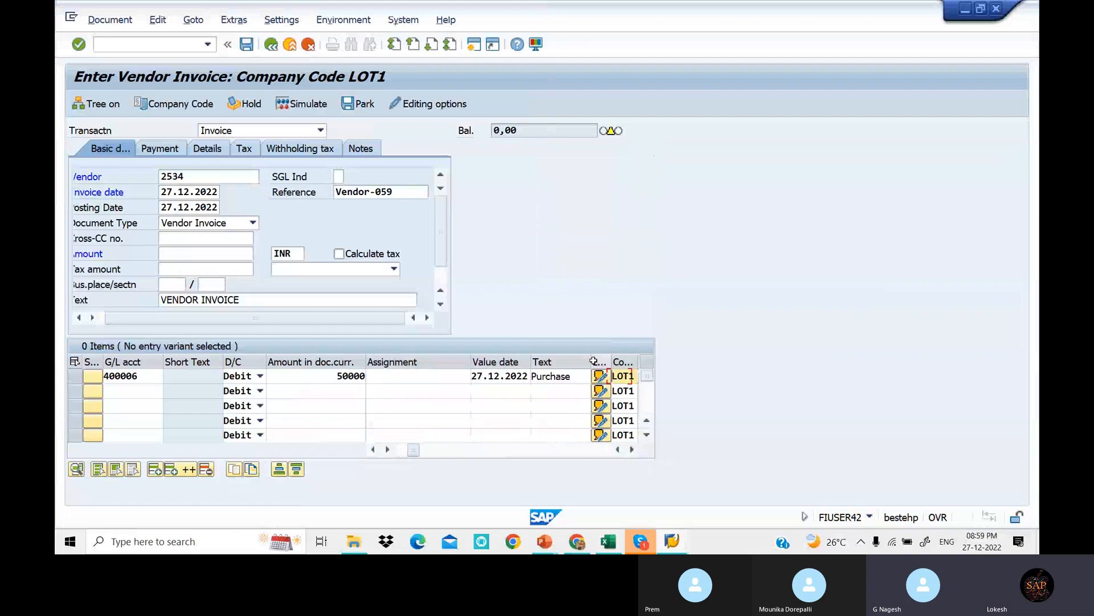
key(Tab)
key(Down)
key(Down)
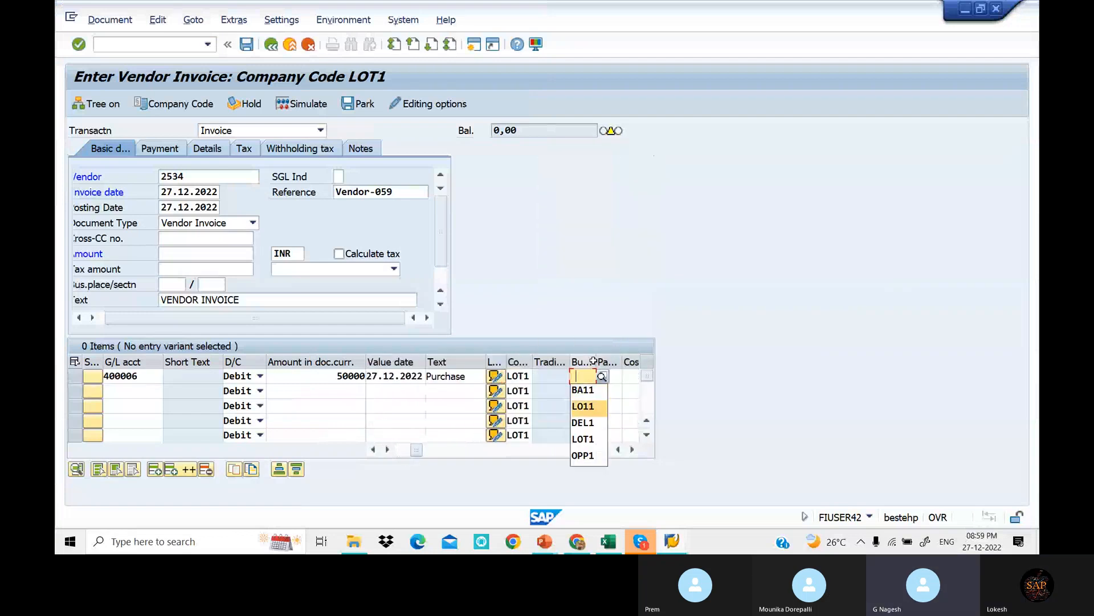
key(Tab)
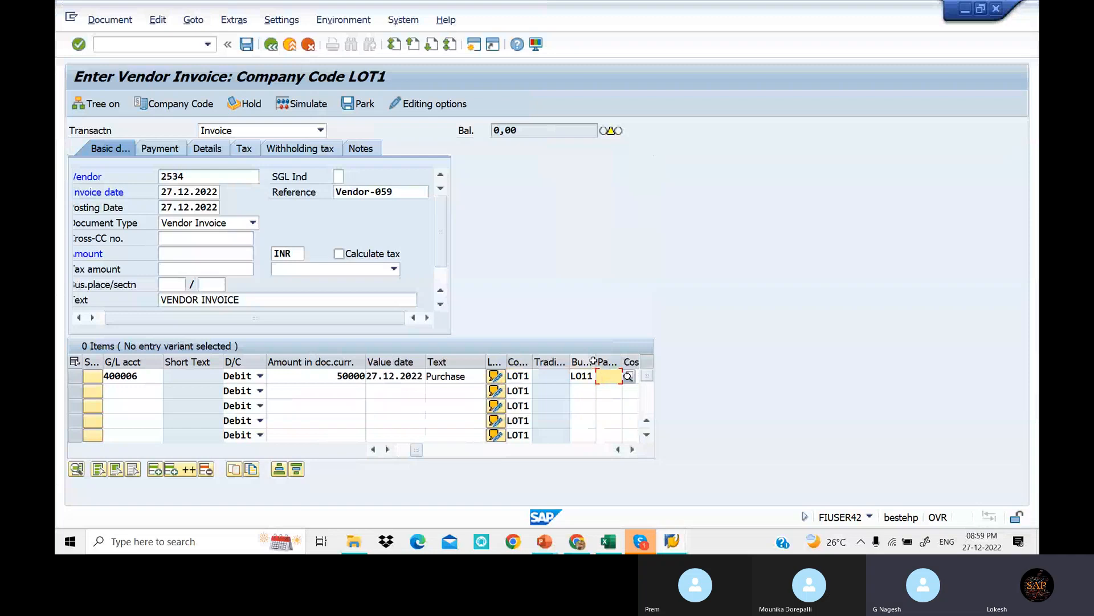
key(Return)
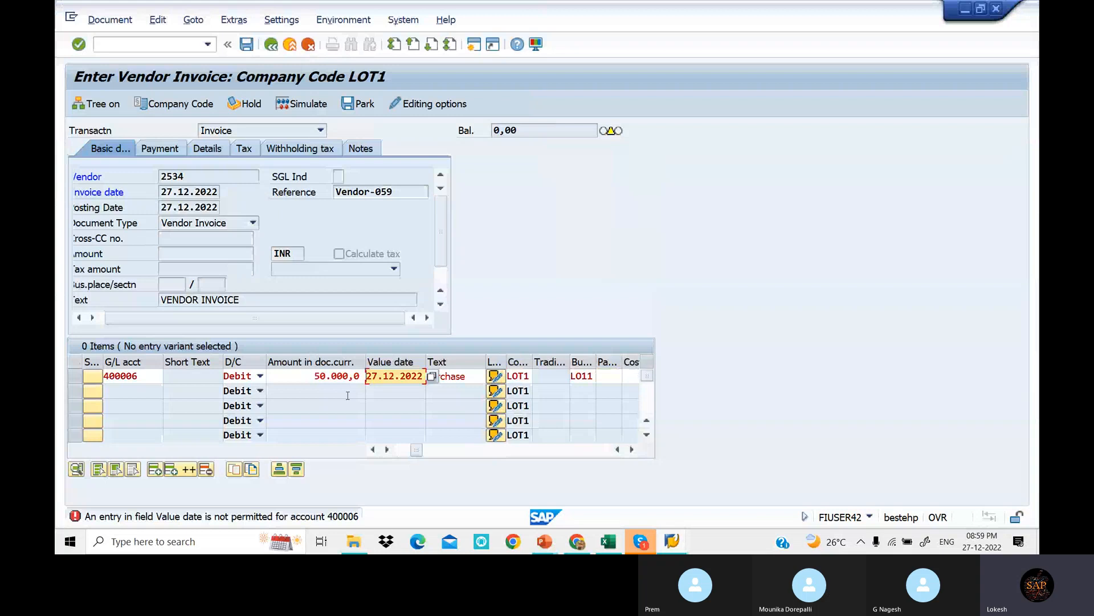
- Clear the value date from the Purchase line and validate the invoice again
click(415, 378)
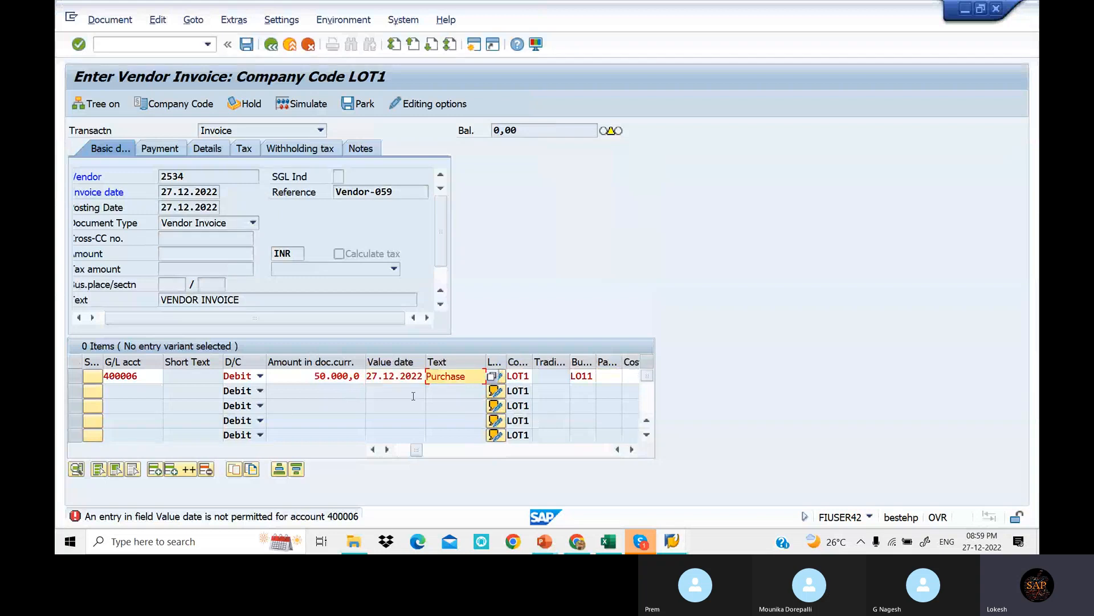
double_click(403, 379)
click(402, 381)
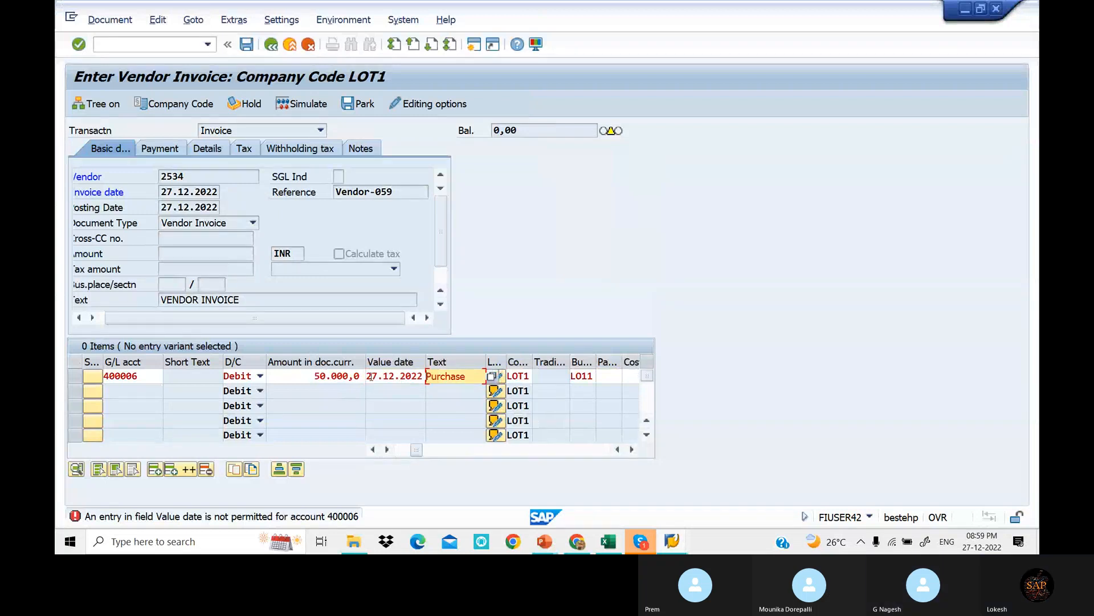
drag(368, 377, 433, 381)
key(Delete)
click(434, 381)
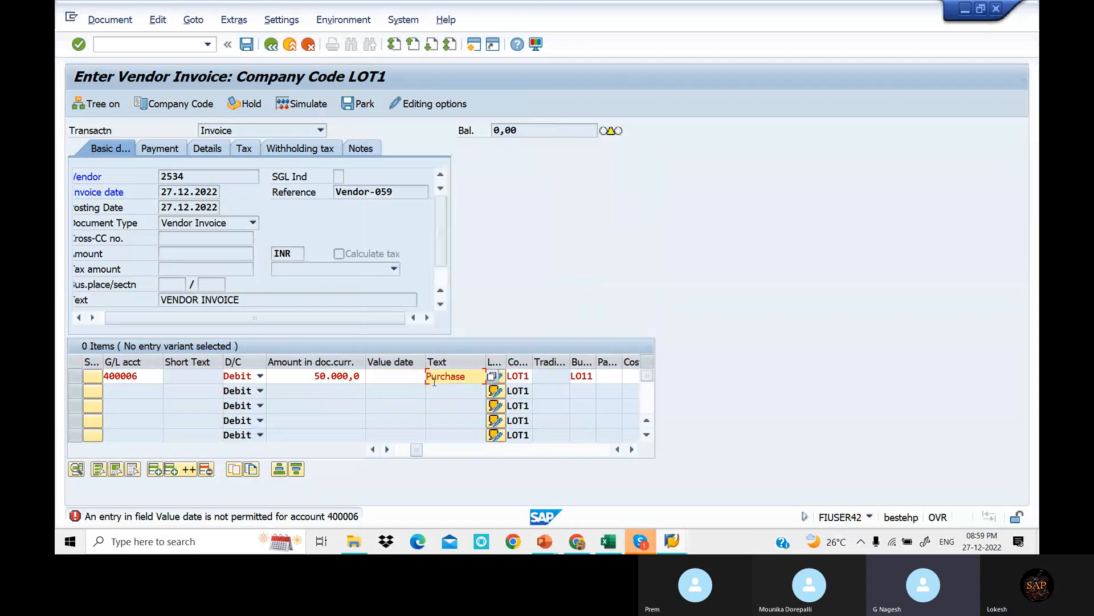
key(Return)
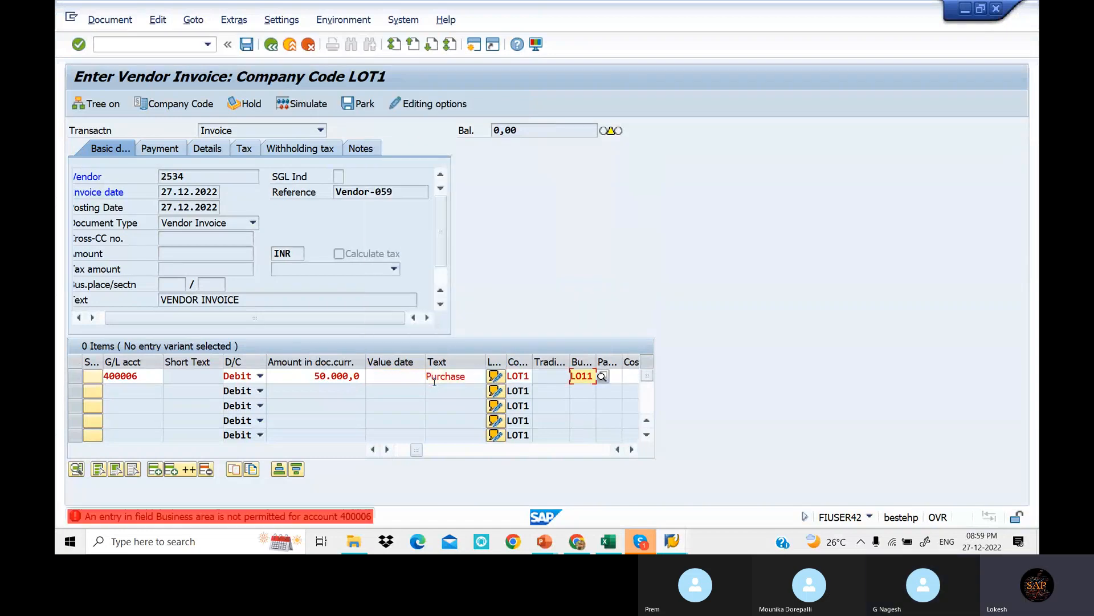
- Remove the business area from the Purchase line and validate the line item
key(Delete)
key(Delete)
key(Delete)
key(Delete)
key(Return)
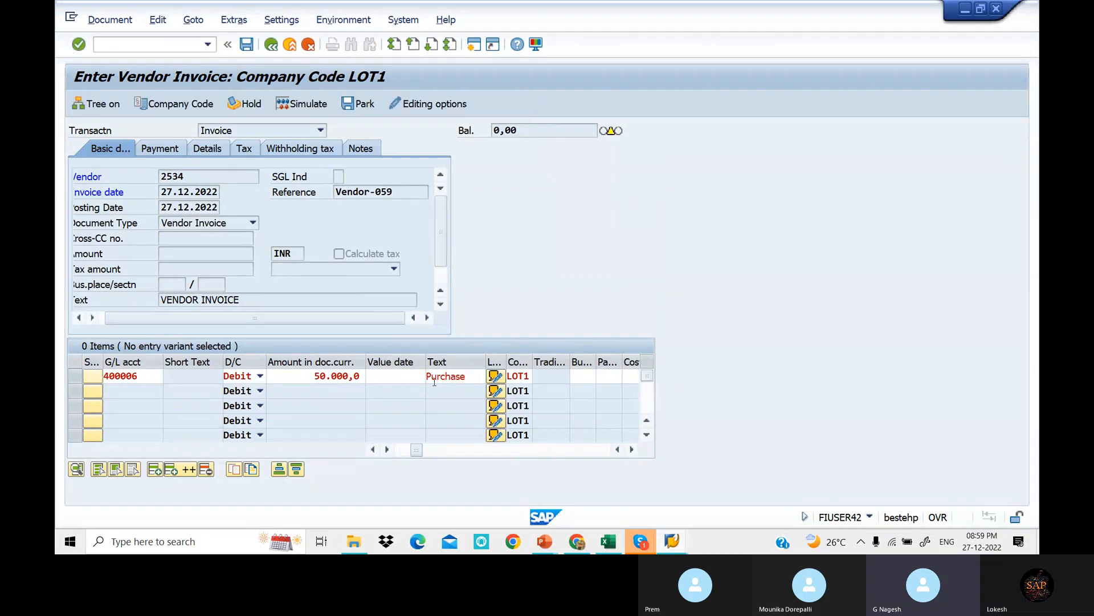
key(Return)
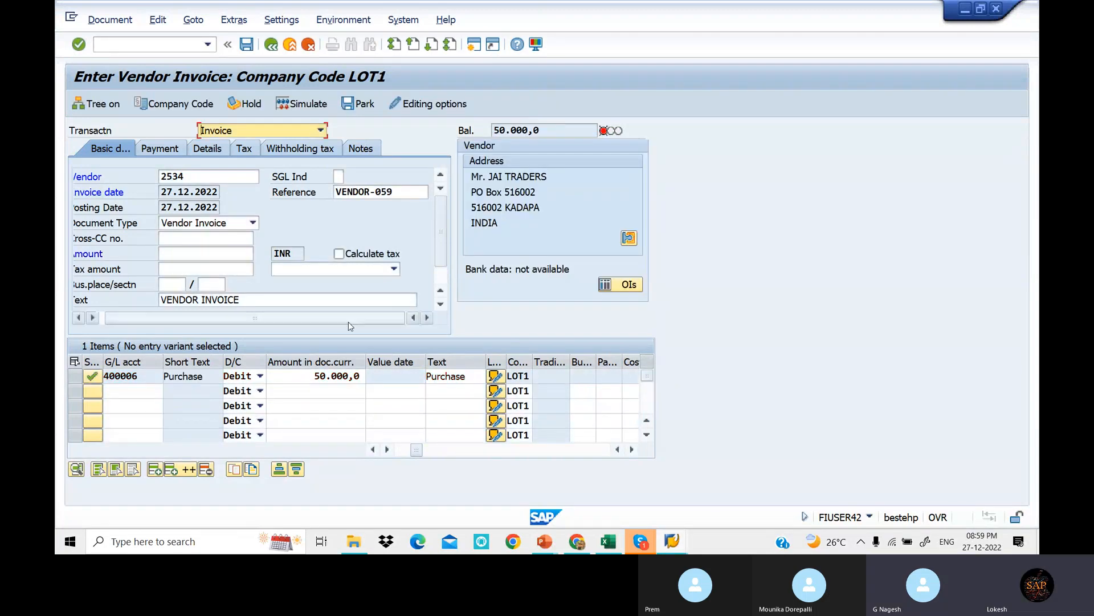
- Enable automatic tax calculation for the invoice with tax code V1 (LOT INPUT CGST + SGST)
click(340, 255)
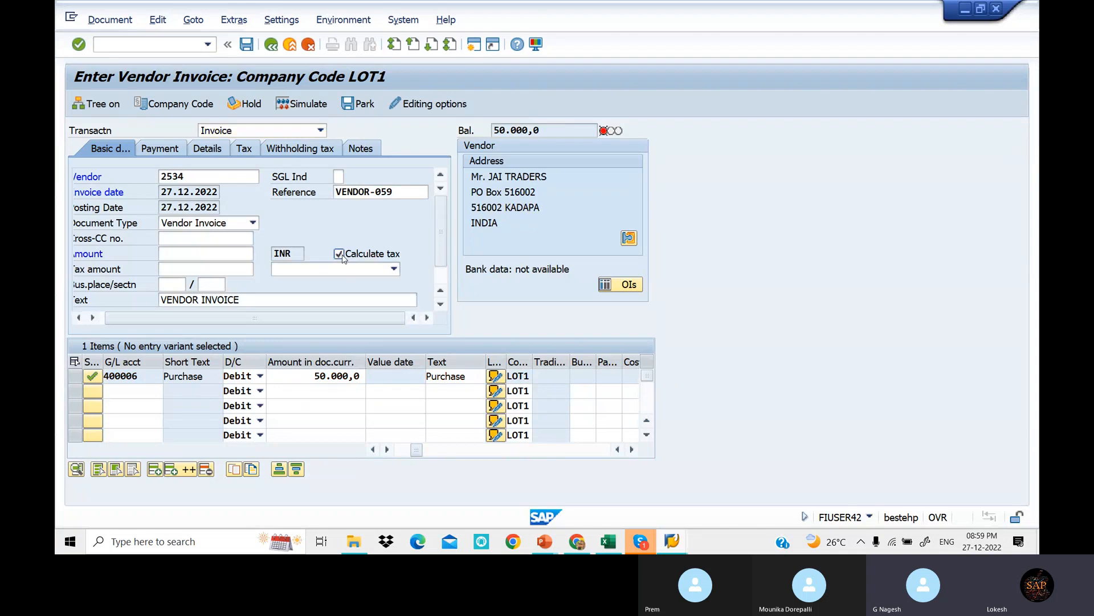
click(394, 270)
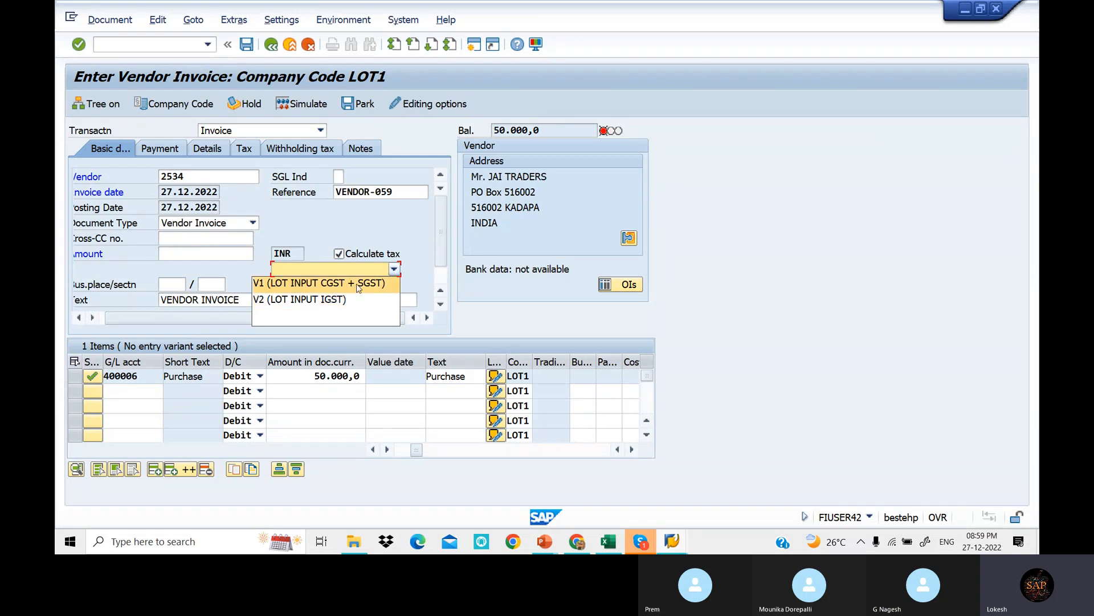
click(358, 285)
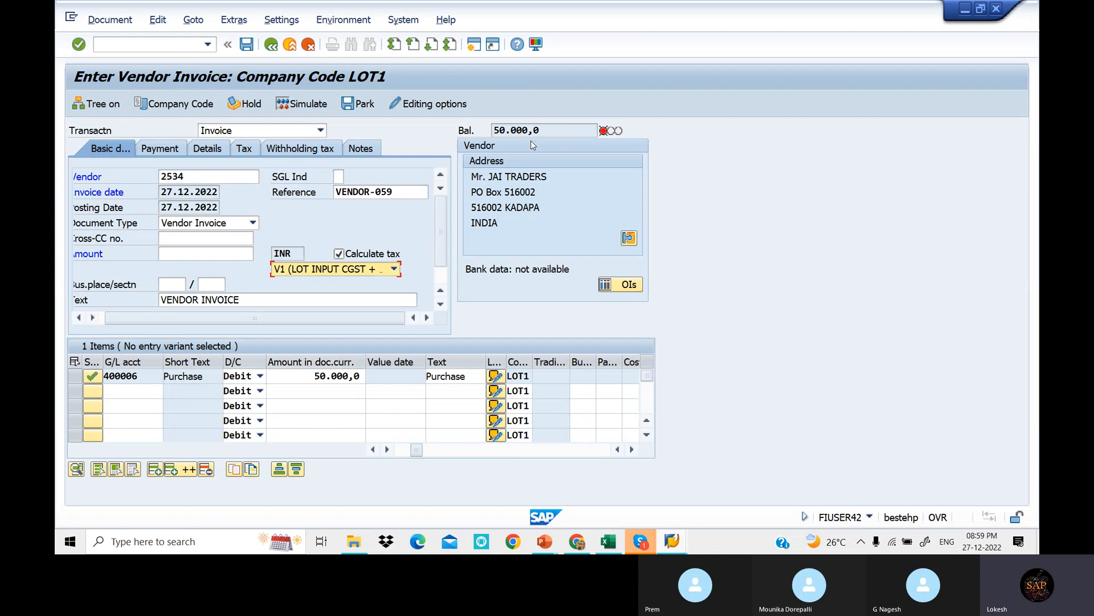
- Review the invoice's tax data, then enable Calculate taxes on net amount in the editing options and return to the invoice
click(244, 149)
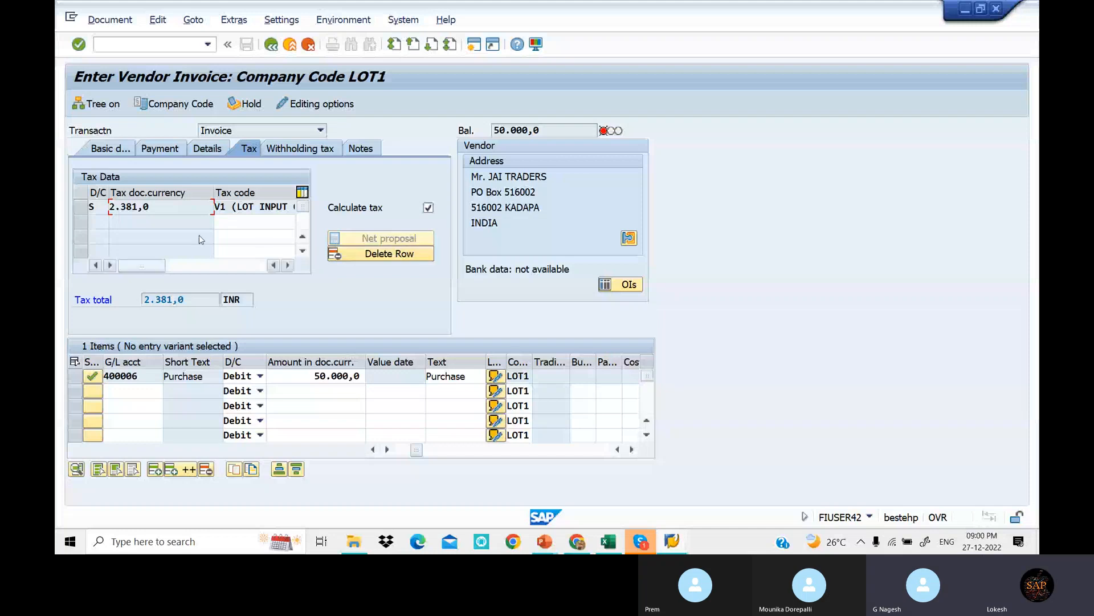
click(330, 109)
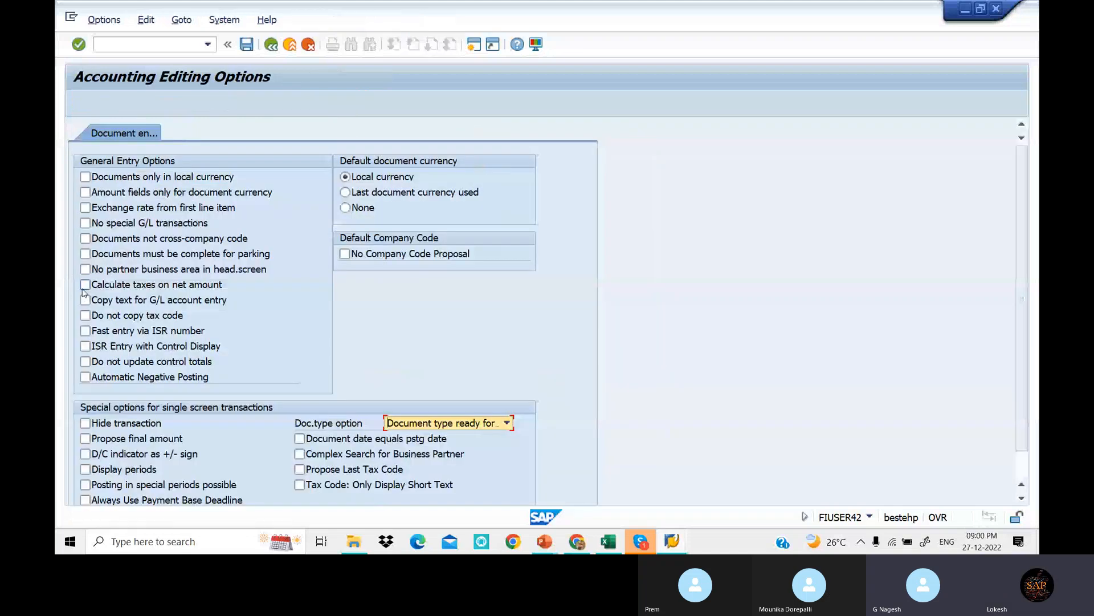
click(85, 284)
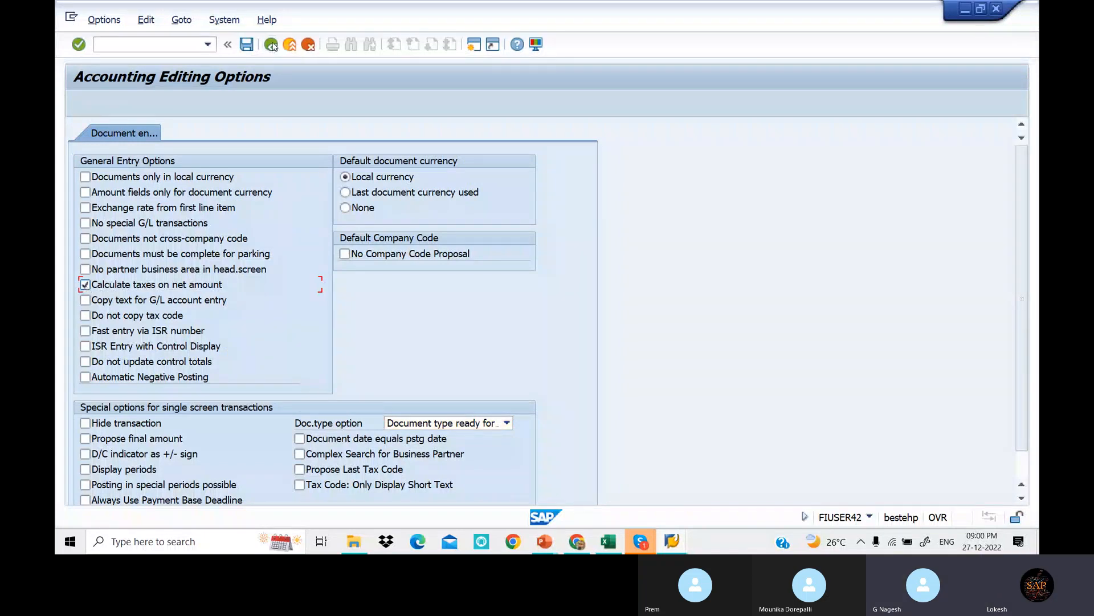
click(272, 45)
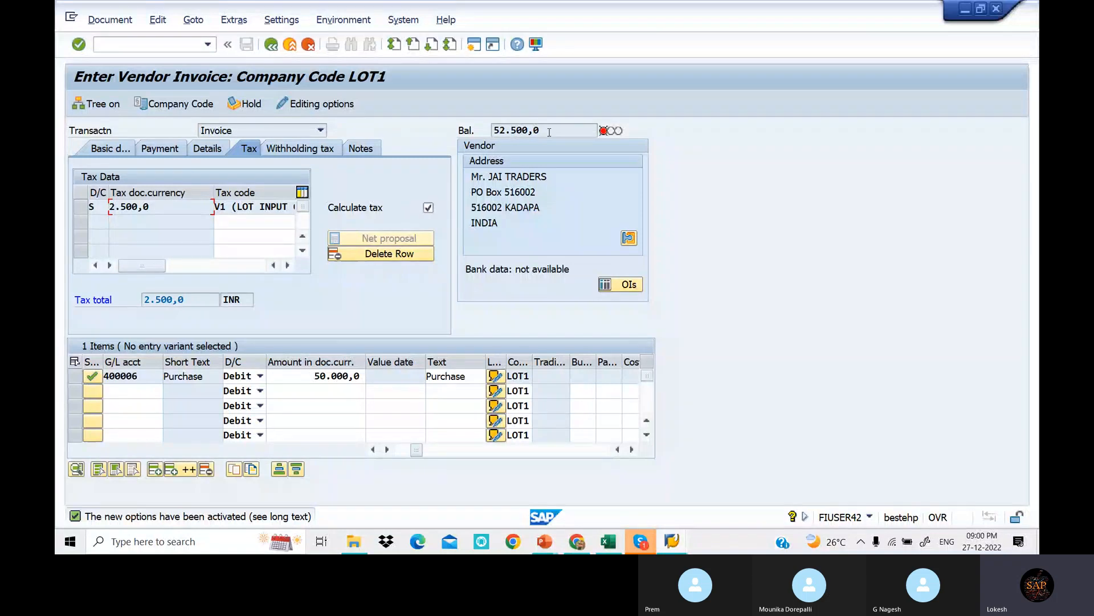
- Copy the invoice balance of 52.500,0 into the Amount field of the basic data
click(120, 148)
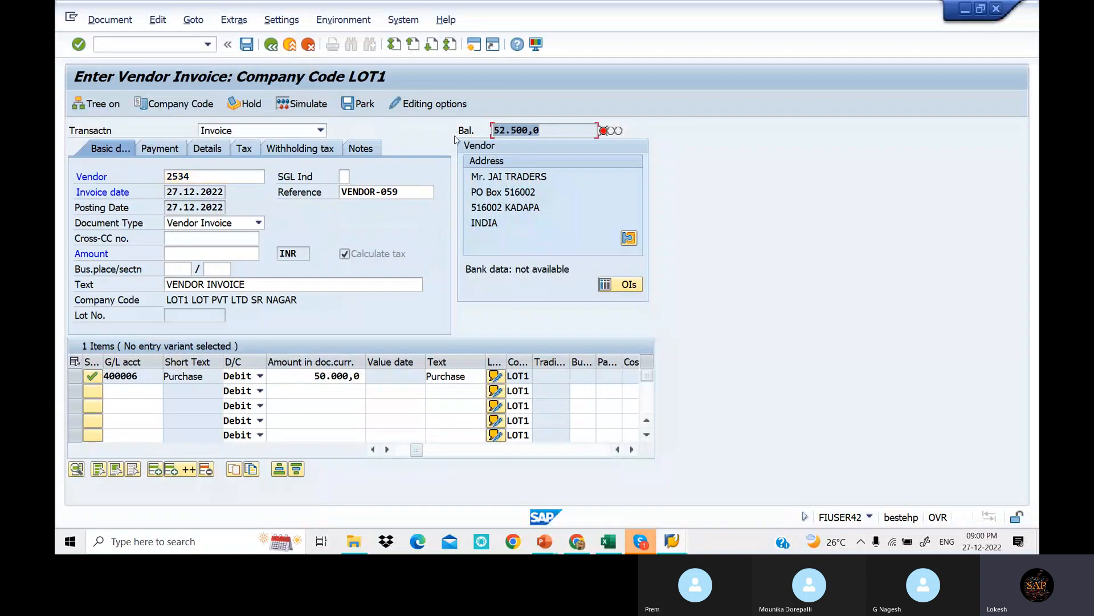
key(ctrl+c)
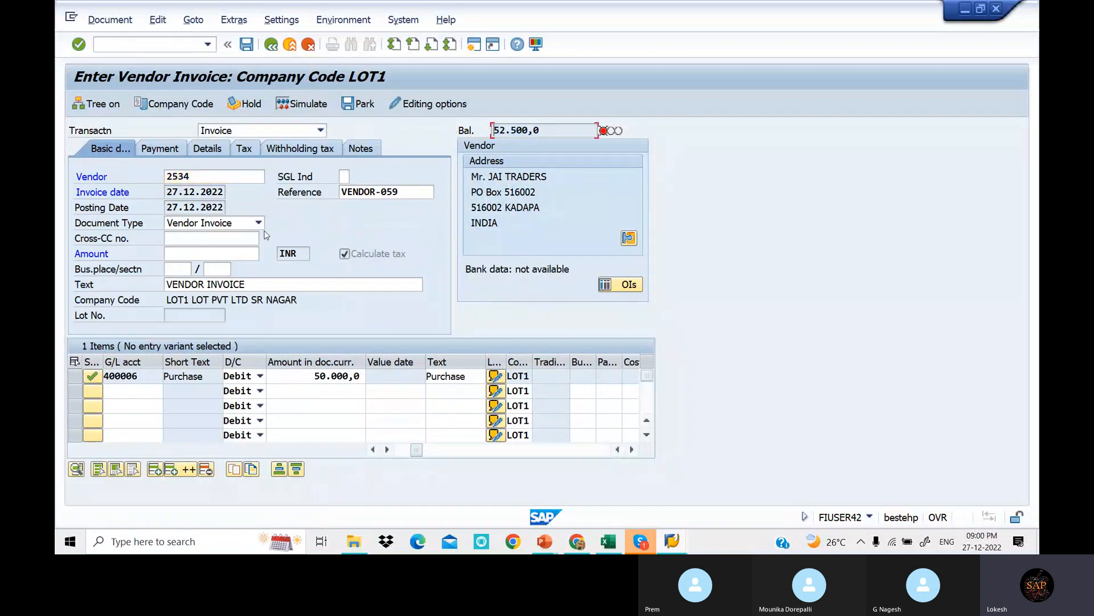
click(210, 253)
key(ctrl+v)
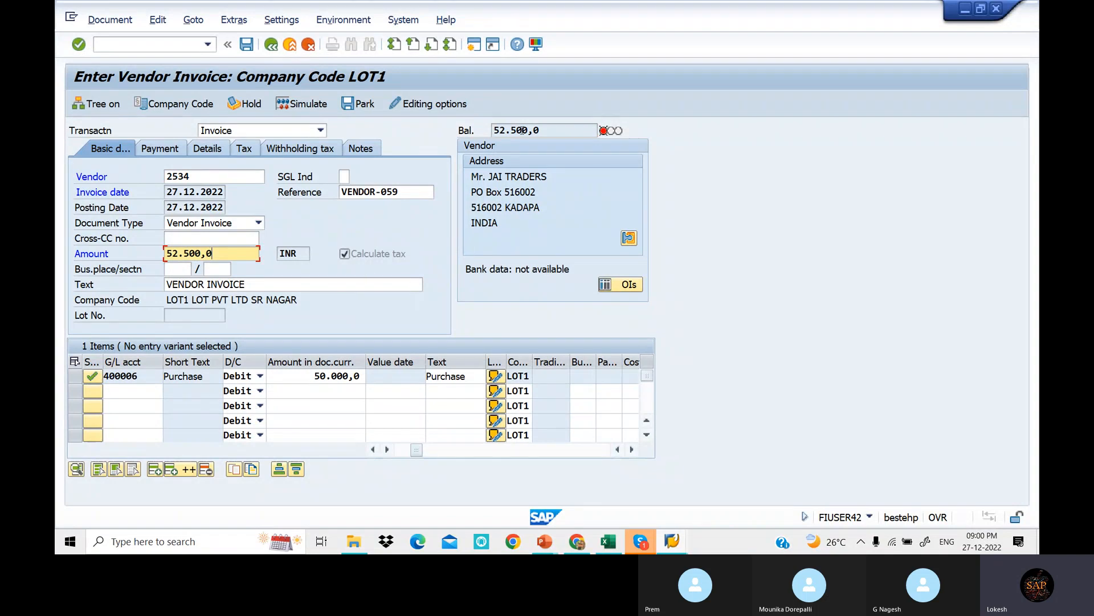
- Simulate the invoice and compare its line items with the Excluding TAX journal entry in the GST configuration presentation in PowerPoint
click(310, 106)
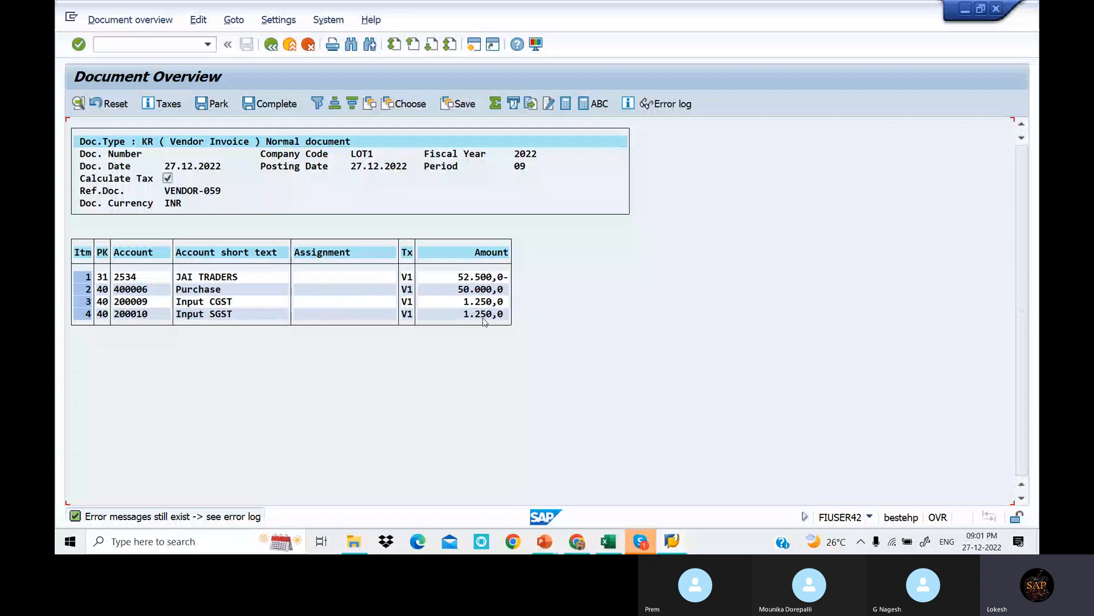
click(545, 549)
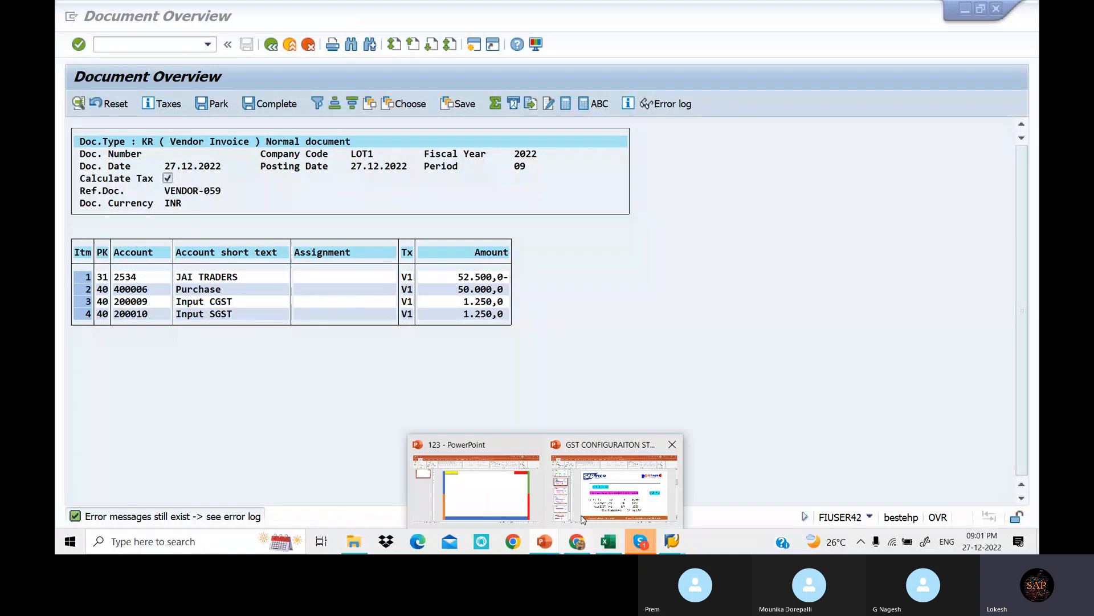
click(582, 502)
drag(381, 346, 770, 420)
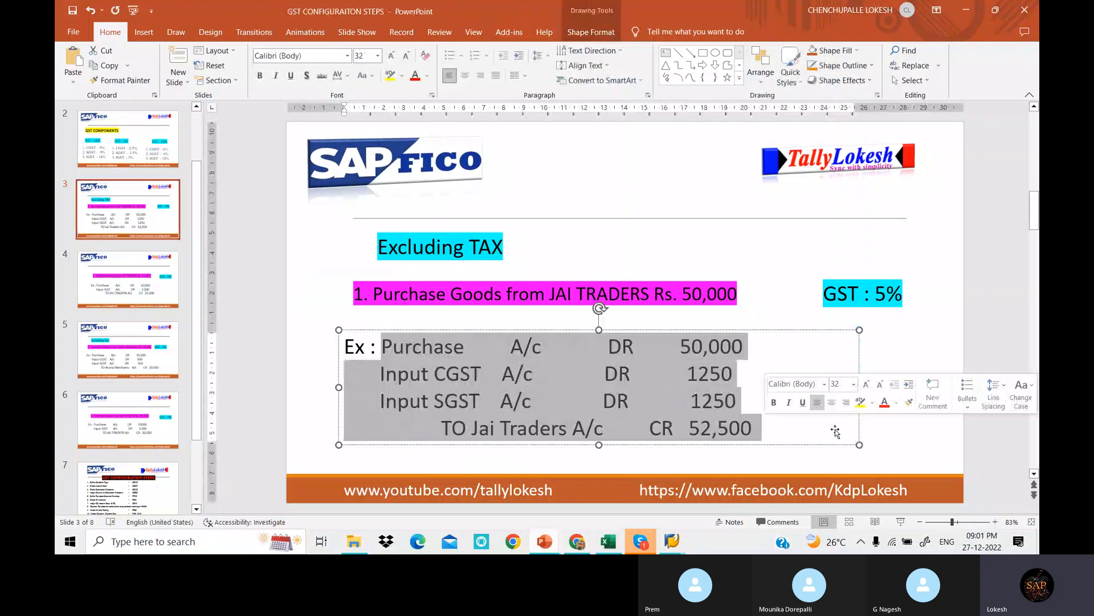
click(928, 317)
mouse_move(672, 541)
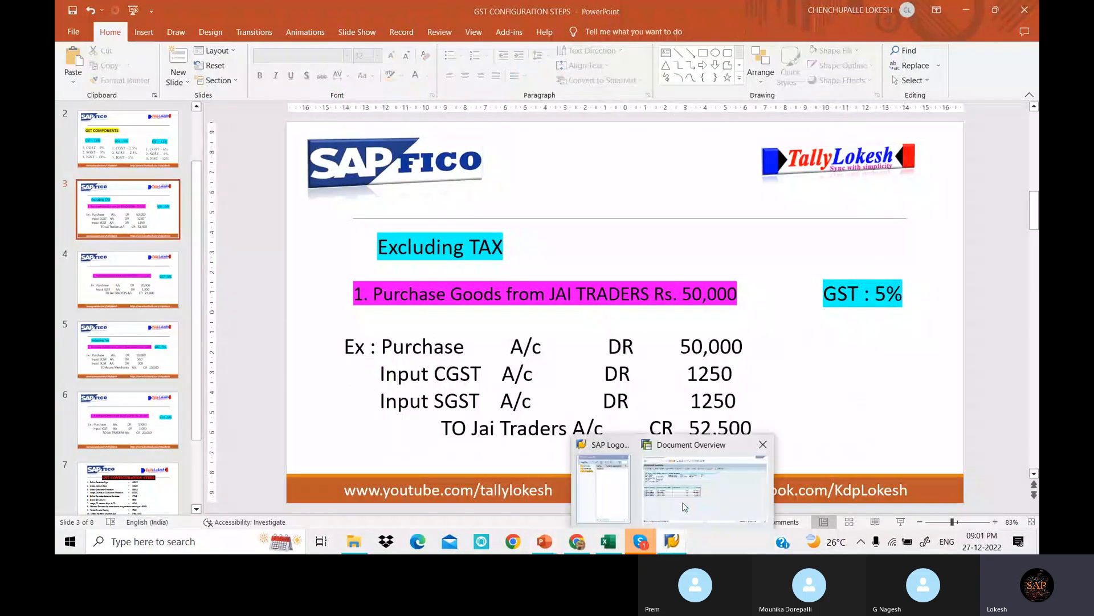
click(684, 507)
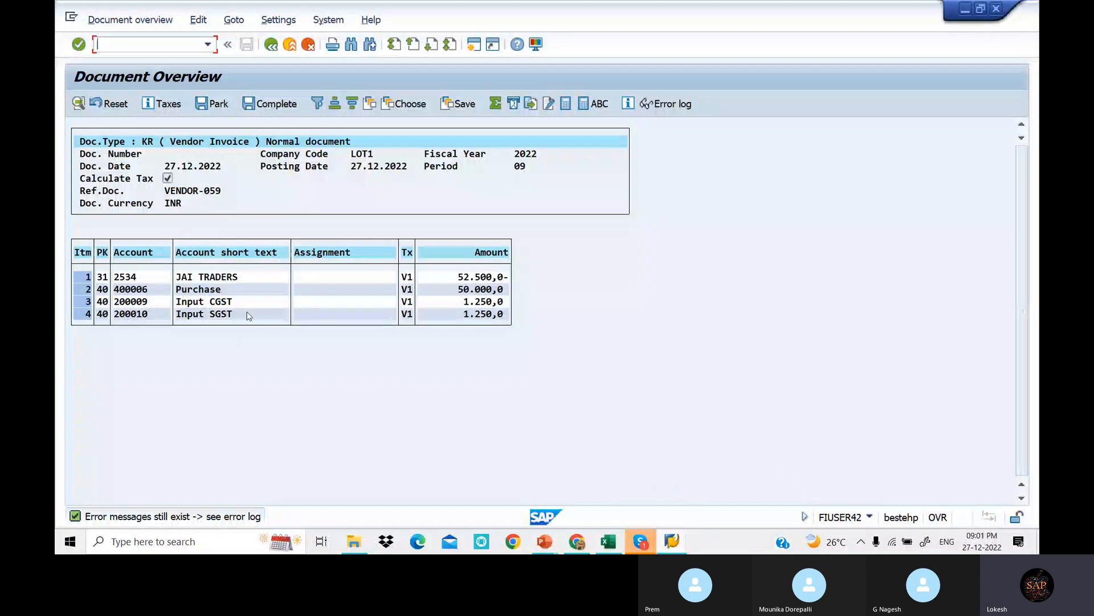
- Check the simulated Purchase item, then set the Input CGST item's text to VENDOR INVOICE and return to the overview
double_click(254, 290)
click(271, 43)
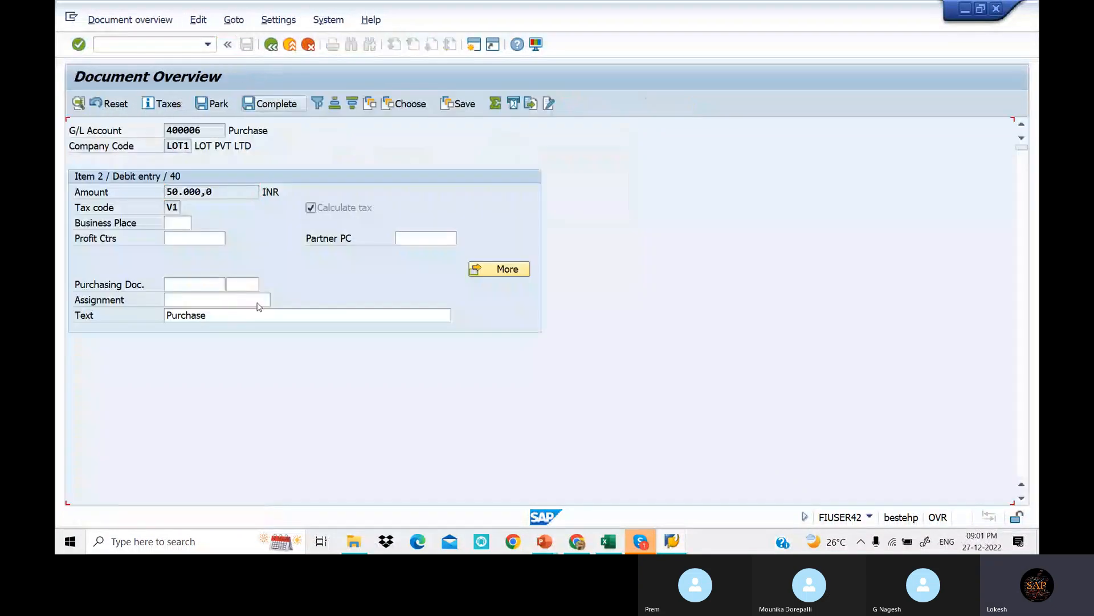
double_click(249, 304)
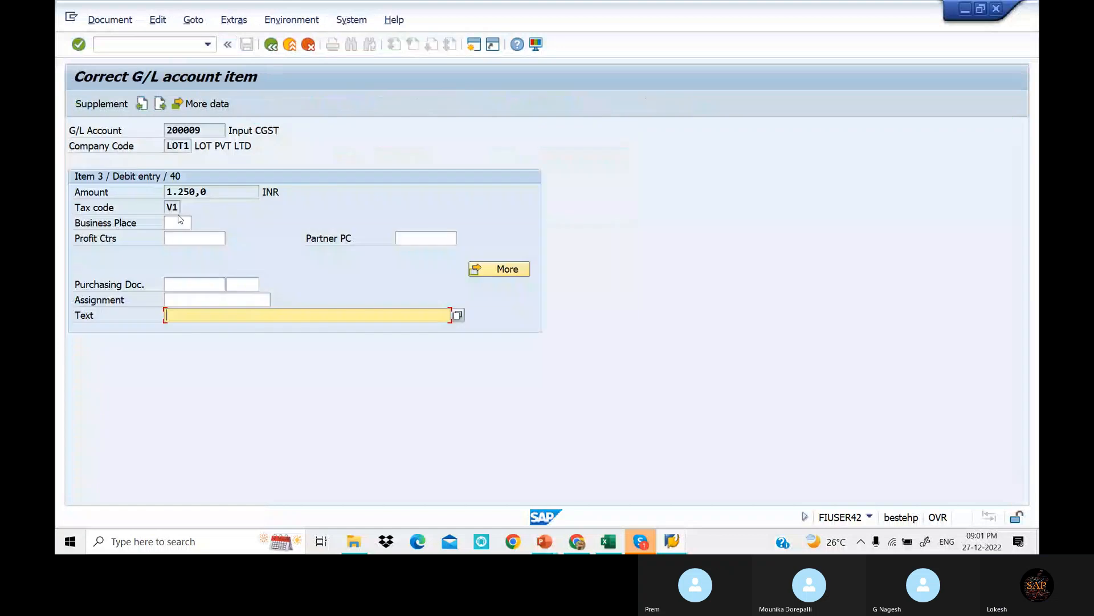
click(189, 312)
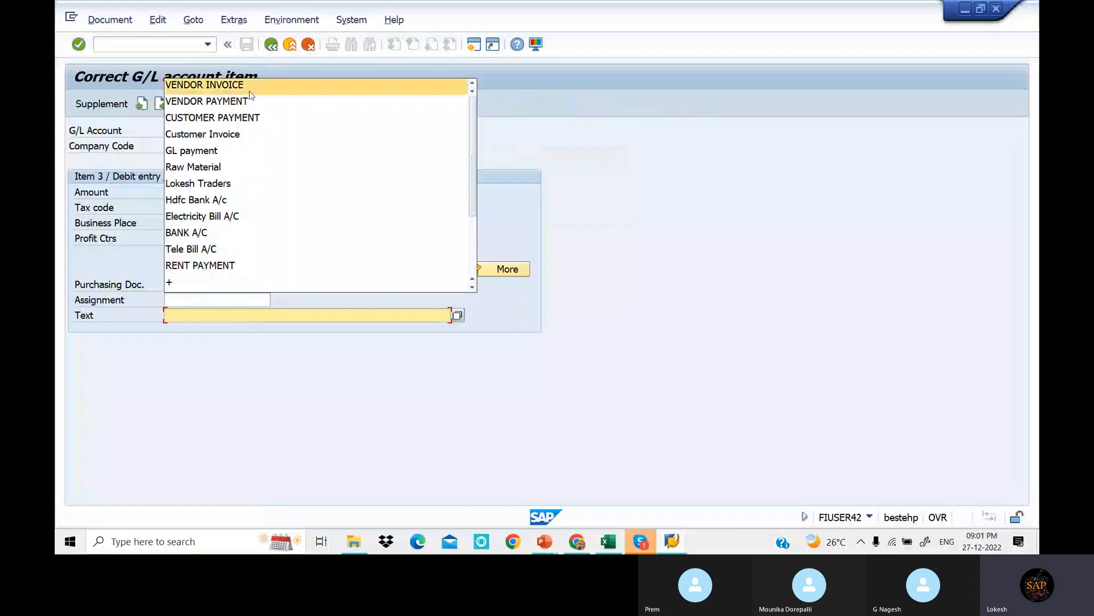
click(249, 91)
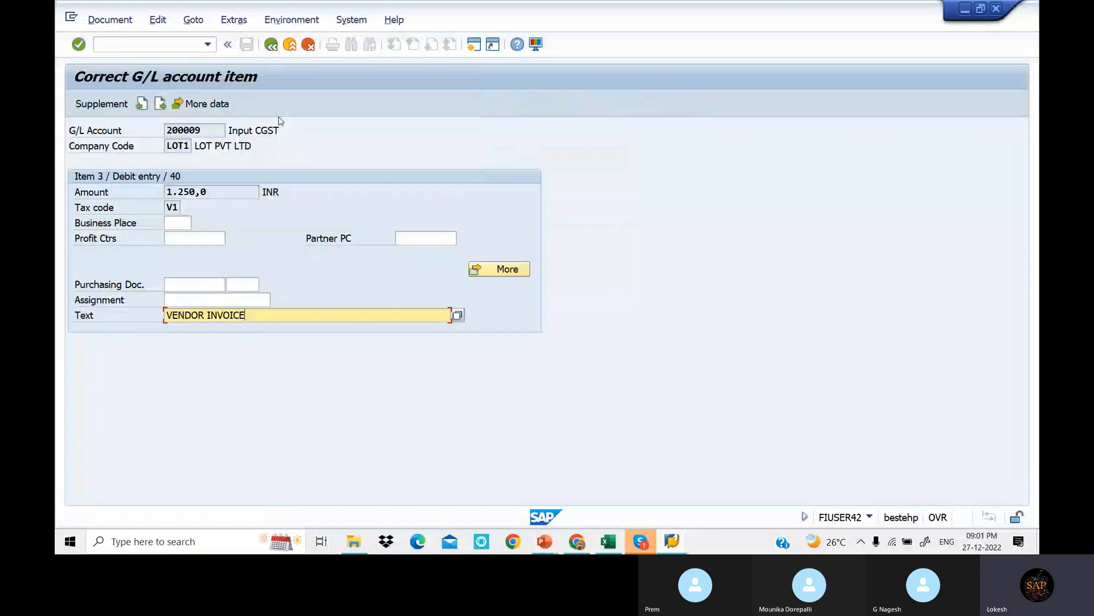
click(271, 44)
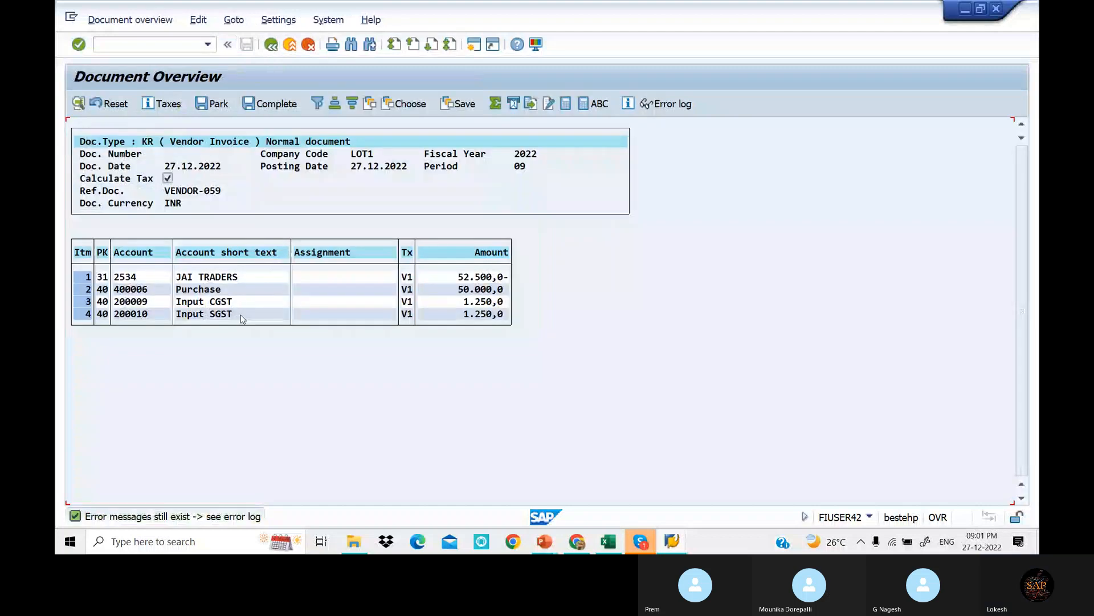
- Set the Input SGST item's text to VENDOR INVOICE and post the invoice
double_click(239, 315)
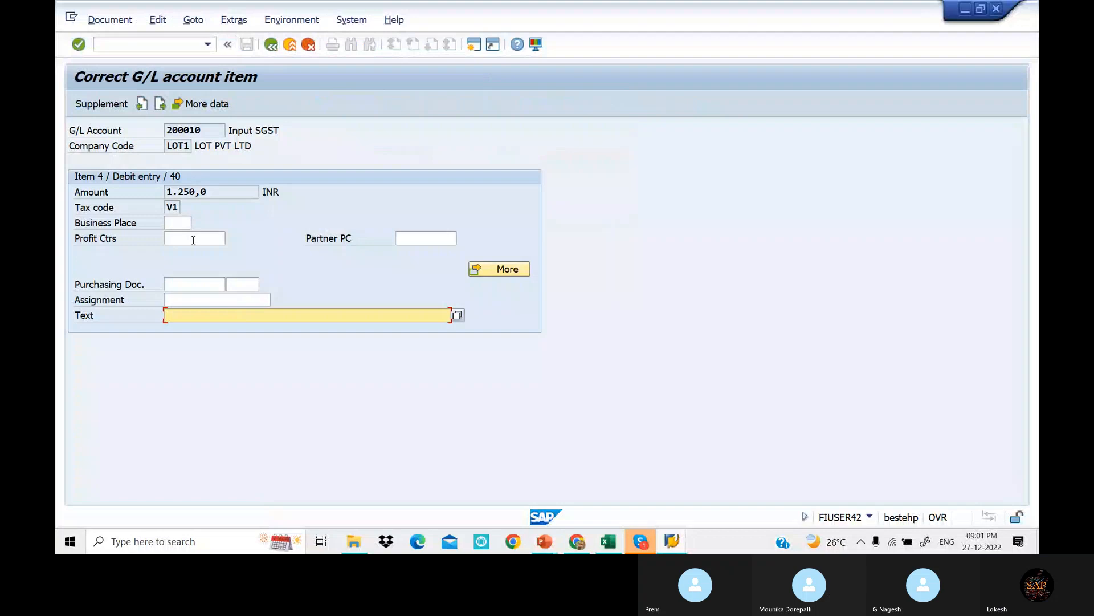
click(196, 299)
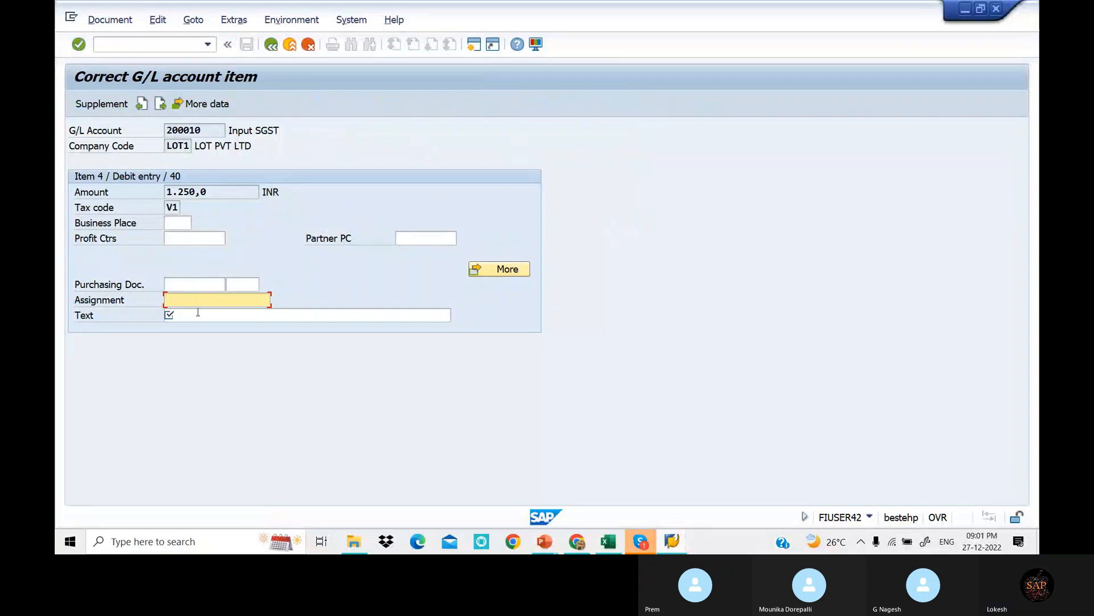
click(197, 312)
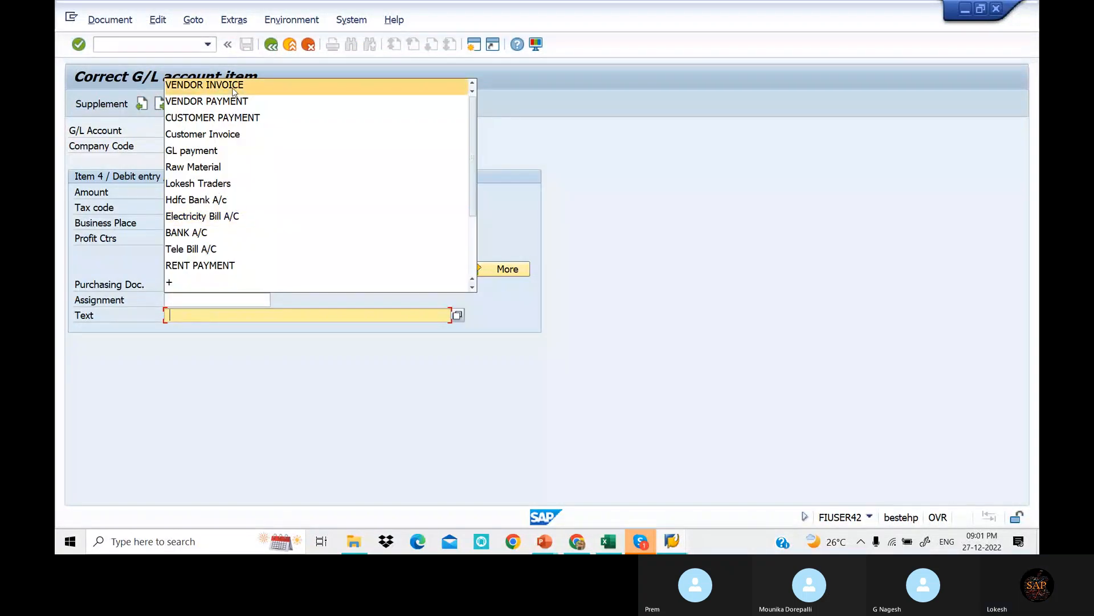
click(233, 86)
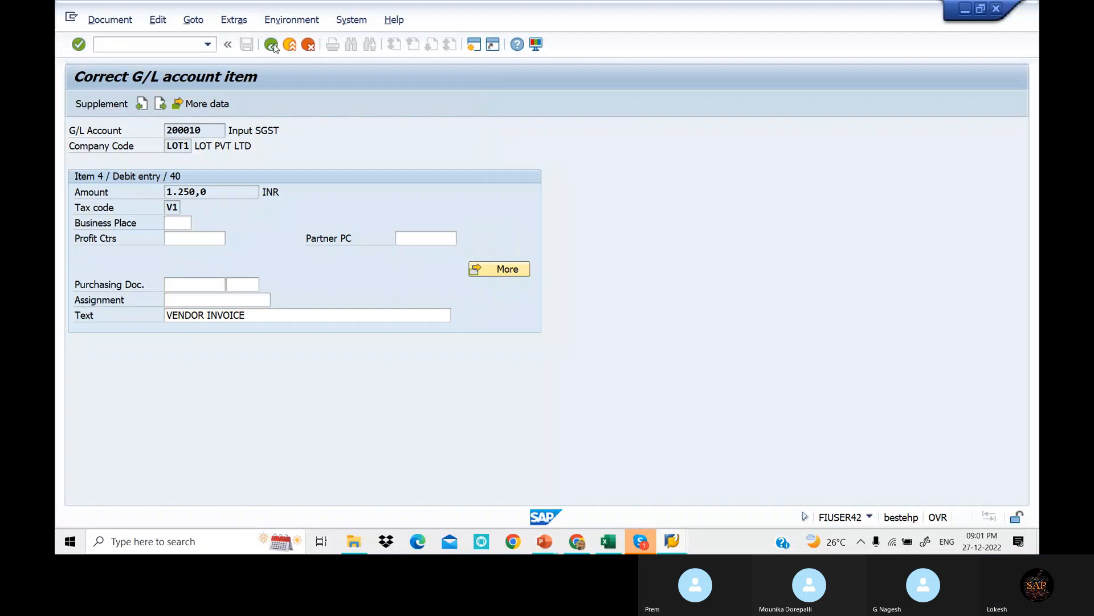
click(271, 45)
click(246, 44)
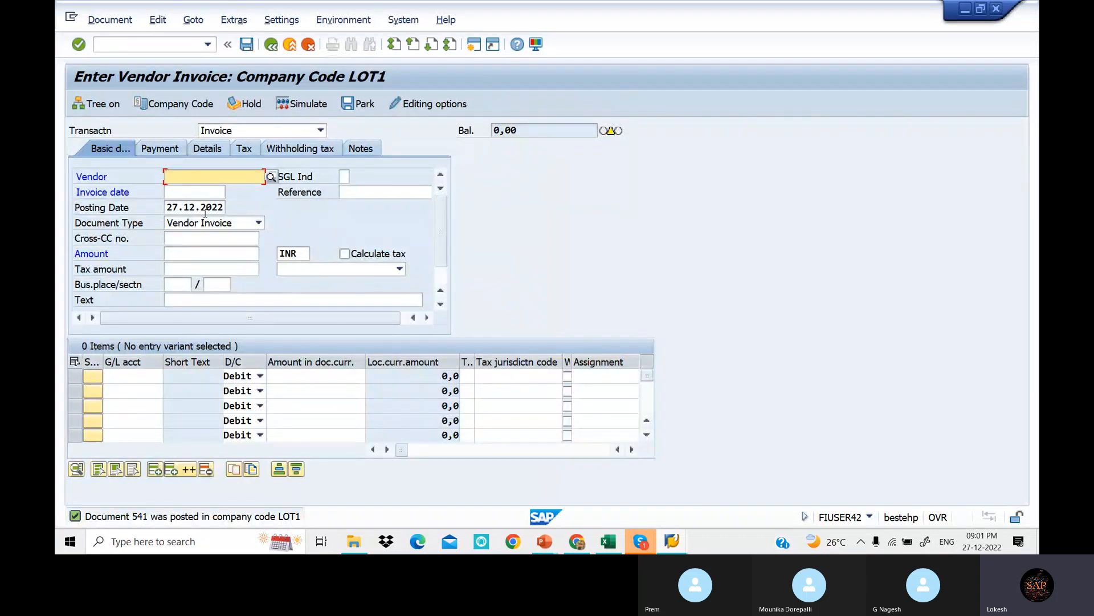
- Start a new invoice for vendor JAI TRADERS with invoice date 27.12.2022 and reference Vendor-060
key(Down)
key(Down)
key(Return)
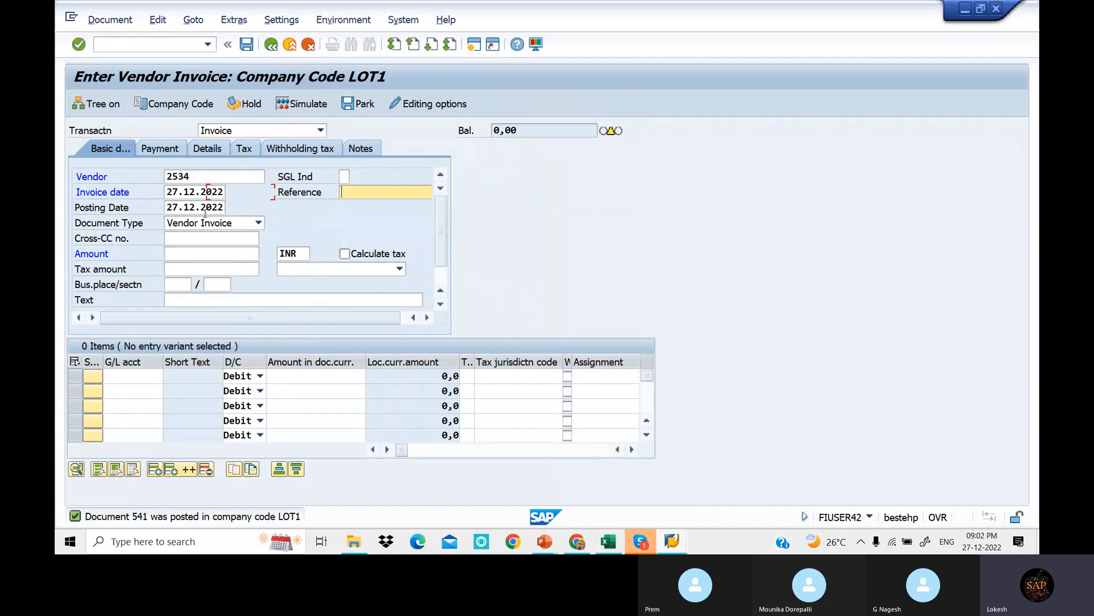
key(Down)
key(Down)
key(Tab)
click(411, 192)
key(BackSpace)
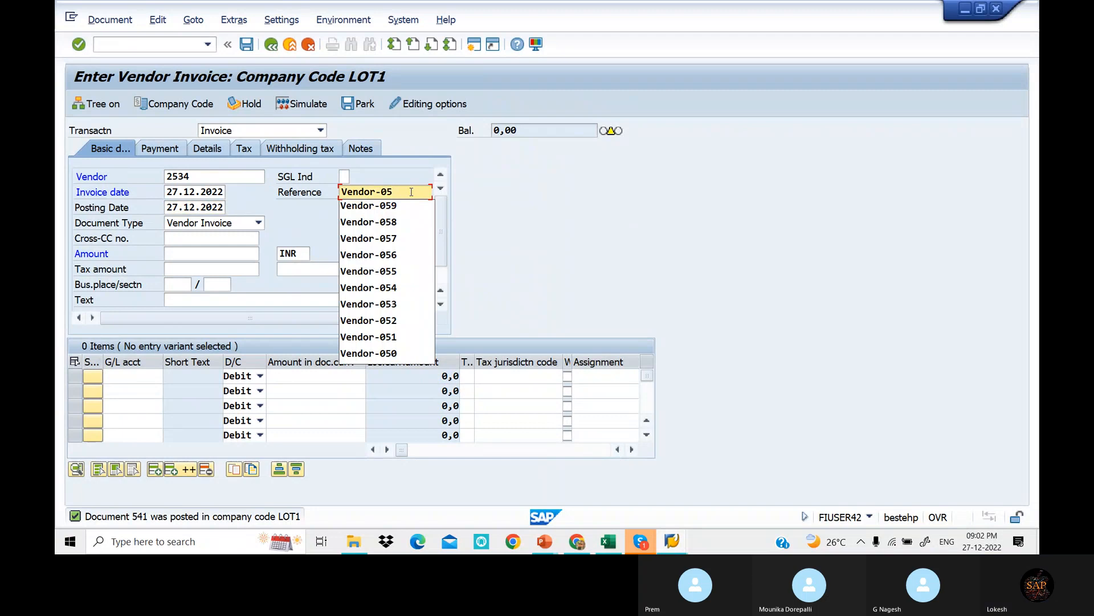
key(BackSpace)
text(60)
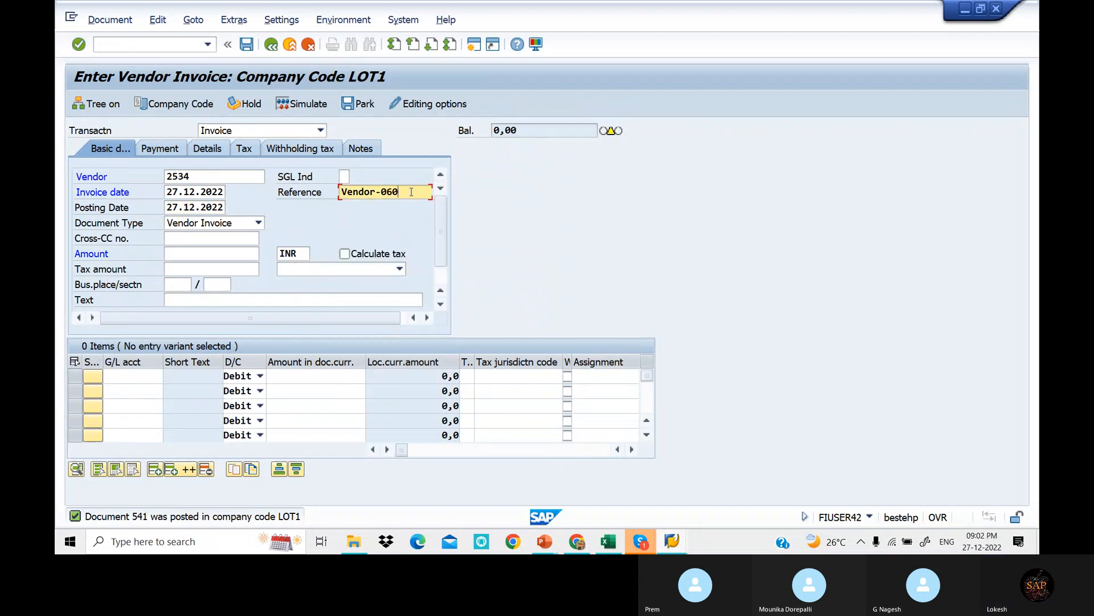
key(Return)
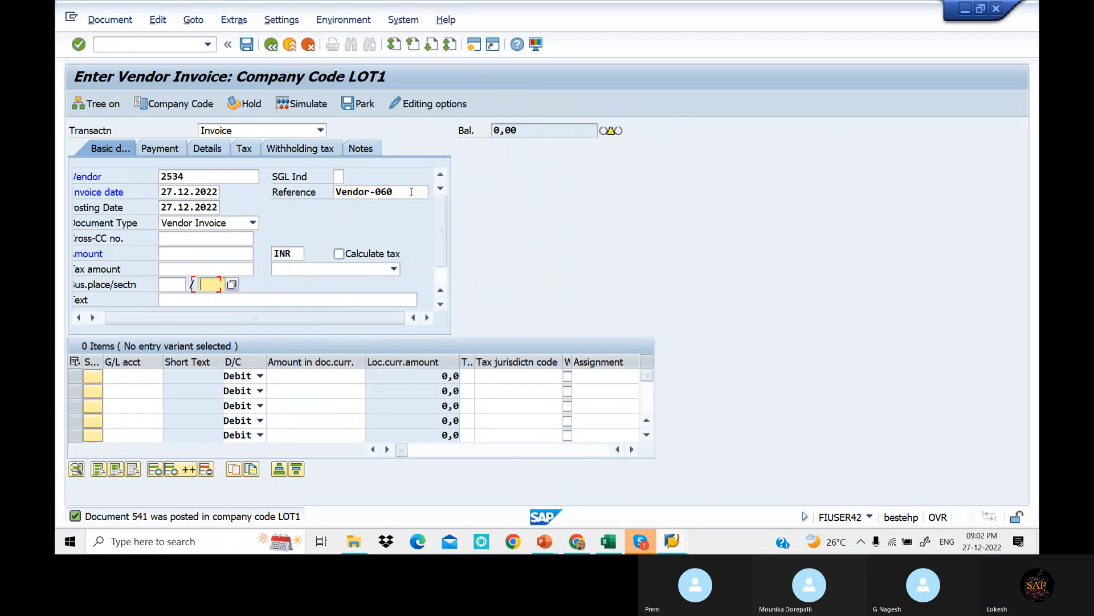
- Set the invoice text to VENDOR INVOICE and assign G/L account 400006 to the first line item
key(Tab)
key(space)
key(Down)
key(Tab)
key(Tab)
key(space)
key(Down)
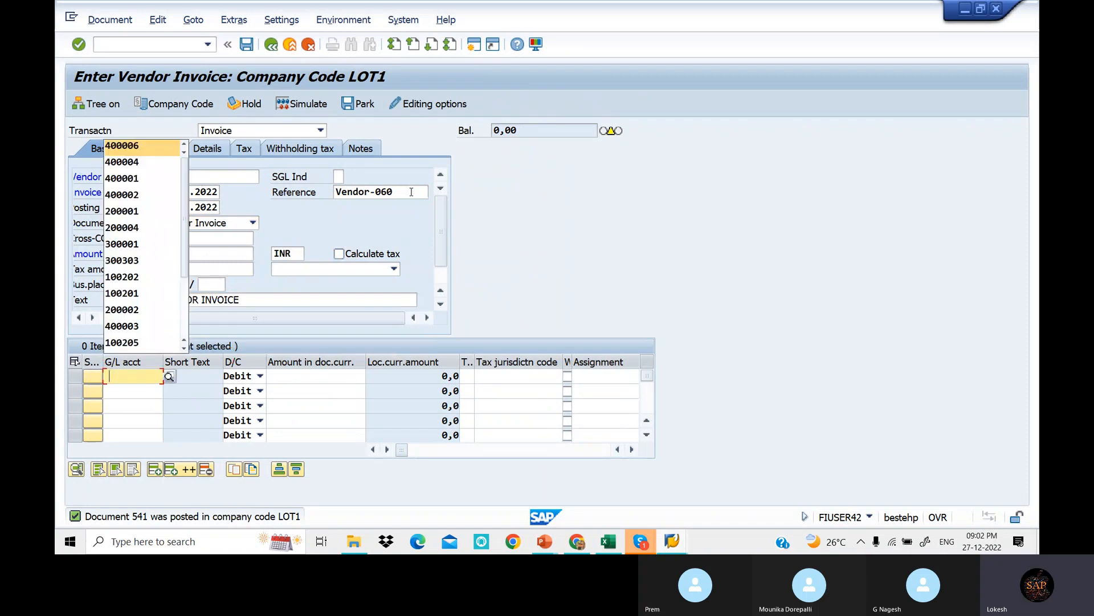
key(Tab)
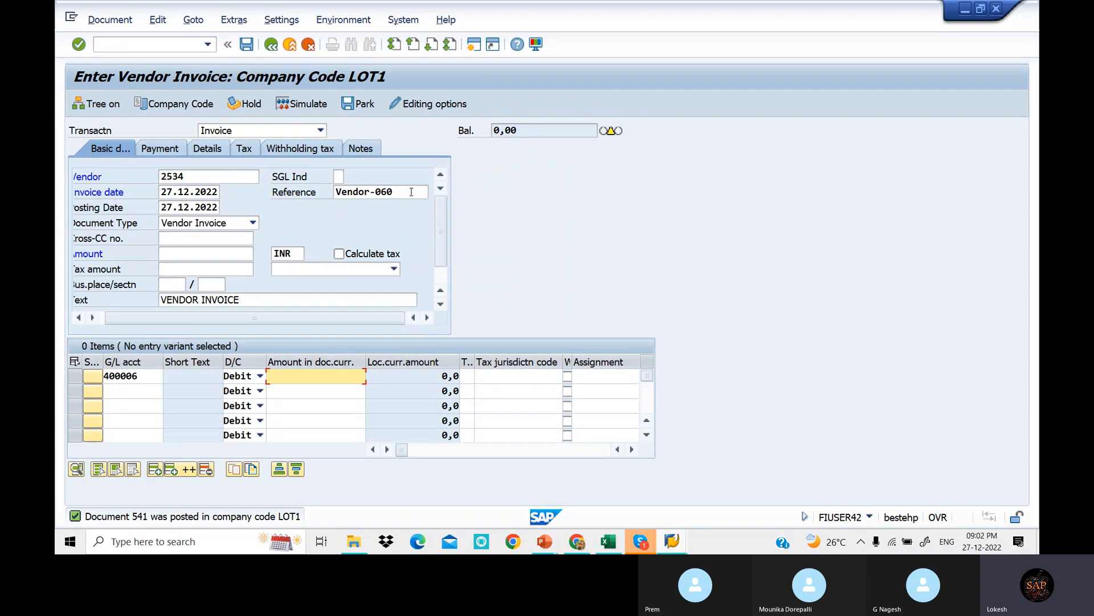
- Look up the JAI TRADERS IGST purchase example in the PowerPoint presentation and enter 21000 as the line item's amount in SAP
key(alt+Tab)
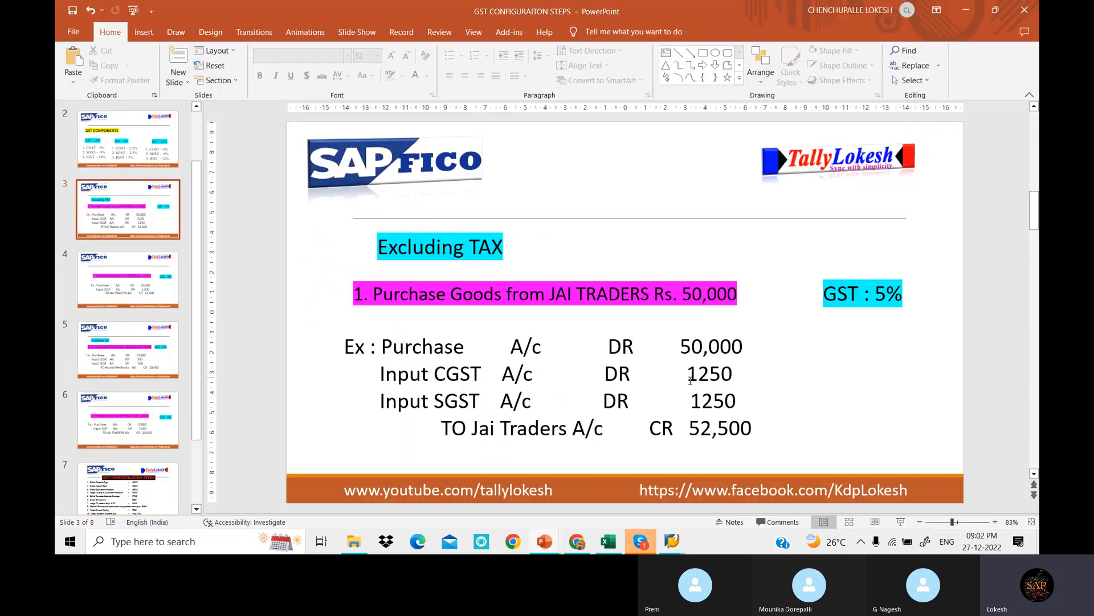
scroll(741, 312, down, 1)
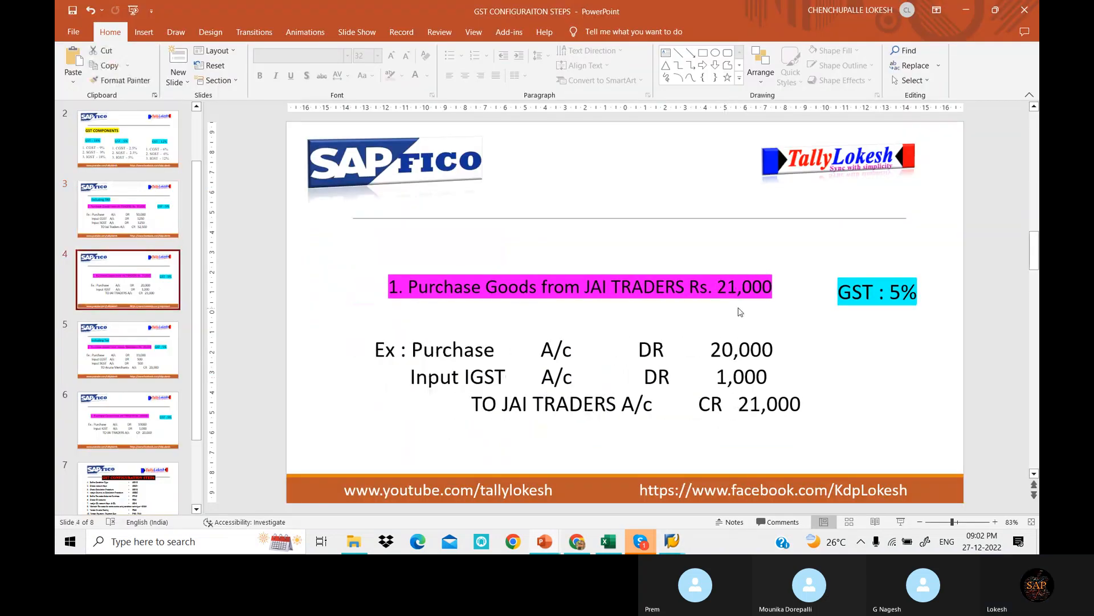
key(alt+Tab)
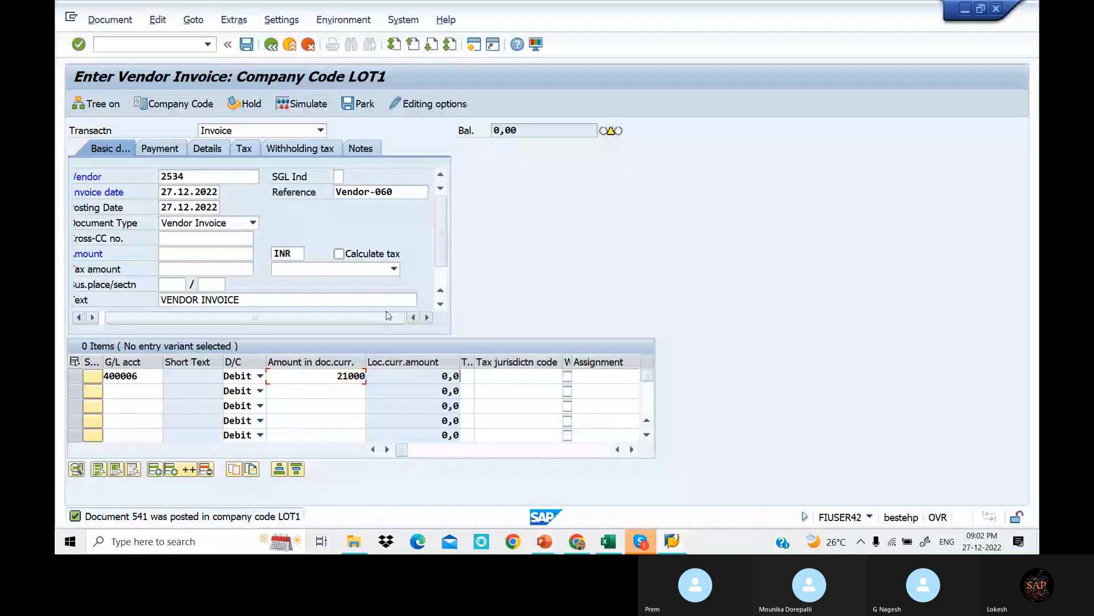
- Set the line item's tax code to V2 and its text to Purchase, leaving the long text empty
key(Tab)
key(Tab)
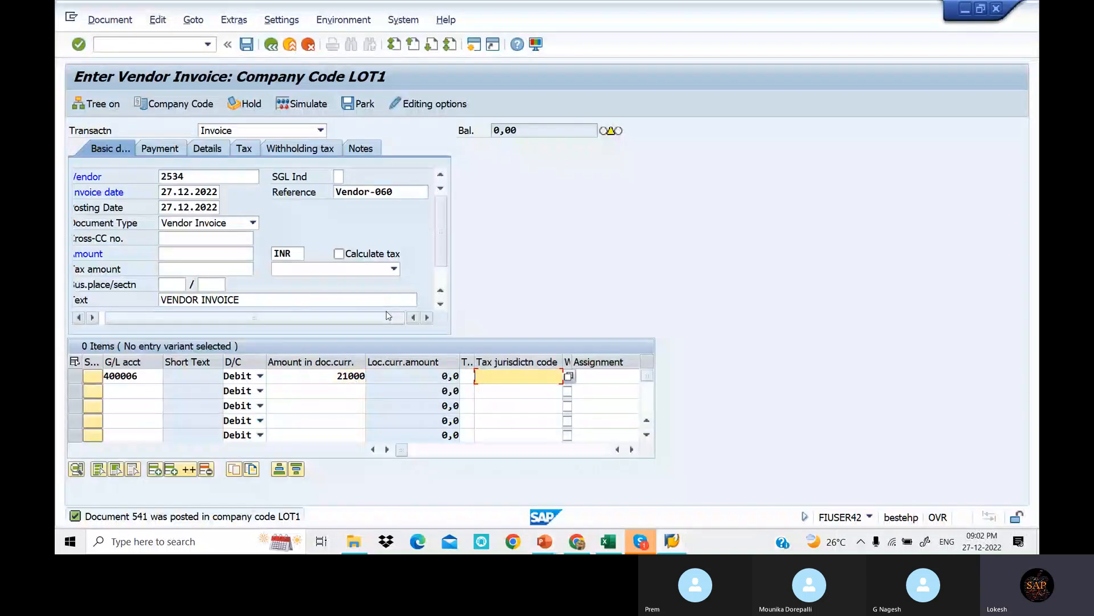
click(468, 377)
text(V)
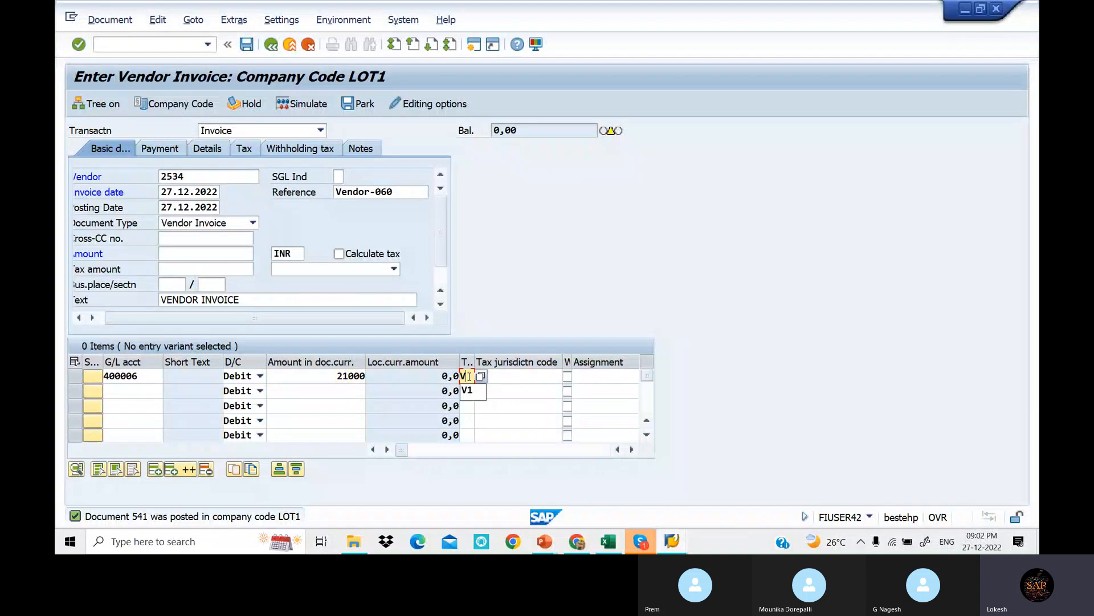
text(2)
key(Tab)
key(Tab)
key(Tab)
key(Tab)
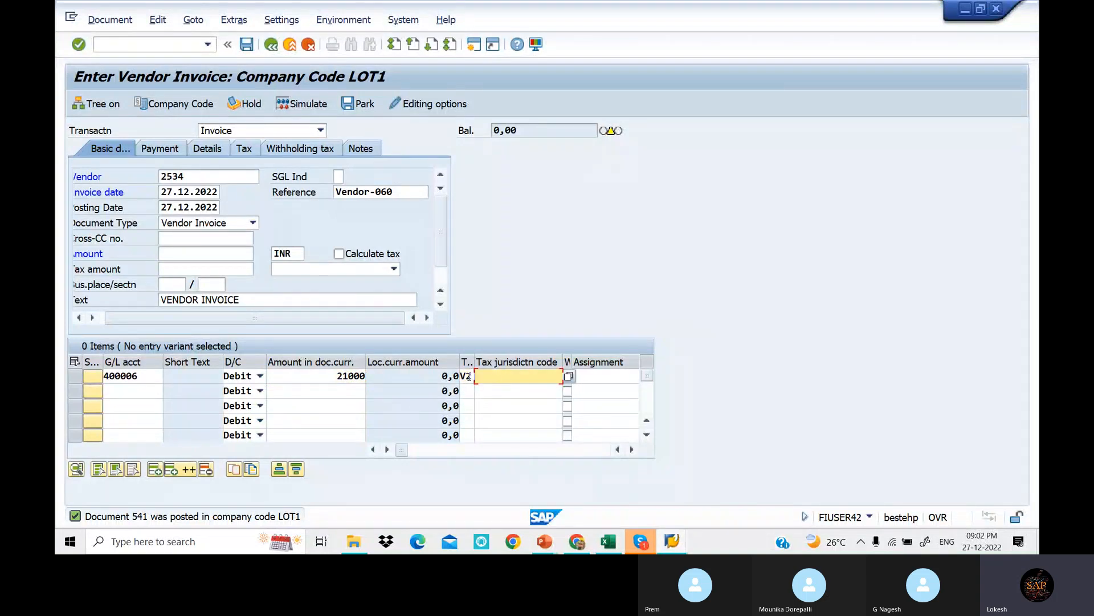
key(Tab)
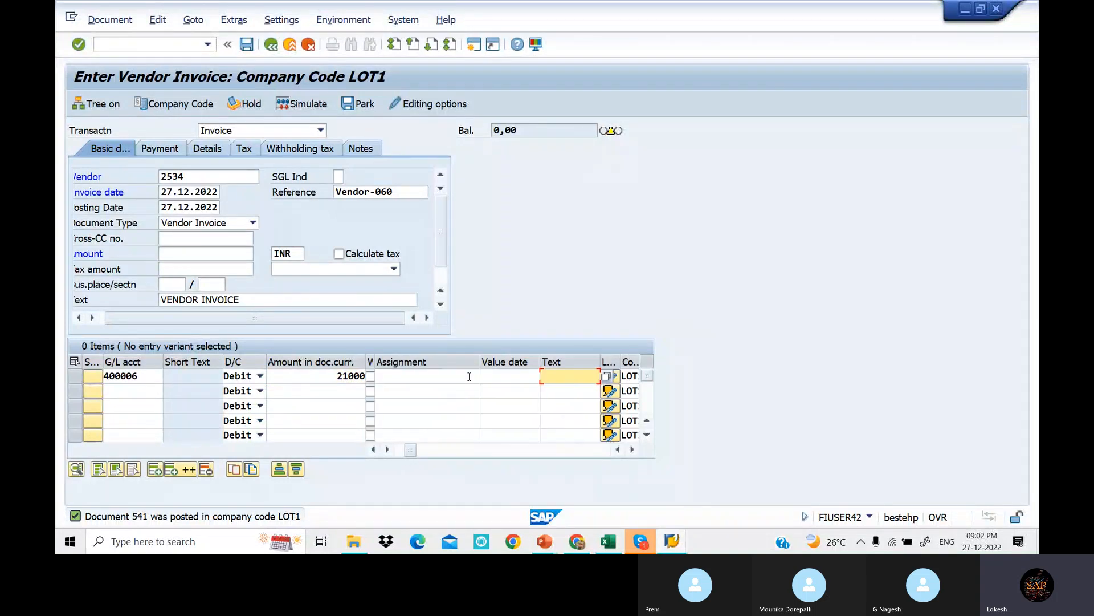
text(Purchase)
key(Tab)
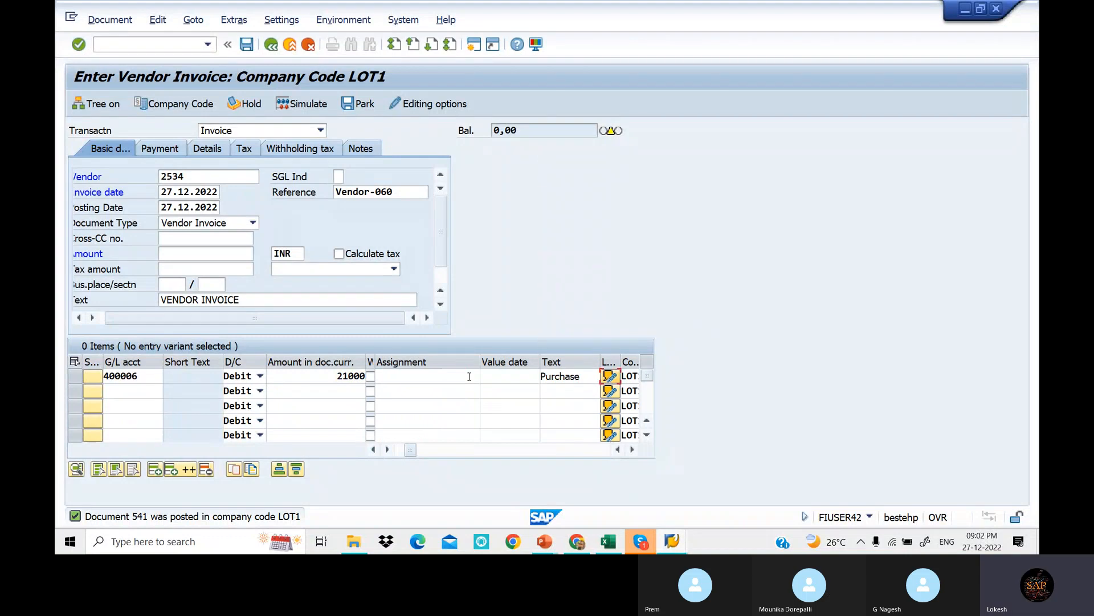
key(Return)
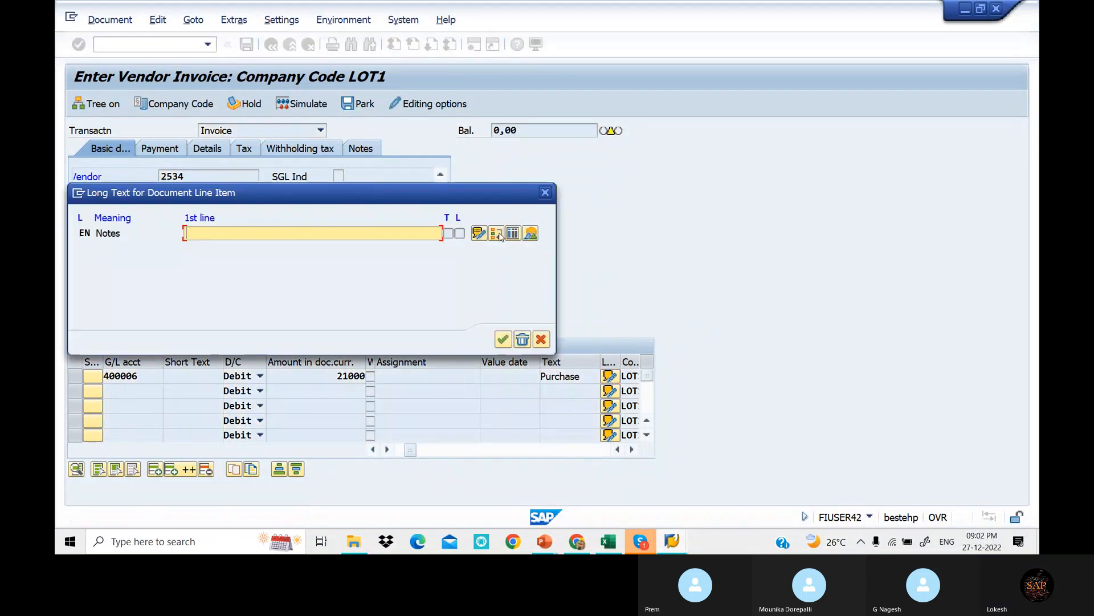
click(548, 193)
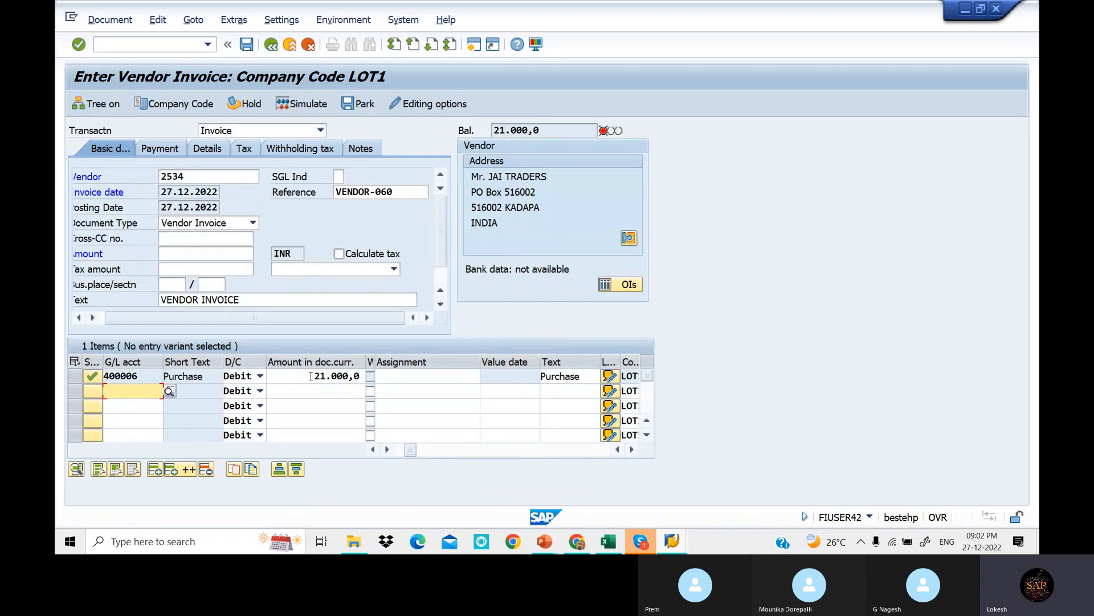
- Set the Purchase line's amount to 20000 and validate the line item
drag(311, 377, 372, 376)
text(20000)
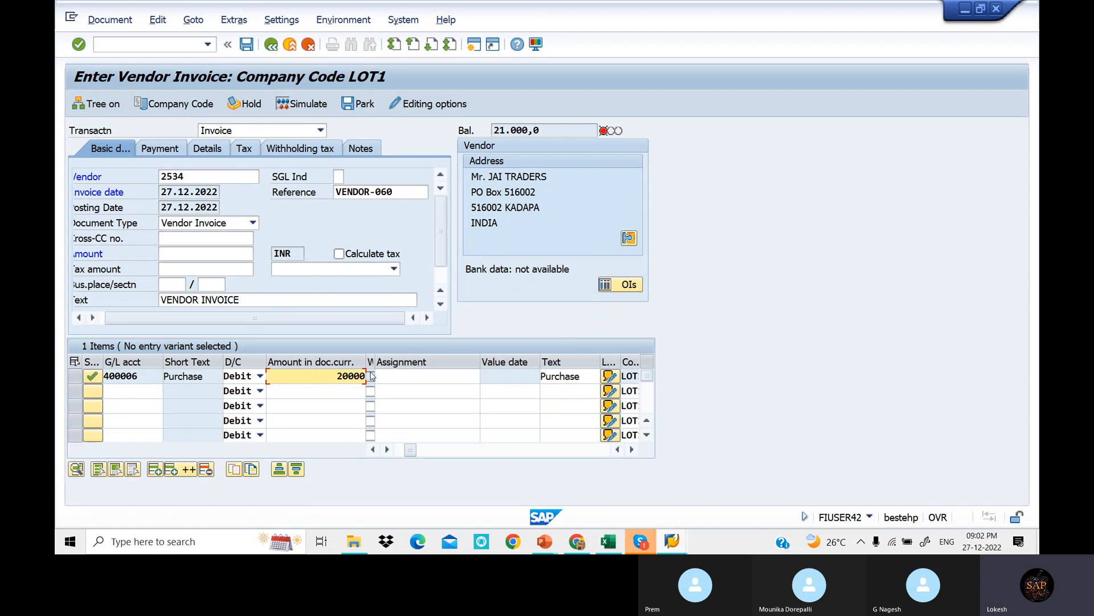
key(Return)
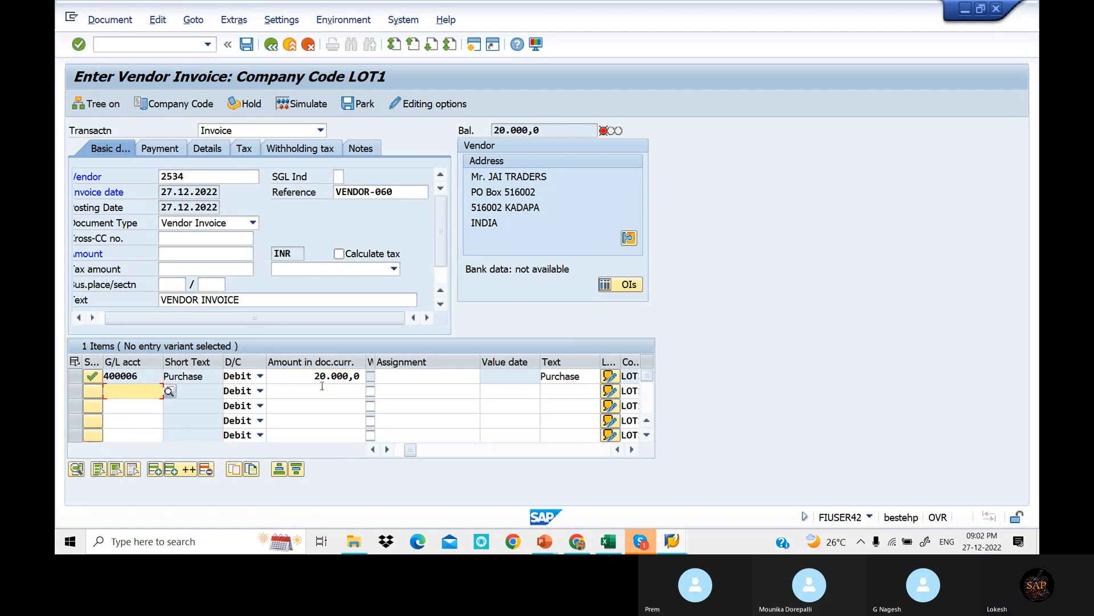
- Enable automatic tax calculation for the invoice with tax code V2 (LOT INPUT IGST)
click(339, 253)
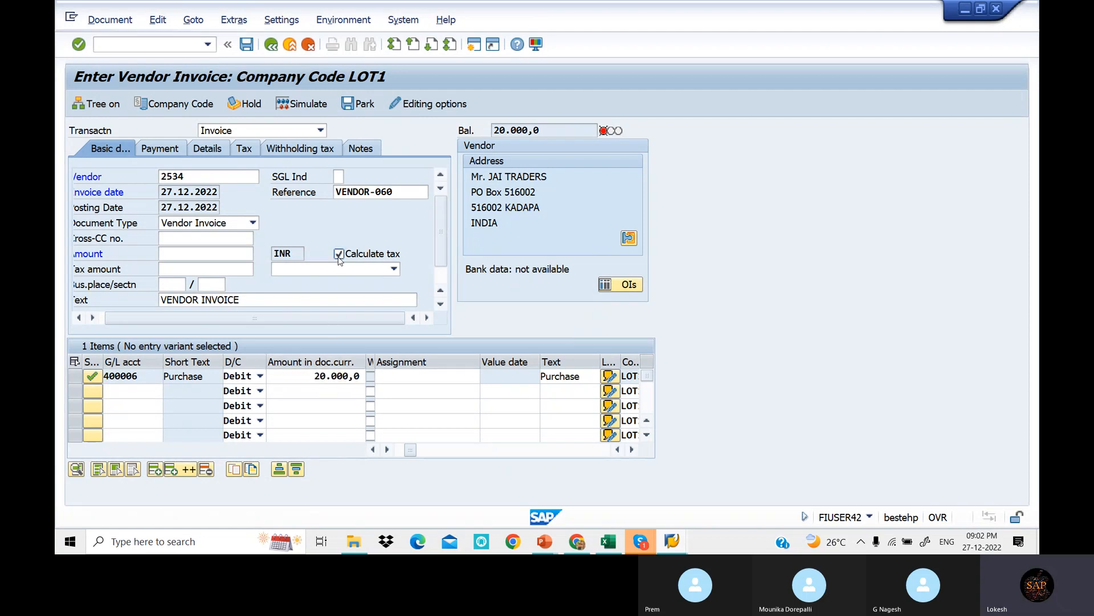
click(394, 269)
click(358, 302)
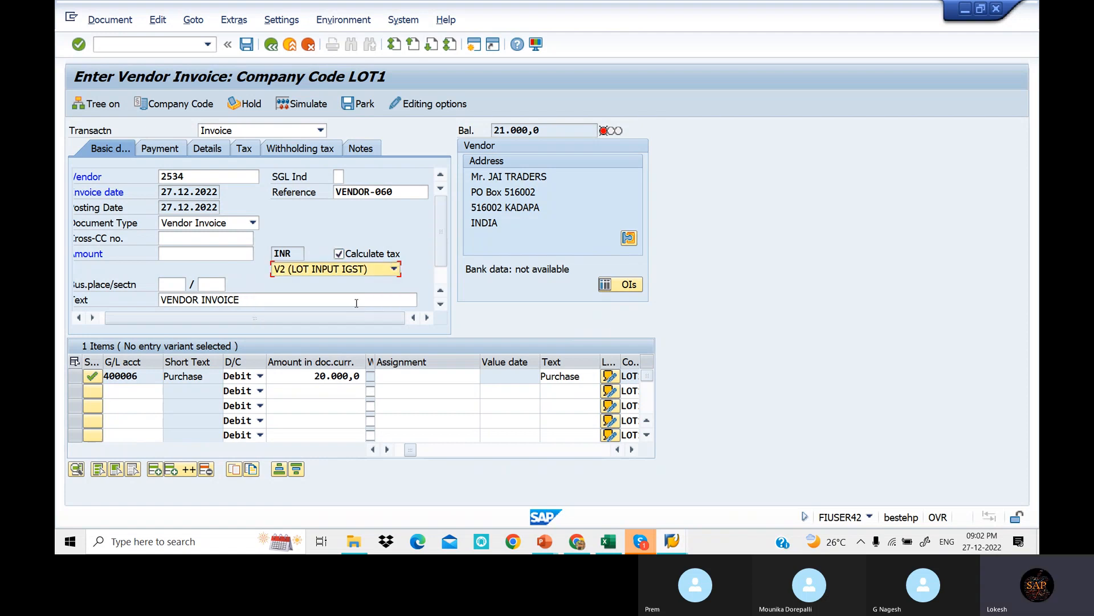
- Switch to the GST configuration presentation and change the amount in the JAI TRADERS purchase heading to Rs. 20,000
click(315, 378)
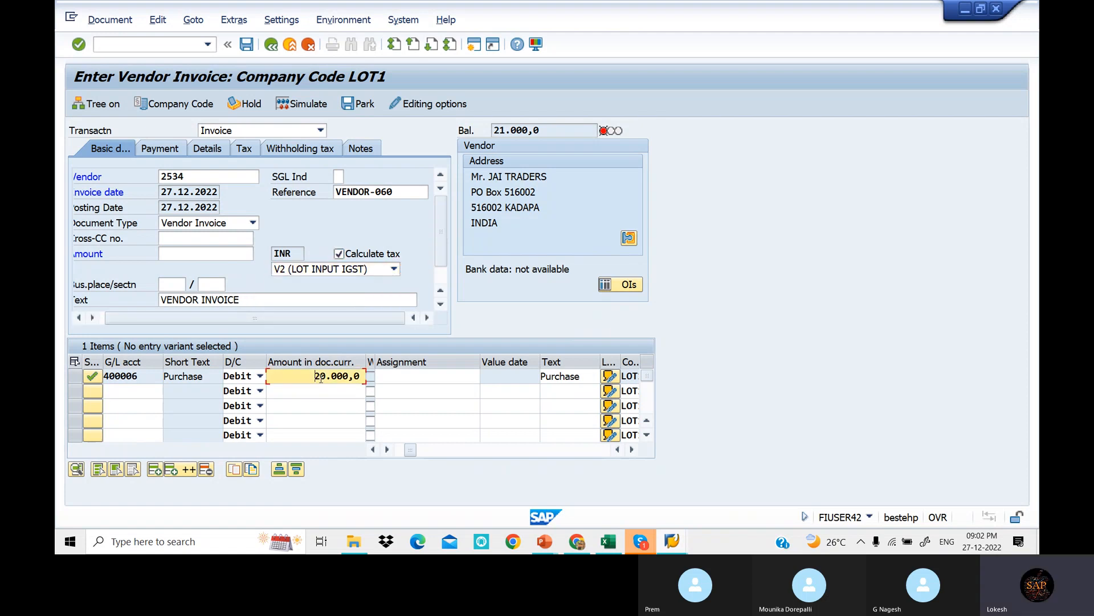
double_click(315, 377)
click(545, 540)
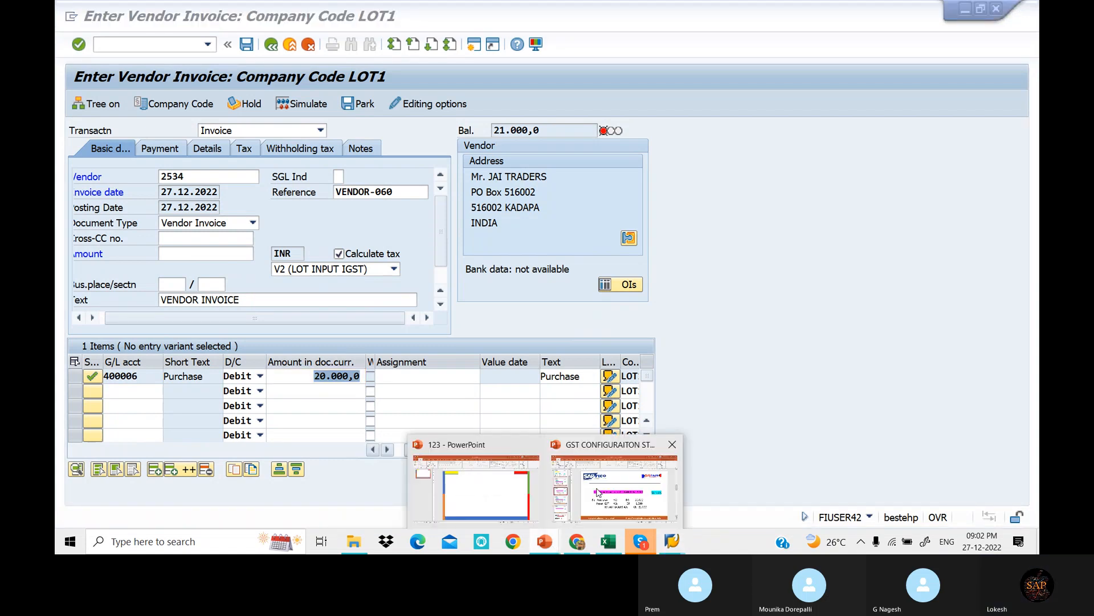
click(597, 491)
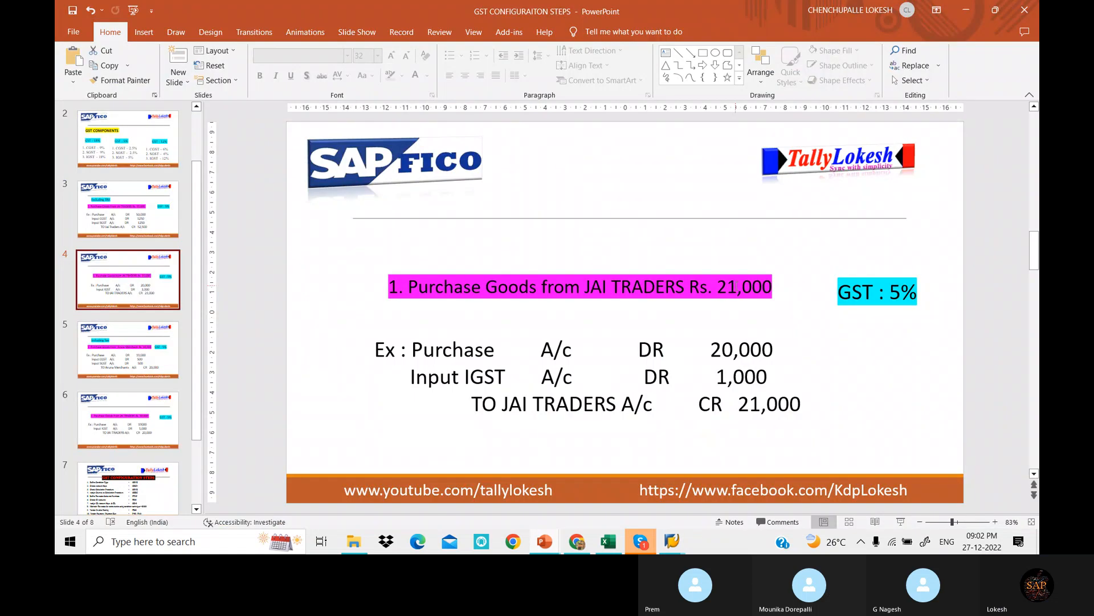
click(883, 409)
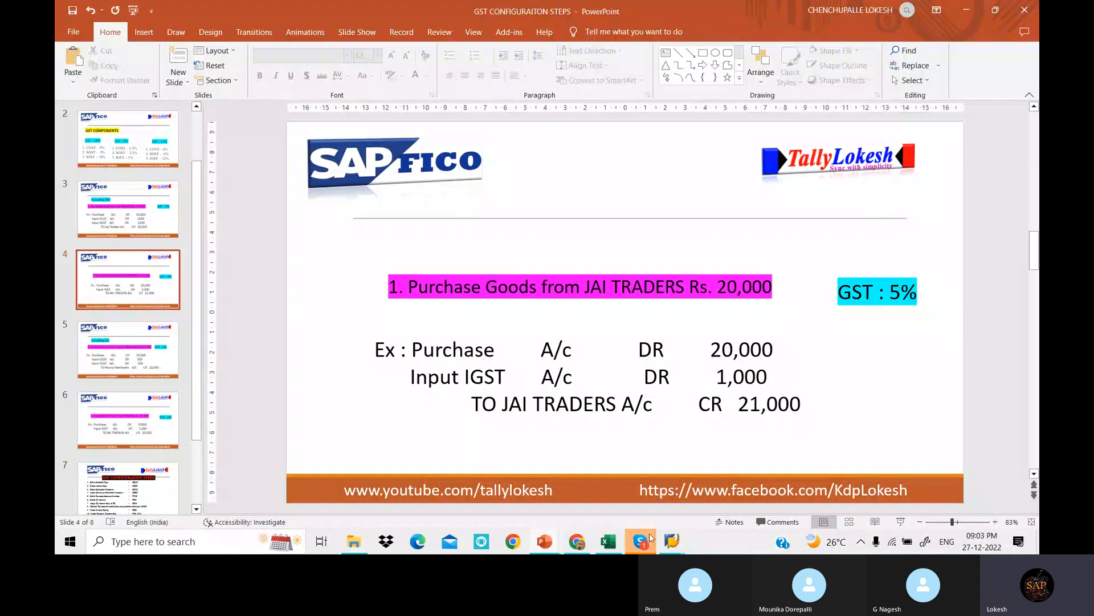
- Switch back to SAP, review the invoice's calculated tax data and try to simulate the document
click(673, 544)
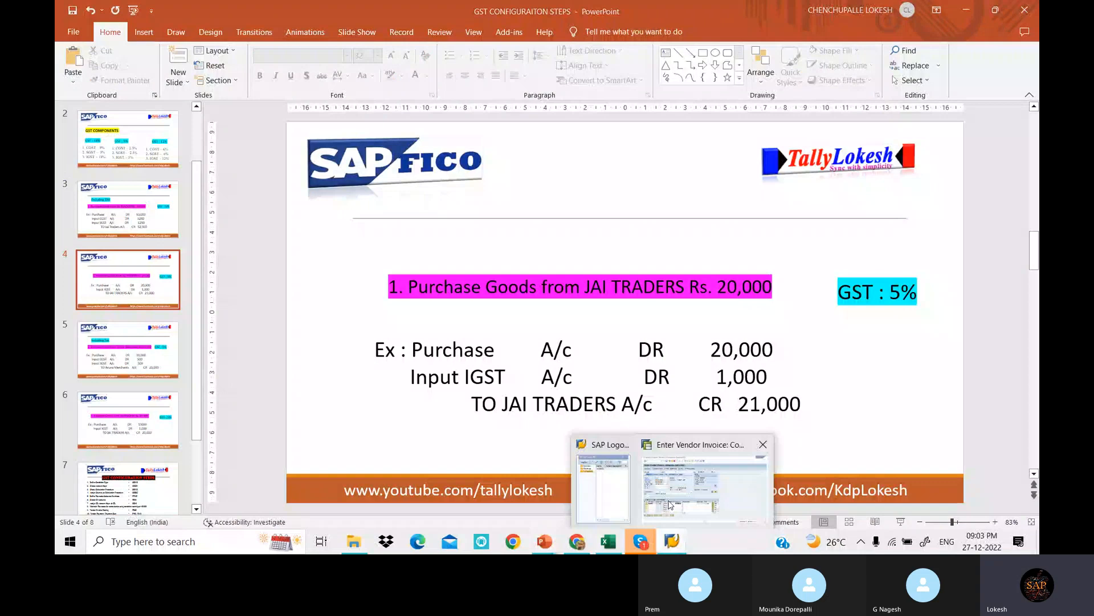
click(671, 504)
click(247, 149)
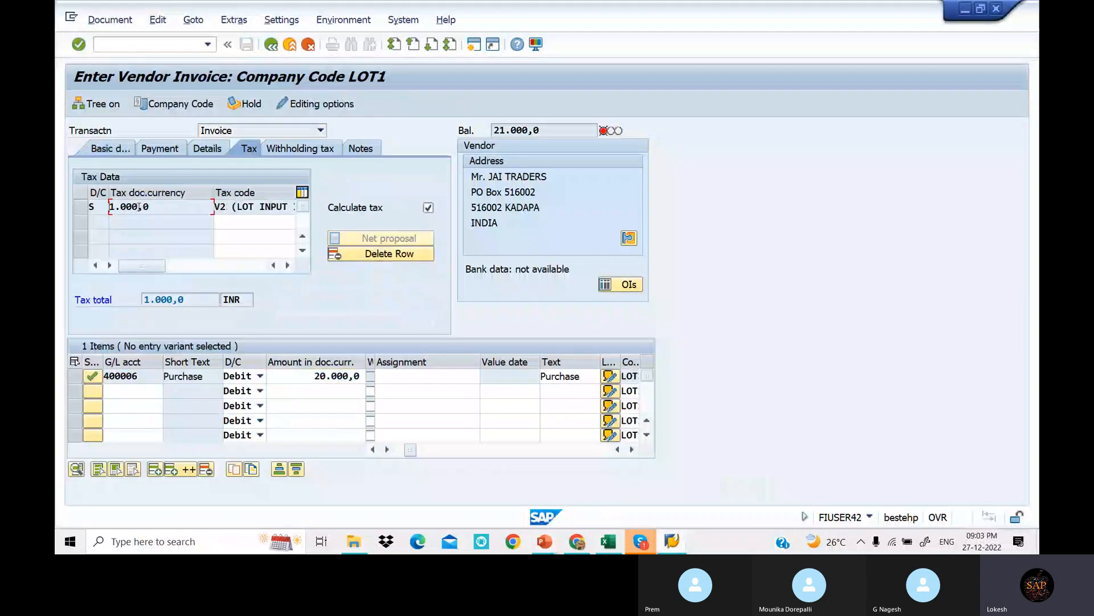
click(120, 149)
click(302, 103)
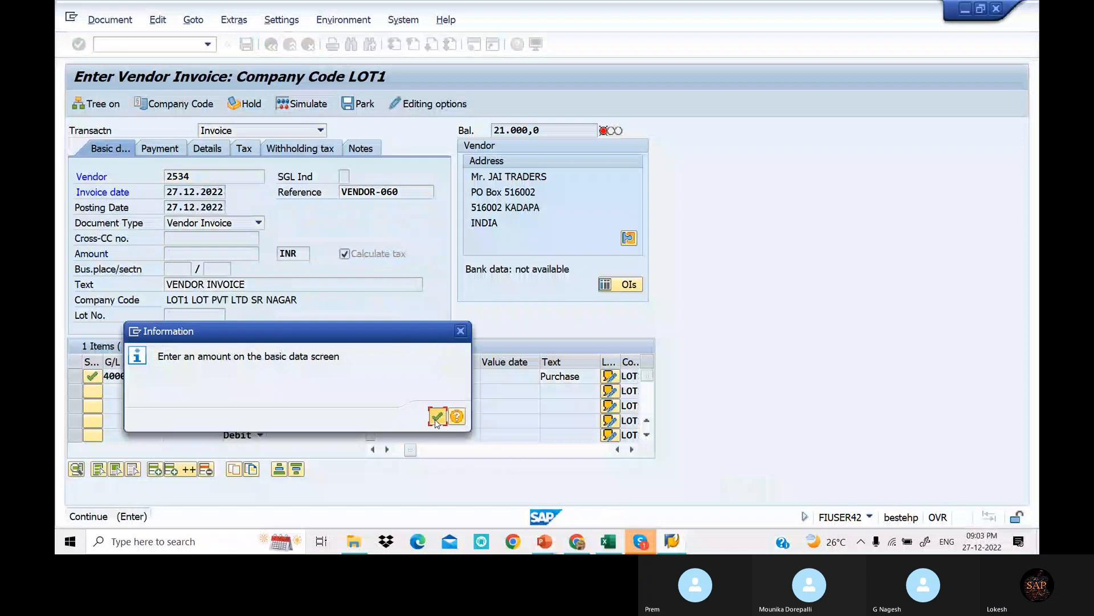
click(437, 415)
- Copy the 21.000,0 balance into the invoice amount and simulate the document
drag(553, 131, 485, 141)
key(ctrl+c)
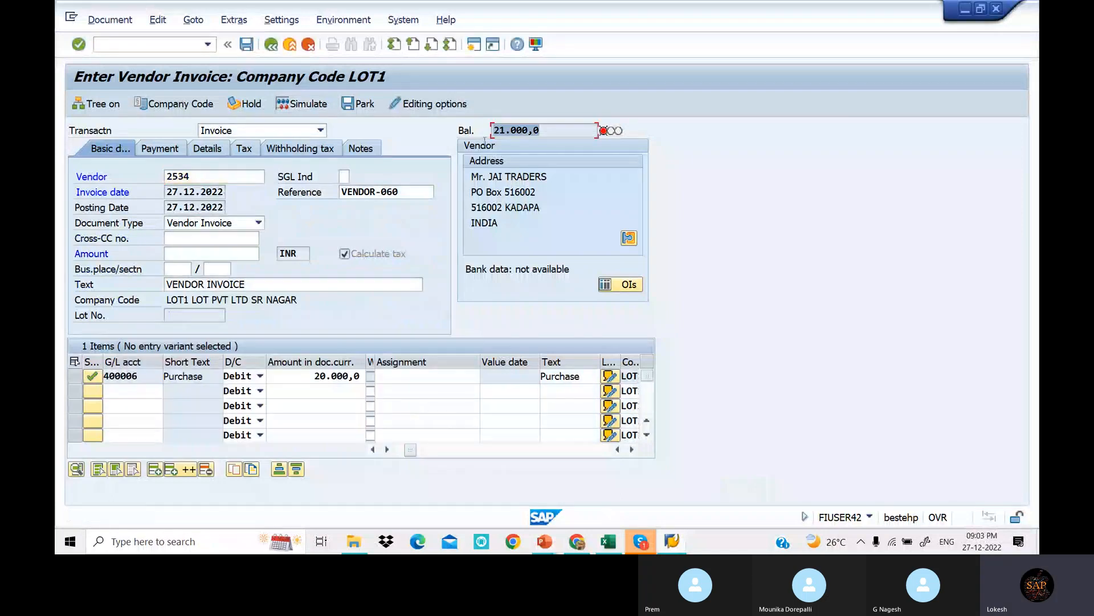
click(227, 238)
click(212, 254)
key(ctrl+v)
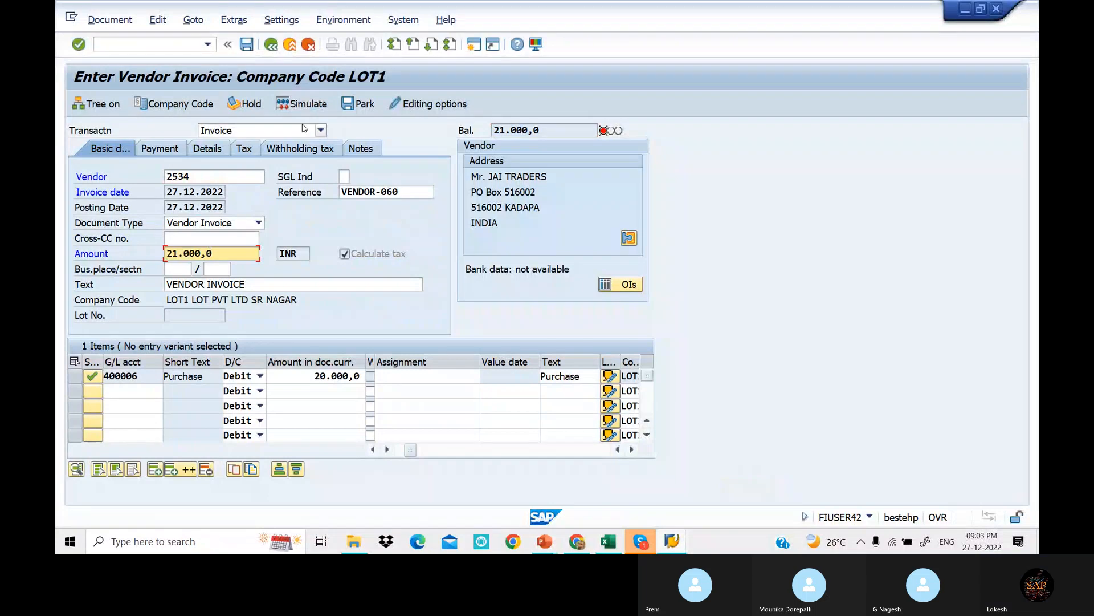
click(324, 108)
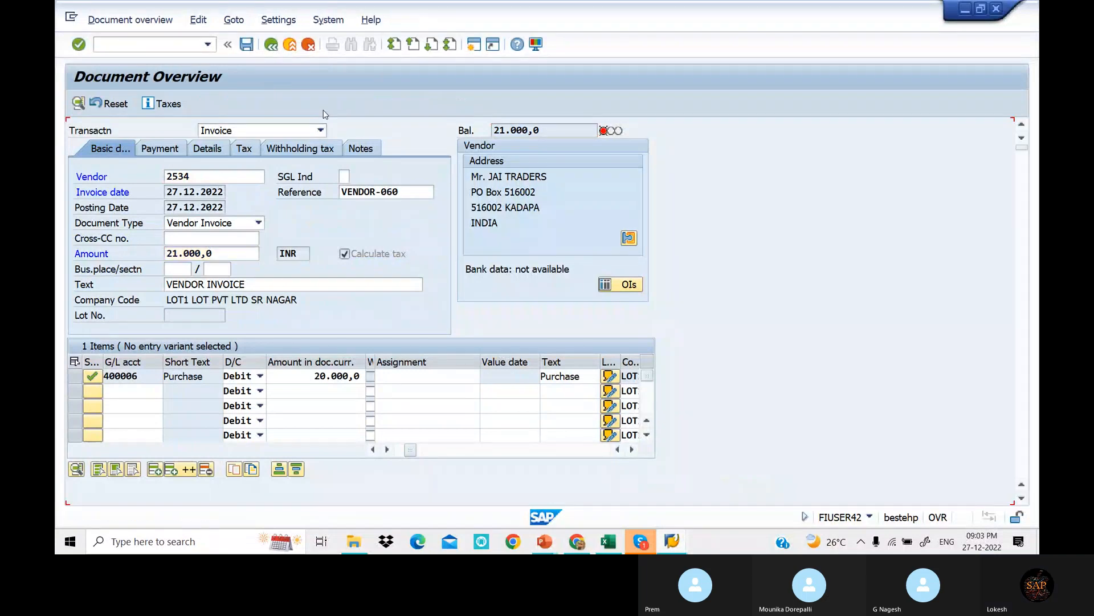
- Inspect the Input IGST line item from the document overview without changing it, and post the vendor invoice
double_click(258, 305)
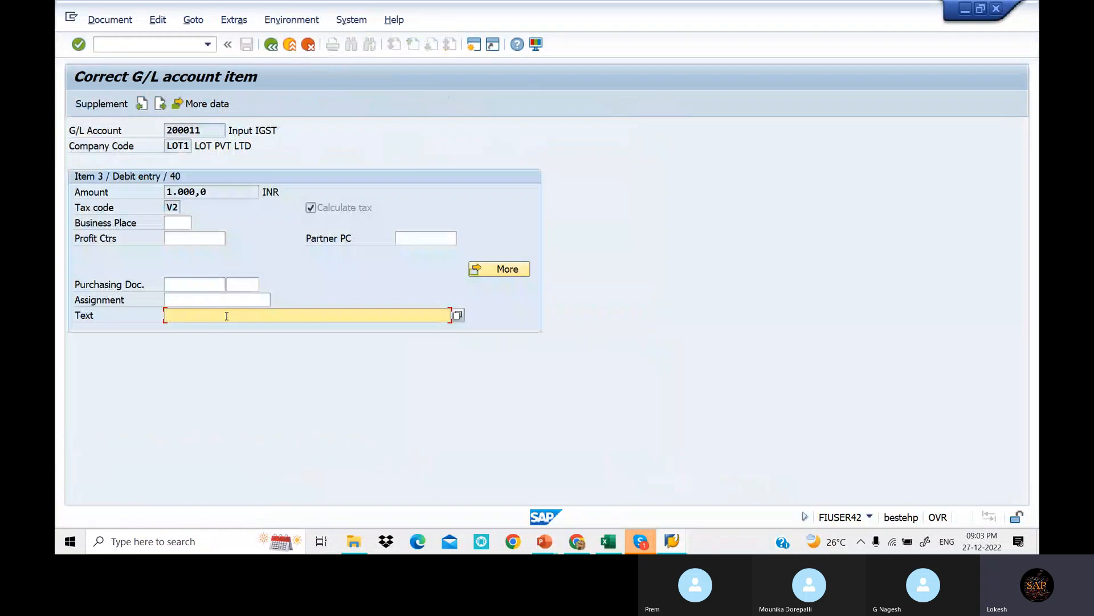
click(227, 315)
click(271, 87)
click(272, 44)
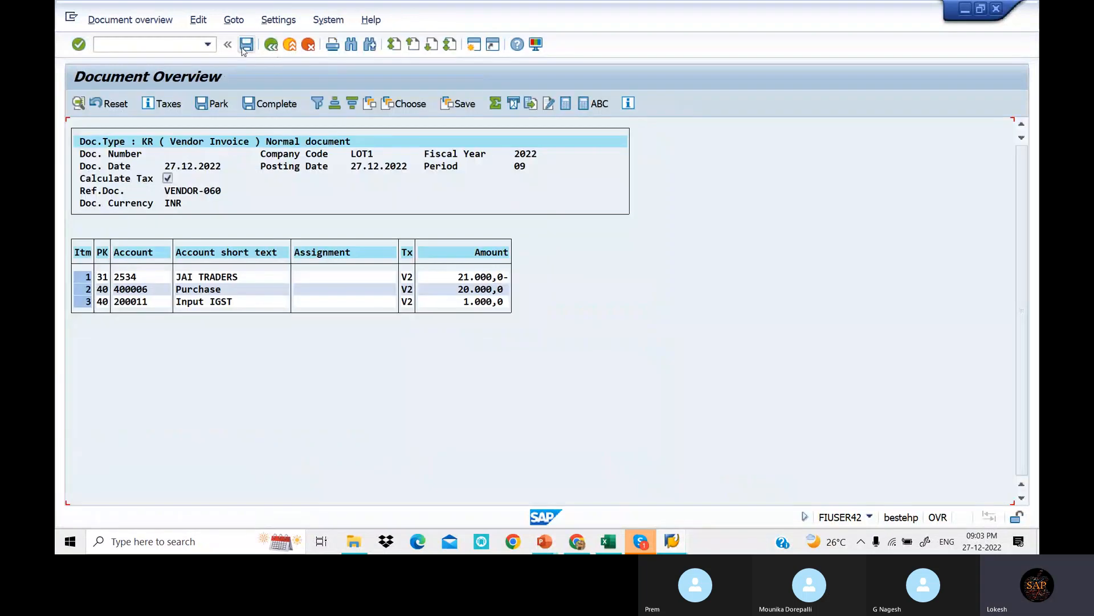
click(245, 47)
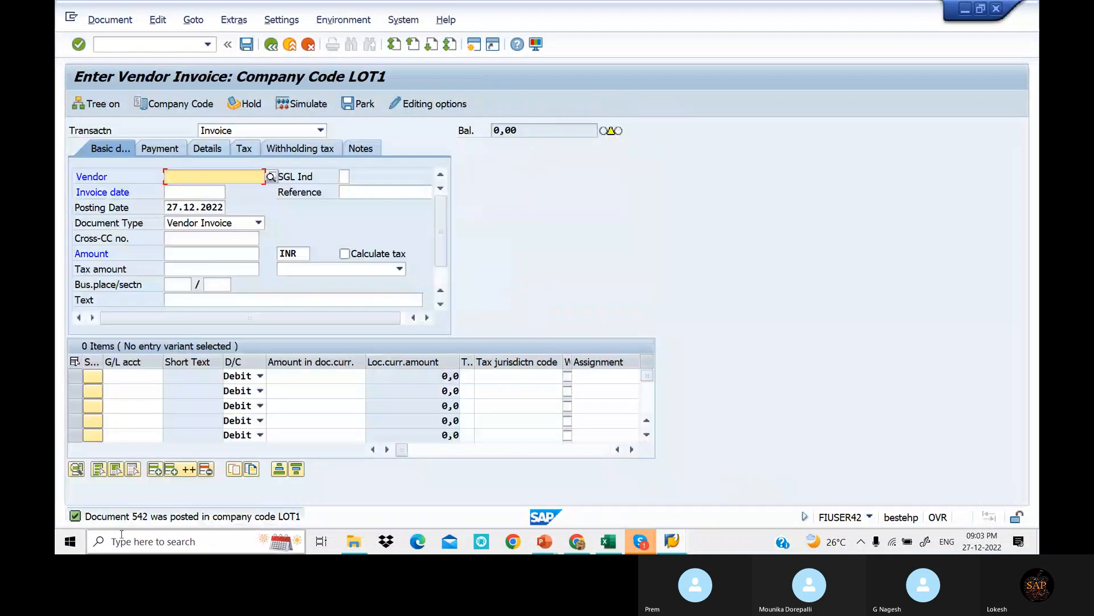
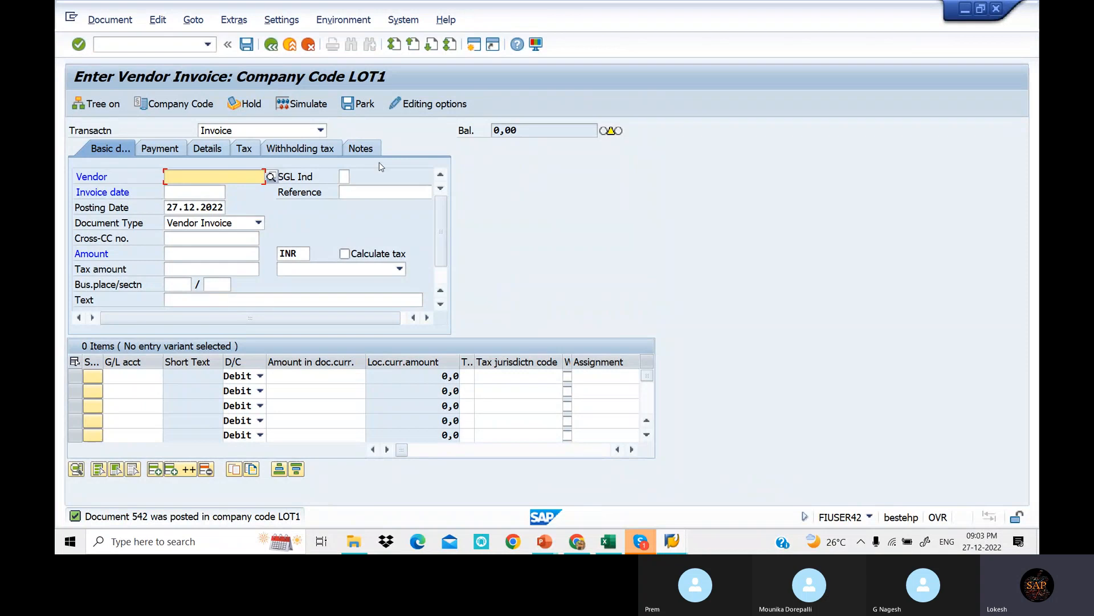
- Turn off calculation of taxes on the net amount in the accounting editing options and return to the invoice entry
click(444, 107)
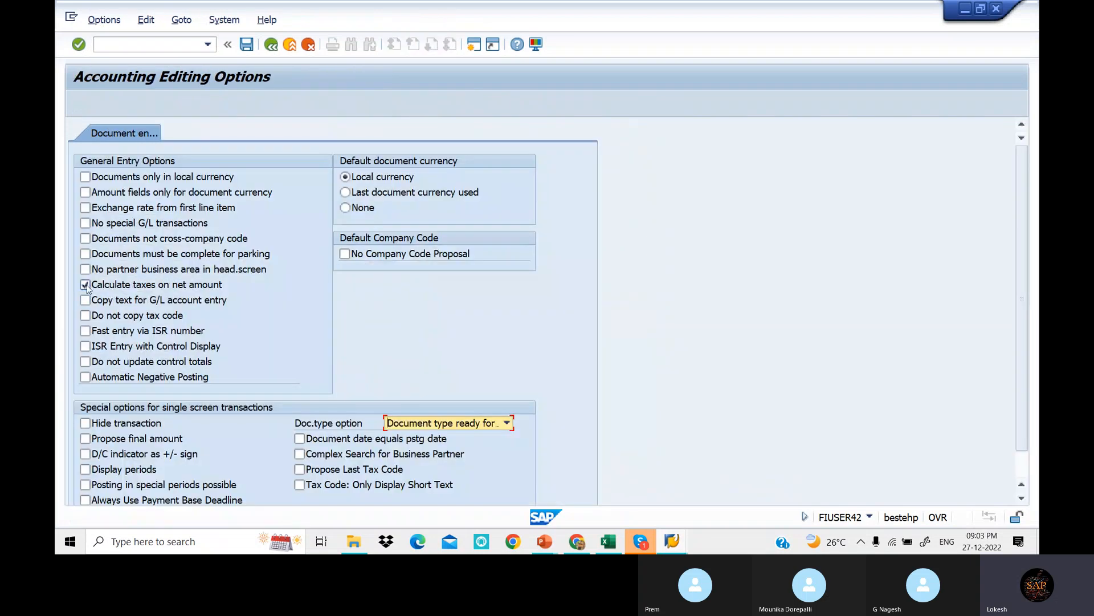
click(86, 285)
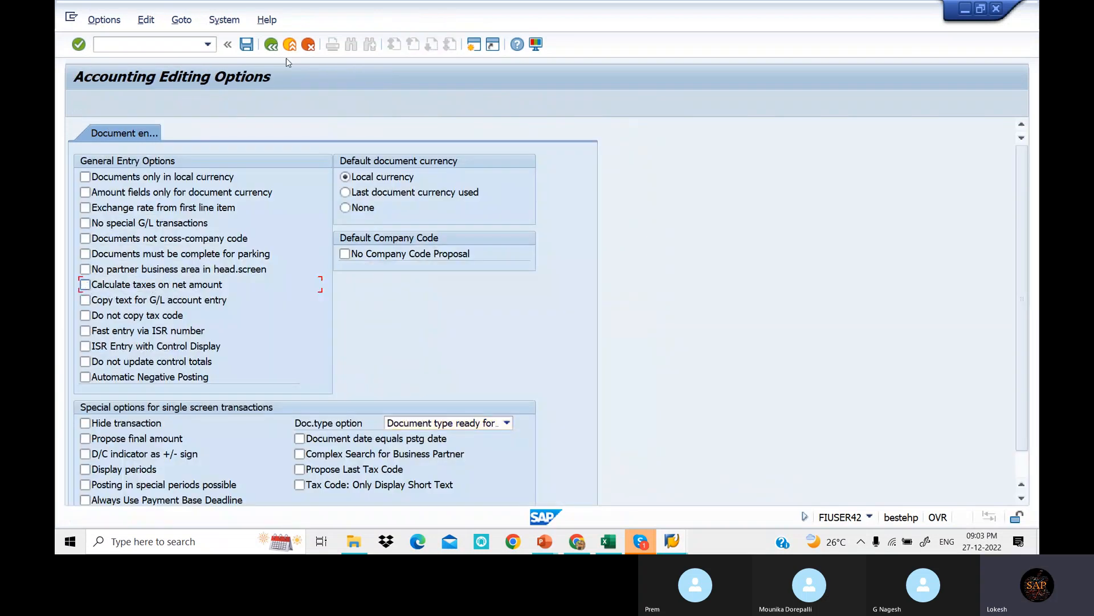
click(272, 48)
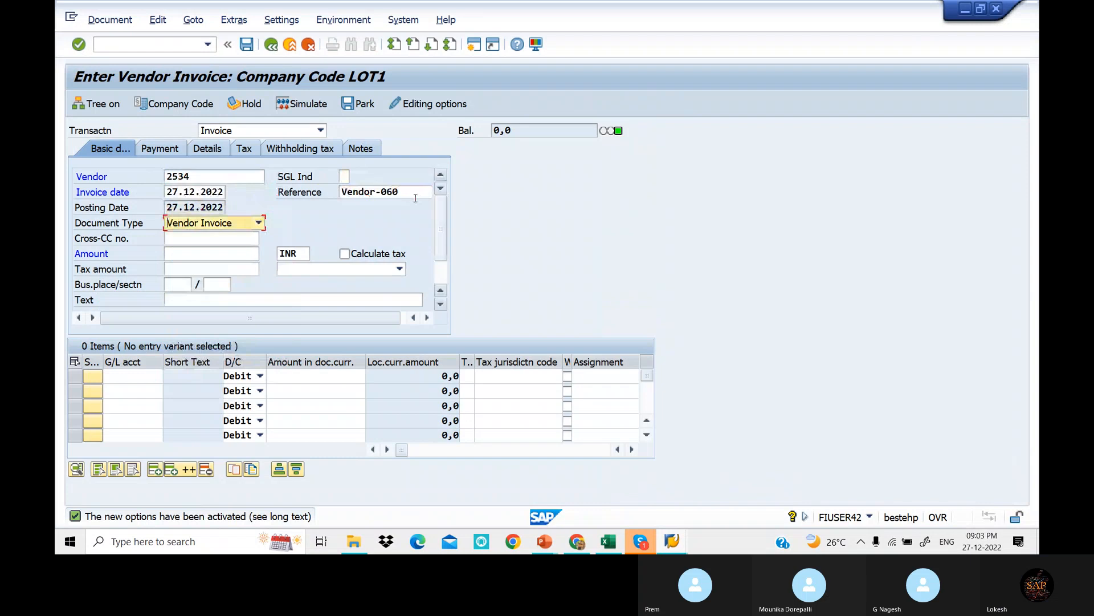
- Set the new vendor invoice's reference to Vendor-061 and its text to VENDOR INVOICE
click(410, 192)
key(BackSpace)
text(1)
key(Tab)
key(Tab)
key(Tab)
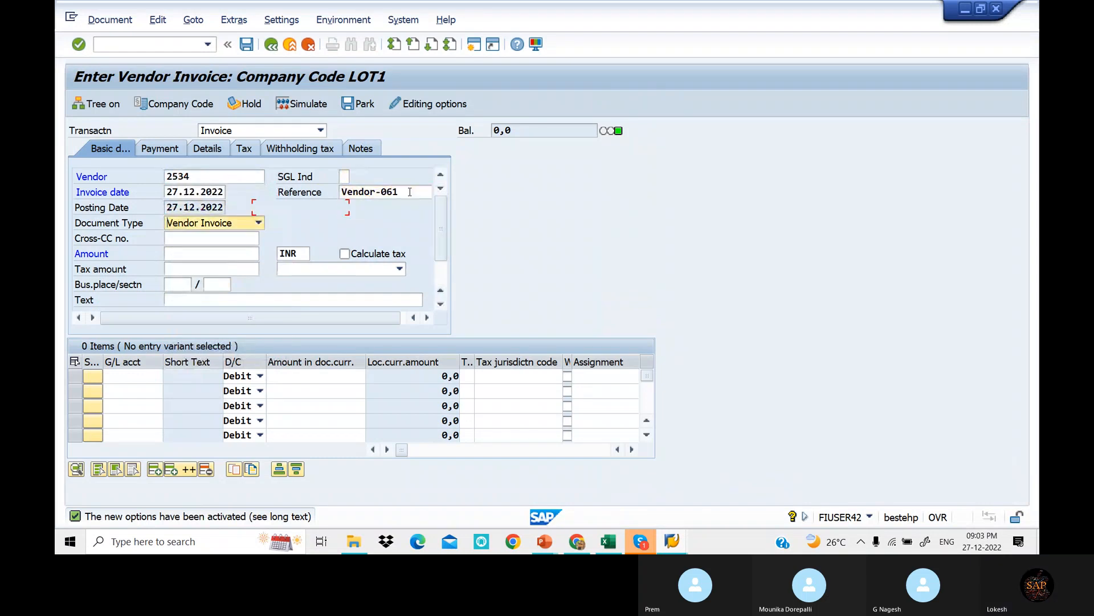
key(Tab)
key(Tab)
key(Tab)
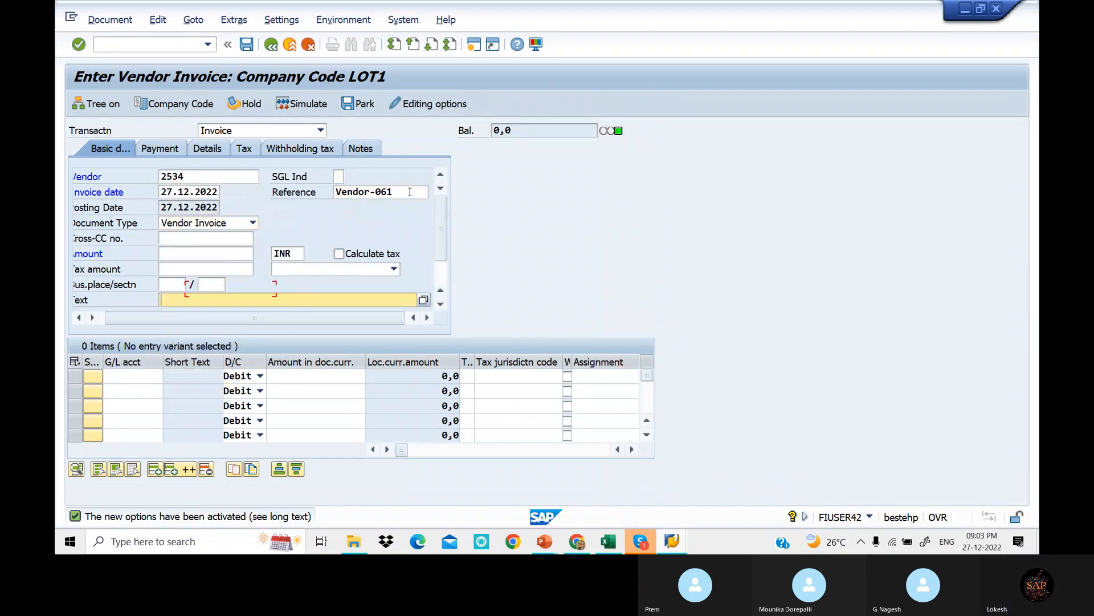
text(VENDOR INVOICE)
key(Tab)
- Enter G/L account 400006 for the first line item with the amount 20000 from the presentation's Including Tax example
text(400006)
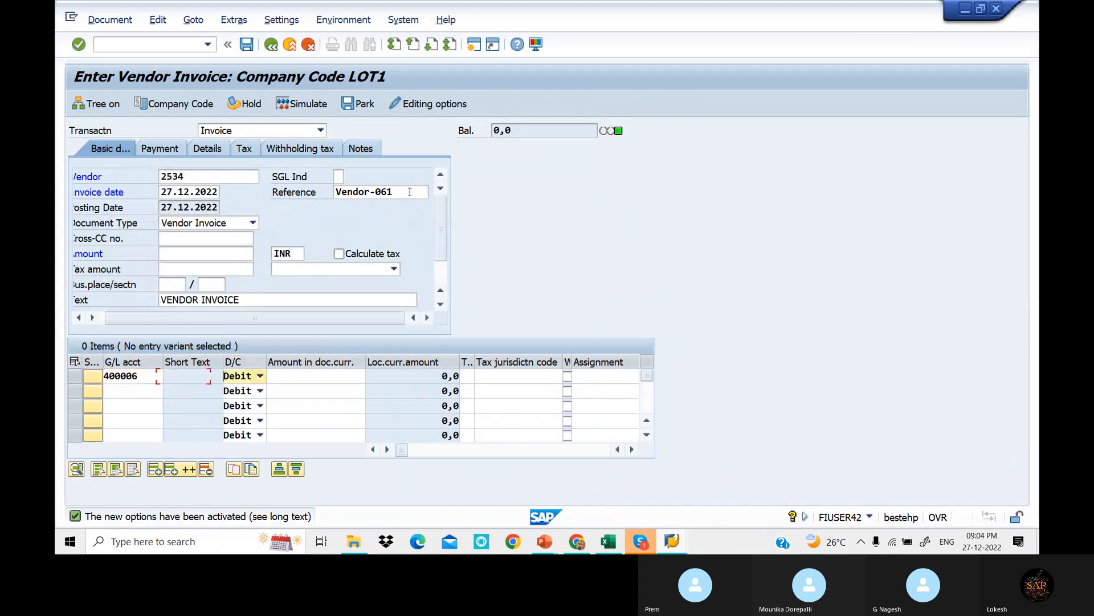
key(Tab)
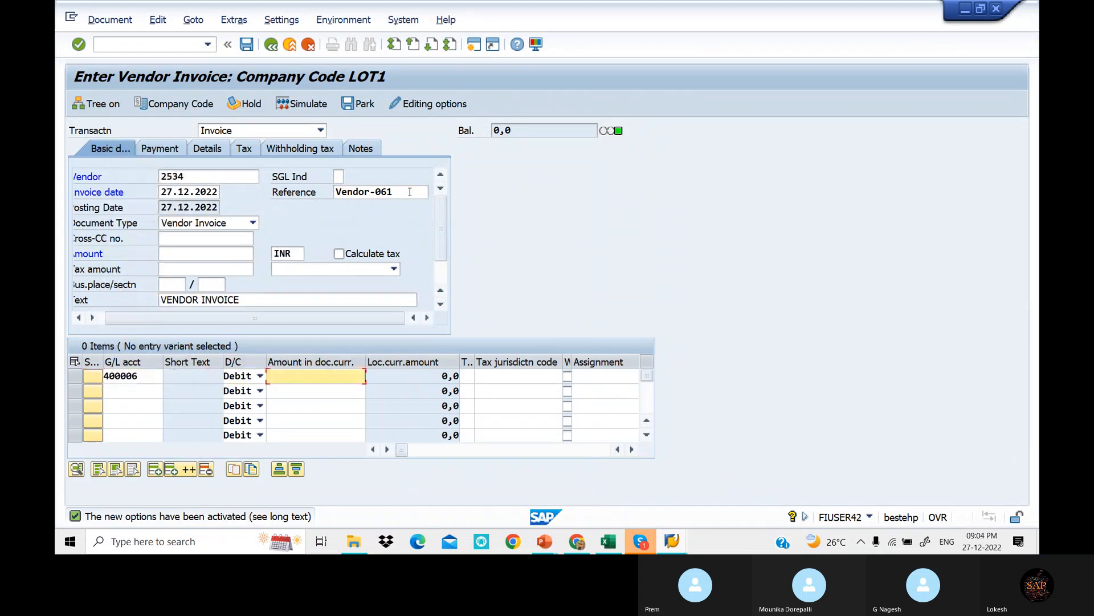
click(545, 541)
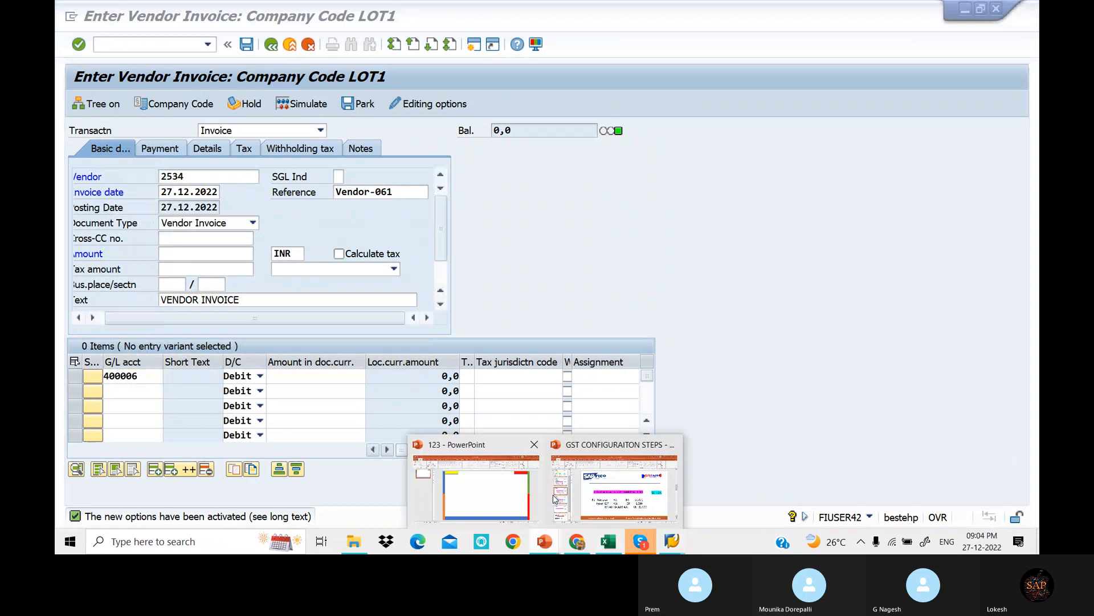
click(554, 499)
scroll(745, 296, down, 1)
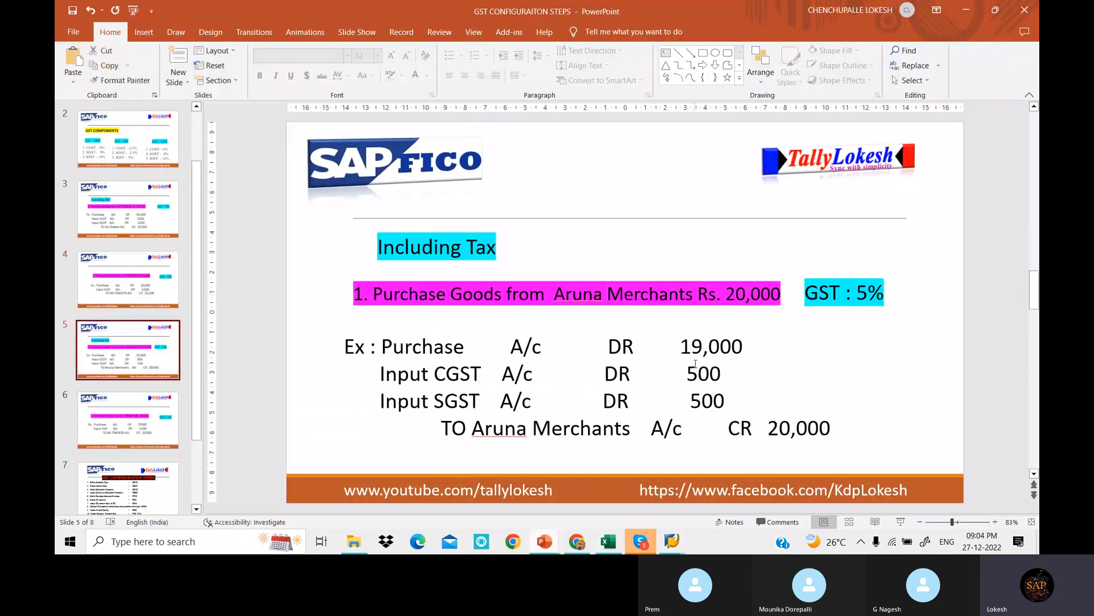
key(alt+Tab)
text(20000)
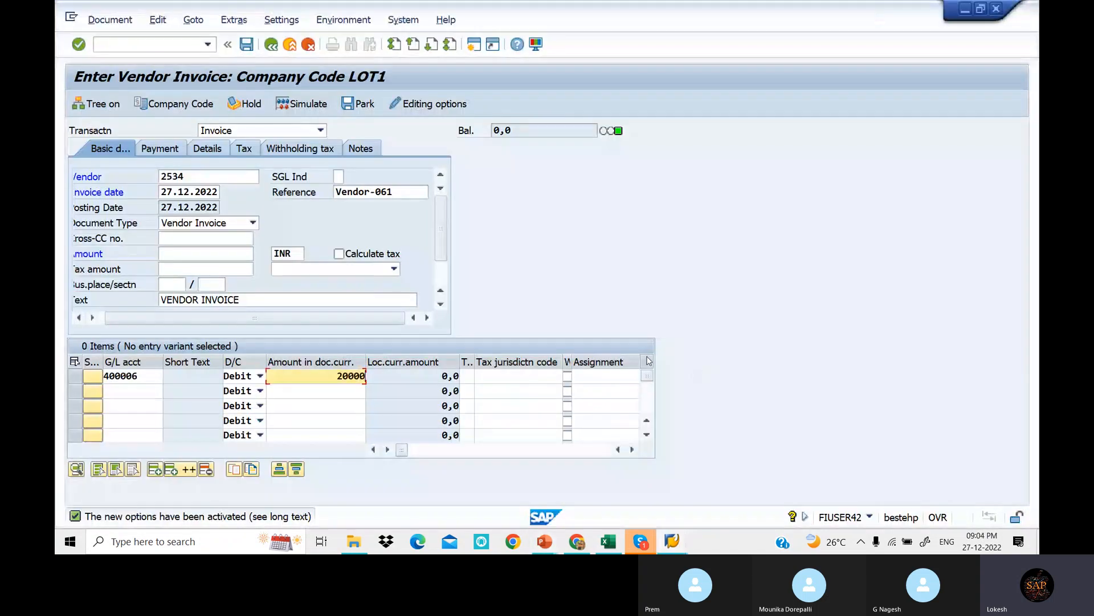
- Set the line item's tax code to V1 and its text to Purchase, closing the long text empty
key(Tab)
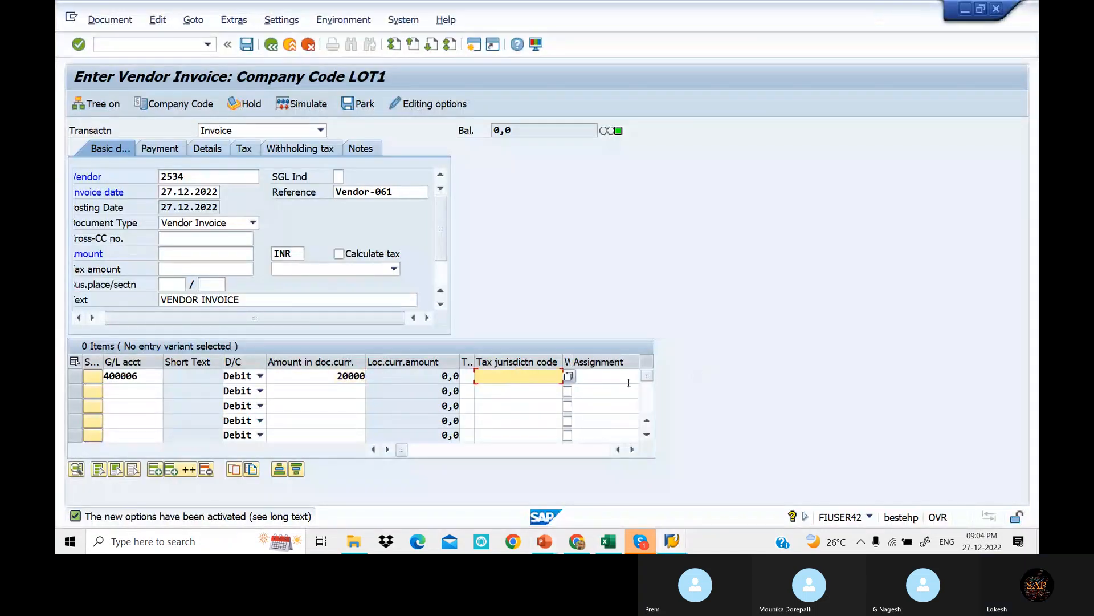
click(468, 376)
text(V1)
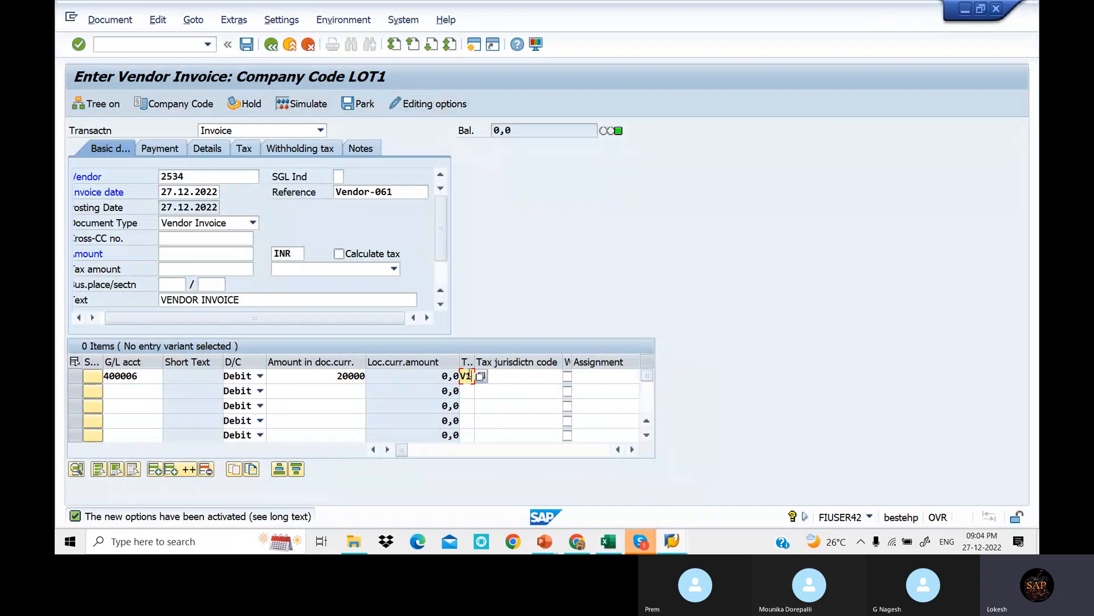
key(Tab)
key(Tab)
key(Tab)
key(Tab)
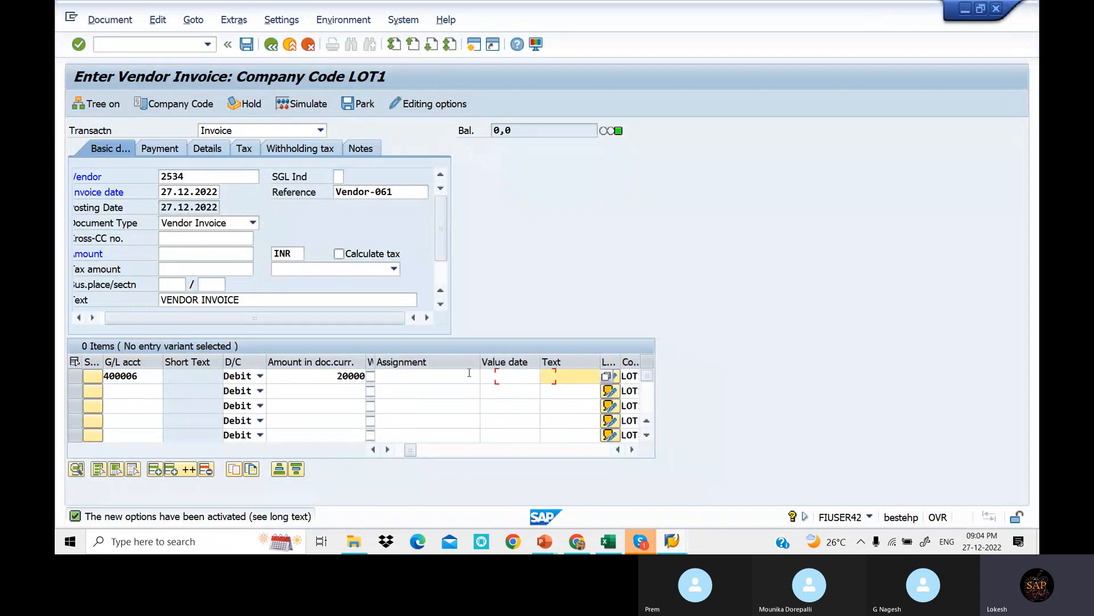
key(Return)
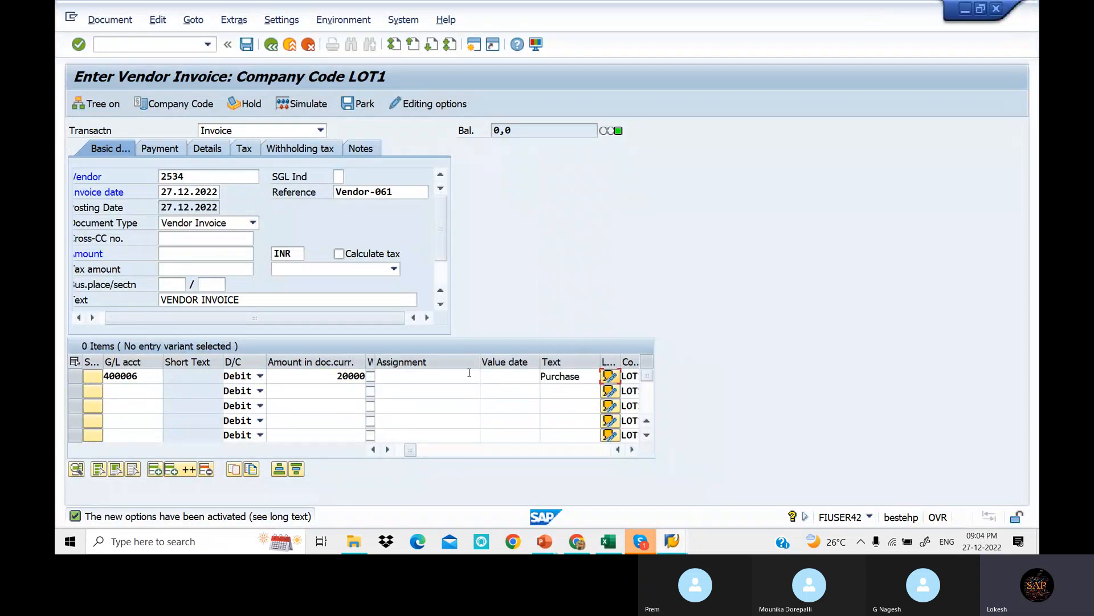
key(Return)
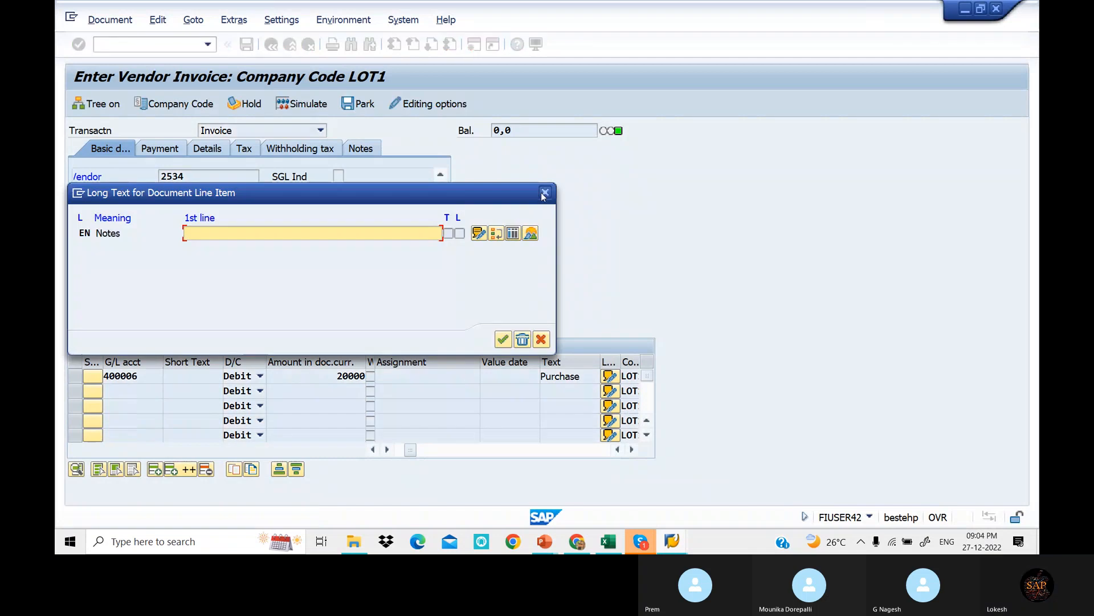
click(544, 193)
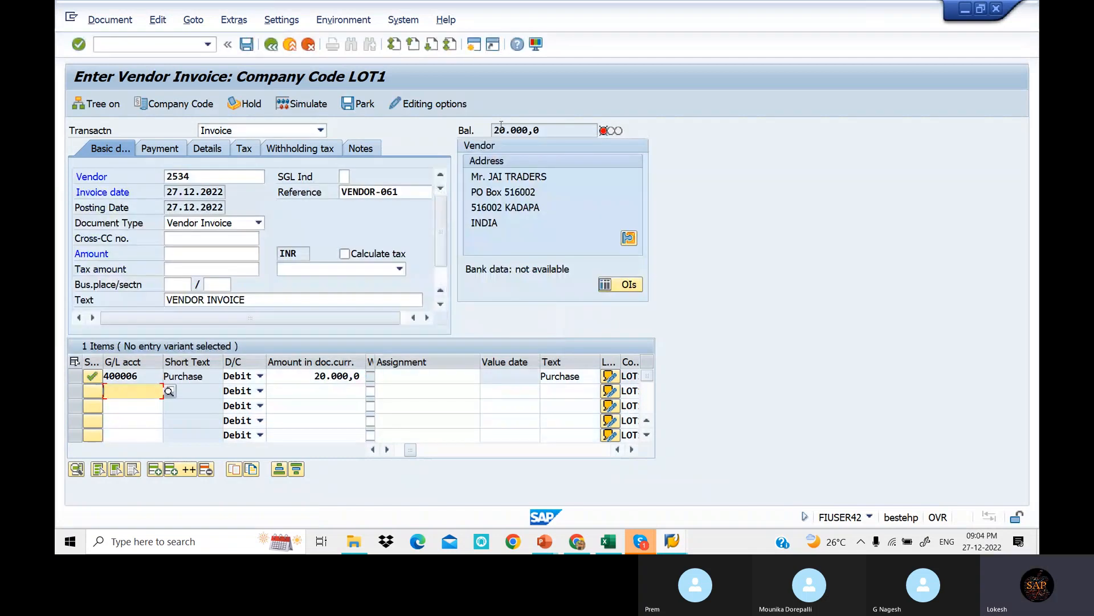
- Enable automatic tax calculation for the invoice with tax code V1 (LOT INPUT CGST + SGST)
click(344, 254)
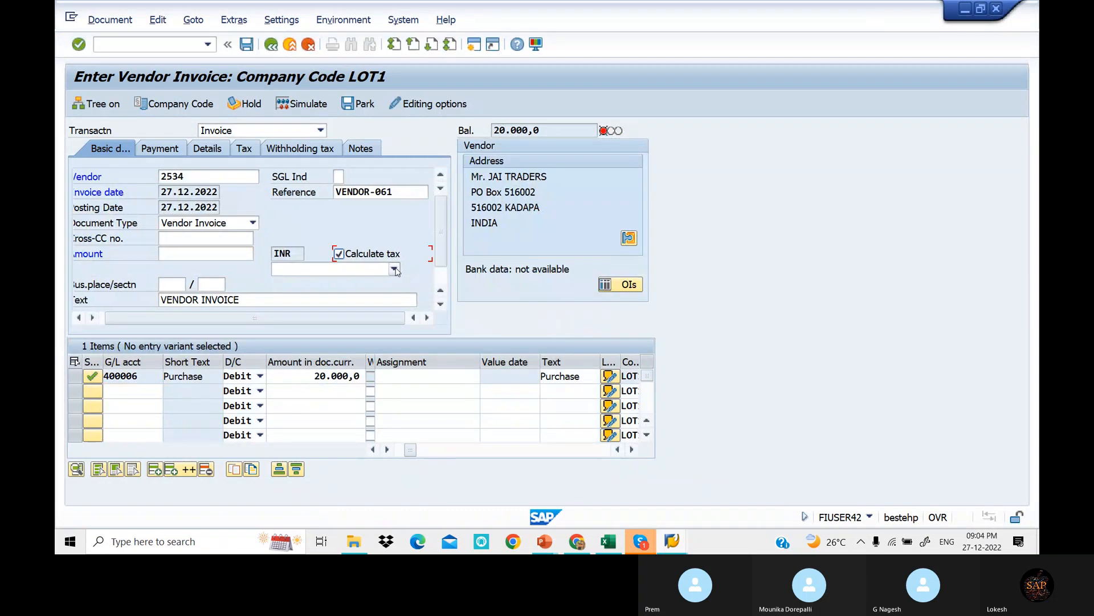
click(394, 269)
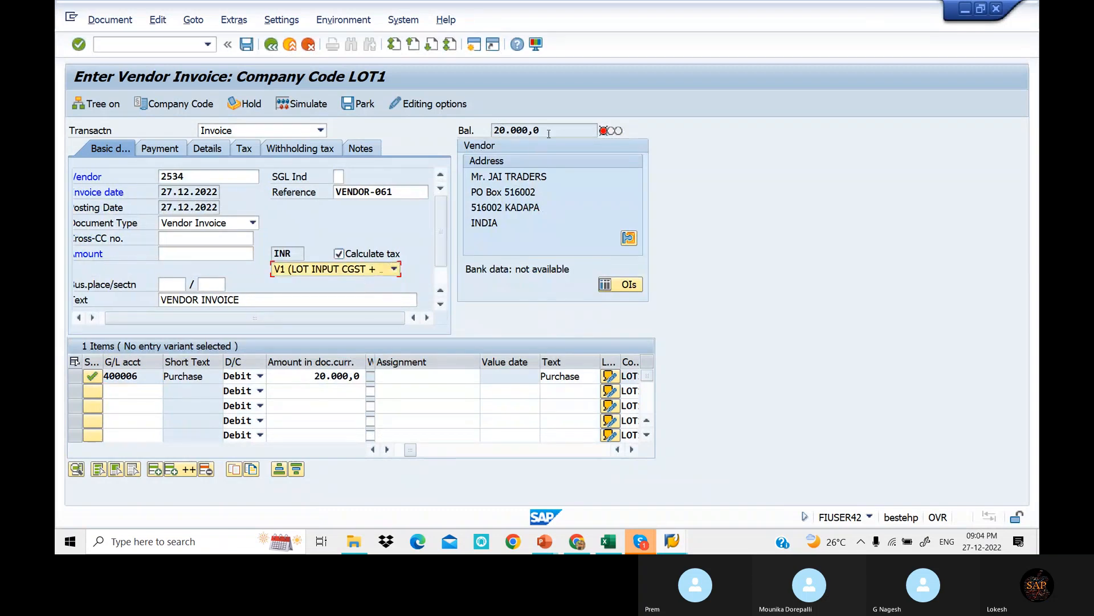
- Copy the 20.000,0 balance into the invoice amount and display the calculated tax data
drag(549, 134, 481, 133)
key(ctrl+c)
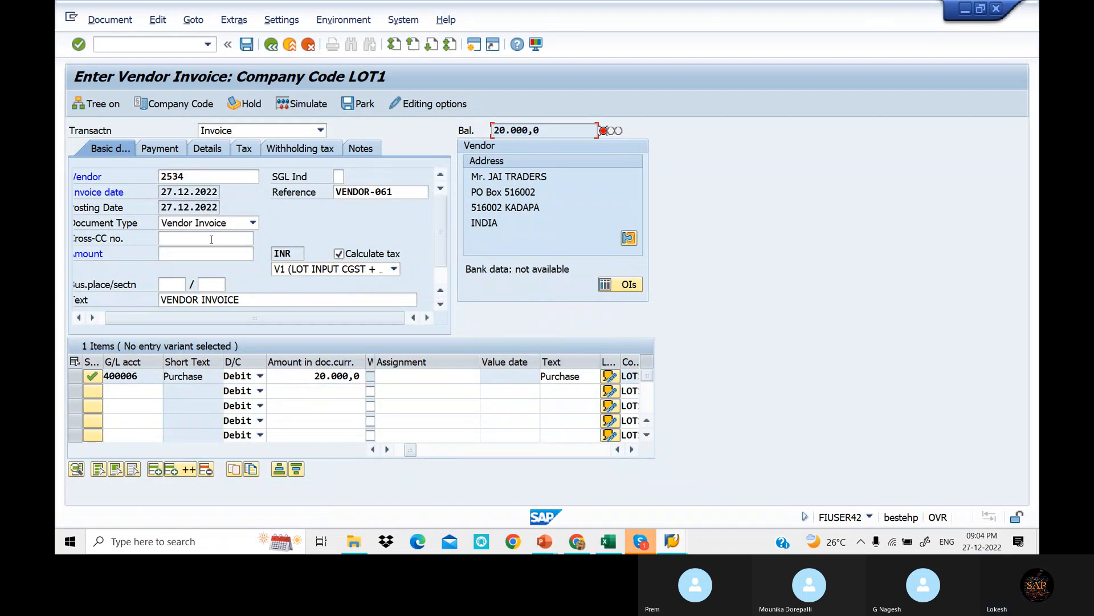
click(205, 252)
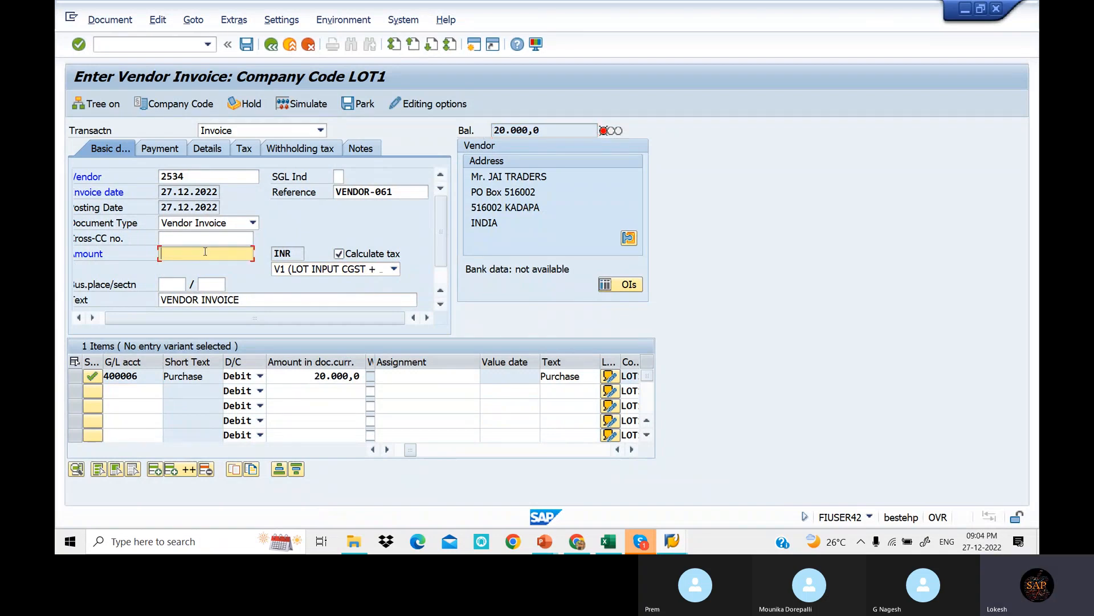
key(ctrl+v)
click(246, 150)
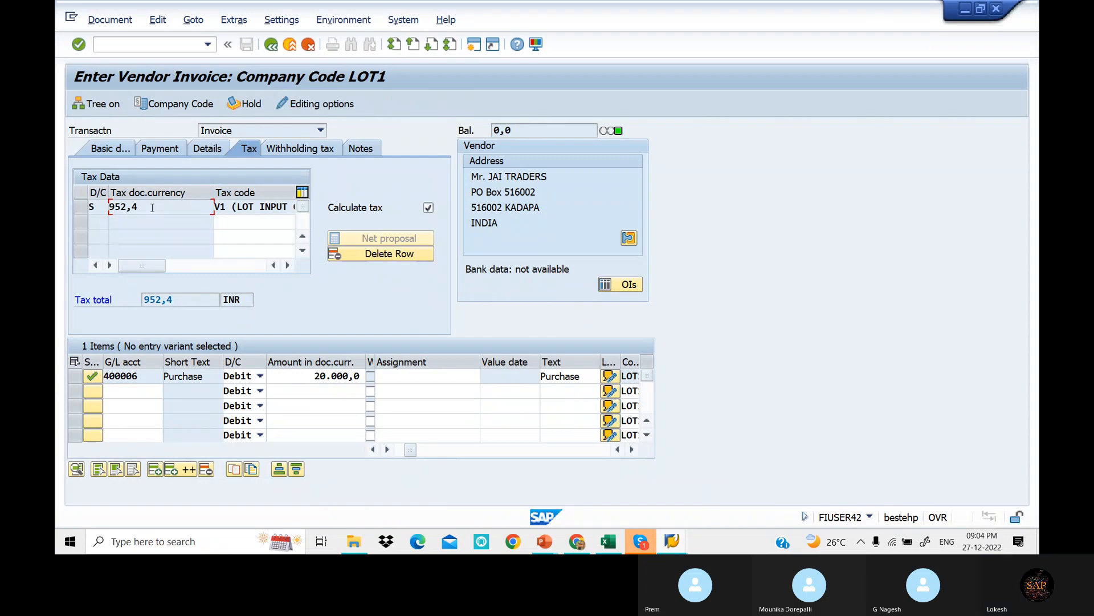
- Return to the invoice's basic data and simulate the document posting
key(Return)
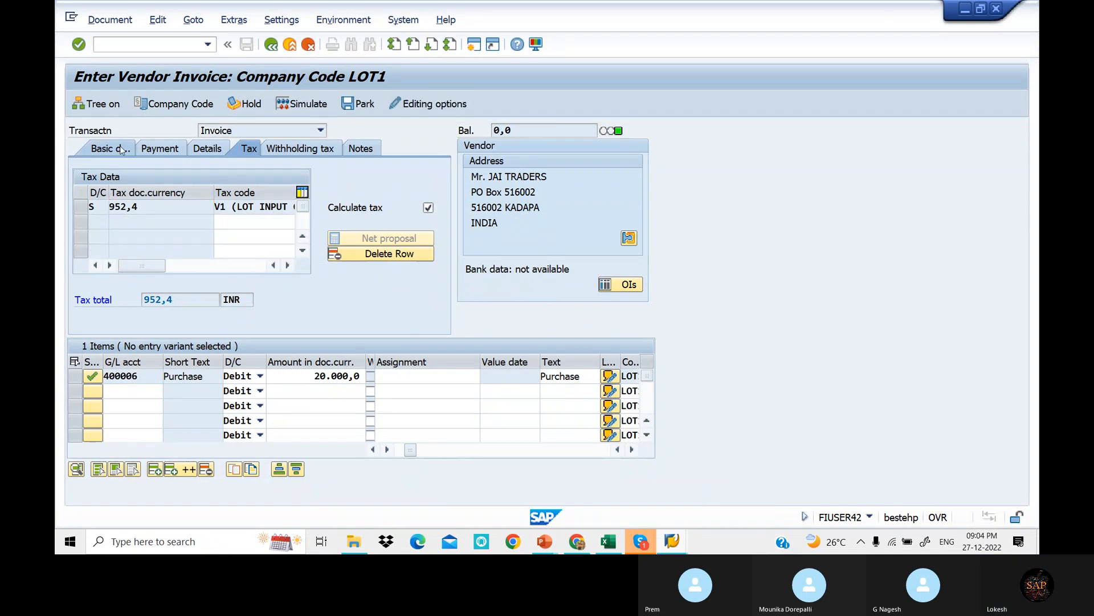
click(121, 149)
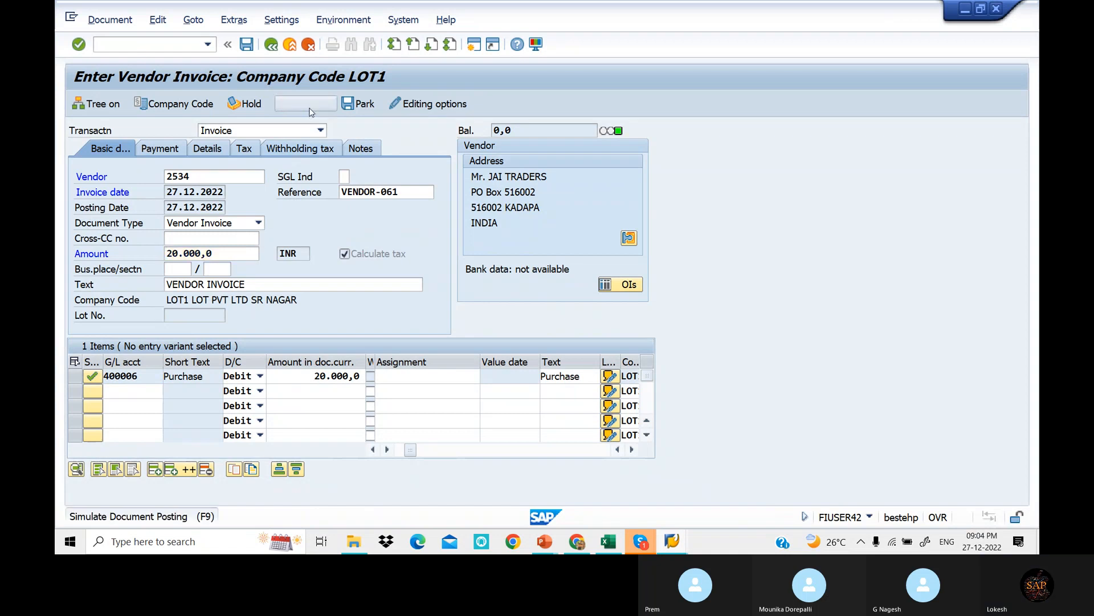
click(310, 109)
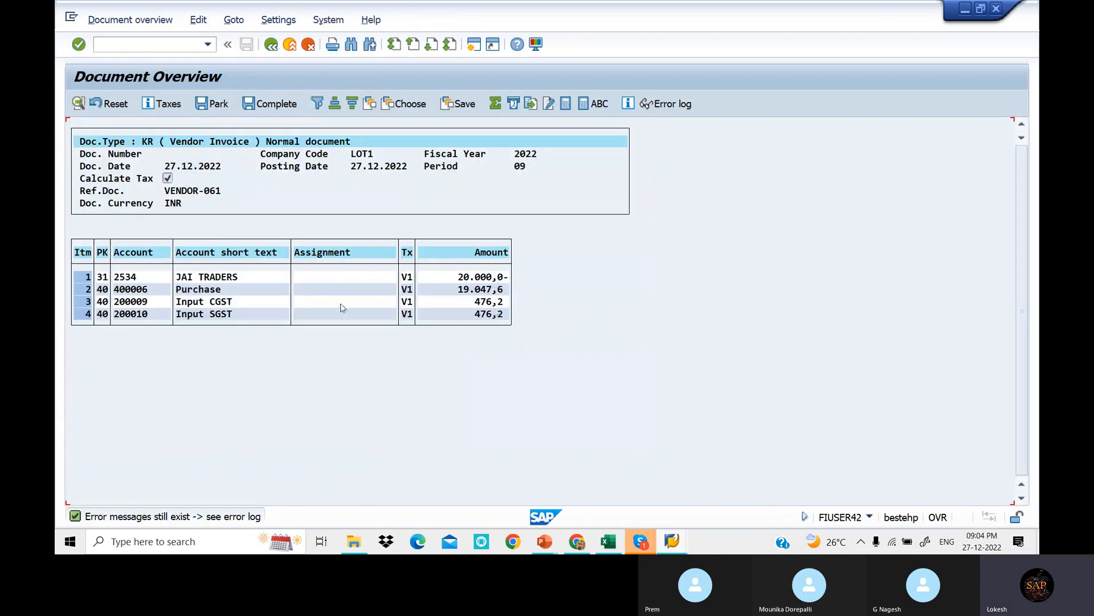
- Set the text of the simulated Input CGST and Input SGST items to VENDOR INVOICE
double_click(249, 301)
click(205, 317)
click(246, 87)
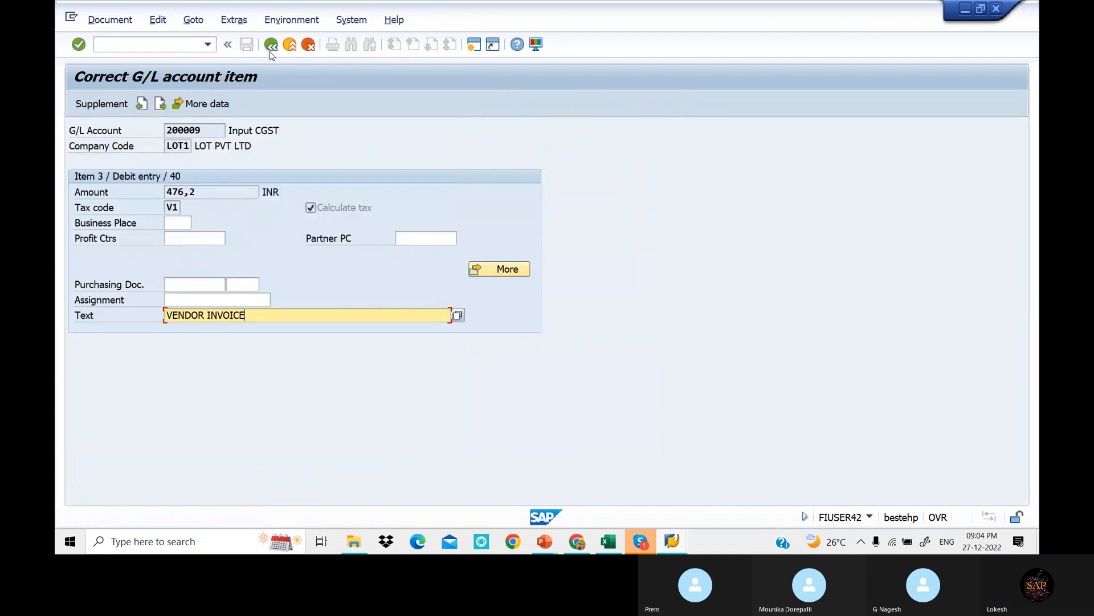
click(271, 45)
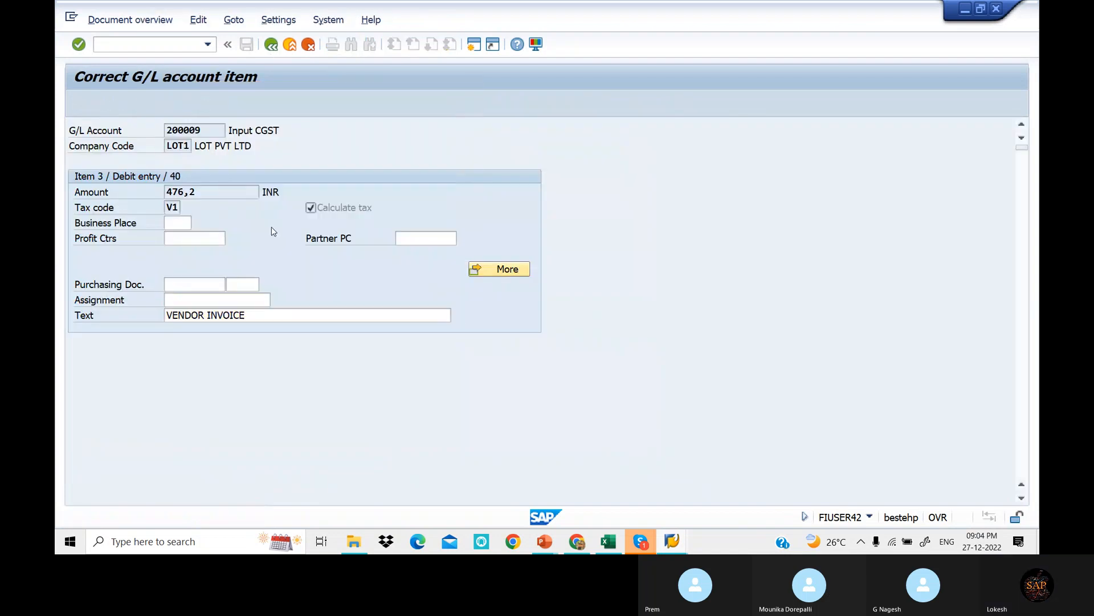
double_click(235, 317)
click(225, 315)
click(261, 91)
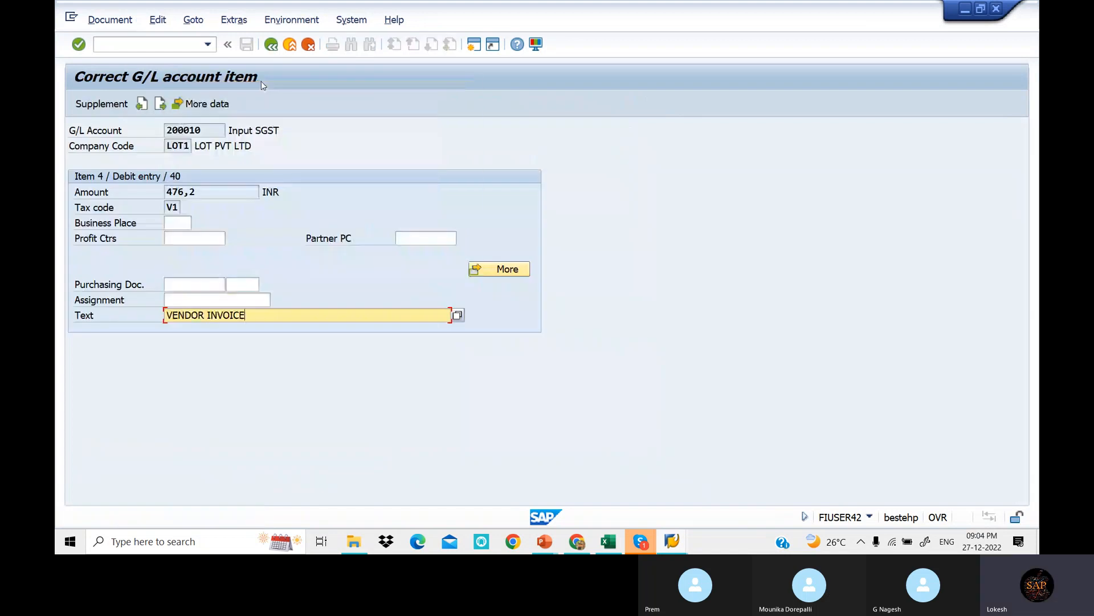
click(272, 46)
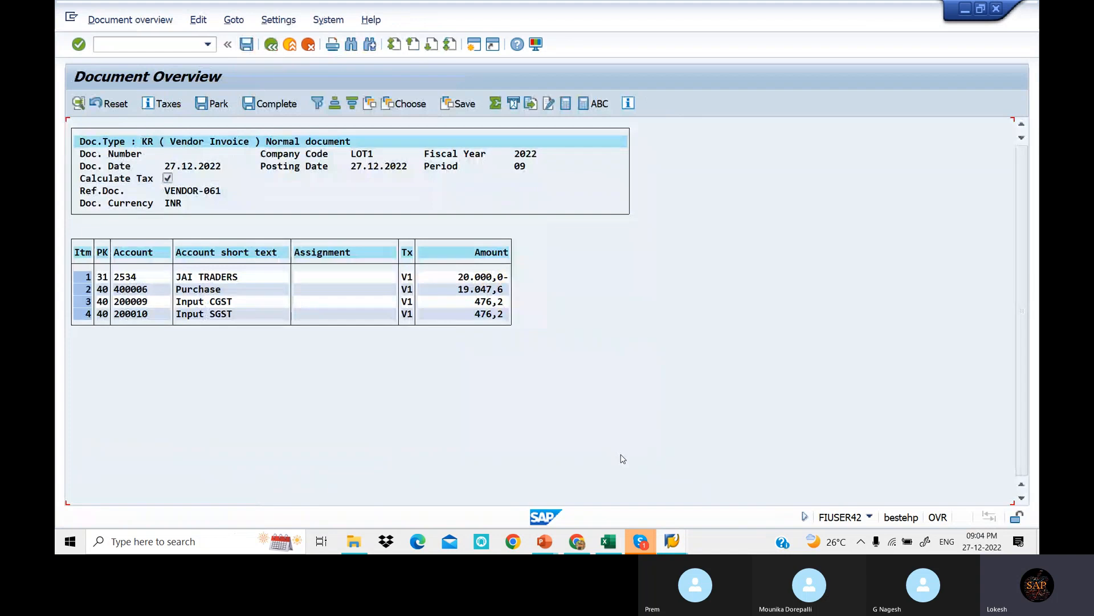
- Compare the simulated entry with the presentation's Including Tax example, then return to SAP and post the invoice
click(555, 539)
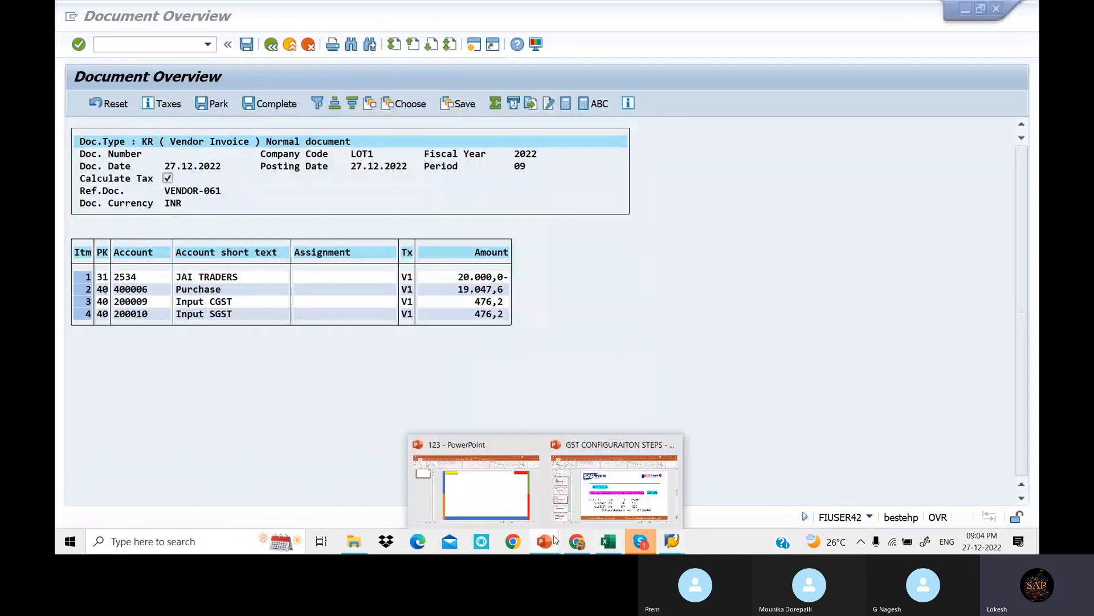
click(614, 487)
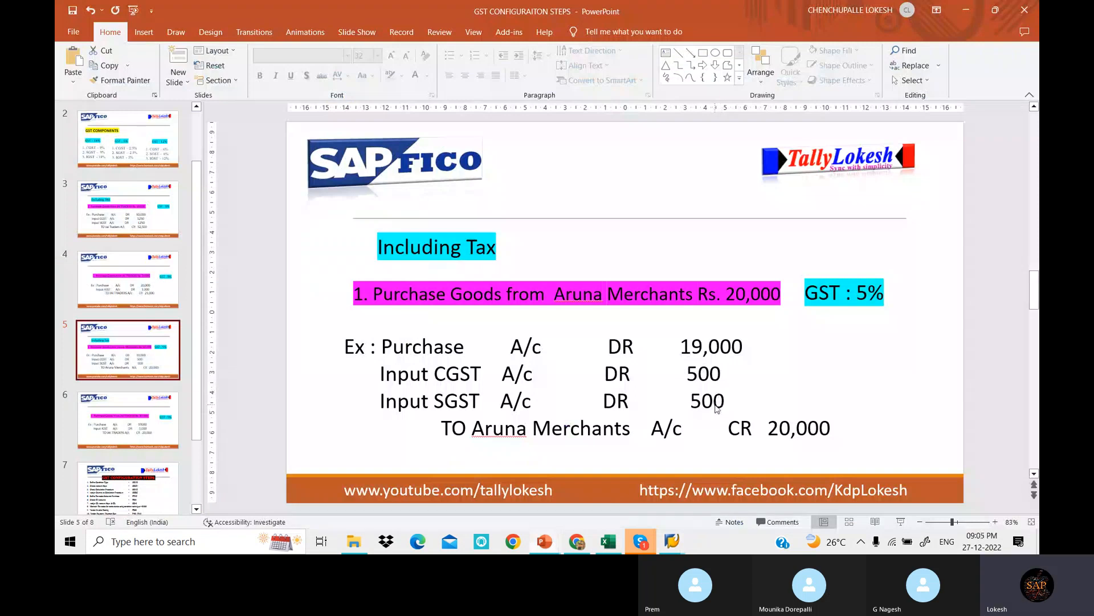
key(alt+Tab)
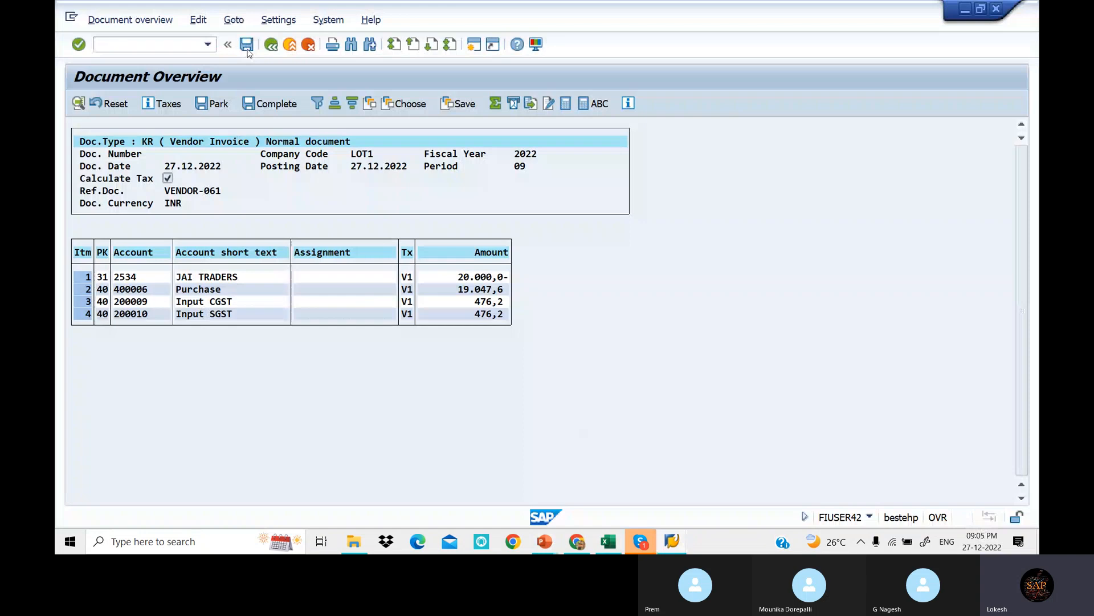
click(247, 45)
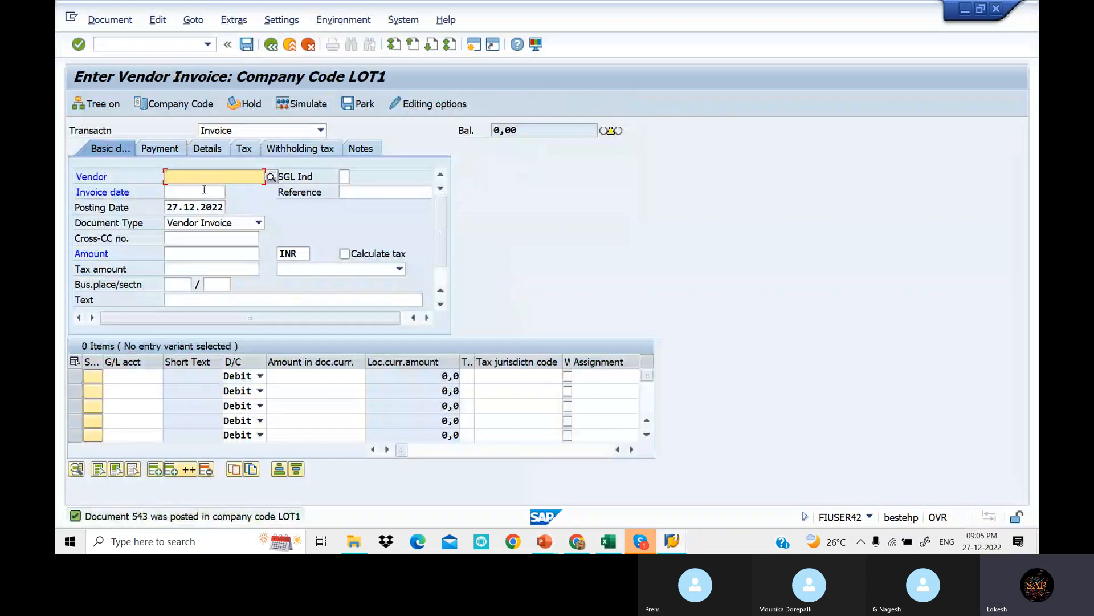
- Start another invoice for vendor JAI TRADERS with invoice date 27.12.2022 and reference Vendor-062
key(Down)
key(Down)
key(Tab)
key(Down)
key(Down)
key(Tab)
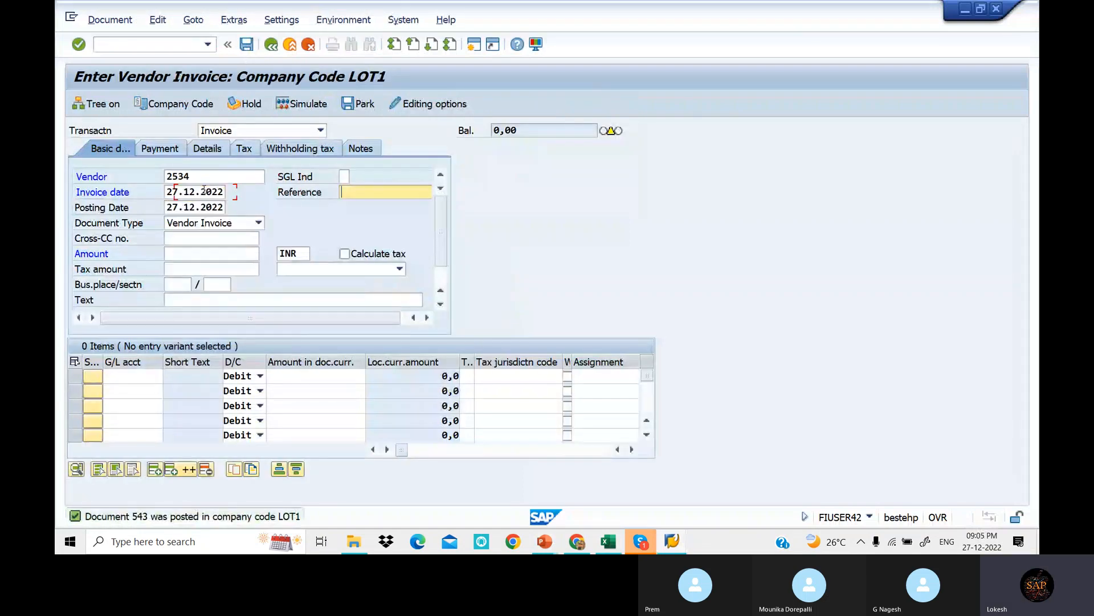
key(Down)
key(Tab)
click(402, 194)
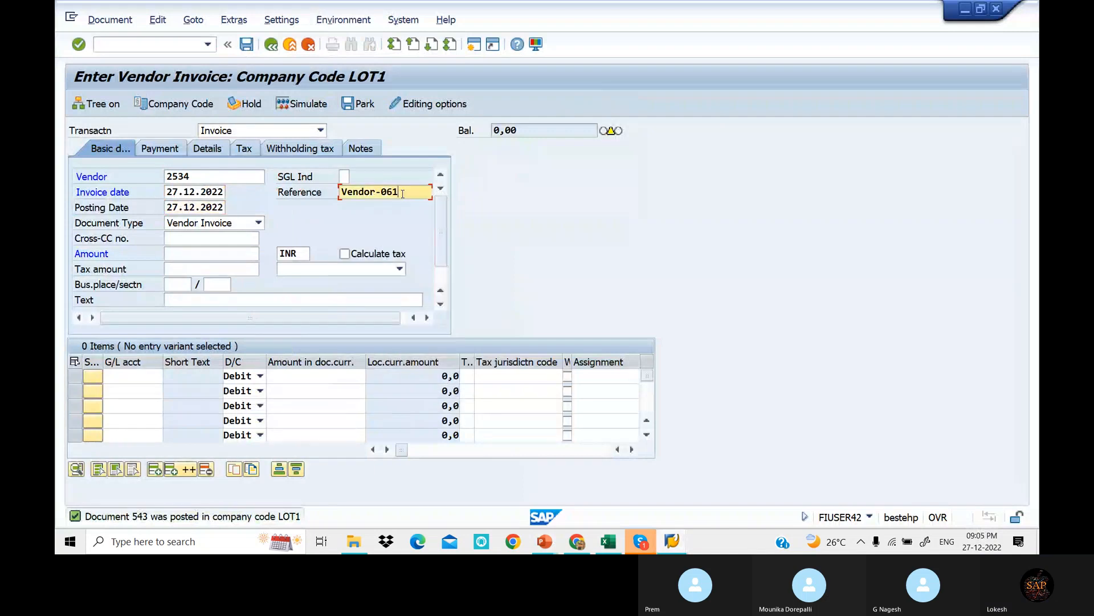
key(BackSpace)
text(2)
- Set the invoice text to VENDOR INVOICE and the first line item's G/L account to 400006
key(Tab)
key(Tab)
key(Tab)
key(Tab)
key(Tab)
key(Tab)
key(Tab)
key(Tab)
key(Tab)
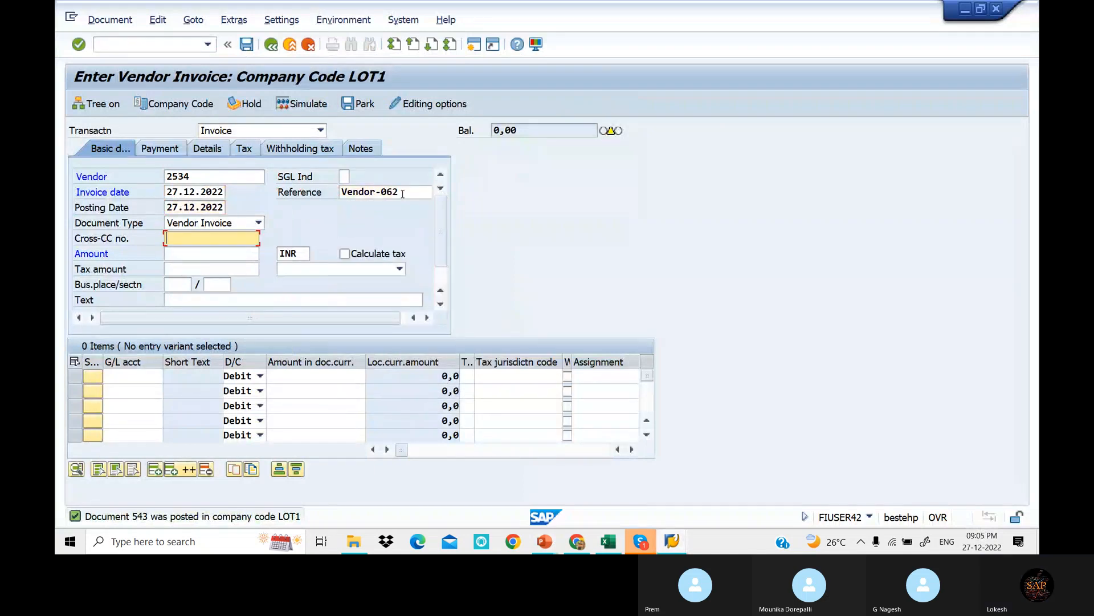
key(Tab)
key(Tab)
key(Down)
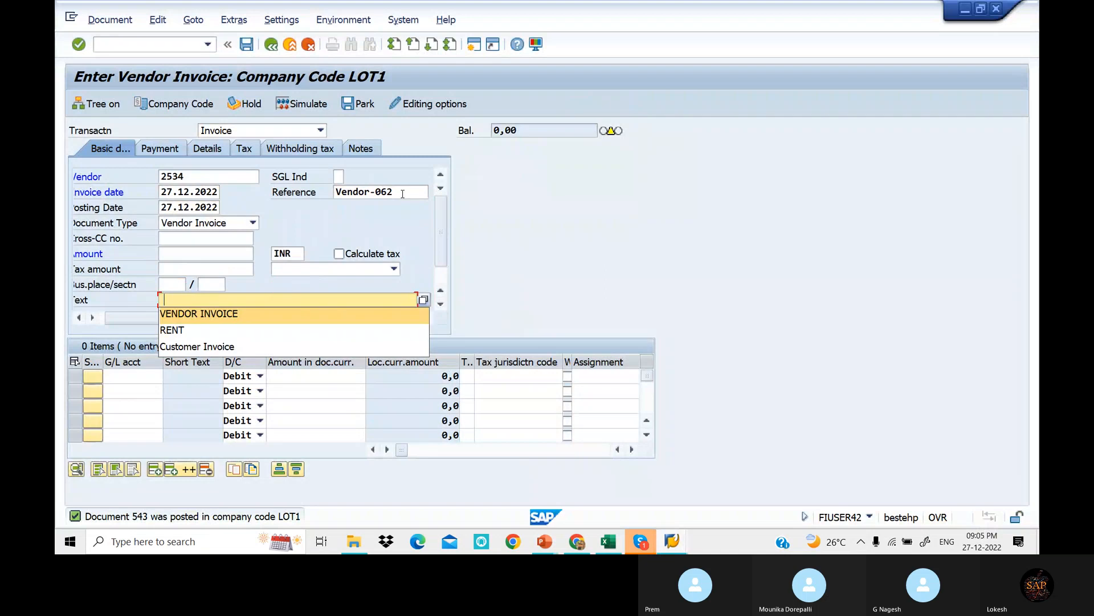
key(Tab)
key(Down)
key(Tab)
key(Tab)
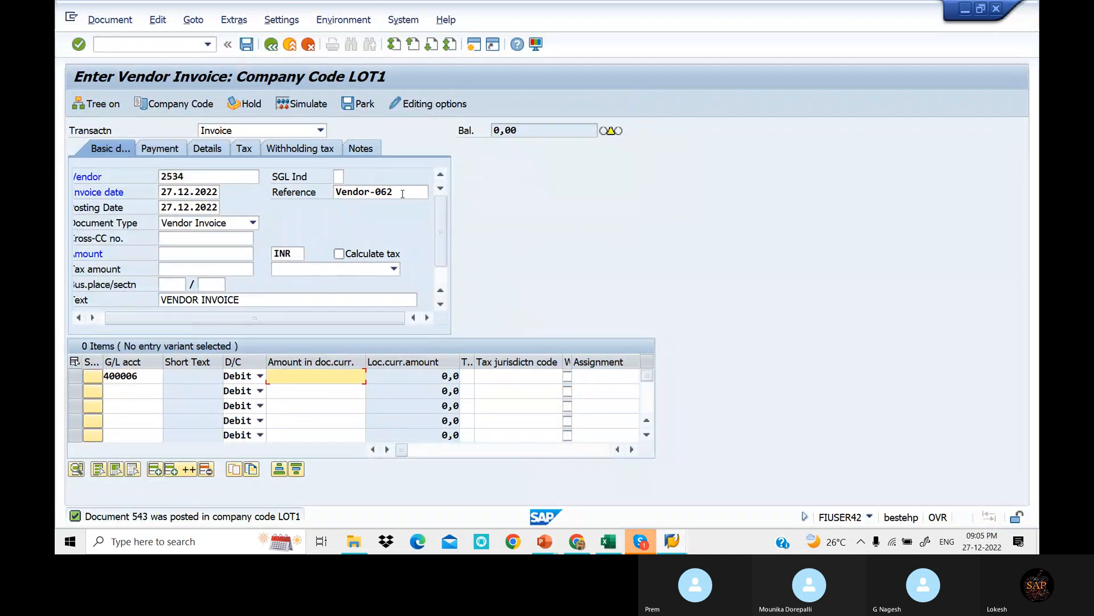
- Check the presentation's Input IGST example for JAI TRADERS, then enter the line item's amount 20000 and text Purchase in SAP
key(alt+Tab)
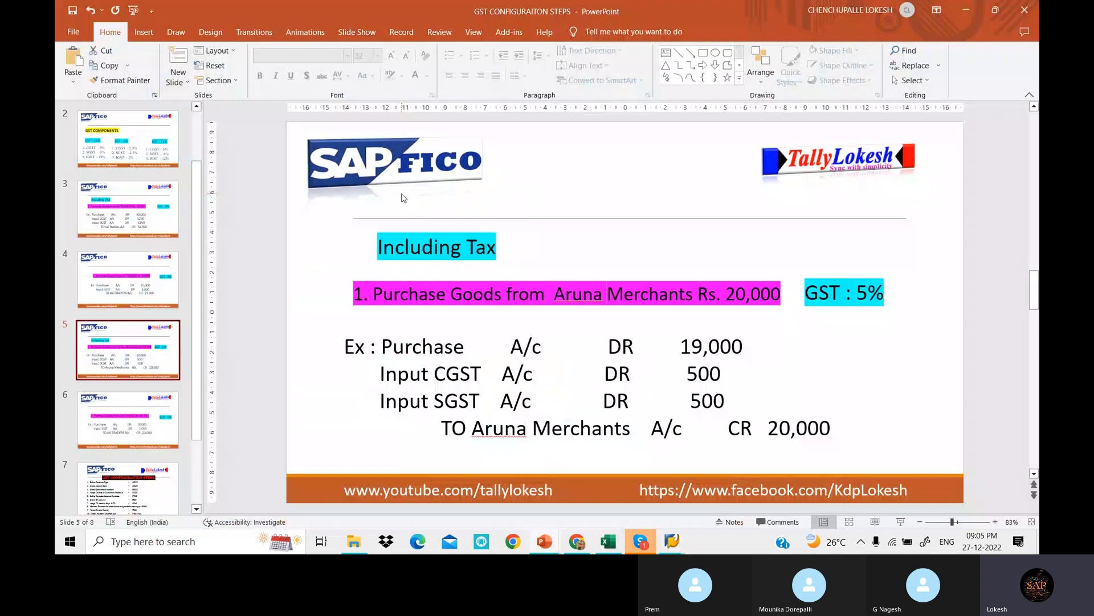
click(137, 418)
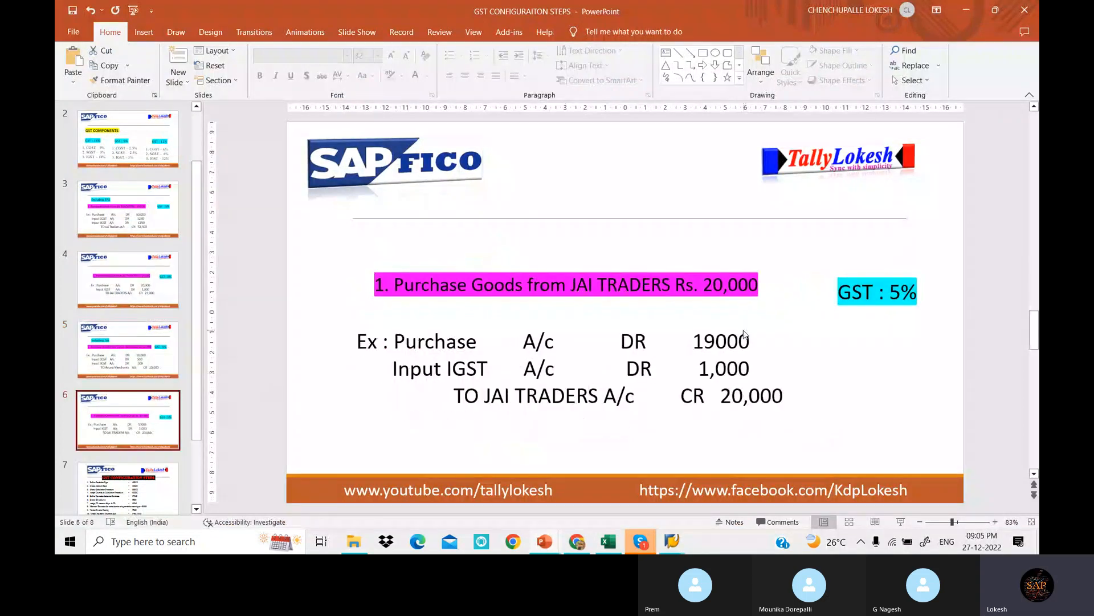
key(alt+Tab)
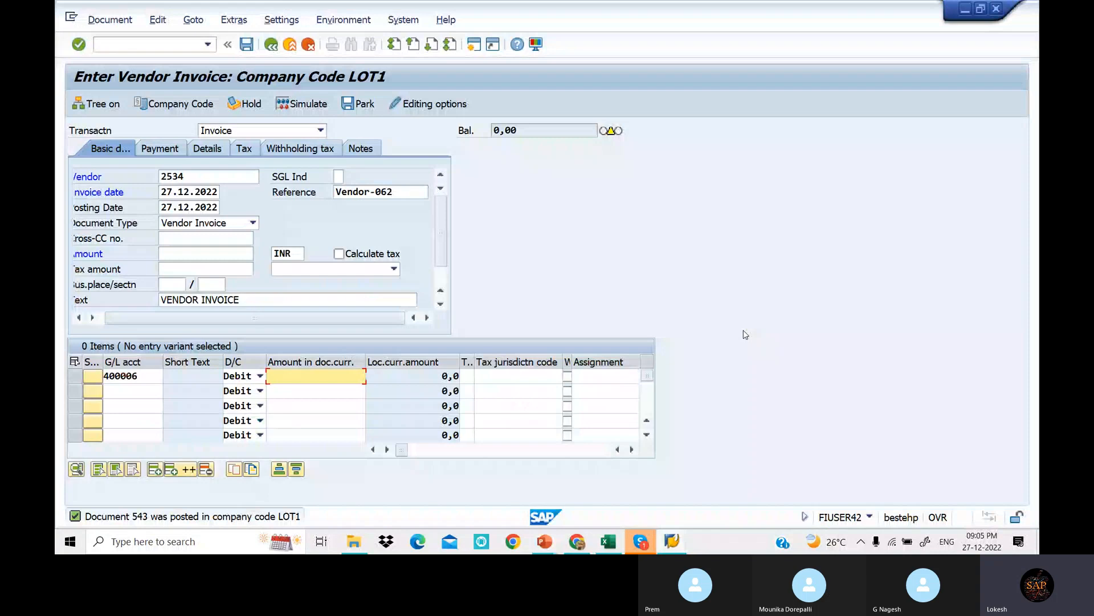
text(20000)
key(Tab)
key(Tab)
key(Tab)
key(Tab)
key(Tab)
key(Tab)
text(Purchase)
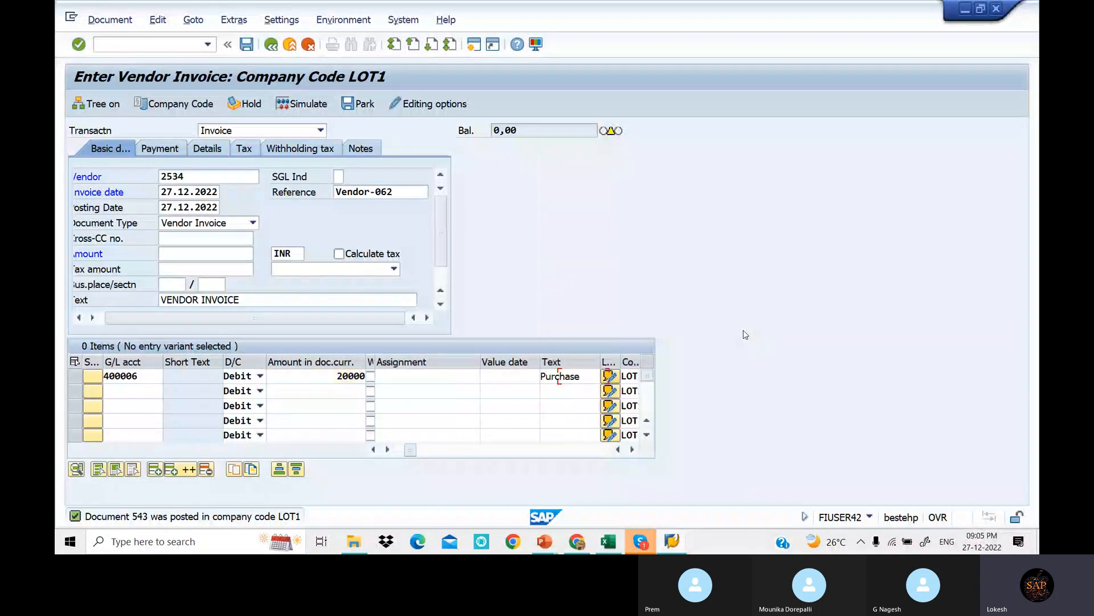
key(Tab)
key(Return)
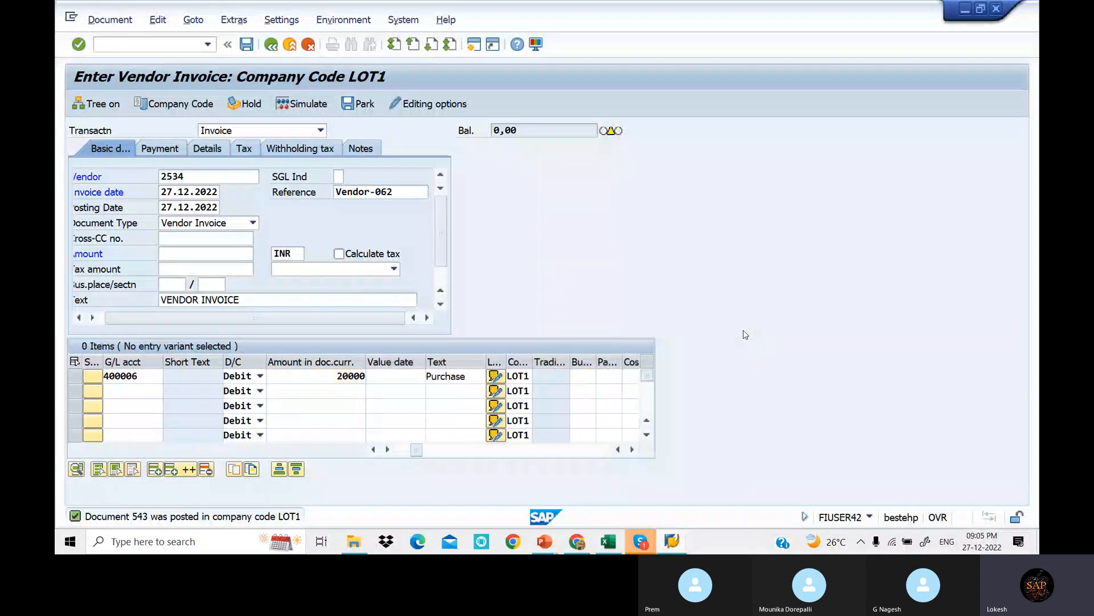
- Enable automatic tax calculation with tax code V2 (LOT INPUT IGST) and review the calculated tax data
click(339, 253)
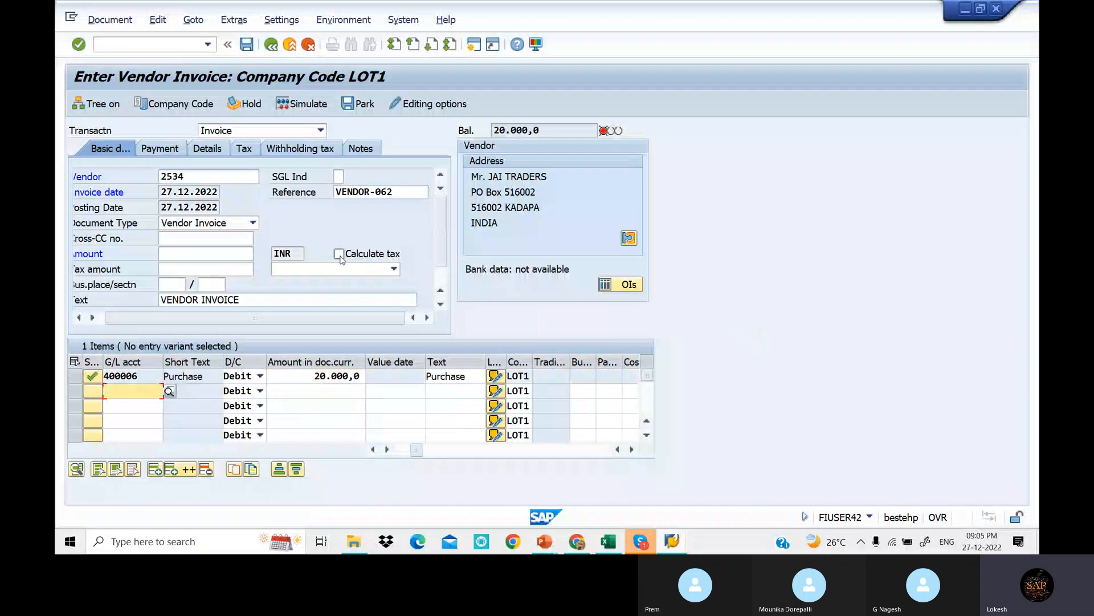
click(393, 268)
click(374, 298)
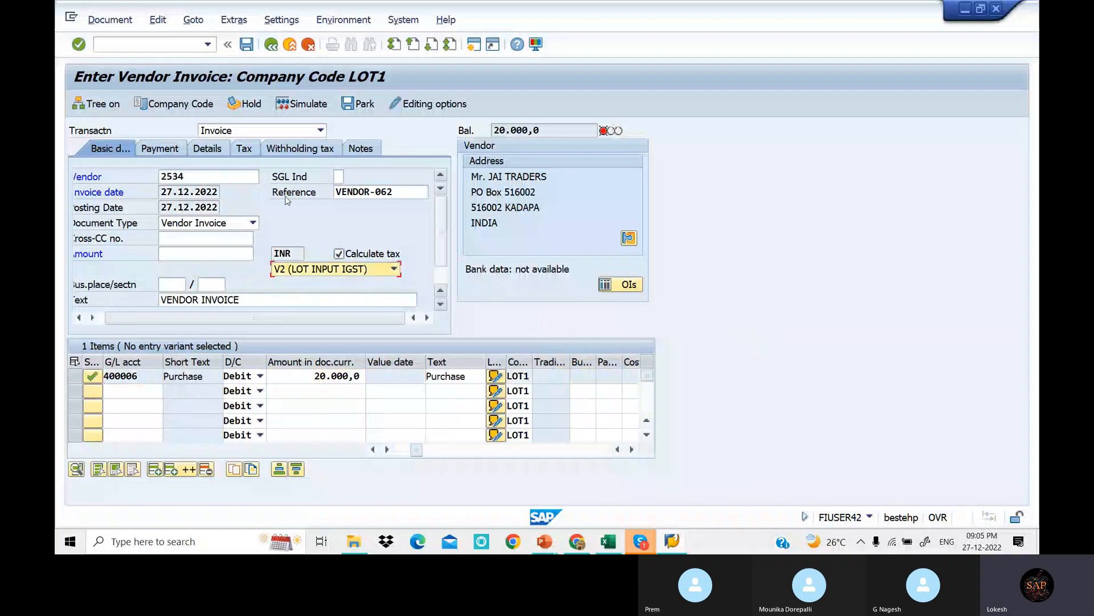
click(243, 149)
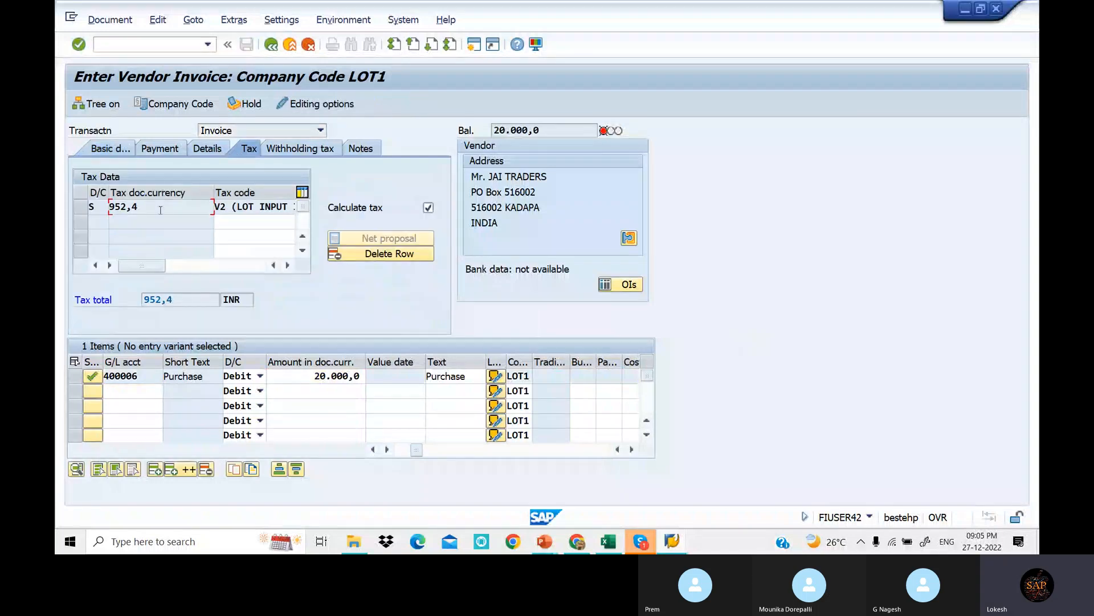
click(121, 152)
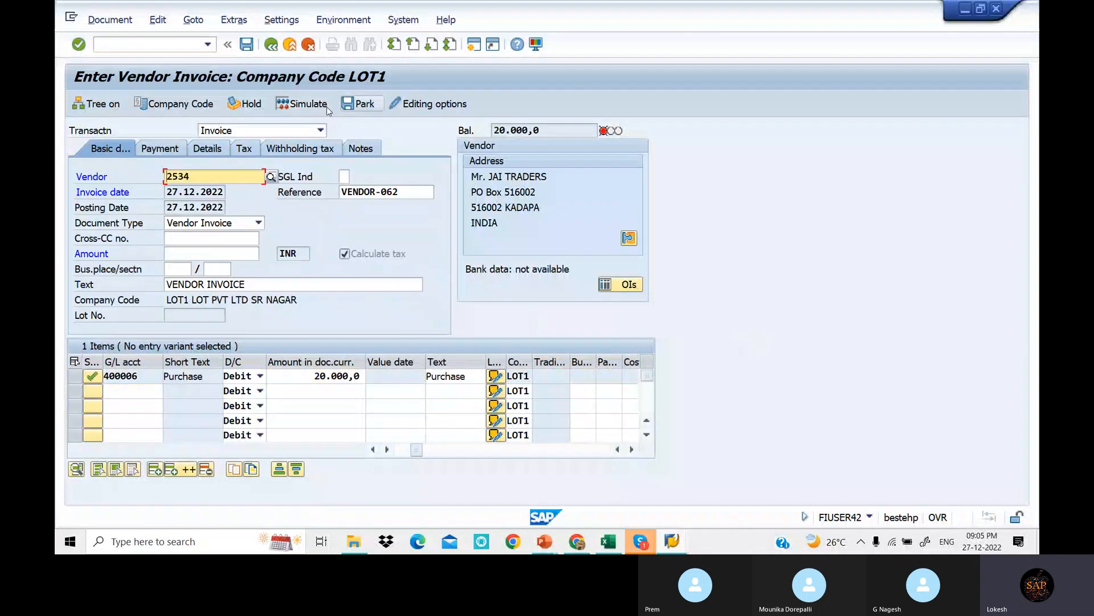
- Copy the 20.000,0 balance into the invoice amount and simulate the posting
click(461, 331)
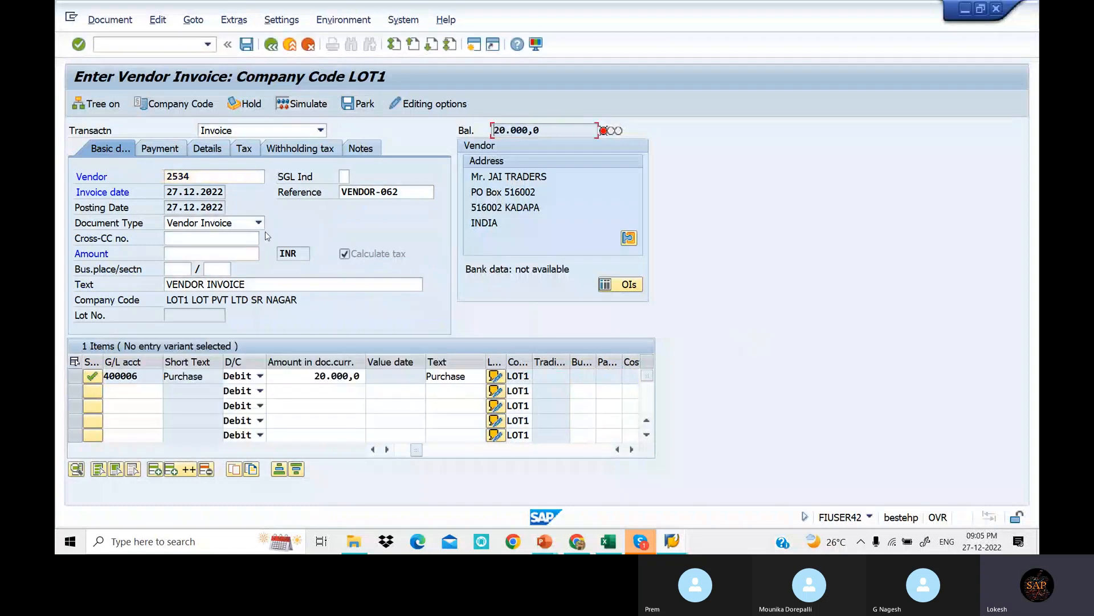
click(211, 253)
text(20.000,0)
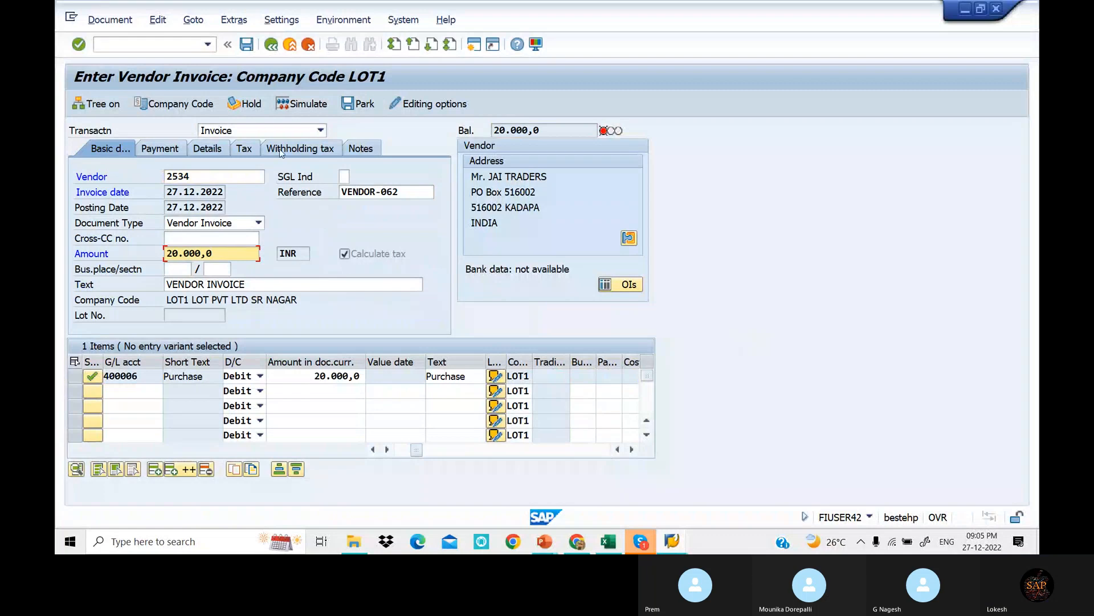
click(317, 111)
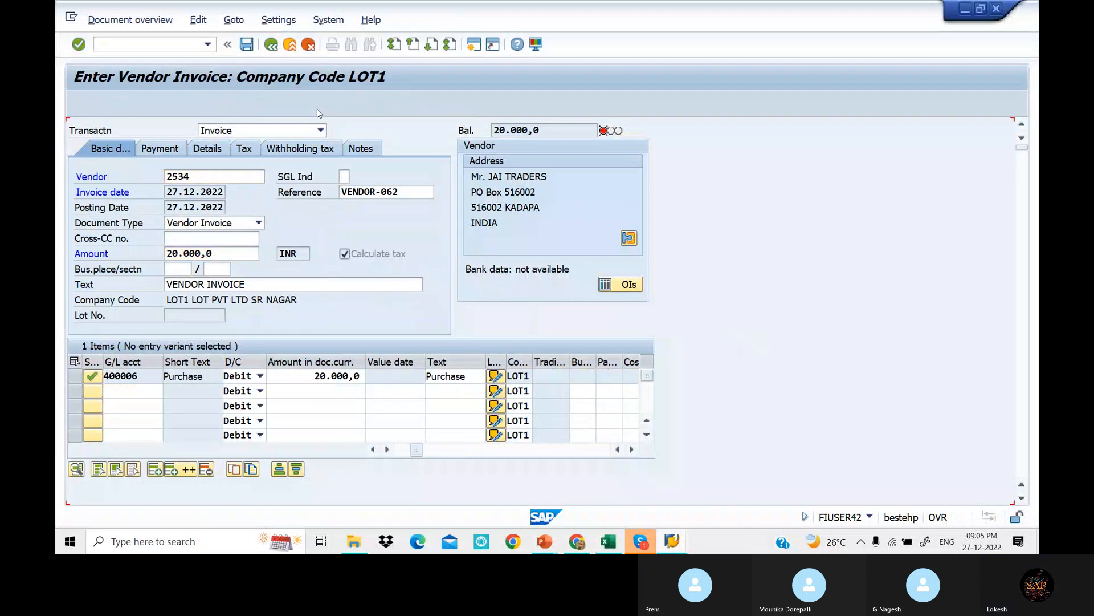
- Set the Input IGST item's text to VENDOR INVOICE and post the invoice
double_click(288, 298)
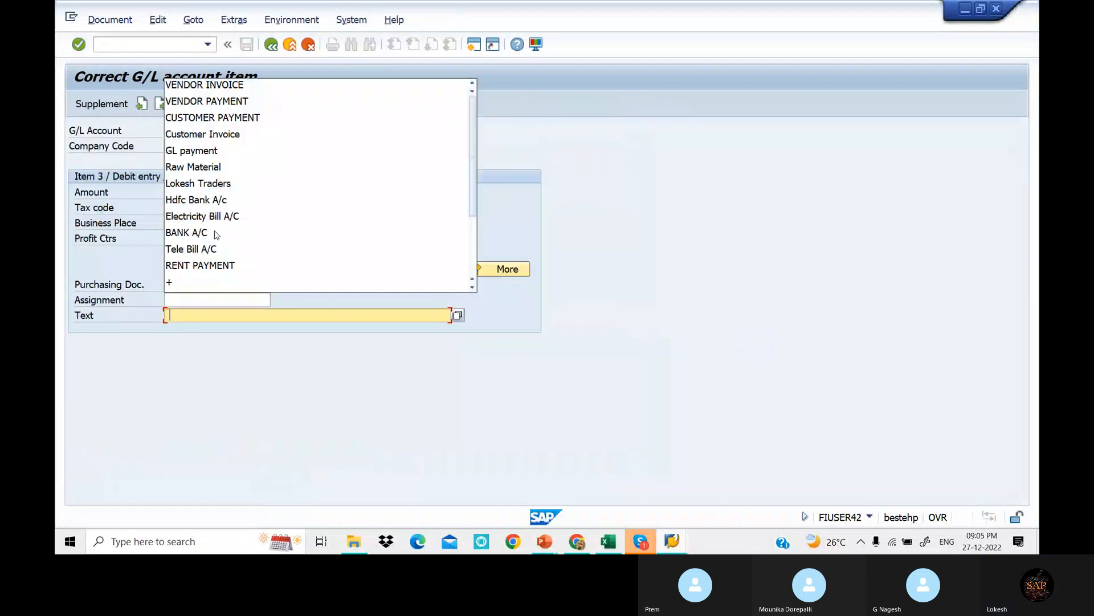
click(251, 84)
click(274, 47)
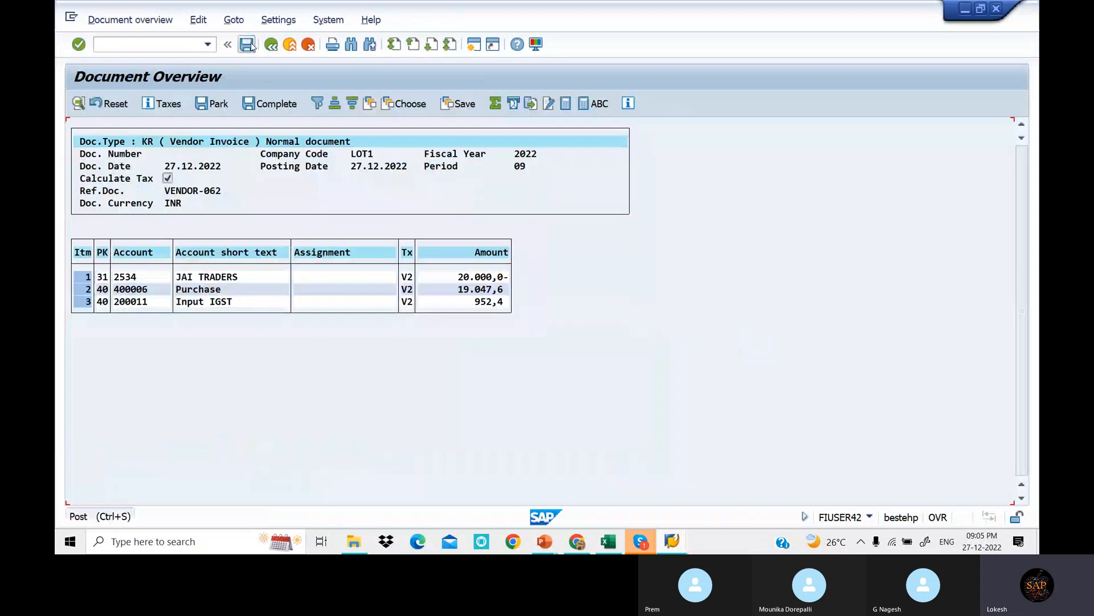
click(251, 46)
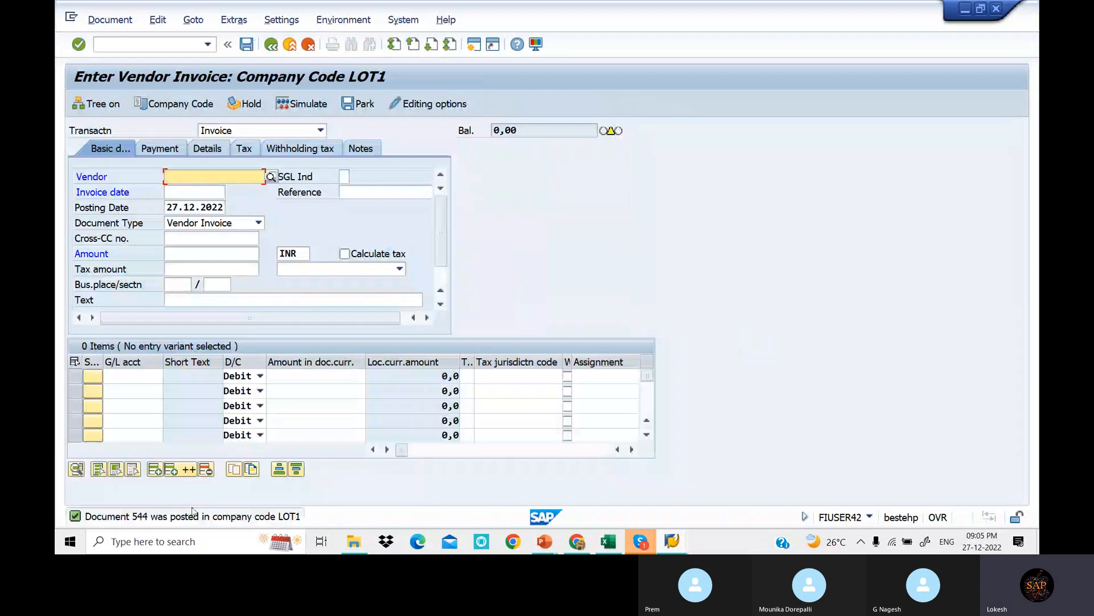
- Open transaction FBL1N and display the open line items of vendor JAI TRADERS in company code LOT1
text(/NFBL)
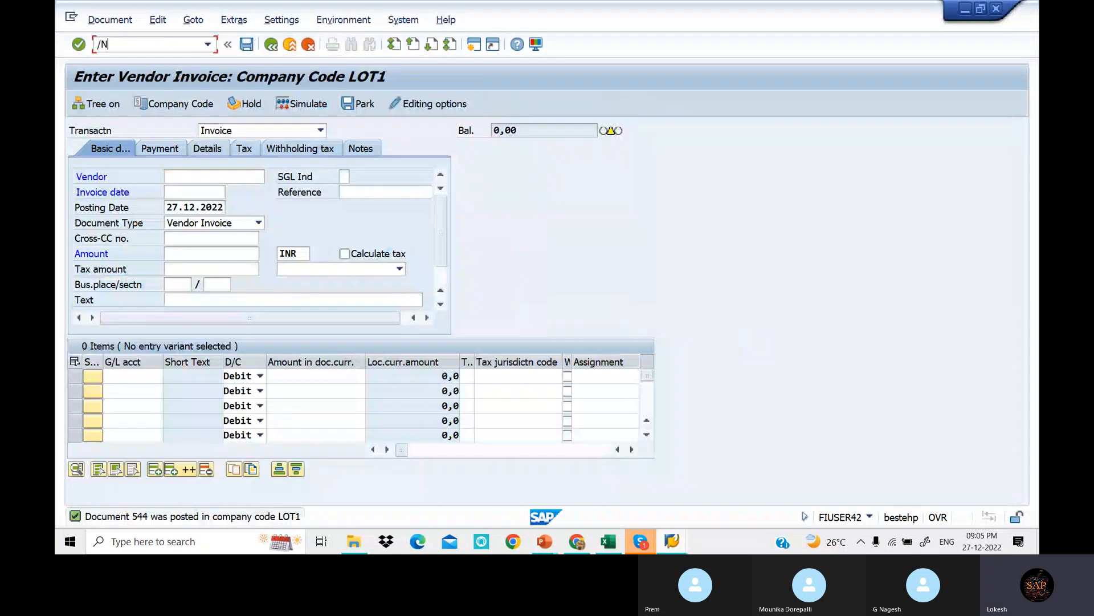
text(1N)
key(Return)
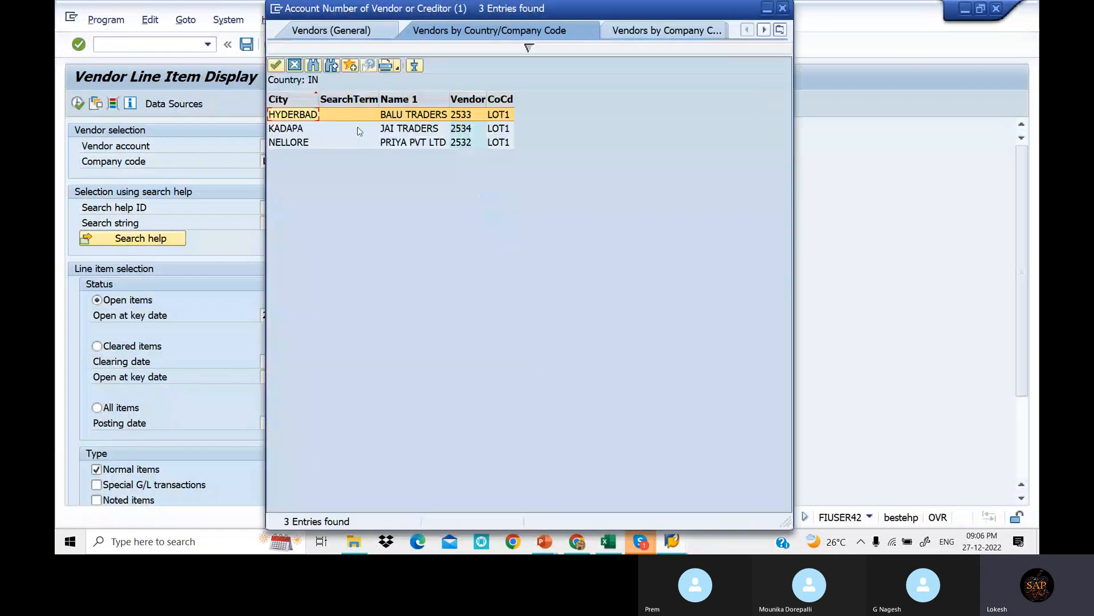
double_click(358, 127)
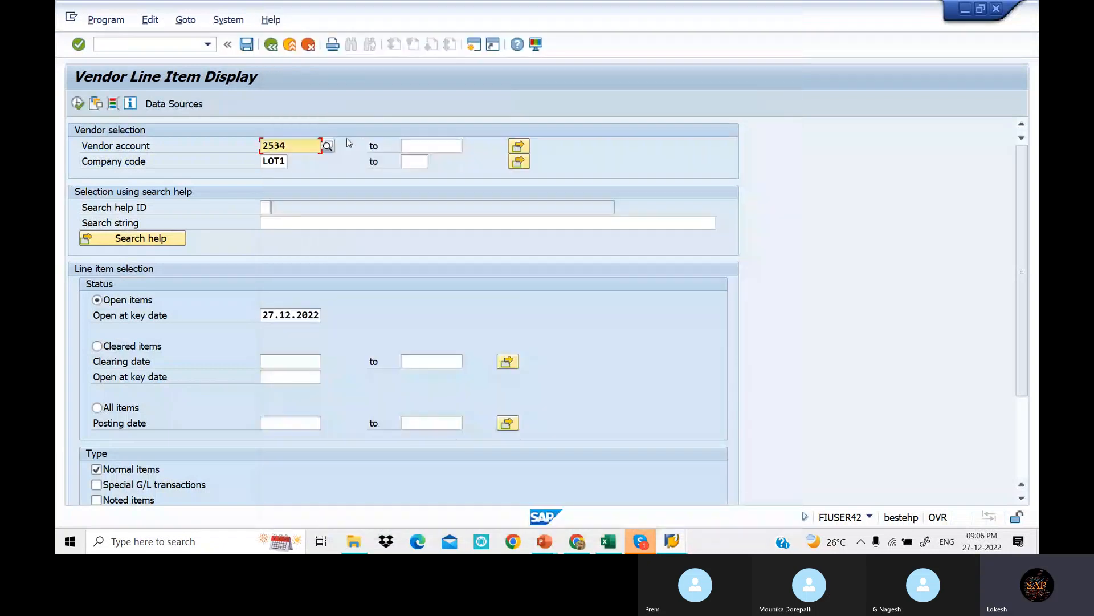
click(78, 103)
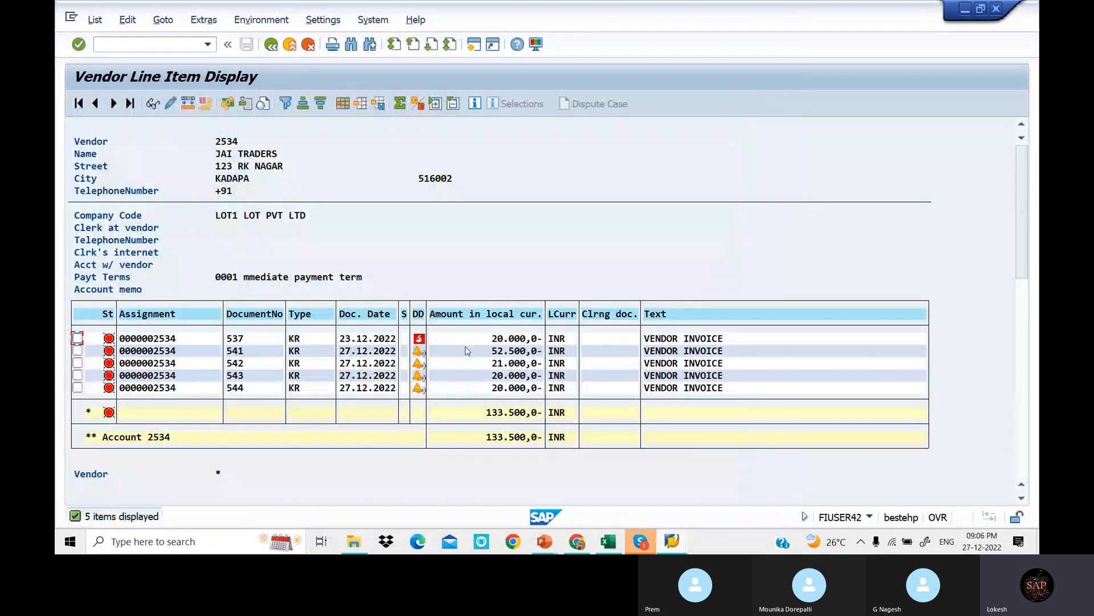
- Open the line item of document 541 for changing, set its payment method to 3 and save it
double_click(203, 349)
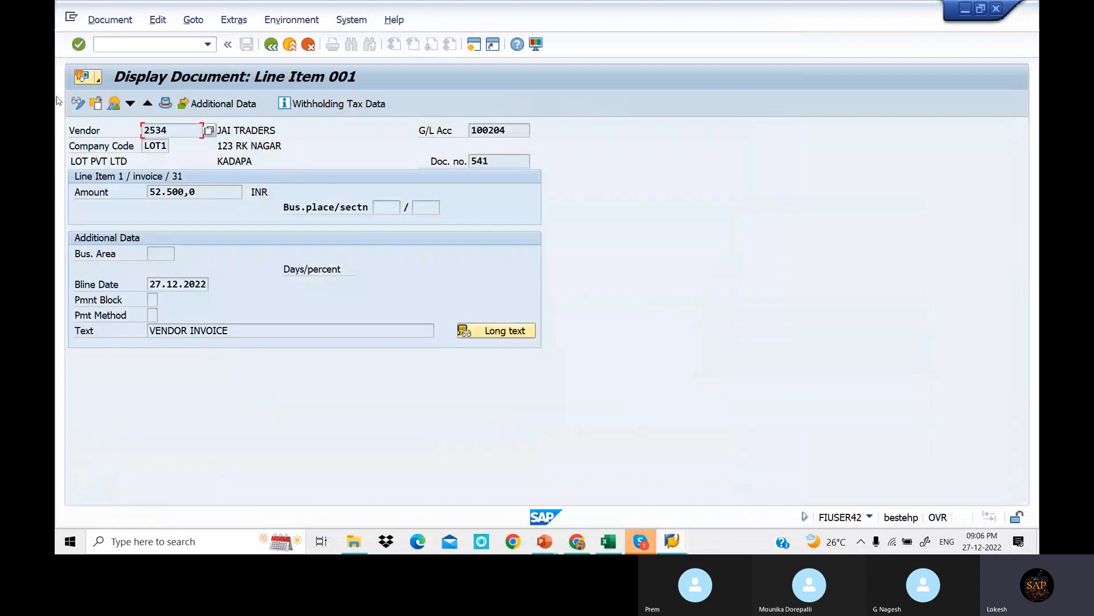
click(78, 104)
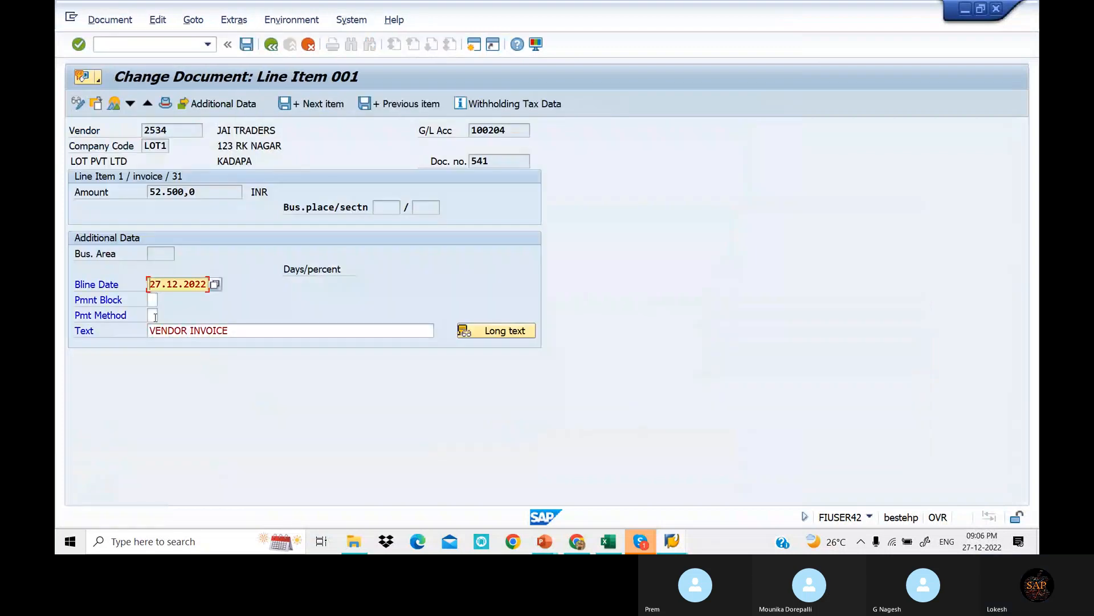
click(153, 315)
text(3)
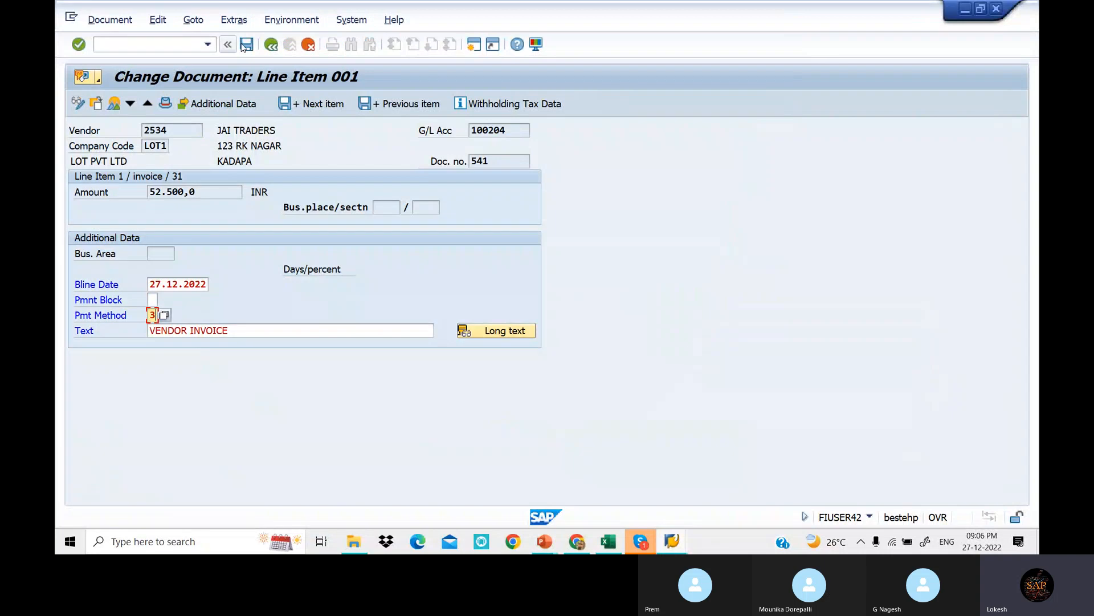
click(247, 45)
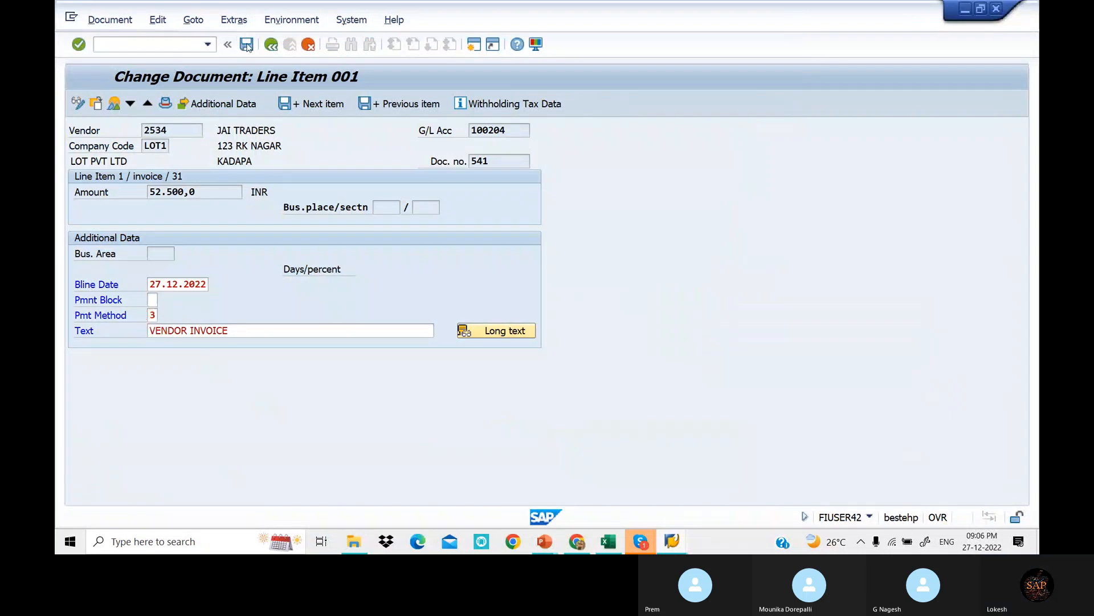
- Set the payment method of document 542's line item to 3 and save the change
double_click(214, 363)
click(78, 103)
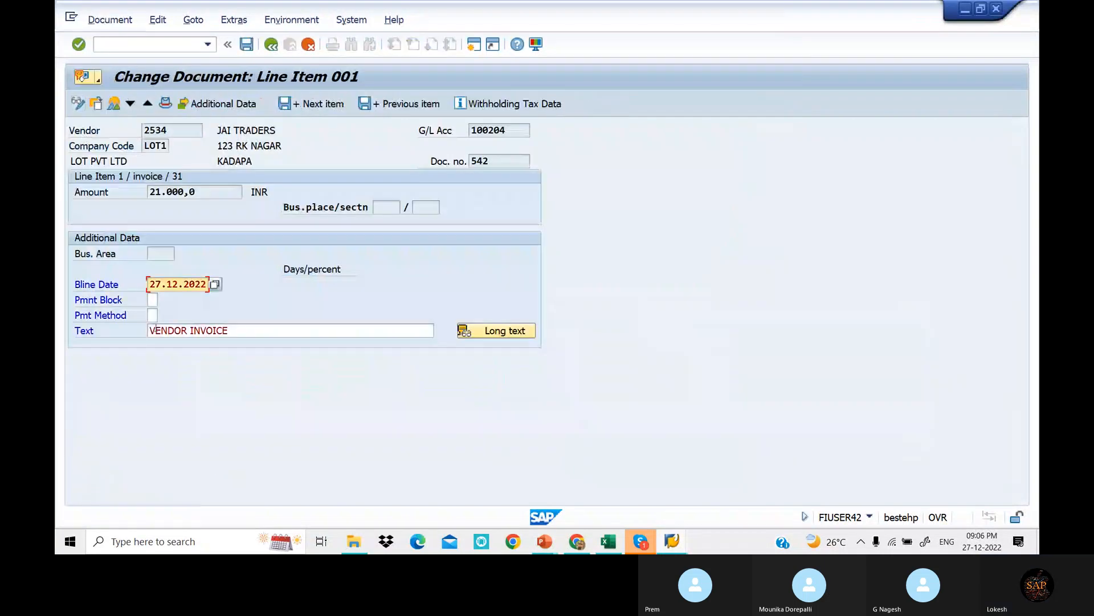
click(152, 315)
text(3)
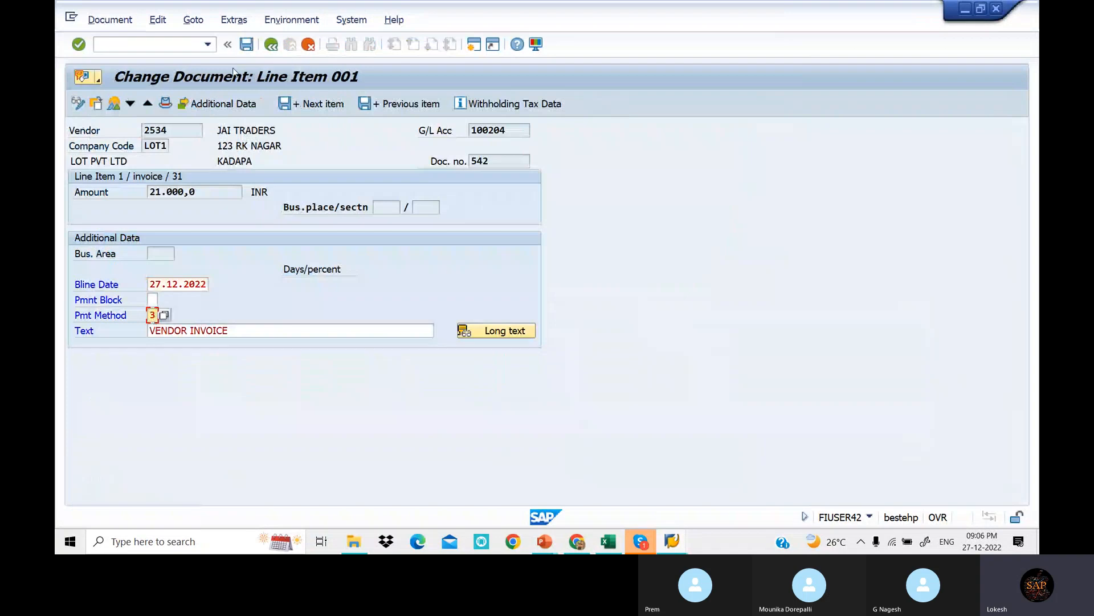
click(246, 44)
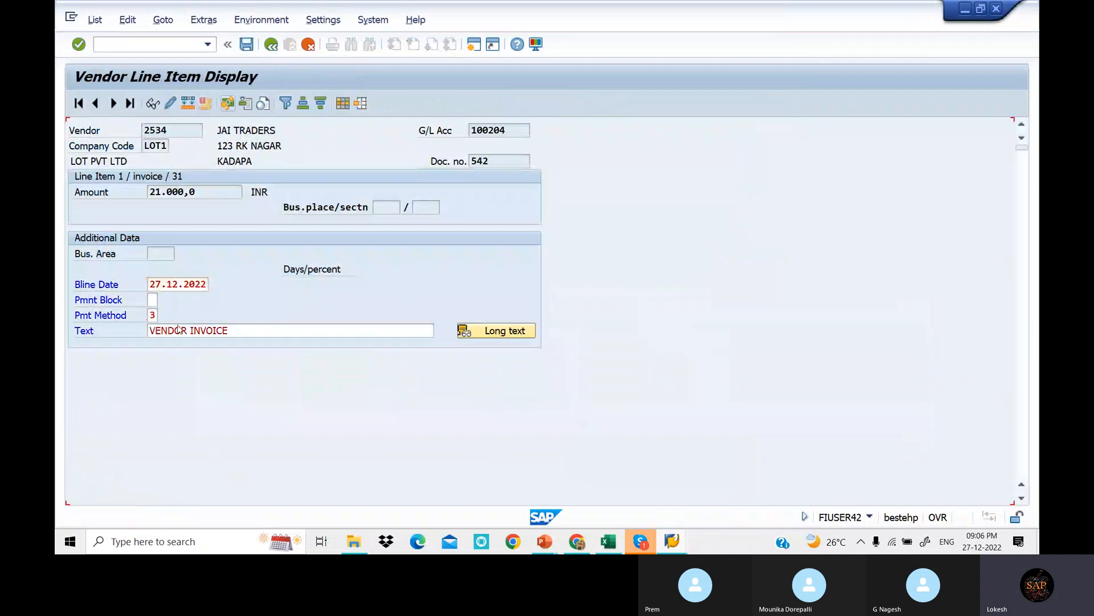
- Set the payment method of document 543's line item to 3 and save the change
double_click(171, 376)
click(78, 103)
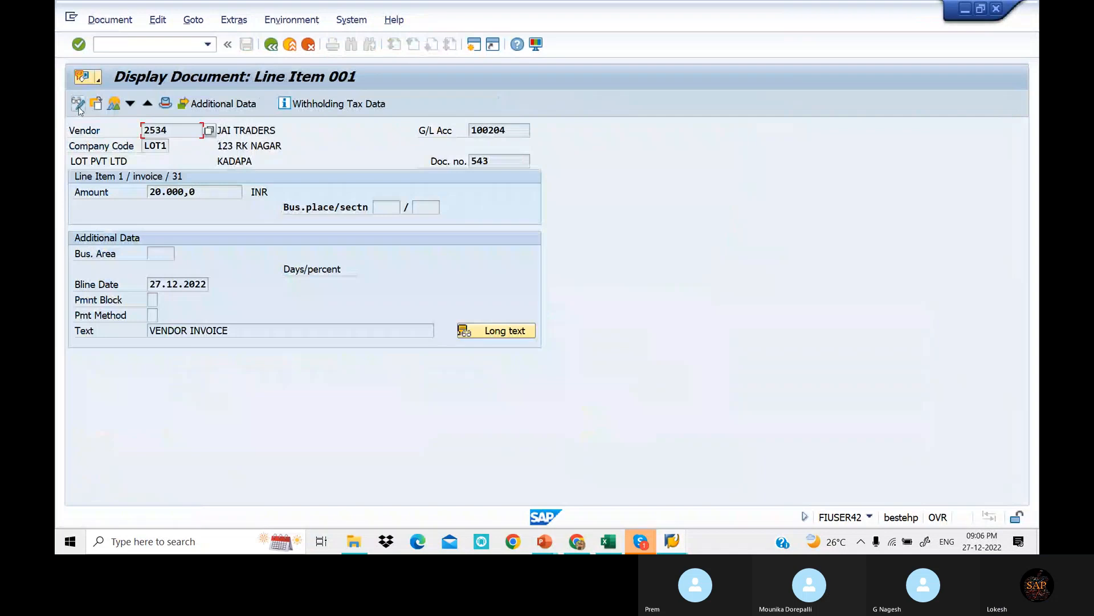
click(154, 314)
text(3)
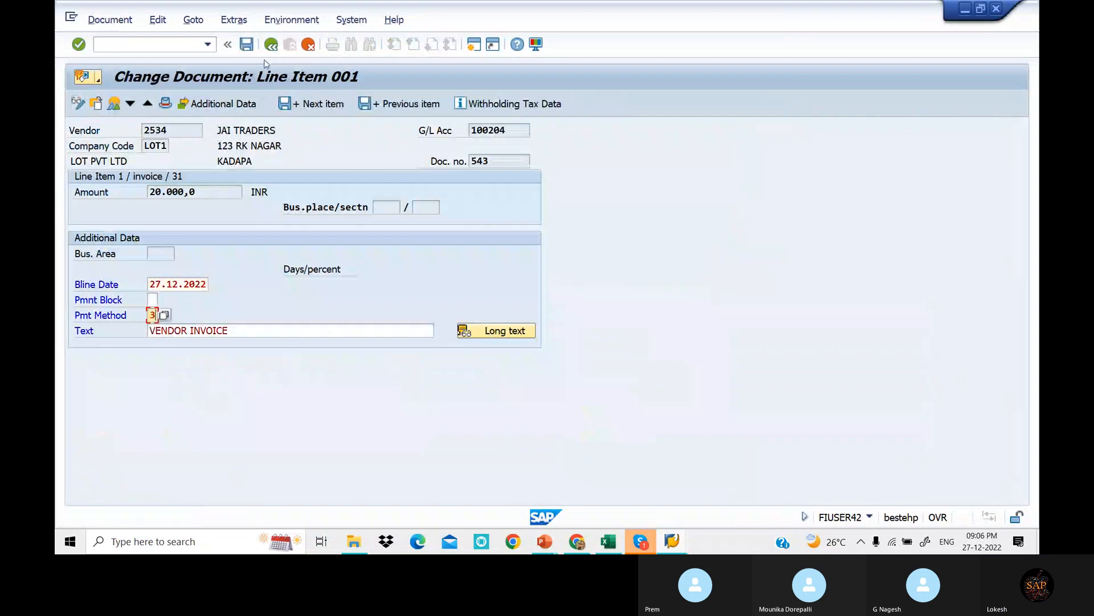
click(250, 48)
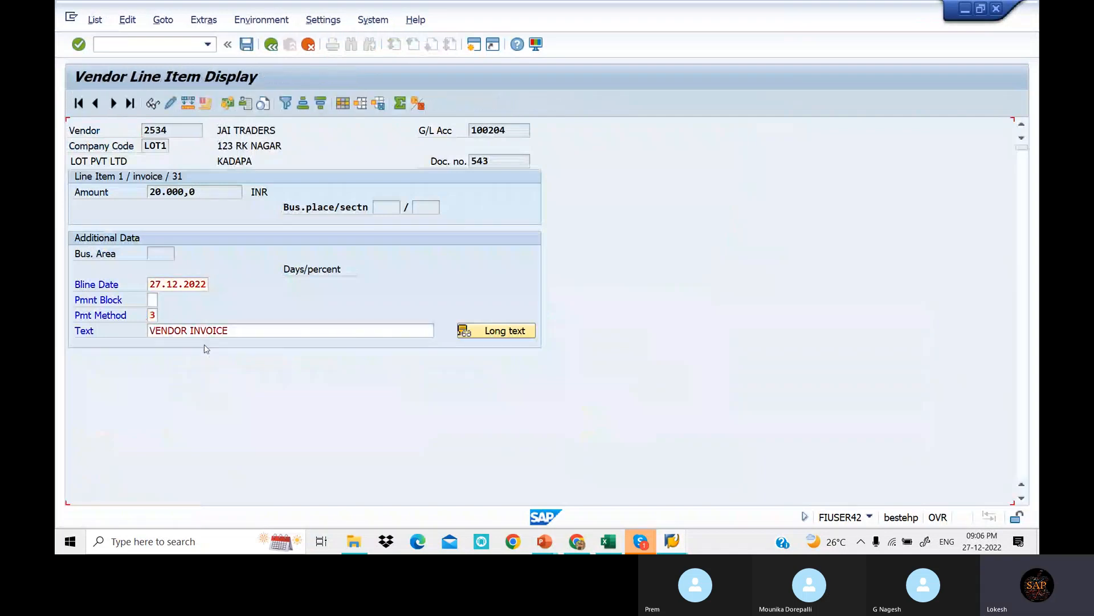
- Set the payment method of document 544's line item to 3 and save the change
double_click(180, 390)
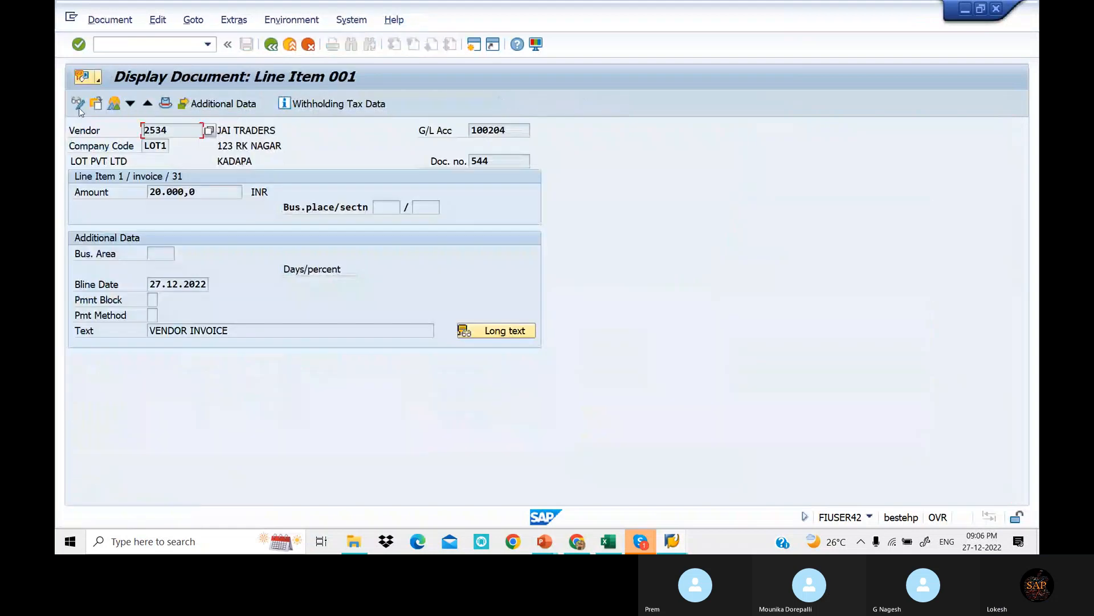
click(80, 106)
text(3)
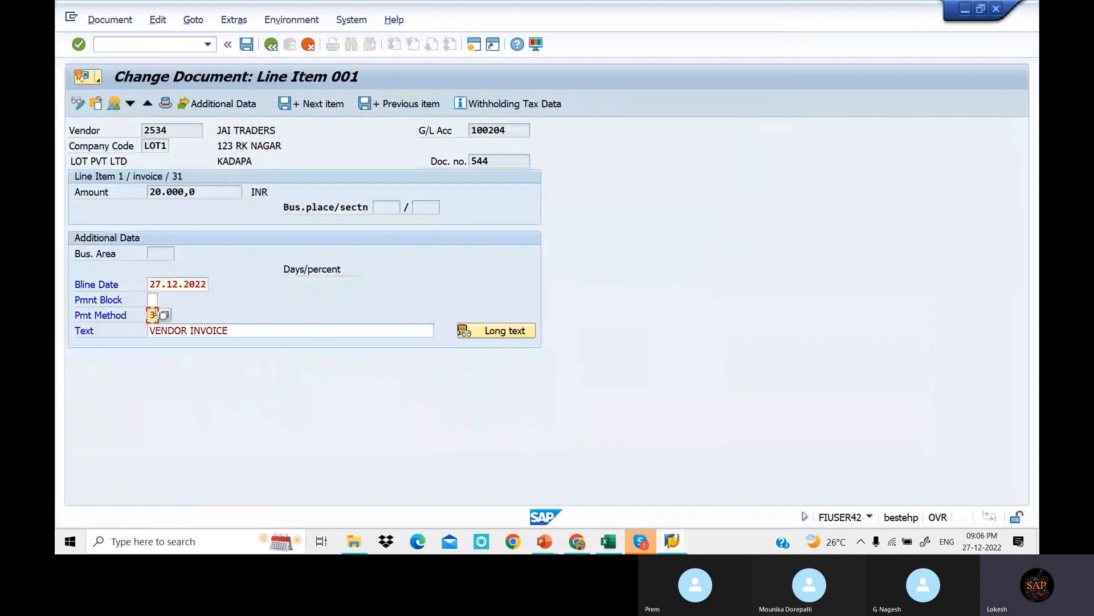
click(246, 44)
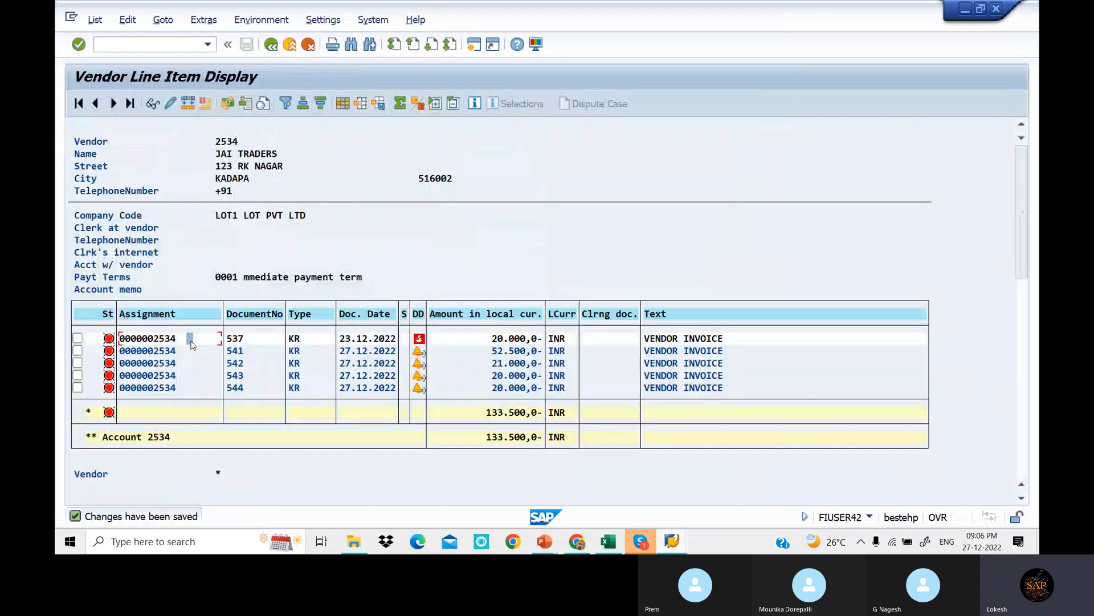
- Set the payment method of document 537's line item to 3 and save the change
double_click(191, 339)
click(78, 103)
click(152, 315)
text(3)
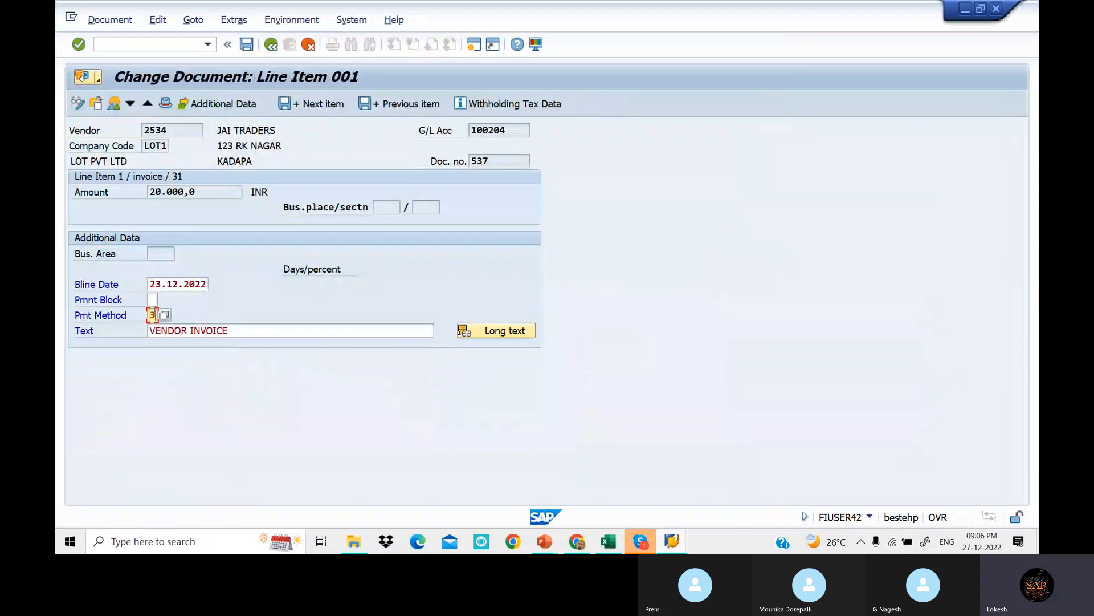
click(247, 45)
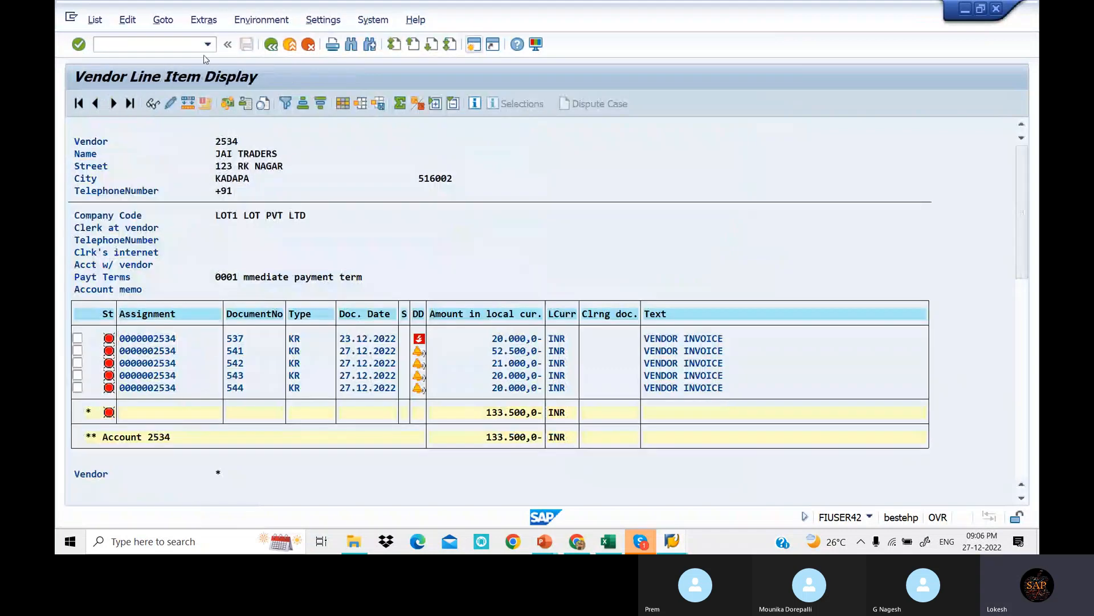
- Open transaction F110 and enter run date 27.12.2022 with identification UT11
click(171, 44)
text(F11)
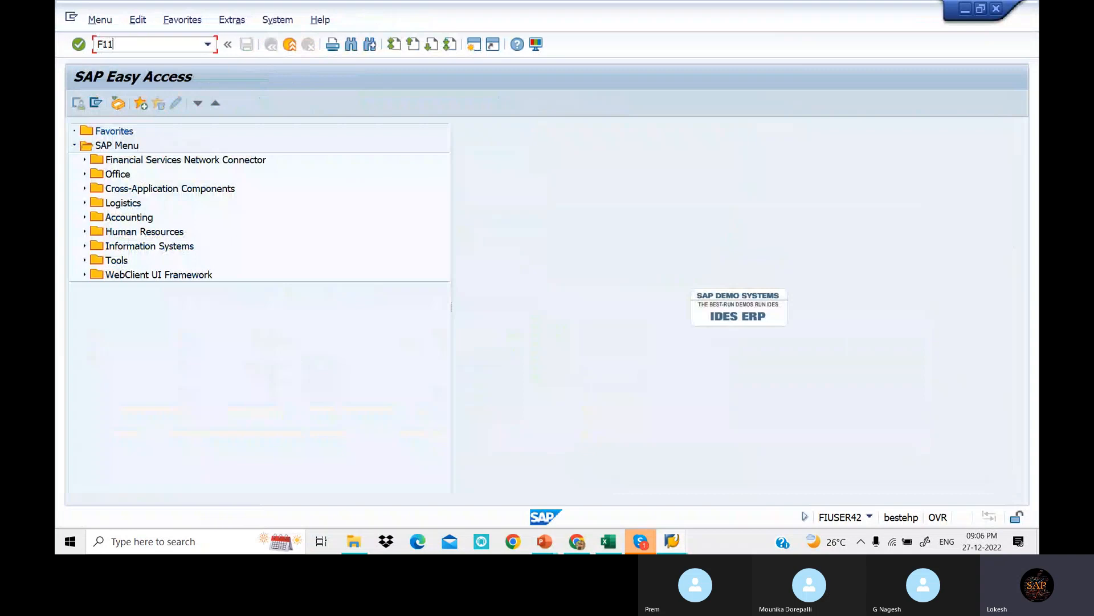
text(0)
key(Return)
click(223, 146)
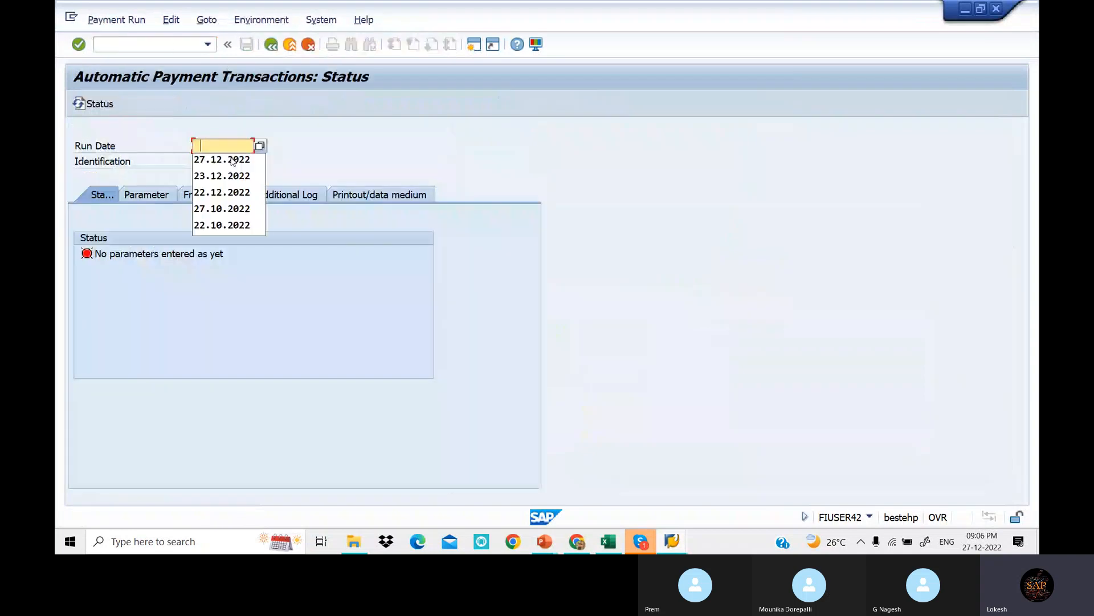
click(232, 160)
click(215, 162)
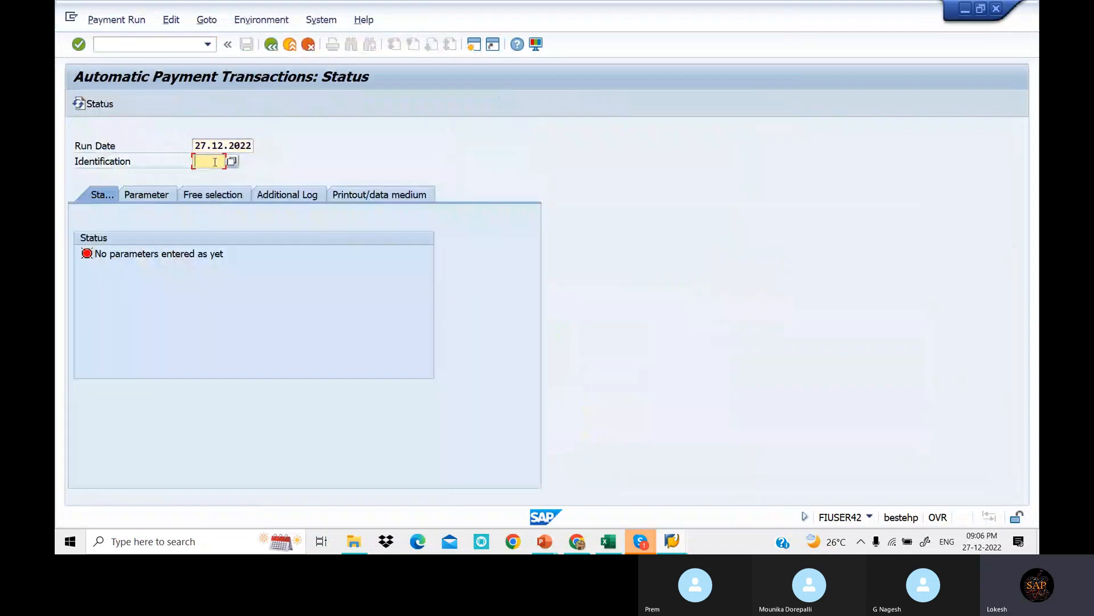
text(UT11)
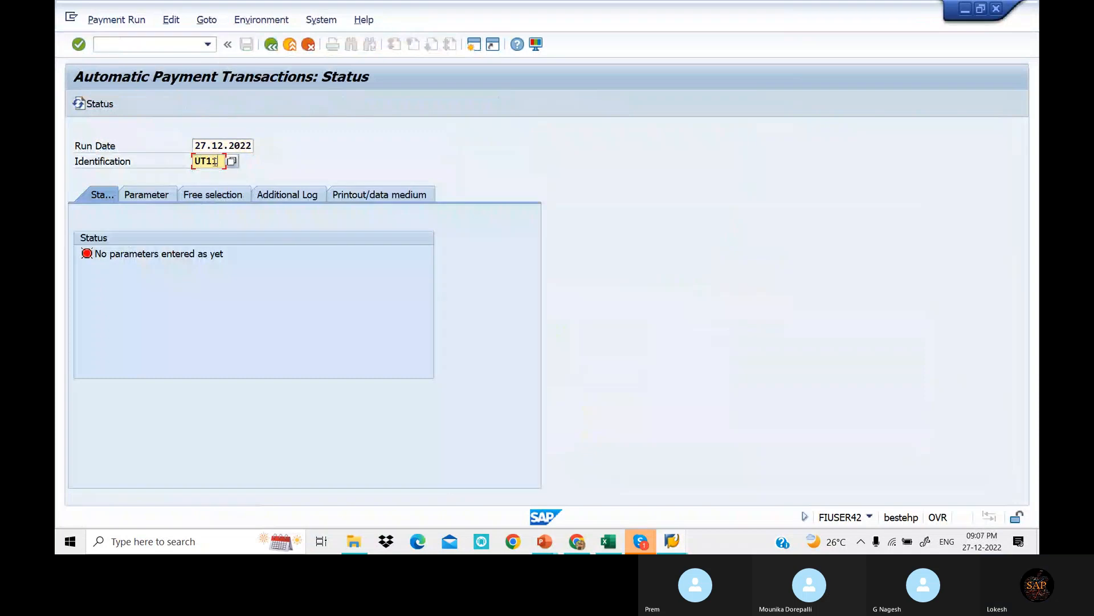
- In the payment run parameters, enter company code LOT1 with payment method 3 and next posting date 30.12.2022
click(147, 195)
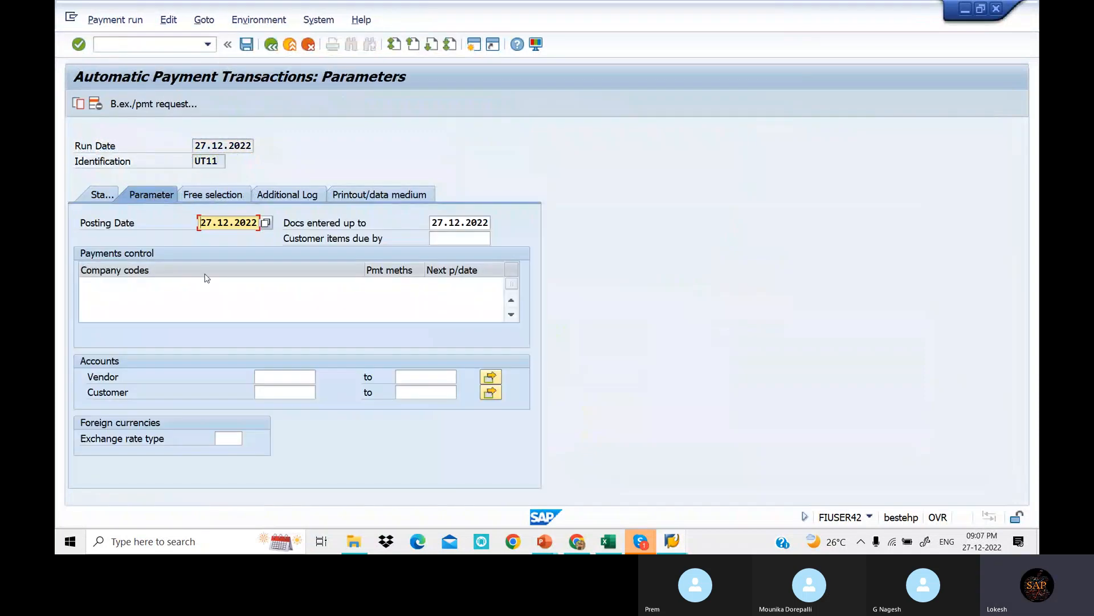
click(131, 281)
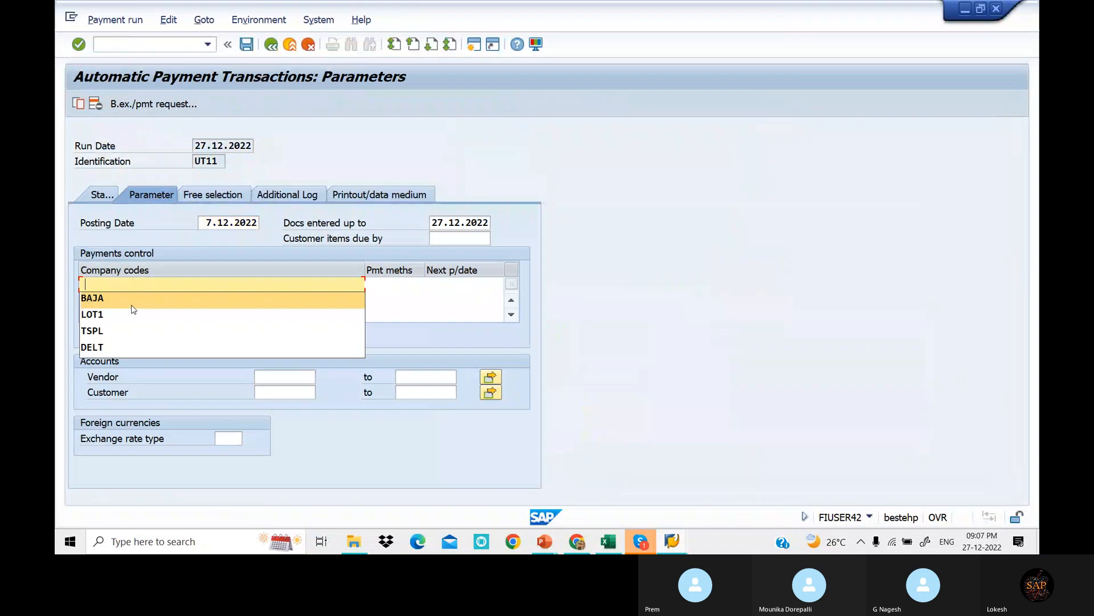
click(135, 311)
click(393, 284)
text(3)
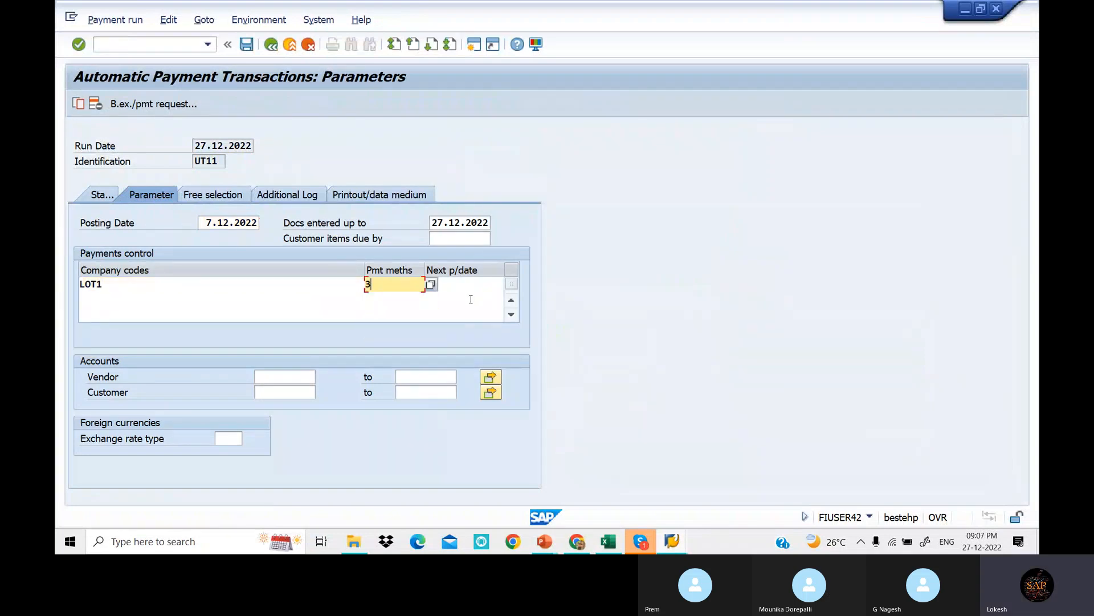
click(476, 287)
click(470, 300)
- Enter the vendor number of JAI TRADERS in the payment run's account selection and confirm the parameters
click(290, 374)
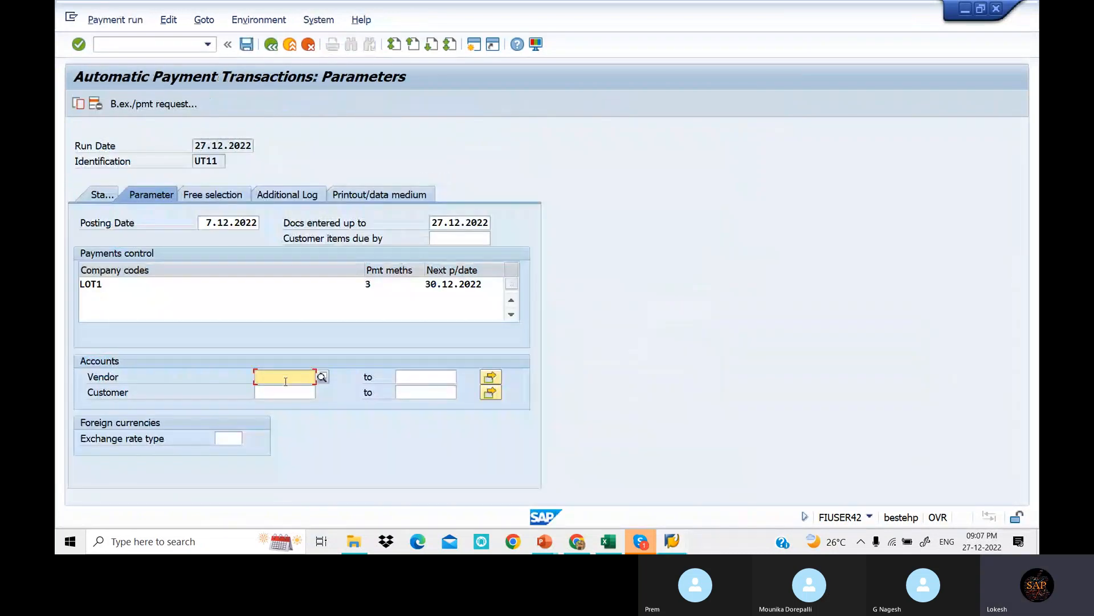
text(2534)
key(Return)
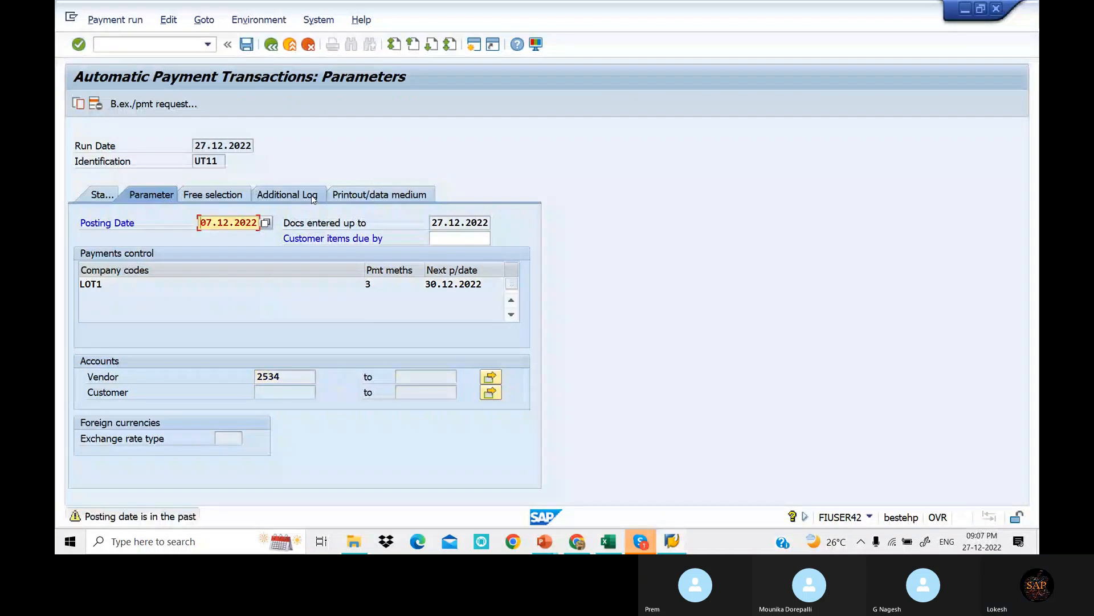
click(468, 288)
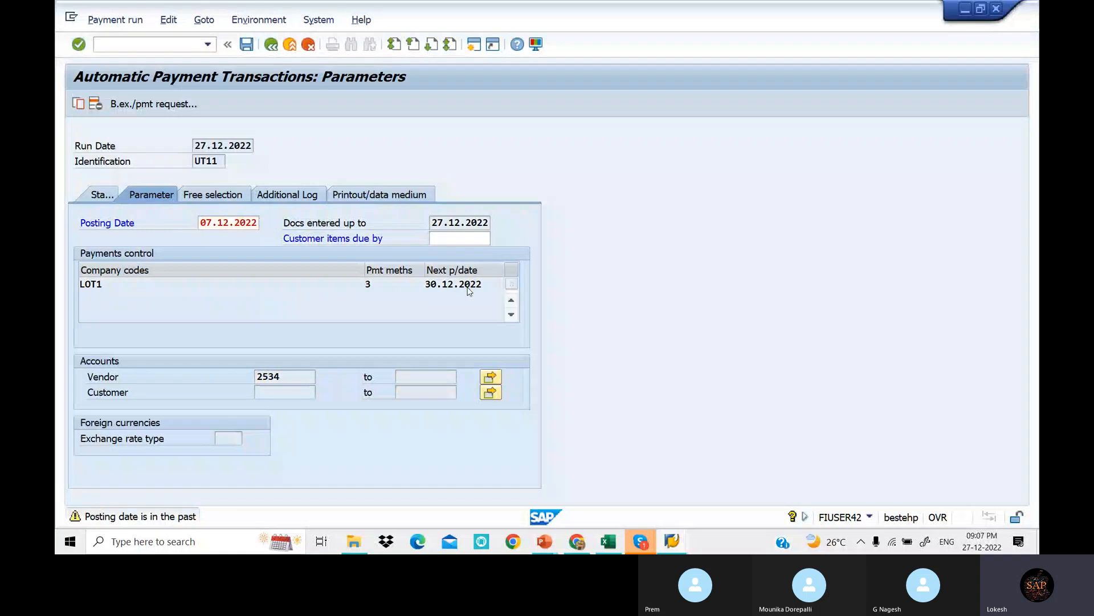
- Enable additional logging of the due date check and payment method selection in all cases for vendor JAI TRADERS, and save the run data
click(85, 253)
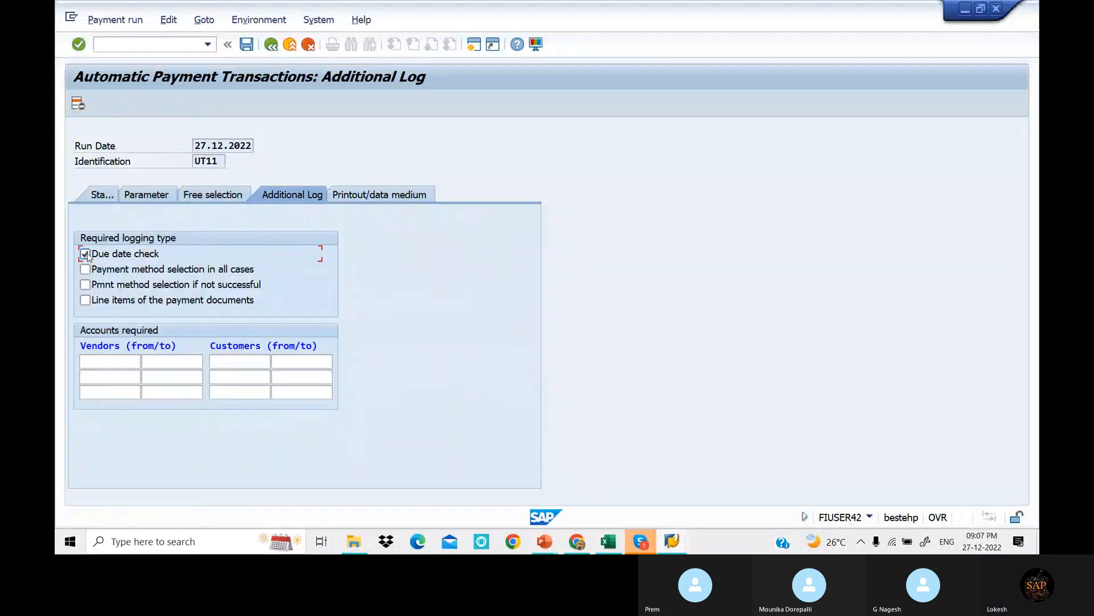
click(85, 268)
click(114, 362)
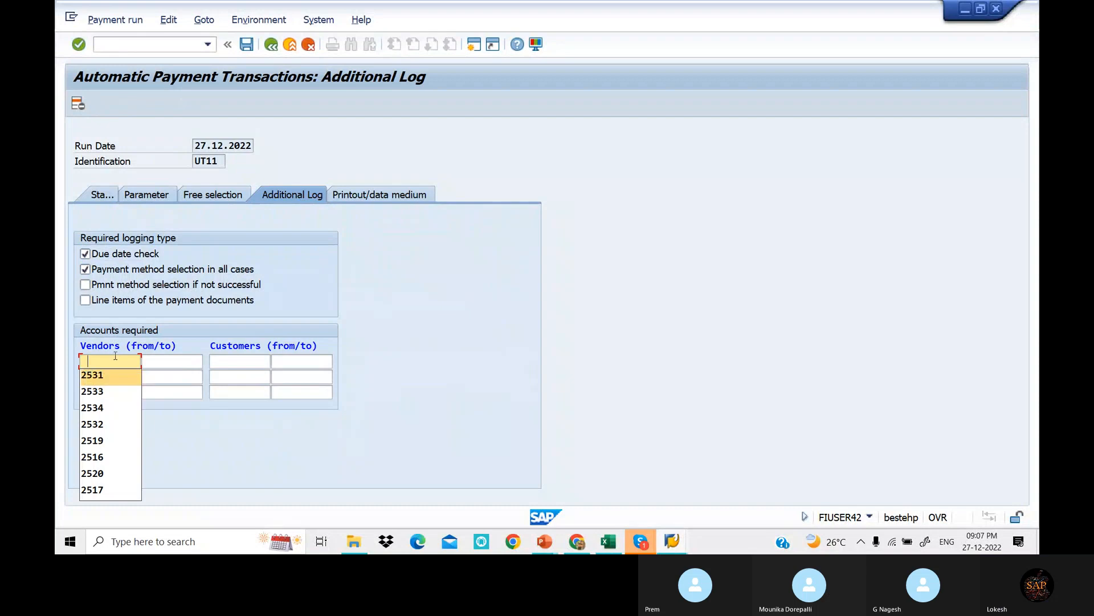
click(111, 404)
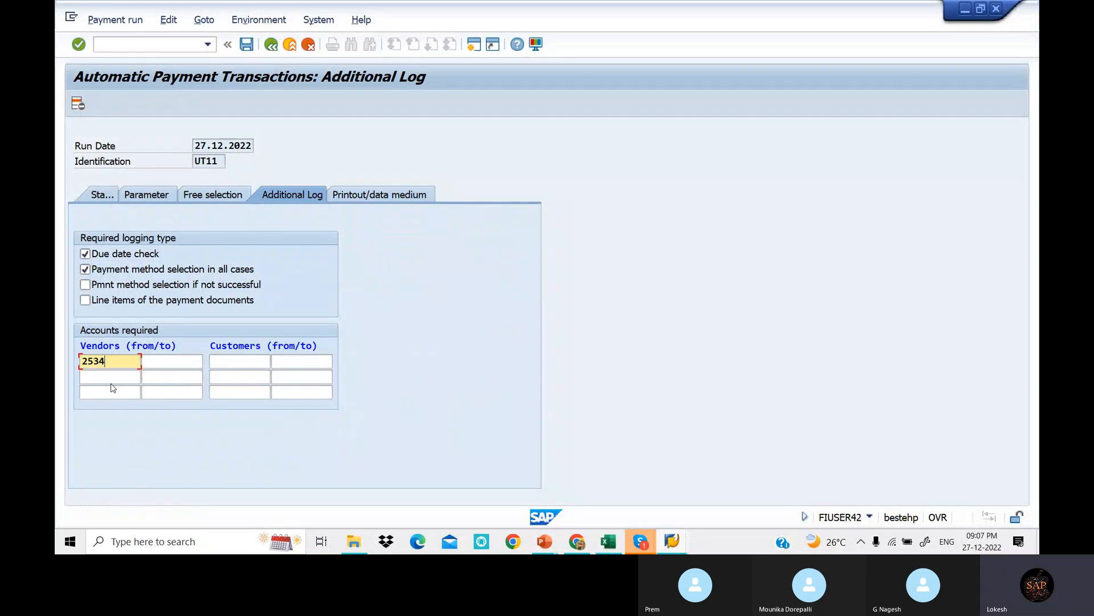
click(102, 194)
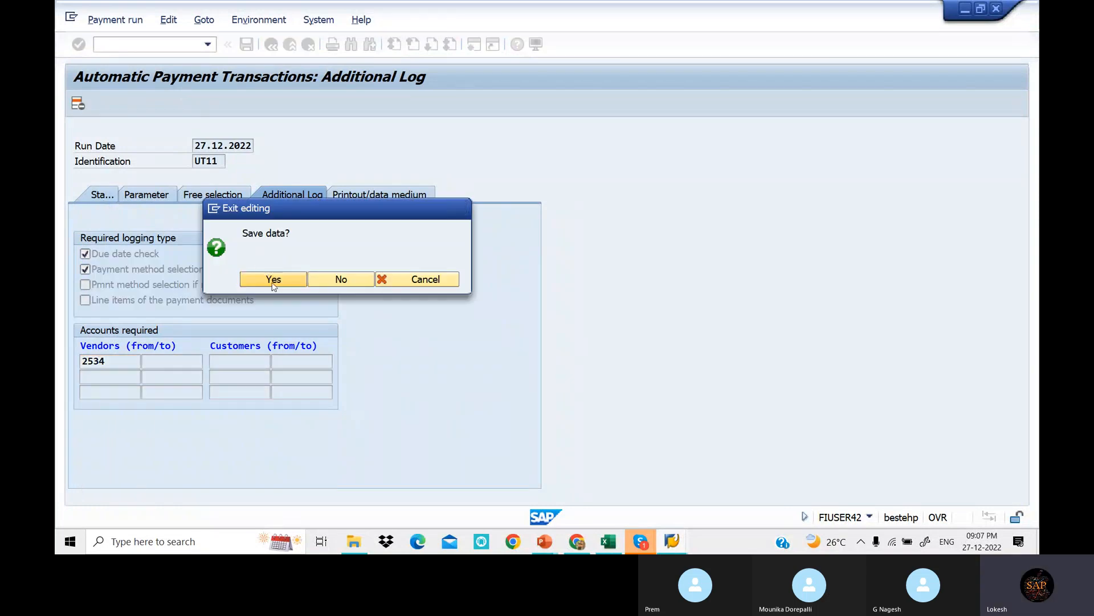
click(273, 279)
- Schedule the payment proposal for run UT11 to start immediately
click(160, 105)
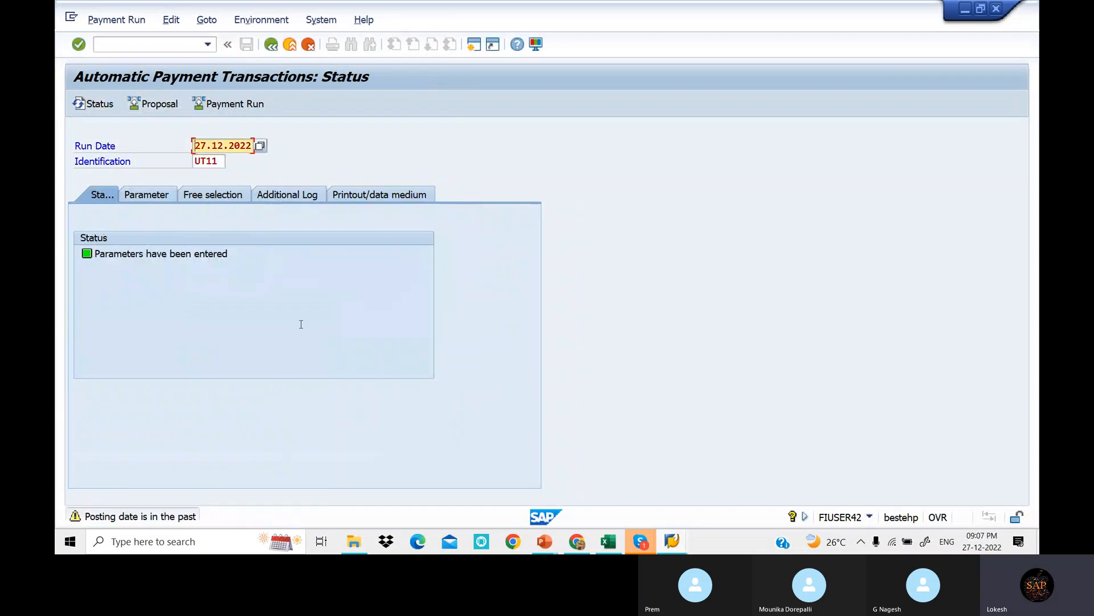
key(Return)
click(308, 279)
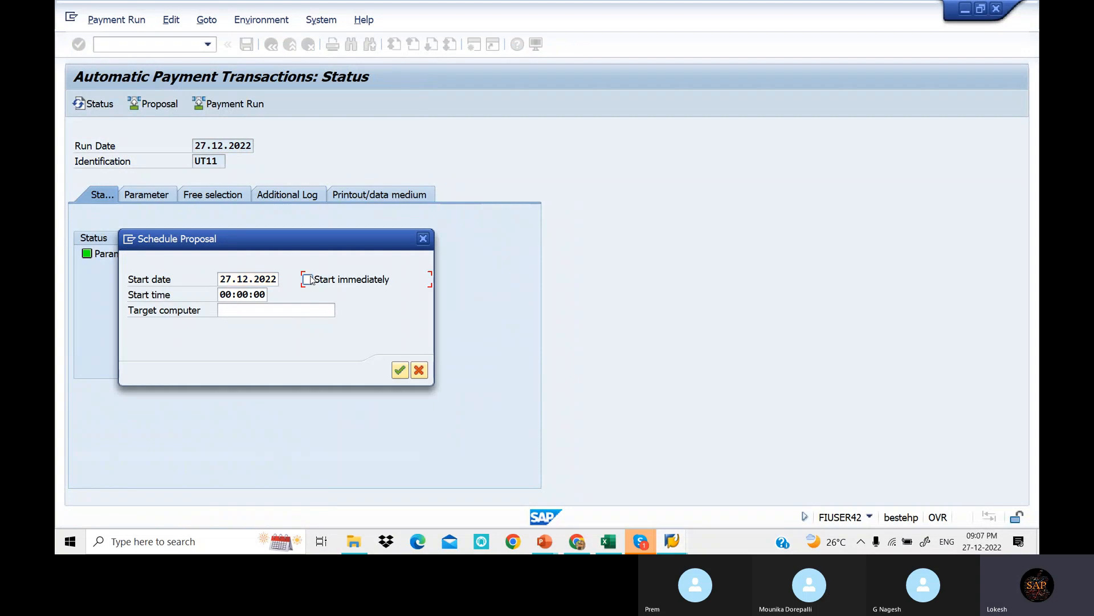
click(400, 371)
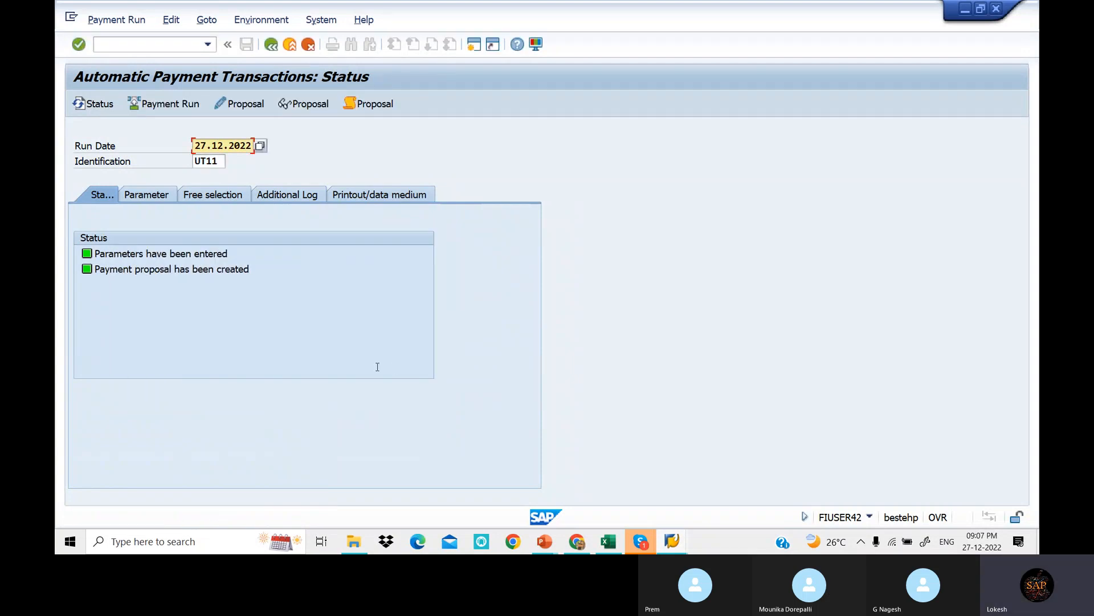
- Open the payment proposal for all accounting clerks and examine why the 20.000 INR item of JAI TRADERS is excepted from payment
click(239, 105)
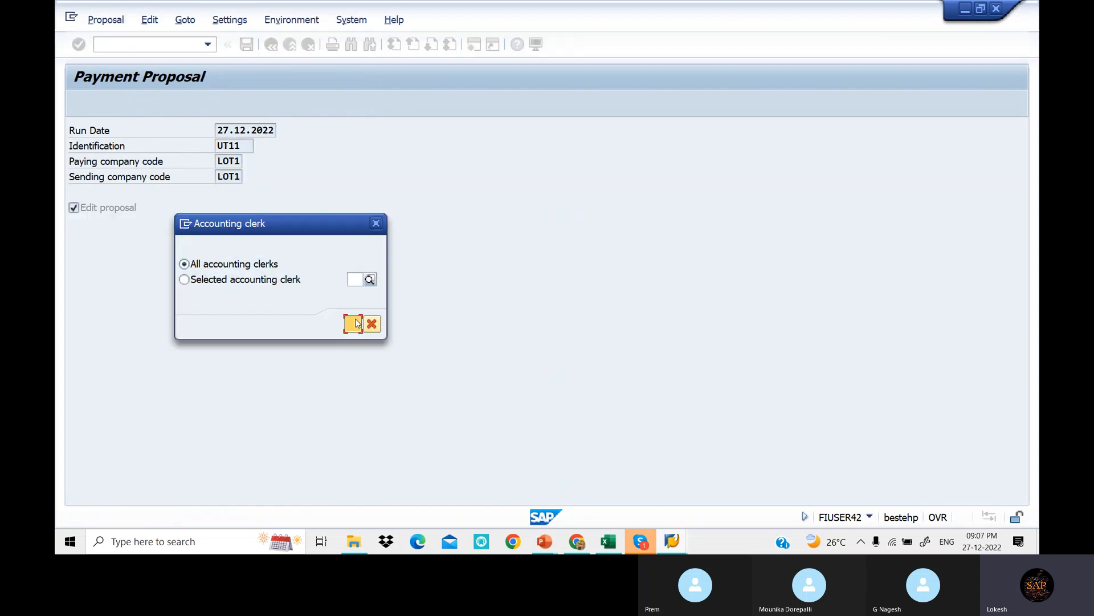
click(353, 323)
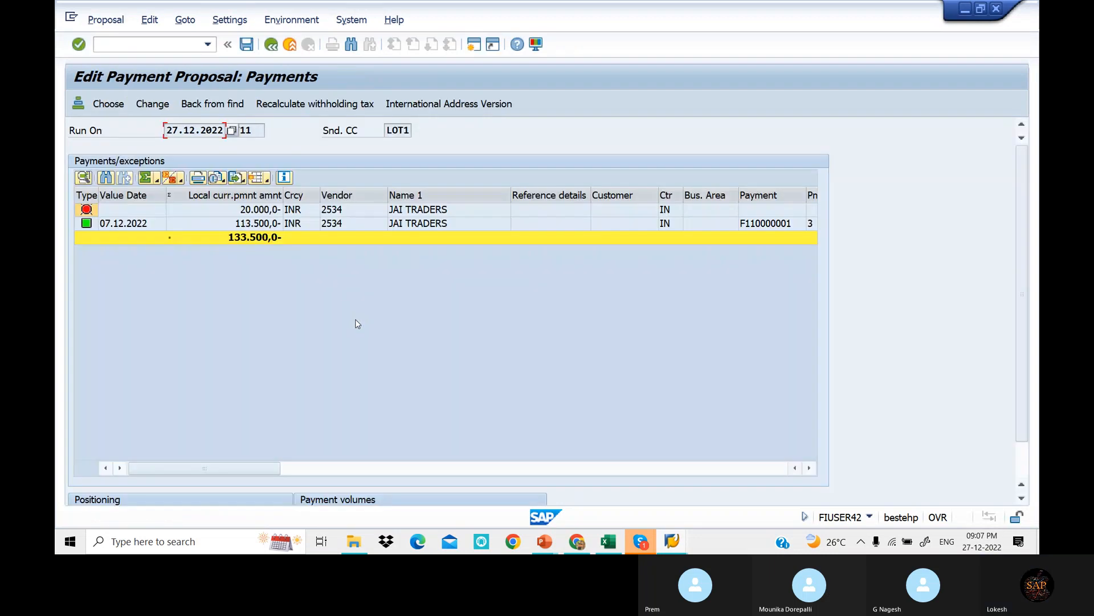
click(313, 211)
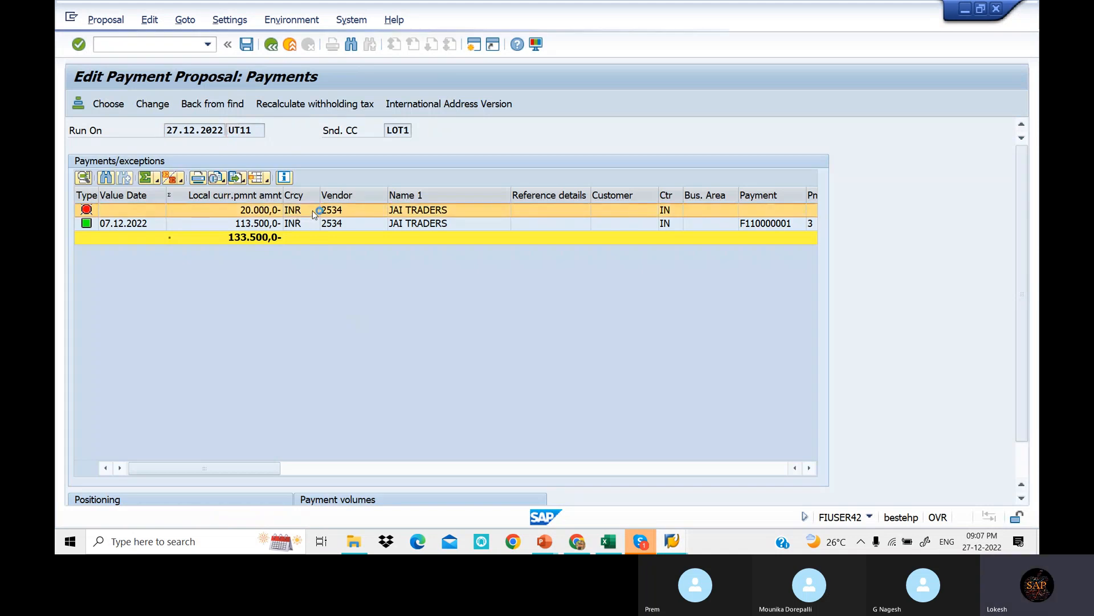
click(287, 273)
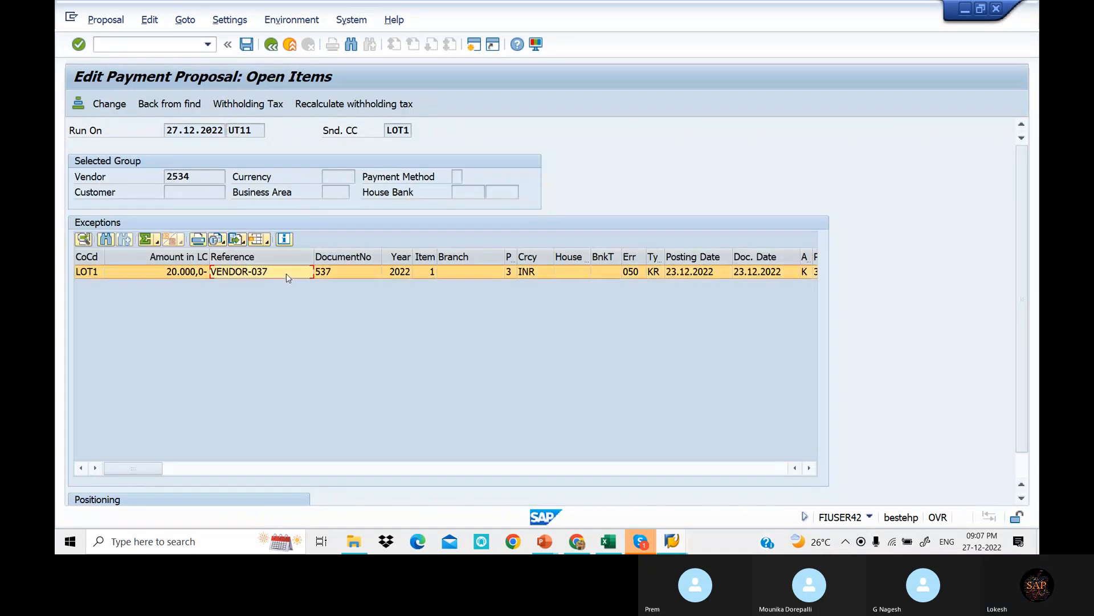
double_click(287, 275)
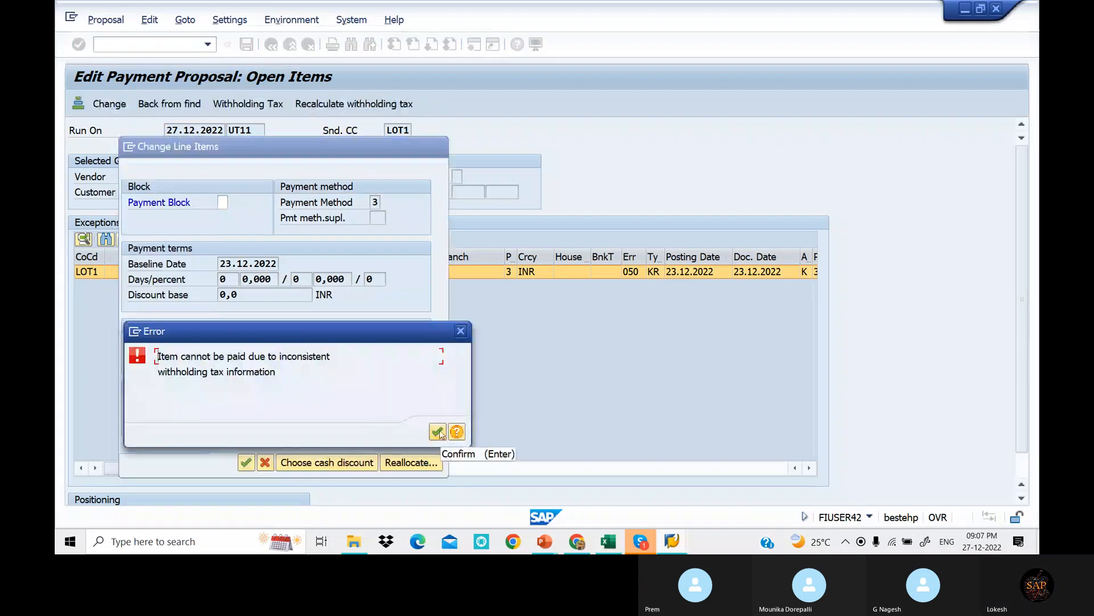
click(437, 434)
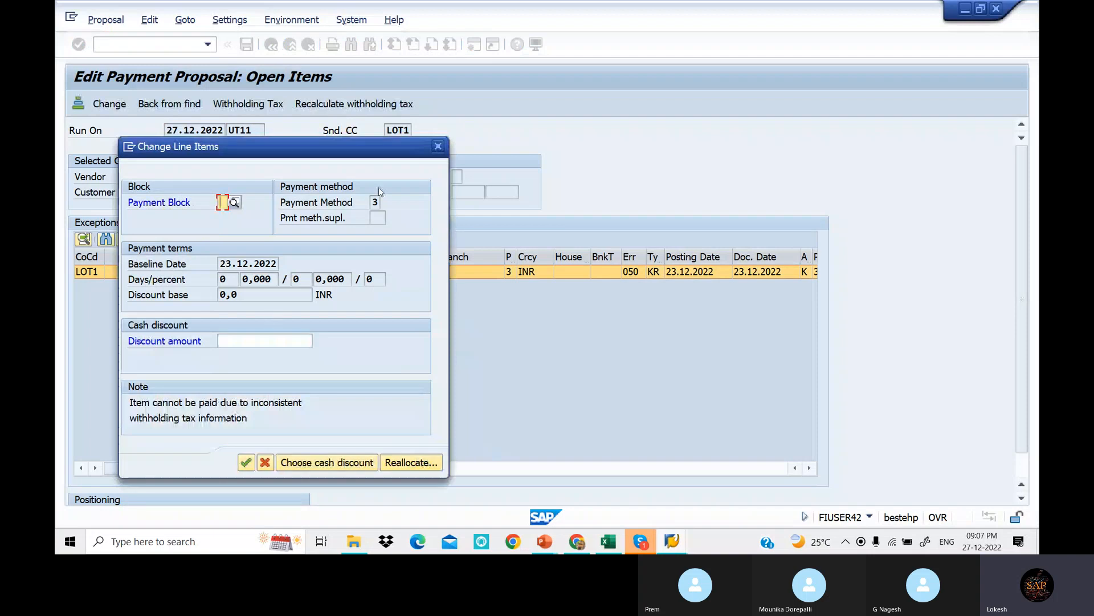
click(438, 149)
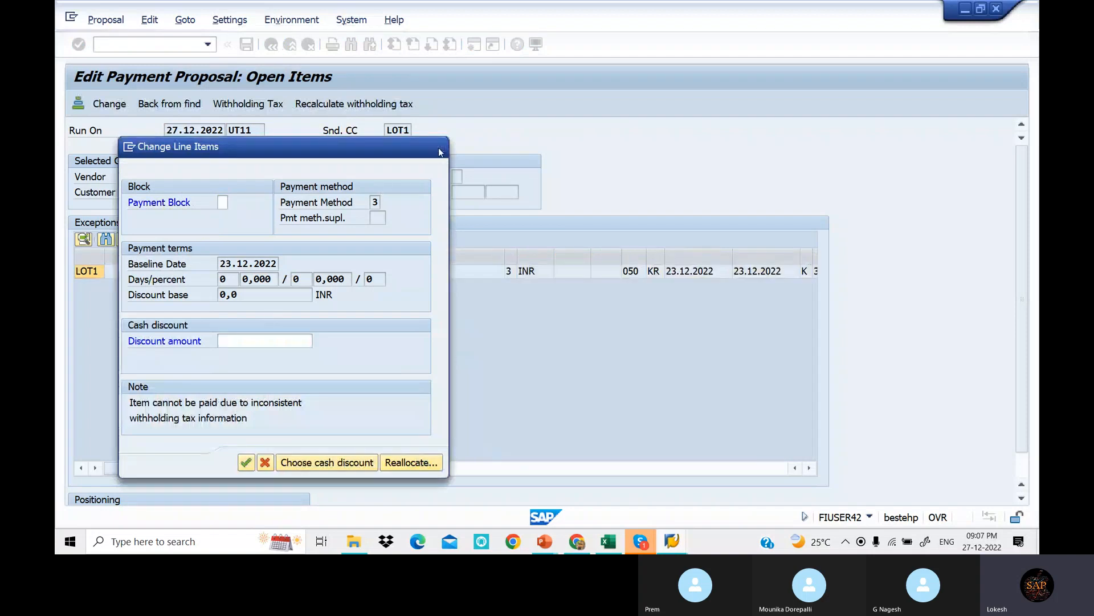
- Return to the status of run UT11 and carry out the payment run, accepting the past posting date
click(271, 45)
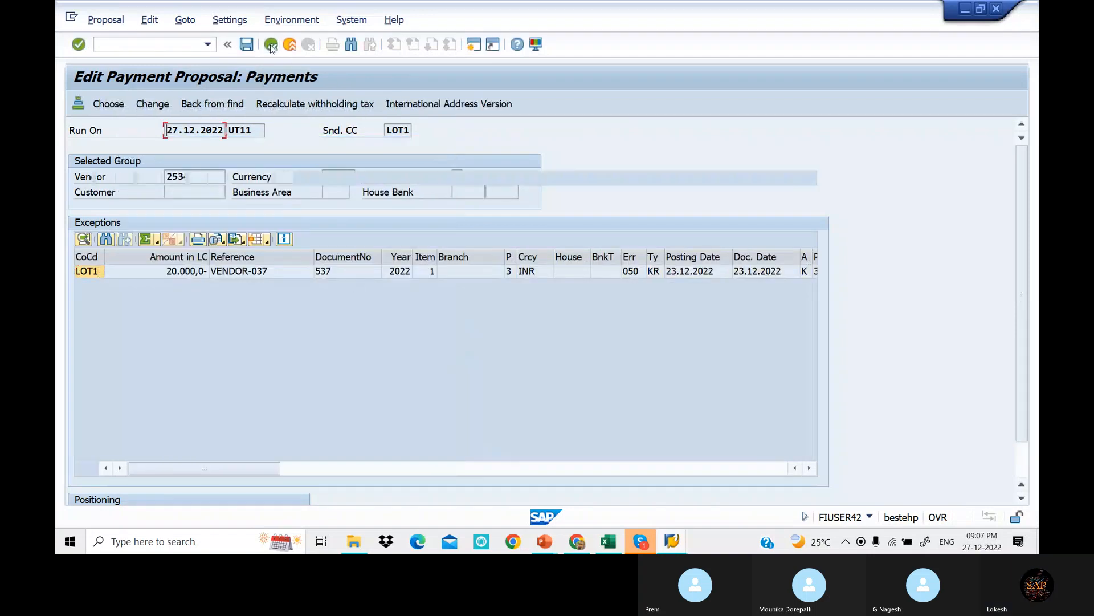
click(272, 46)
click(272, 45)
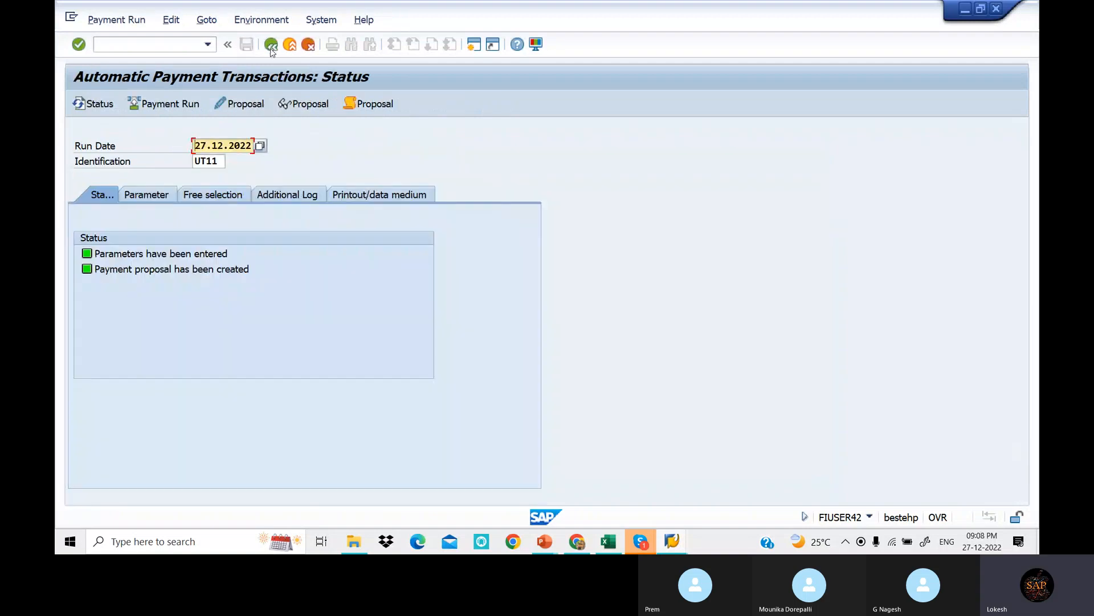
click(182, 105)
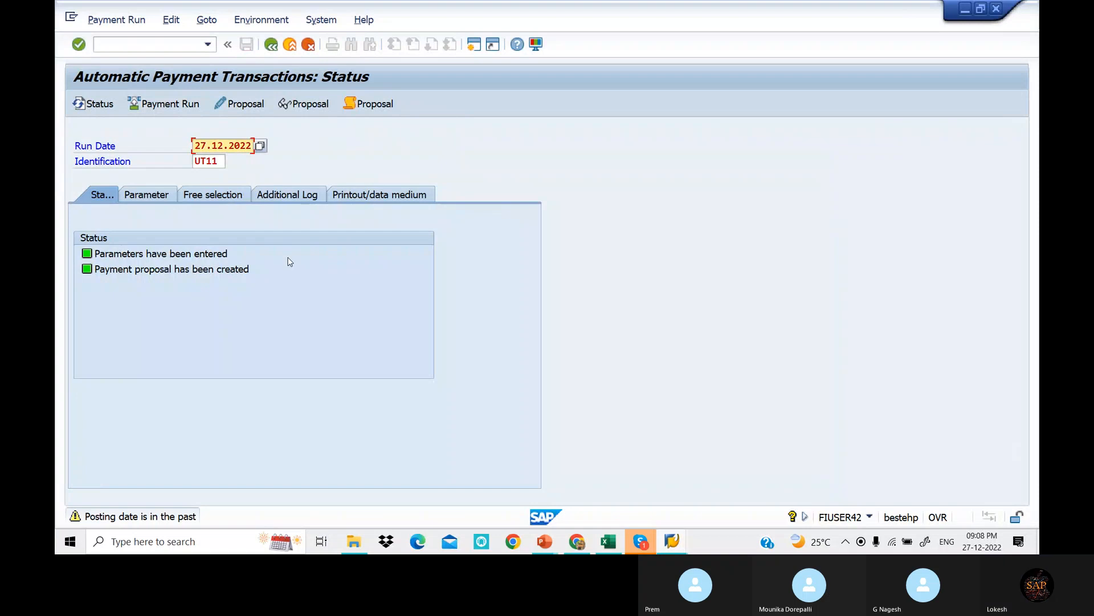
key(Return)
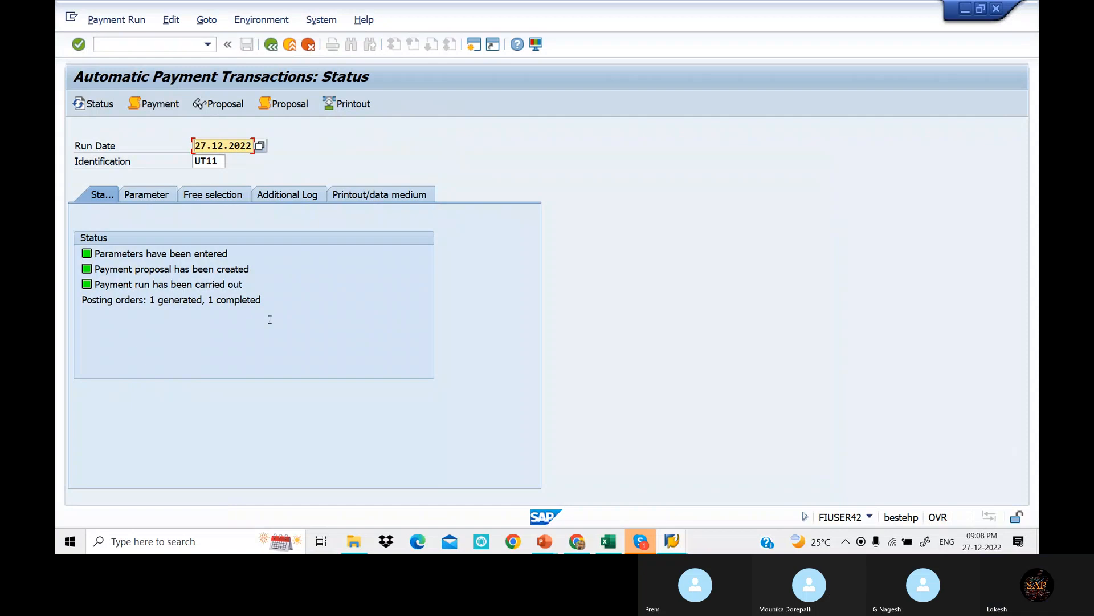
- Refresh the line item display of JAI TRADERS to check its remaining open items, and return to the selection screen
key(alt+Tab)
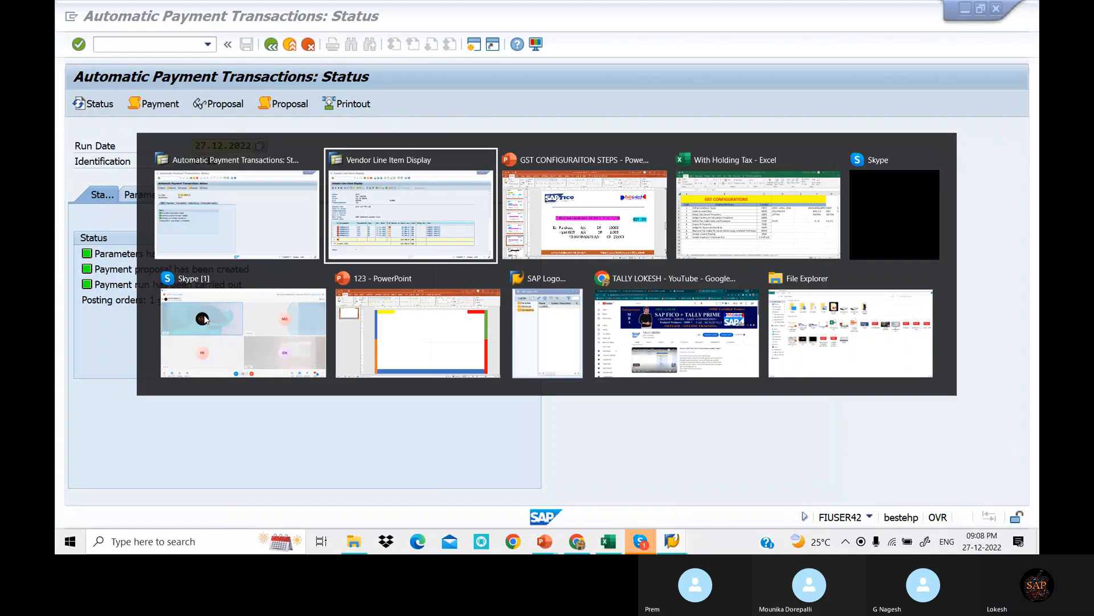
click(95, 20)
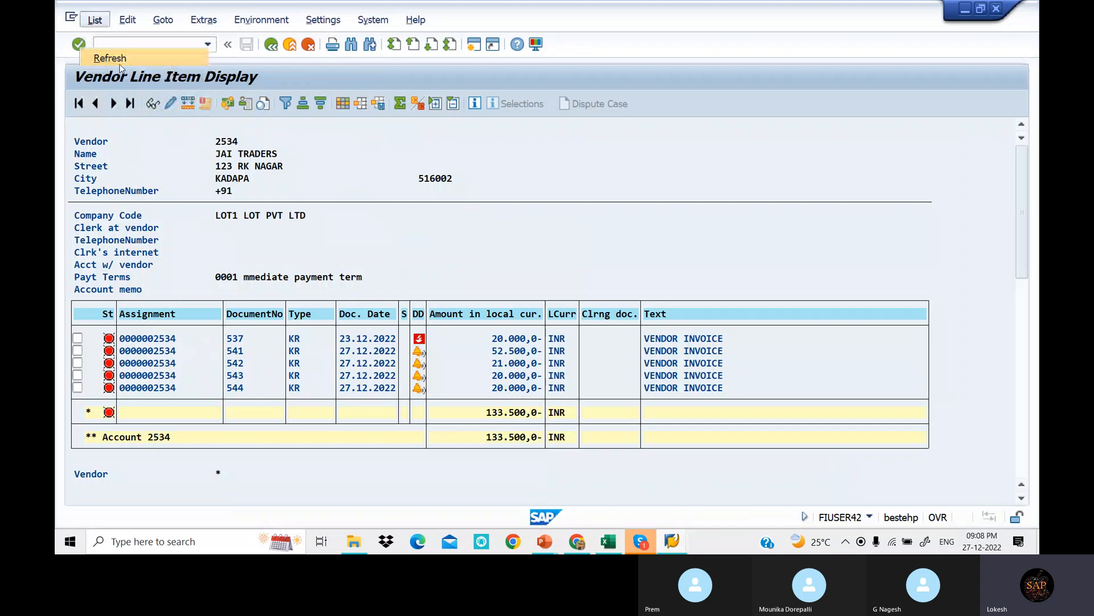
click(119, 63)
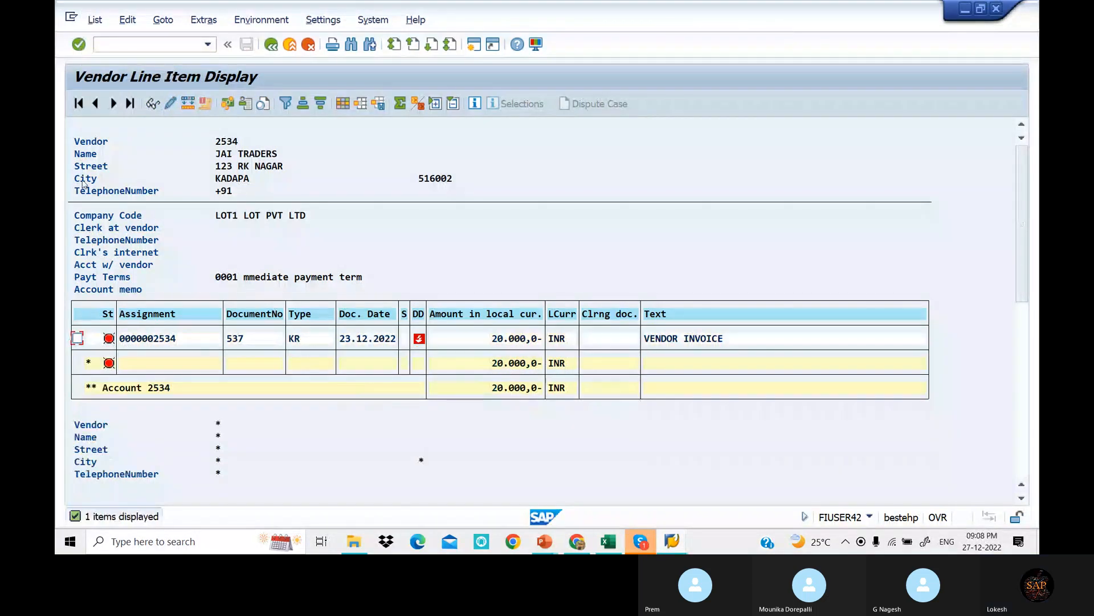
click(271, 45)
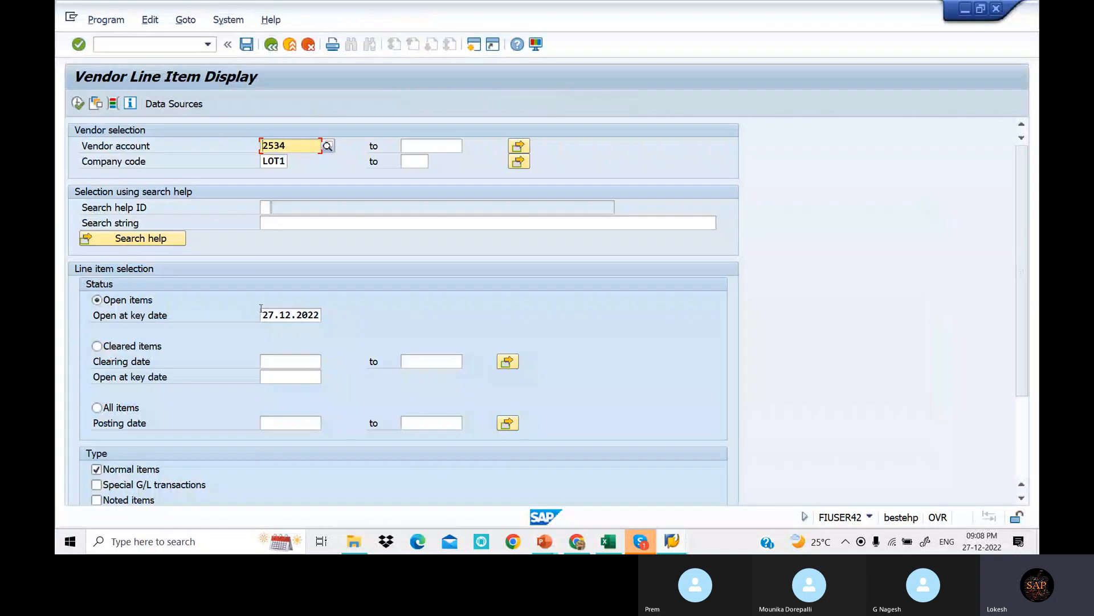
- Switch to the GST configuration presentation in PowerPoint and review the GST definition, GST components and excluding-tax purchase example slides
key(alt+Tab)
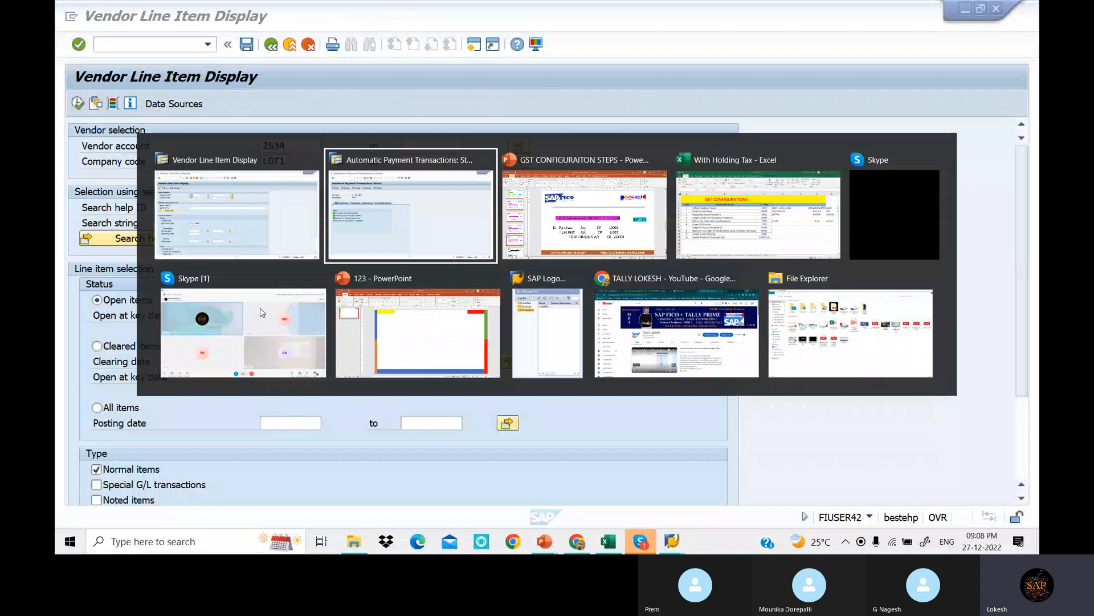
key(alt+Tab)
scroll(424, 315, up, 5)
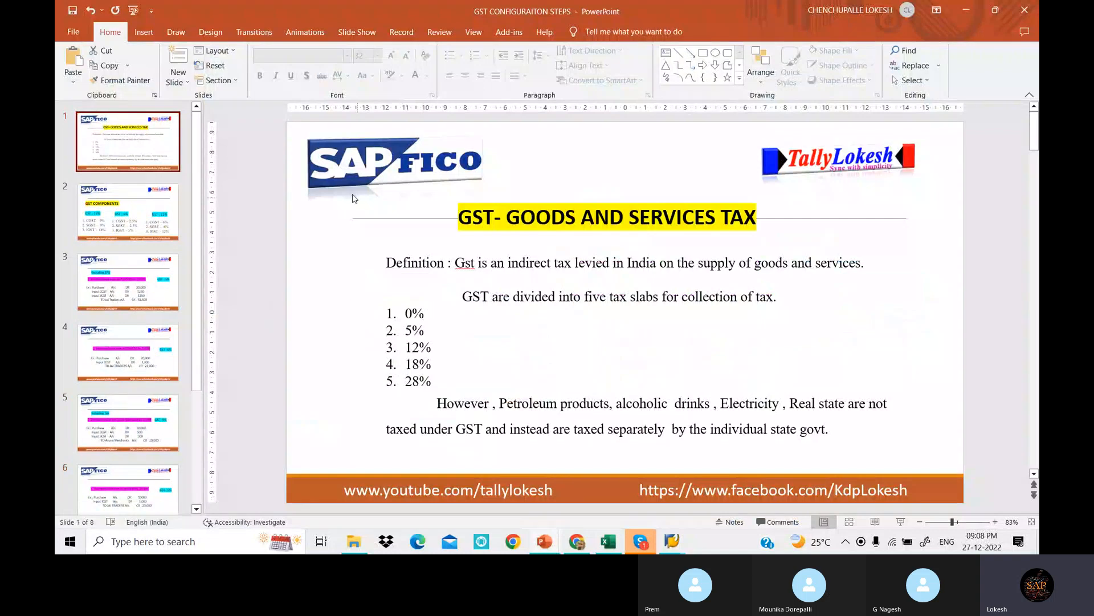
click(106, 221)
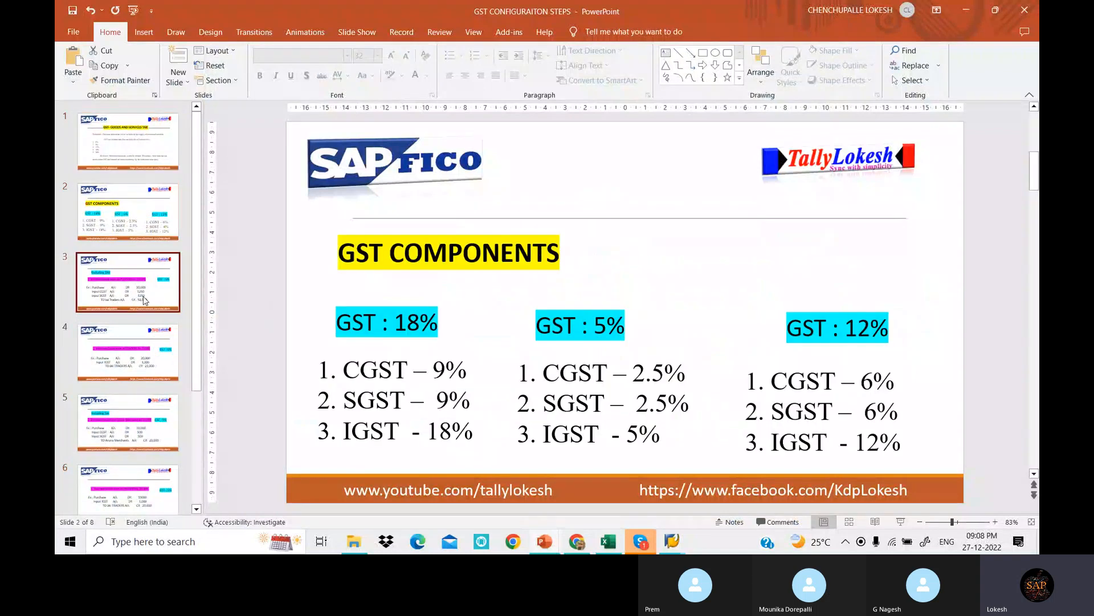
click(151, 298)
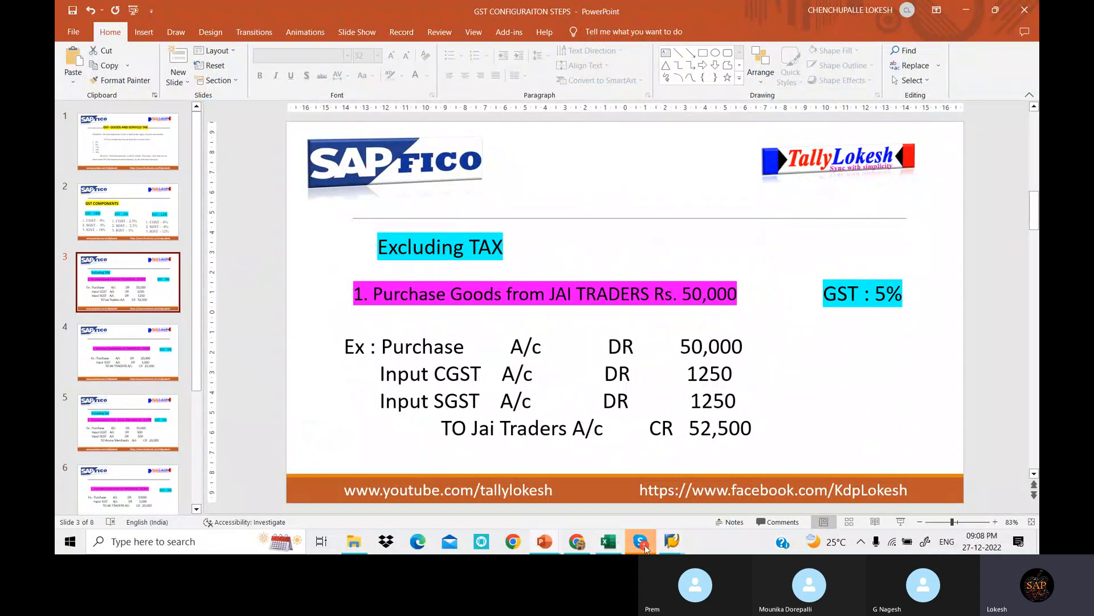
mouse_move(641, 542)
click(633, 509)
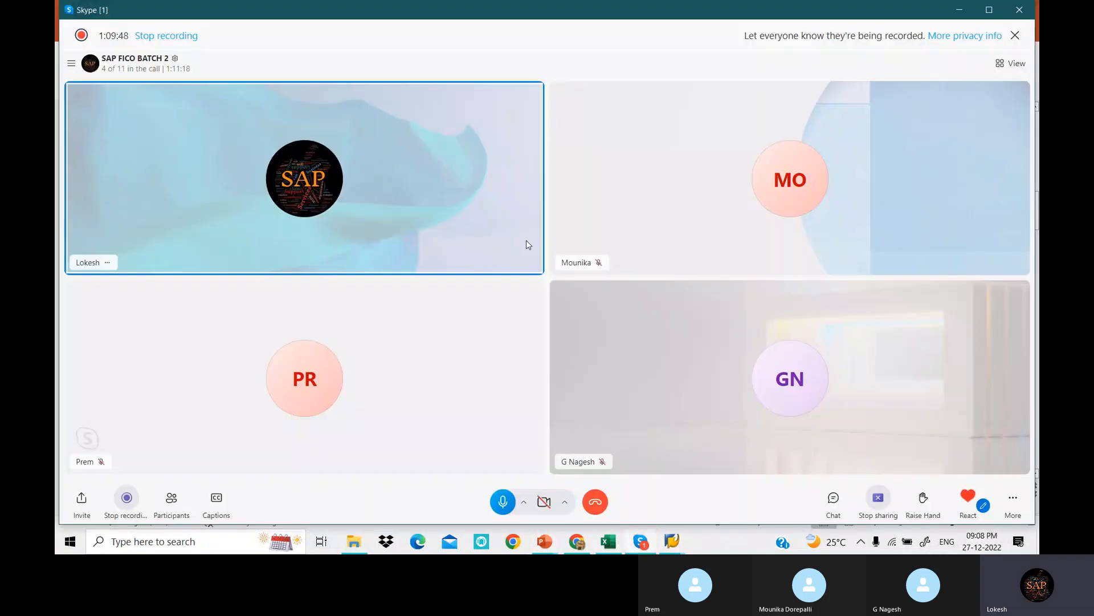